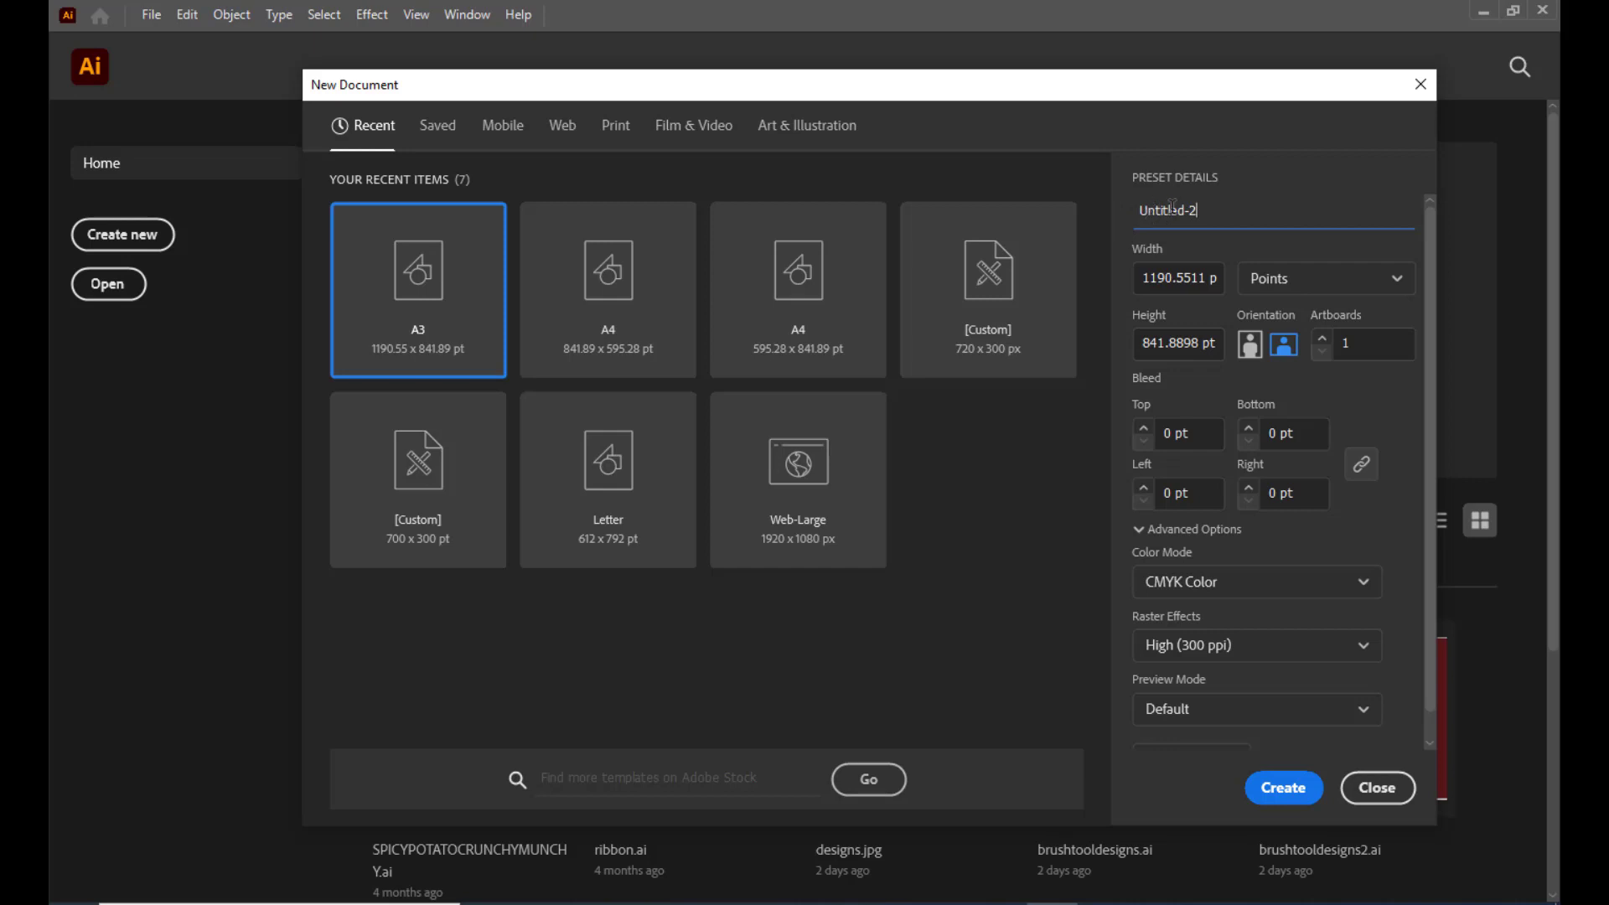
Create a landscape A3 document of 1190.55 x 841.89 pt in CMYK colour, named designs
{"action": "key", "text": "BackSpace"}
{"action": "key", "text": "BackSpace"}
{"action": "key", "text": "BackSpace"}
{"action": "key", "text": "BackSpace"}
{"action": "key", "text": "BackSpace"}
{"action": "key", "text": "BackSpace"}
{"action": "key", "text": "BackSpace"}
{"action": "key", "text": "BackSpace"}
{"action": "type", "text": "designs"}
{"action": "left_click", "coordinate": [1274, 786]}
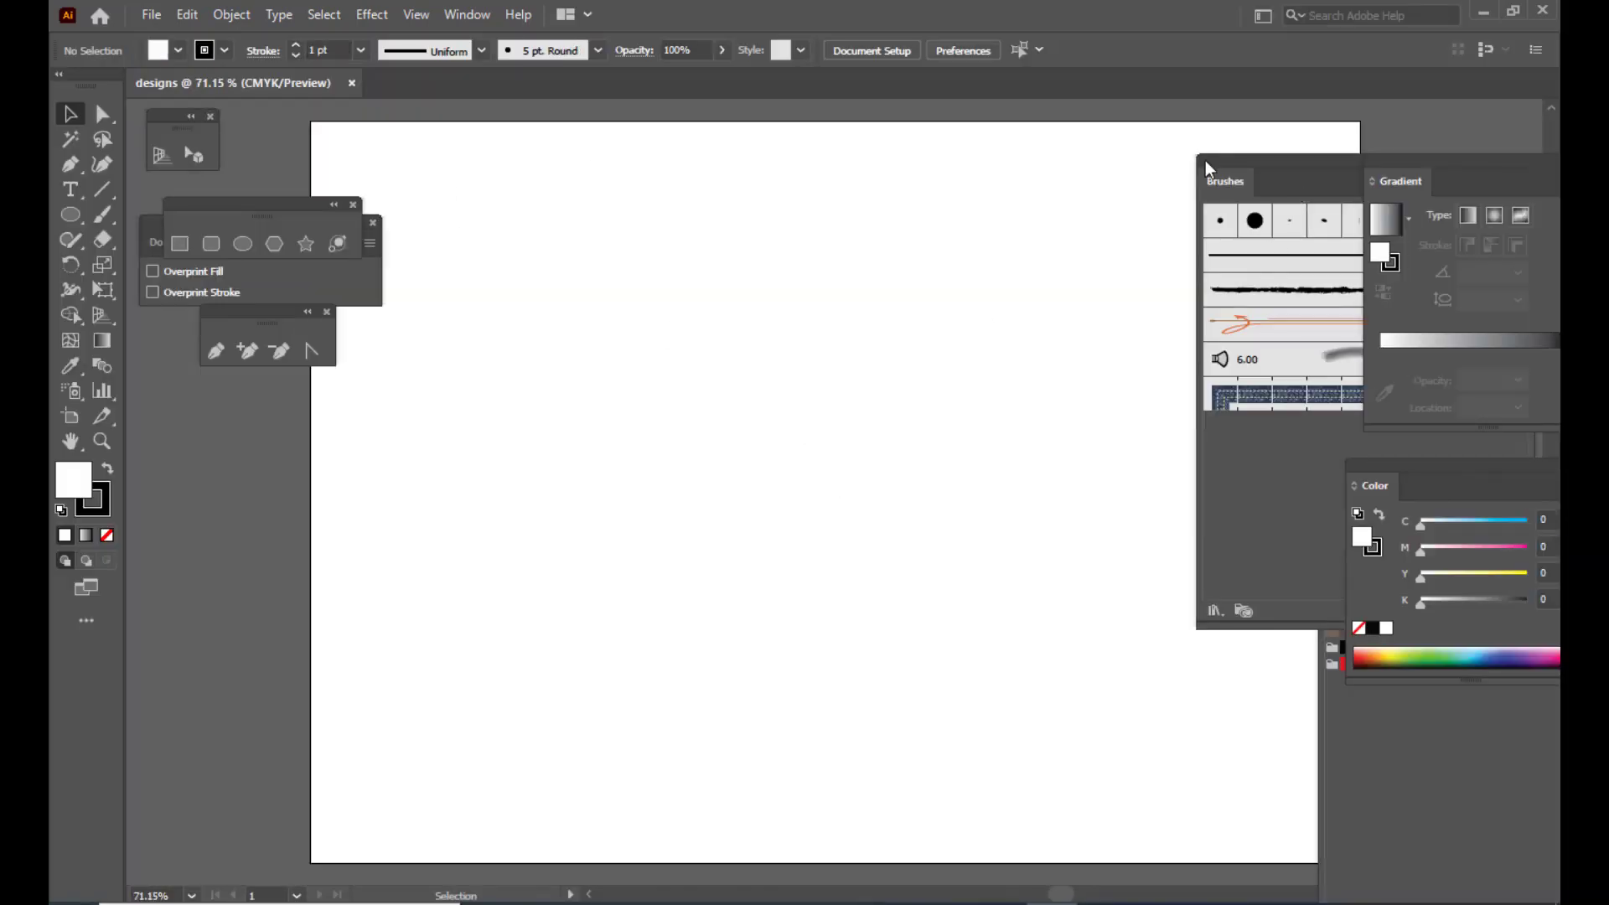
Show the Brushes panel and place it over the artboard's right edge so all its brushes are in view
{"action": "left_click_drag", "start_coordinate": [1209, 160], "coordinate": [1325, 160]}
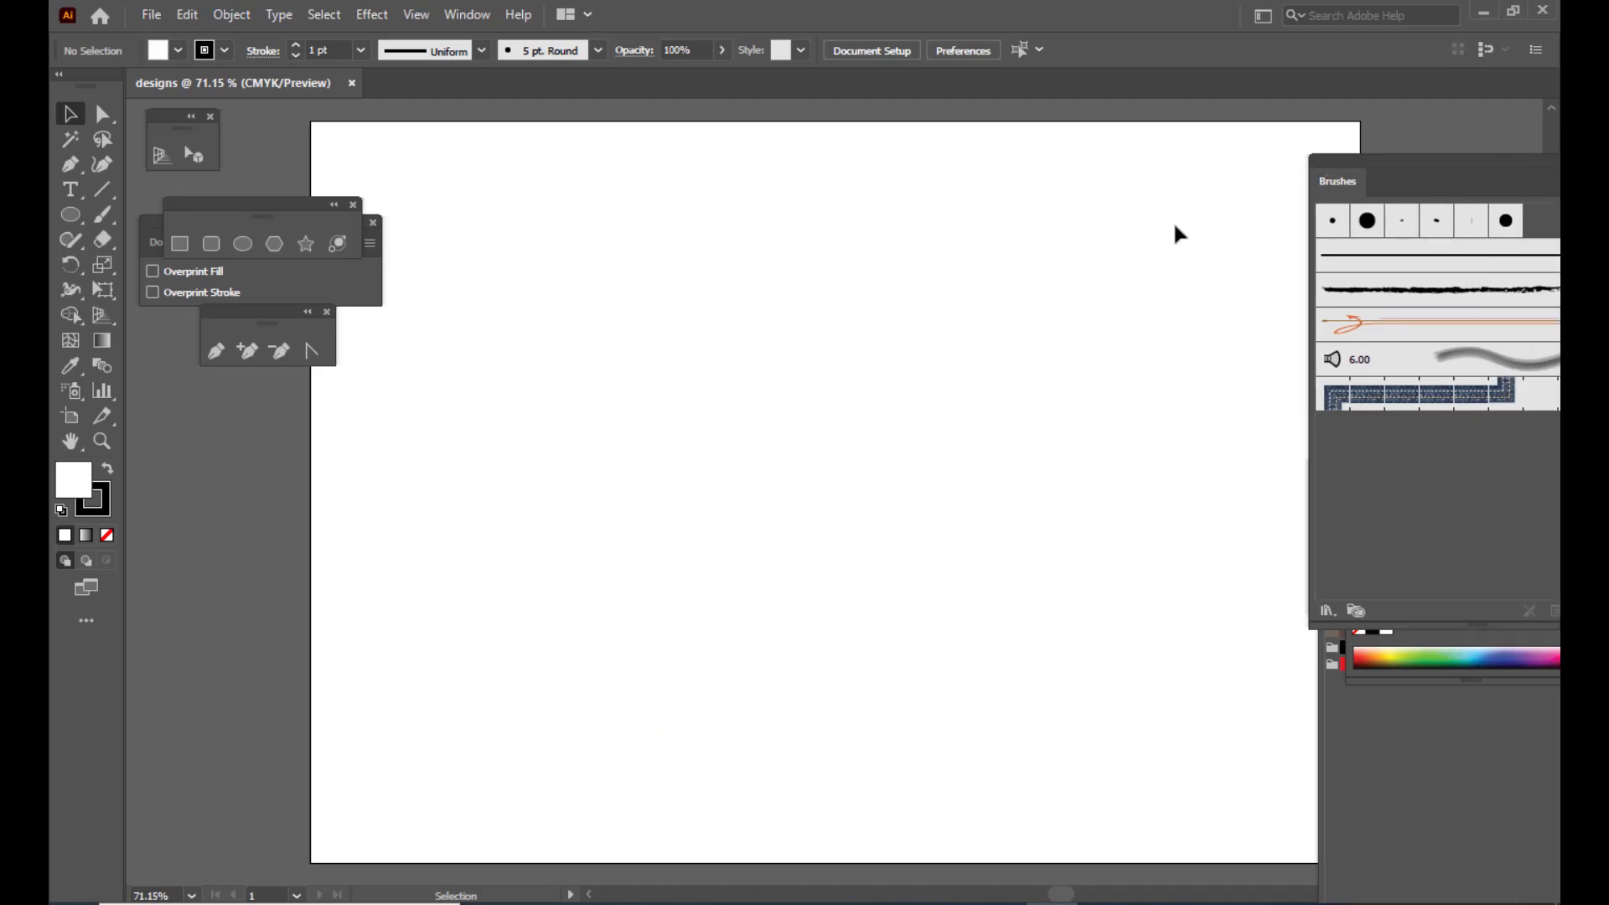
{"action": "mouse_move", "coordinate": [1334, 159]}
{"action": "left_mouse_down"}
{"action": "mouse_move", "coordinate": [799, 180]}
{"action": "mouse_move", "coordinate": [812, 209]}
{"action": "mouse_move", "coordinate": [1017, 207]}
{"action": "mouse_move", "coordinate": [942, 235]}
{"action": "mouse_move", "coordinate": [967, 228]}
{"action": "left_mouse_up"}
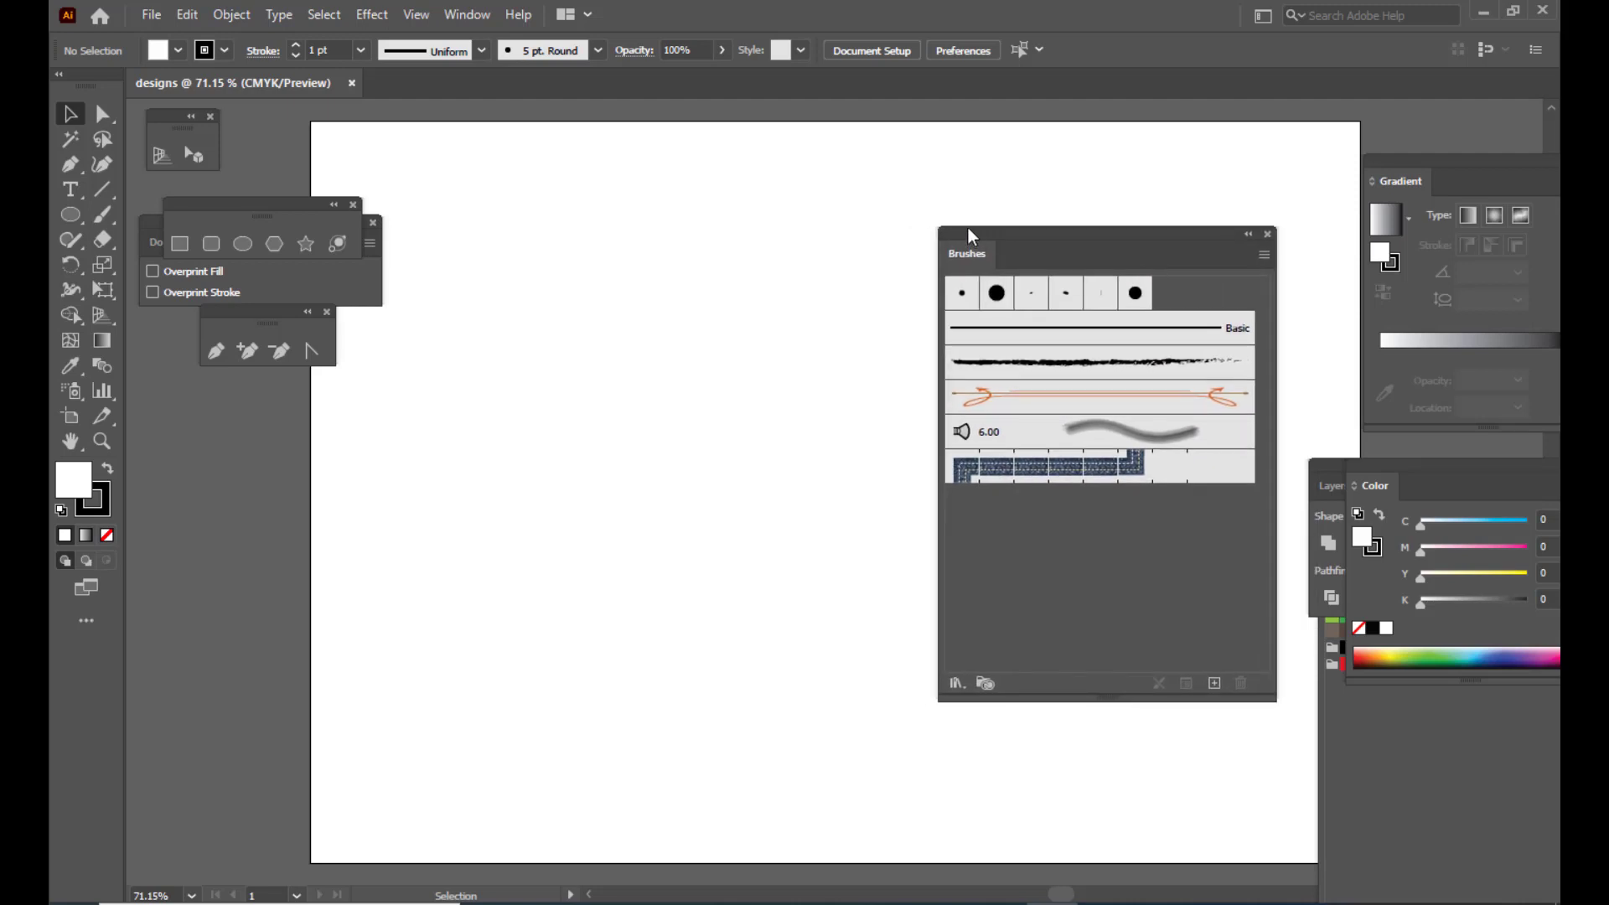
{"action": "left_click", "coordinate": [469, 17]}
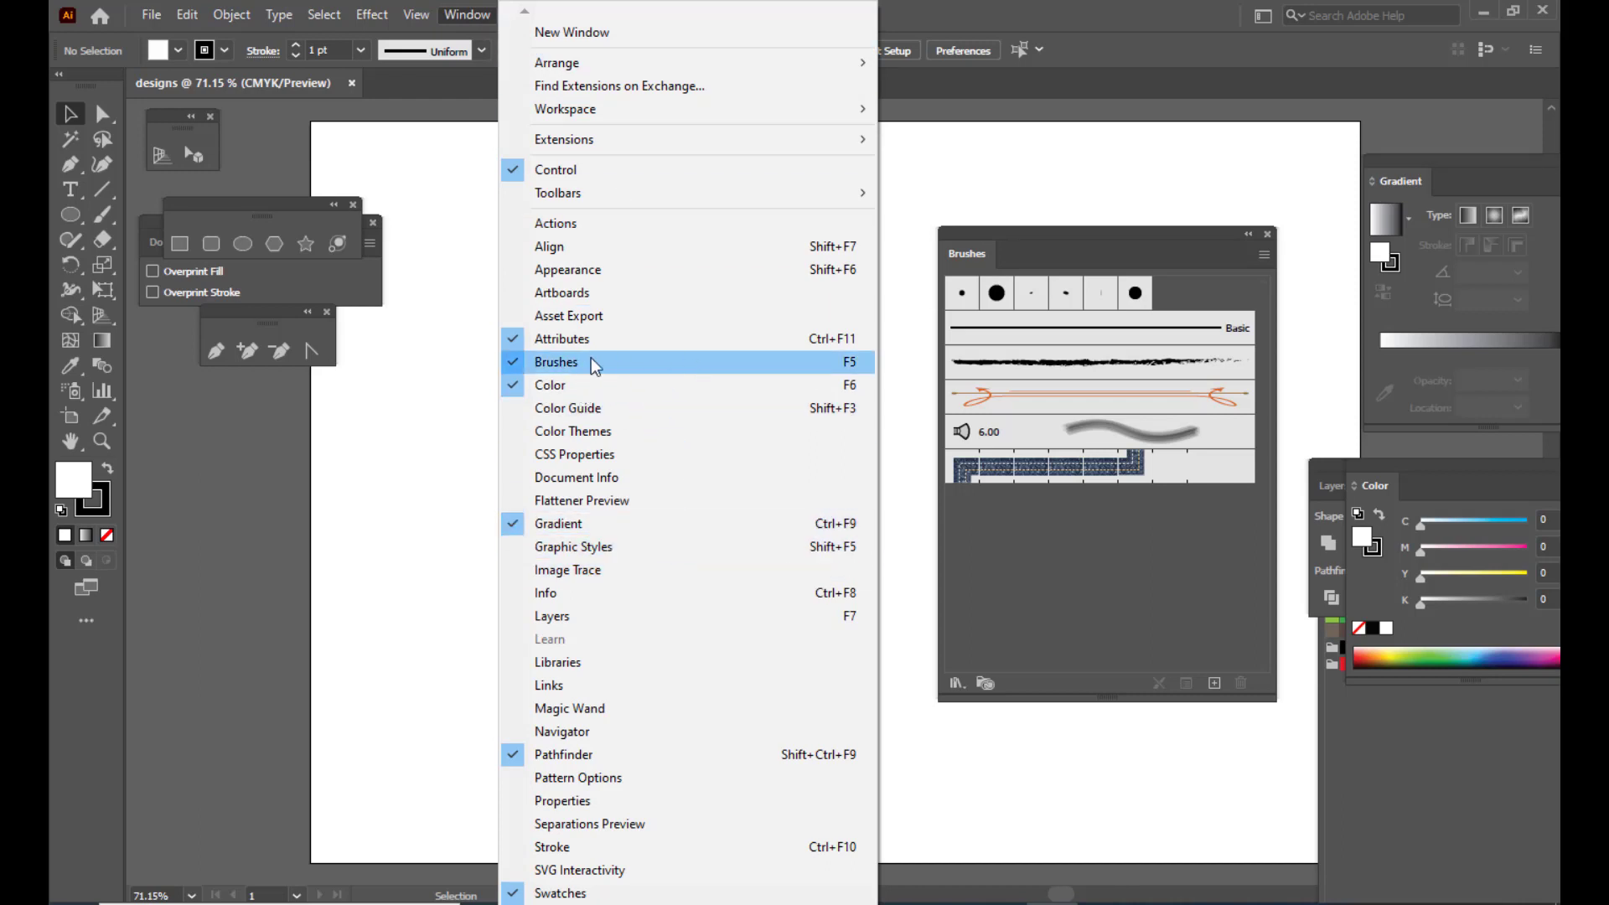
{"action": "left_click", "coordinate": [642, 360]}
{"action": "mouse_move", "coordinate": [1004, 226]}
{"action": "left_mouse_down"}
{"action": "mouse_move", "coordinate": [1238, 211]}
{"action": "mouse_move", "coordinate": [1220, 215]}
{"action": "left_mouse_up"}
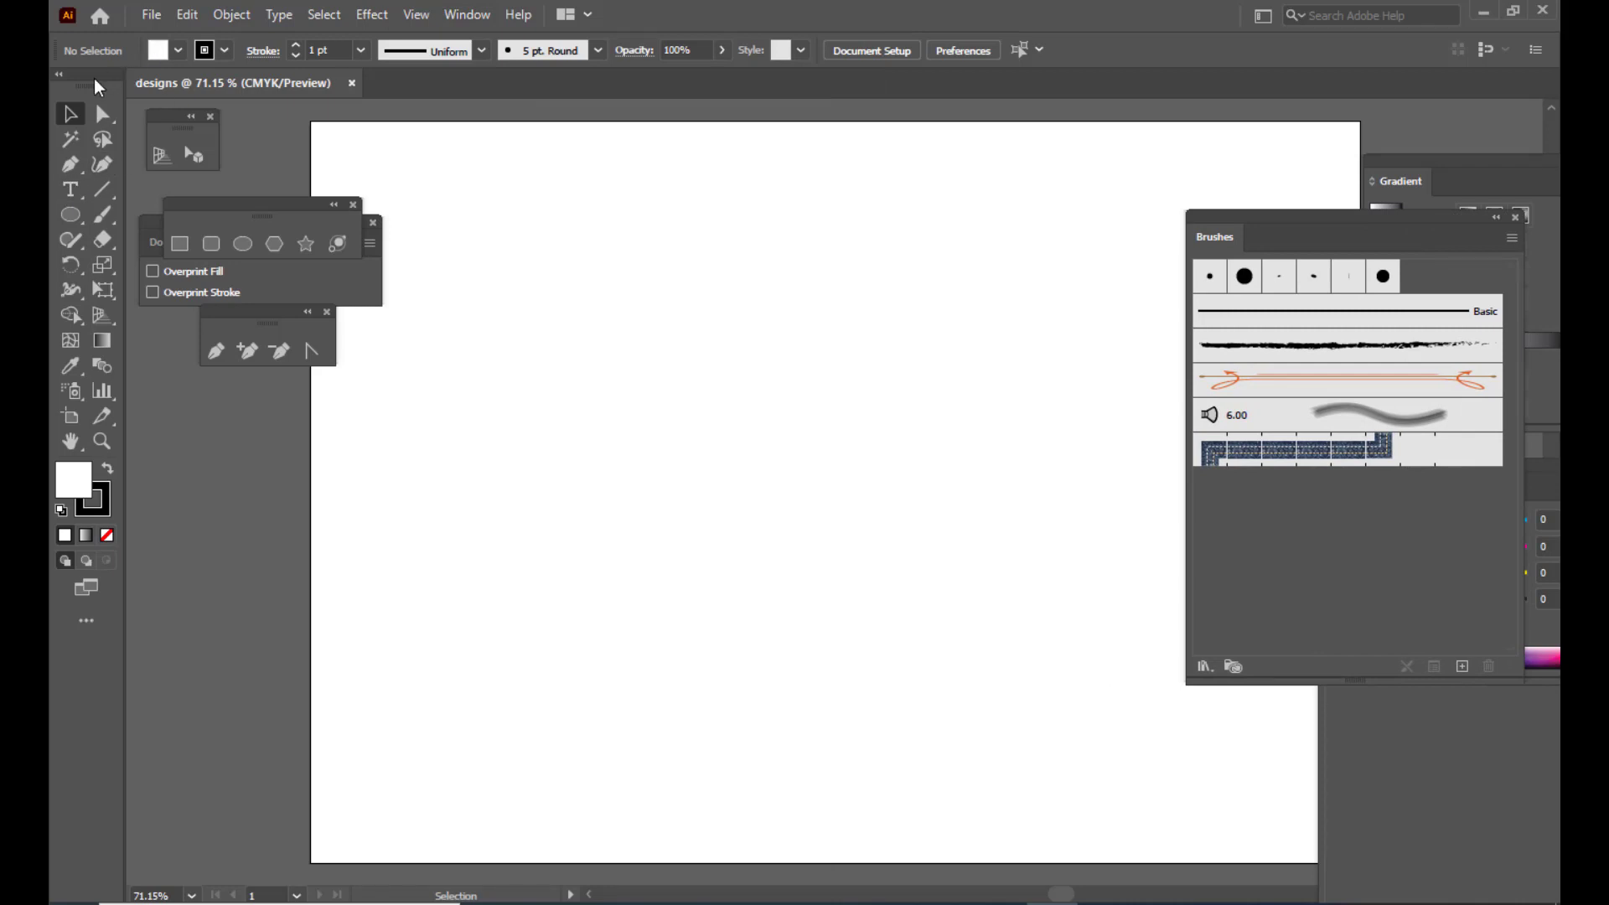
Paint six freehand curved test strokes across the artboard with the Paintbrush tool
{"action": "left_click", "coordinate": [108, 218]}
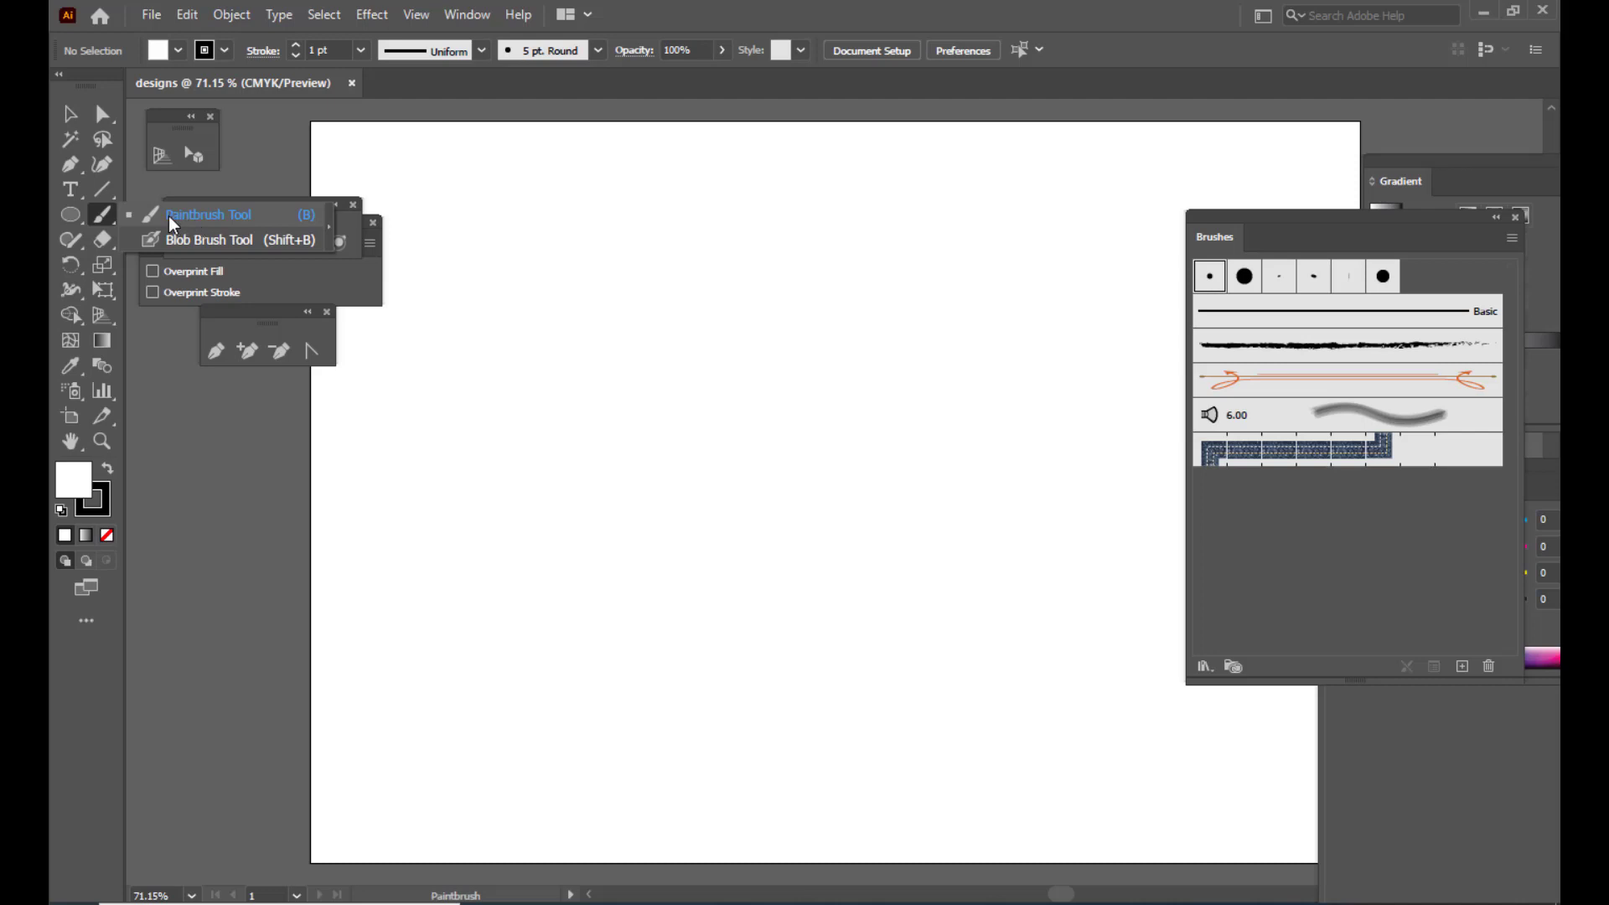
{"action": "left_click", "coordinate": [204, 216]}
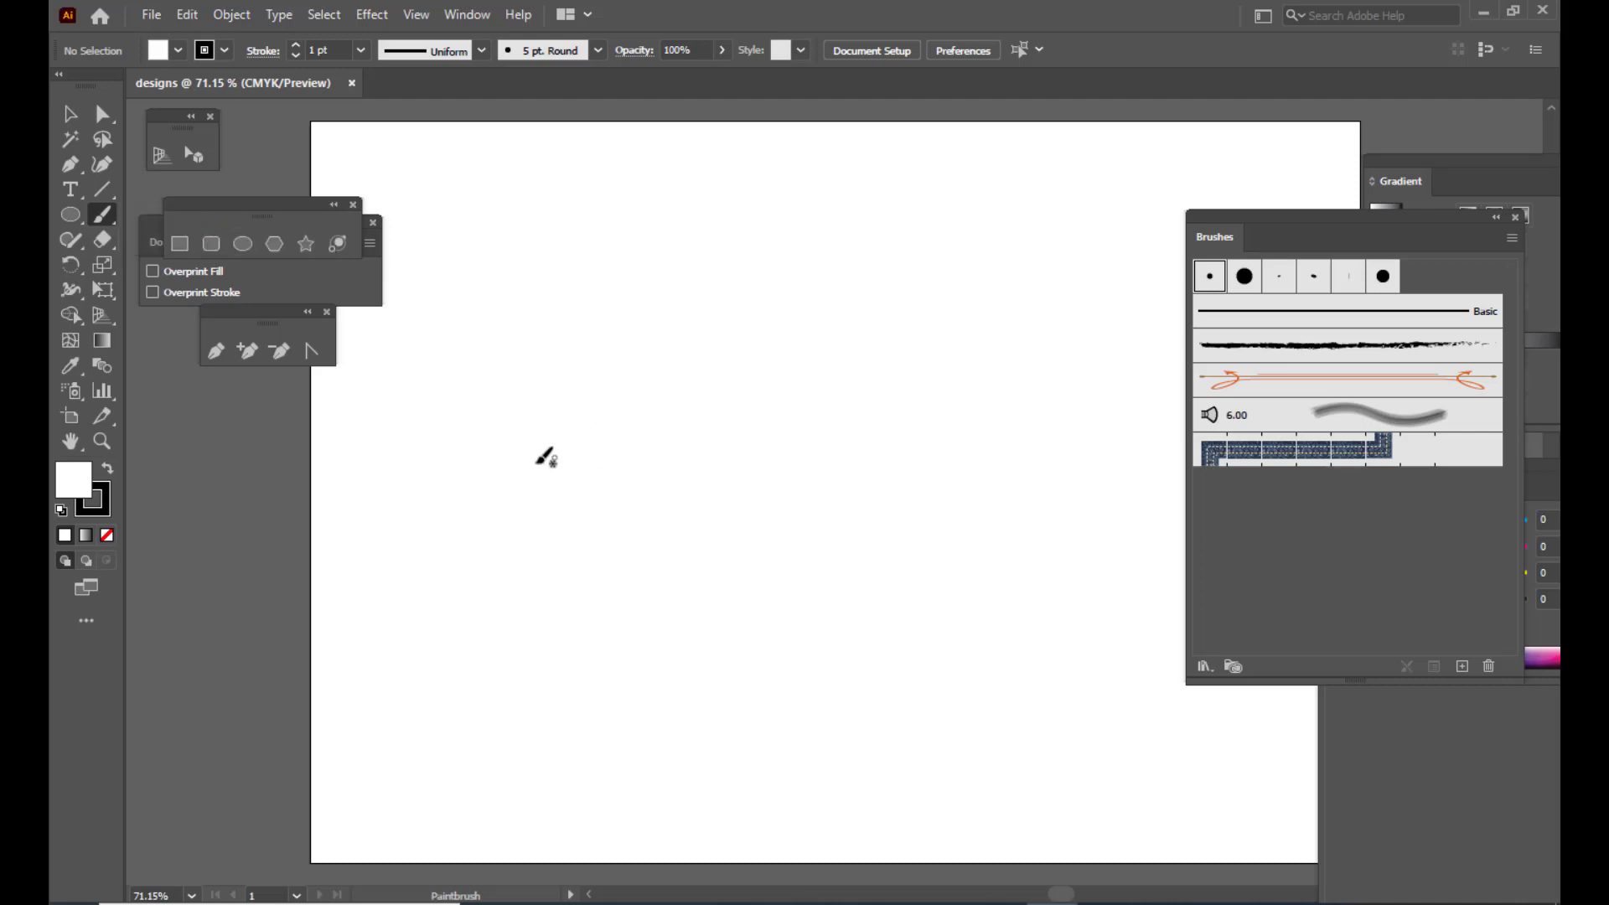
{"action": "mouse_move", "coordinate": [507, 454]}
{"action": "left_mouse_down"}
{"action": "mouse_move", "coordinate": [737, 282]}
{"action": "mouse_move", "coordinate": [953, 419]}
{"action": "mouse_move", "coordinate": [880, 428]}
{"action": "left_mouse_up"}
{"action": "mouse_move", "coordinate": [685, 568]}
{"action": "left_mouse_down"}
{"action": "mouse_move", "coordinate": [813, 570]}
{"action": "mouse_move", "coordinate": [1046, 496]}
{"action": "left_mouse_up"}
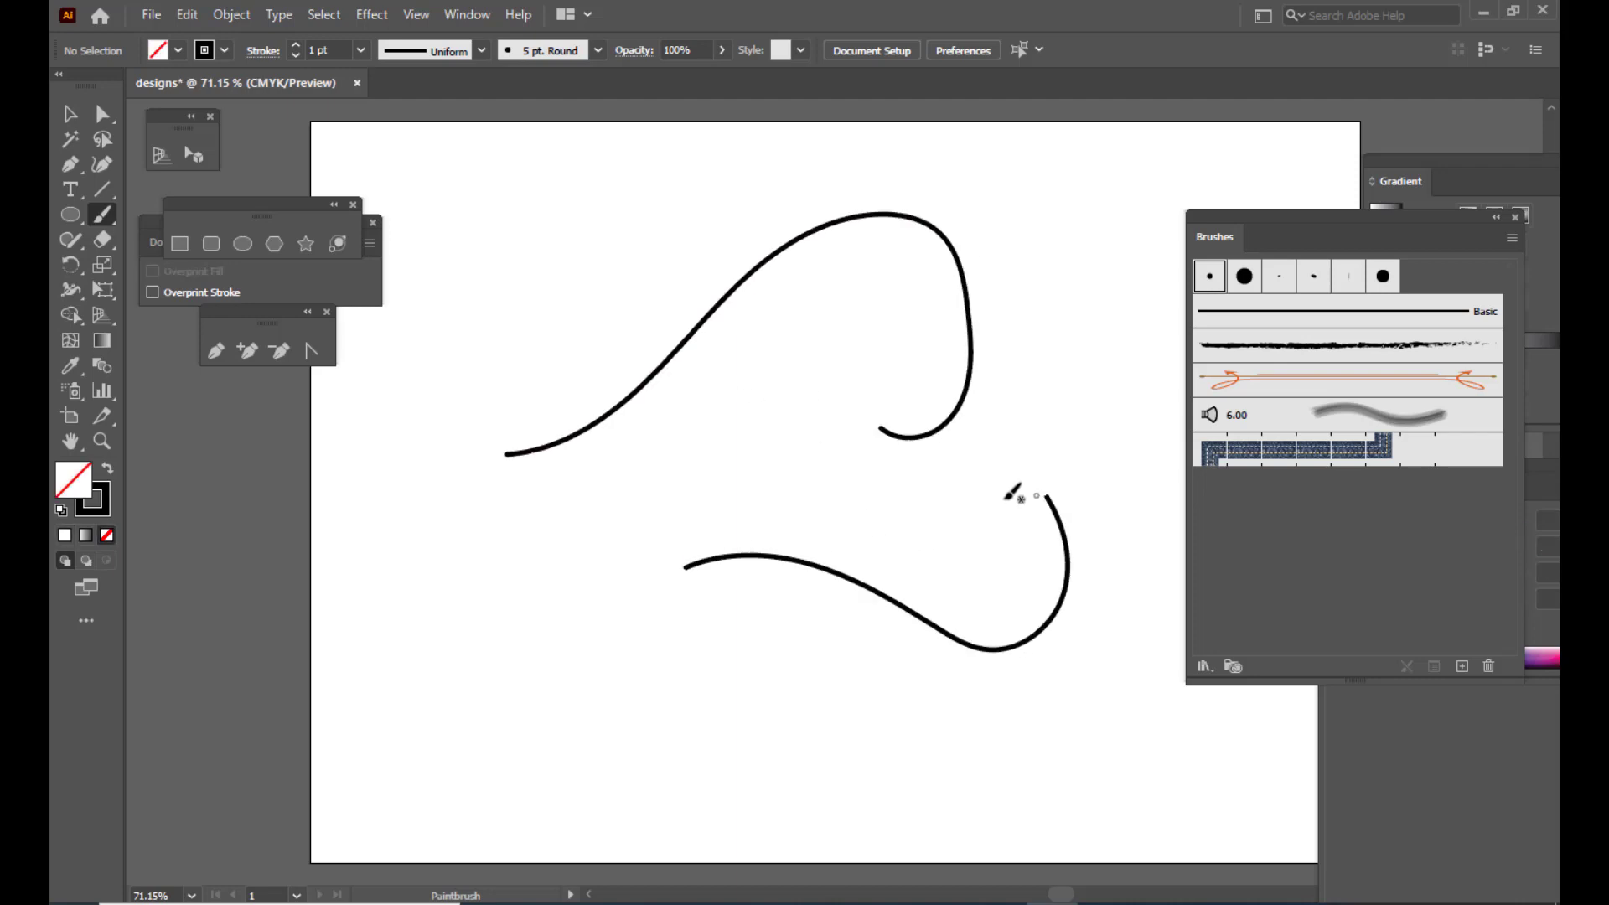
{"action": "left_click_drag", "start_coordinate": [990, 446], "coordinate": [1060, 208]}
{"action": "left_click_drag", "start_coordinate": [713, 472], "coordinate": [873, 304]}
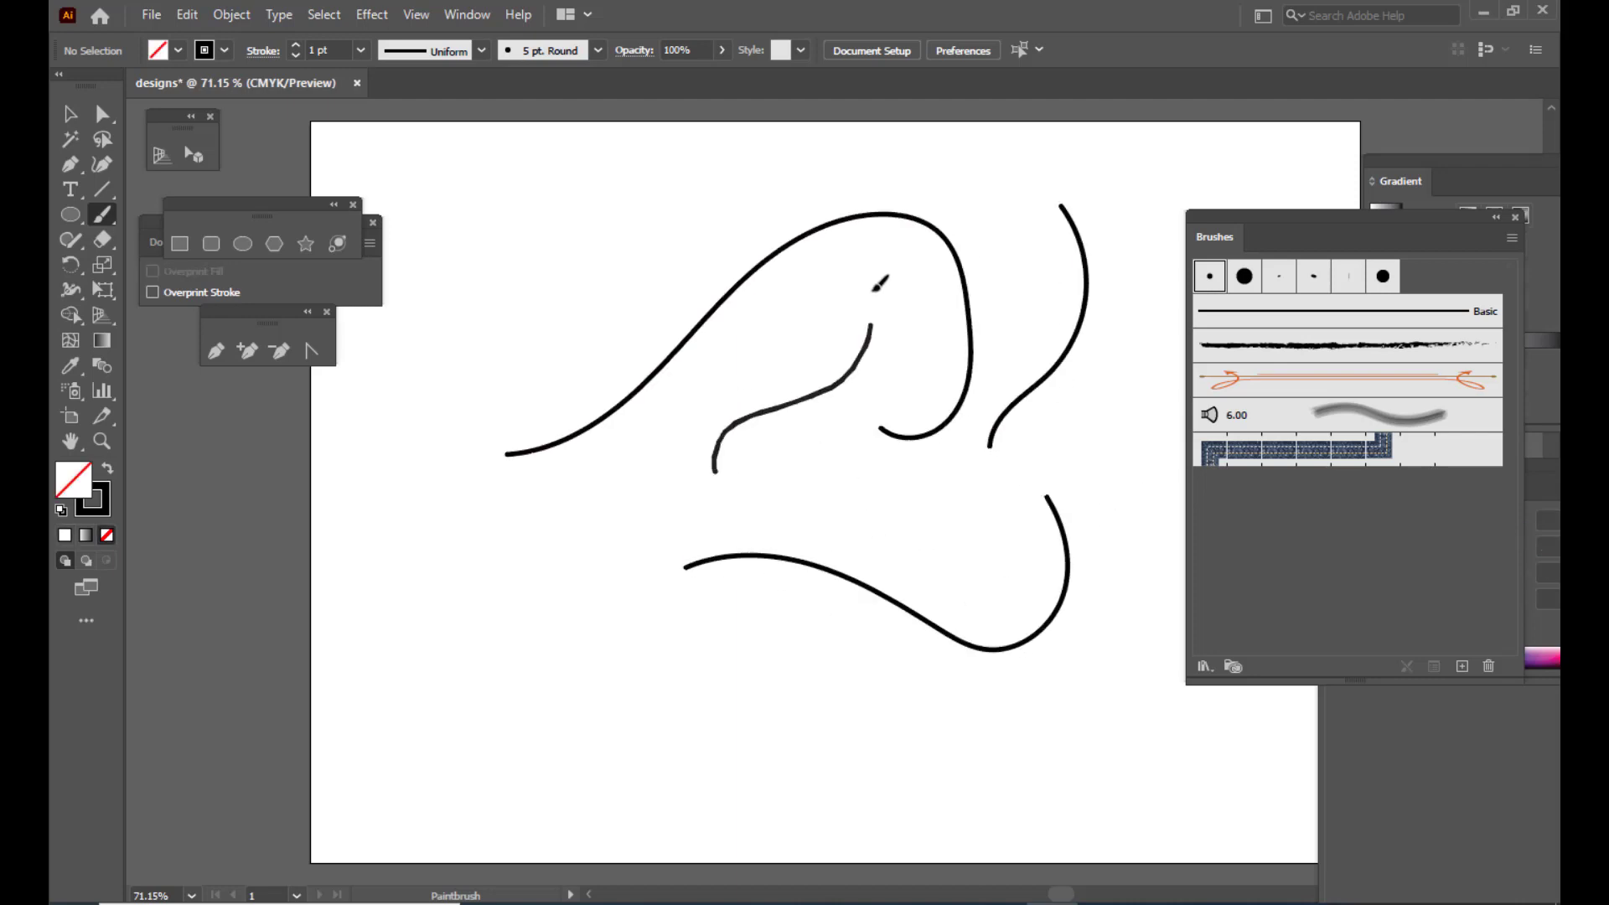
{"action": "left_click_drag", "start_coordinate": [563, 736], "coordinate": [785, 683]}
{"action": "mouse_move", "coordinate": [463, 327]}
{"action": "left_mouse_down"}
{"action": "mouse_move", "coordinate": [620, 244]}
{"action": "mouse_move", "coordinate": [621, 222]}
{"action": "left_mouse_up"}
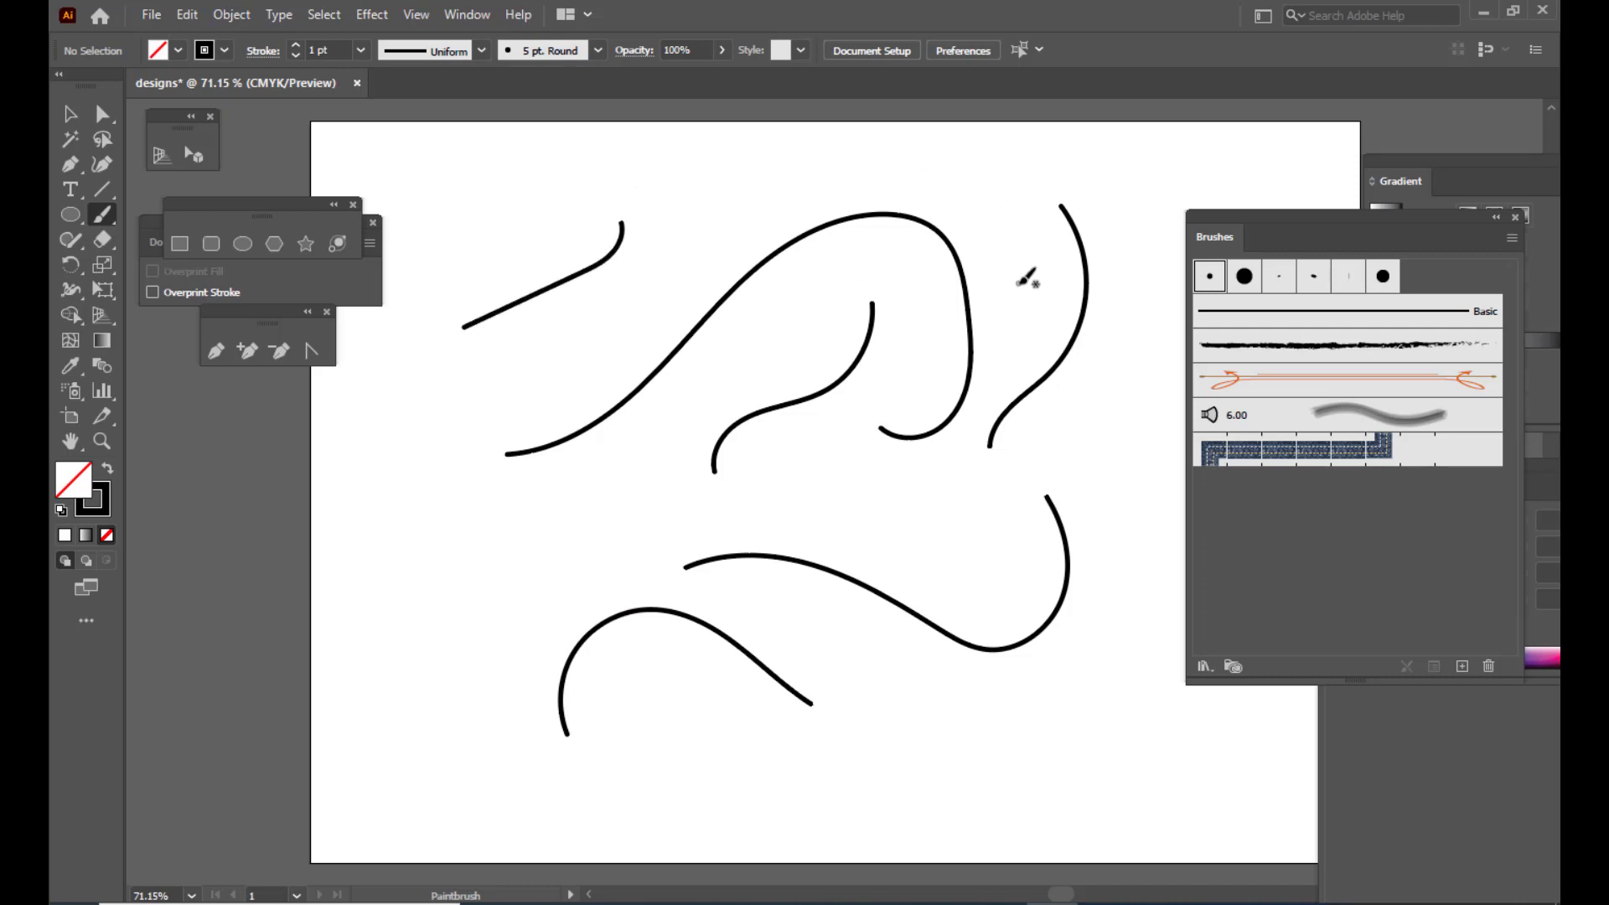
Undo all the curved test strokes to clear the artboard
{"action": "key", "text": "ctrl+z"}
{"action": "key", "text": "ctrl+z"}
{"action": "key", "text": "ctrl+z"}
{"action": "key", "text": "ctrl+z"}
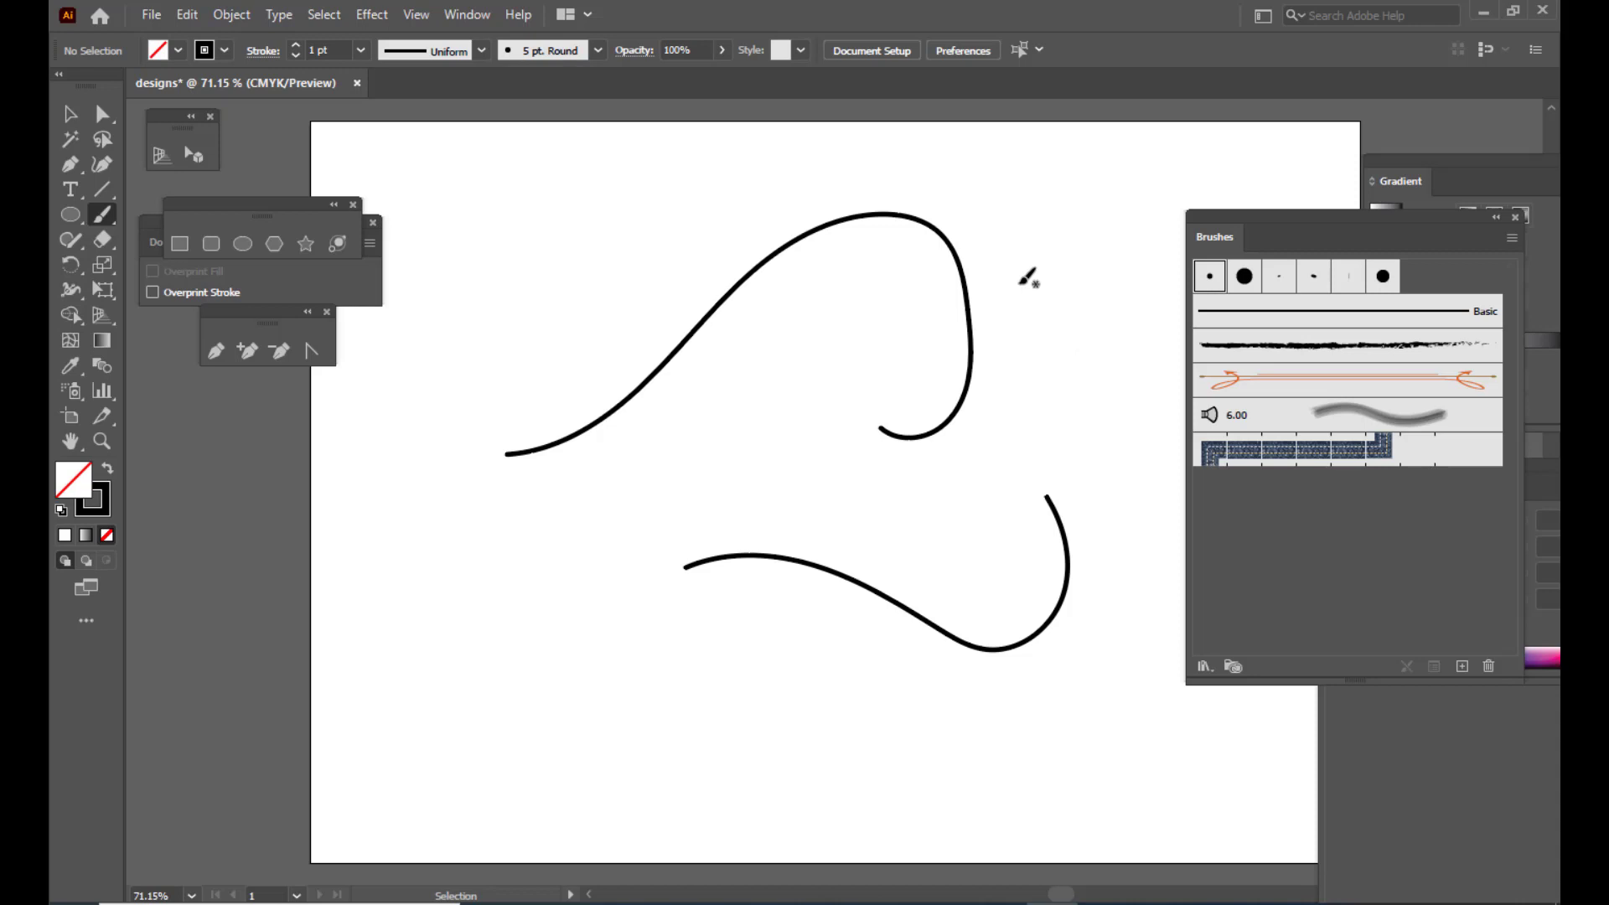
{"action": "key", "text": "ctrl+z"}
{"action": "key", "text": "ctrl+z"}
{"action": "key", "text": "ctrl+z"}
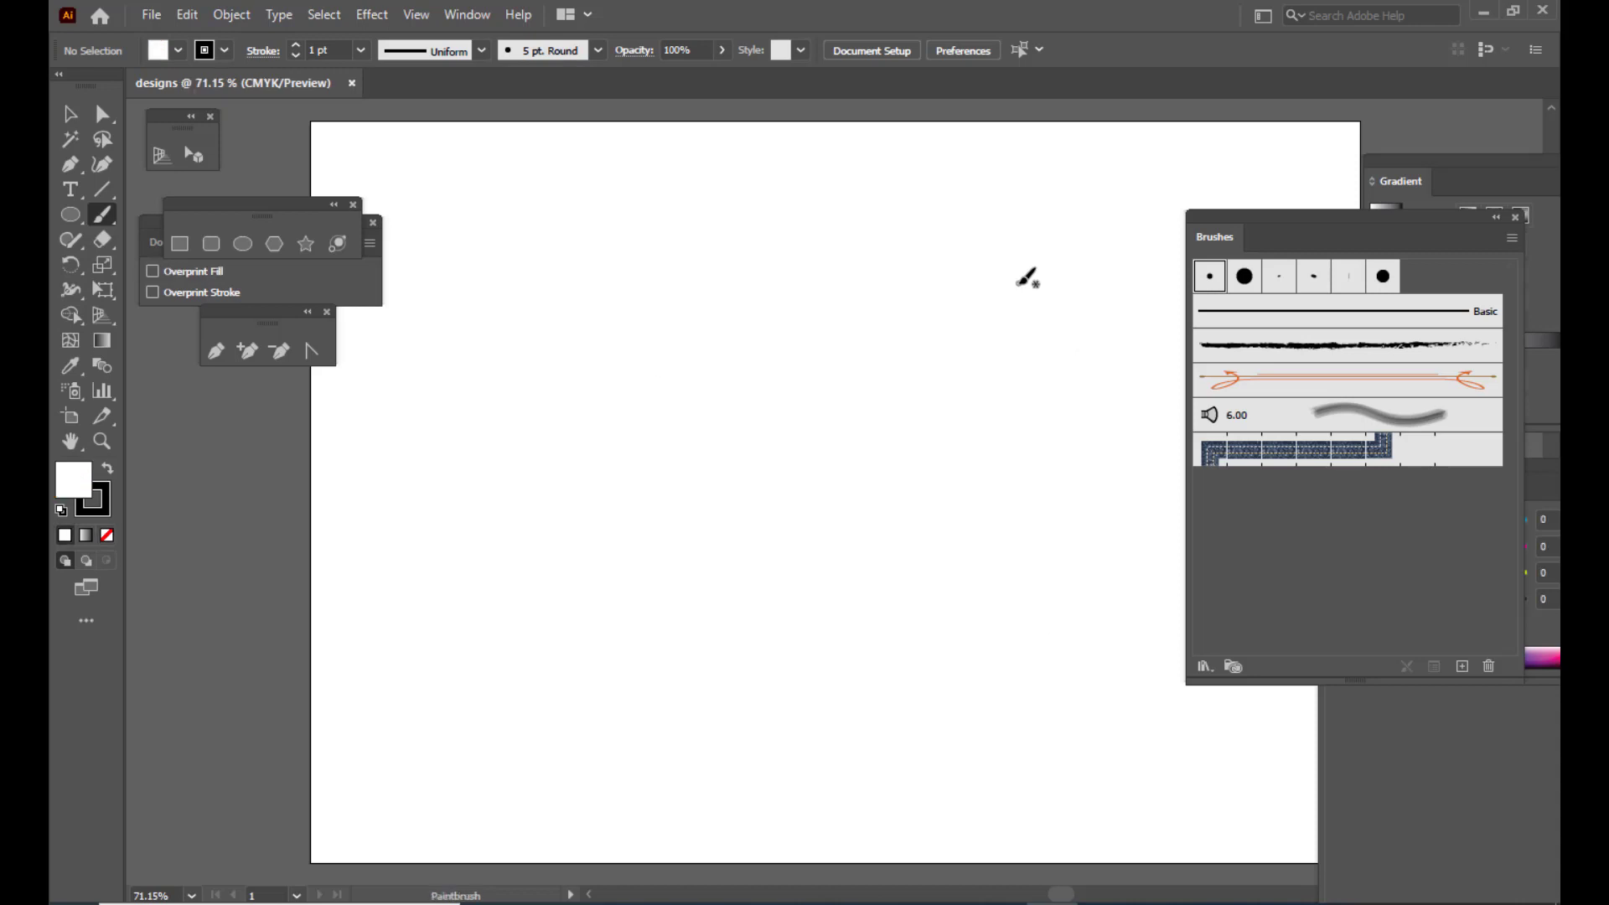
Set the Paintbrush fidelity to fully Accurate and paint a wavy stroke rising across the middle of the artboard
{"action": "double_click", "coordinate": [102, 218]}
{"action": "left_click_drag", "start_coordinate": [700, 279], "coordinate": [739, 212]}
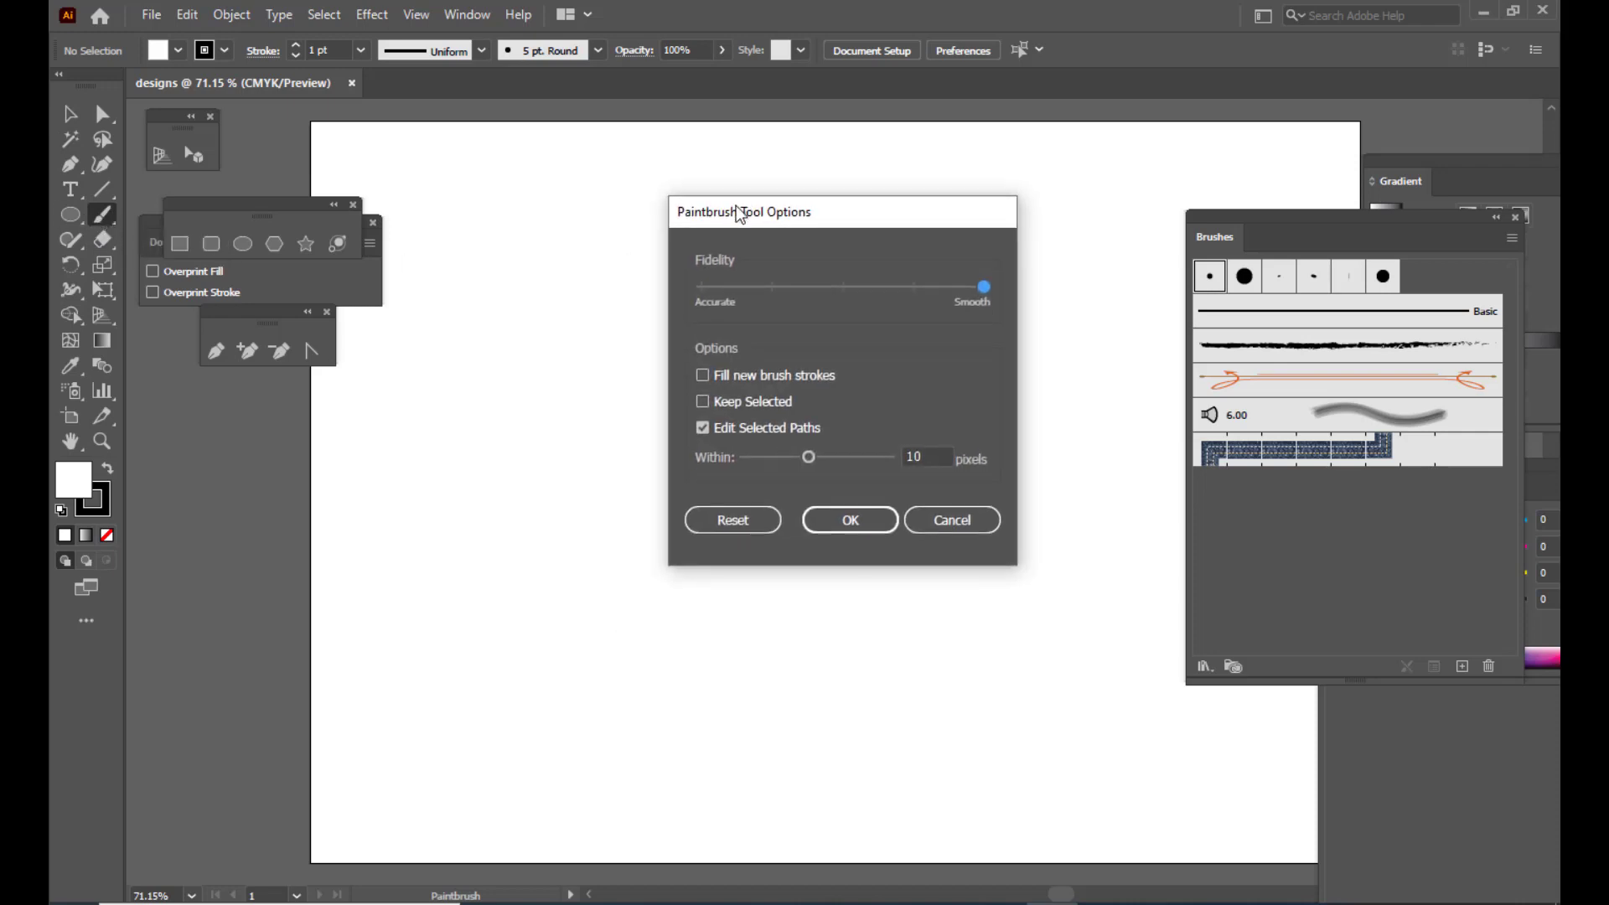
{"action": "left_click_drag", "start_coordinate": [905, 205], "coordinate": [806, 221]}
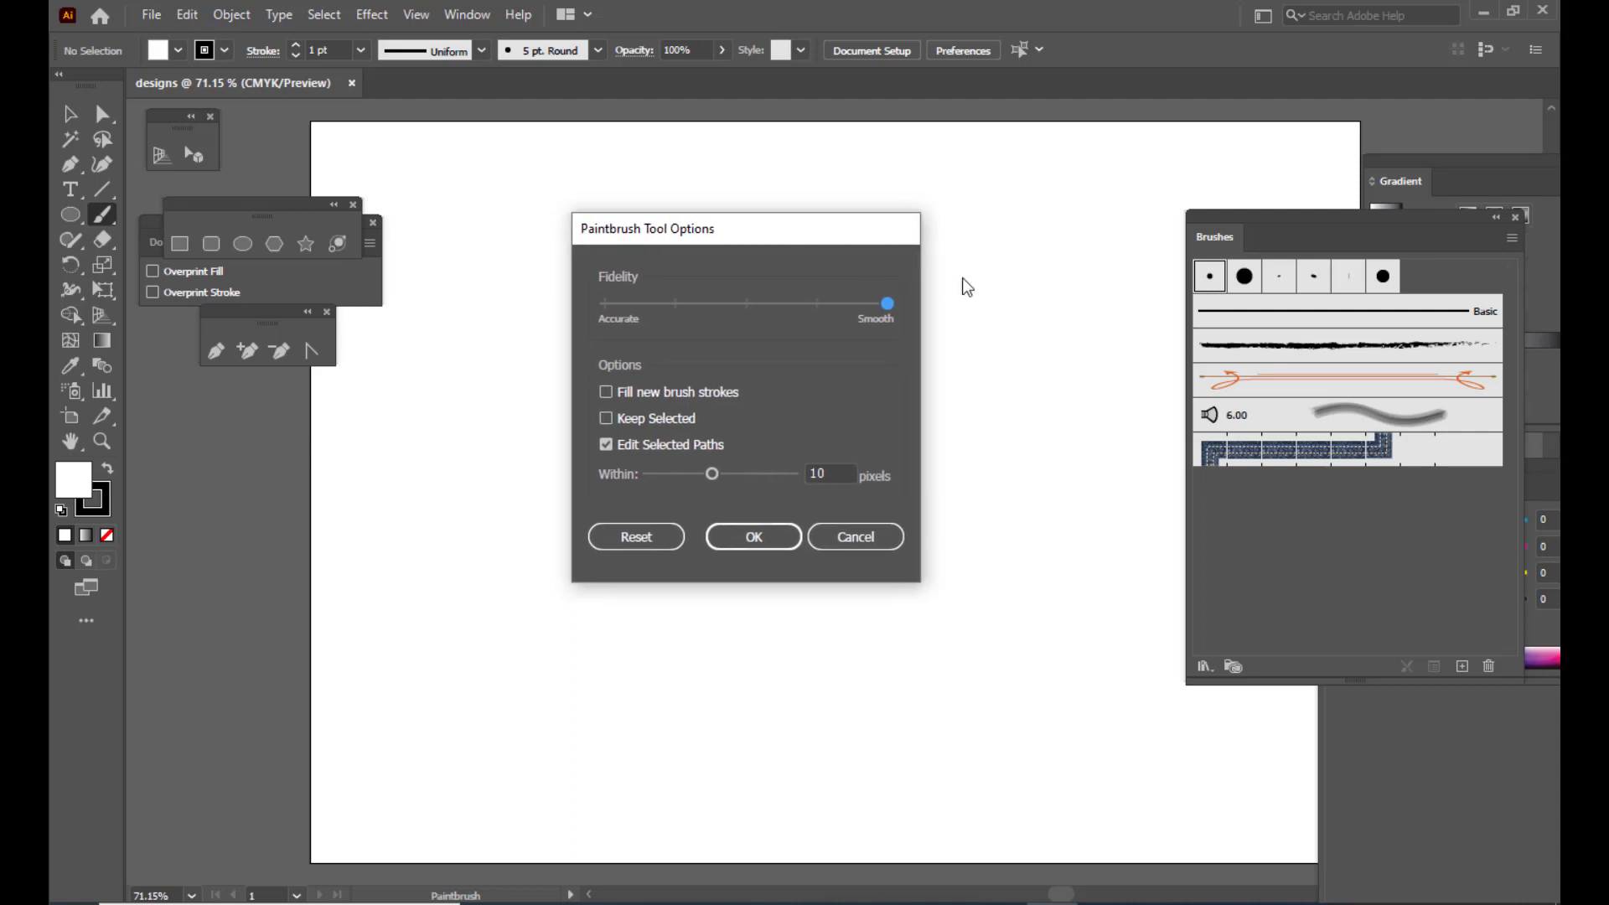
{"action": "mouse_move", "coordinate": [746, 230]}
{"action": "left_mouse_down"}
{"action": "mouse_move", "coordinate": [782, 265]}
{"action": "mouse_move", "coordinate": [832, 243]}
{"action": "left_mouse_up"}
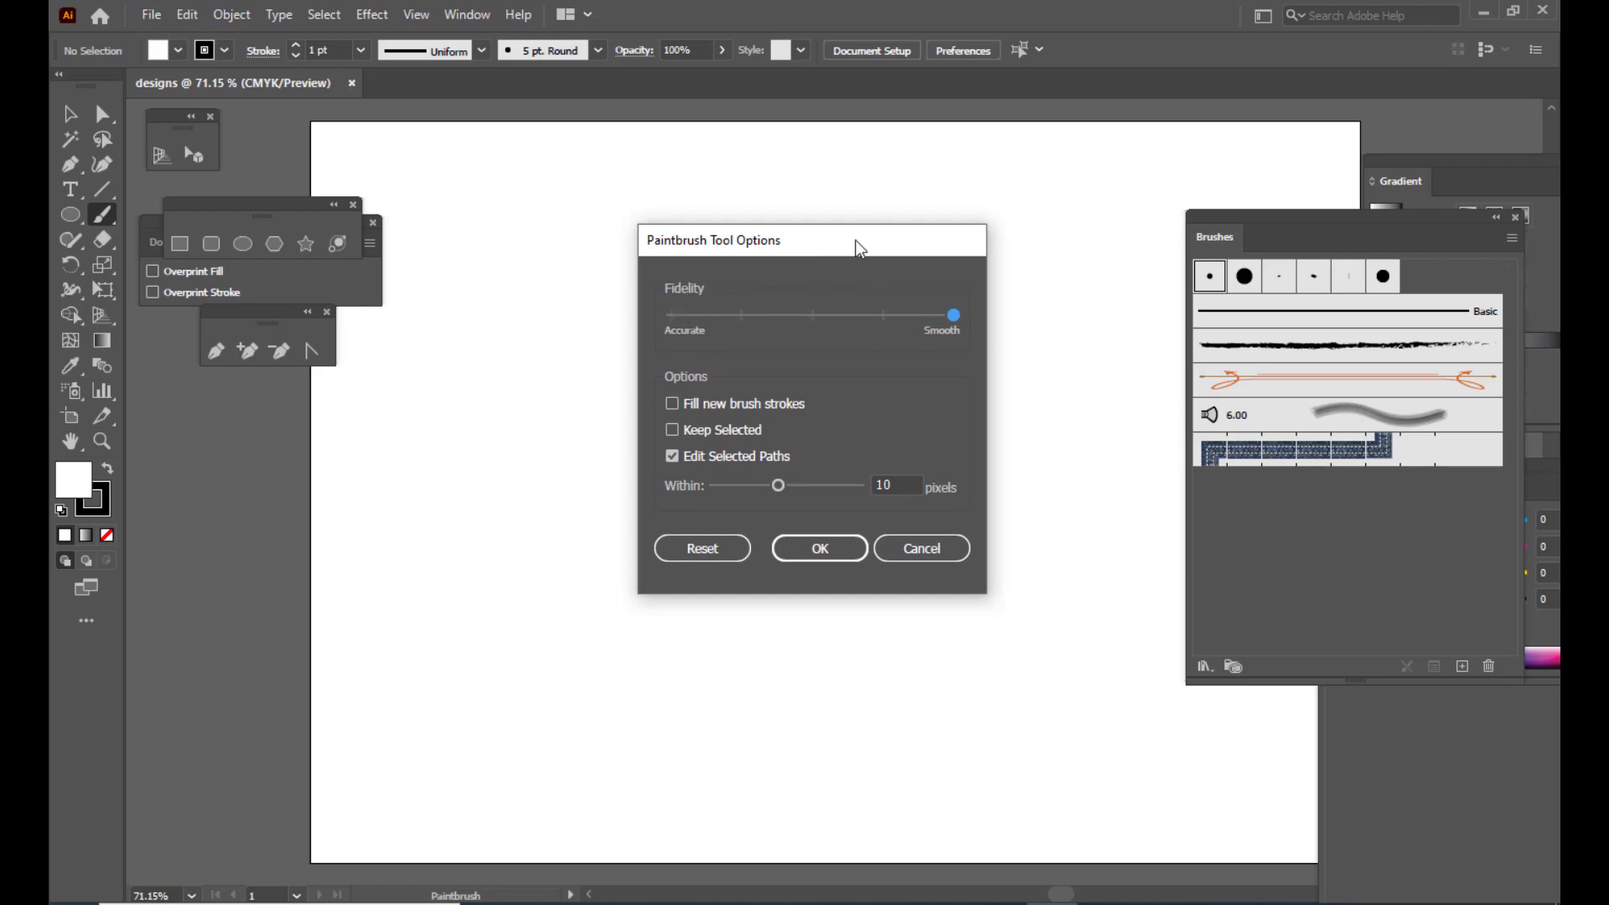
{"action": "left_click_drag", "start_coordinate": [858, 248], "coordinate": [886, 238]}
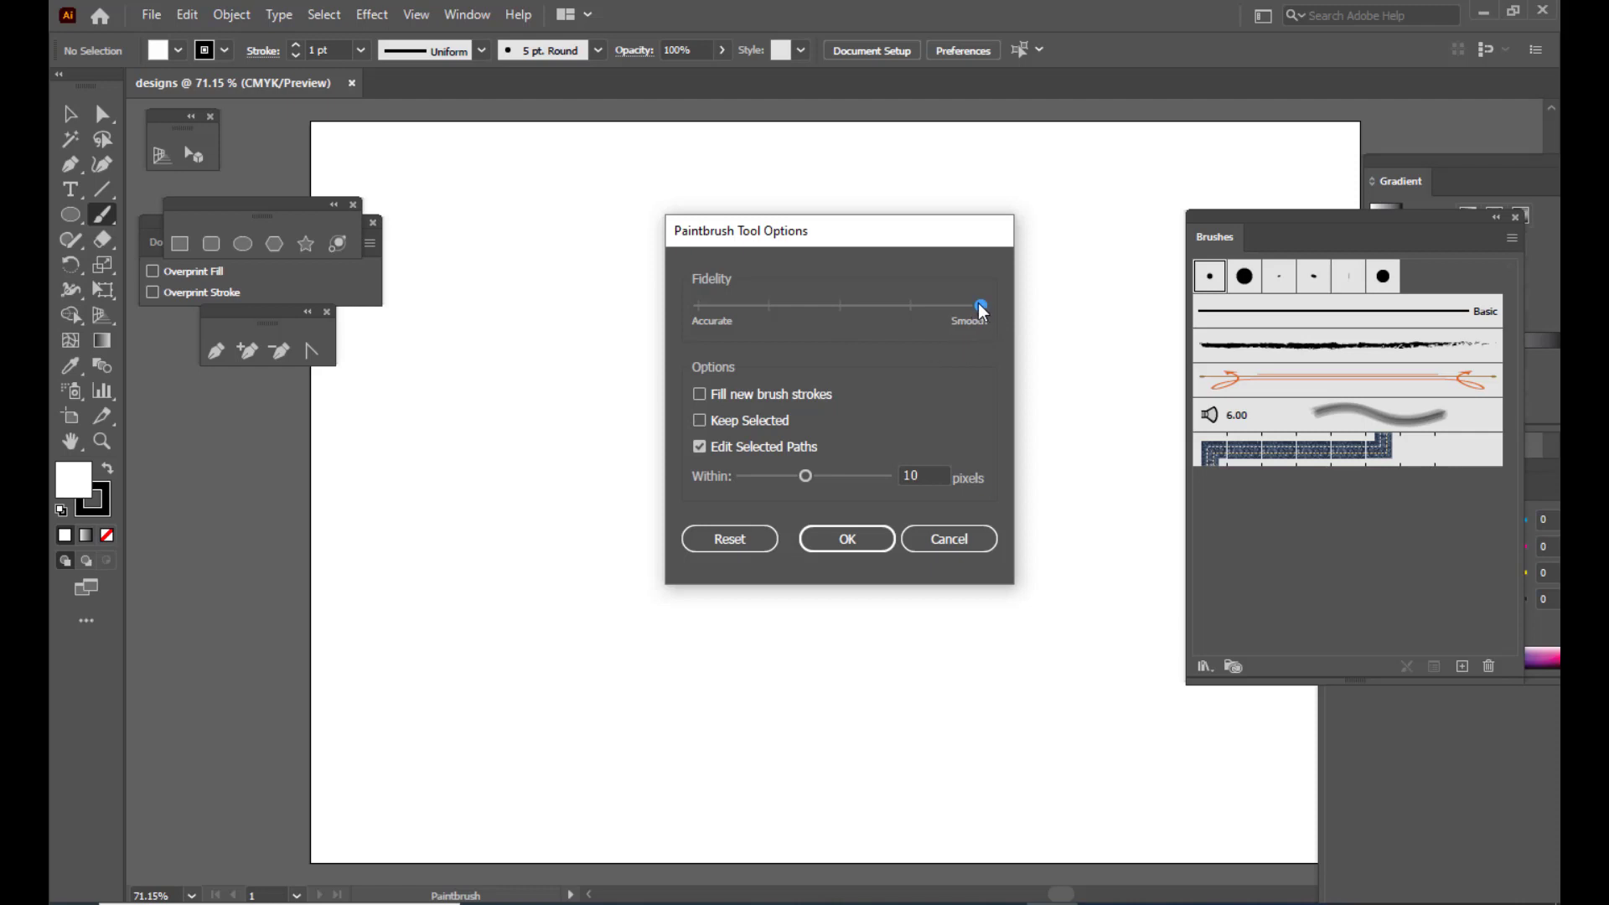
{"action": "left_click_drag", "start_coordinate": [980, 307], "coordinate": [661, 305]}
{"action": "left_click_drag", "start_coordinate": [759, 228], "coordinate": [737, 237]}
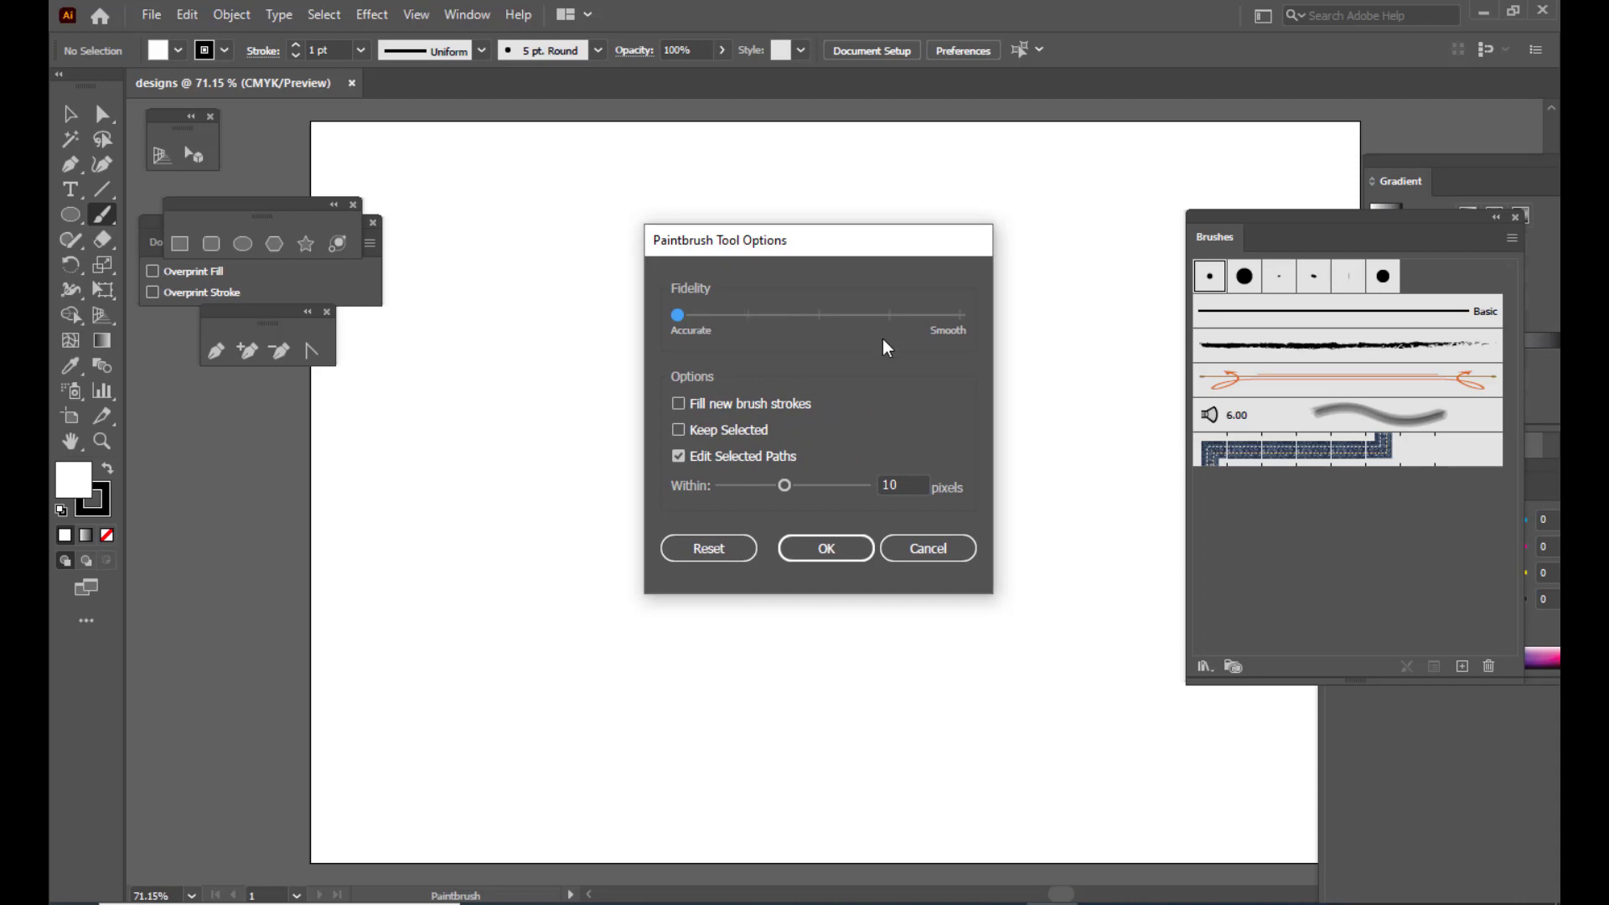
{"action": "left_click", "coordinate": [817, 549]}
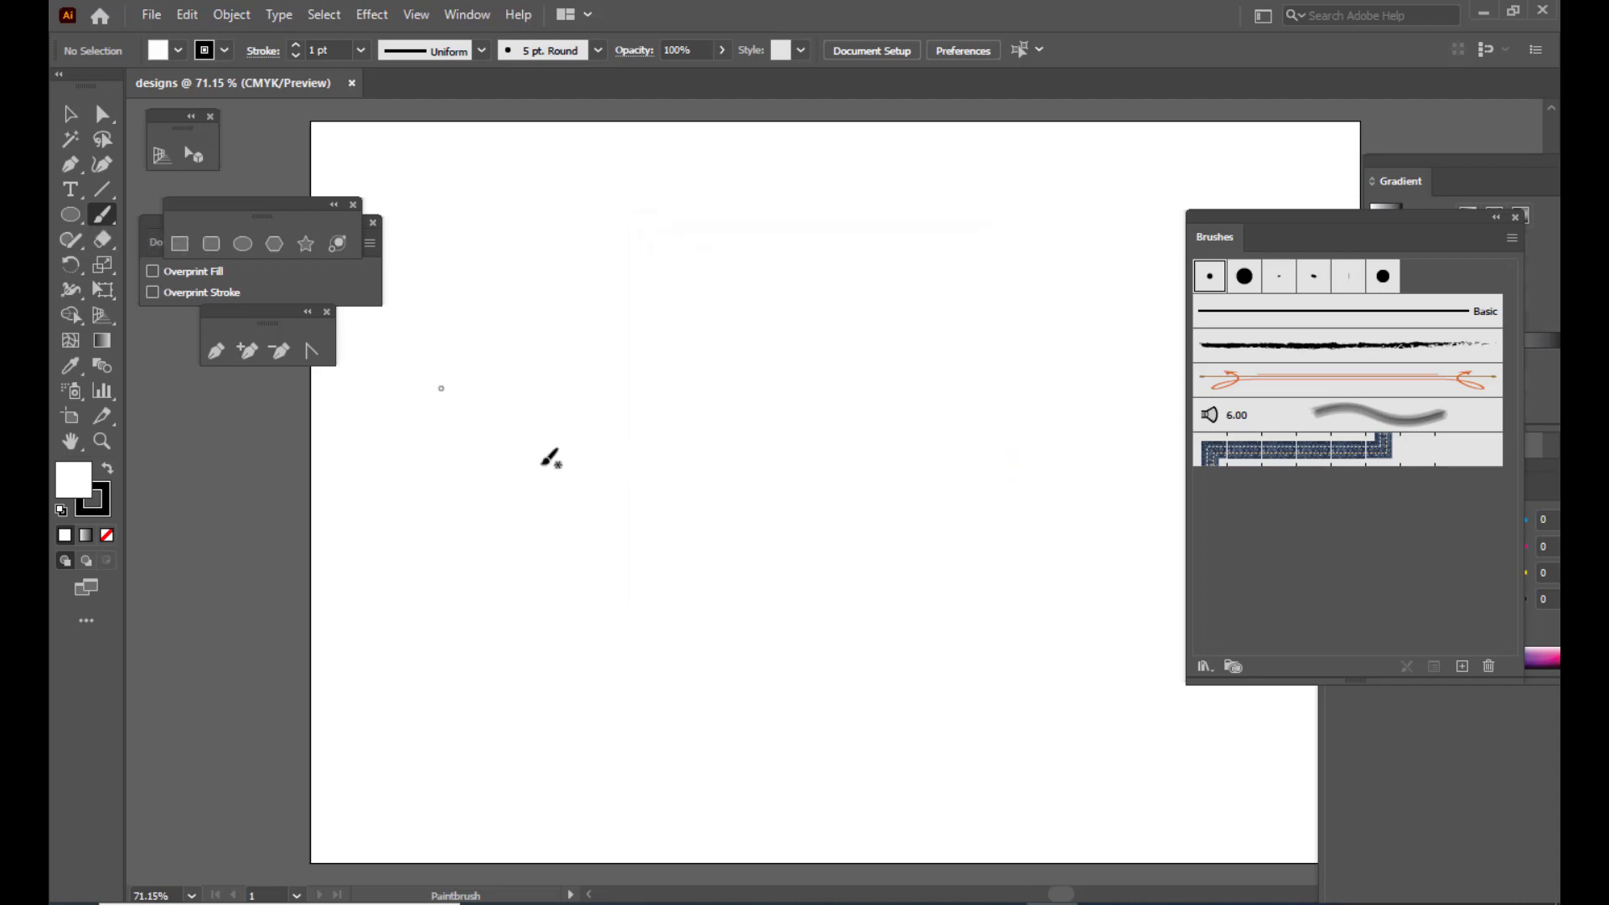
{"action": "mouse_move", "coordinate": [562, 544]}
{"action": "left_mouse_down"}
{"action": "mouse_move", "coordinate": [601, 468]}
{"action": "mouse_move", "coordinate": [653, 488]}
{"action": "mouse_move", "coordinate": [719, 477]}
{"action": "mouse_move", "coordinate": [754, 402]}
{"action": "mouse_move", "coordinate": [837, 453]}
{"action": "mouse_move", "coordinate": [895, 453]}
{"action": "mouse_move", "coordinate": [885, 378]}
{"action": "mouse_move", "coordinate": [919, 363]}
{"action": "mouse_move", "coordinate": [968, 407]}
{"action": "mouse_move", "coordinate": [1040, 306]}
{"action": "mouse_move", "coordinate": [1088, 326]}
{"action": "mouse_move", "coordinate": [1102, 369]}
{"action": "left_mouse_up"}
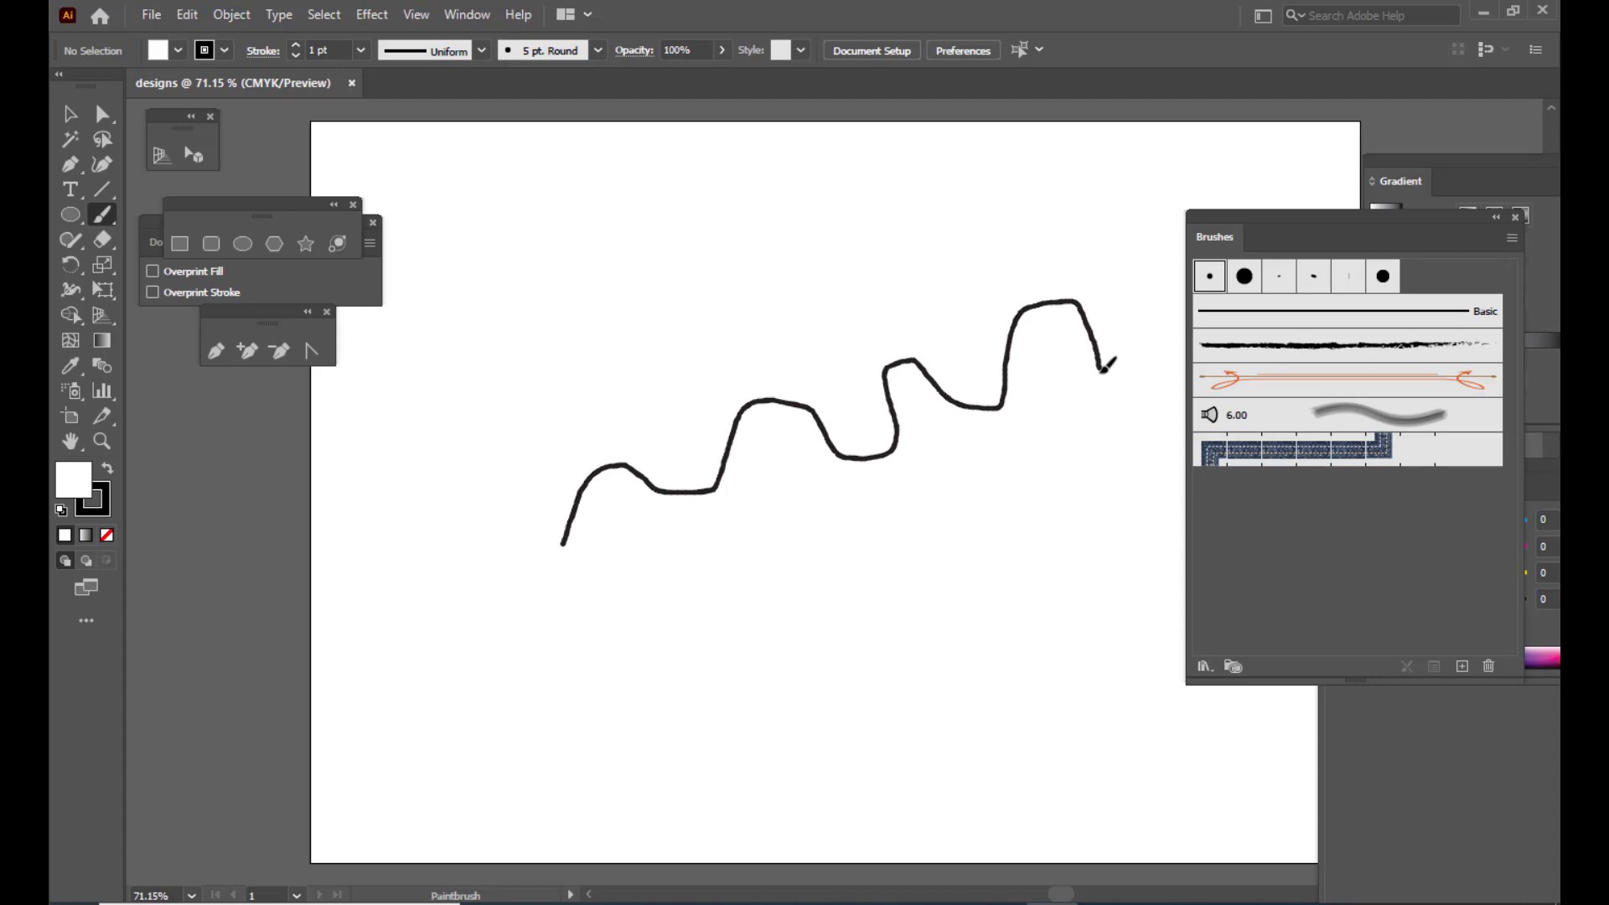
{"action": "left_click_drag", "start_coordinate": [1101, 370], "coordinate": [1102, 369]}
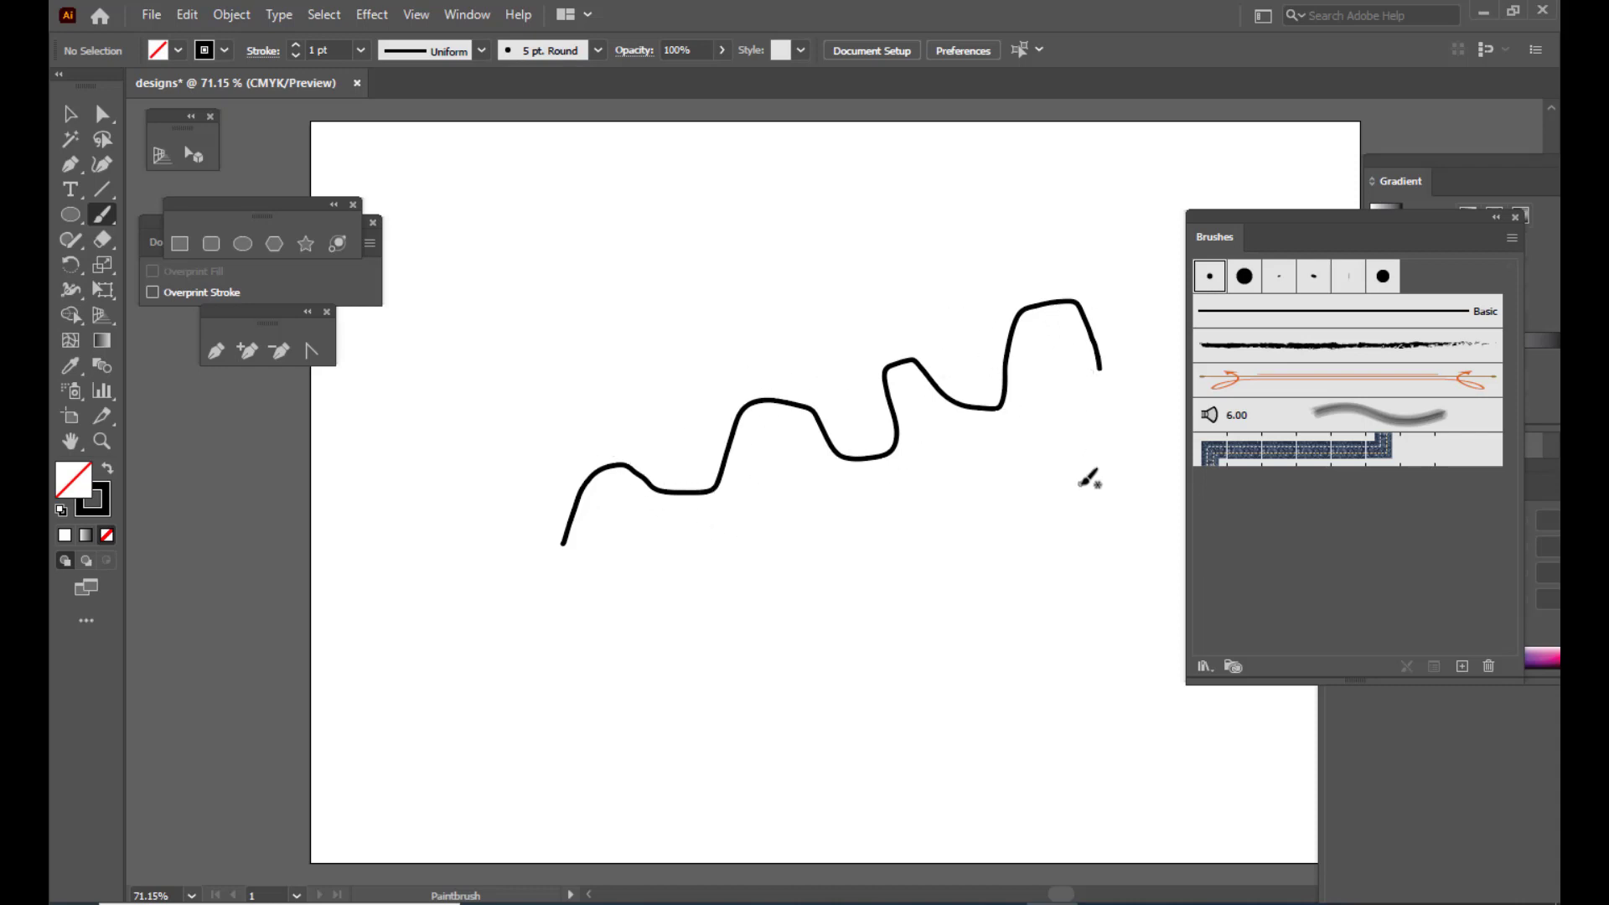
Set the Paintbrush fidelity to fully Smooth and paint a second wavy stroke below the first one
{"action": "double_click", "coordinate": [103, 220]}
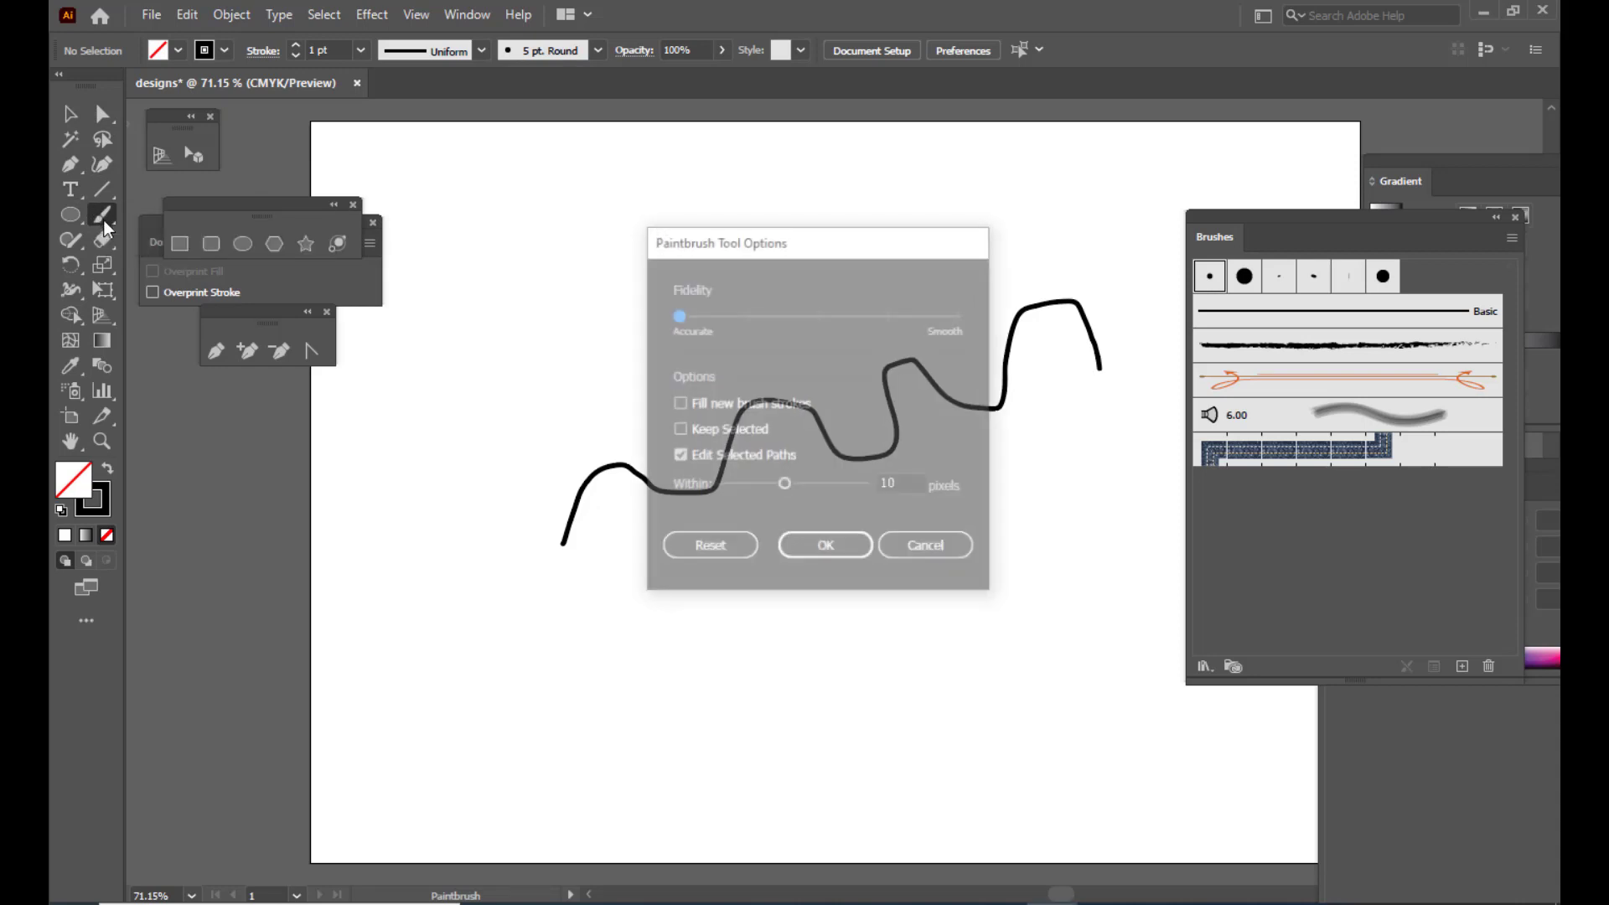
{"action": "left_click_drag", "start_coordinate": [679, 315], "coordinate": [974, 321]}
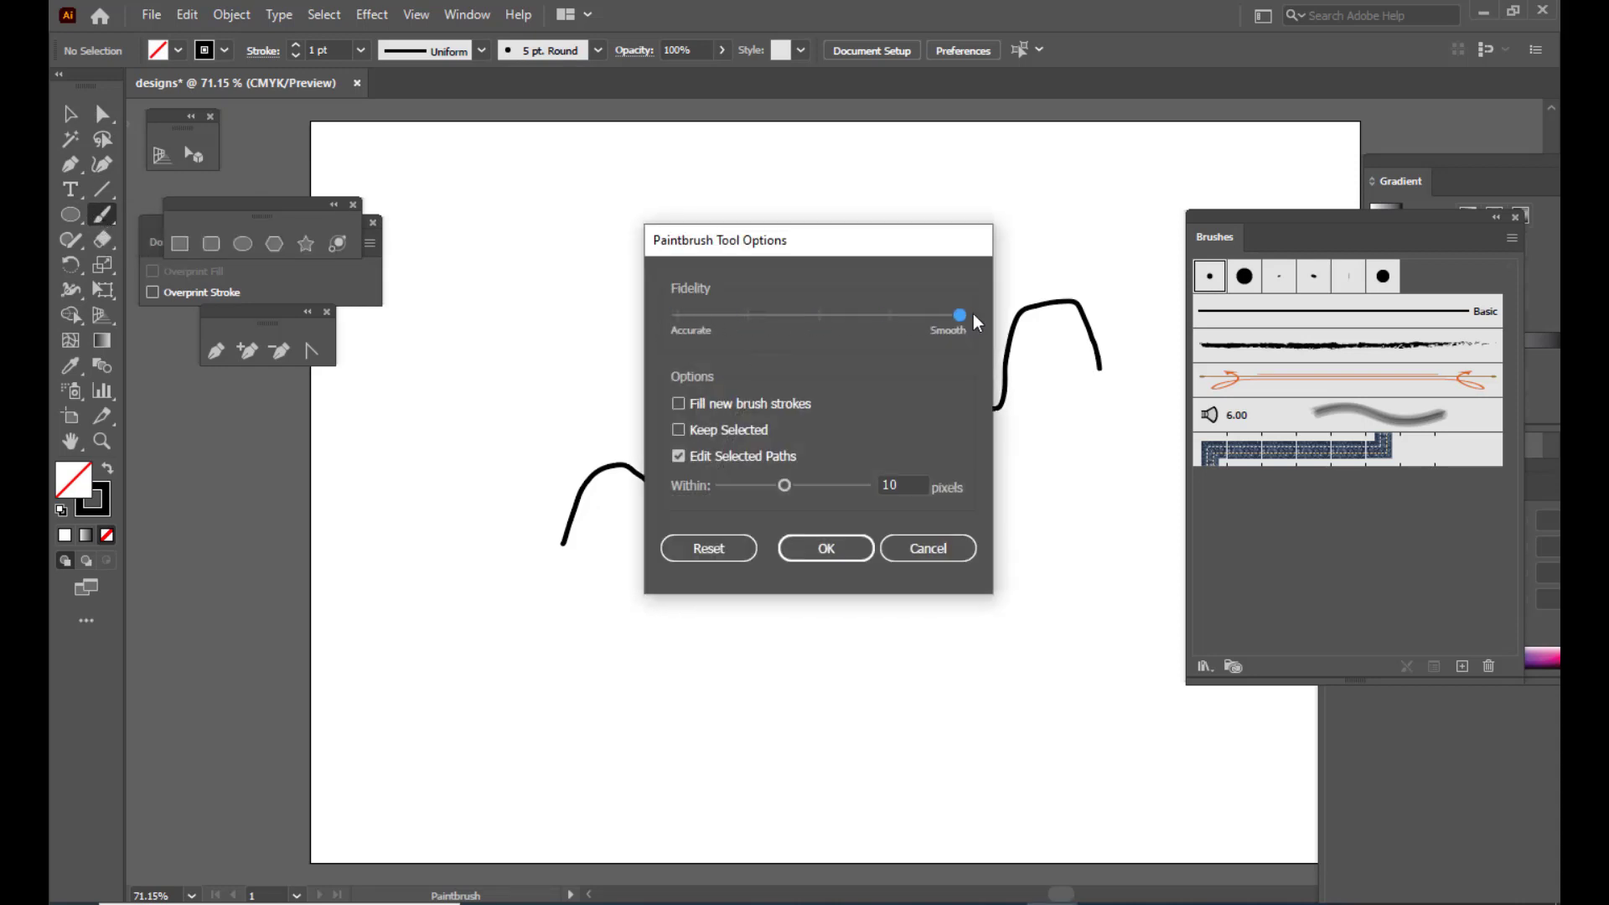
{"action": "left_click_drag", "start_coordinate": [890, 243], "coordinate": [877, 280]}
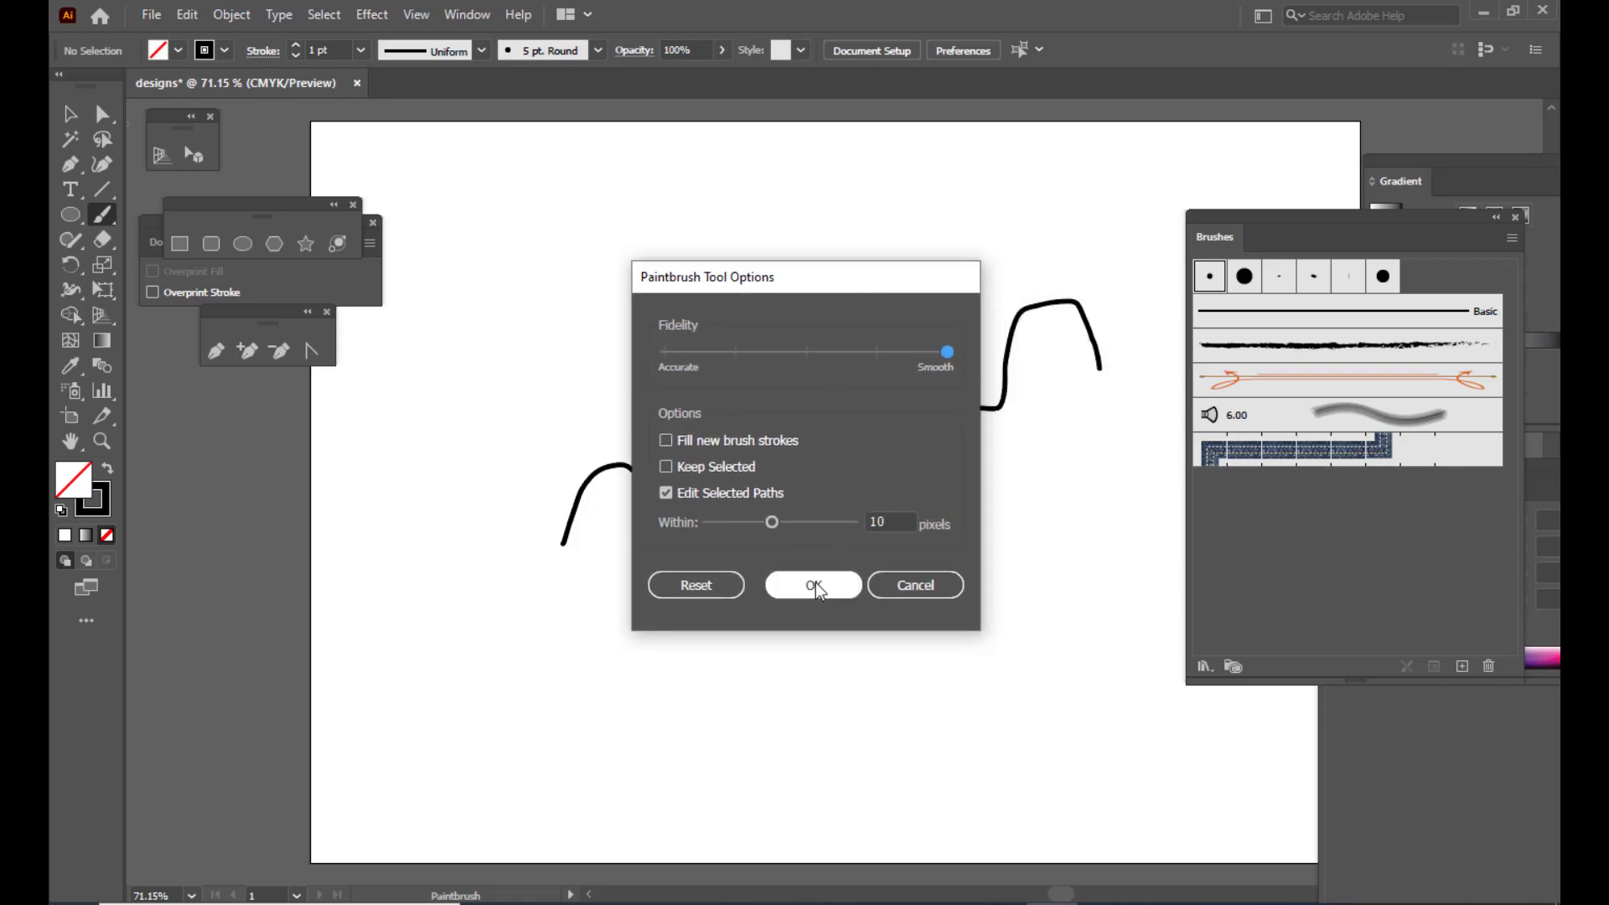
{"action": "left_click", "coordinate": [814, 585]}
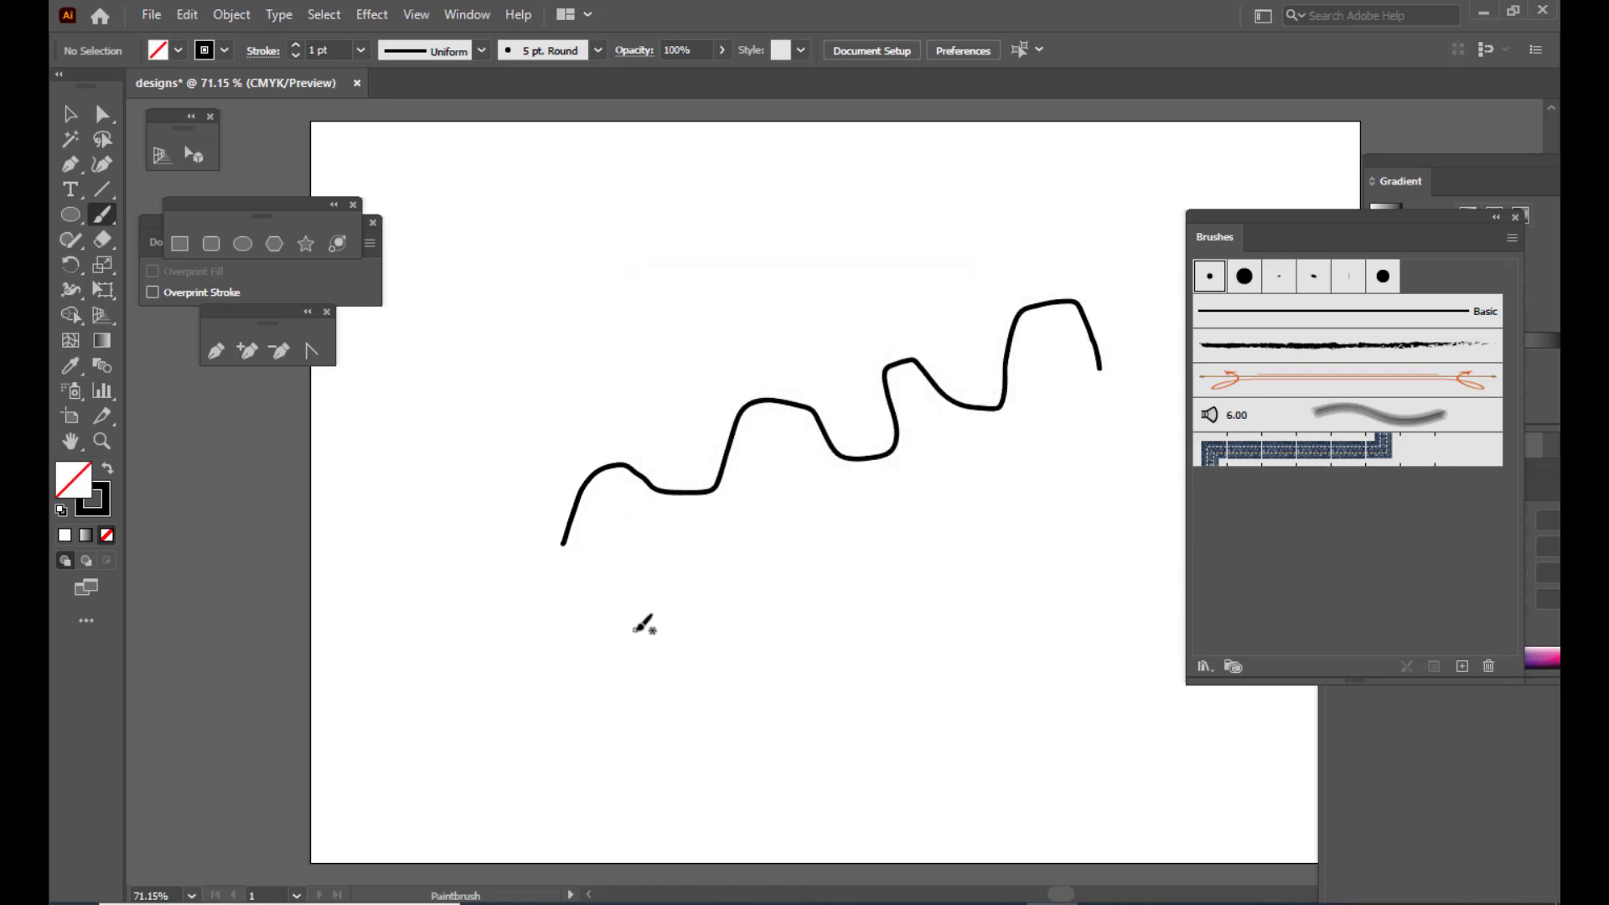
{"action": "mouse_move", "coordinate": [605, 631]}
{"action": "left_mouse_down"}
{"action": "mouse_move", "coordinate": [656, 568]}
{"action": "mouse_move", "coordinate": [769, 608]}
{"action": "mouse_move", "coordinate": [807, 597]}
{"action": "mouse_move", "coordinate": [831, 547]}
{"action": "mouse_move", "coordinate": [873, 522]}
{"action": "mouse_move", "coordinate": [941, 549]}
{"action": "mouse_move", "coordinate": [976, 545]}
{"action": "mouse_move", "coordinate": [1021, 472]}
{"action": "mouse_move", "coordinate": [1069, 508]}
{"action": "mouse_move", "coordinate": [1108, 493]}
{"action": "mouse_move", "coordinate": [1130, 401]}
{"action": "mouse_move", "coordinate": [1171, 413]}
{"action": "mouse_move", "coordinate": [1186, 484]}
{"action": "left_mouse_up"}
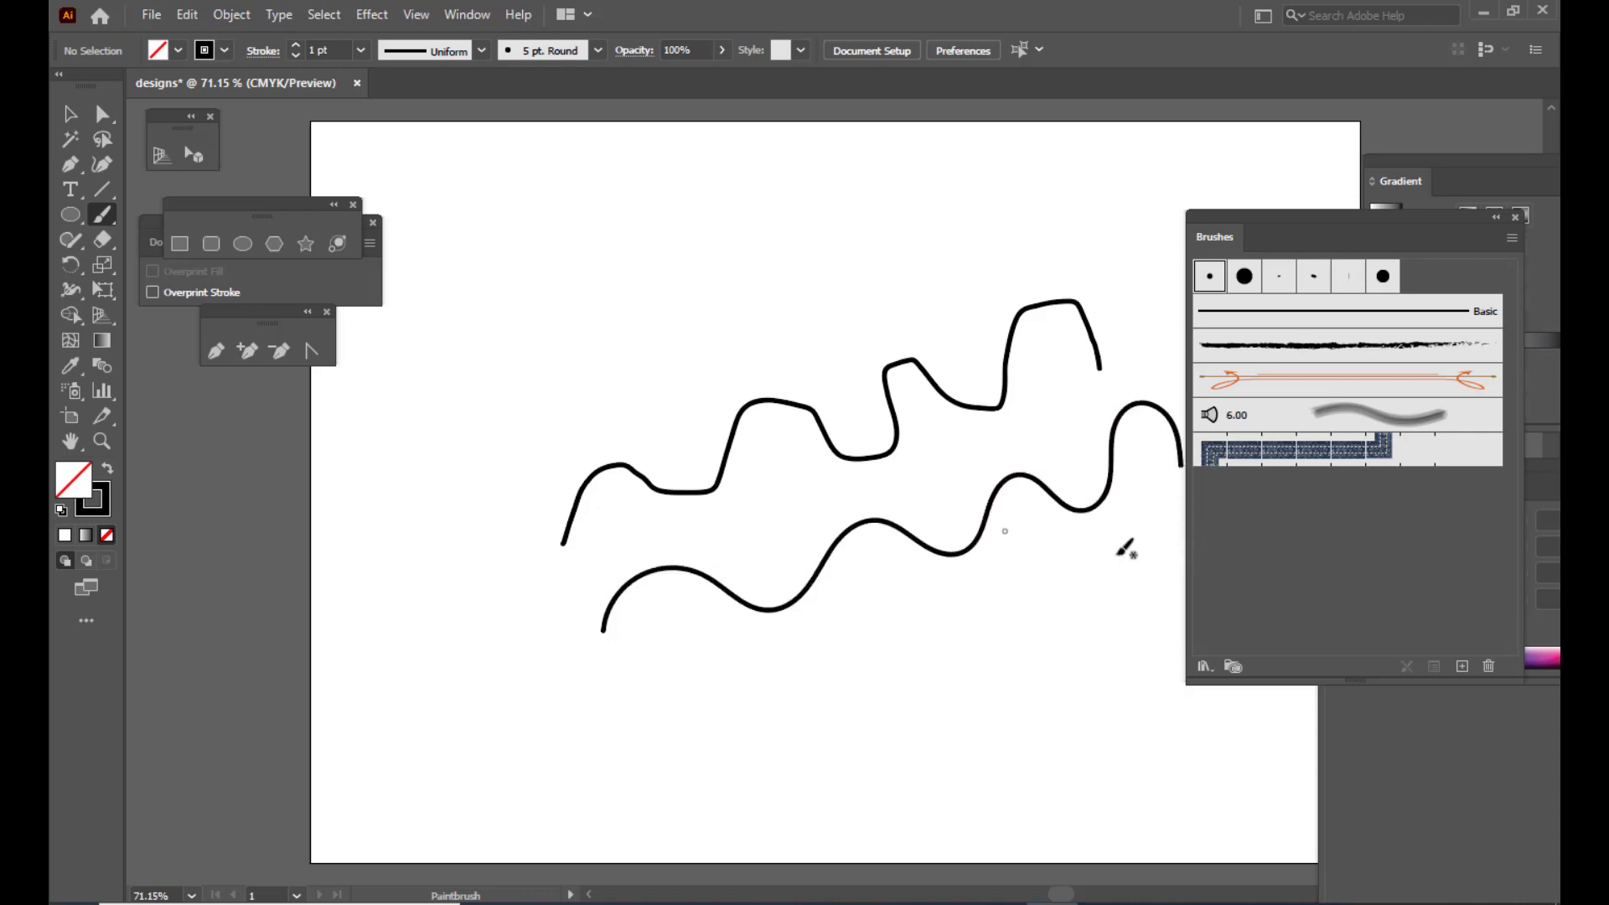
{"action": "left_click_drag", "start_coordinate": [1235, 218], "coordinate": [1346, 208]}
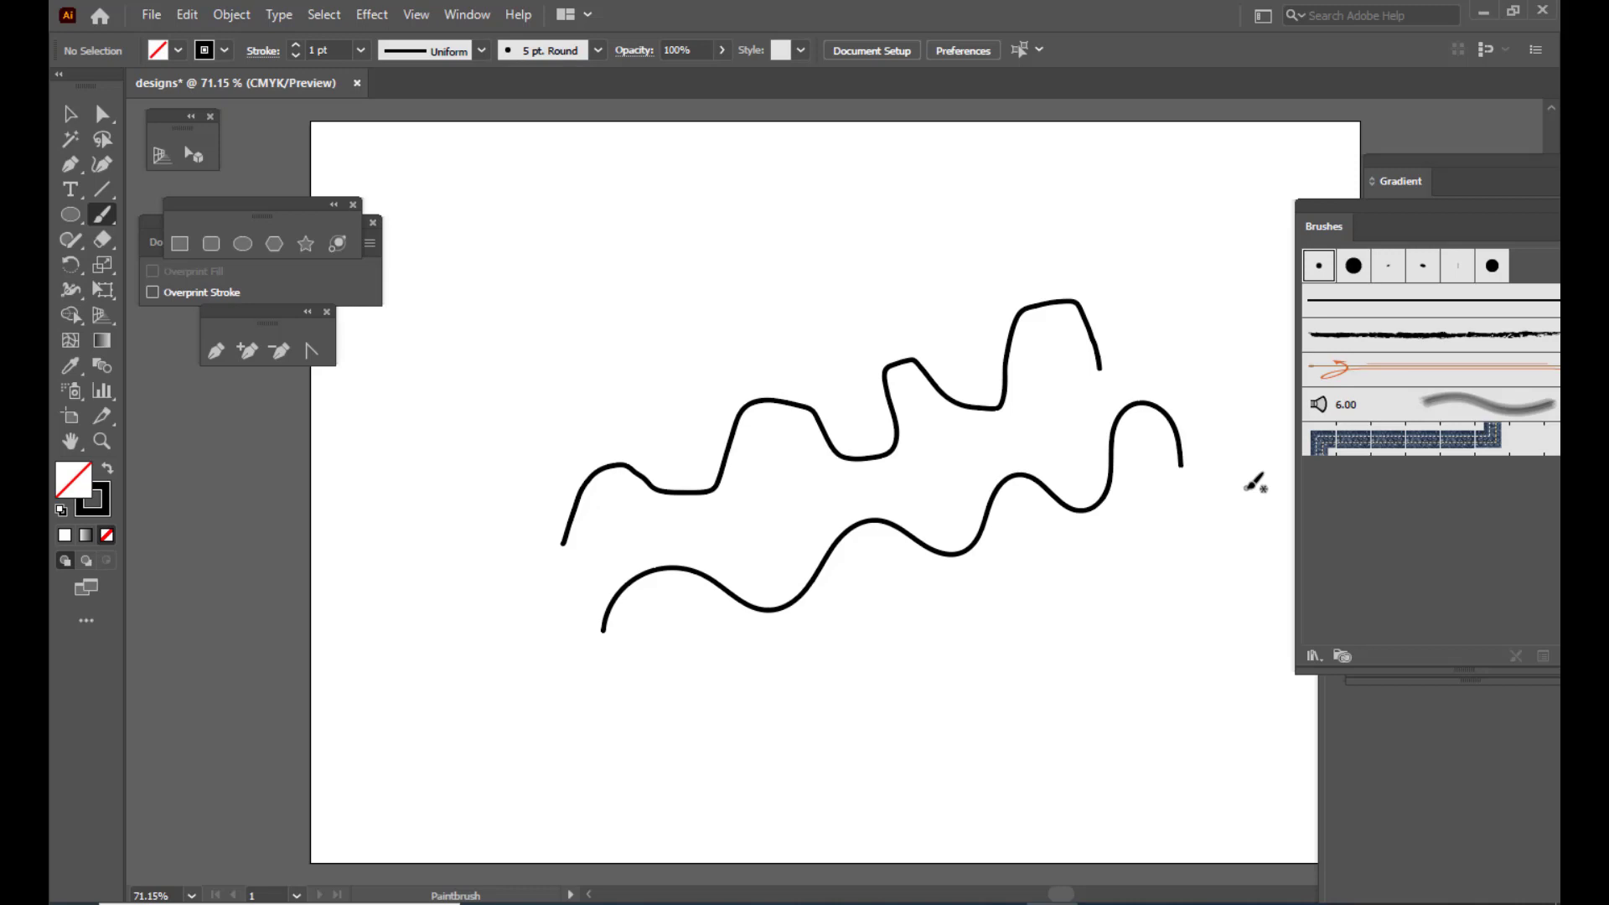
{"action": "double_click", "coordinate": [110, 214]}
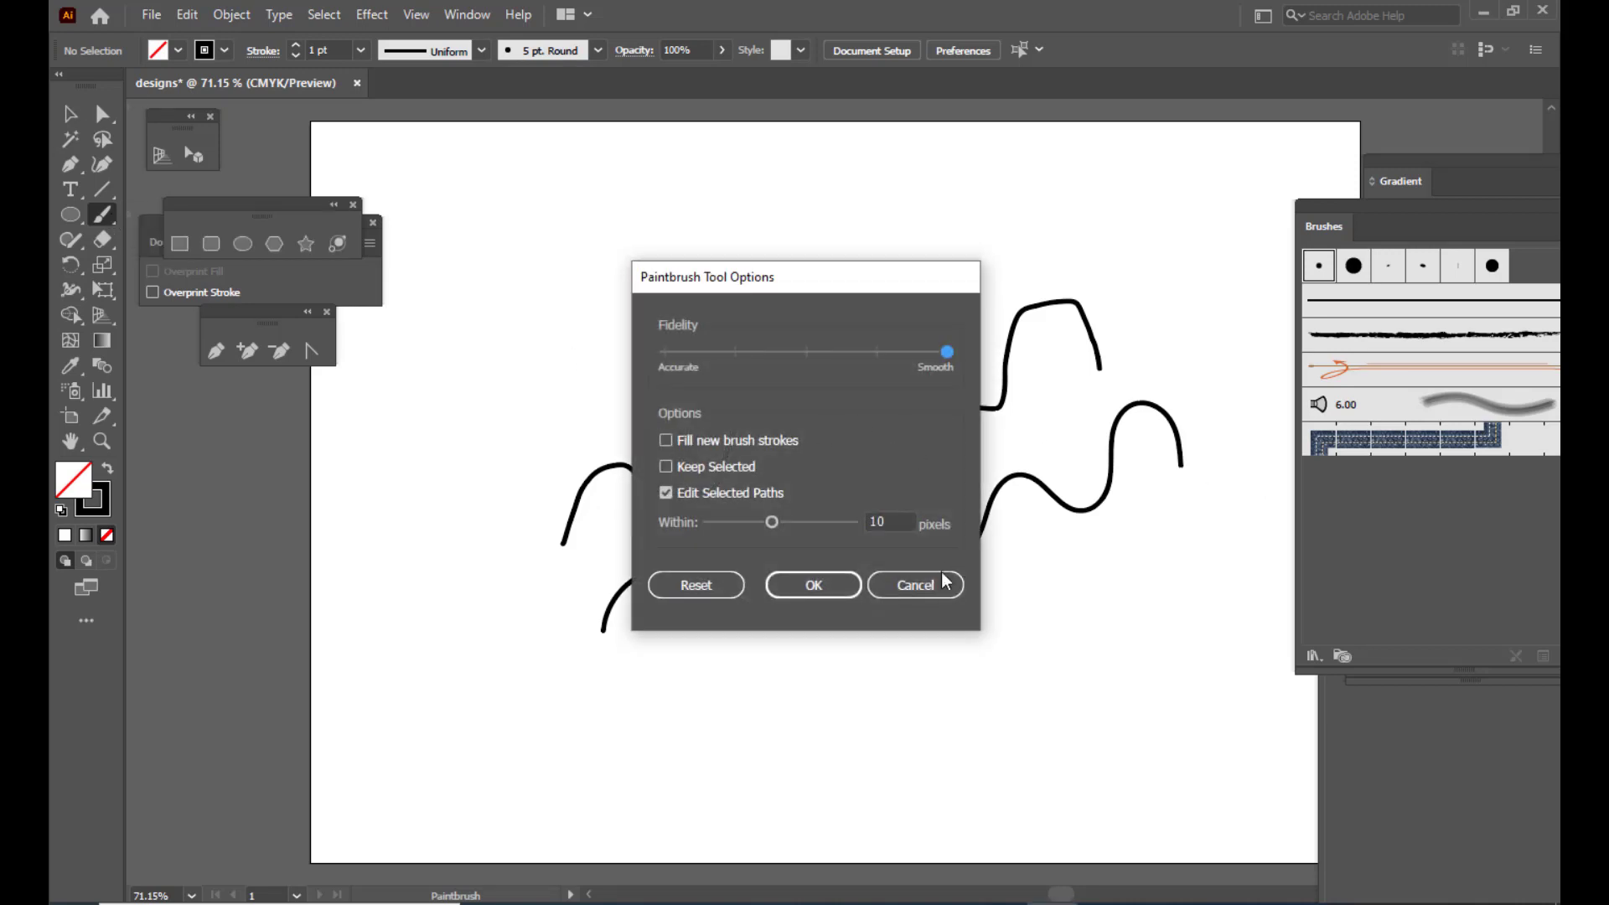
{"action": "left_click_drag", "start_coordinate": [843, 278], "coordinate": [820, 281]}
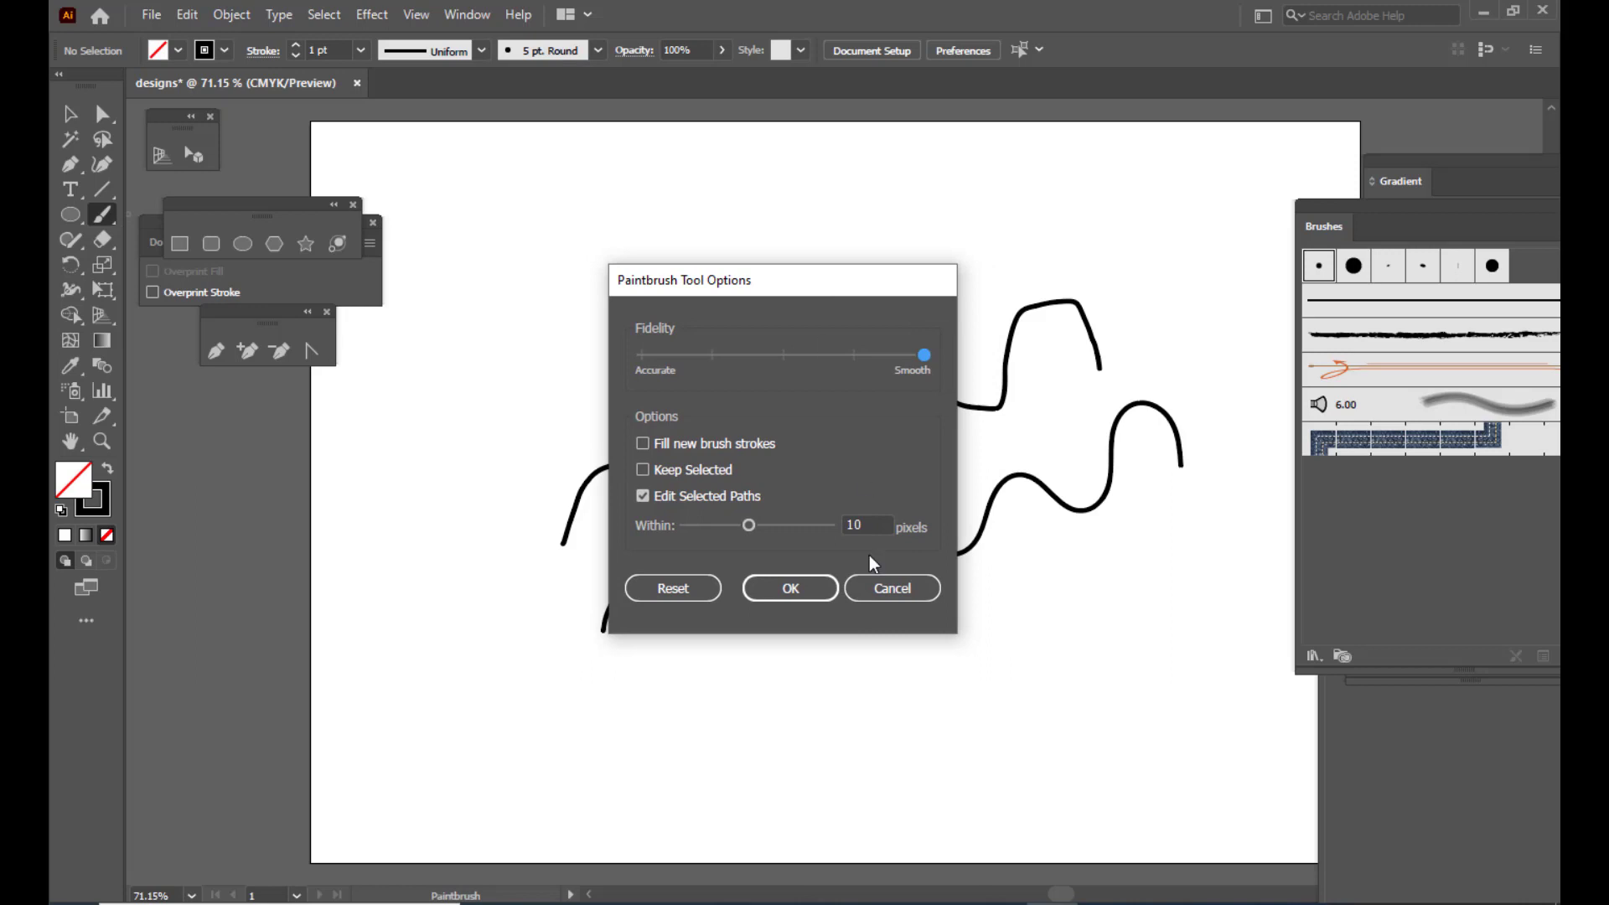
{"action": "left_click", "coordinate": [895, 589]}
Delete both wavy brush strokes from the artboard
{"action": "key", "text": "v"}
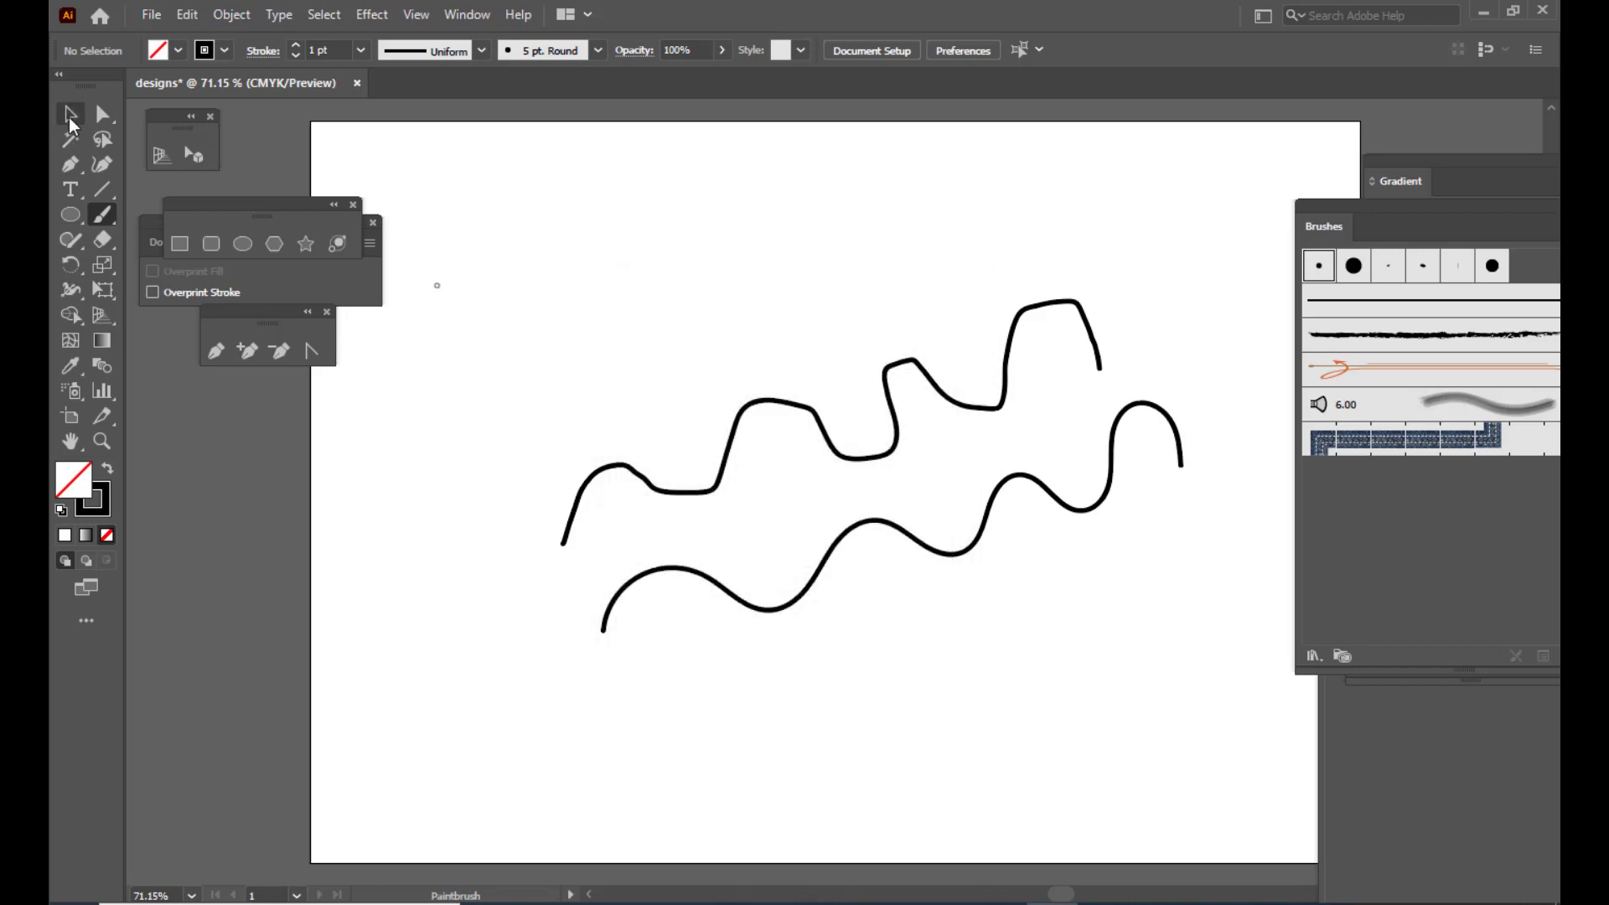
{"action": "left_click_drag", "start_coordinate": [539, 259], "coordinate": [1150, 691]}
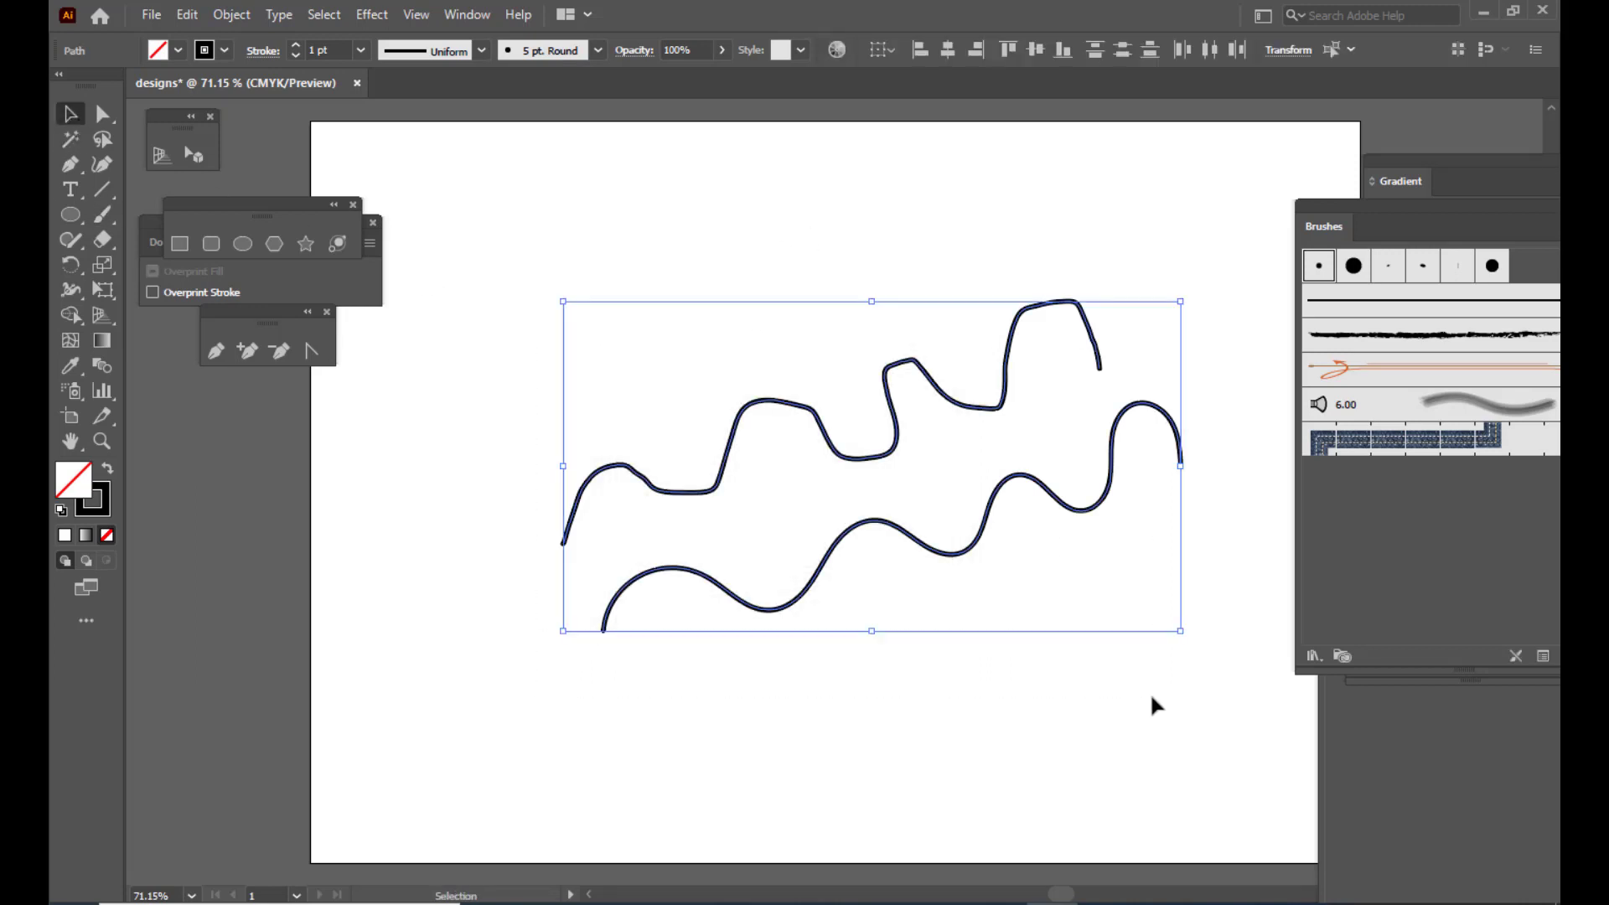
{"action": "key", "text": "Delete"}
Draw a slightly wide ellipse in the upper middle of the artboard and give it a black fill with no stroke
{"action": "left_click", "coordinate": [243, 243]}
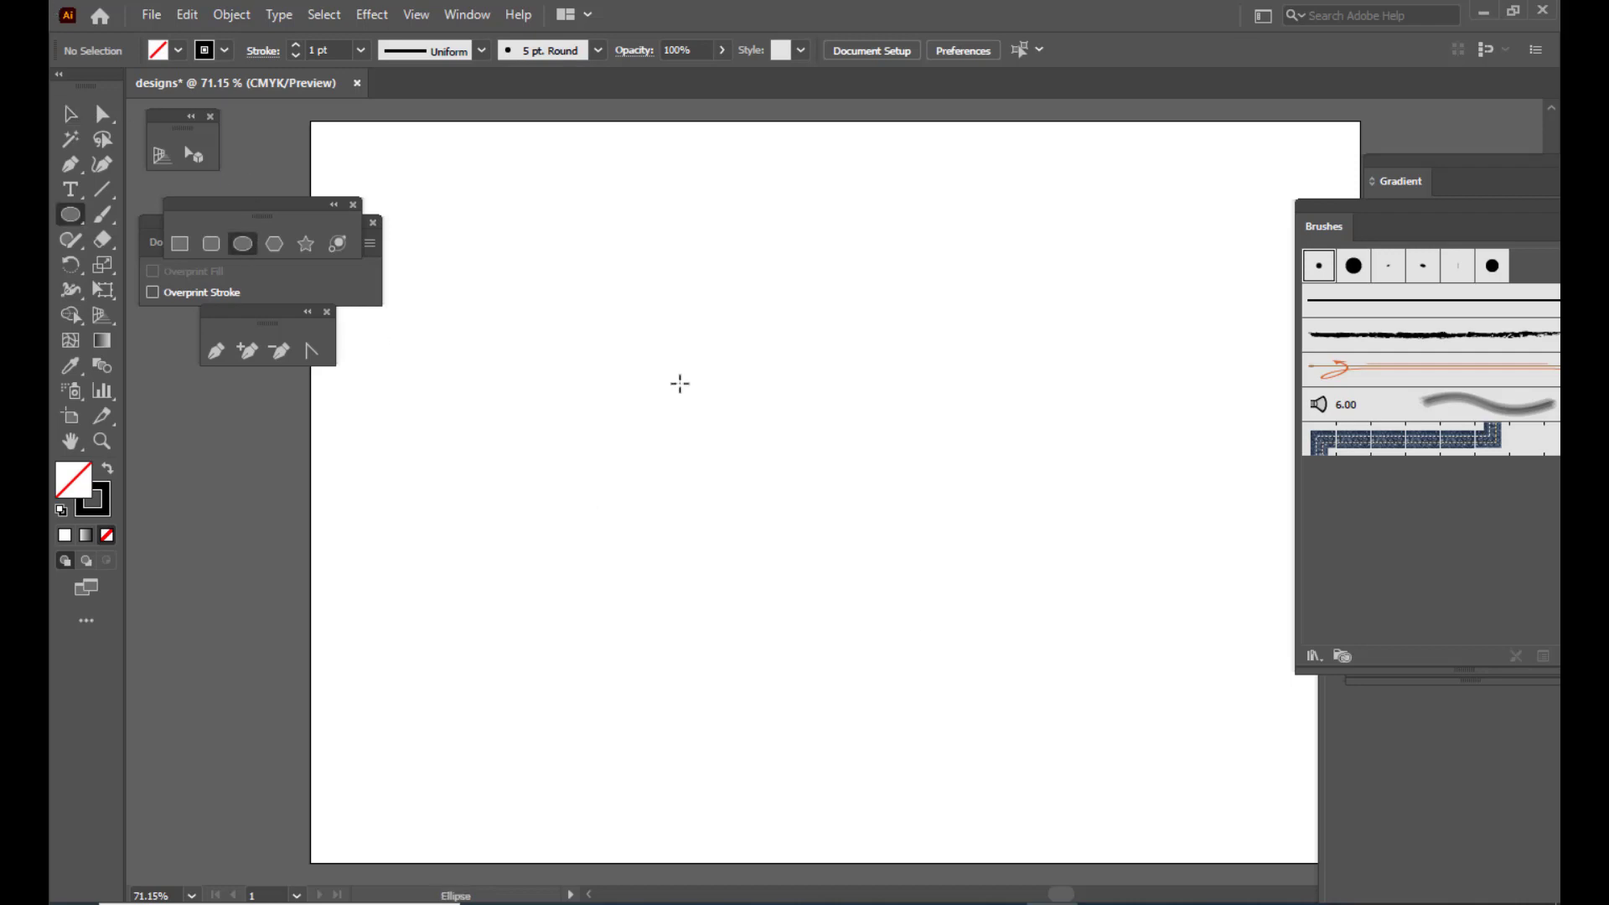
{"action": "left_click_drag", "start_coordinate": [597, 252], "coordinate": [771, 408]}
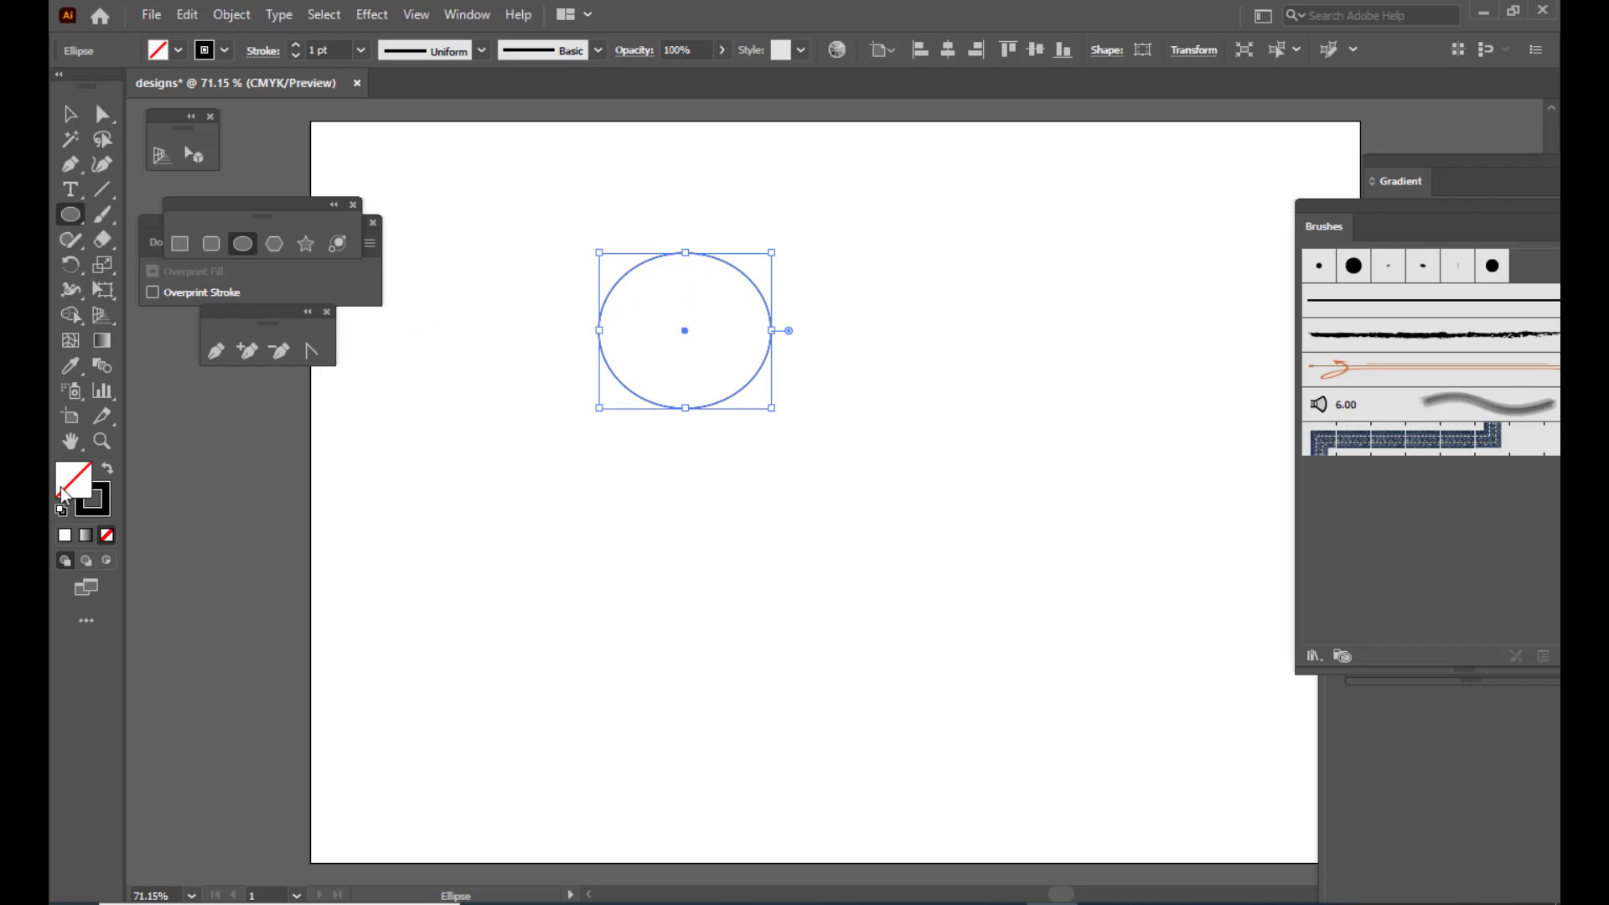
{"action": "left_click", "coordinate": [107, 468]}
Stretch the ellipse's right anchor point out to about X 1100 pt, Y 245 pt, forming a long tapered shape
{"action": "left_click", "coordinate": [102, 113]}
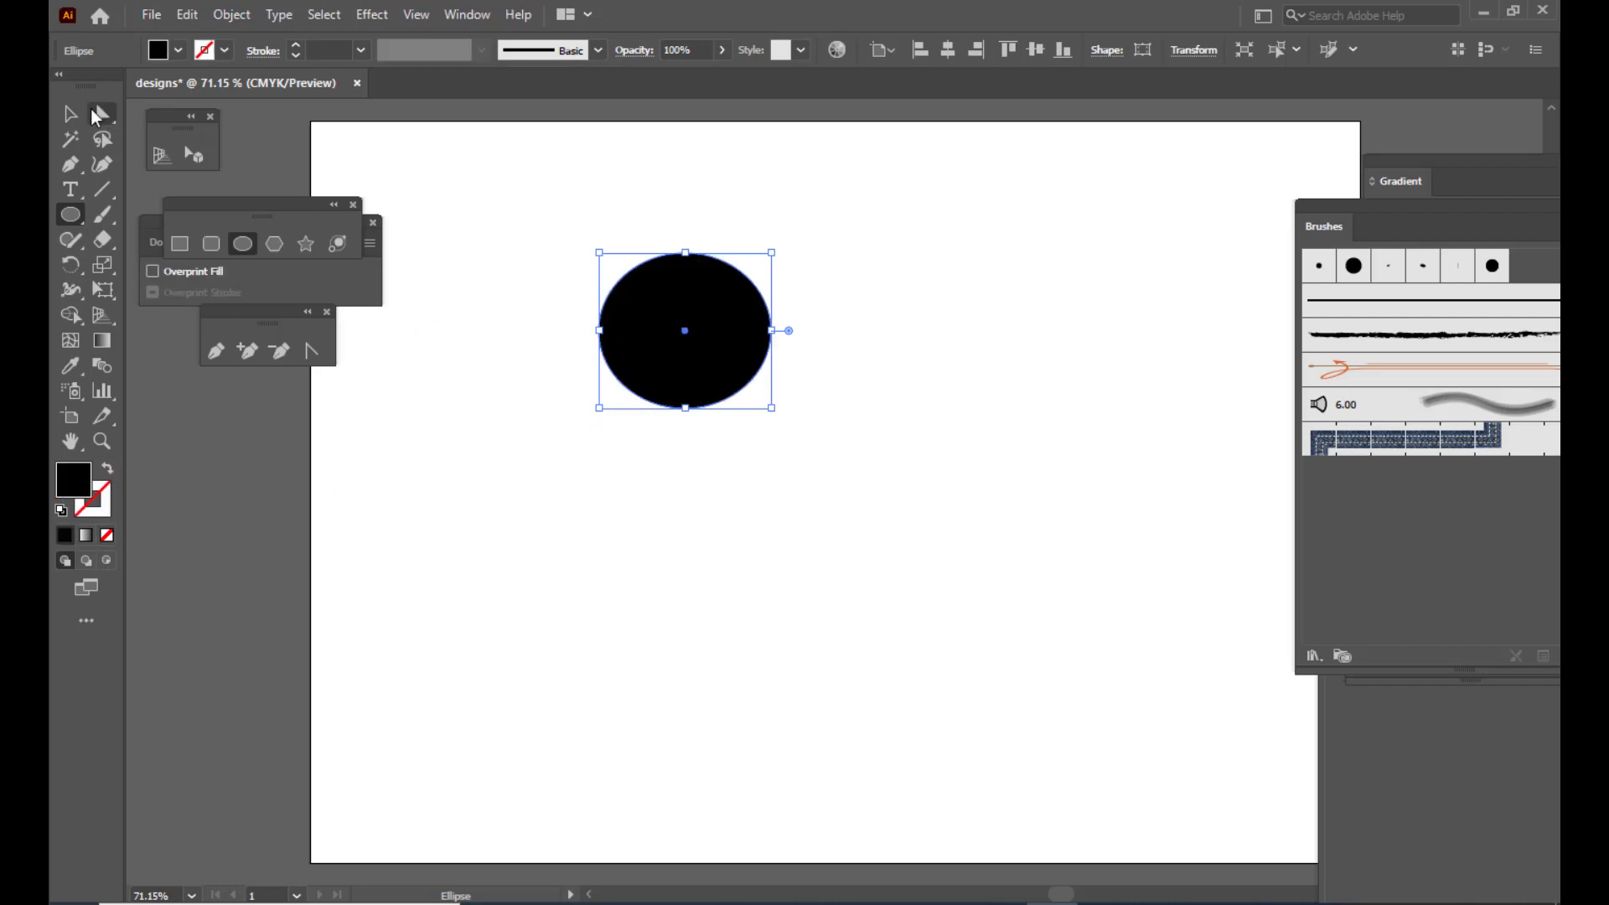
{"action": "left_click", "coordinate": [771, 332]}
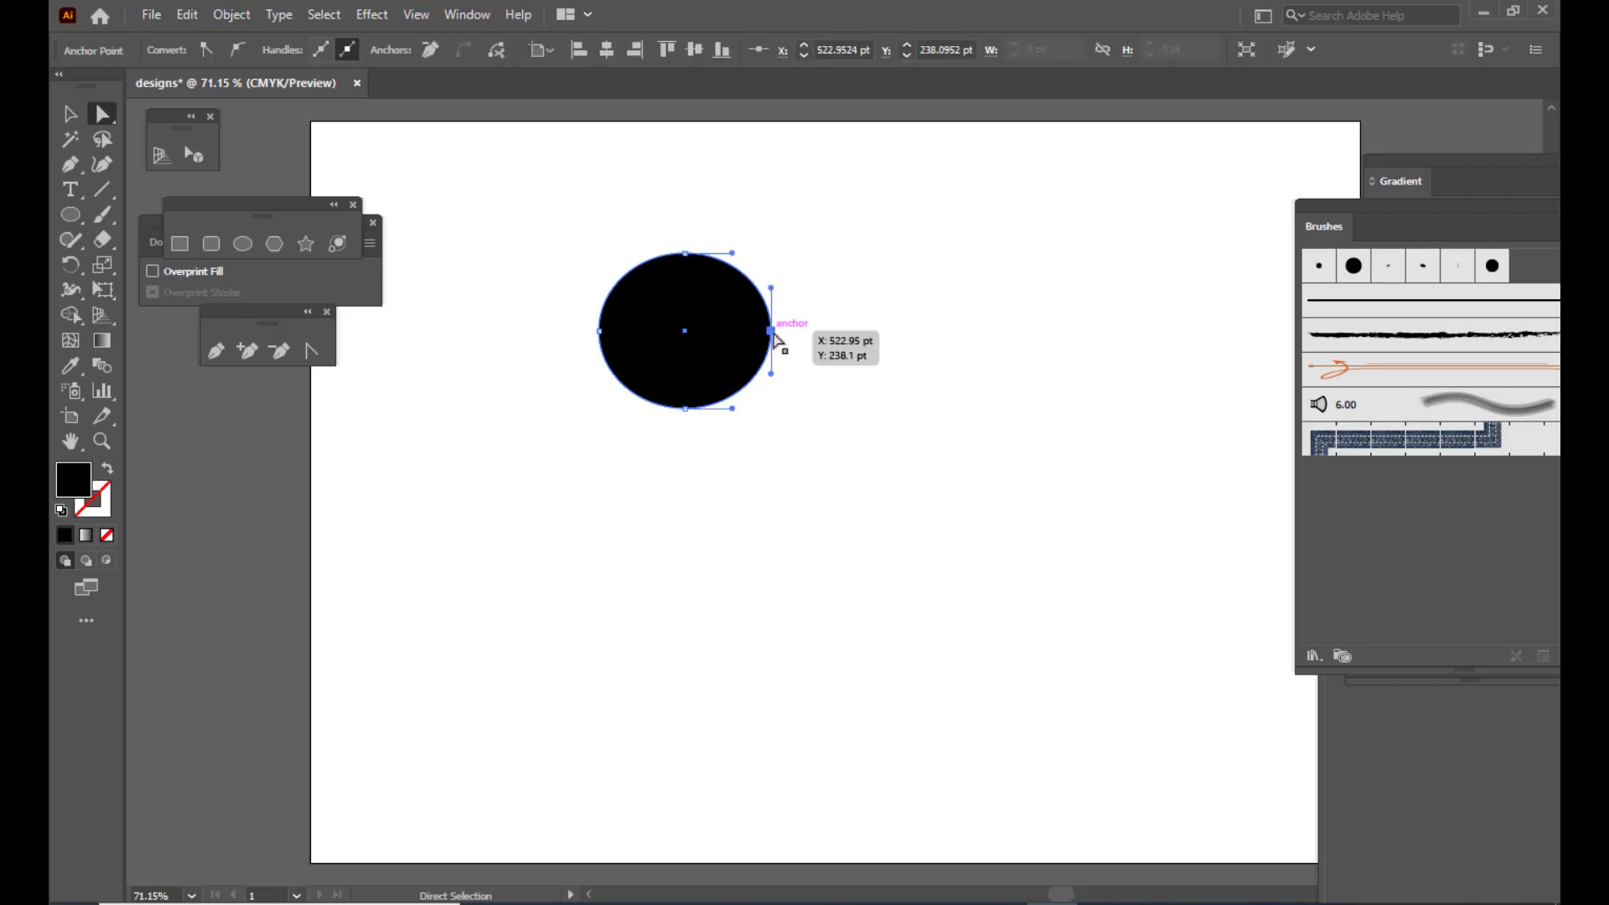
{"action": "left_click_drag", "start_coordinate": [772, 334], "coordinate": [1280, 337]}
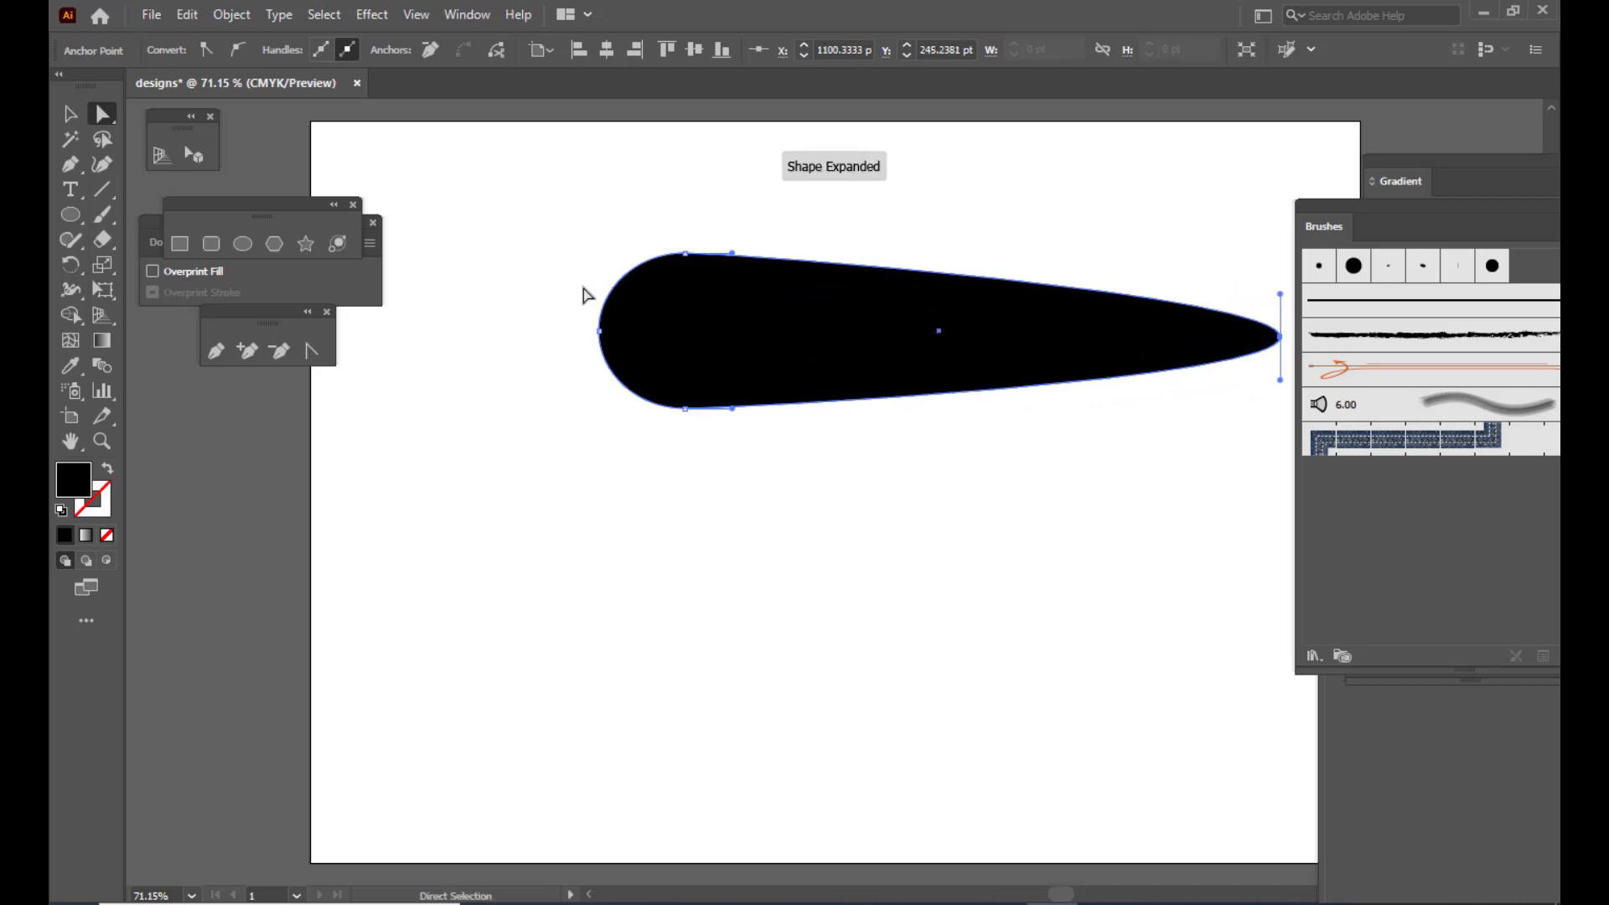
Move the tapered shape left and down on the artboard, and stretch its pointed right anchor to about X 1123 pt, Y 290 pt
{"action": "left_click_drag", "start_coordinate": [1338, 205], "coordinate": [1388, 194]}
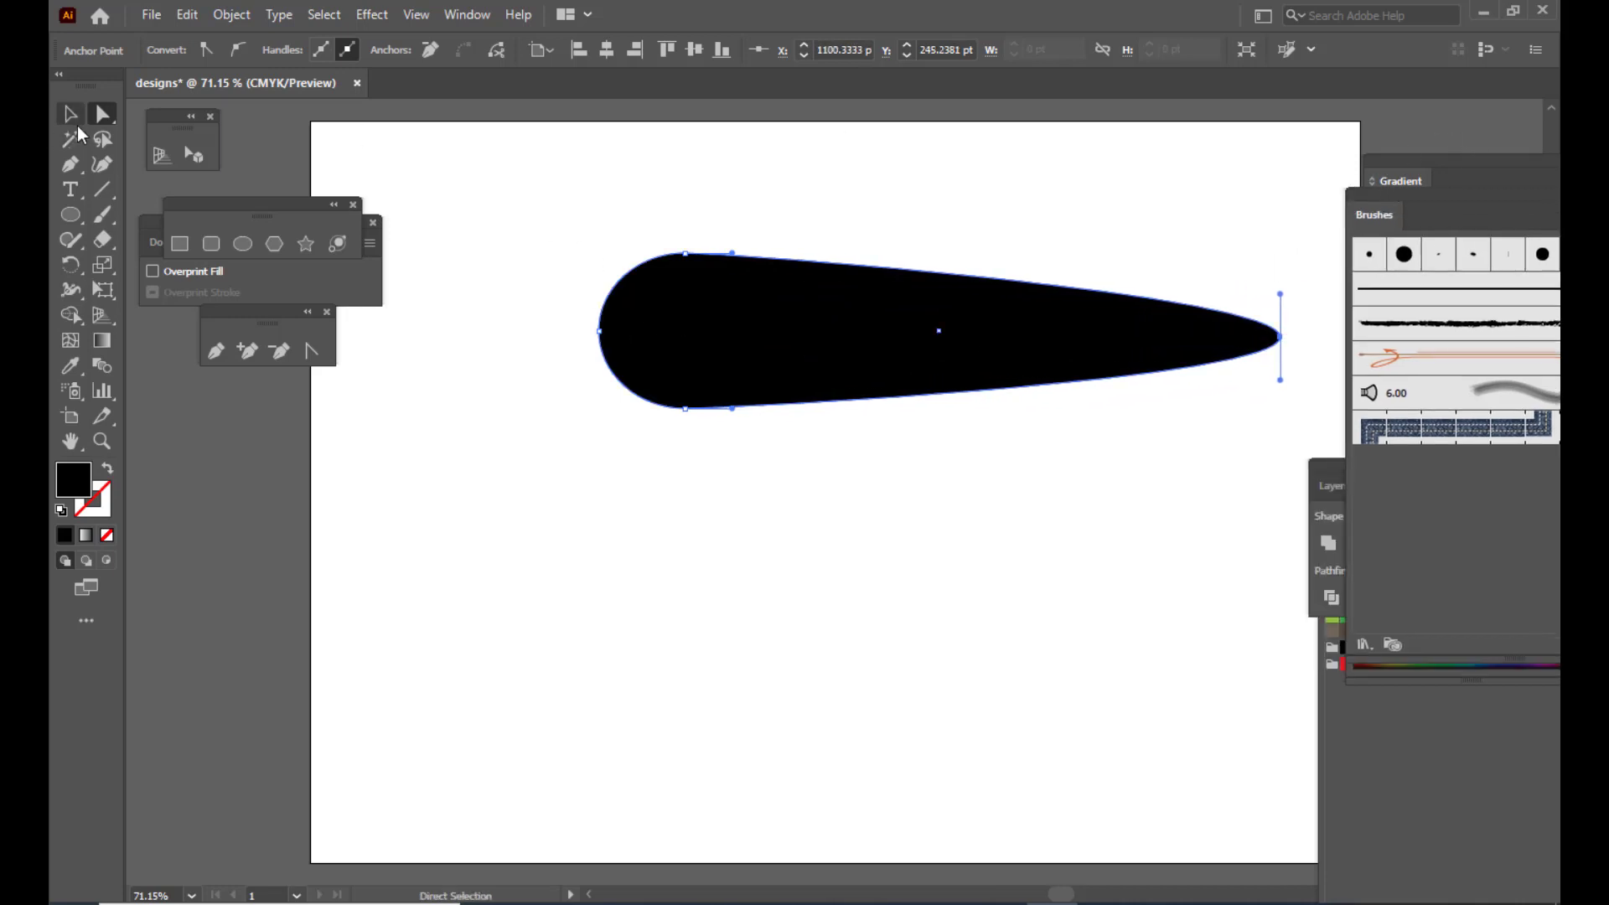
{"action": "left_click", "coordinate": [73, 119]}
{"action": "left_click_drag", "start_coordinate": [718, 377], "coordinate": [537, 423]}
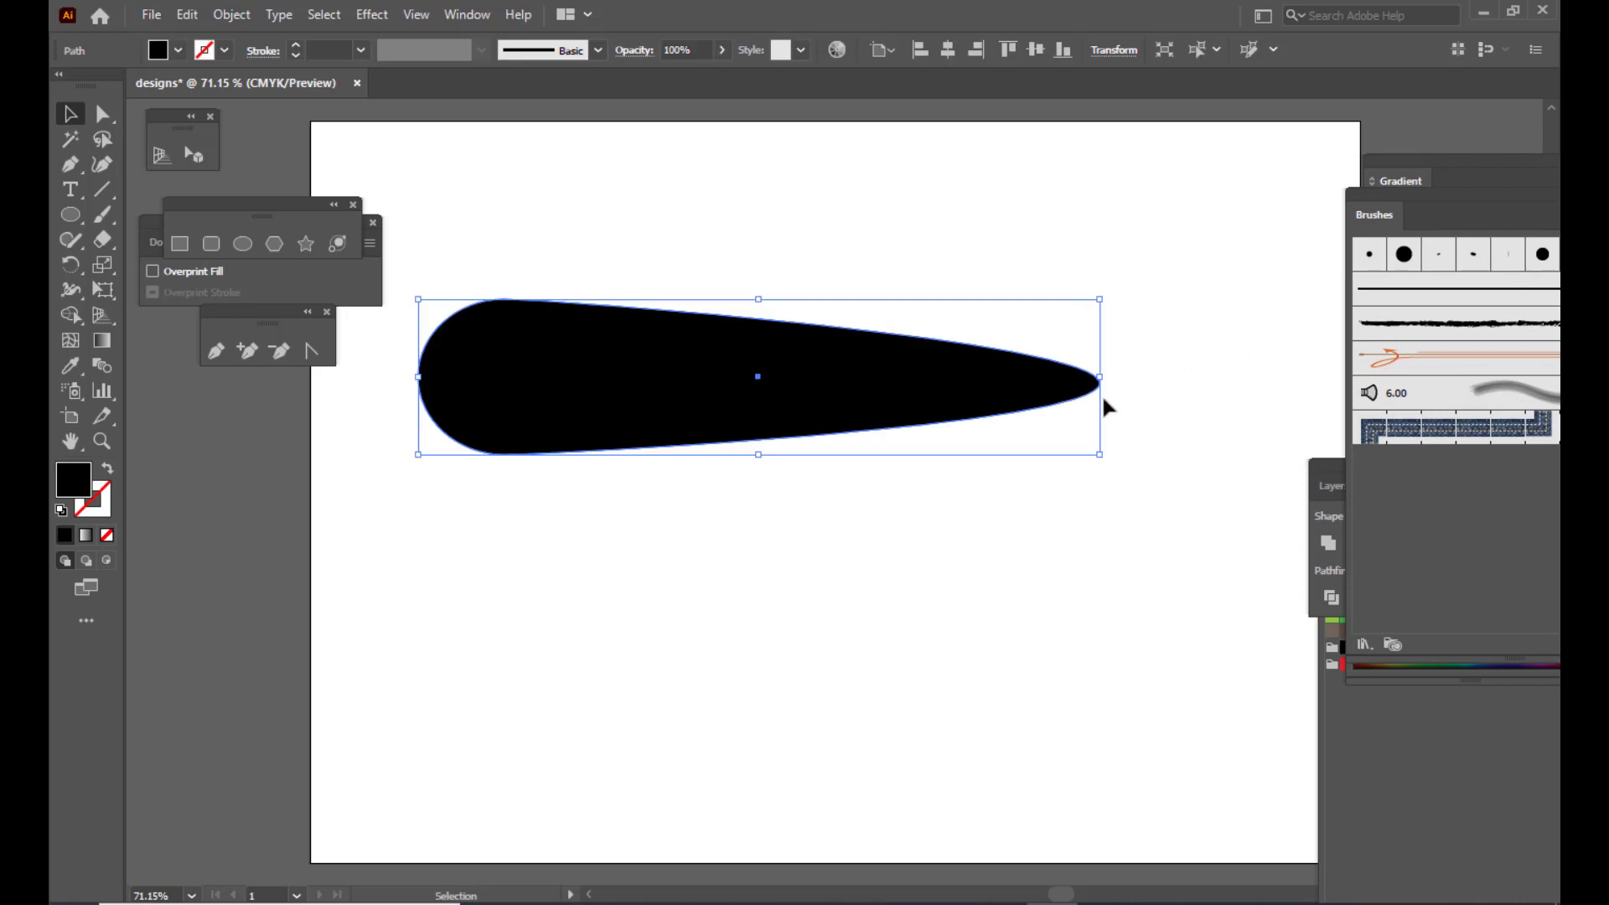
{"action": "left_click", "coordinate": [1106, 396]}
{"action": "left_click", "coordinate": [102, 113]}
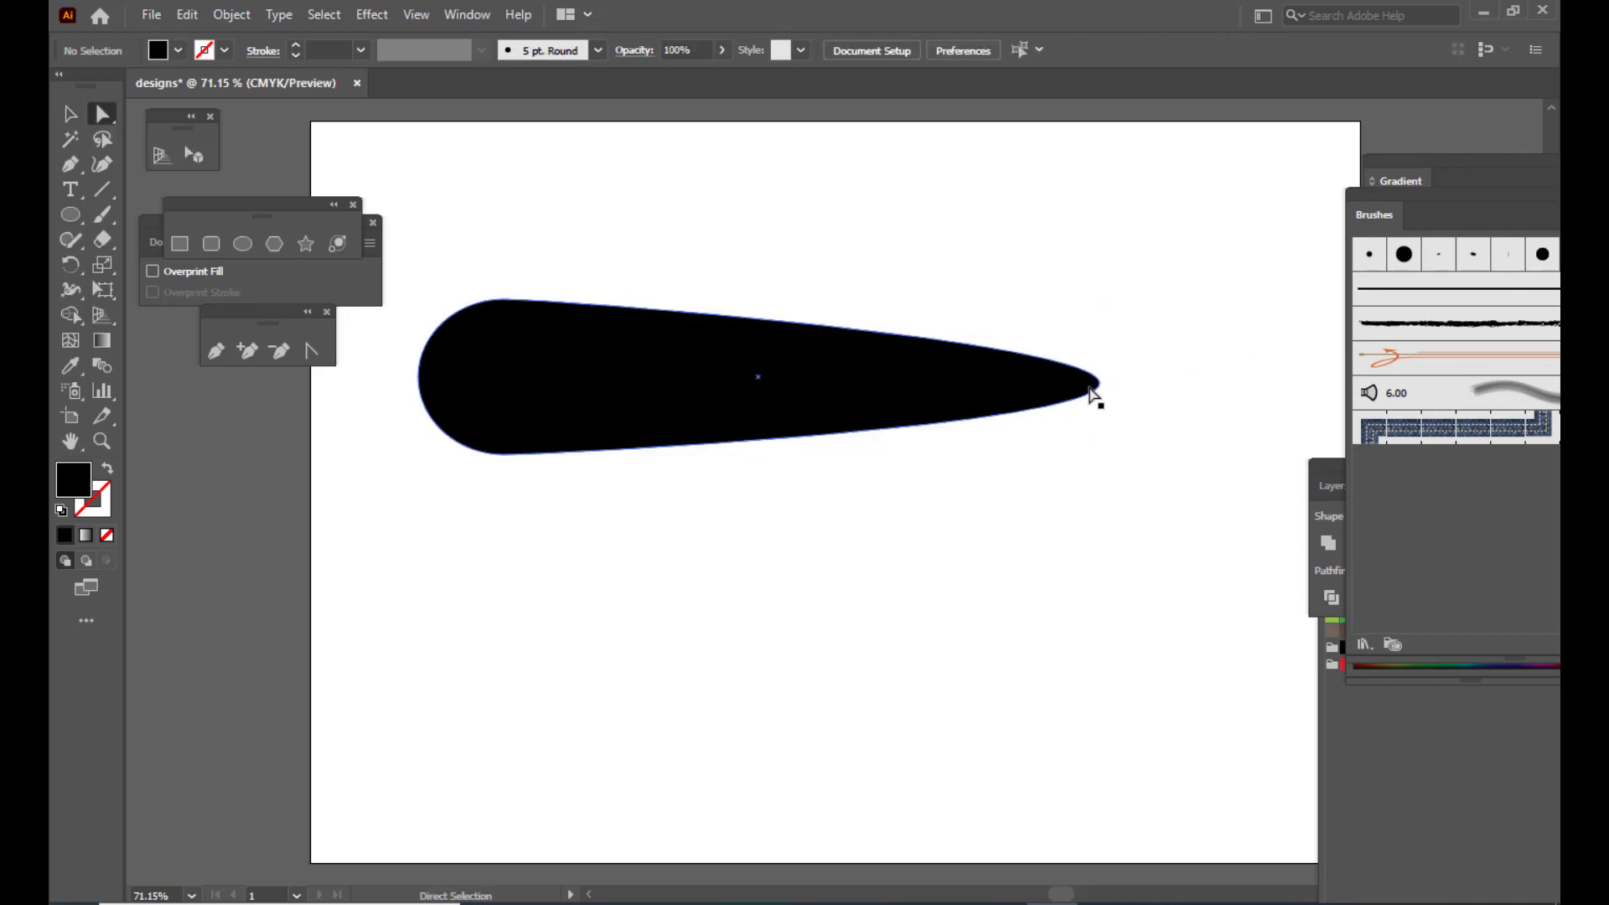
{"action": "left_click_drag", "start_coordinate": [1094, 386], "coordinate": [1301, 376]}
{"action": "left_click", "coordinate": [727, 212]}
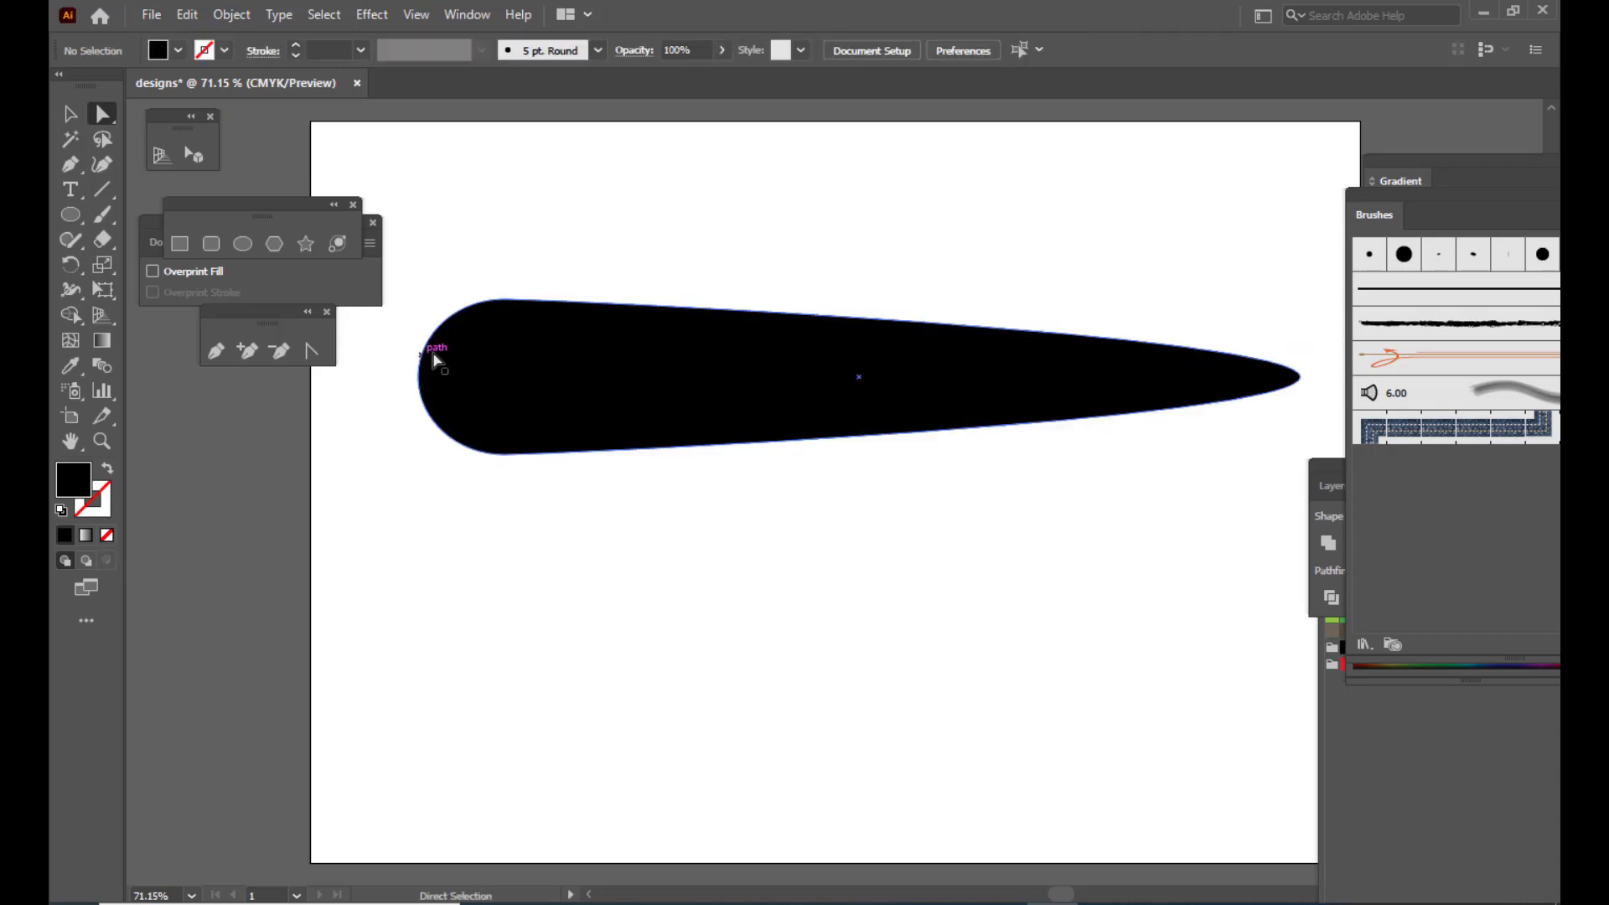
Remove the bottom anchor point at the thick end of the tapered shape
{"action": "left_click", "coordinate": [491, 454]}
{"action": "left_click", "coordinate": [506, 455]}
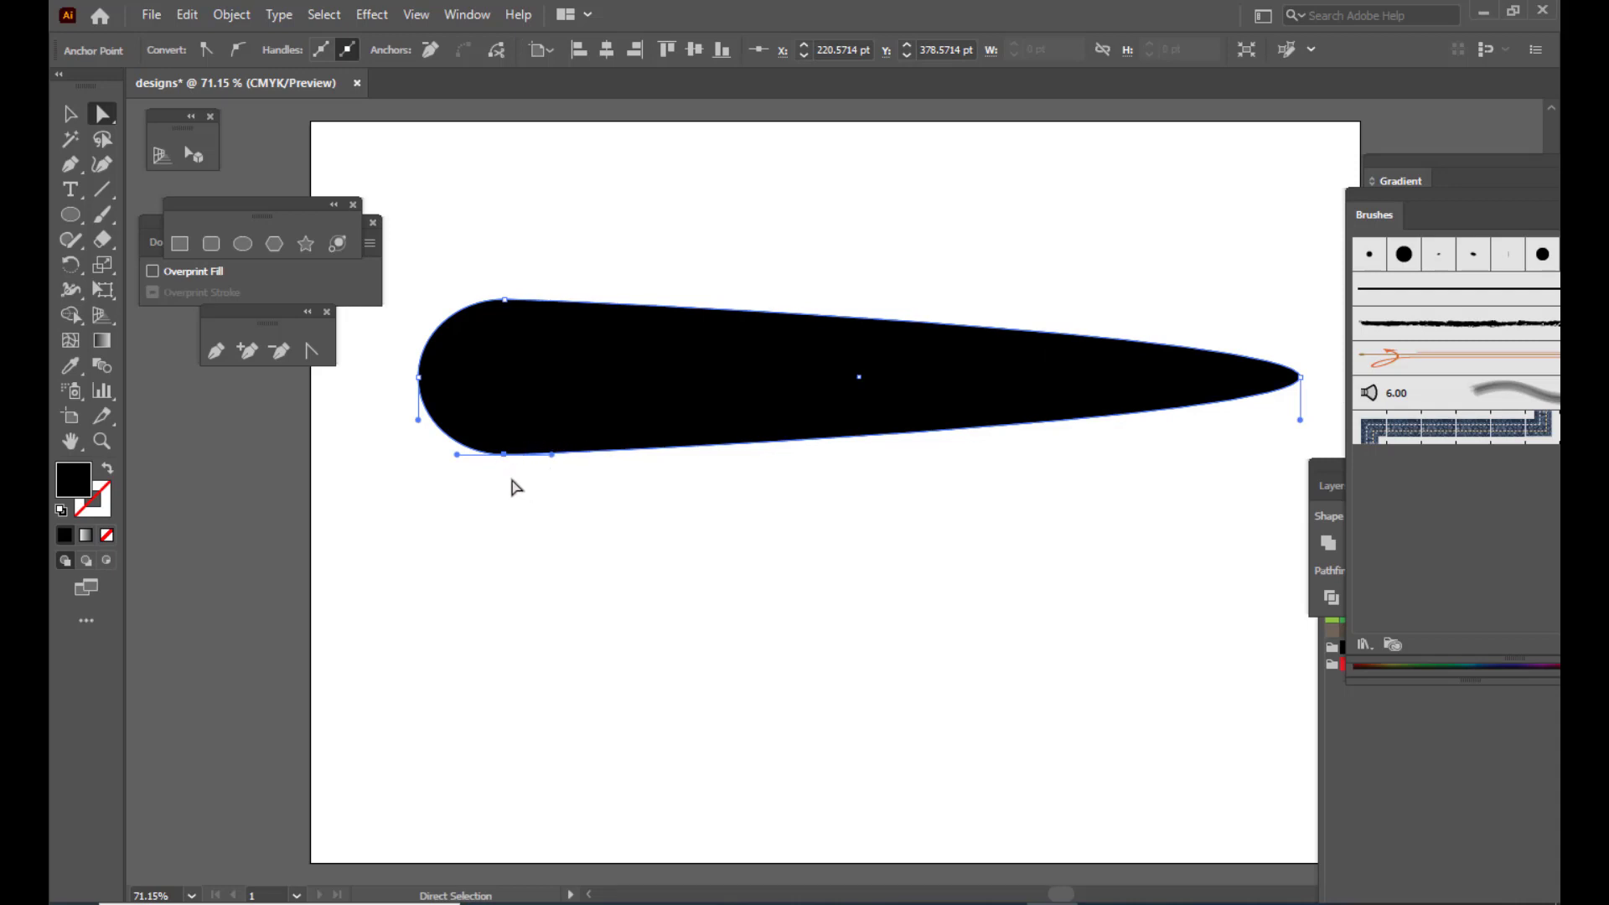
{"action": "left_click", "coordinate": [514, 481]}
{"action": "left_click", "coordinate": [504, 455]}
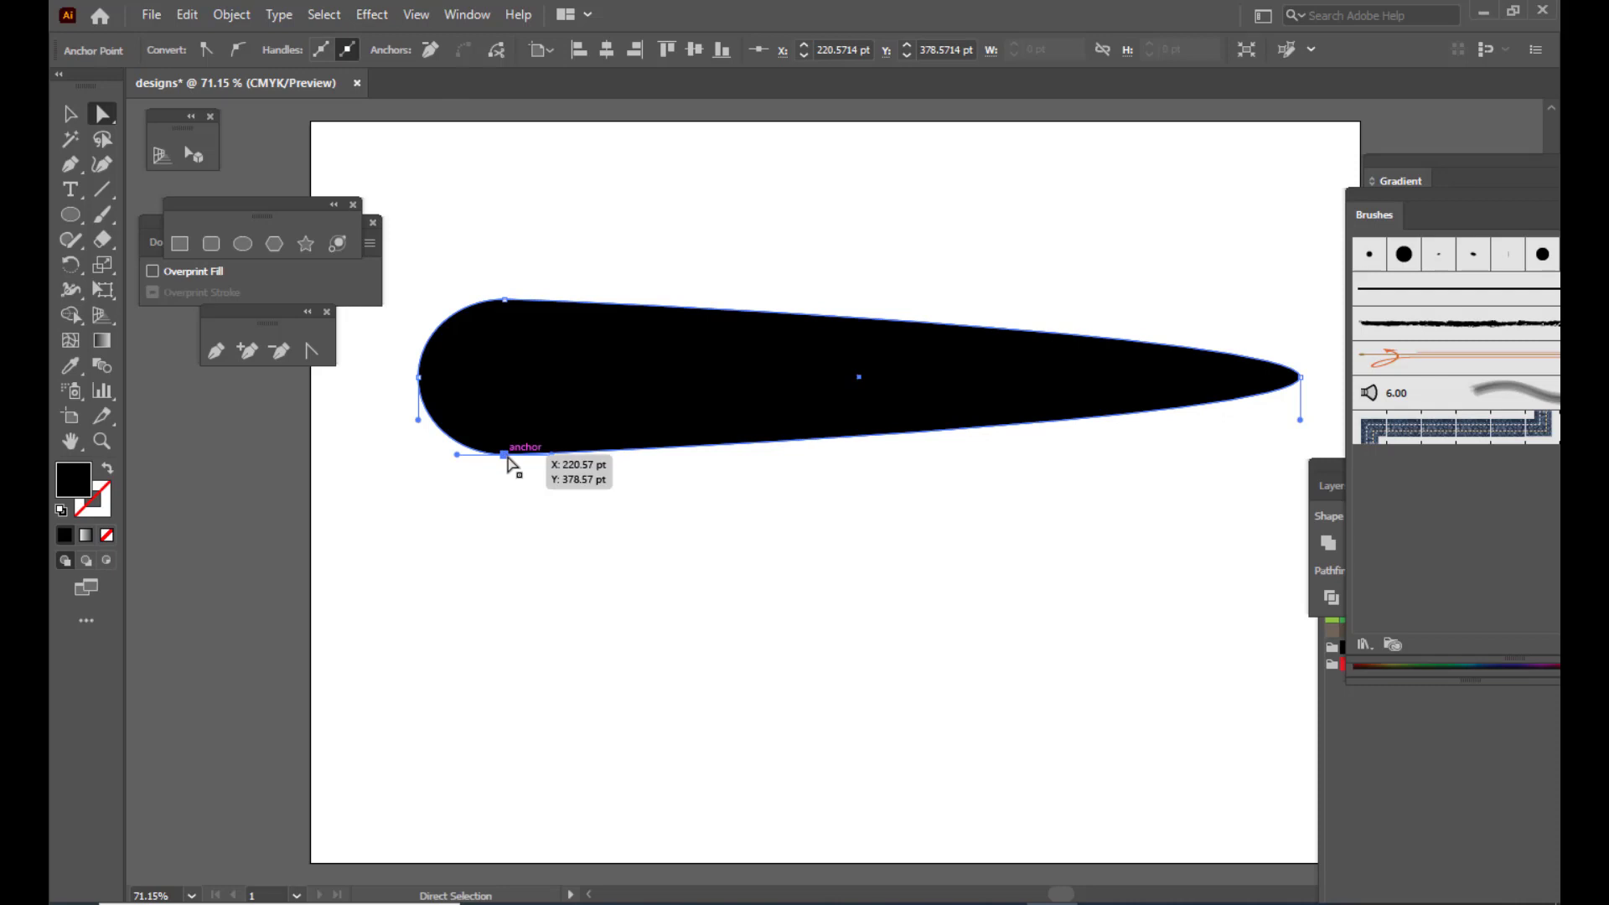
{"action": "left_click", "coordinate": [427, 50]}
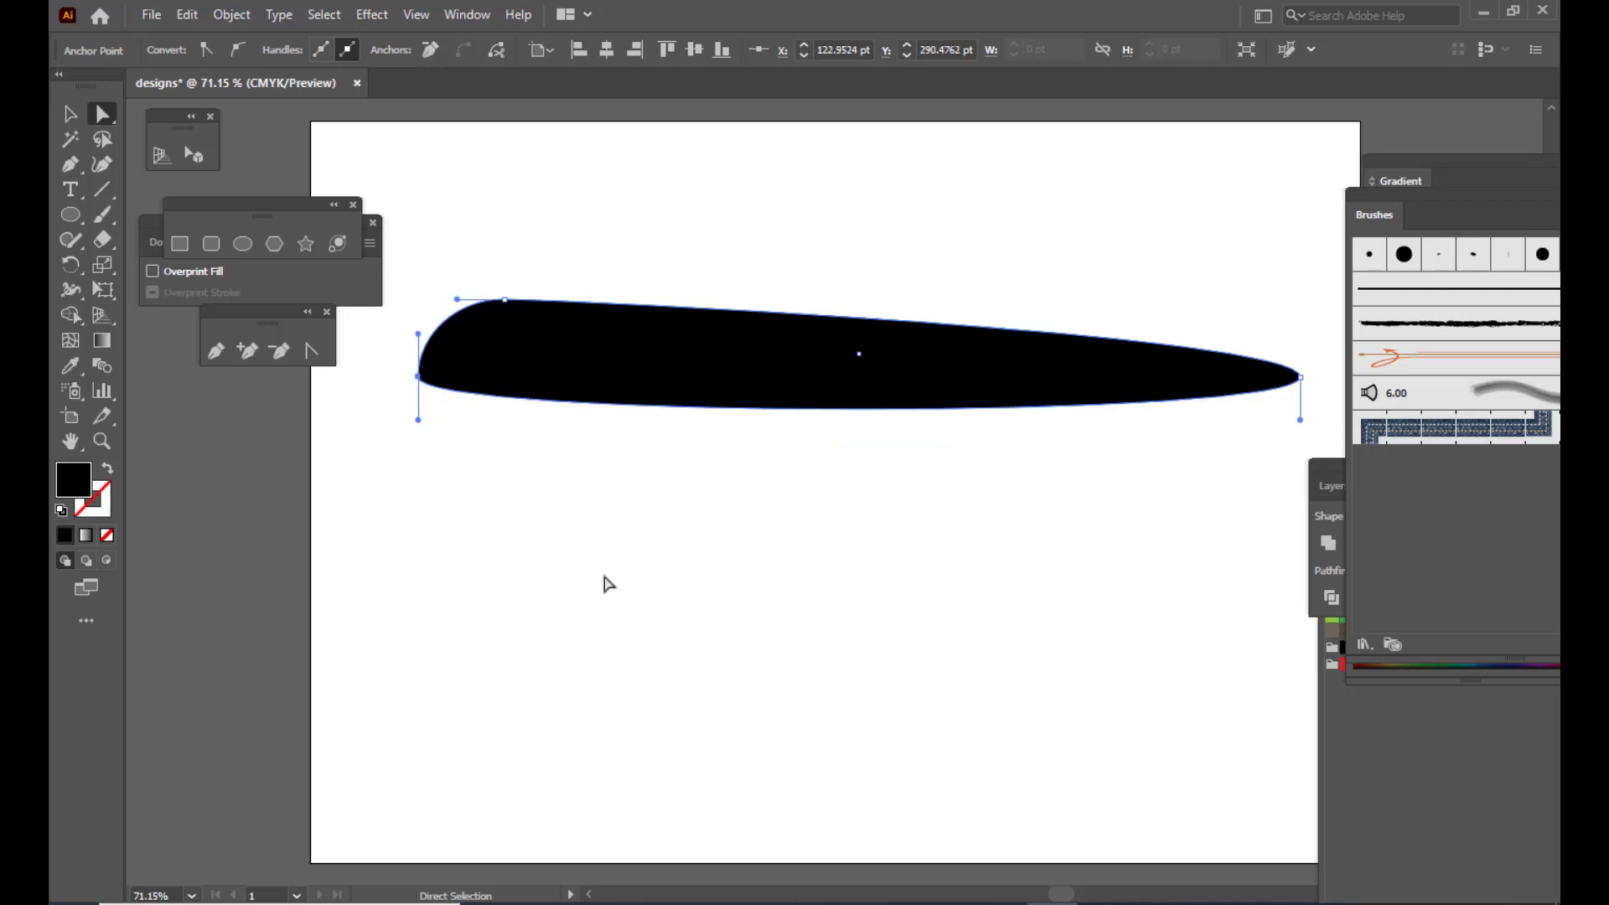
Reshape the thick left end by moving its upper anchor to about X 141 pt, Y 212 pt and adjusting the handles into a rounded head
{"action": "left_click", "coordinate": [504, 299]}
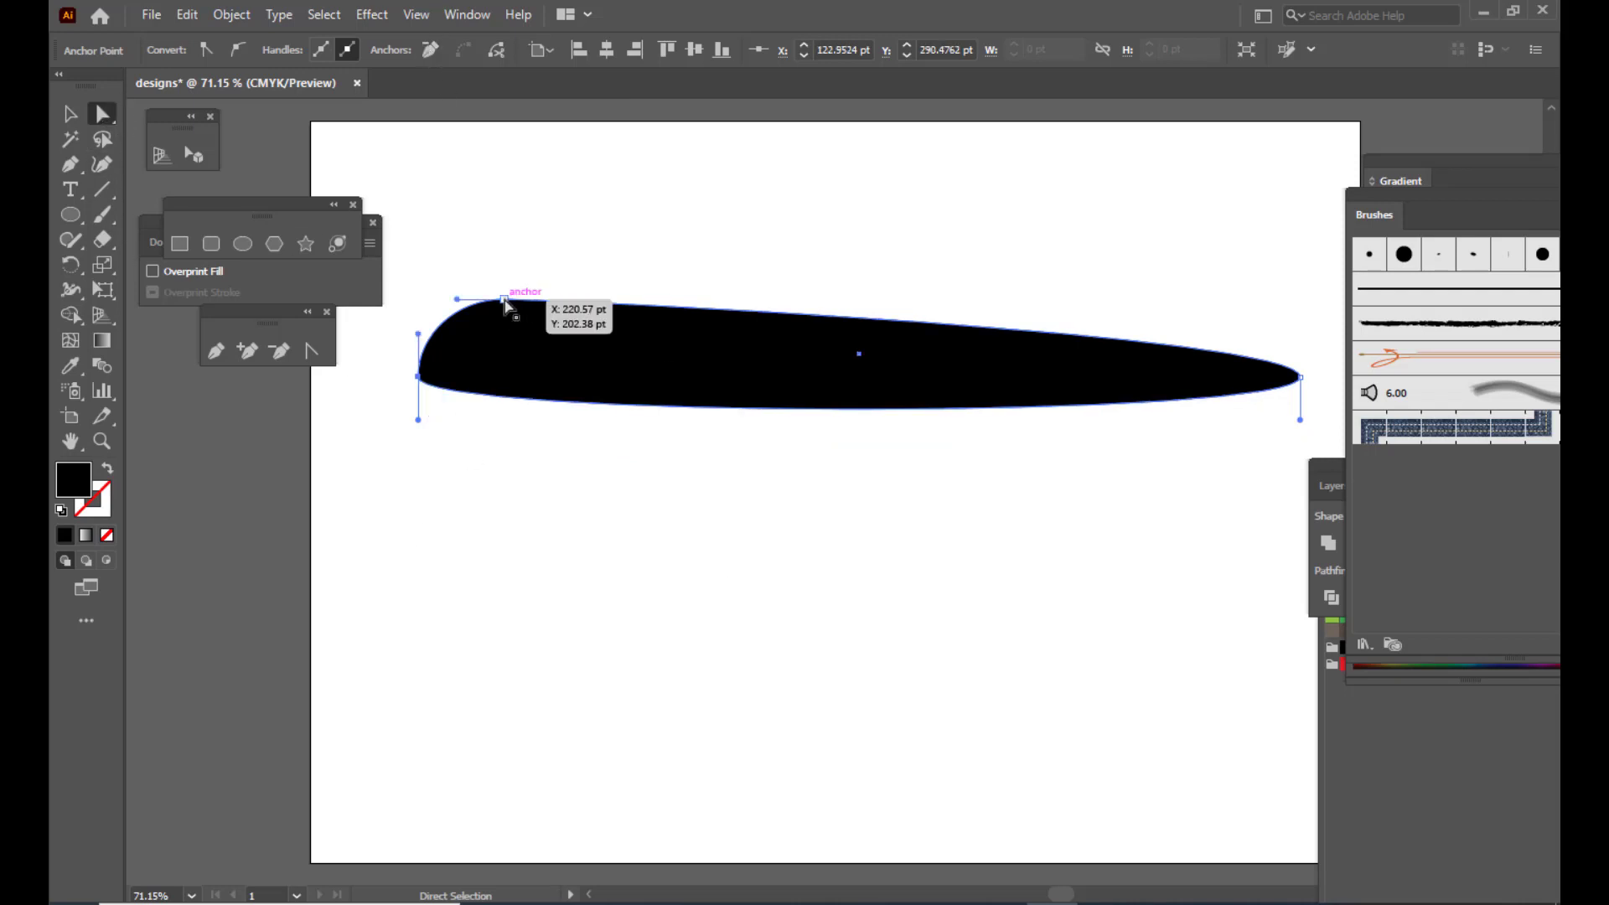
{"action": "mouse_move", "coordinate": [454, 303]}
{"action": "left_mouse_down"}
{"action": "mouse_move", "coordinate": [435, 321]}
{"action": "mouse_move", "coordinate": [509, 307]}
{"action": "mouse_move", "coordinate": [470, 307]}
{"action": "left_mouse_up"}
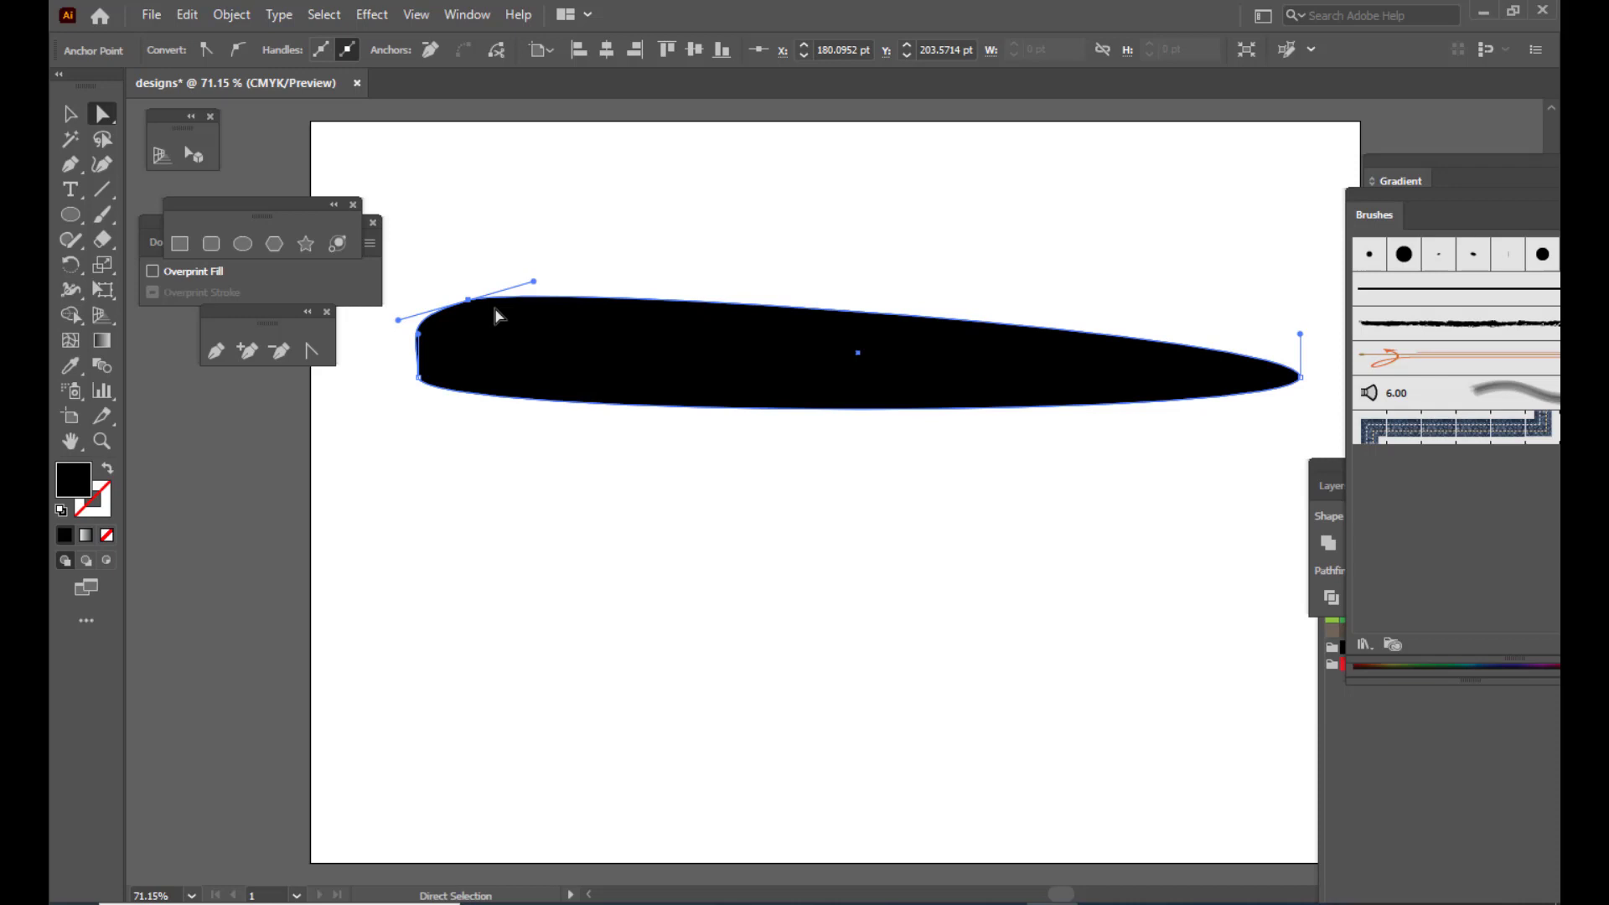
{"action": "left_click", "coordinate": [418, 377]}
{"action": "left_click_drag", "start_coordinate": [418, 420], "coordinate": [423, 383]}
{"action": "left_click_drag", "start_coordinate": [468, 300], "coordinate": [403, 319]}
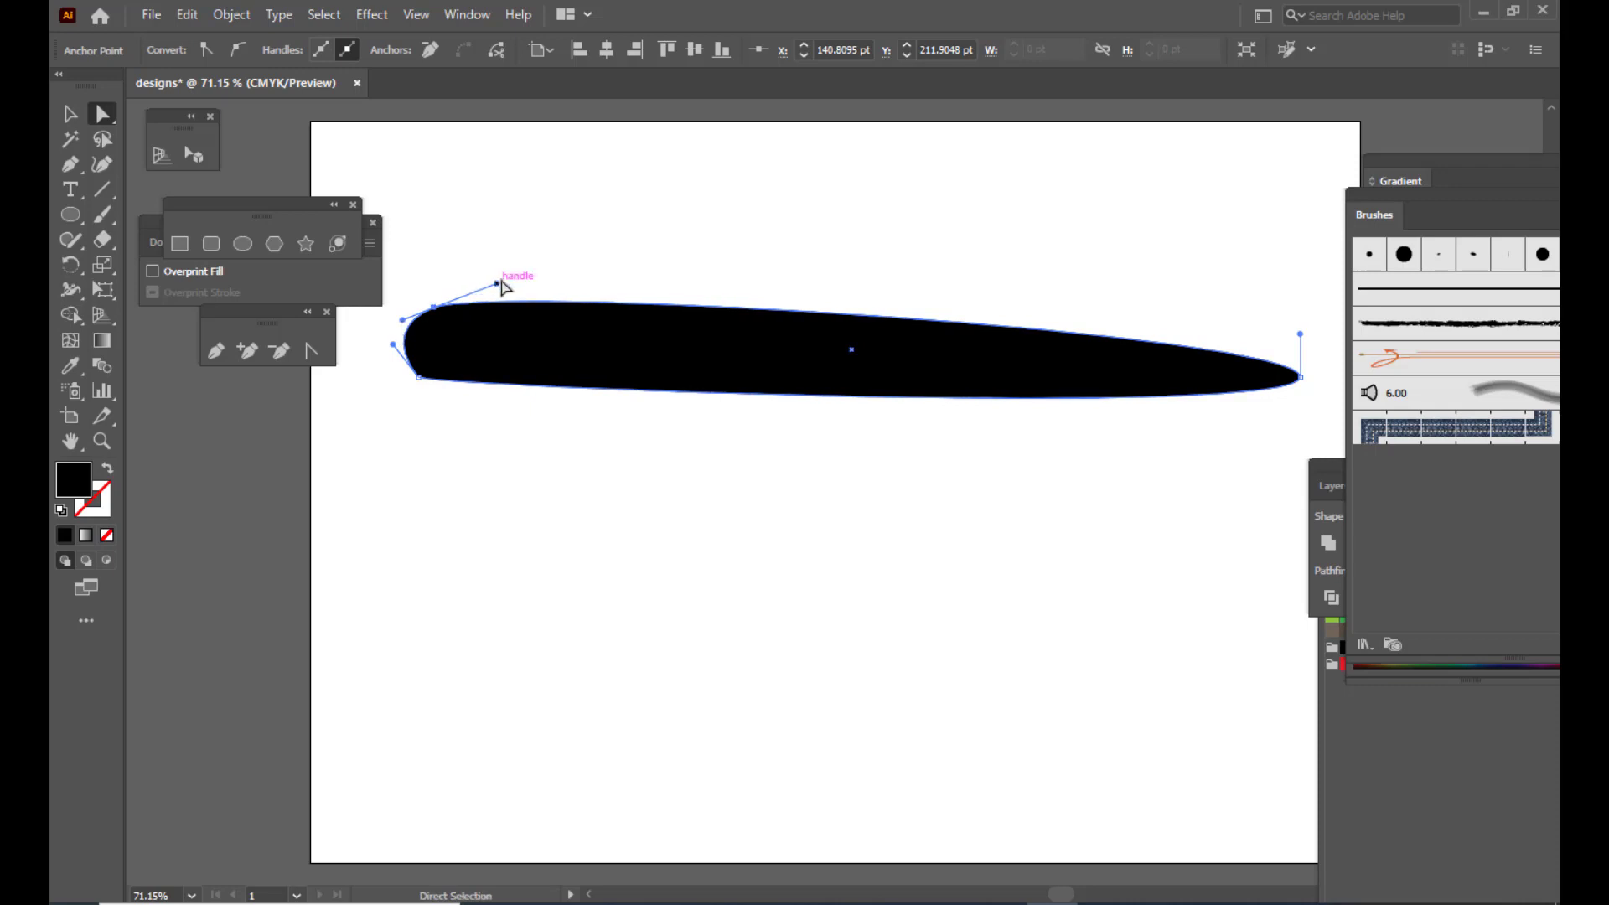
{"action": "left_click", "coordinate": [462, 296]}
{"action": "left_click", "coordinate": [433, 307]}
{"action": "left_click_drag", "start_coordinate": [502, 286], "coordinate": [474, 292]}
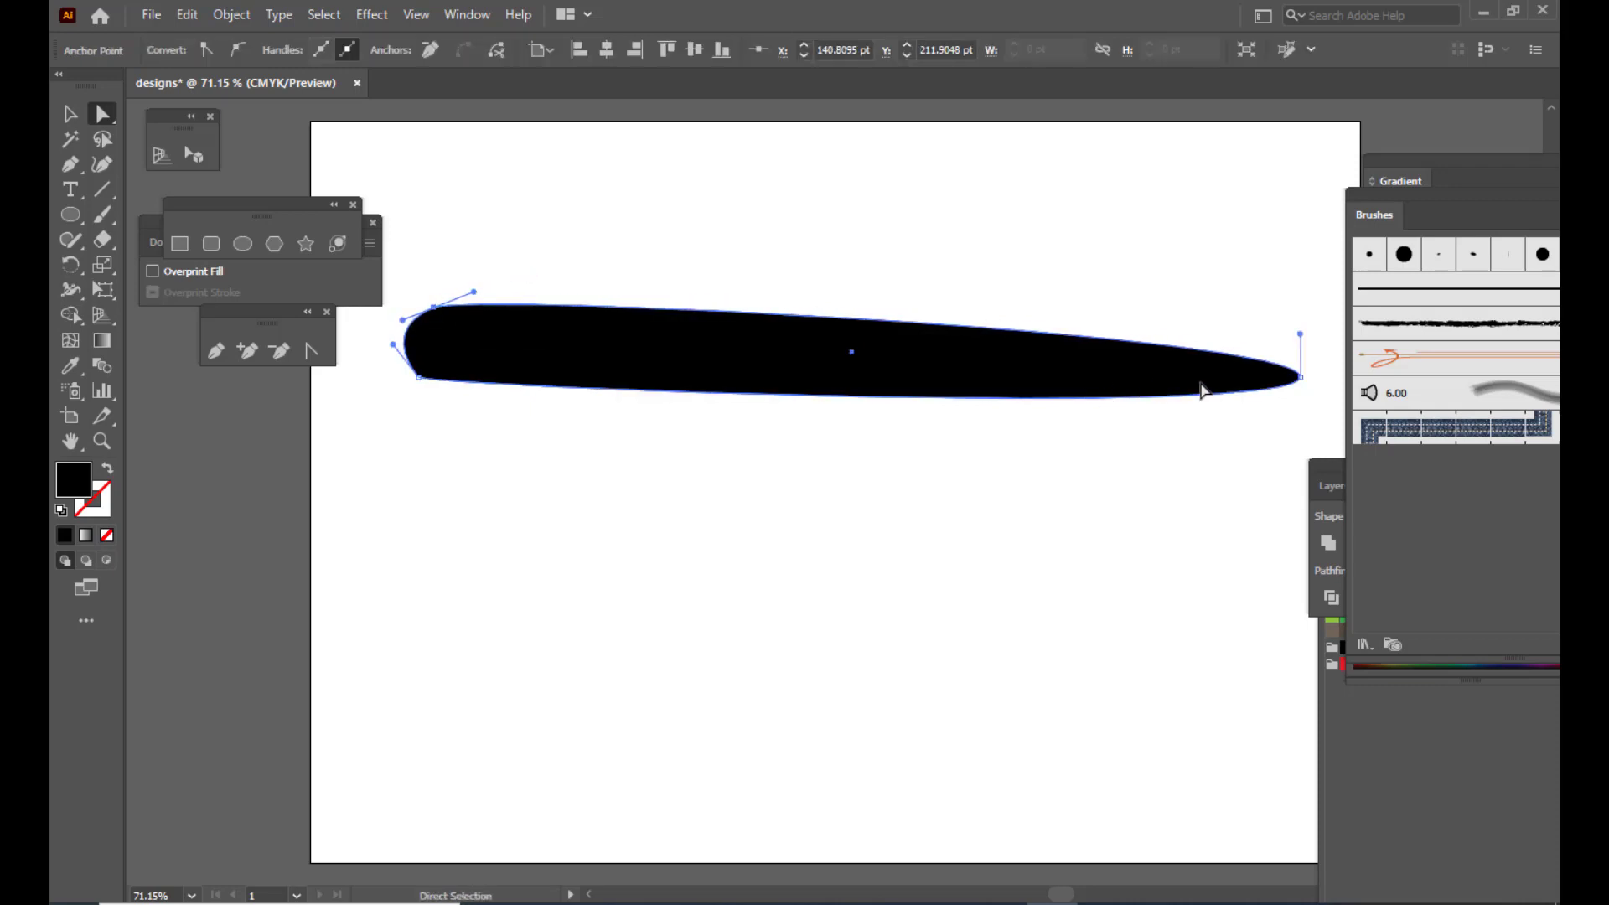
Convert the anchor point at the shape's right tip to a sharp corner
{"action": "left_click", "coordinate": [1304, 378]}
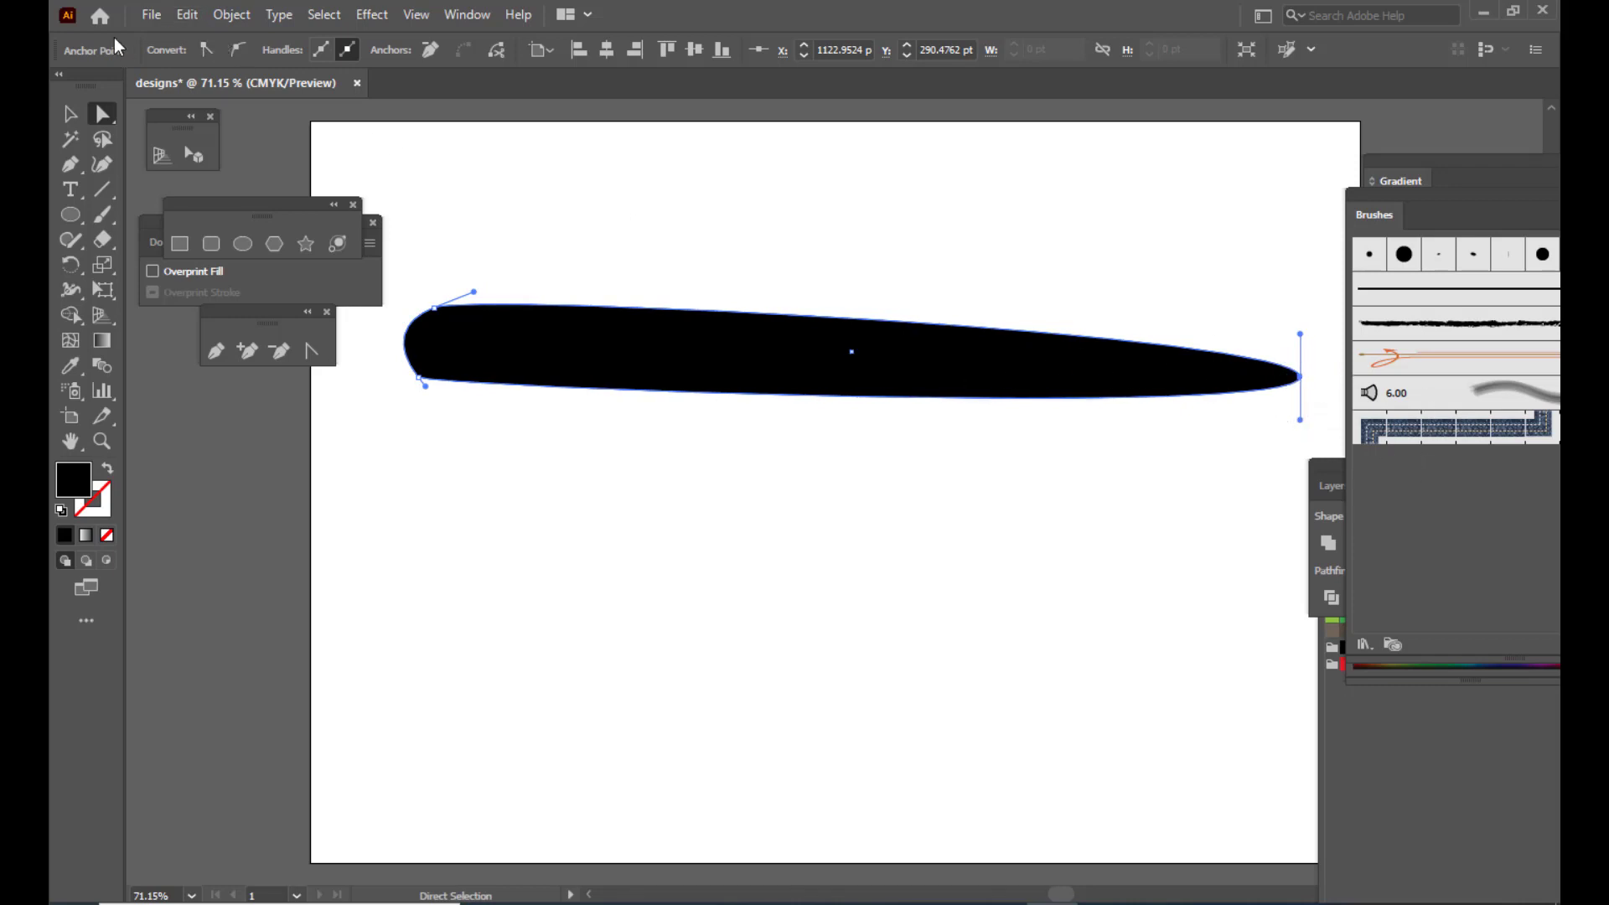
{"action": "left_click", "coordinate": [206, 52]}
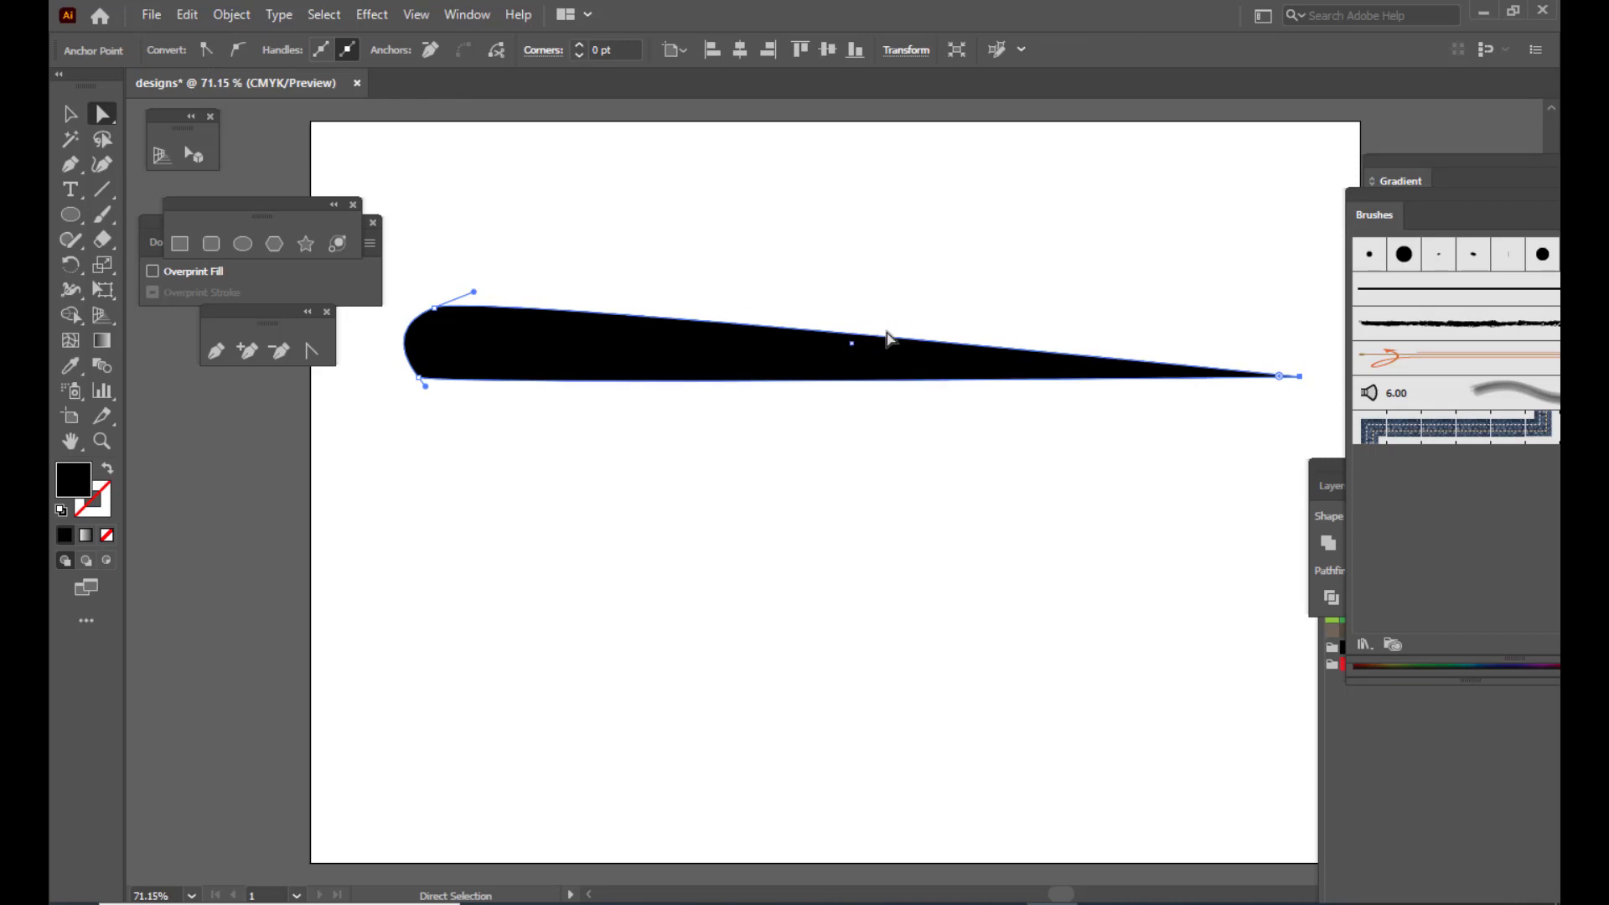
{"action": "left_click", "coordinate": [528, 410]}
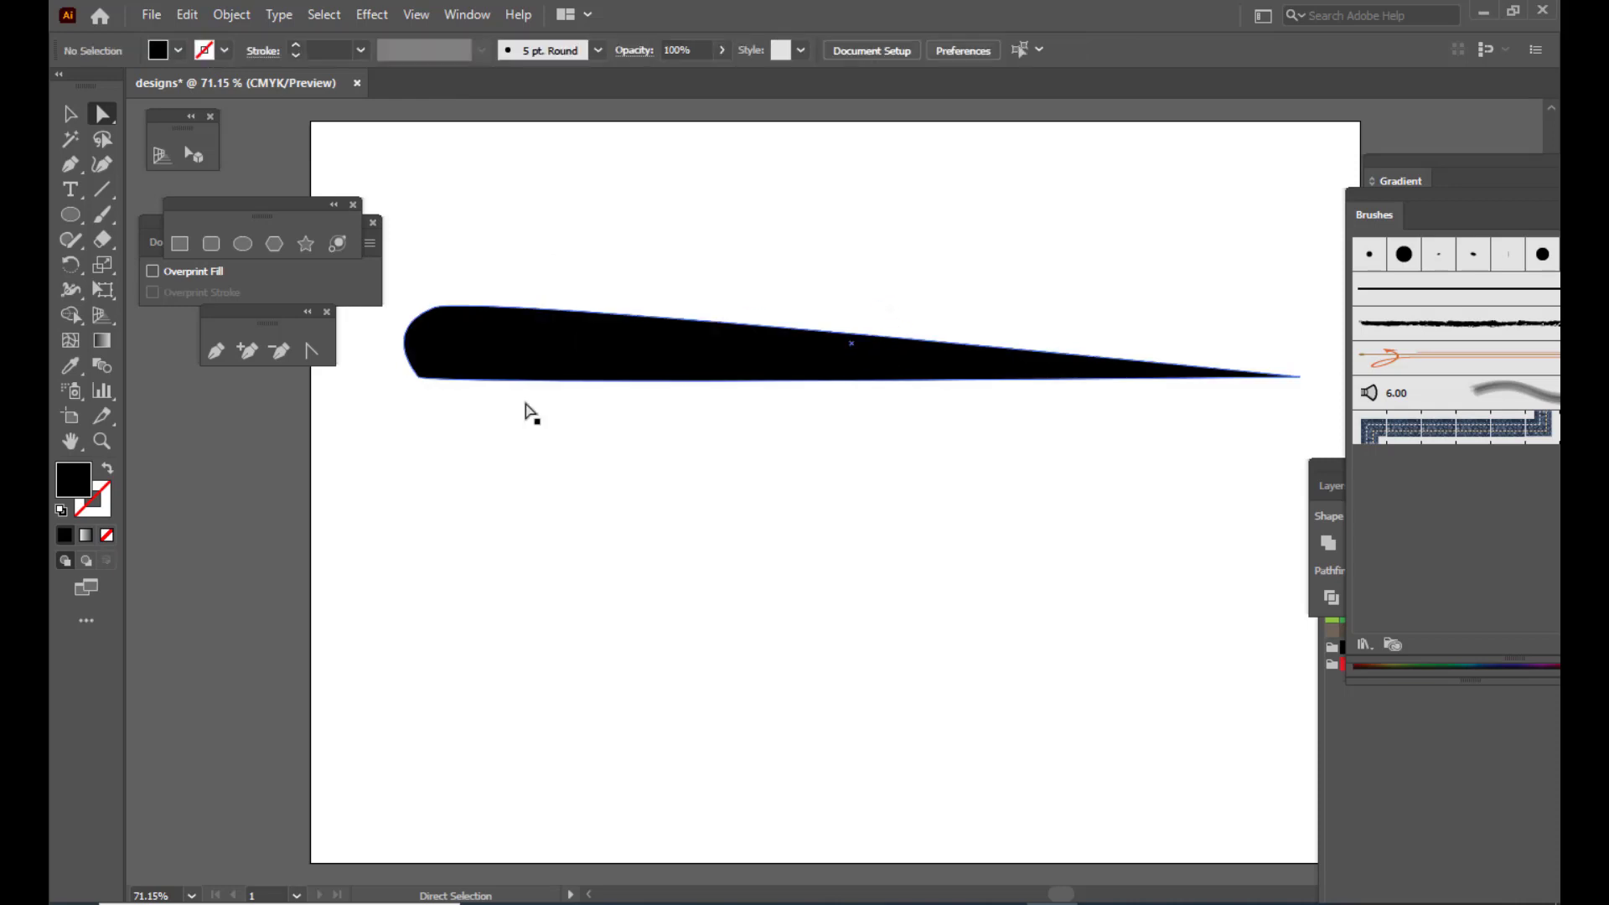
Refine the rounded head by adjusting the upper anchor's handle and raising the lower-left anchor to about X 123 pt, Y 279 pt
{"action": "left_click", "coordinate": [433, 309]}
{"action": "left_click_drag", "start_coordinate": [474, 292], "coordinate": [395, 317]}
{"action": "left_click", "coordinate": [873, 265]}
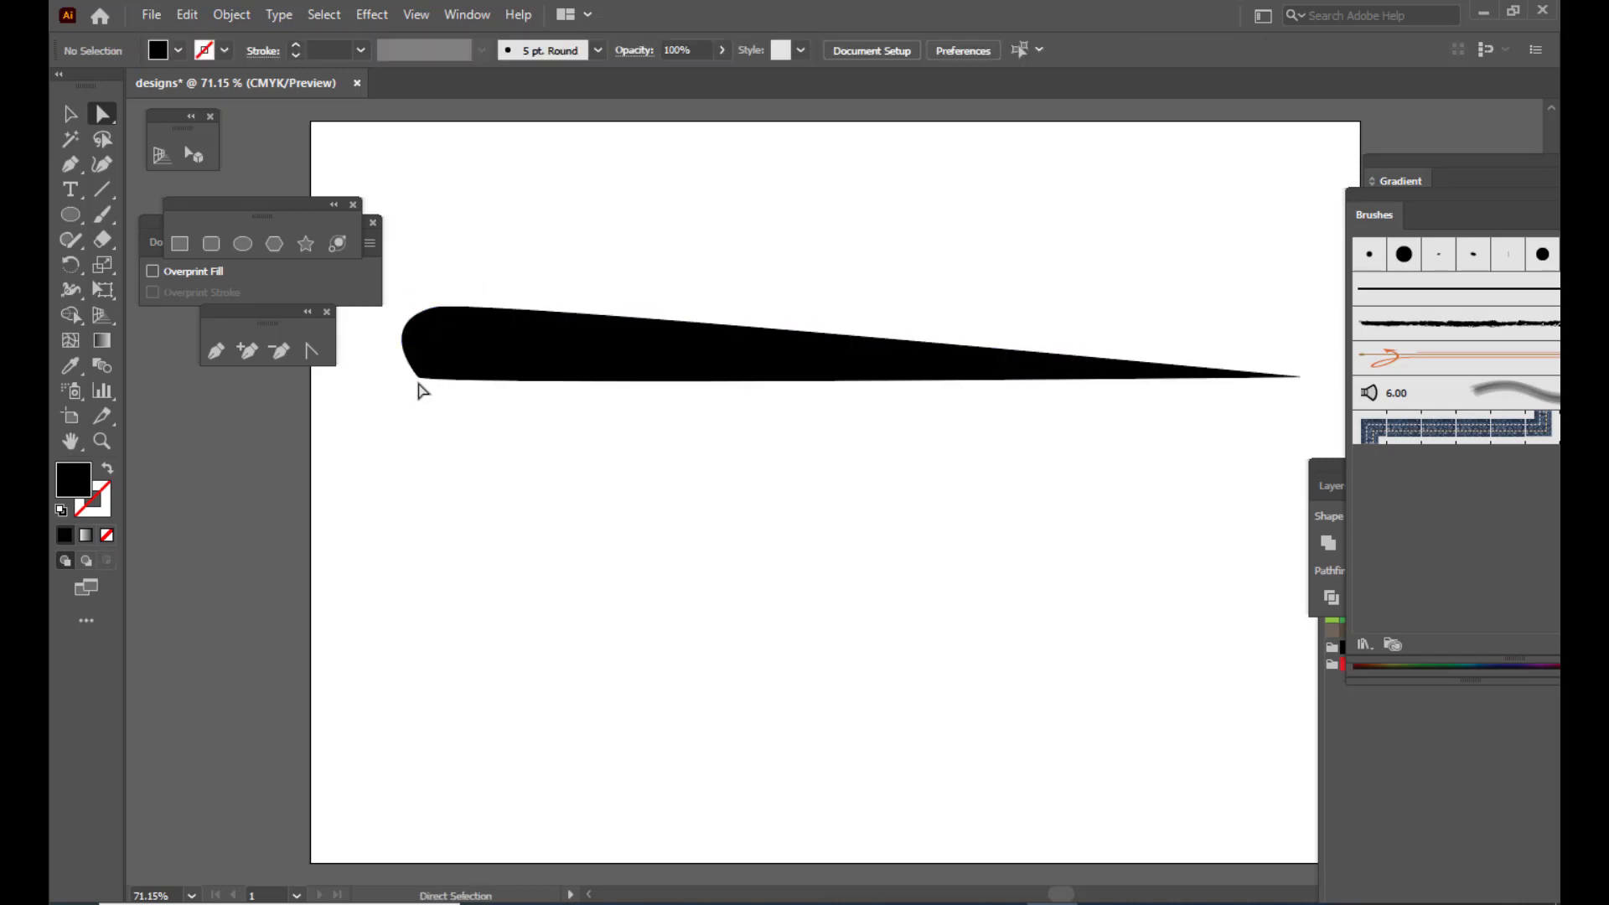
{"action": "left_click_drag", "start_coordinate": [423, 383], "coordinate": [404, 351]}
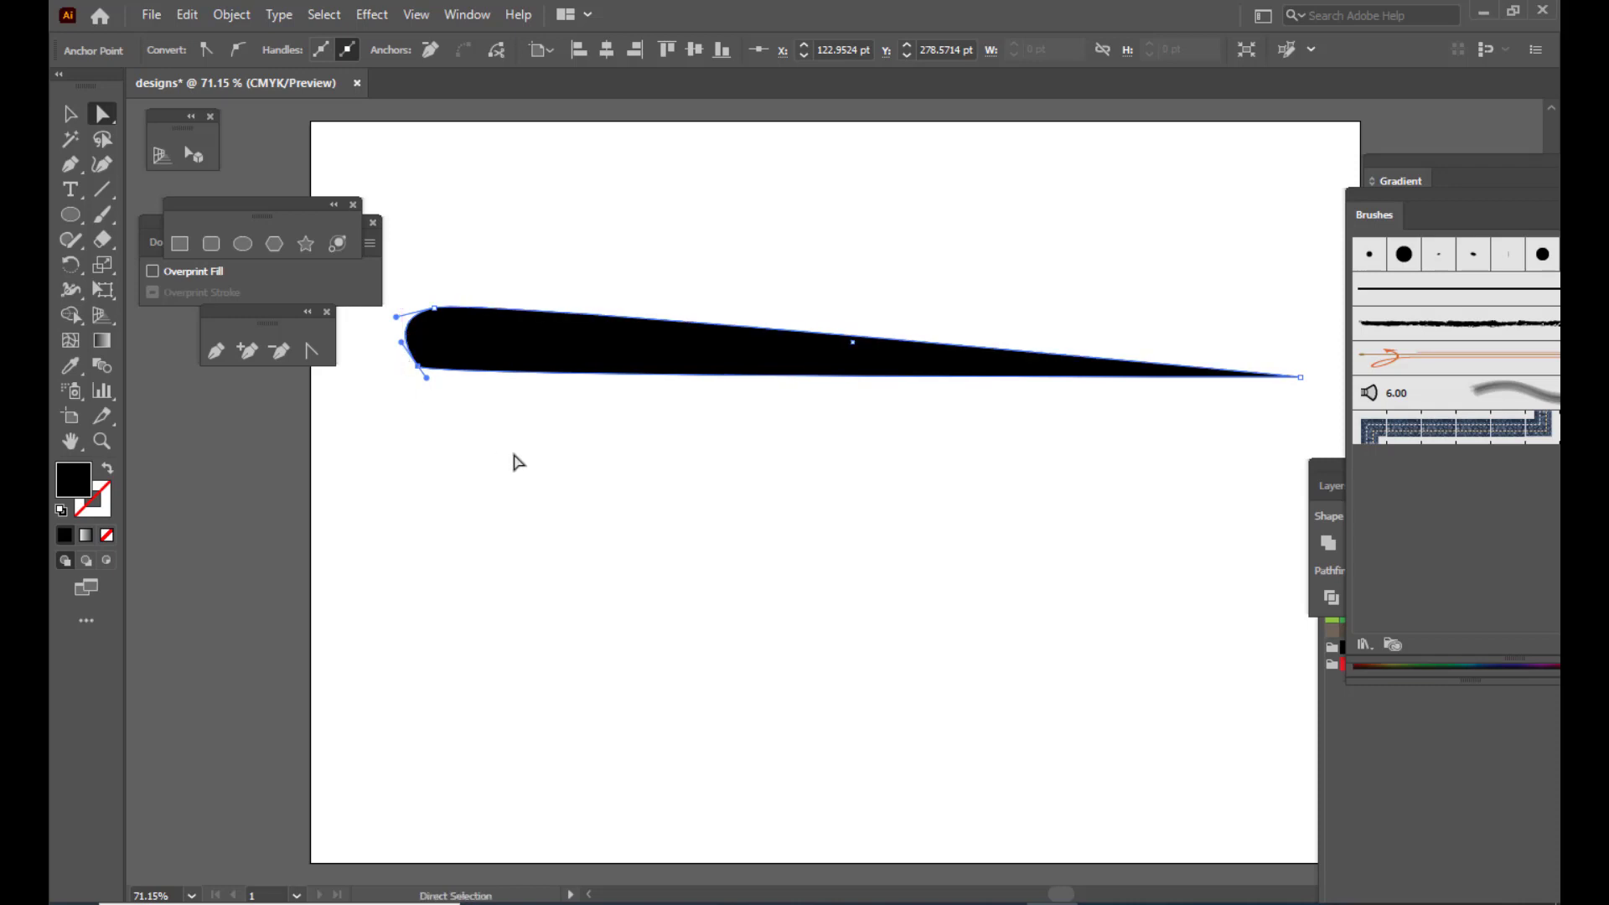
{"action": "left_click", "coordinate": [754, 521]}
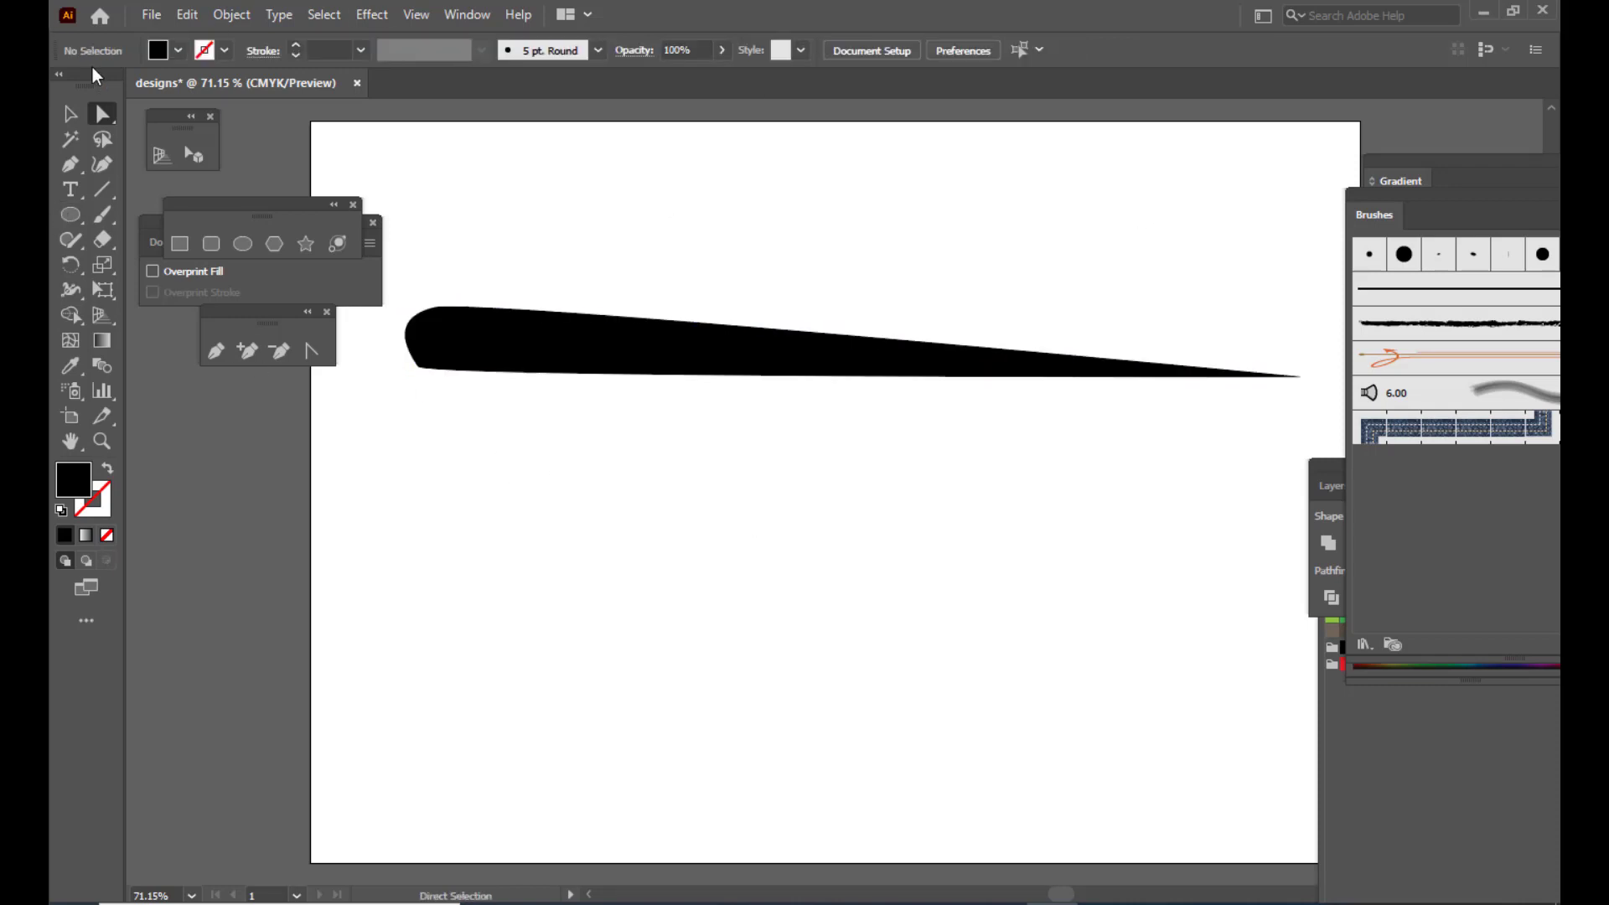
Move the whole tapered shape down and left so its head extends past the artboard's left edge
{"action": "left_click", "coordinate": [72, 114]}
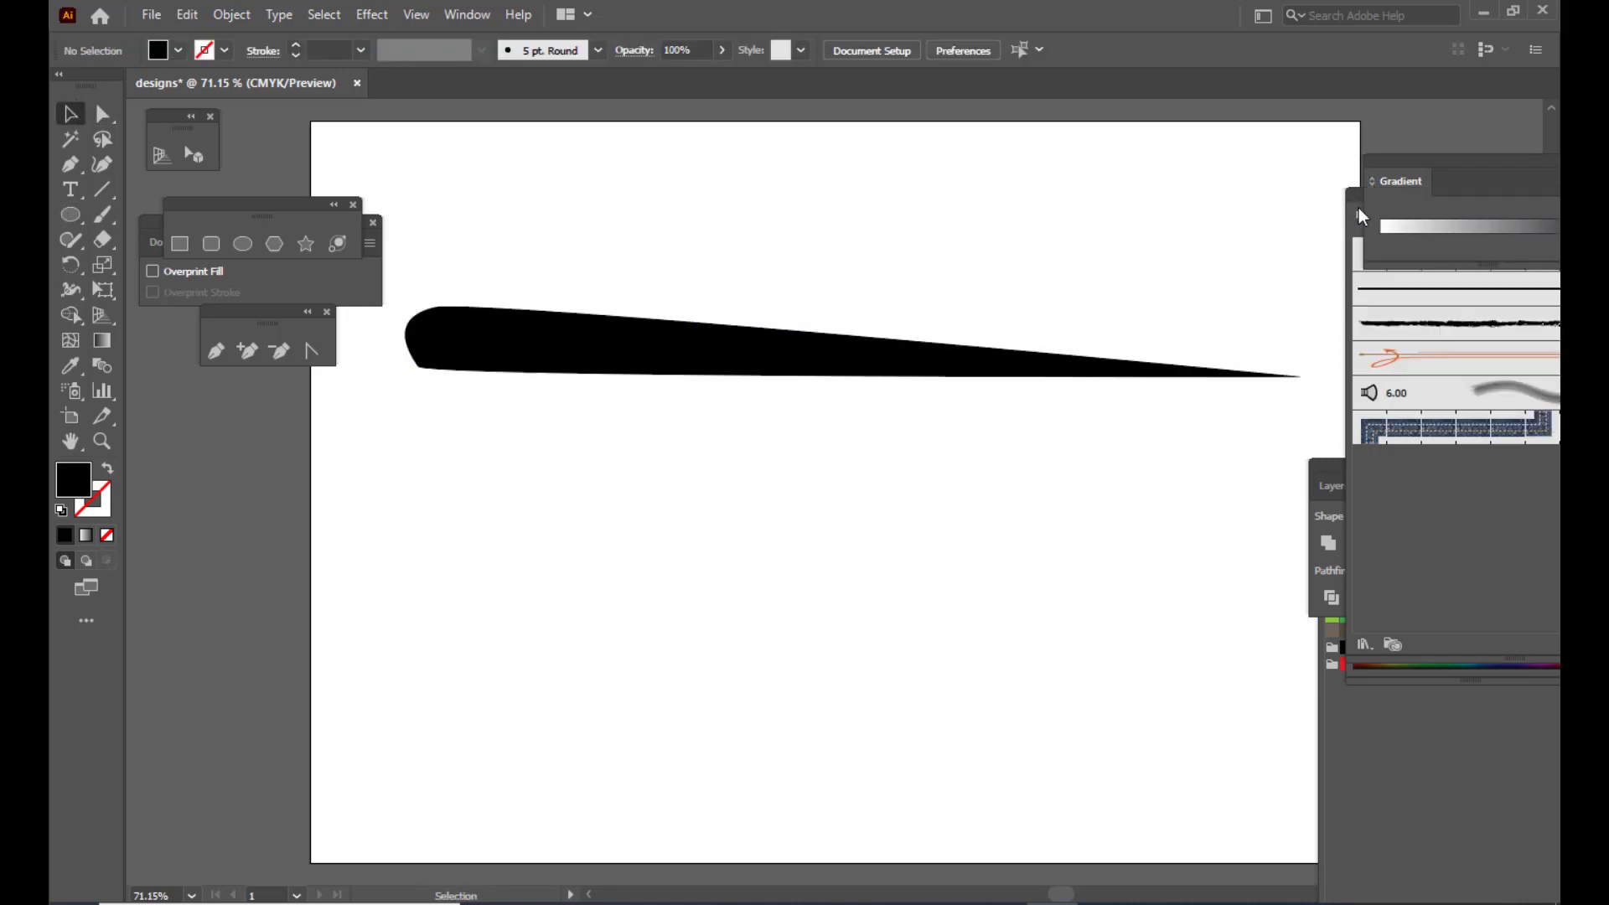
{"action": "left_click_drag", "start_coordinate": [1347, 198], "coordinate": [1273, 196]}
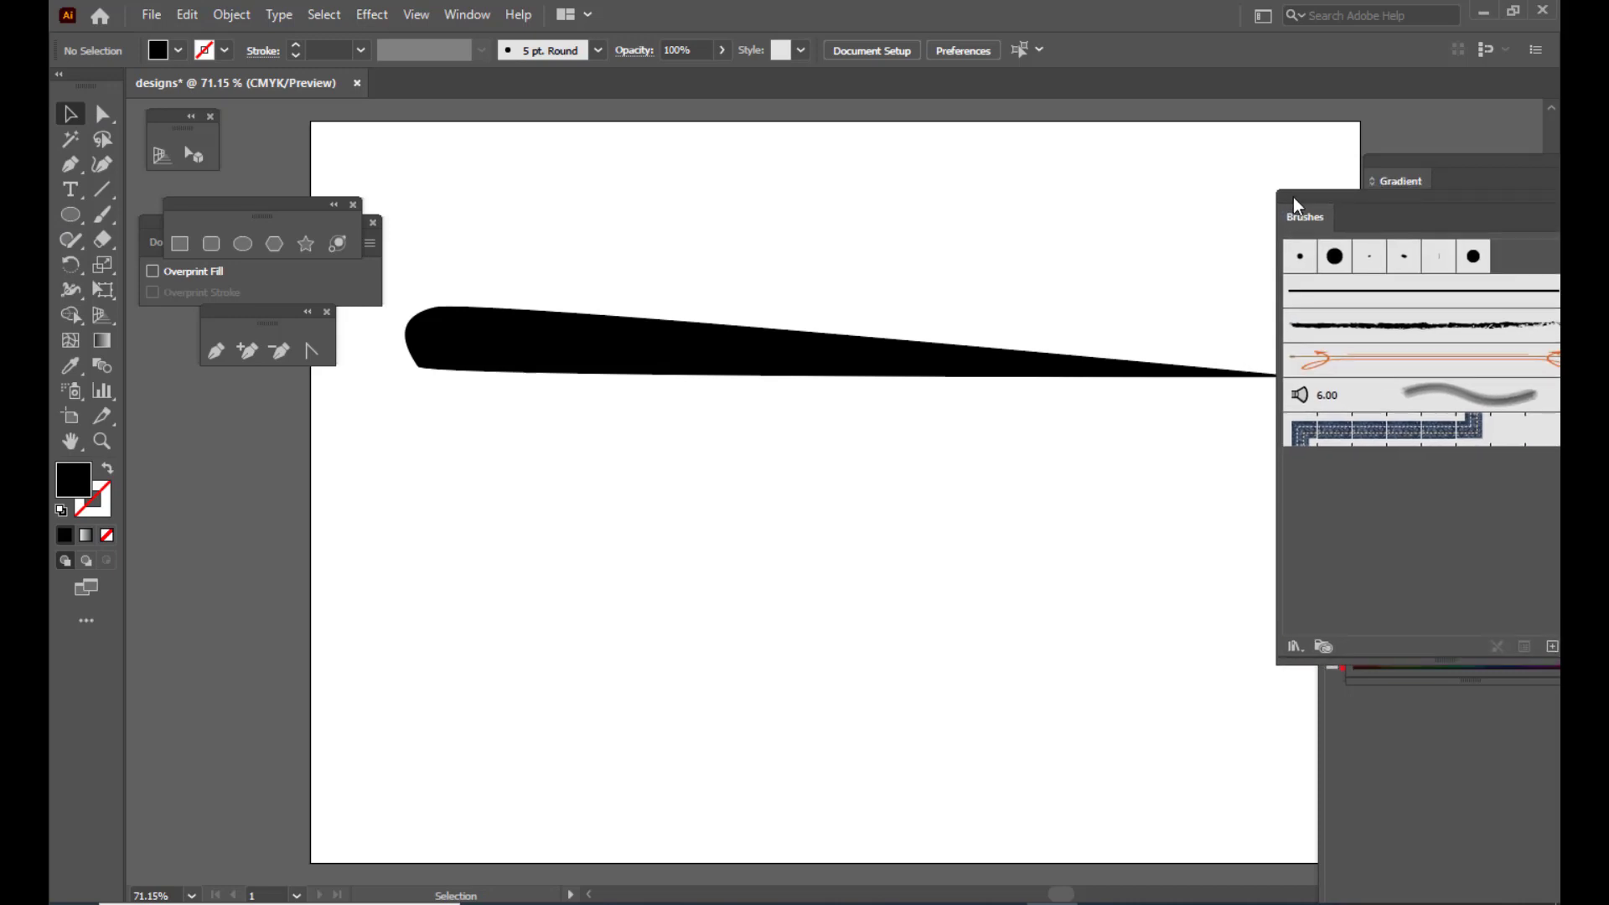
{"action": "left_click", "coordinate": [586, 365]}
{"action": "left_click_drag", "start_coordinate": [603, 340], "coordinate": [461, 467]}
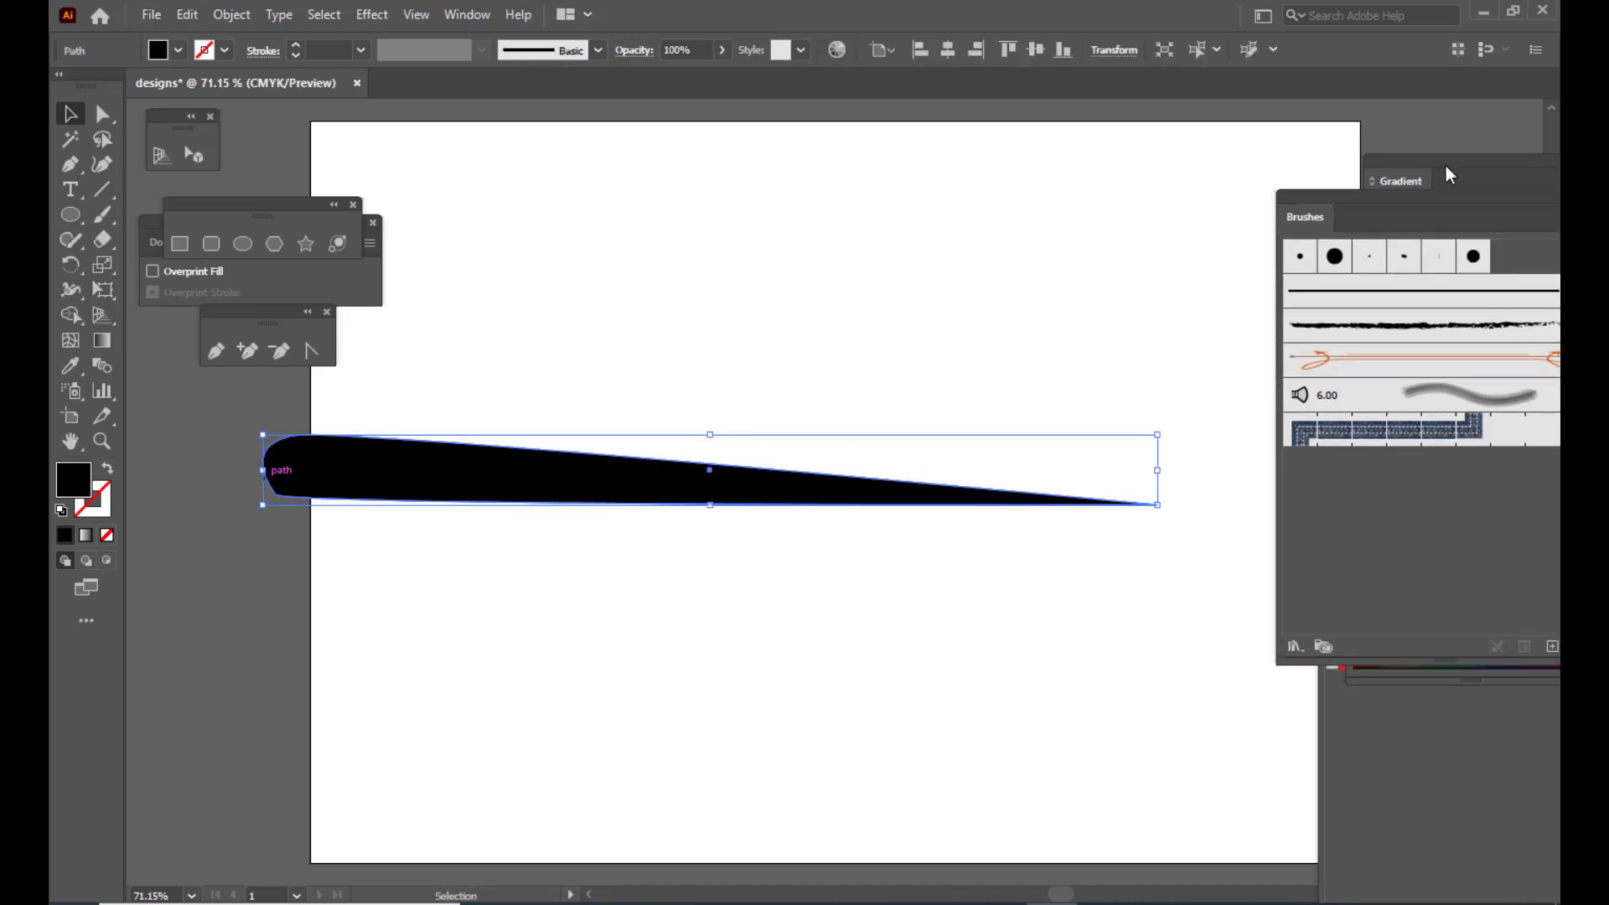
{"action": "left_click_drag", "start_coordinate": [1303, 195], "coordinate": [1261, 197]}
Start a new brush from the tapered shape and choose Art Brush as its type
{"action": "mouse_move", "coordinate": [569, 469]}
{"action": "left_mouse_down"}
{"action": "mouse_move", "coordinate": [1263, 509]}
{"action": "mouse_move", "coordinate": [1333, 495]}
{"action": "left_mouse_up"}
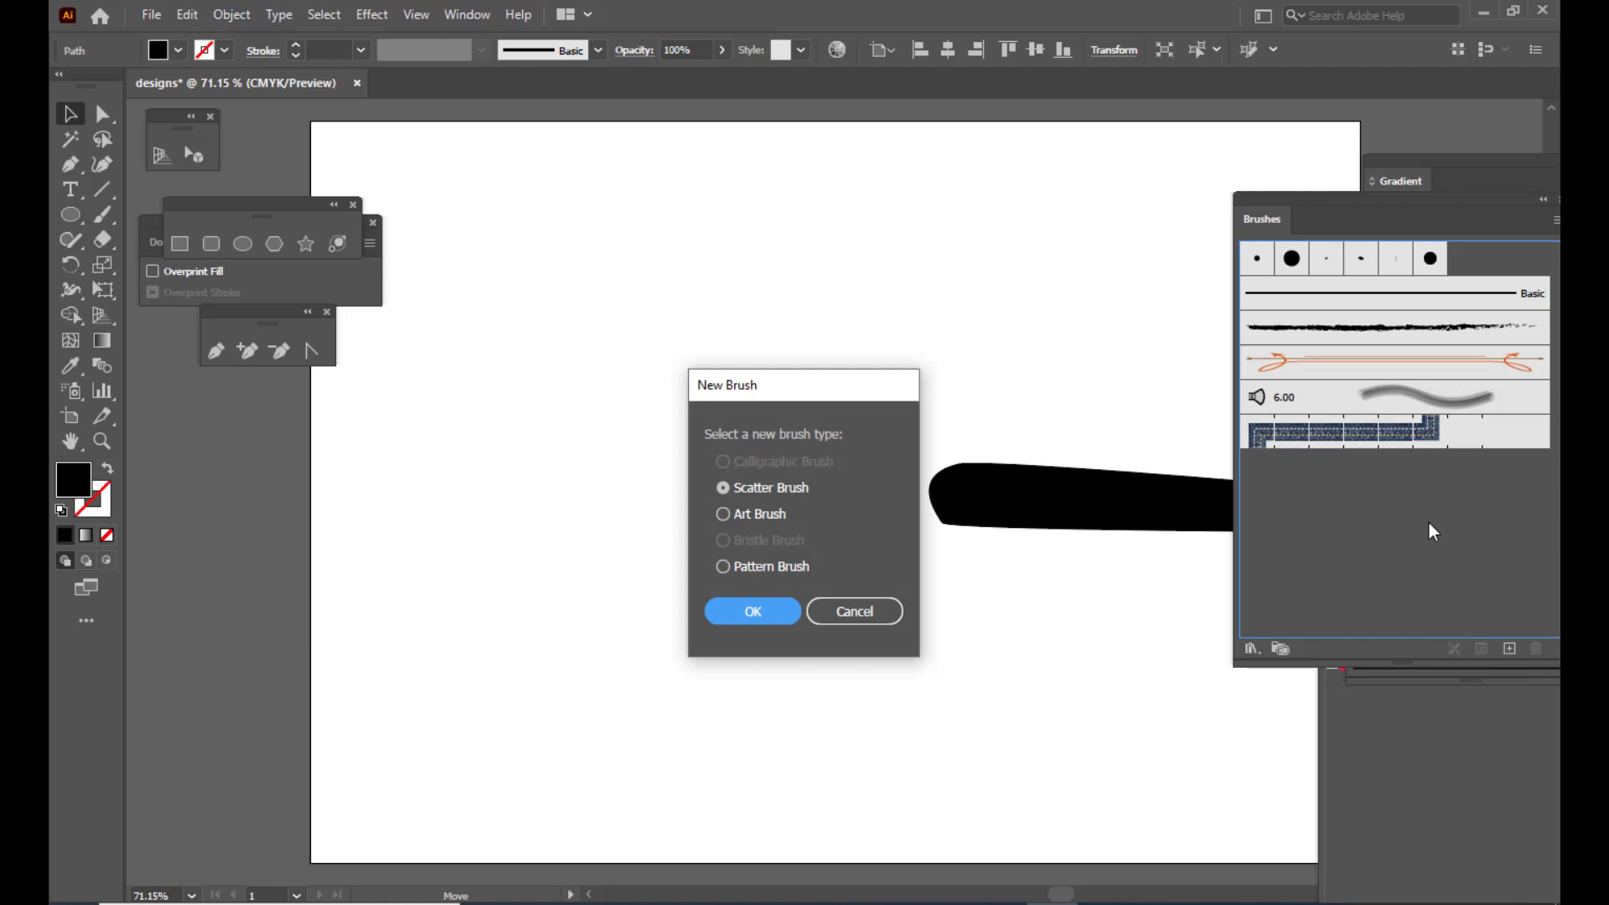
{"action": "mouse_move", "coordinate": [784, 384]}
{"action": "left_mouse_down"}
{"action": "mouse_move", "coordinate": [798, 266]}
{"action": "mouse_move", "coordinate": [679, 316]}
{"action": "mouse_move", "coordinate": [708, 341]}
{"action": "mouse_move", "coordinate": [791, 313]}
{"action": "mouse_move", "coordinate": [767, 316]}
{"action": "mouse_move", "coordinate": [791, 295]}
{"action": "left_mouse_up"}
{"action": "left_click", "coordinate": [732, 427]}
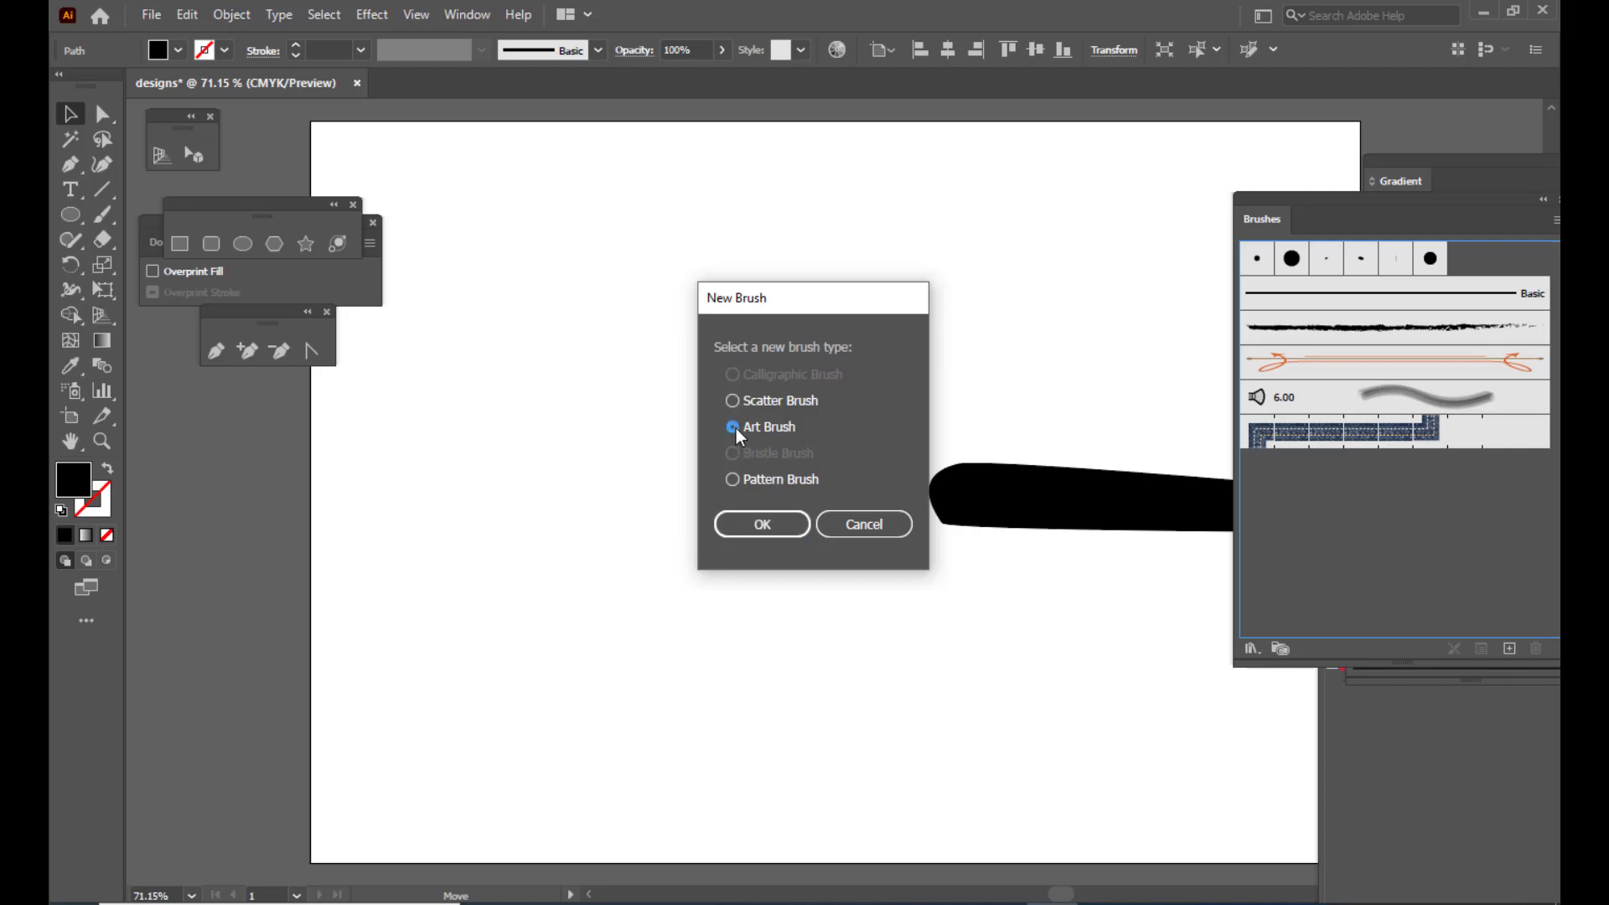
{"action": "mouse_move", "coordinate": [797, 297]}
{"action": "left_mouse_down"}
{"action": "mouse_move", "coordinate": [777, 292]}
{"action": "mouse_move", "coordinate": [793, 253]}
{"action": "left_mouse_up"}
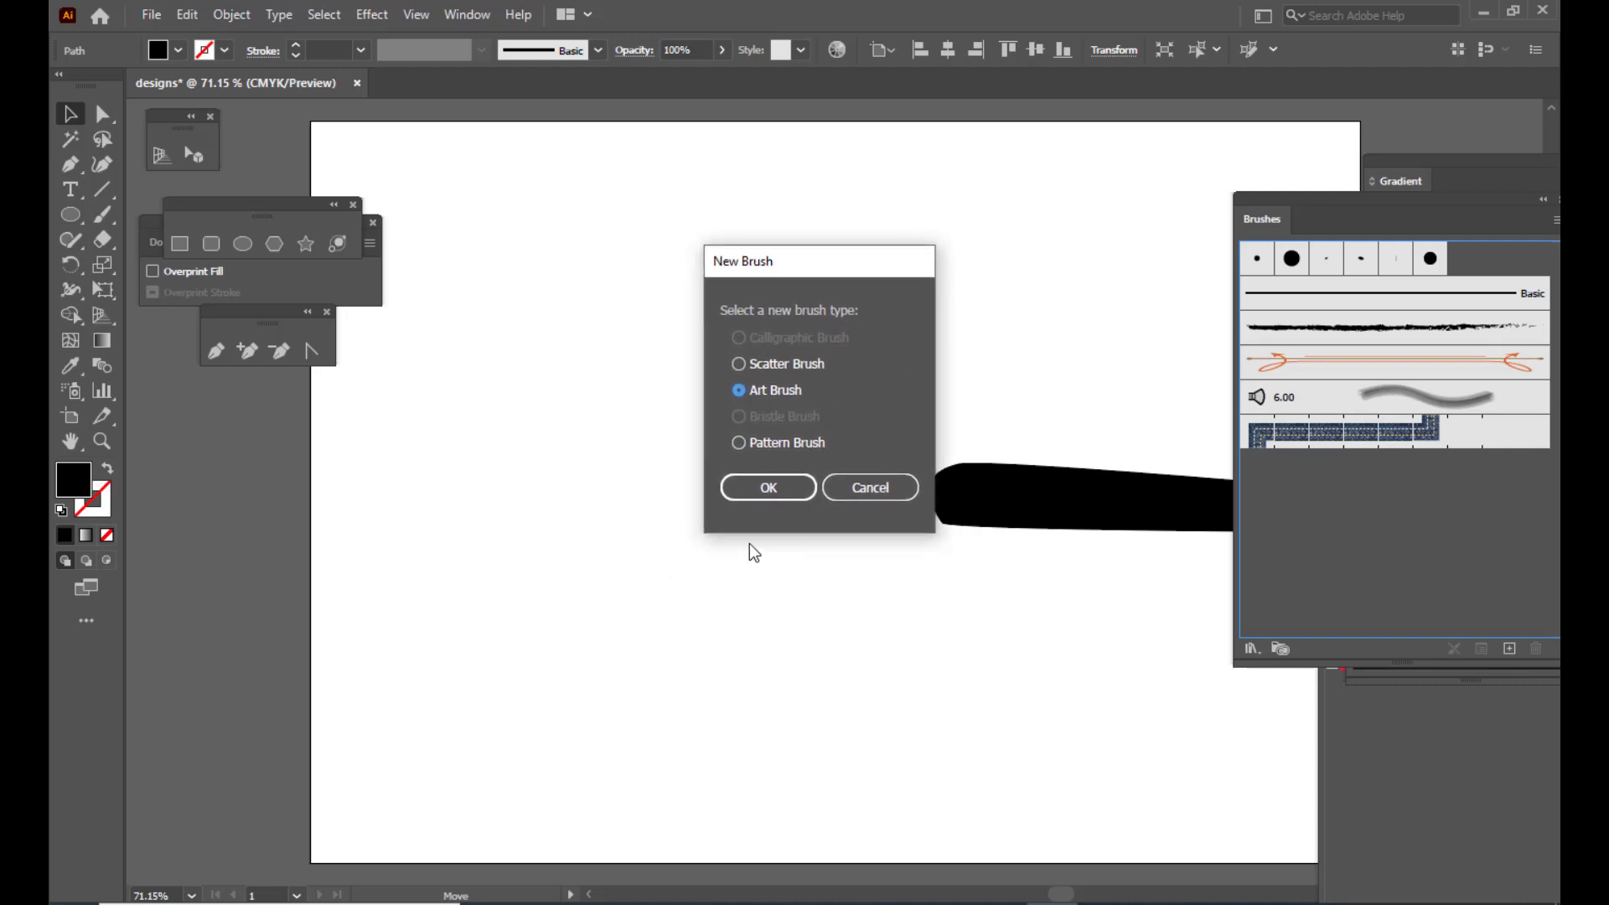
{"action": "left_click", "coordinate": [771, 490]}
Name the art brush firstdesignstroke and create it with the default options
{"action": "left_click_drag", "start_coordinate": [647, 115], "coordinate": [714, 119]}
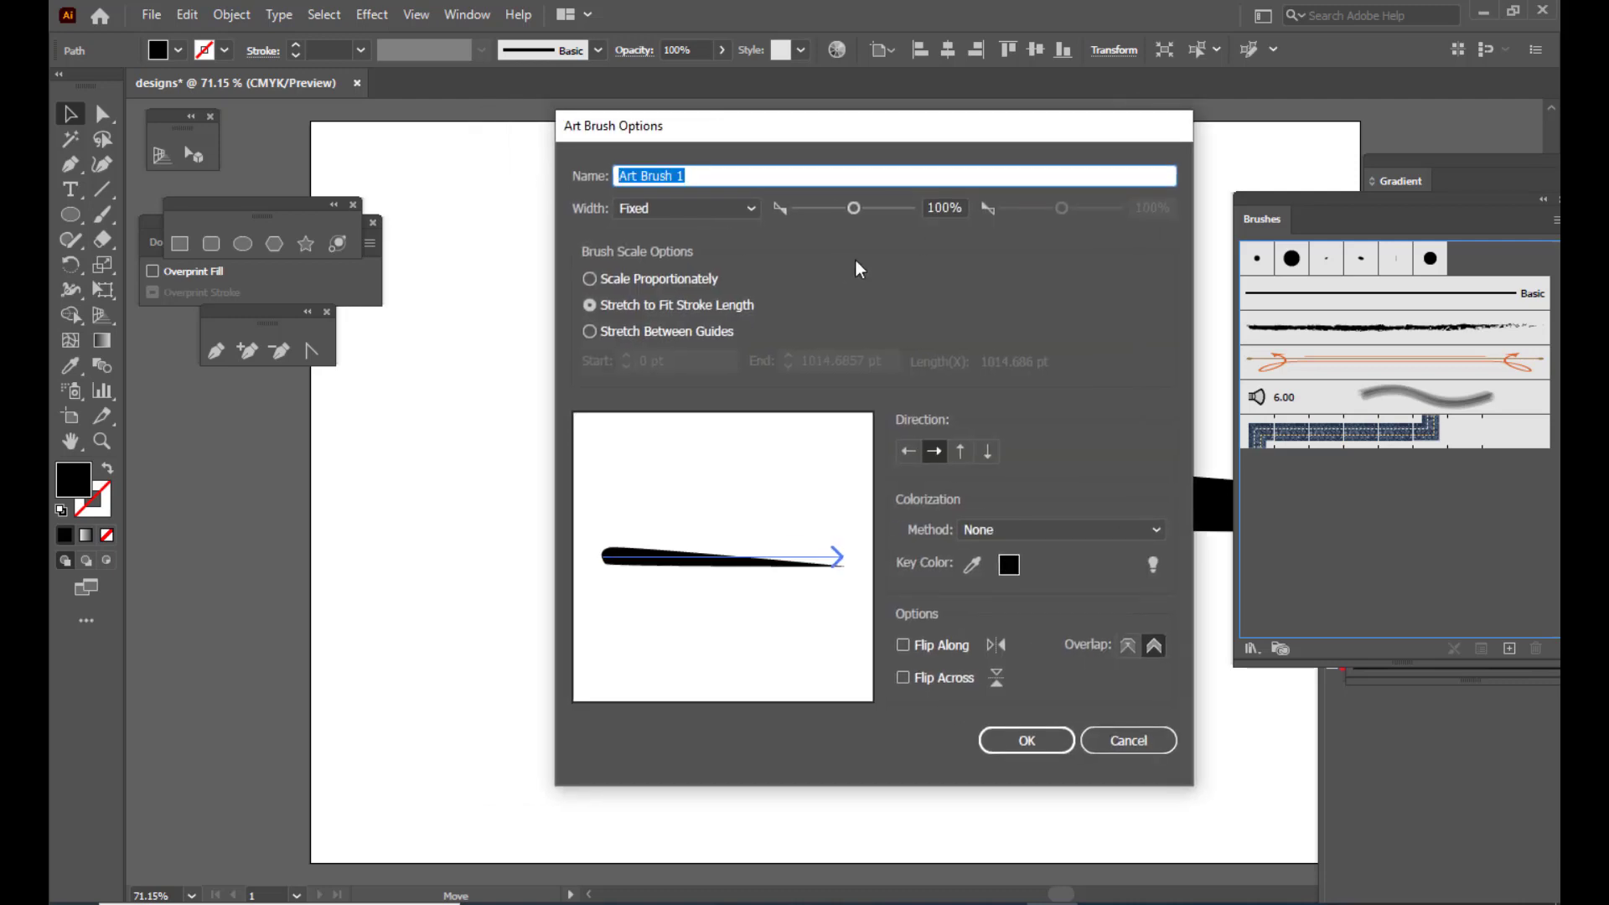
{"action": "key", "text": "BackSpace"}
{"action": "type", "text": "firstdesignstroke"}
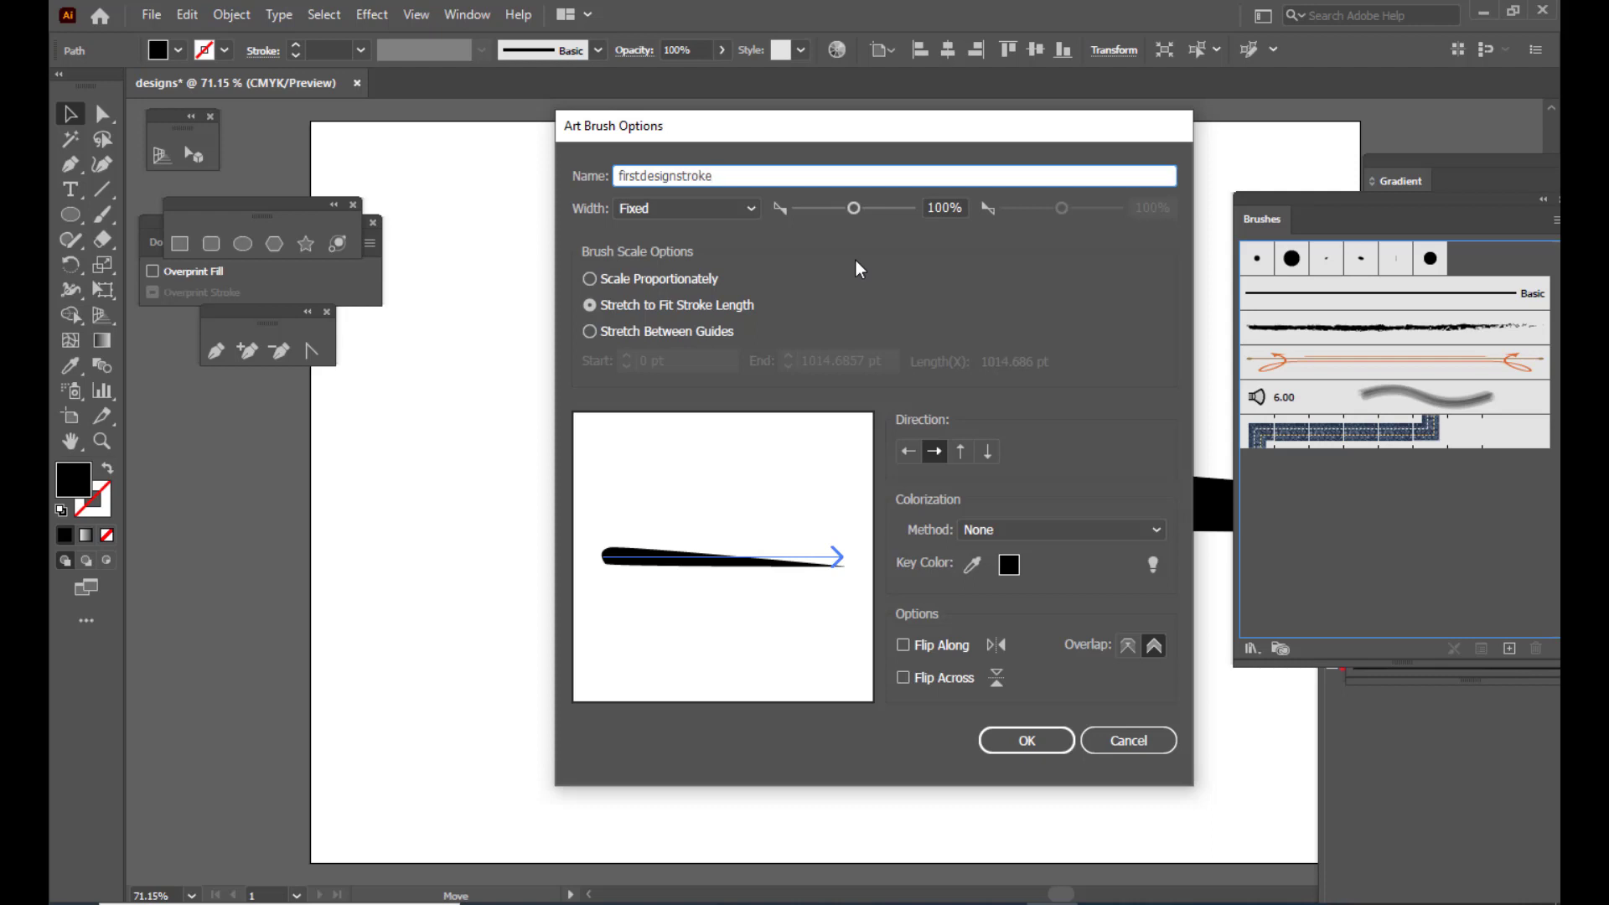
{"action": "left_click_drag", "start_coordinate": [804, 115], "coordinate": [759, 129]}
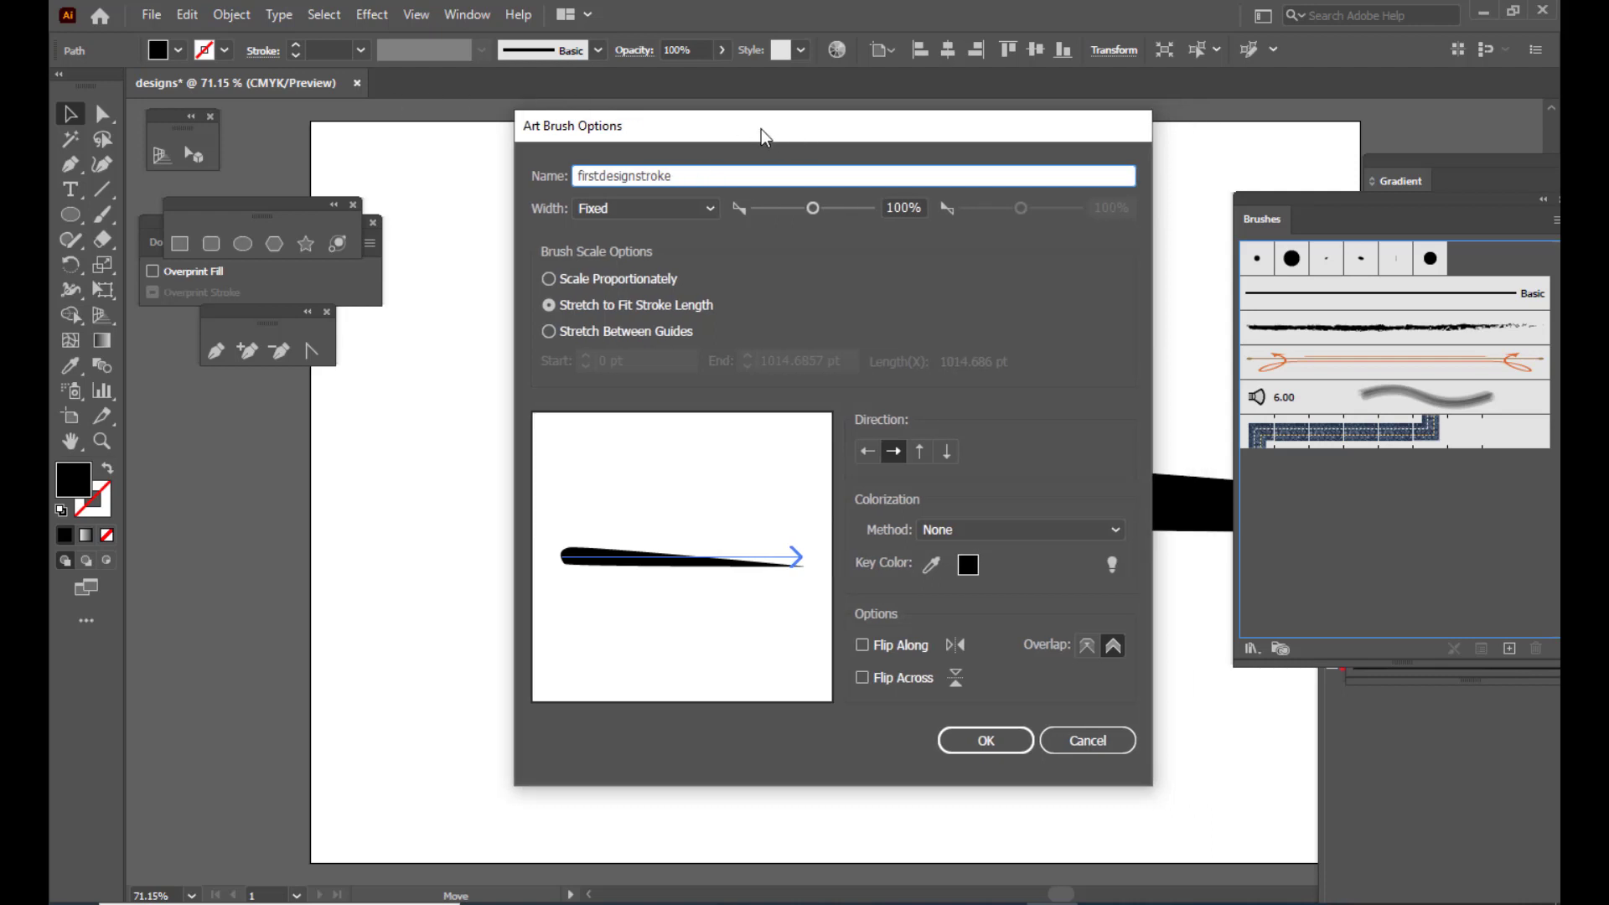
{"action": "left_click", "coordinate": [988, 740]}
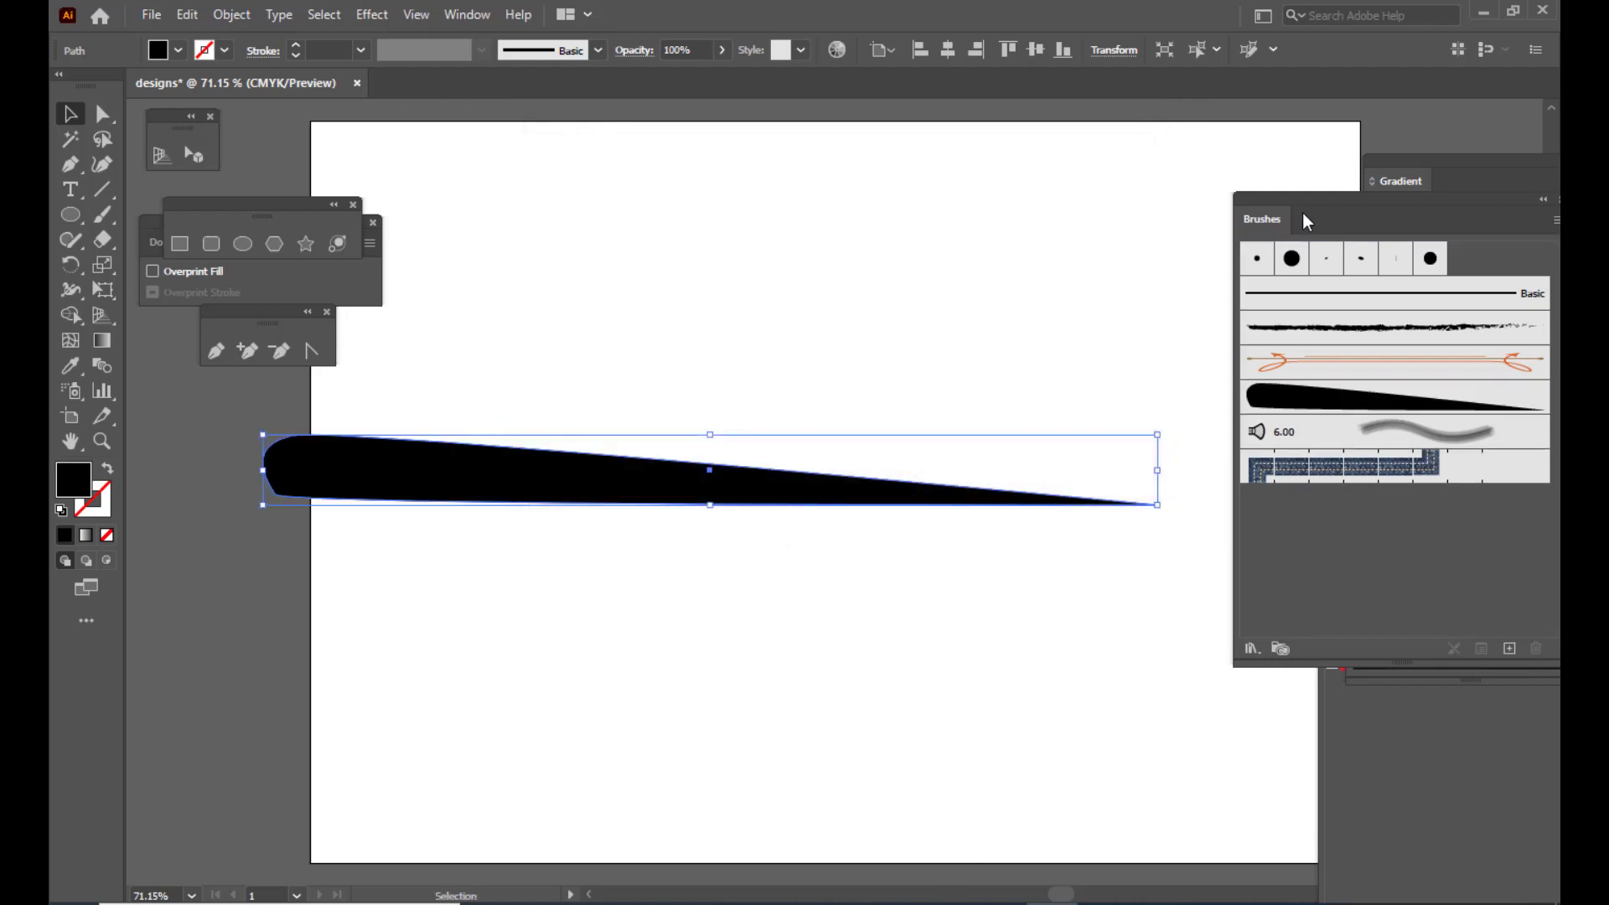
Delete the original tapered shape from the artboard
{"action": "left_click_drag", "start_coordinate": [1296, 201], "coordinate": [1179, 207]}
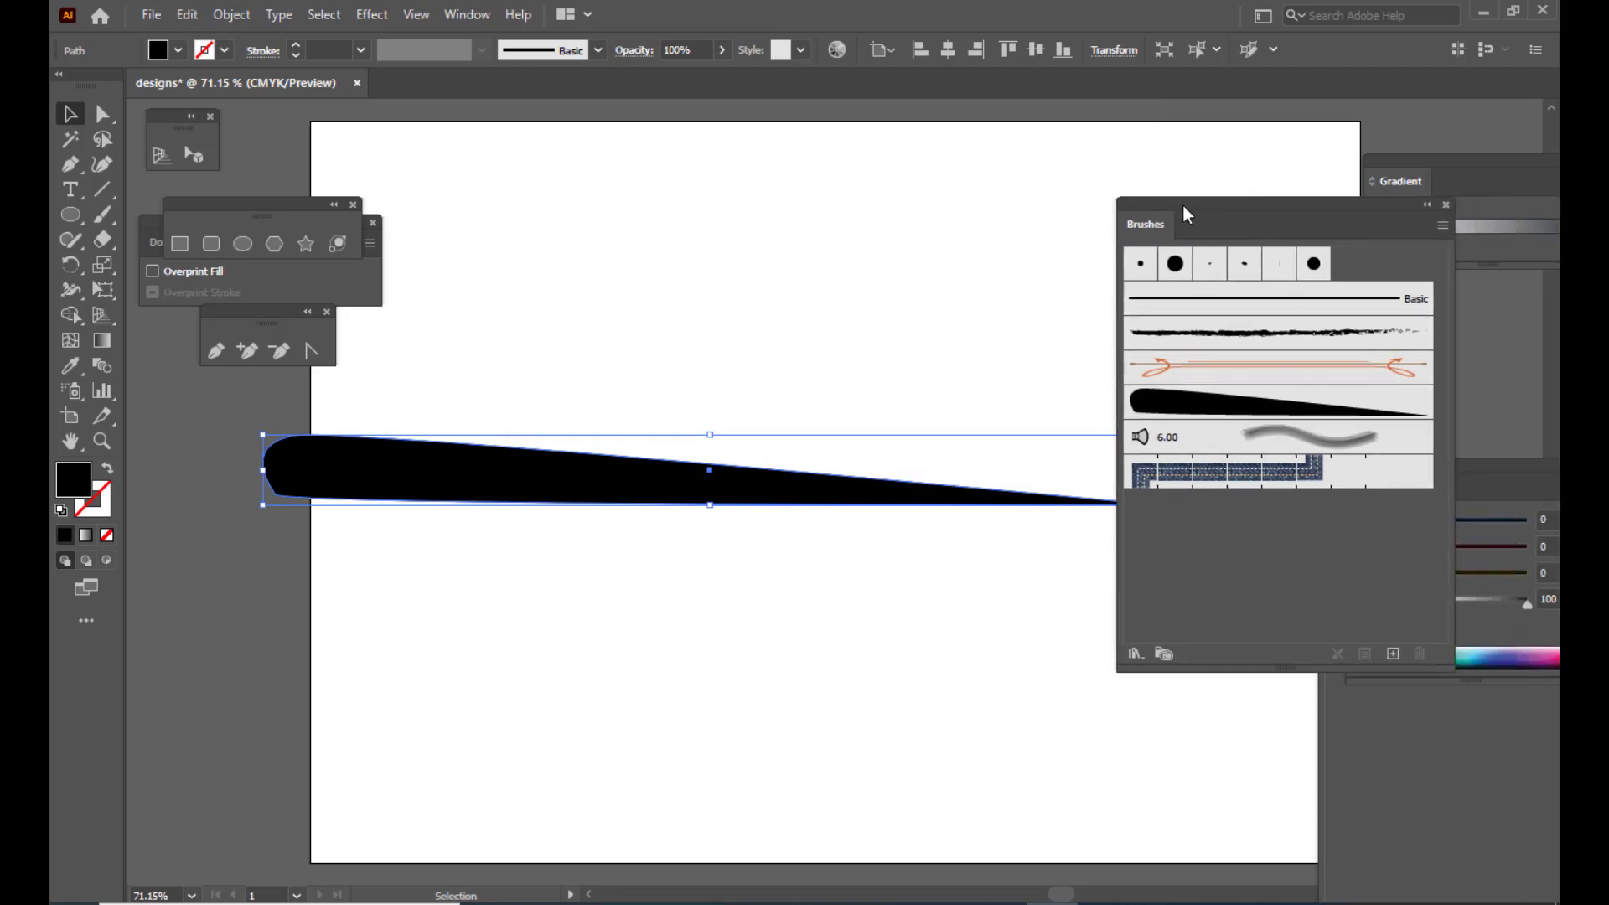
{"action": "left_click_drag", "start_coordinate": [1177, 205], "coordinate": [1263, 191]}
{"action": "left_click", "coordinate": [697, 281]}
{"action": "left_click", "coordinate": [616, 474]}
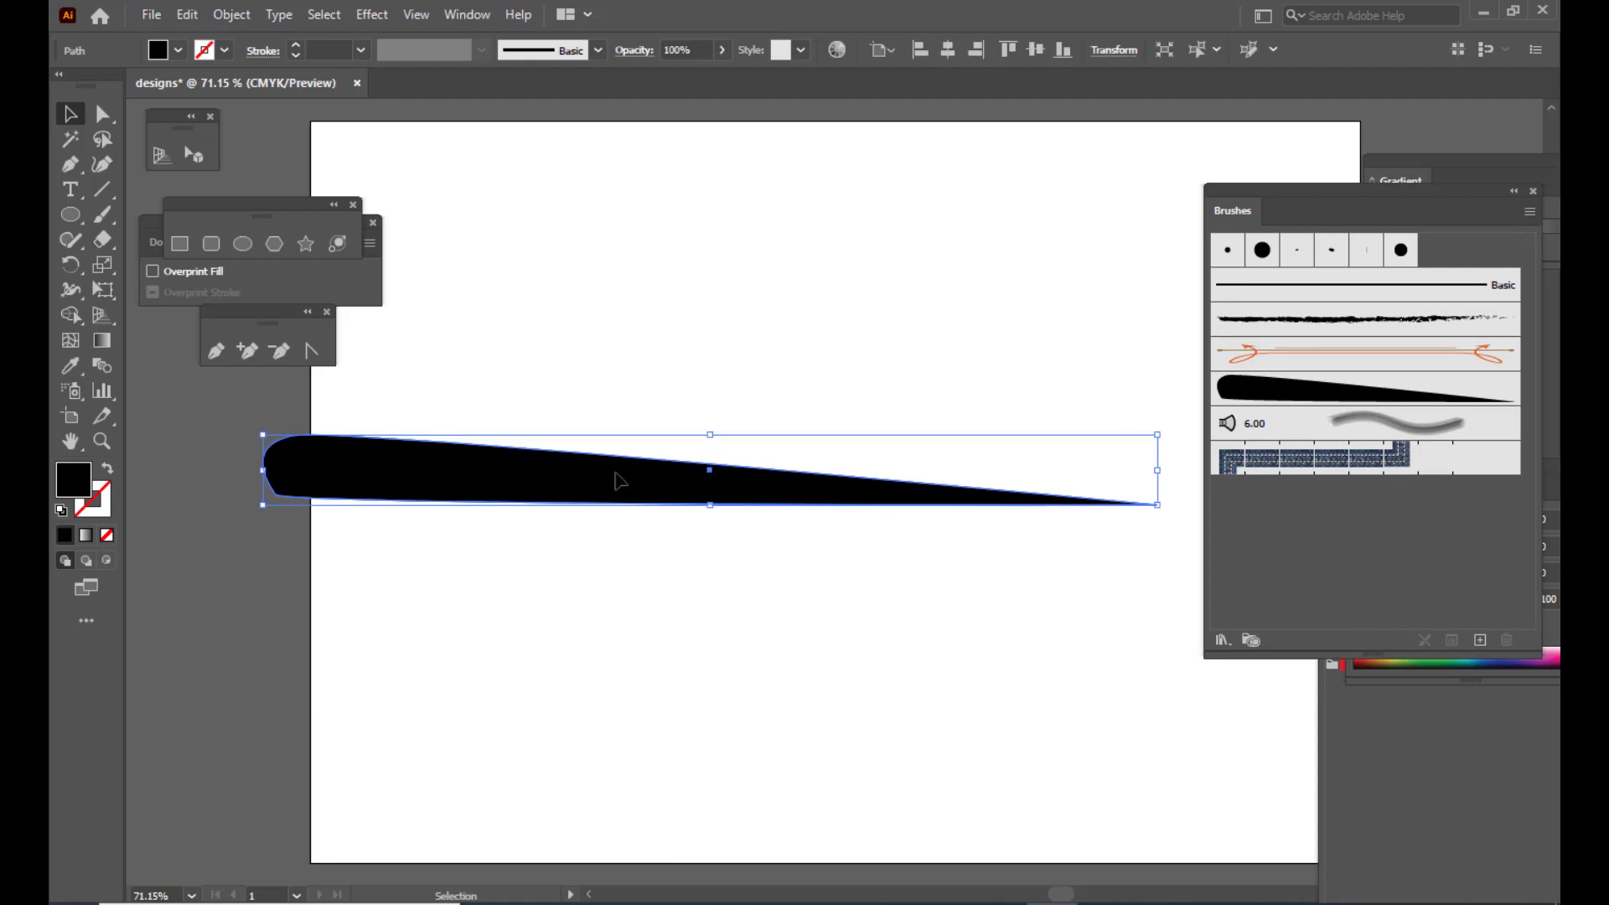
{"action": "key", "text": "Delete"}
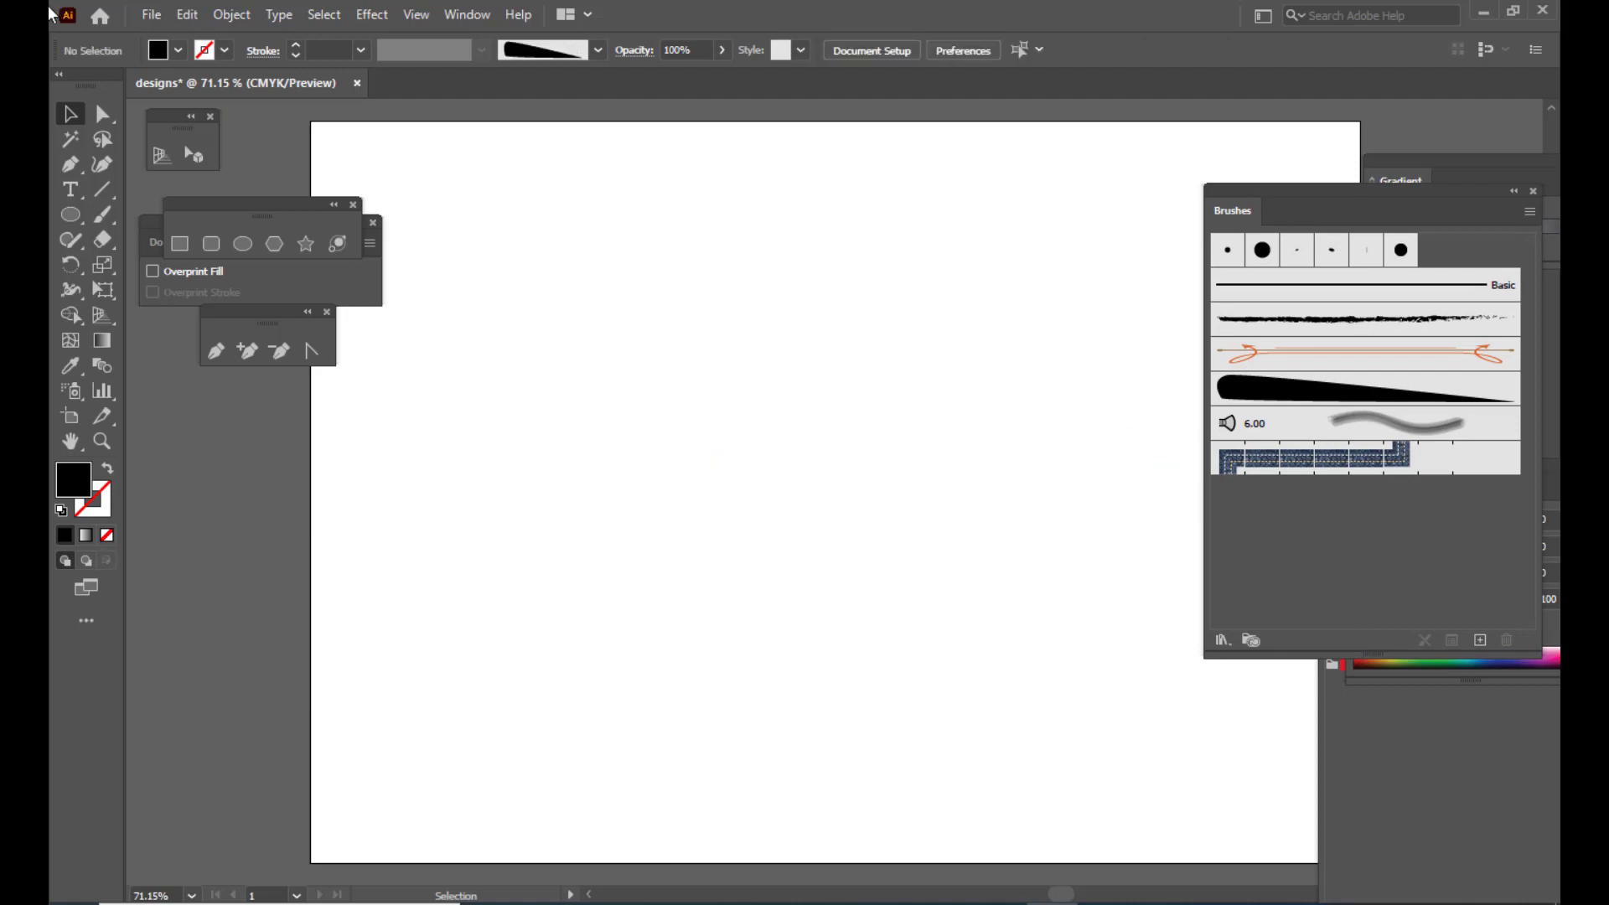
Paint an S-shaped Paintbrush stroke with the firstdesignstroke brush in the artboard's upper middle, undoing an extra stroke made to its left
{"action": "left_click", "coordinate": [105, 214]}
{"action": "left_click", "coordinate": [157, 217]}
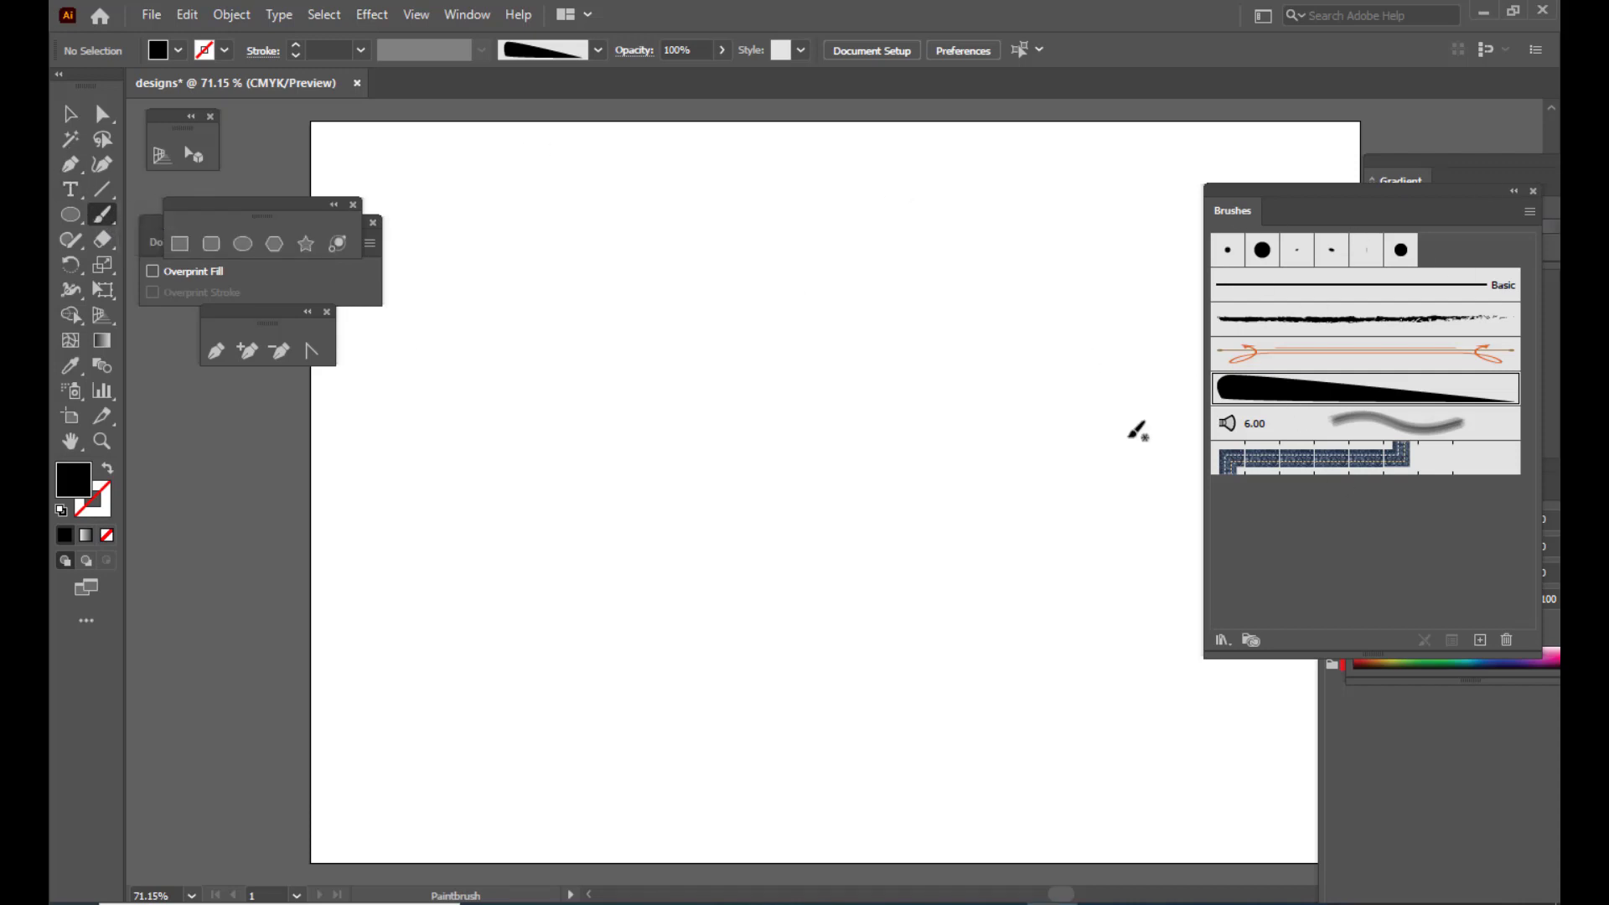
{"action": "left_click_drag", "start_coordinate": [1265, 200], "coordinate": [1274, 193]}
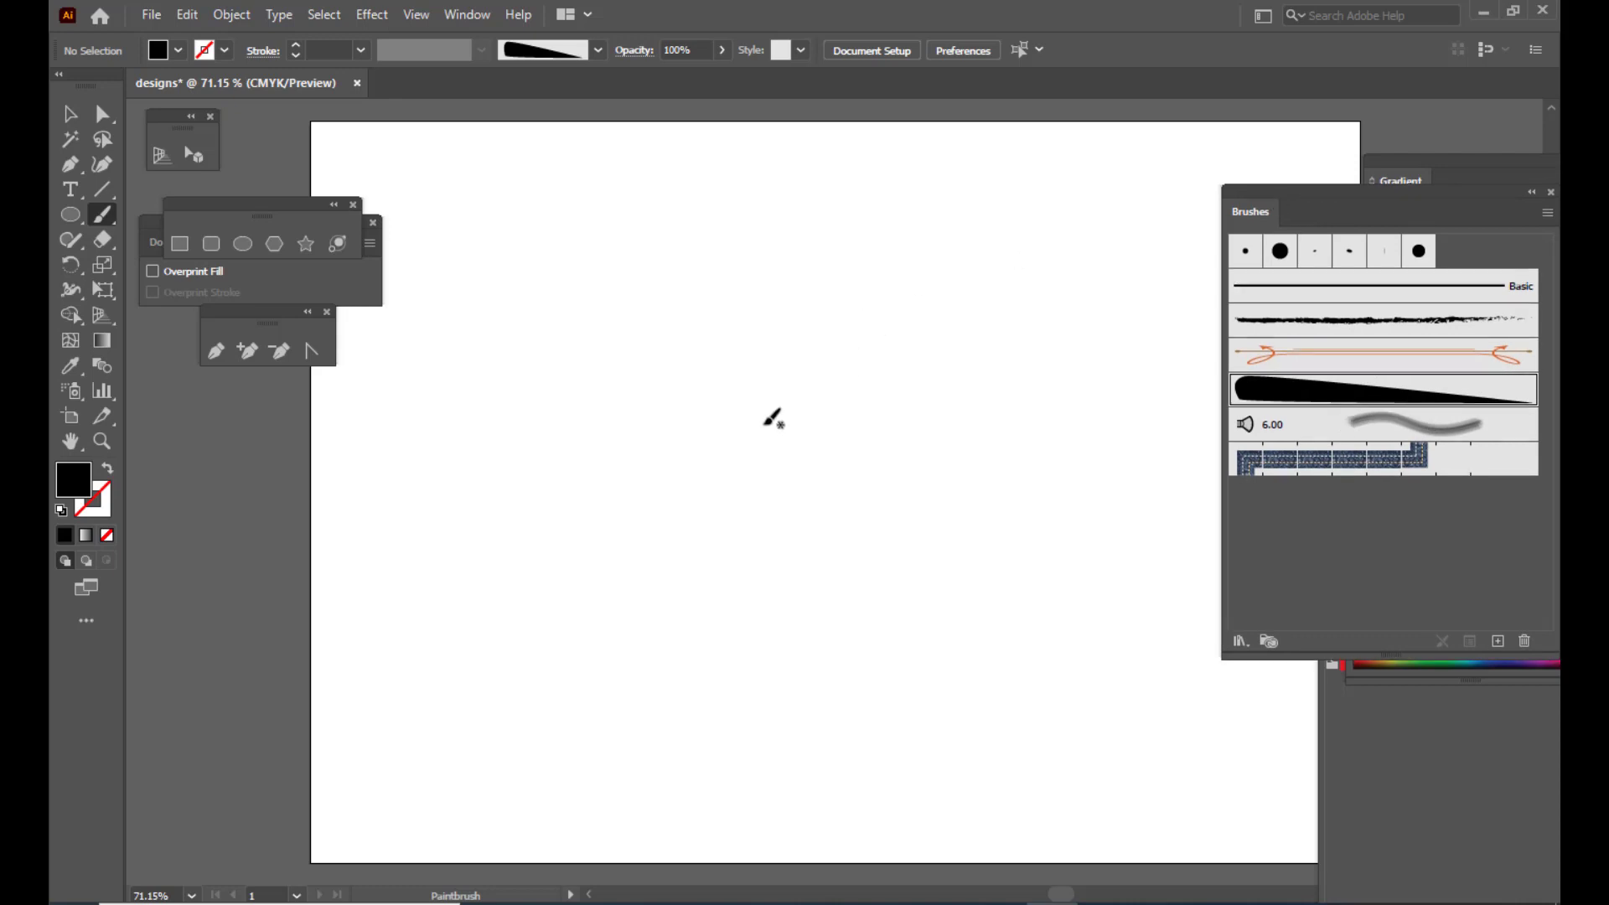
{"action": "left_click_drag", "start_coordinate": [764, 423], "coordinate": [833, 341]}
{"action": "left_click_drag", "start_coordinate": [1142, 321], "coordinate": [1165, 223]}
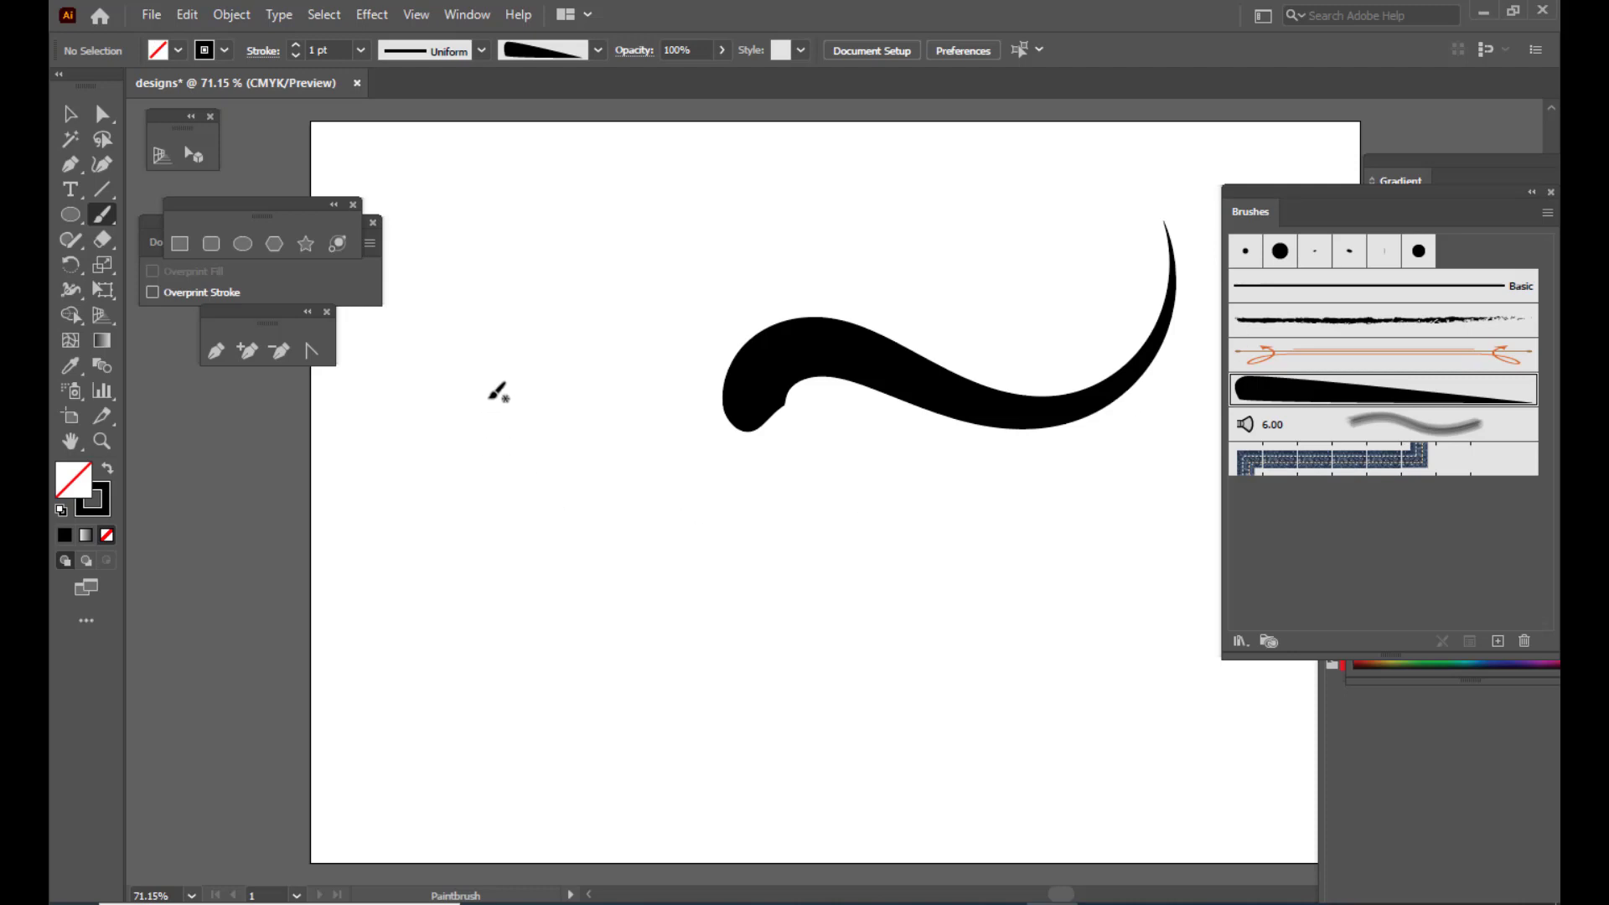
{"action": "mouse_move", "coordinate": [495, 388]}
{"action": "left_mouse_down"}
{"action": "mouse_move", "coordinate": [556, 234]}
{"action": "mouse_move", "coordinate": [605, 264]}
{"action": "left_mouse_up"}
{"action": "key", "text": "ctrl+z"}
Set the S-shaped brush stroke's weight to 0.25 pt
{"action": "left_click", "coordinate": [70, 113]}
{"action": "left_click", "coordinate": [781, 367]}
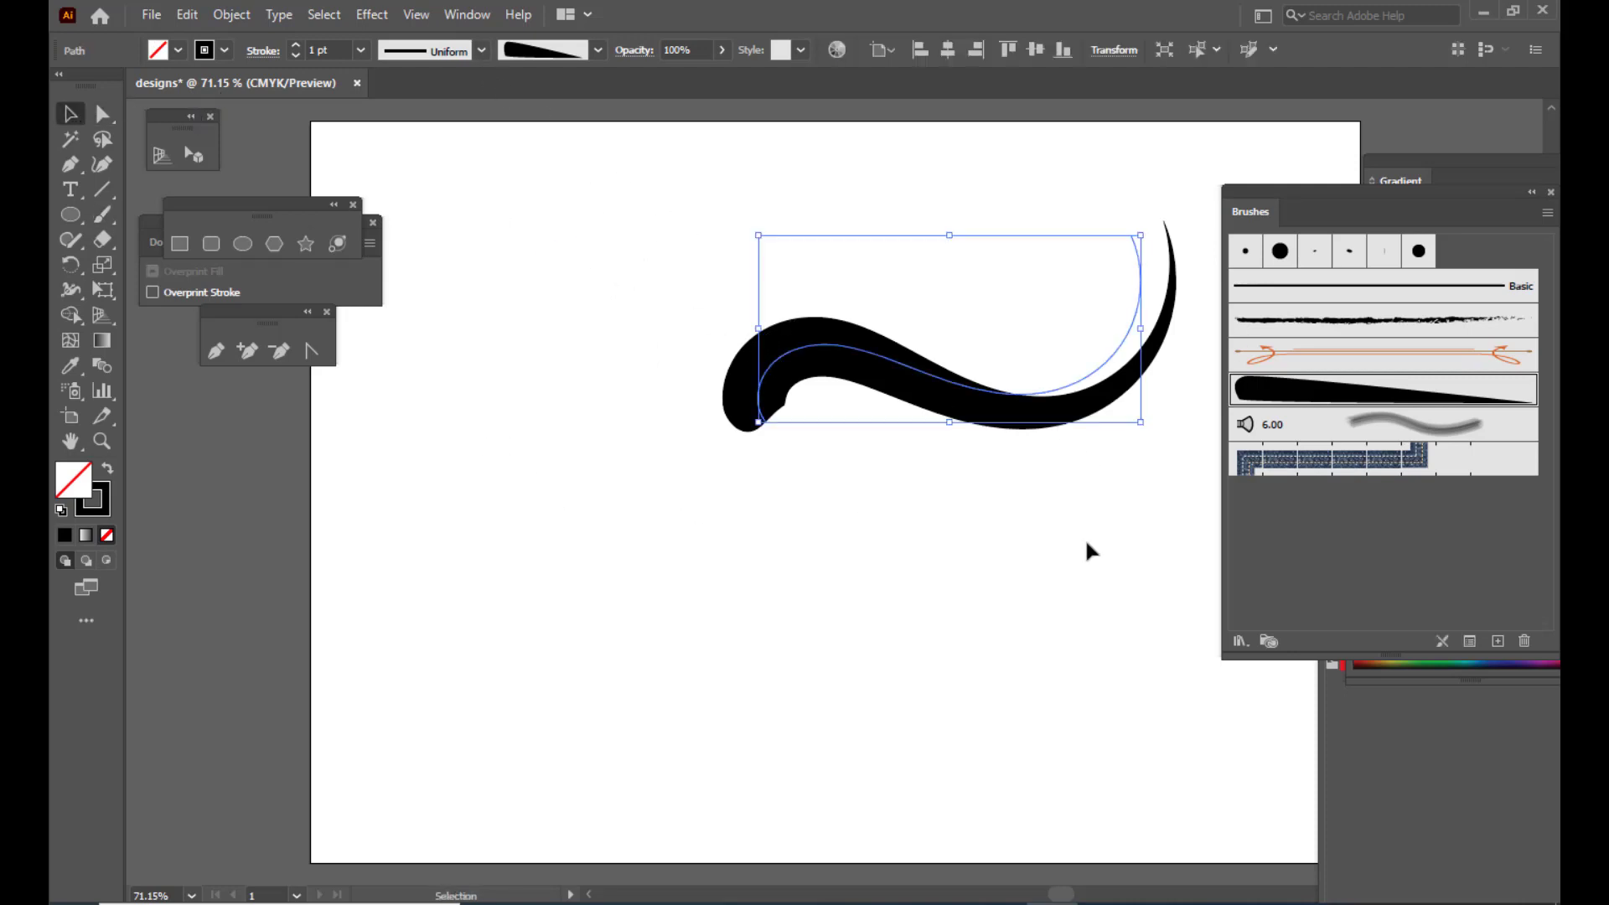
{"action": "left_click", "coordinate": [360, 51]}
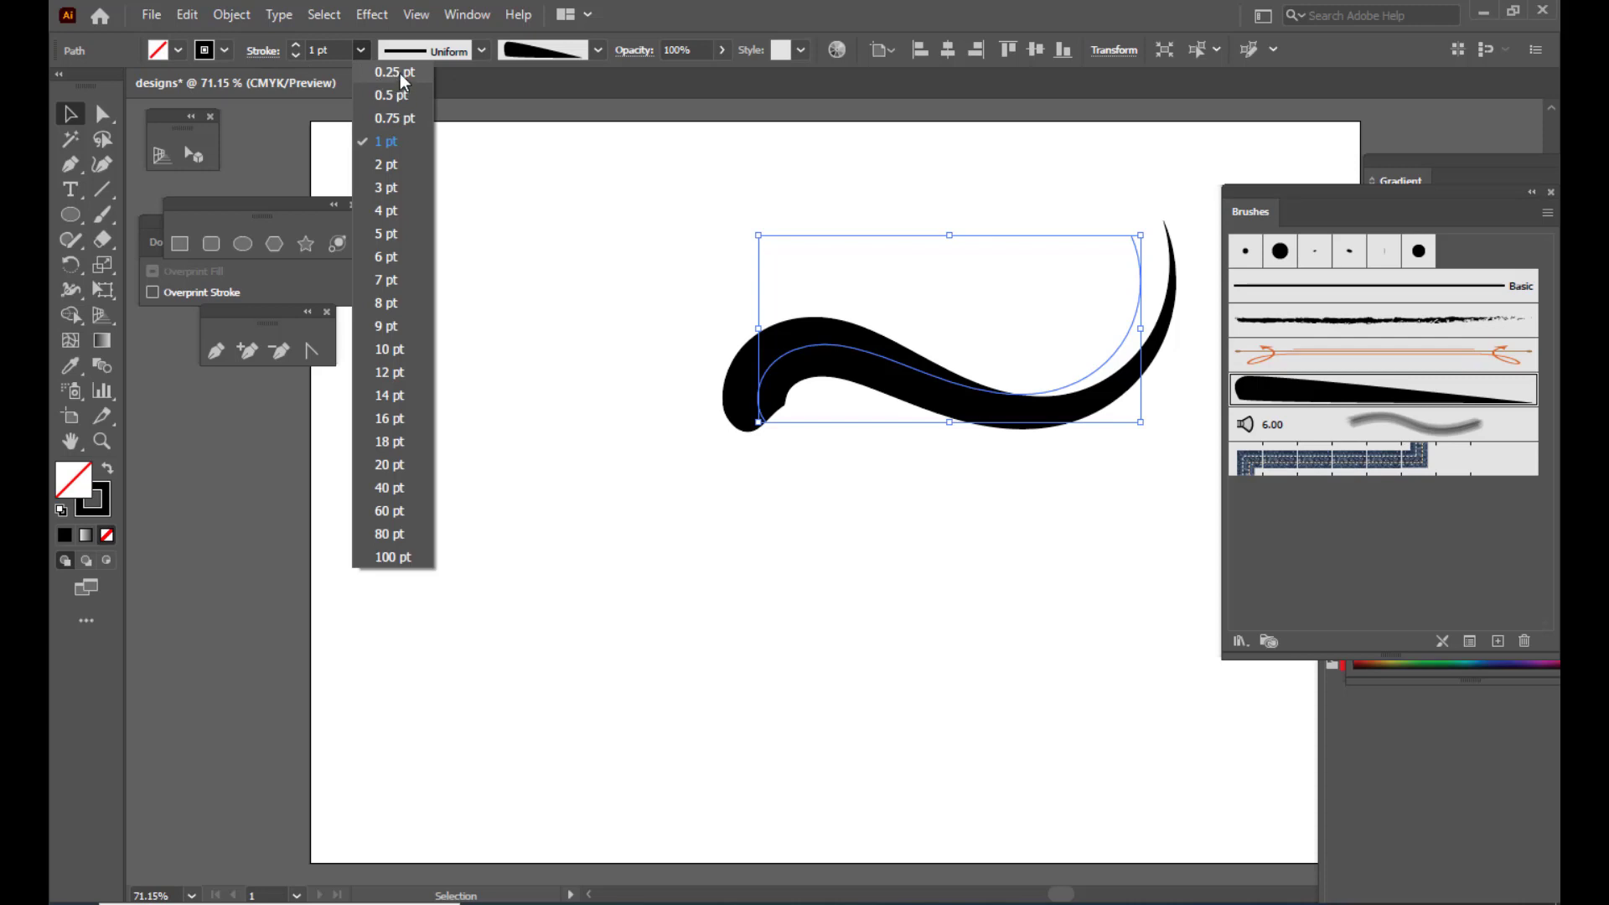
{"action": "left_click", "coordinate": [398, 72]}
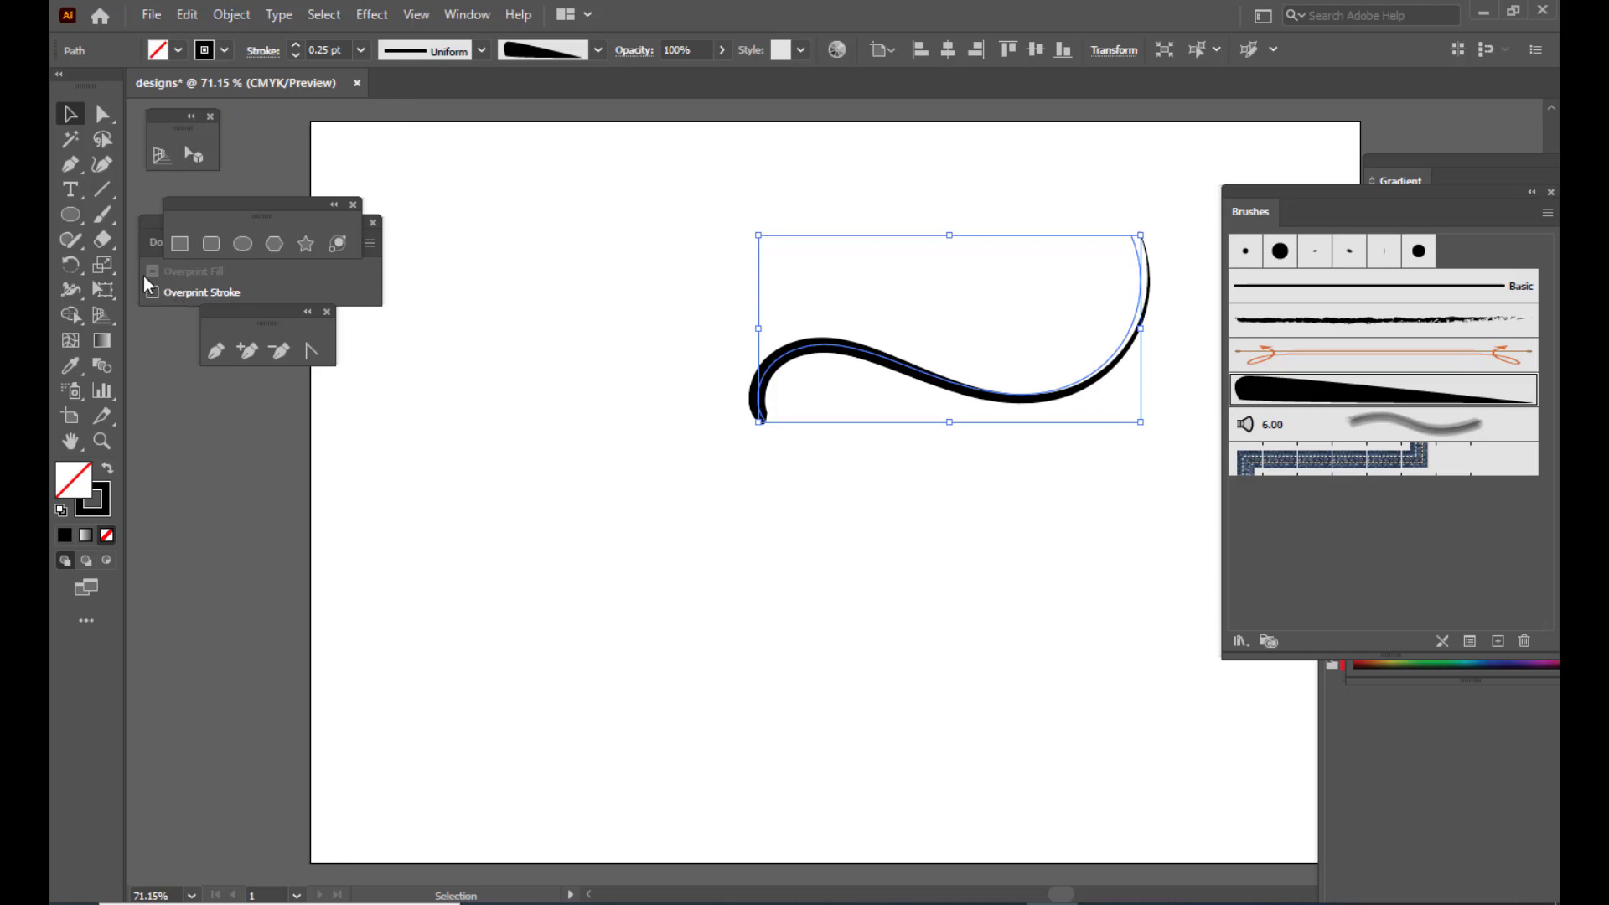
Redraw the S-shaped stroke as a small curl with the Paintbrush and paint five more curled strokes to its right
{"action": "left_click", "coordinate": [107, 216]}
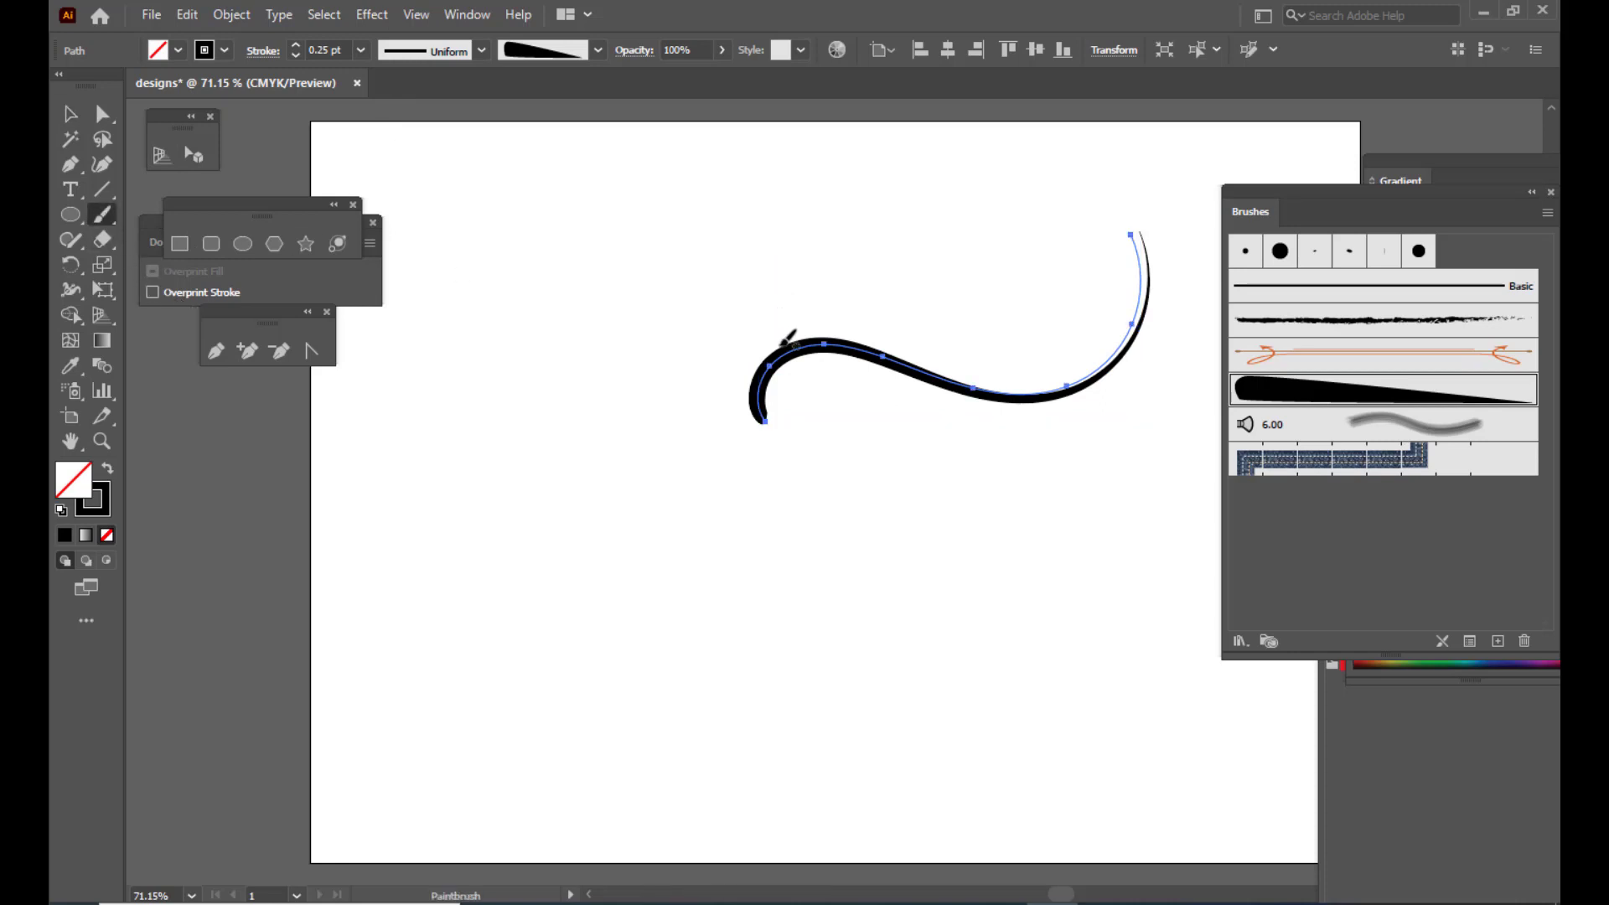
{"action": "mouse_move", "coordinate": [821, 300]}
{"action": "left_mouse_down"}
{"action": "mouse_move", "coordinate": [786, 244]}
{"action": "mouse_move", "coordinate": [838, 285]}
{"action": "left_mouse_up"}
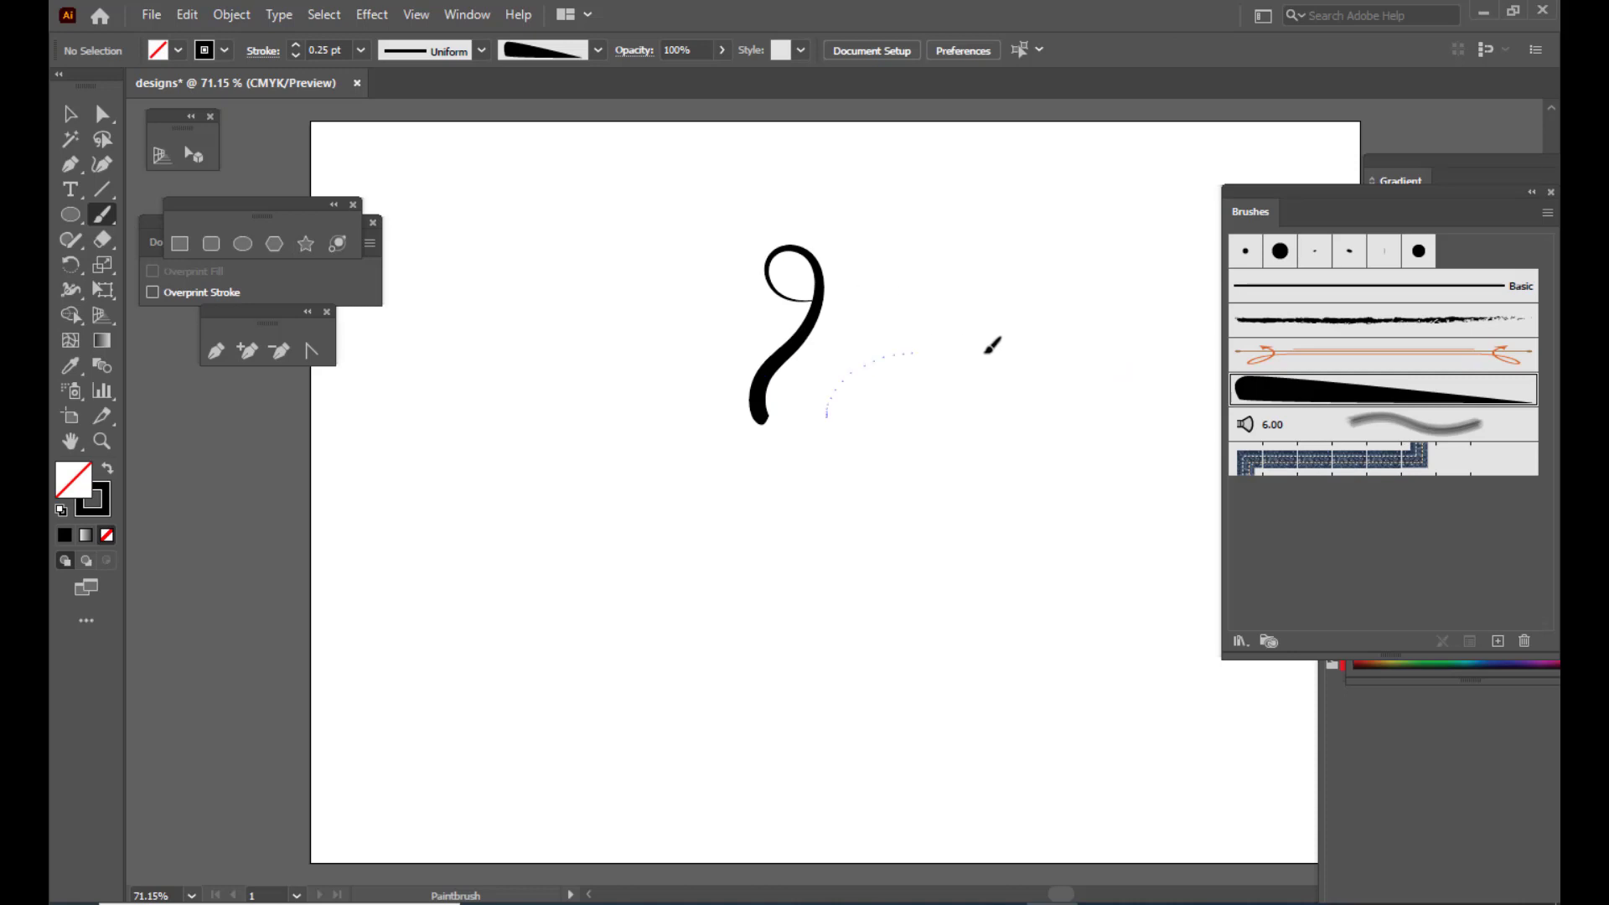
{"action": "mouse_move", "coordinate": [992, 345]}
{"action": "left_mouse_down"}
{"action": "mouse_move", "coordinate": [1074, 282]}
{"action": "mouse_move", "coordinate": [1010, 263]}
{"action": "mouse_move", "coordinate": [991, 300]}
{"action": "left_mouse_up"}
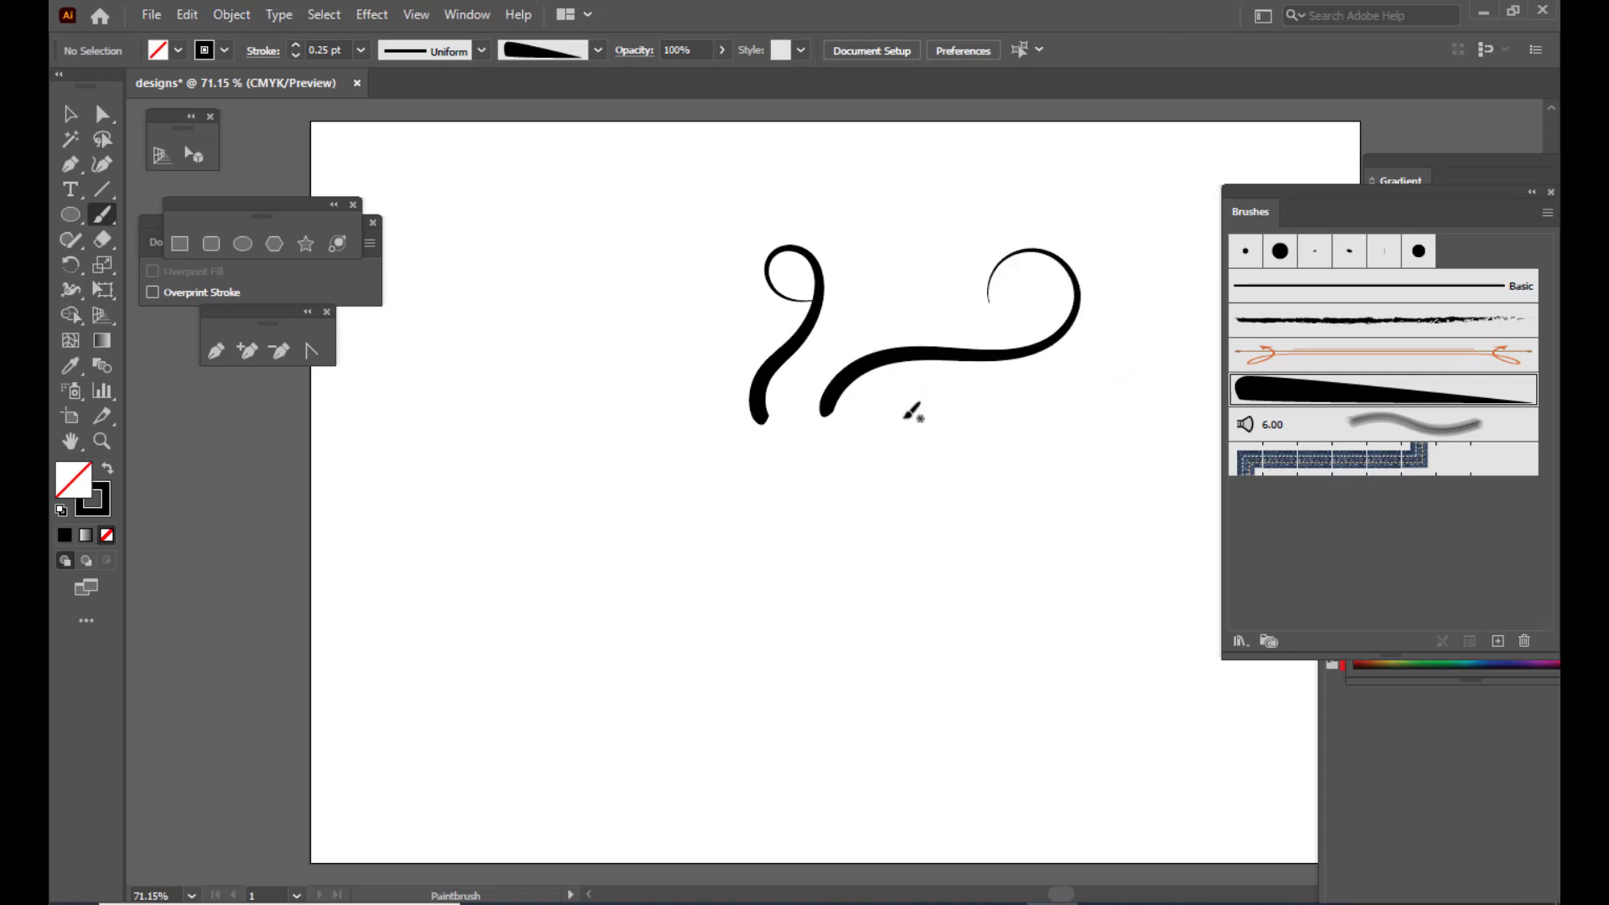
{"action": "mouse_move", "coordinate": [858, 447]}
{"action": "left_mouse_down"}
{"action": "mouse_move", "coordinate": [967, 390]}
{"action": "mouse_move", "coordinate": [979, 480]}
{"action": "left_mouse_up"}
{"action": "left_click_drag", "start_coordinate": [1012, 707], "coordinate": [974, 624]}
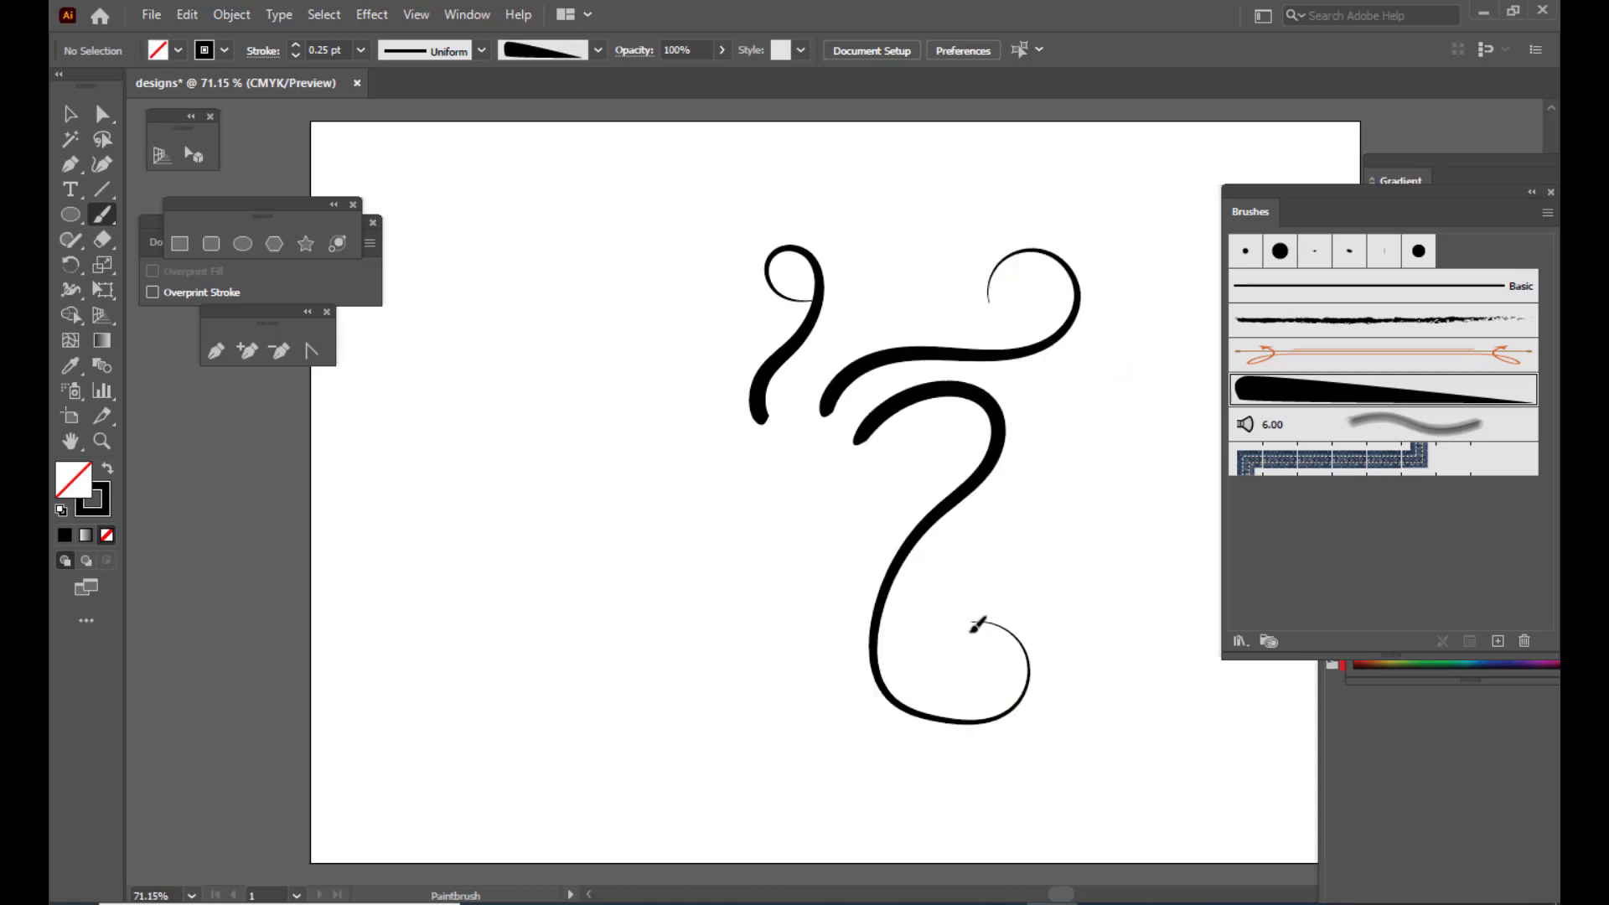
{"action": "left_click_drag", "start_coordinate": [1069, 447], "coordinate": [1070, 446]}
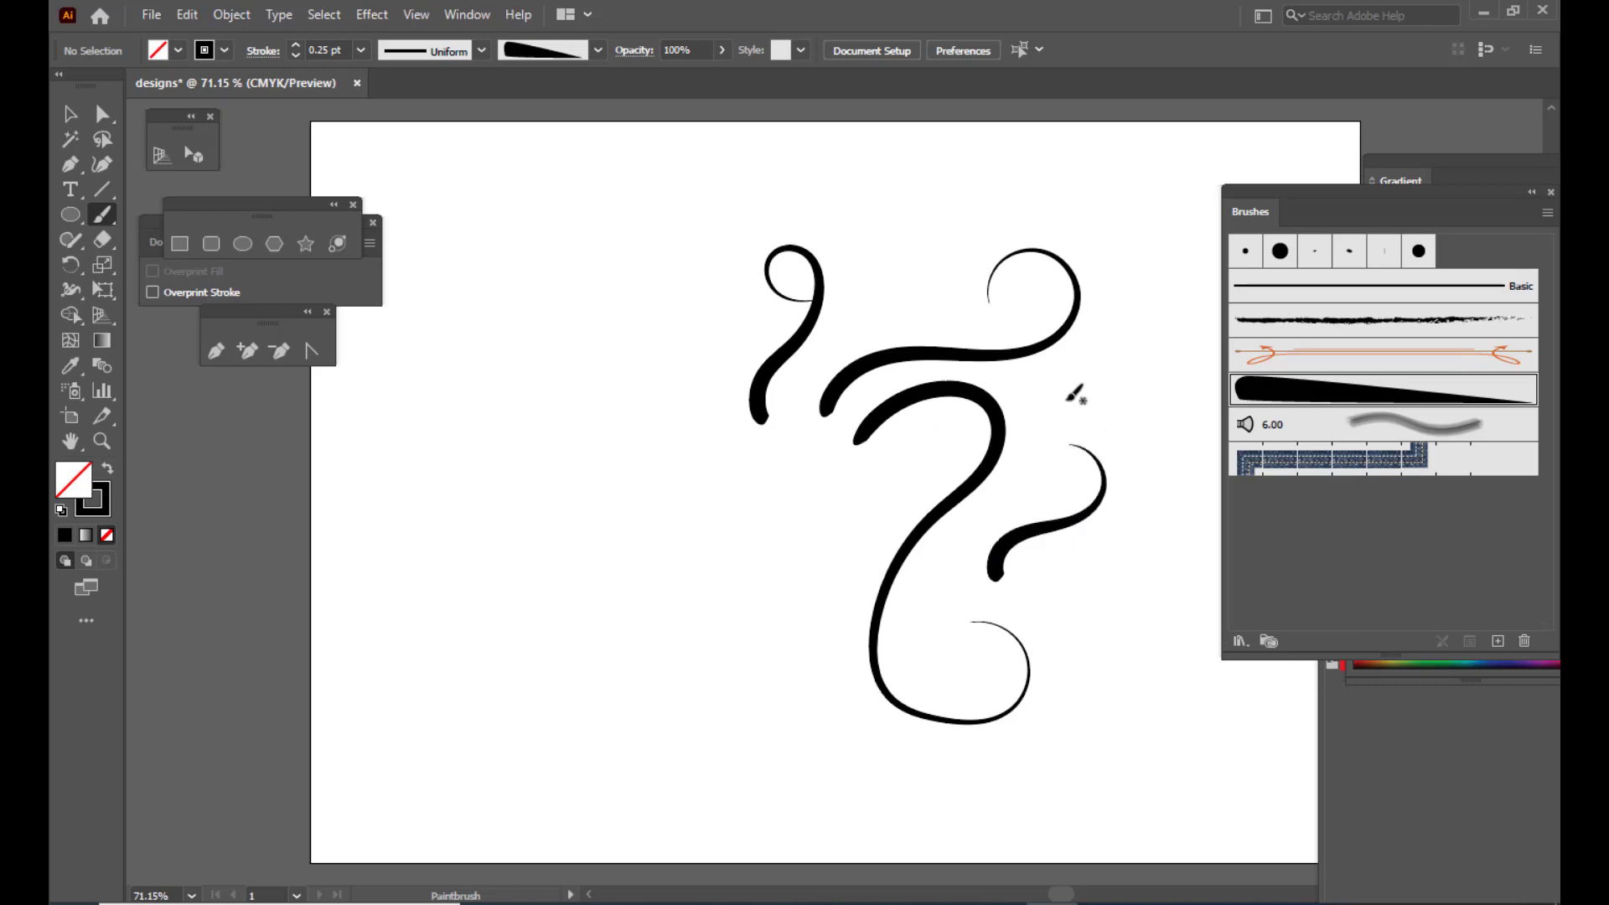
{"action": "mouse_move", "coordinate": [1078, 309]}
{"action": "left_mouse_down"}
{"action": "mouse_move", "coordinate": [1116, 284]}
{"action": "mouse_move", "coordinate": [1102, 244]}
{"action": "mouse_move", "coordinate": [1092, 268]}
{"action": "left_mouse_up"}
{"action": "mouse_move", "coordinate": [1064, 331]}
{"action": "left_mouse_down"}
{"action": "mouse_move", "coordinate": [1057, 414]}
{"action": "mouse_move", "coordinate": [1043, 419]}
{"action": "left_mouse_up"}
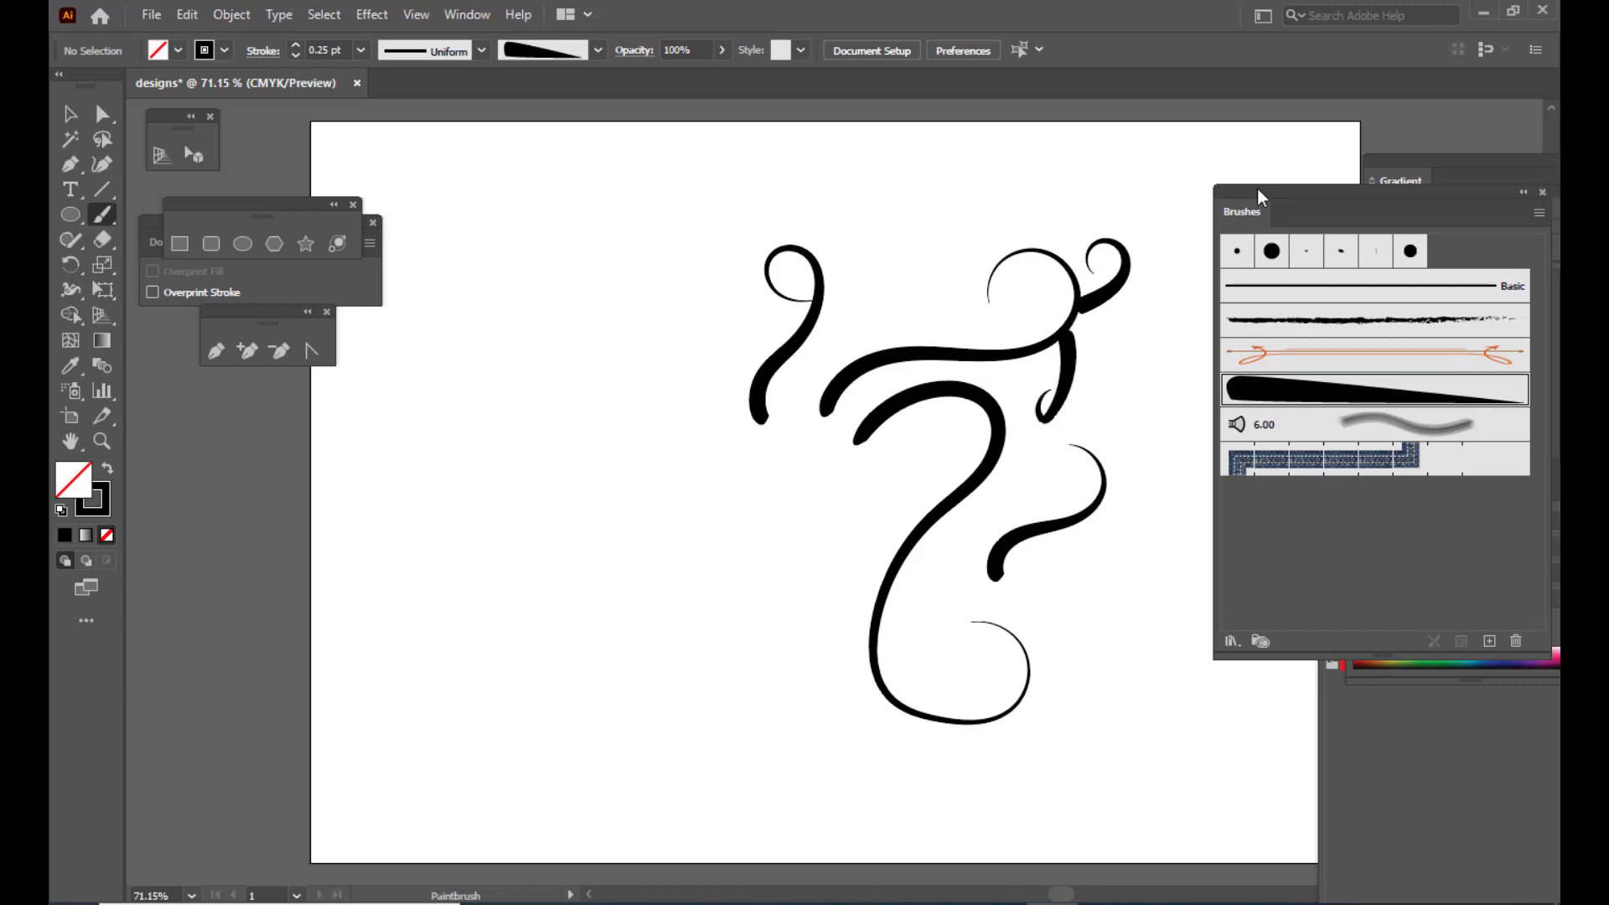
Replace the short downward curl with a wider hooked one and paint two more curled strokes, one on each side of the group
{"action": "left_click_drag", "start_coordinate": [1256, 188], "coordinate": [1344, 179]}
{"action": "key", "text": "ctrl+z"}
{"action": "mouse_move", "coordinate": [1074, 319]}
{"action": "left_mouse_down"}
{"action": "mouse_move", "coordinate": [1099, 341]}
{"action": "mouse_move", "coordinate": [1083, 475]}
{"action": "left_mouse_up"}
{"action": "key", "text": "ctrl+z"}
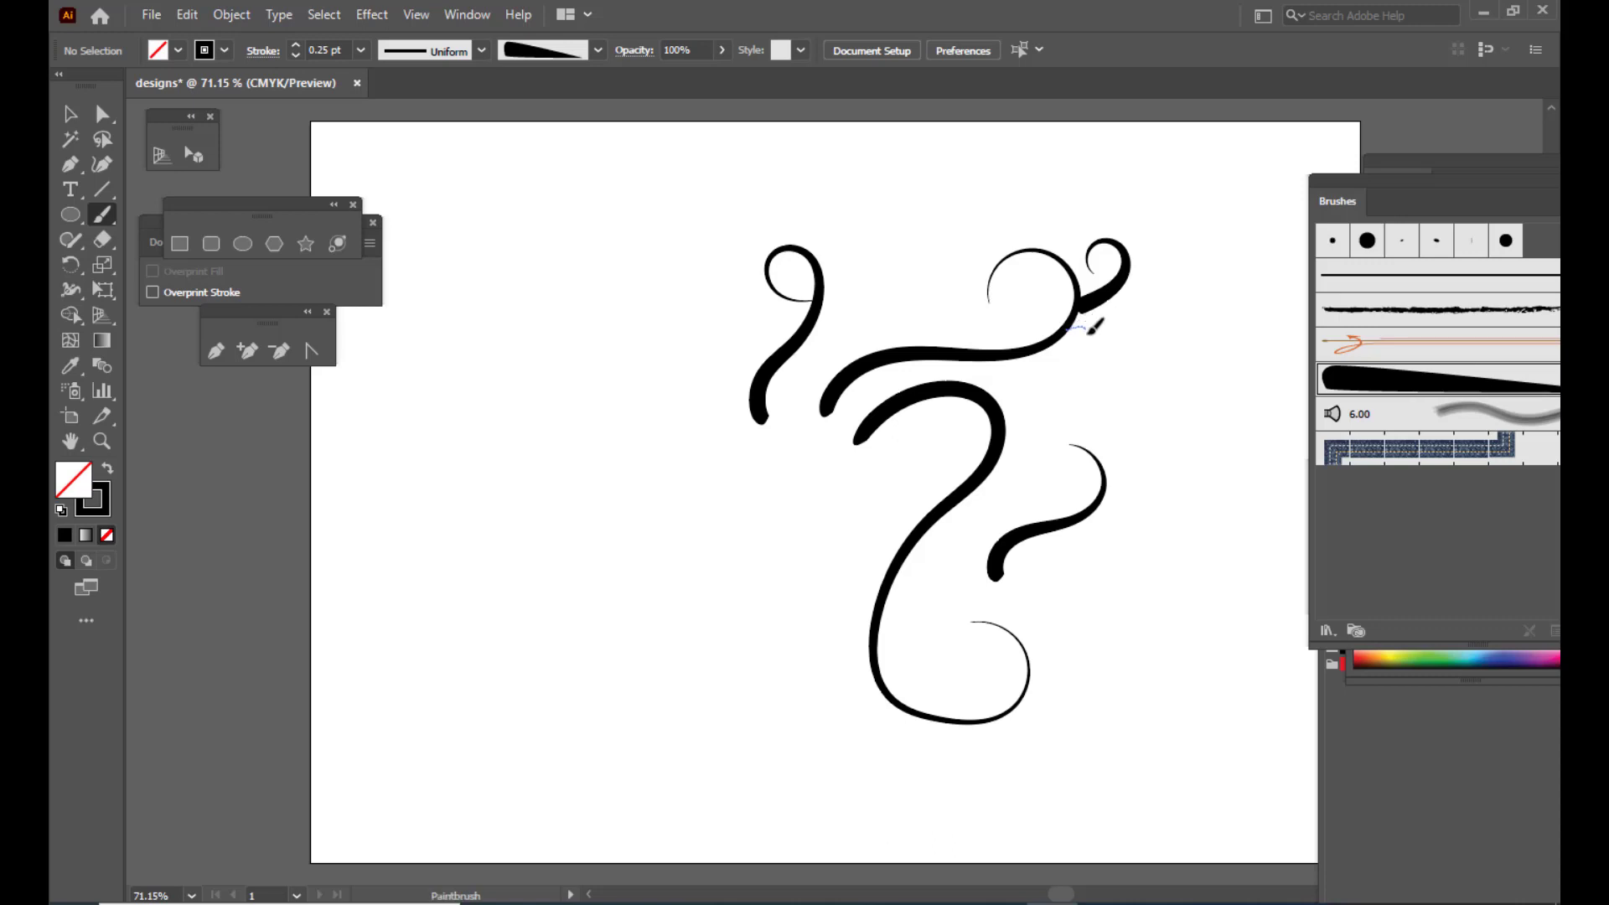
{"action": "mouse_move", "coordinate": [1094, 327]}
{"action": "left_mouse_down"}
{"action": "mouse_move", "coordinate": [1075, 373]}
{"action": "mouse_move", "coordinate": [1090, 414]}
{"action": "mouse_move", "coordinate": [1106, 384]}
{"action": "left_mouse_up"}
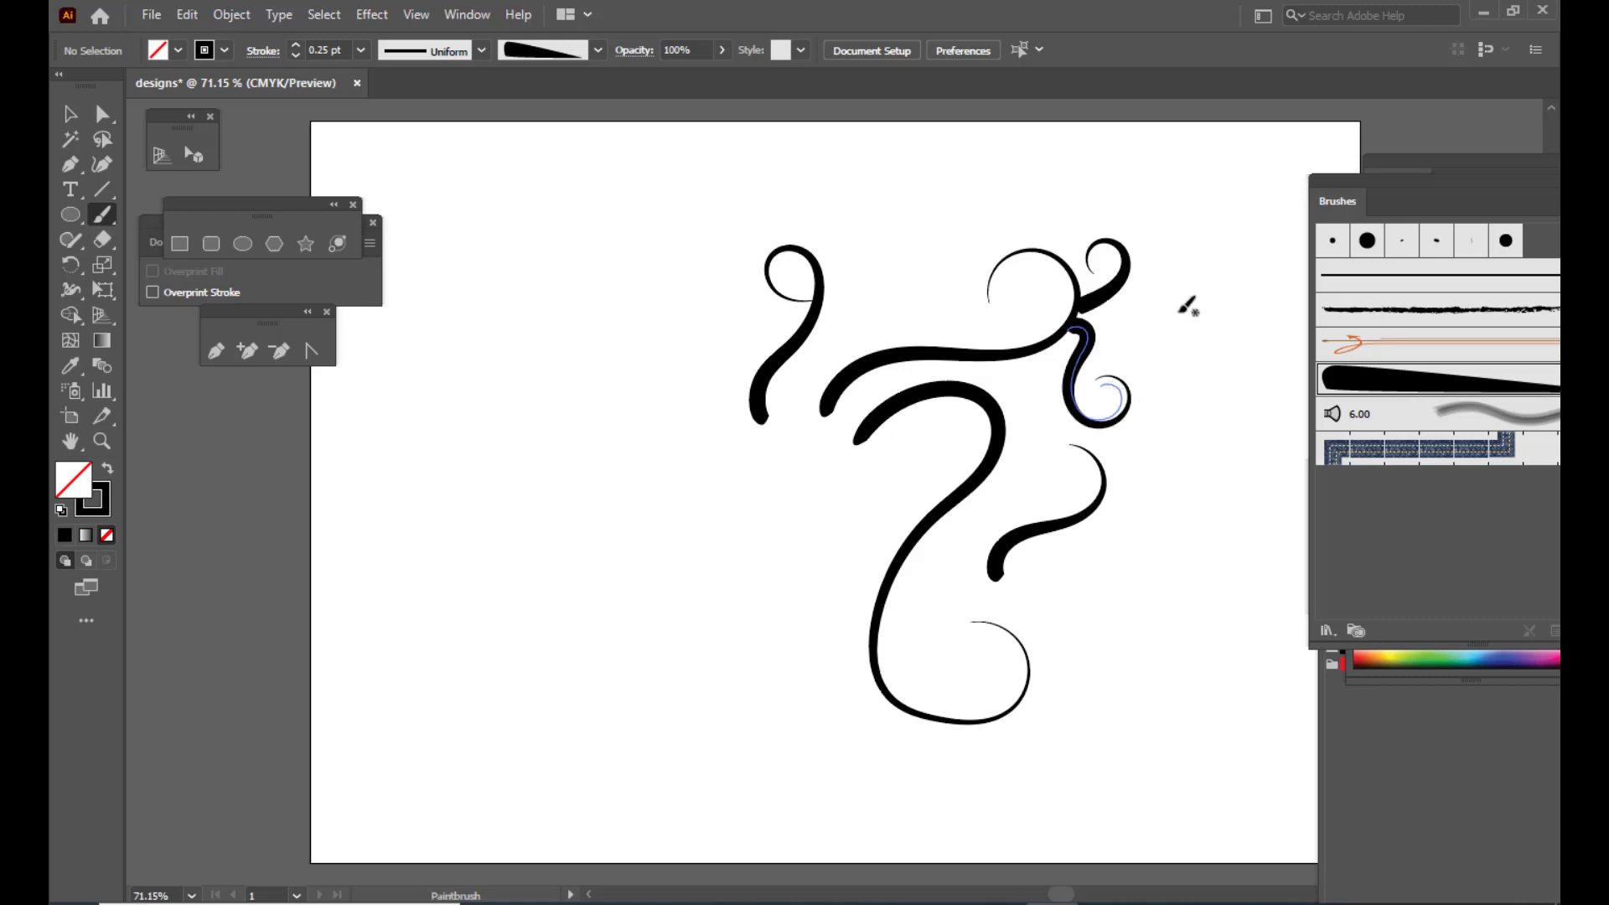
{"action": "mouse_move", "coordinate": [1198, 437]}
{"action": "left_mouse_down"}
{"action": "mouse_move", "coordinate": [1229, 314]}
{"action": "mouse_move", "coordinate": [1183, 286]}
{"action": "mouse_move", "coordinate": [1144, 317]}
{"action": "mouse_move", "coordinate": [1188, 323]}
{"action": "left_mouse_up"}
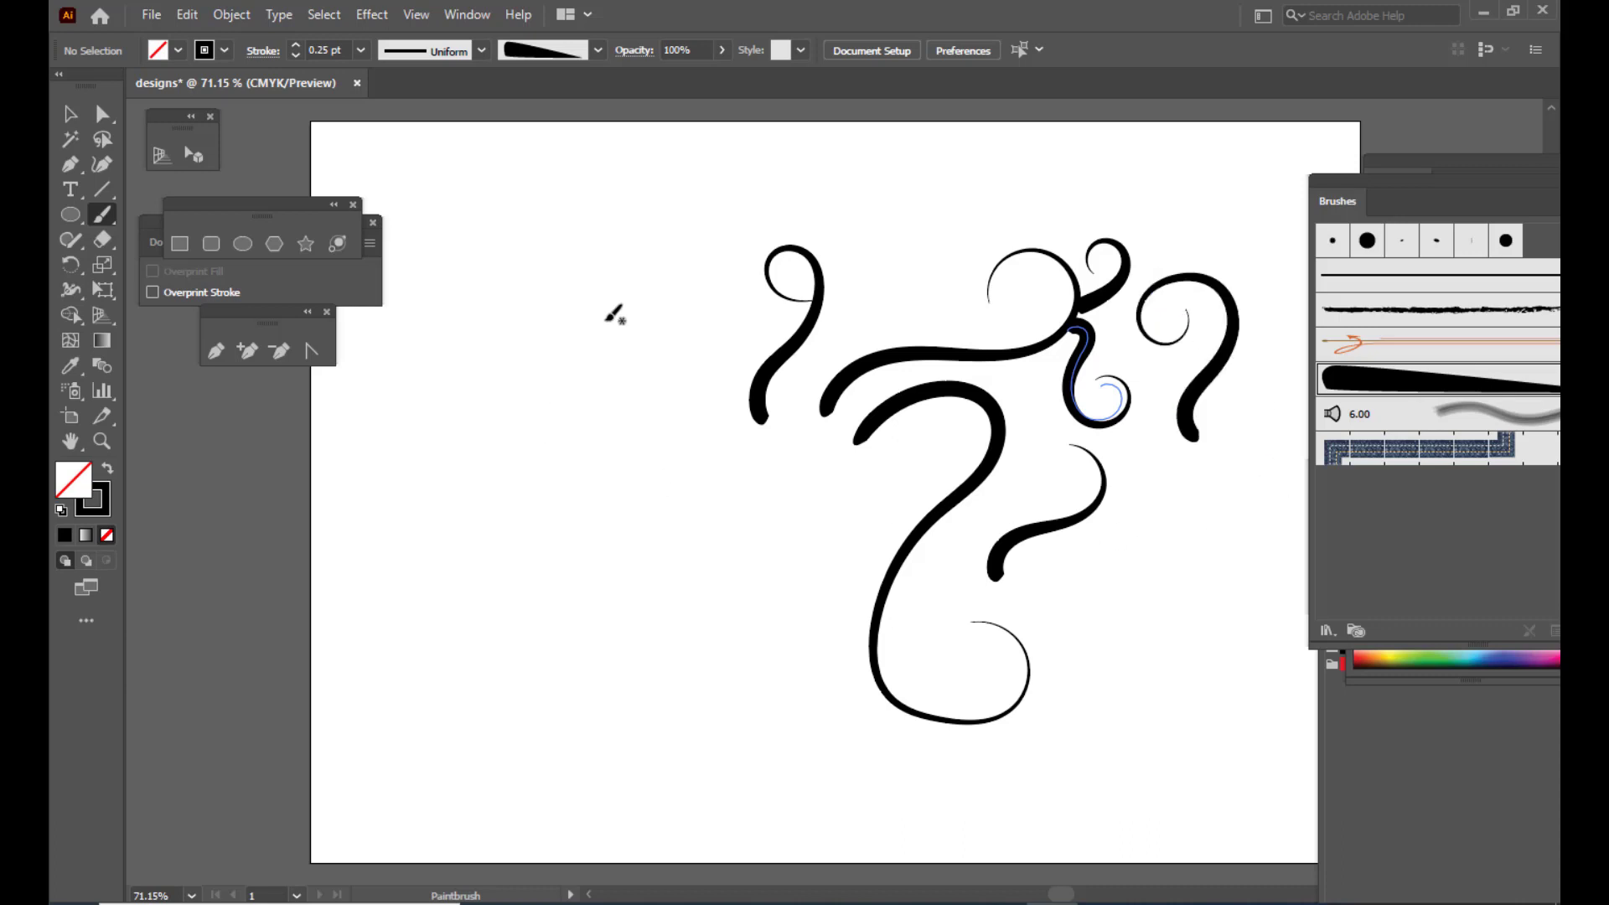
{"action": "mouse_move", "coordinate": [623, 318]}
{"action": "left_mouse_down"}
{"action": "mouse_move", "coordinate": [630, 286]}
{"action": "mouse_move", "coordinate": [634, 349]}
{"action": "mouse_move", "coordinate": [603, 375]}
{"action": "mouse_move", "coordinate": [607, 468]}
{"action": "mouse_move", "coordinate": [644, 476]}
{"action": "mouse_move", "coordinate": [672, 441]}
{"action": "mouse_move", "coordinate": [623, 397]}
{"action": "left_mouse_up"}
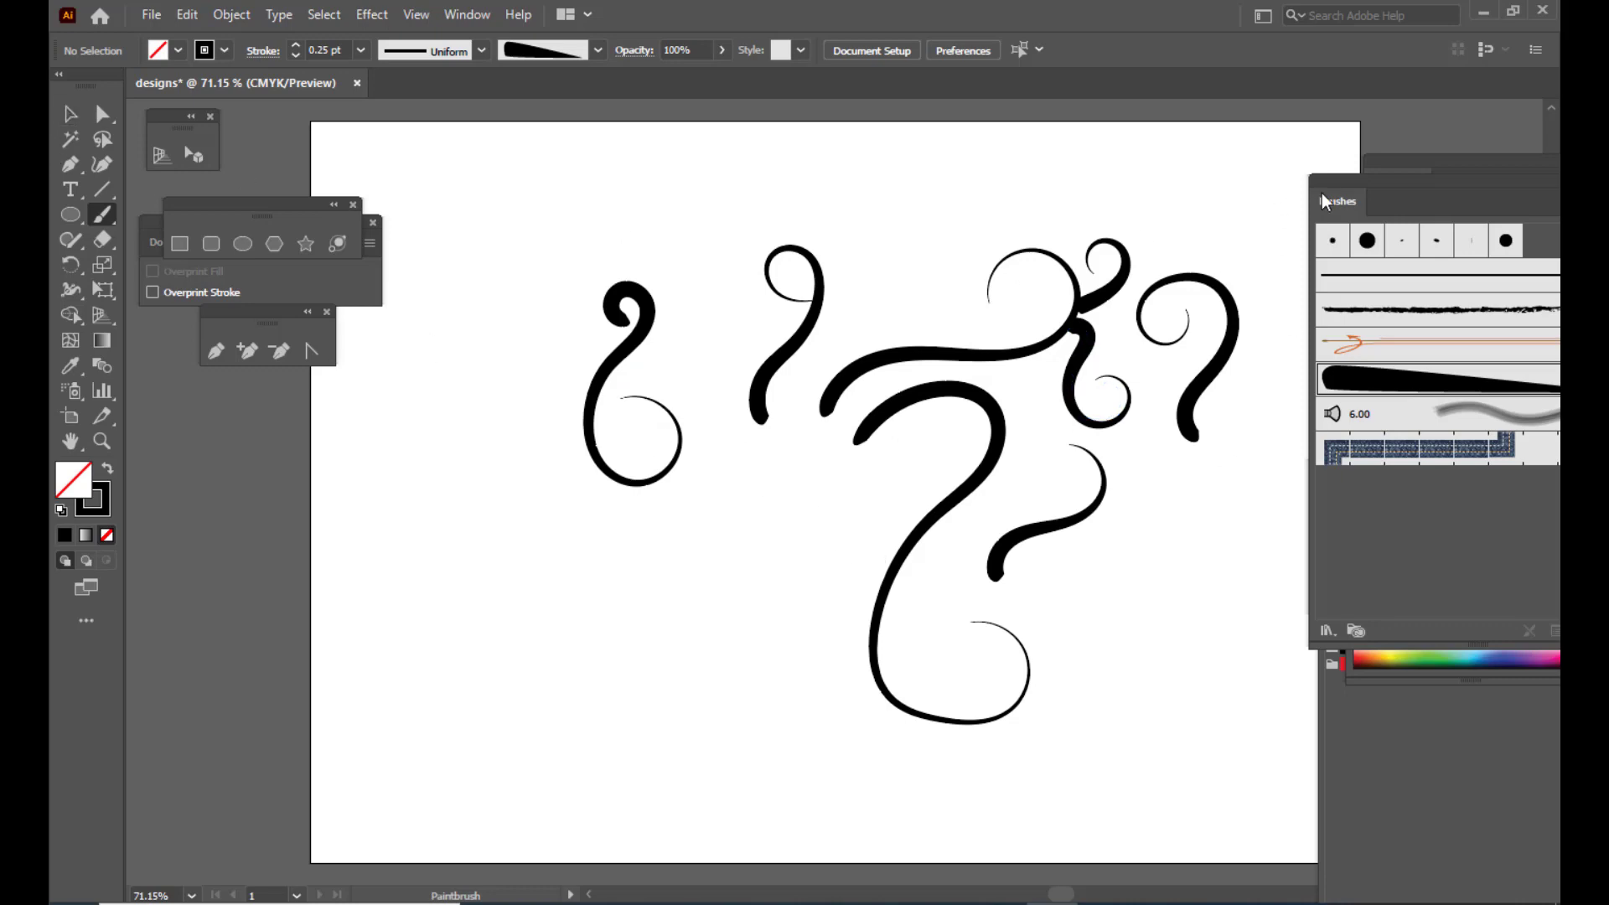
Undo all the painted strokes and the earlier deletion to bring back the original tapered shape
{"action": "left_click_drag", "start_coordinate": [1331, 181], "coordinate": [1269, 187]}
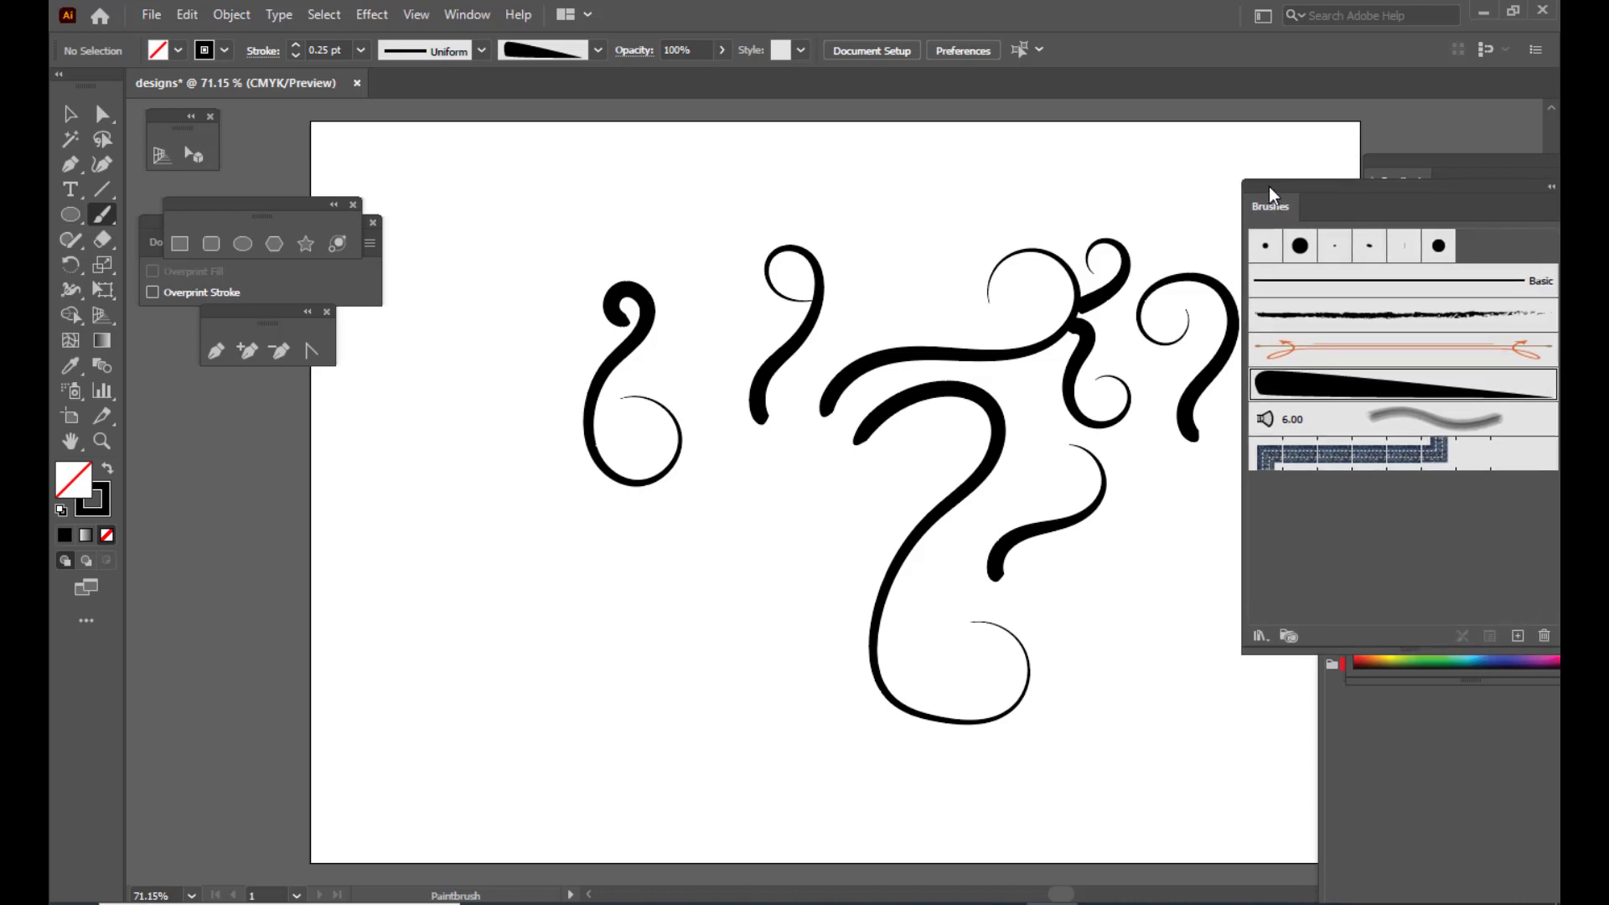
{"action": "key", "text": "ctrl+z"}
{"action": "key", "text": "ctrl+z"}
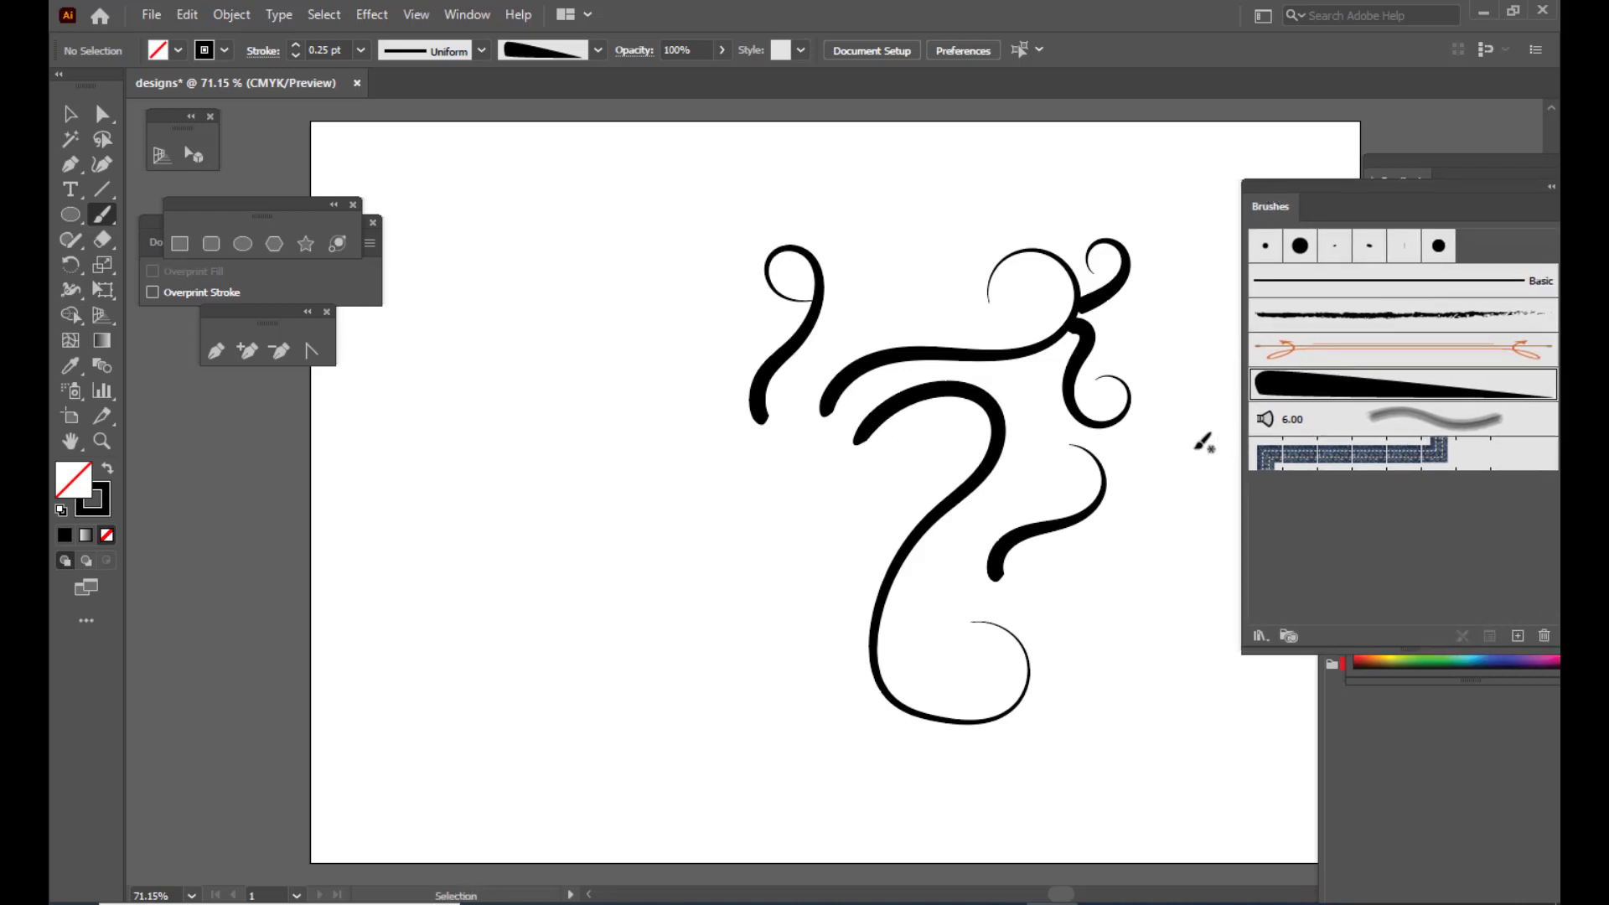
{"action": "key", "text": "ctrl+z"}
{"action": "key", "text": "ctrl+z"}
{"action": "key", "text": "ctrl+z"}
{"action": "key", "text": "ctrl+z"}
{"action": "key", "text": "ctrl+z"}
{"action": "key", "text": "ctrl+z"}
{"action": "key", "text": "ctrl+z"}
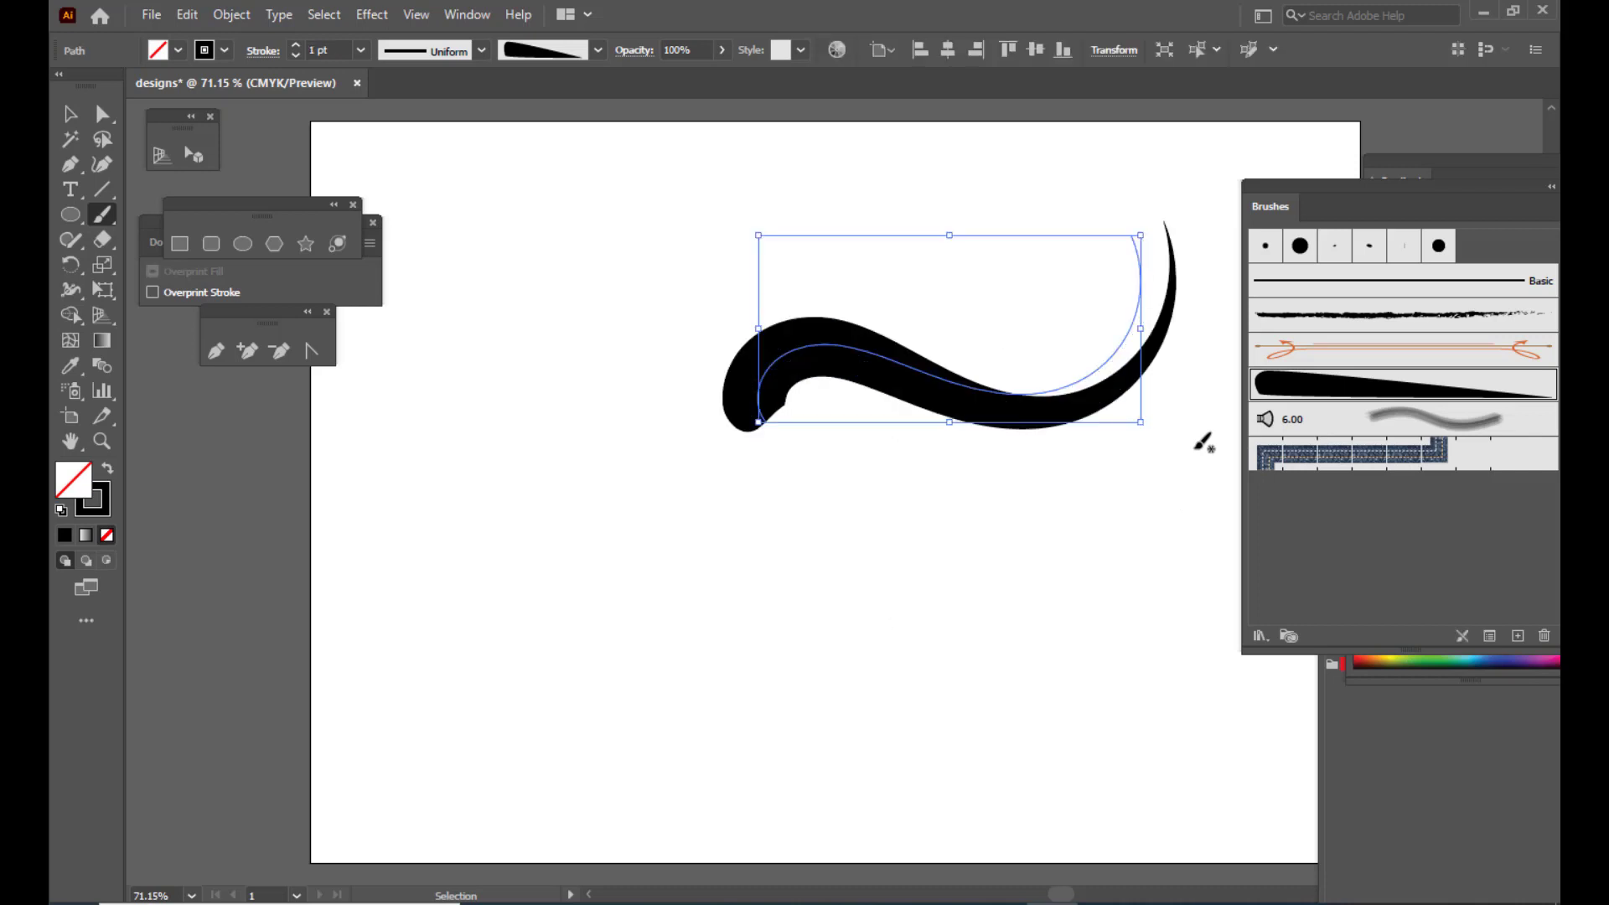
Scale the tapered shape down to fit within the artboard and place it in the upper middle
{"action": "key", "text": "v"}
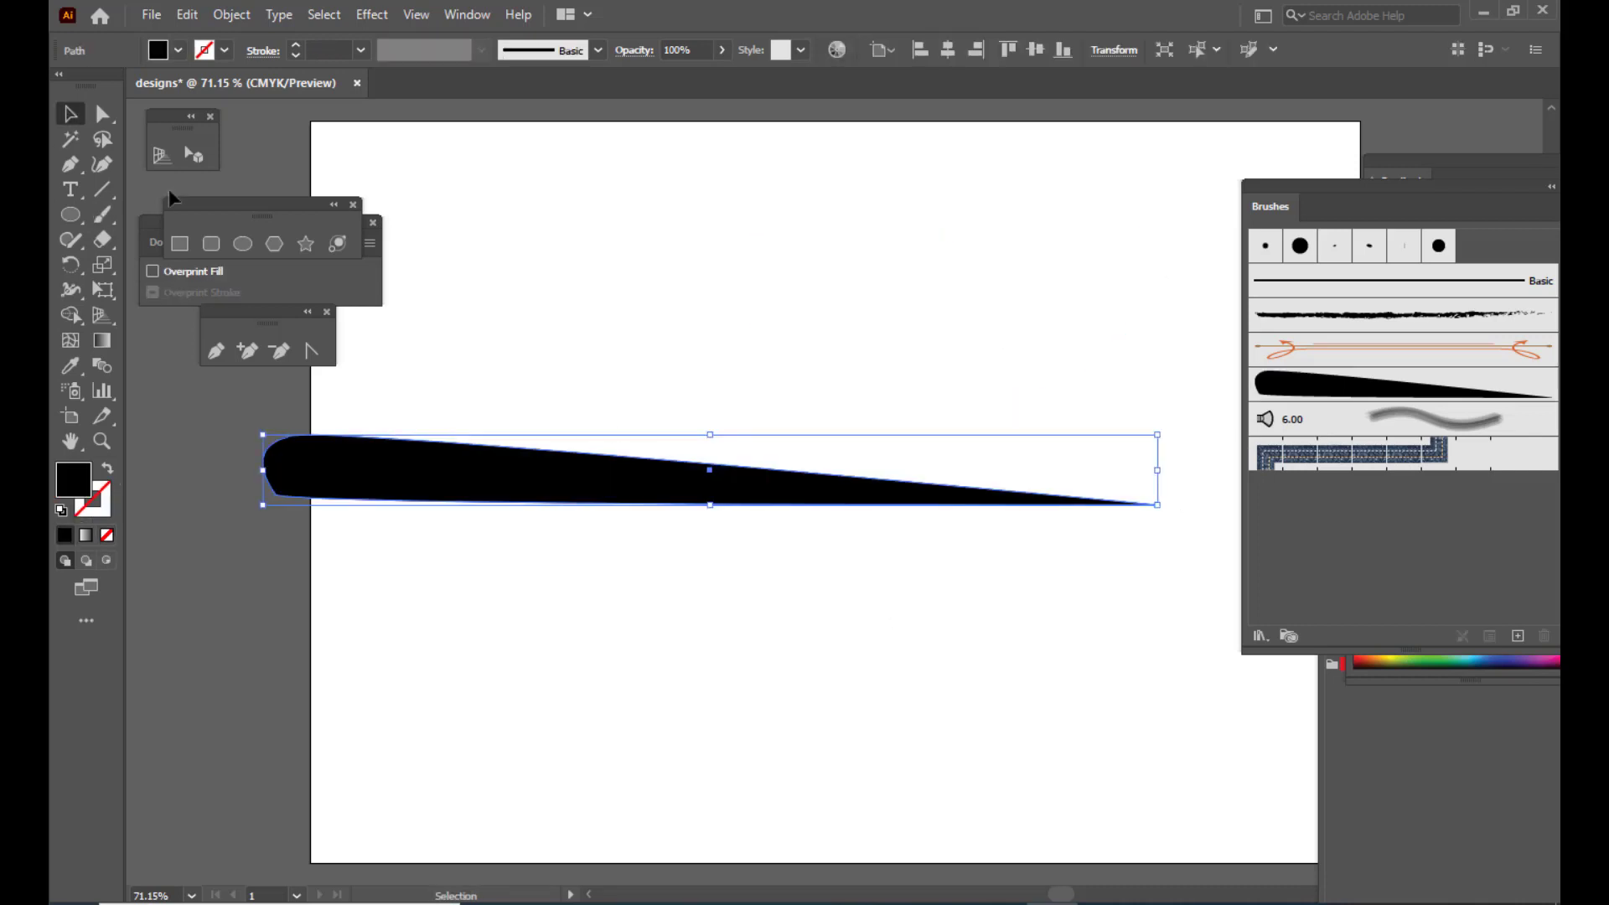
{"action": "left_click_drag", "start_coordinate": [610, 486], "coordinate": [640, 538]}
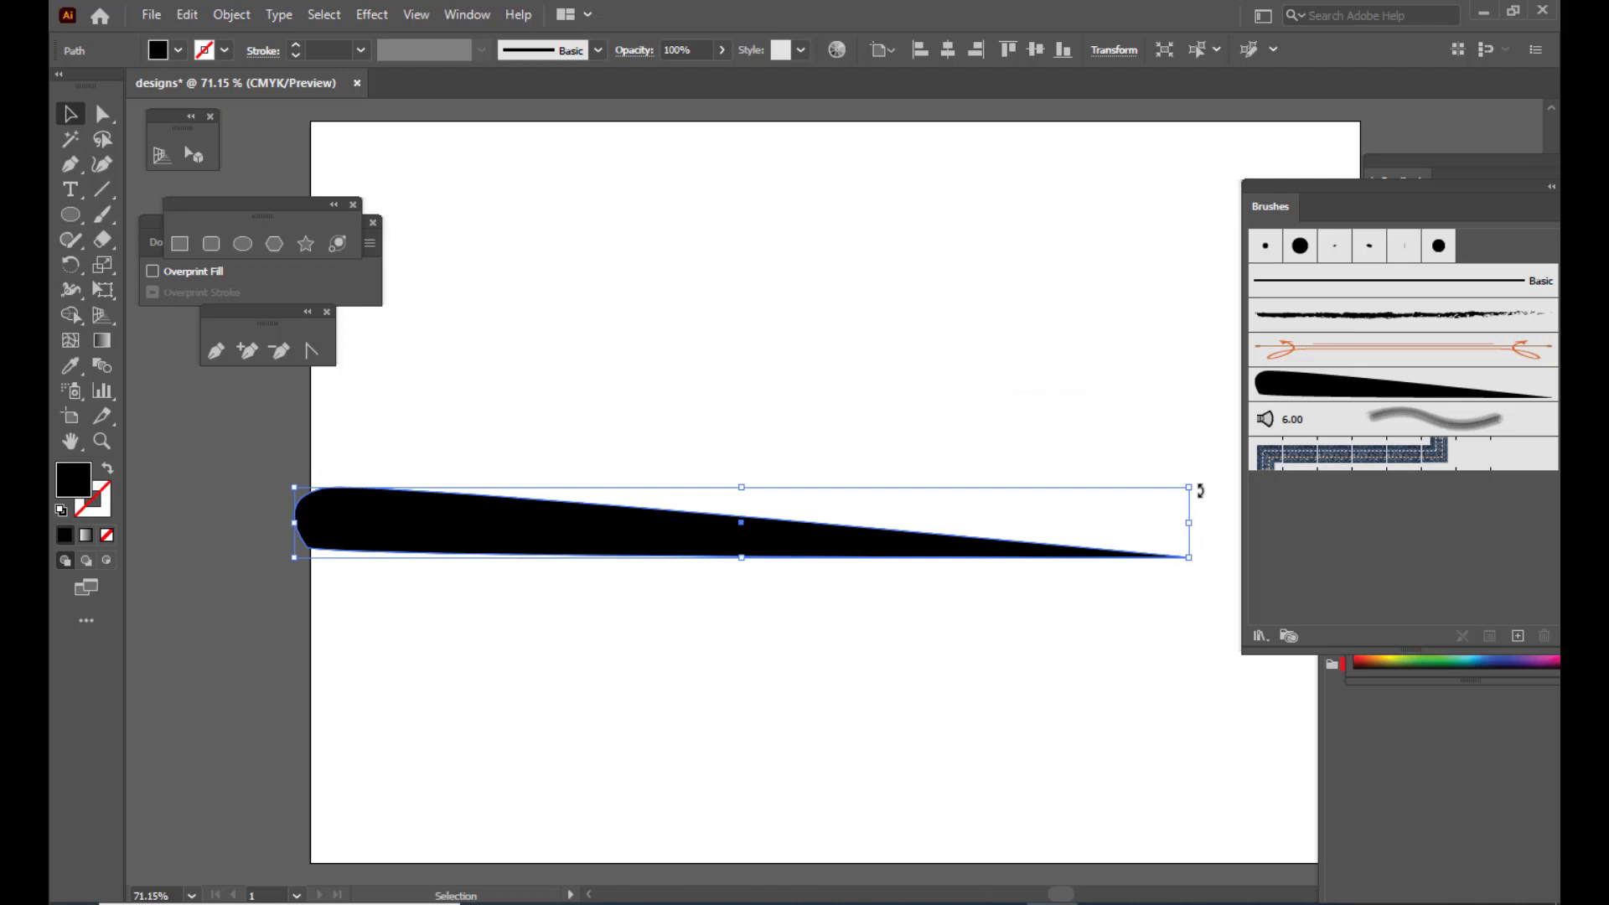
{"action": "left_click_drag", "start_coordinate": [1190, 483], "coordinate": [948, 506]}
{"action": "left_click_drag", "start_coordinate": [651, 546], "coordinate": [747, 397]}
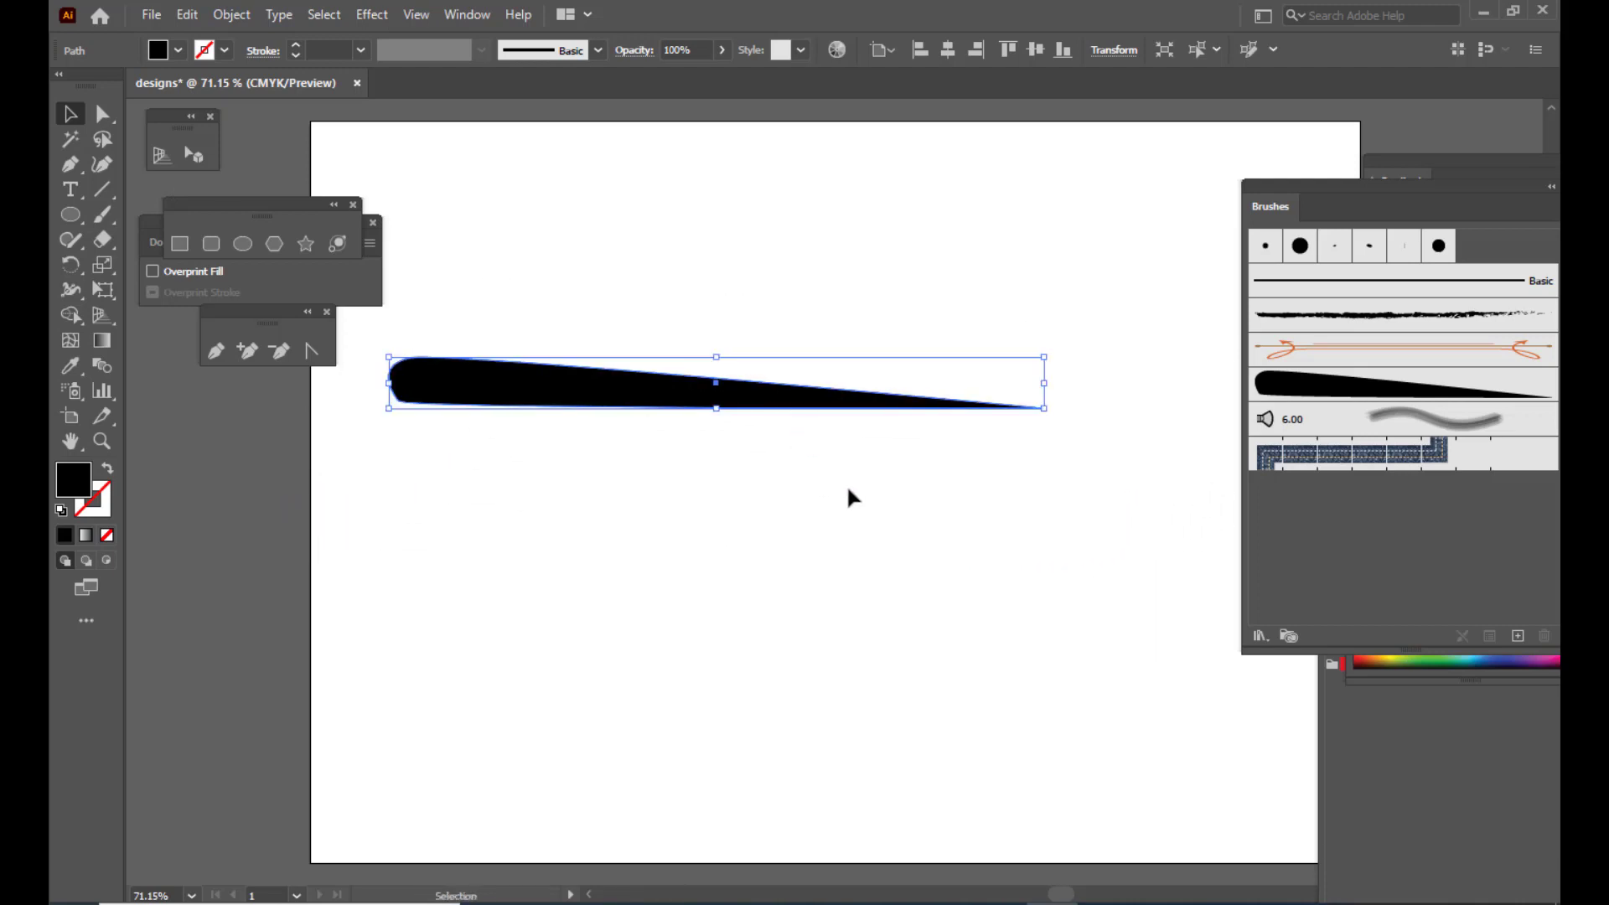
{"action": "left_click", "coordinate": [842, 482]}
{"action": "left_click", "coordinate": [645, 402]}
{"action": "left_click_drag", "start_coordinate": [645, 402], "coordinate": [718, 411]}
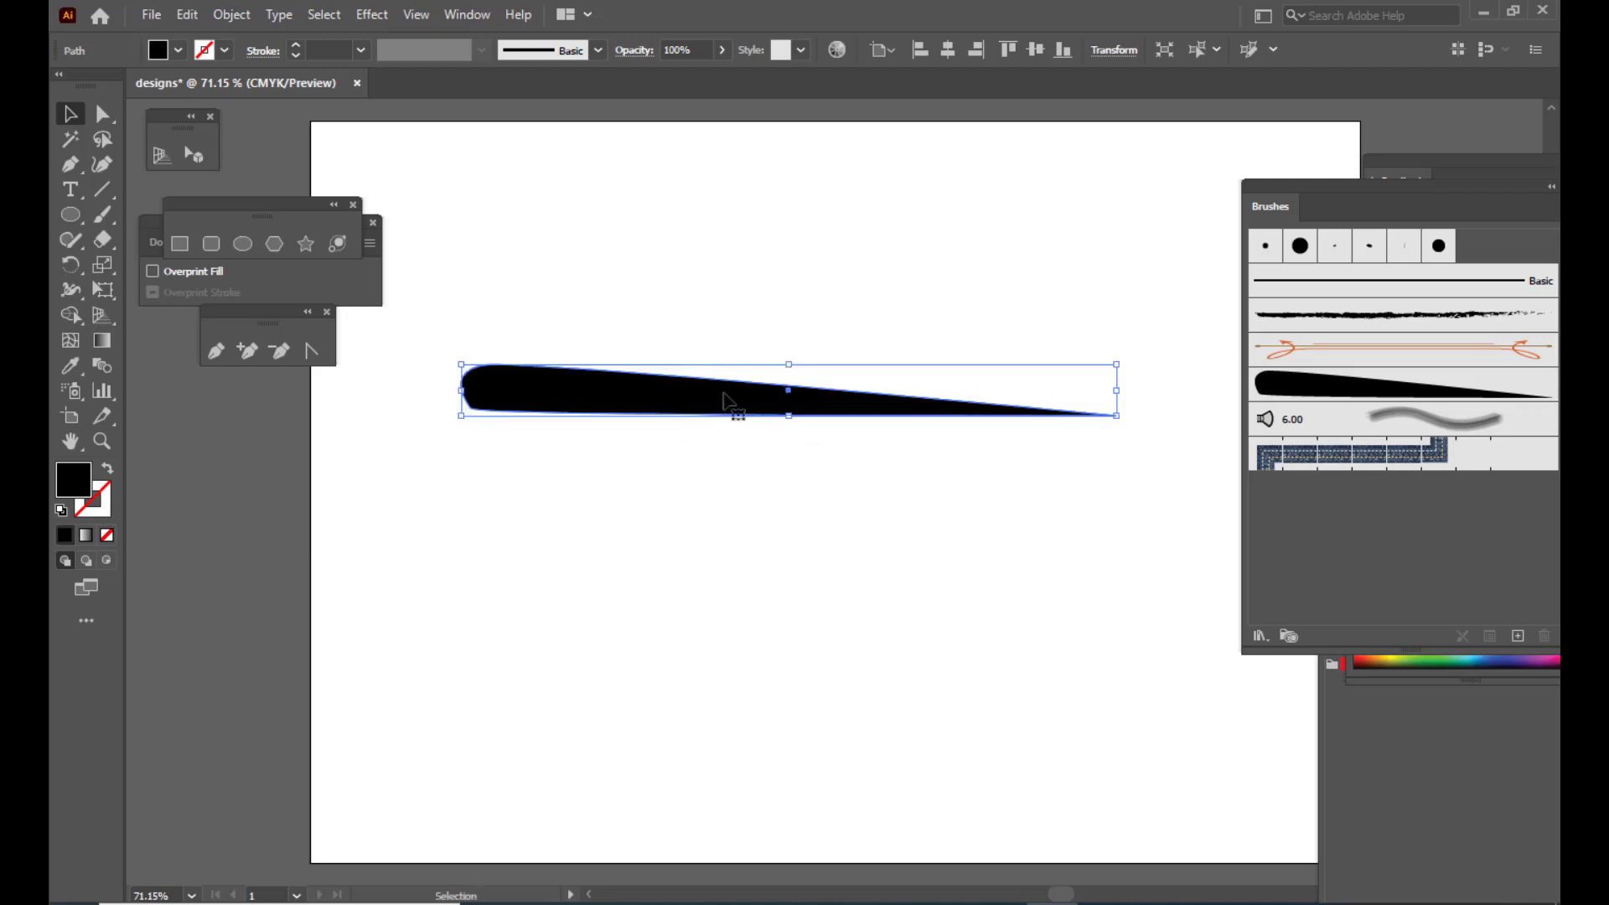
Duplicate the tapered shape directly below the original and reflect the copy so its pointed end faces left
{"action": "left_click_drag", "start_coordinate": [725, 414], "coordinate": [718, 527]}
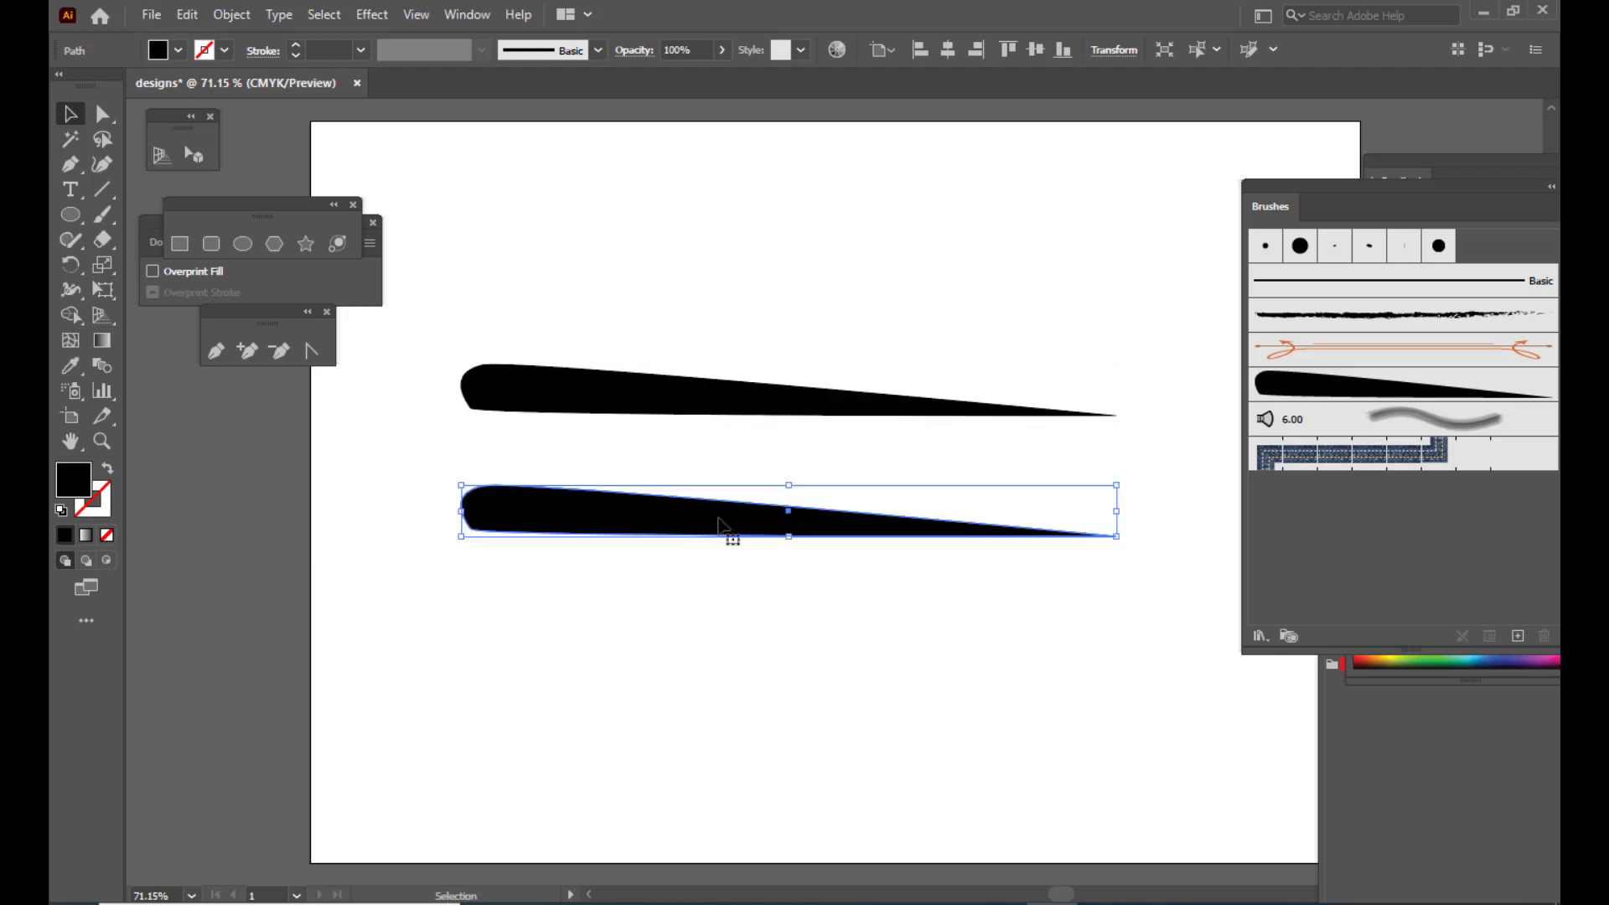
{"action": "right_click", "coordinate": [719, 524]}
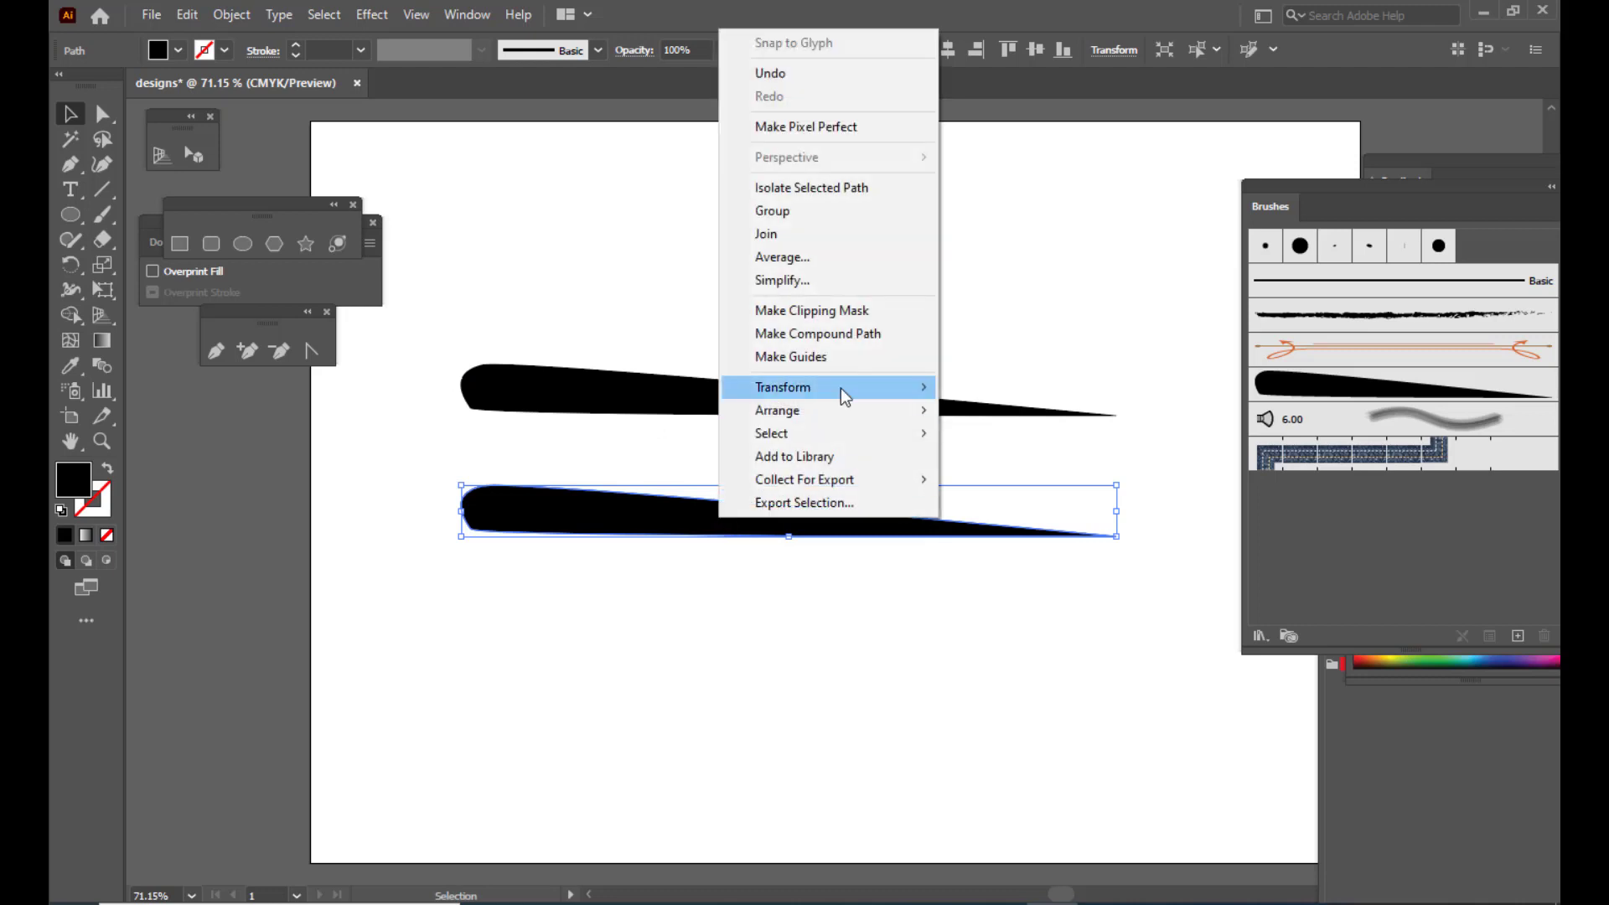
{"action": "mouse_move", "coordinate": [841, 389]}
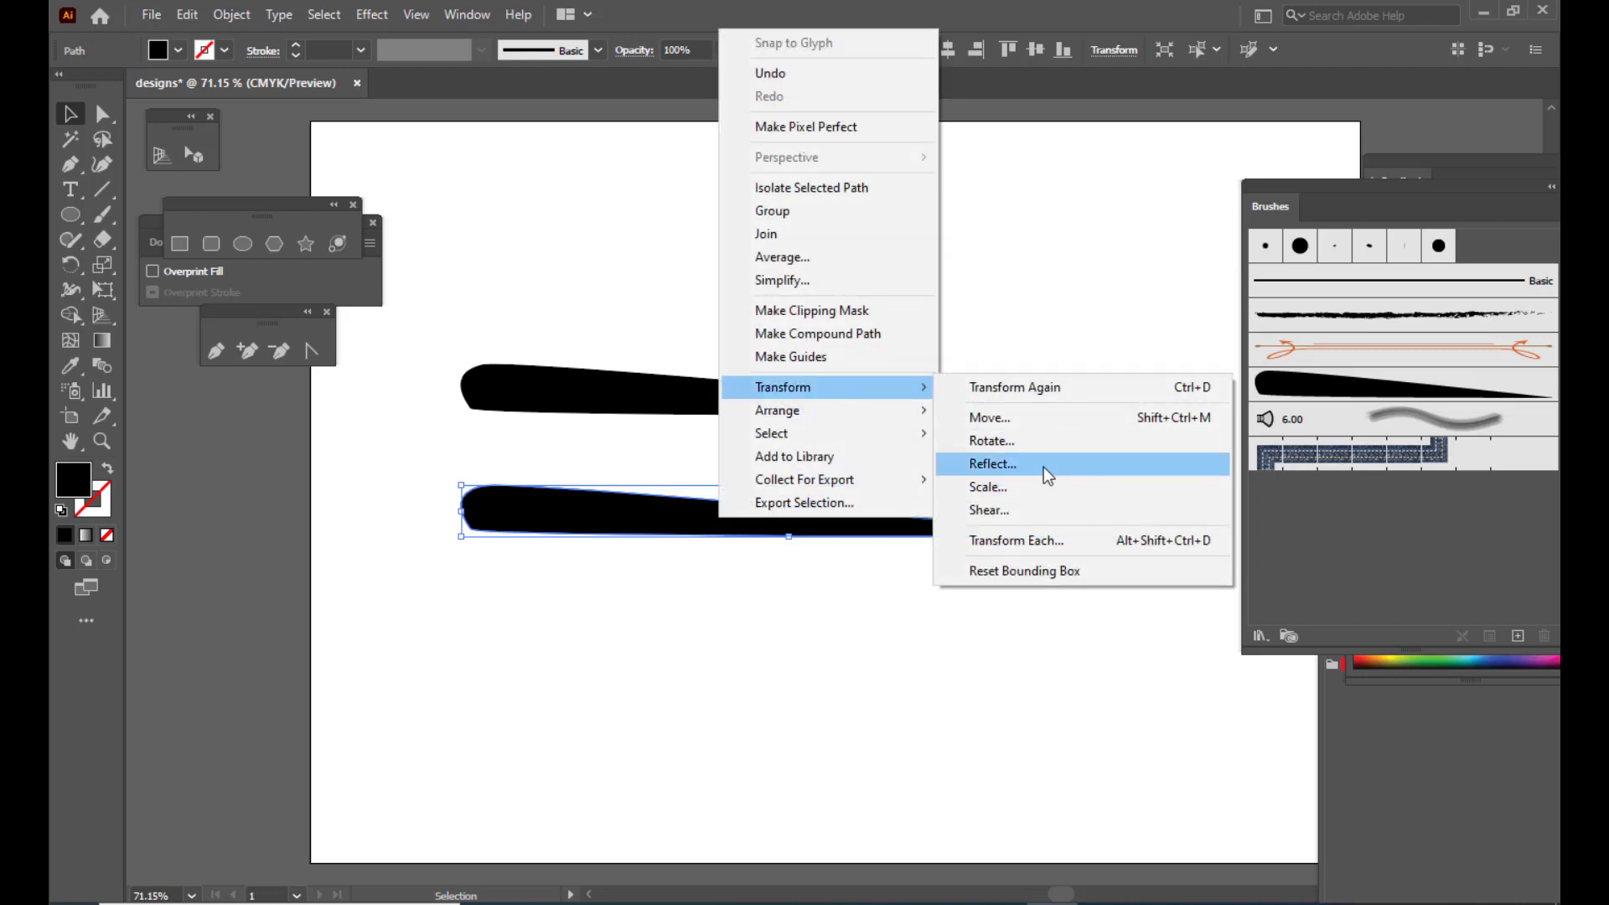
{"action": "left_click", "coordinate": [1043, 466]}
{"action": "left_click", "coordinate": [970, 606]}
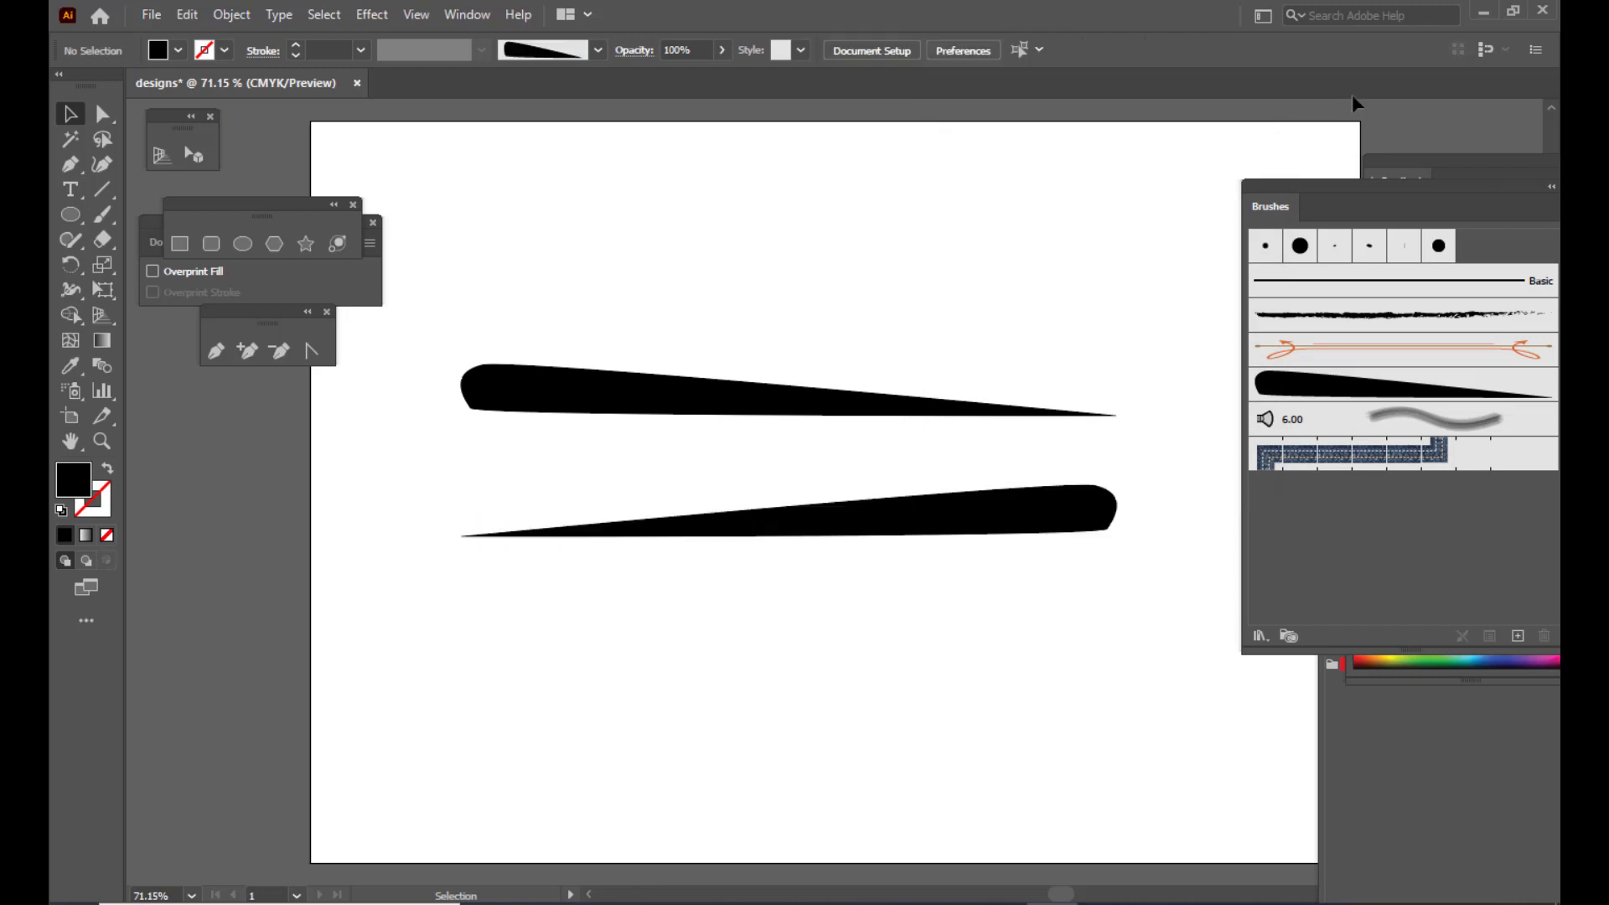
Start a new brush from the mirrored tapered shape and choose Art Brush as its type
{"action": "left_click_drag", "start_coordinate": [1268, 181], "coordinate": [1260, 182]}
{"action": "left_click", "coordinate": [925, 524]}
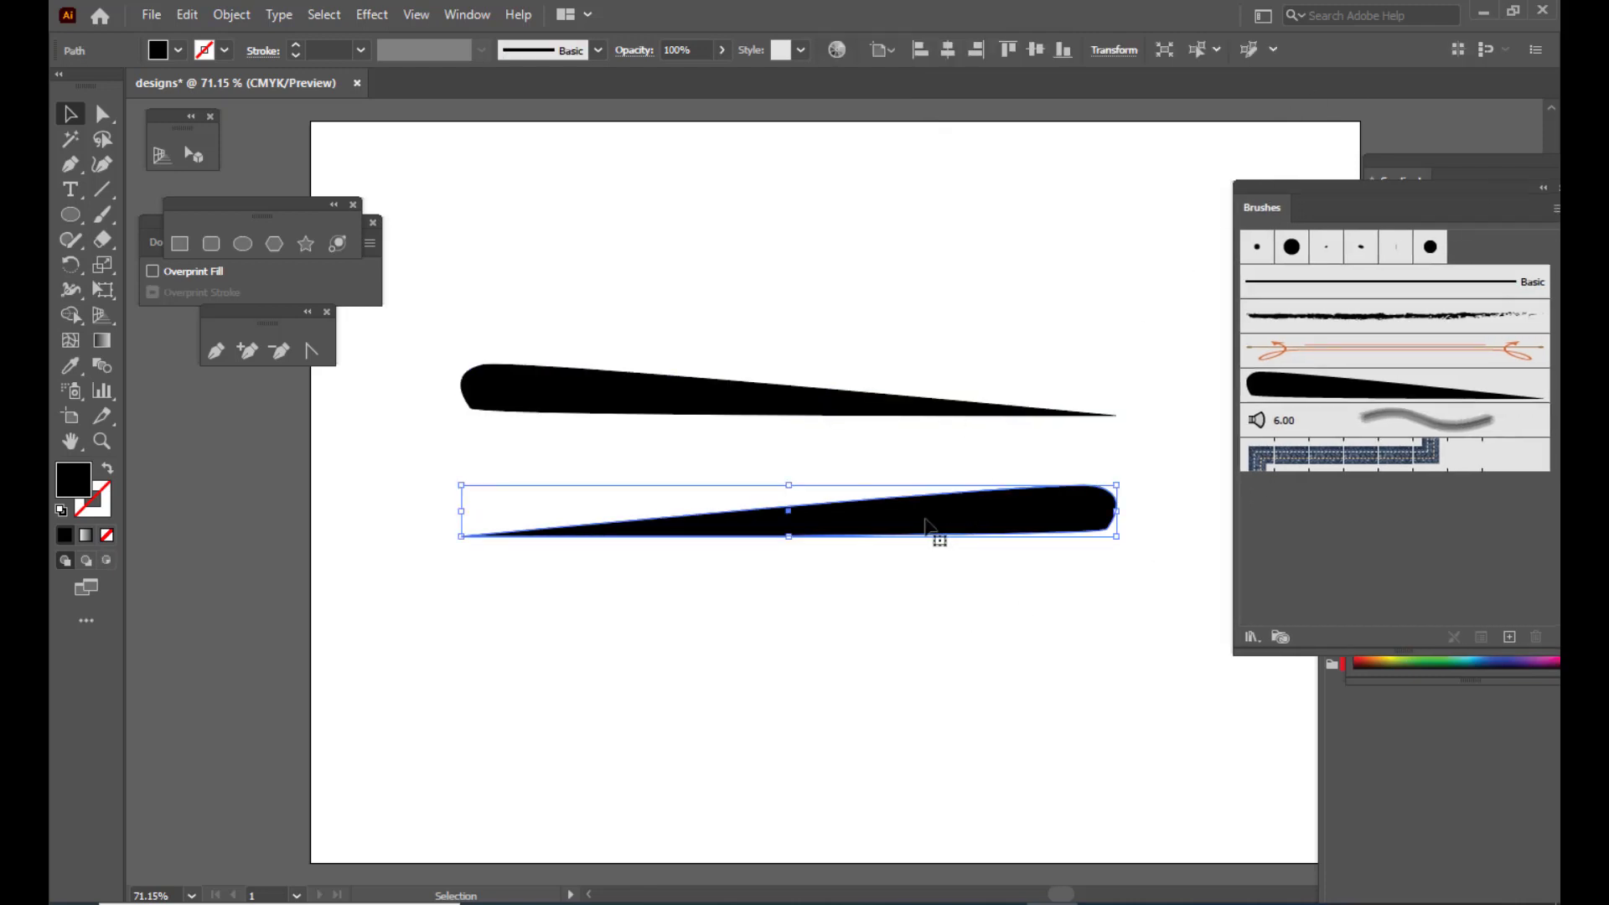
{"action": "left_click_drag", "start_coordinate": [925, 524], "coordinate": [1305, 555]}
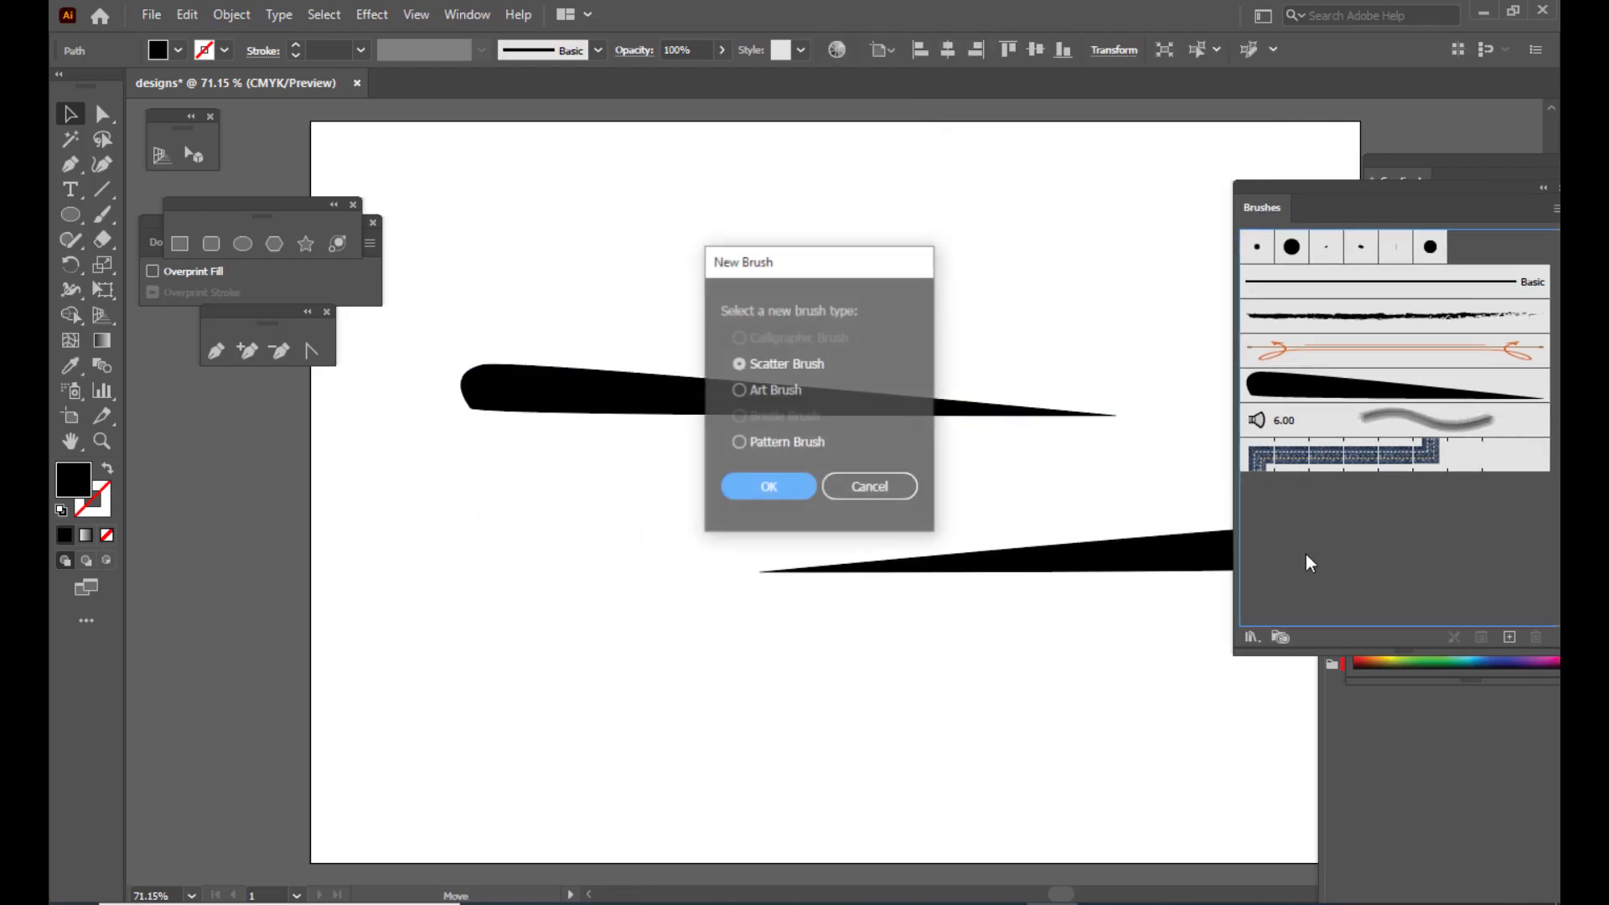
{"action": "left_click", "coordinate": [775, 391]}
{"action": "left_click_drag", "start_coordinate": [771, 258], "coordinate": [945, 201]}
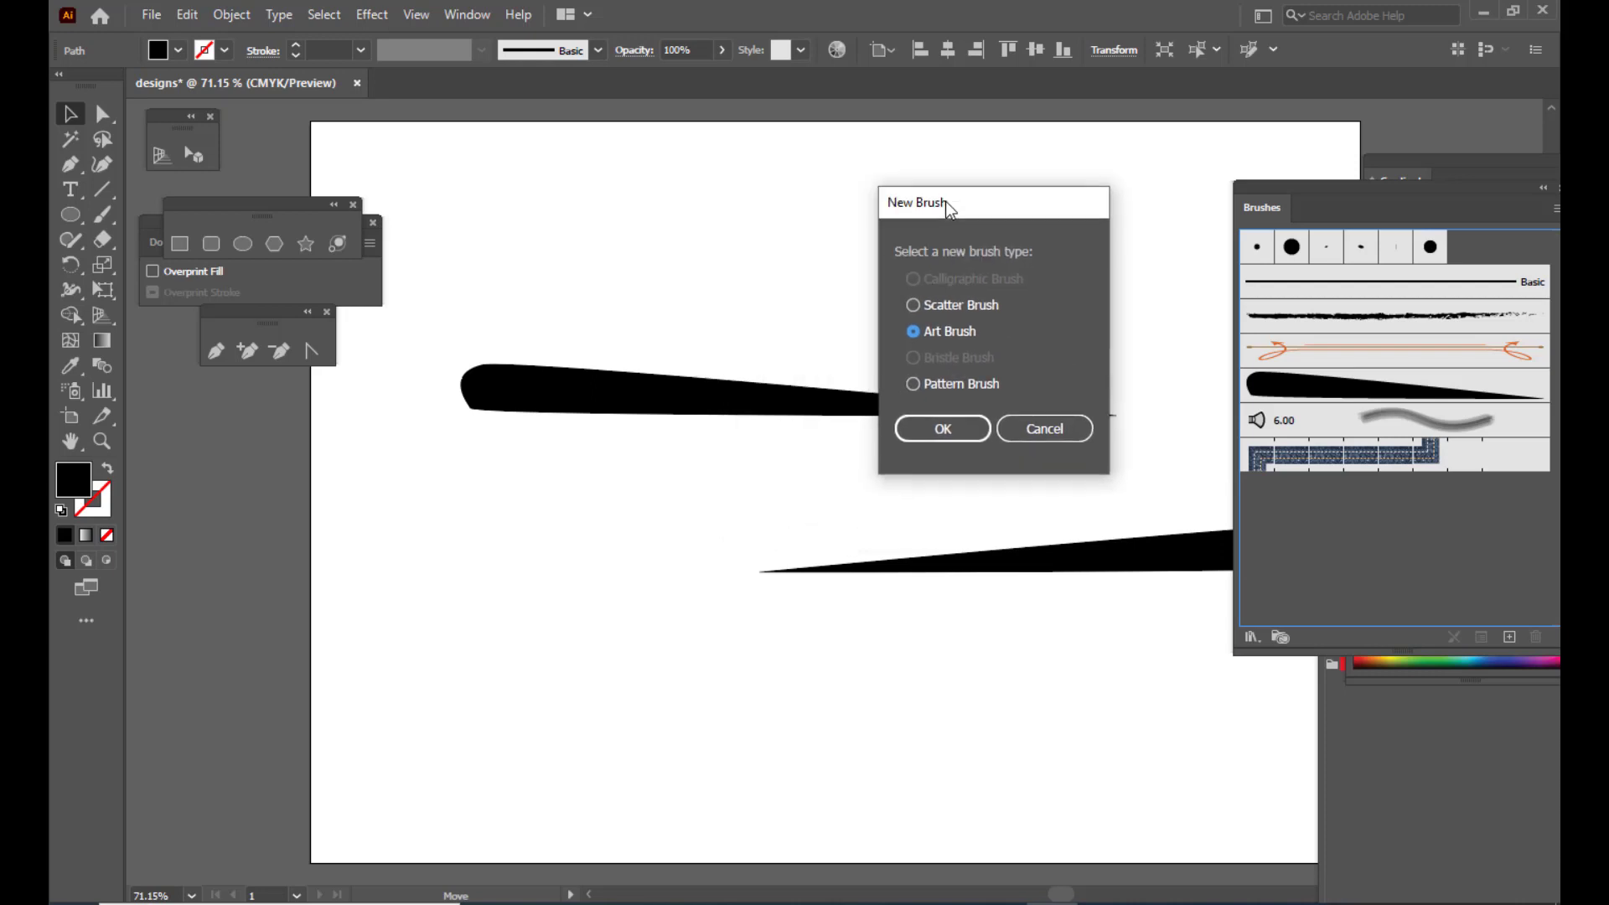
{"action": "left_click", "coordinate": [942, 429]}
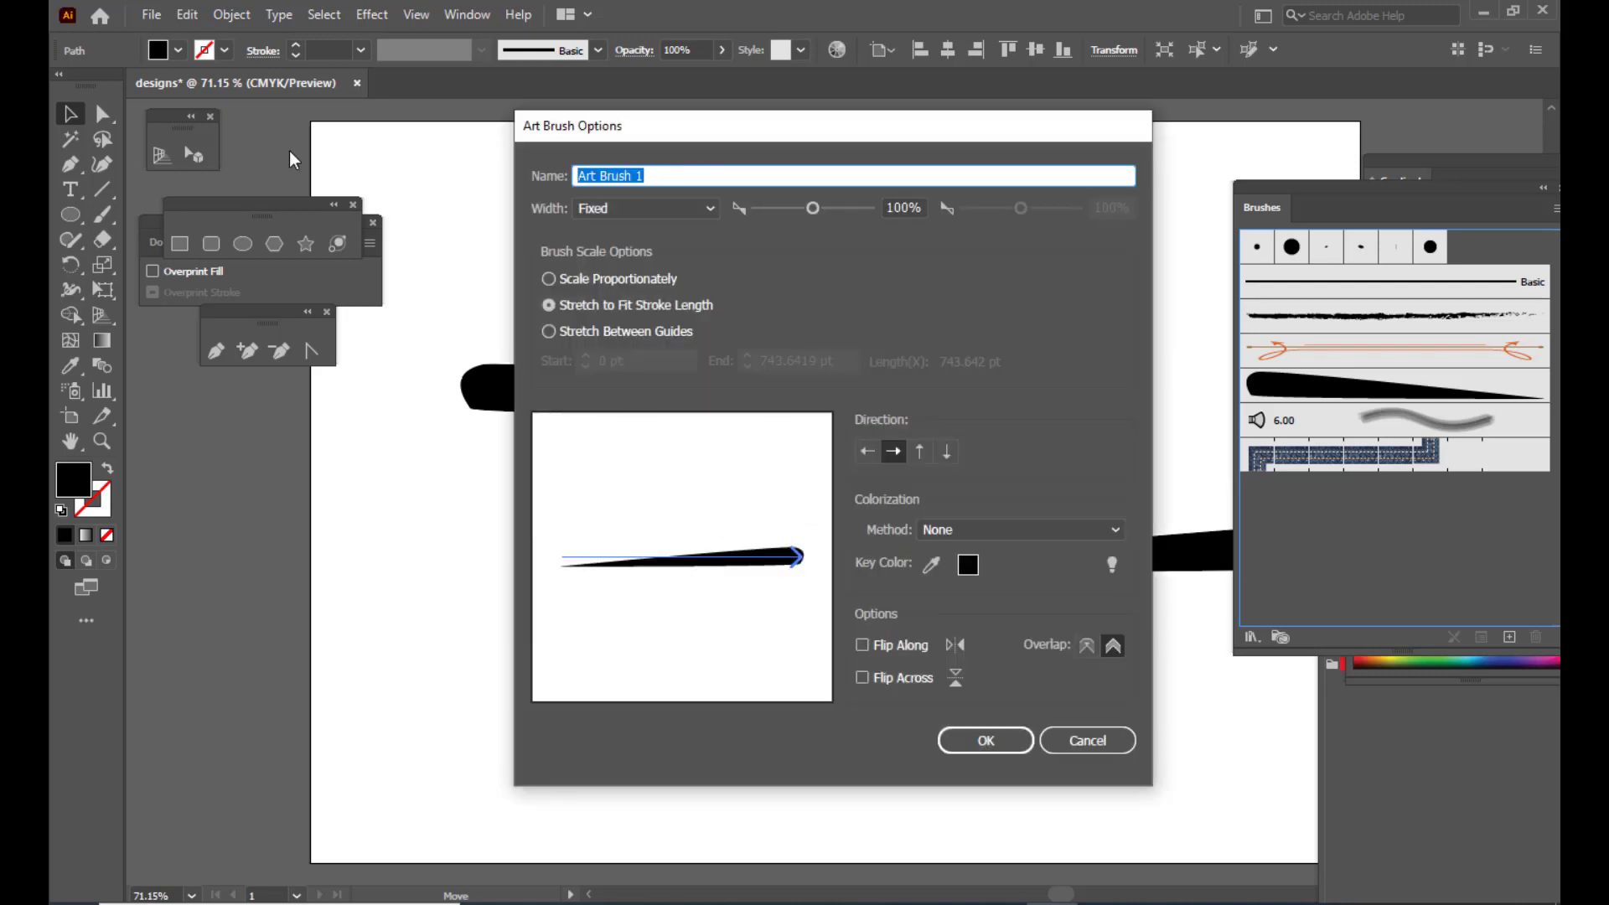
Name the art brush secondbrushdesignstroke and create it with the default options
{"action": "type", "text": "secondbrushdesignstroke"}
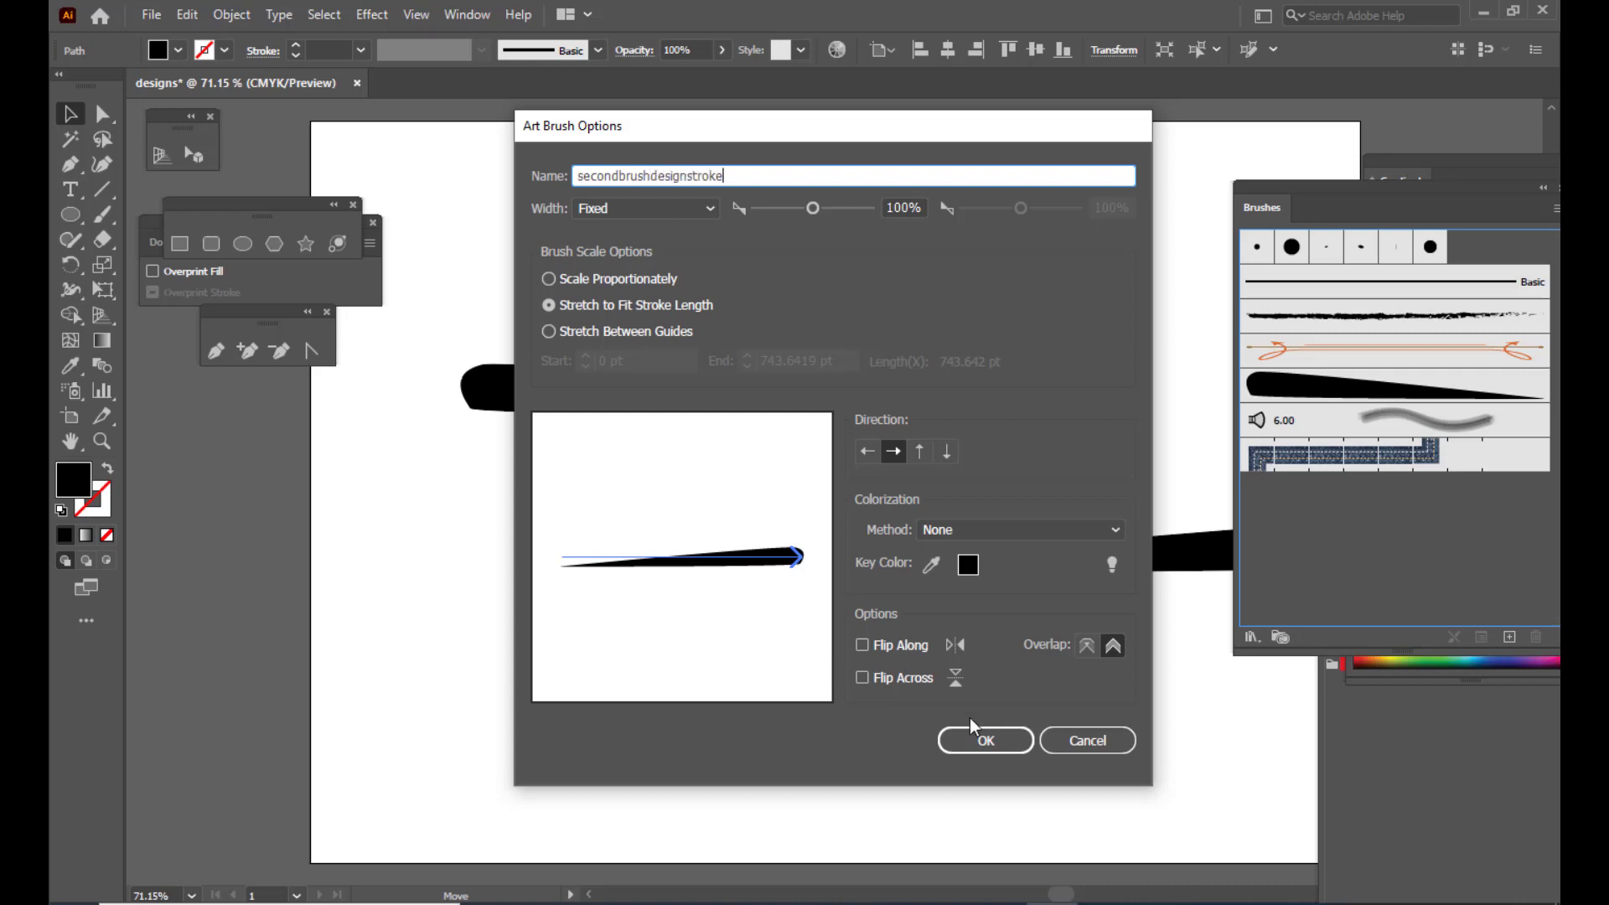
{"action": "left_click", "coordinate": [971, 725]}
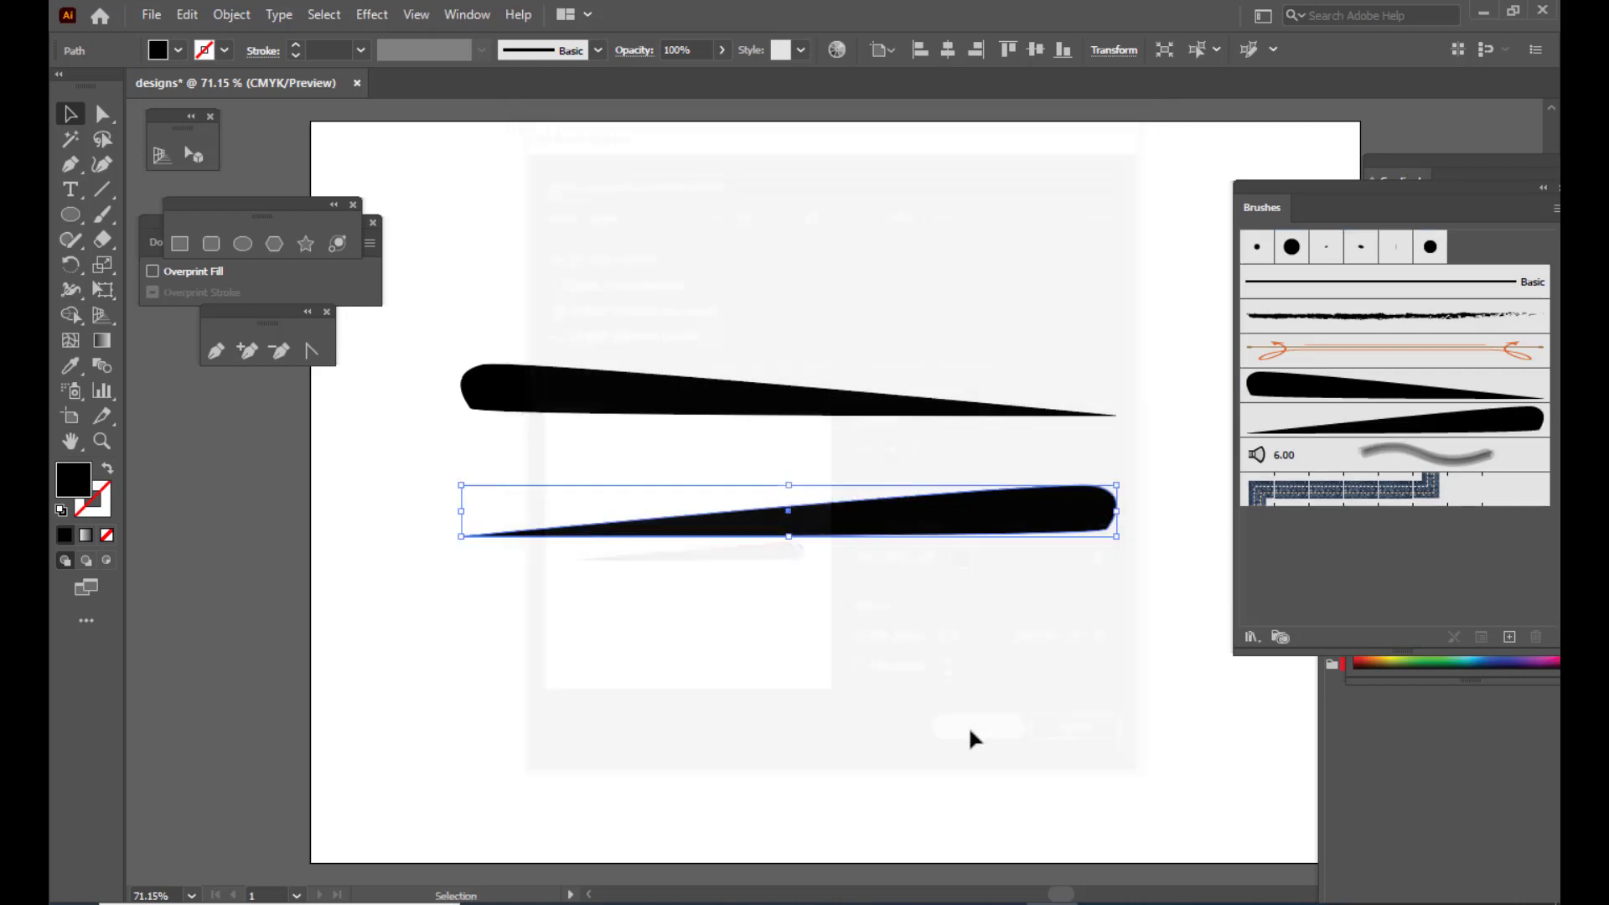
{"action": "left_click", "coordinate": [822, 504]}
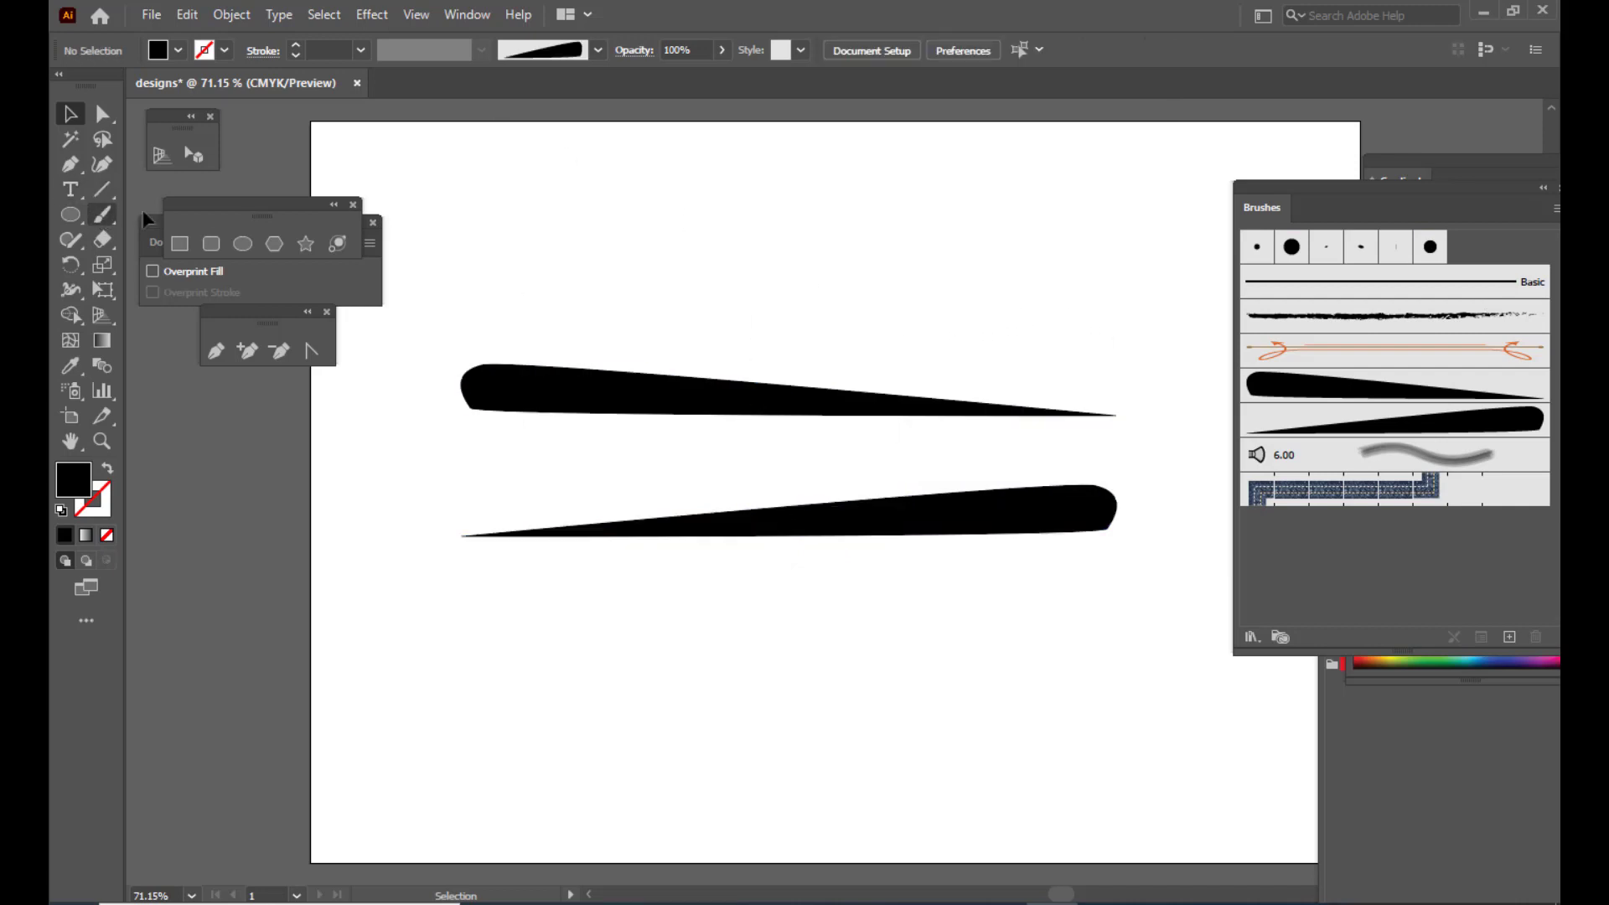
Draw a black ellipse below the two tapered shapes and stretch its right anchor point outward to form a teardrop
{"action": "left_click", "coordinate": [242, 245]}
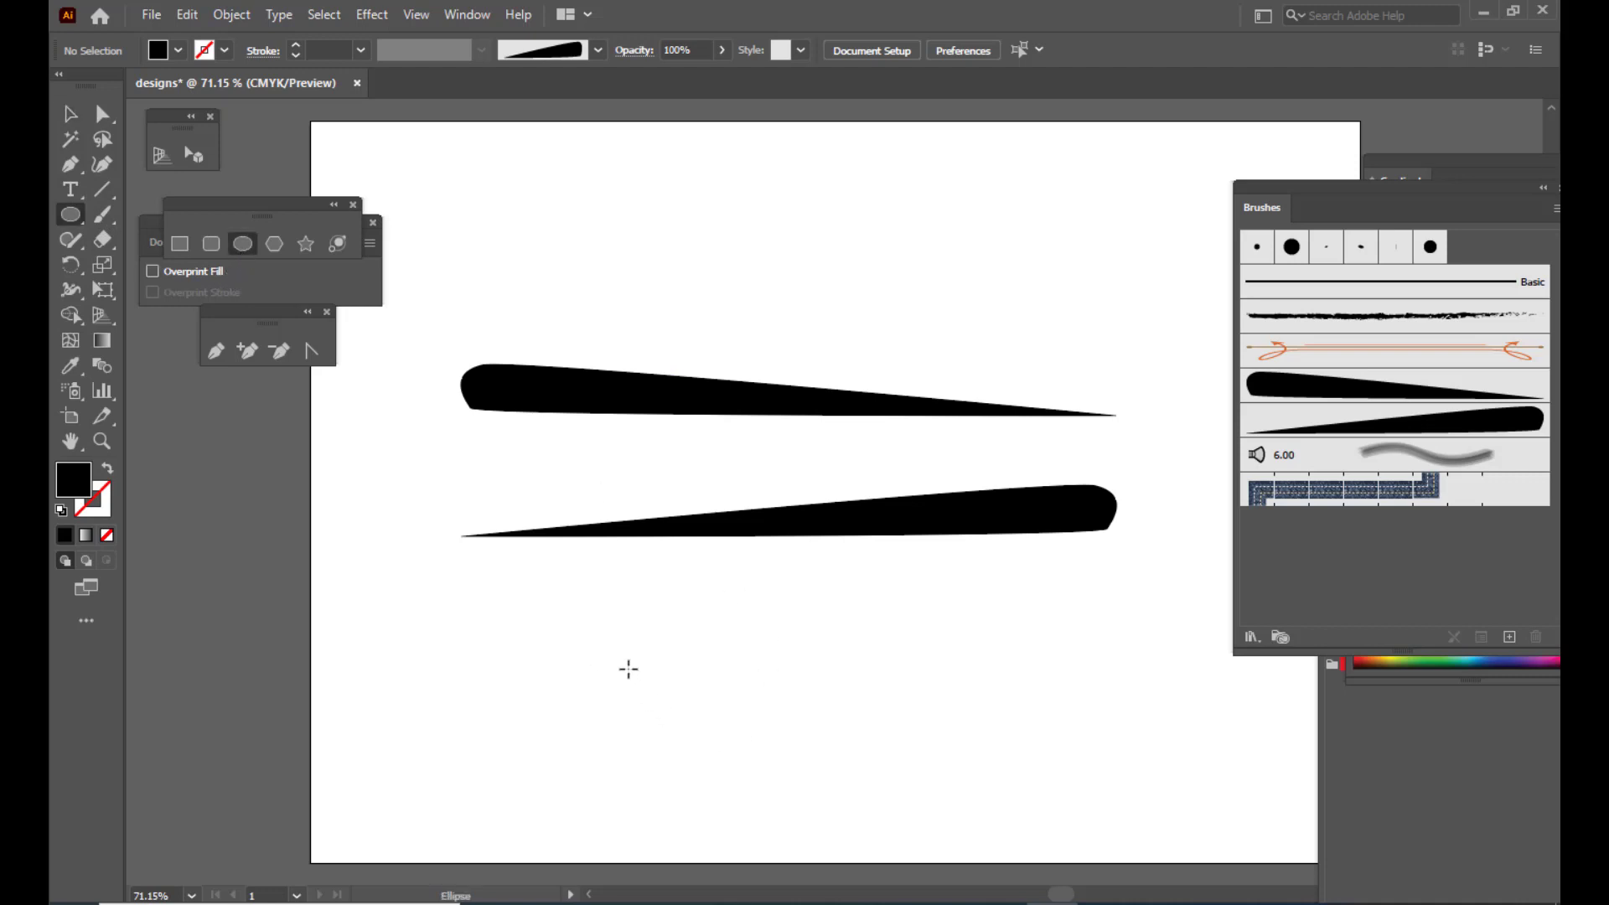
{"action": "left_click_drag", "start_coordinate": [751, 630], "coordinate": [925, 789]}
{"action": "key", "text": "a"}
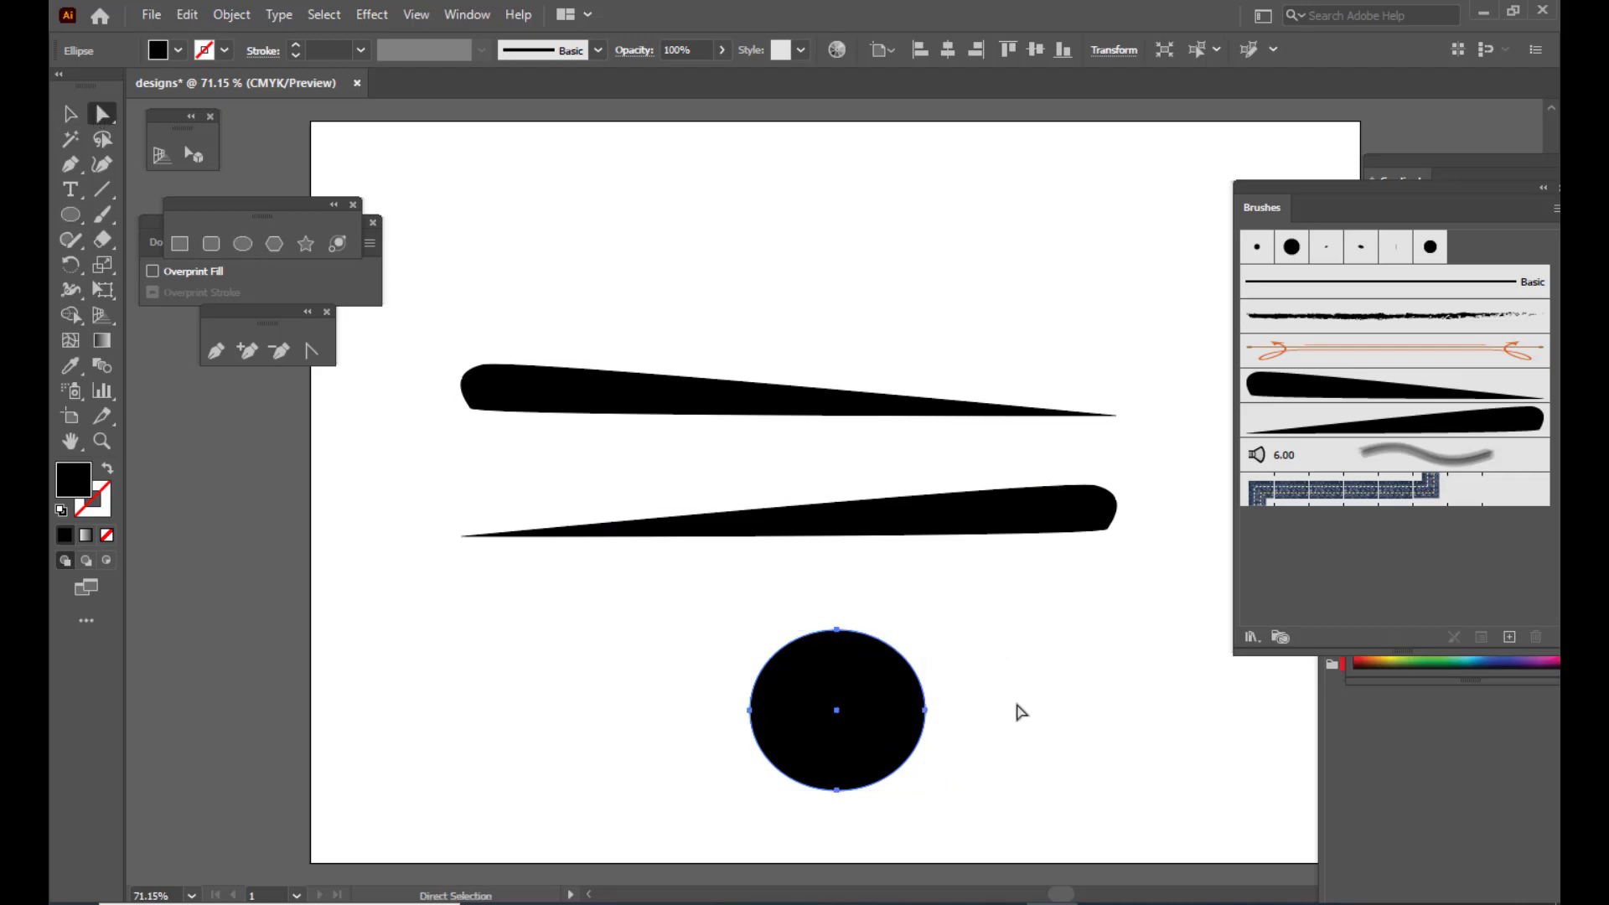
{"action": "left_click", "coordinate": [926, 711]}
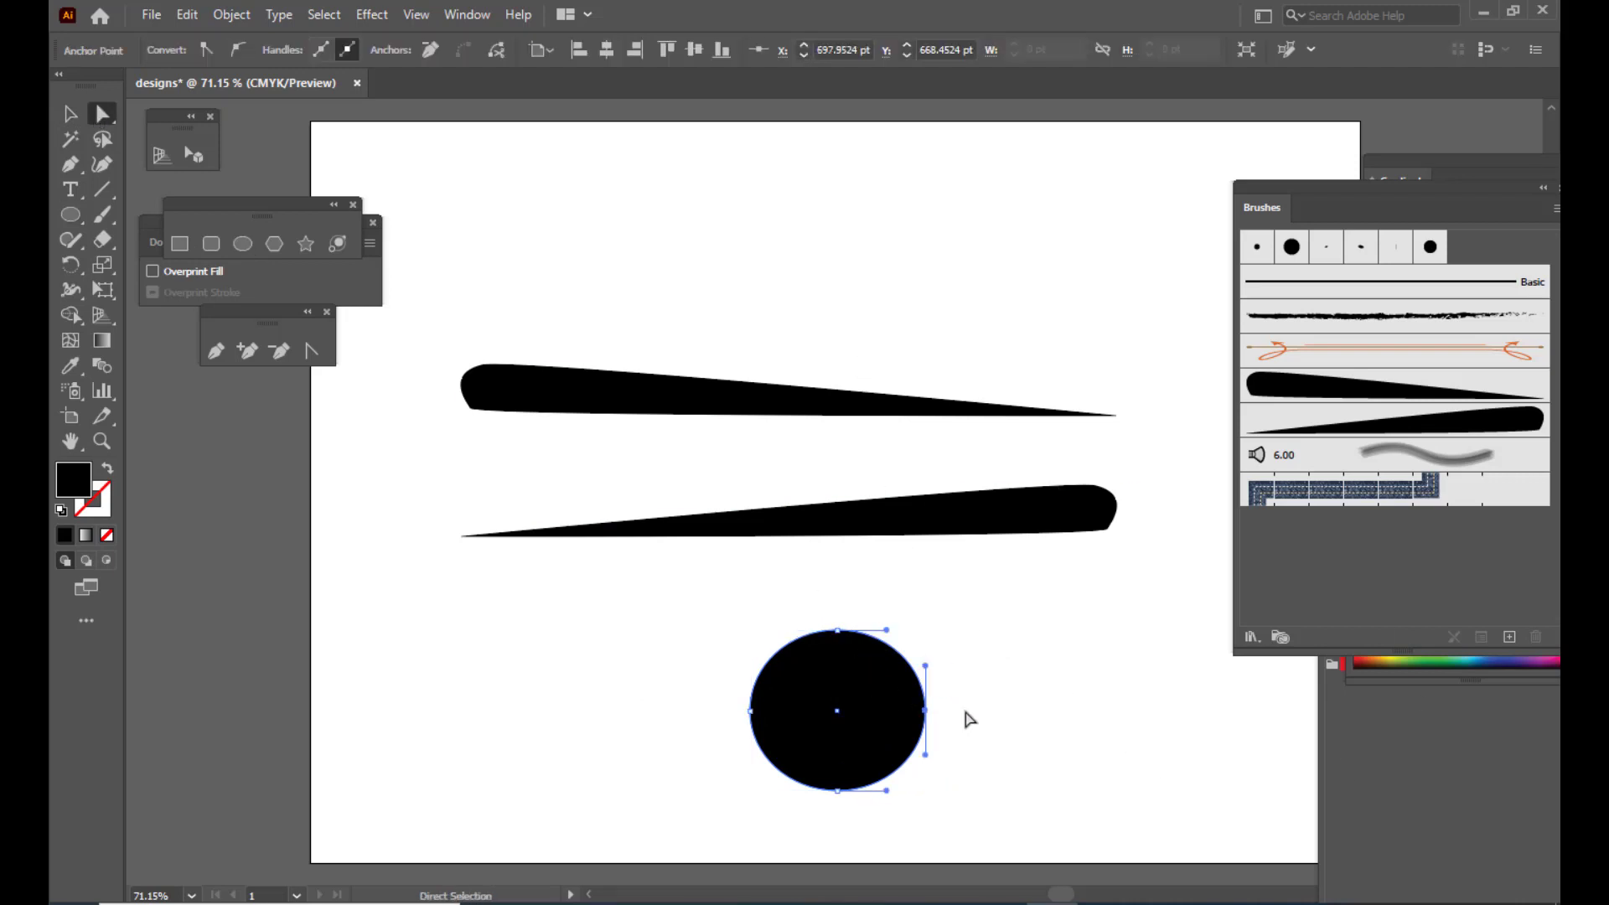
{"action": "left_click_drag", "start_coordinate": [926, 711], "coordinate": [1274, 718]}
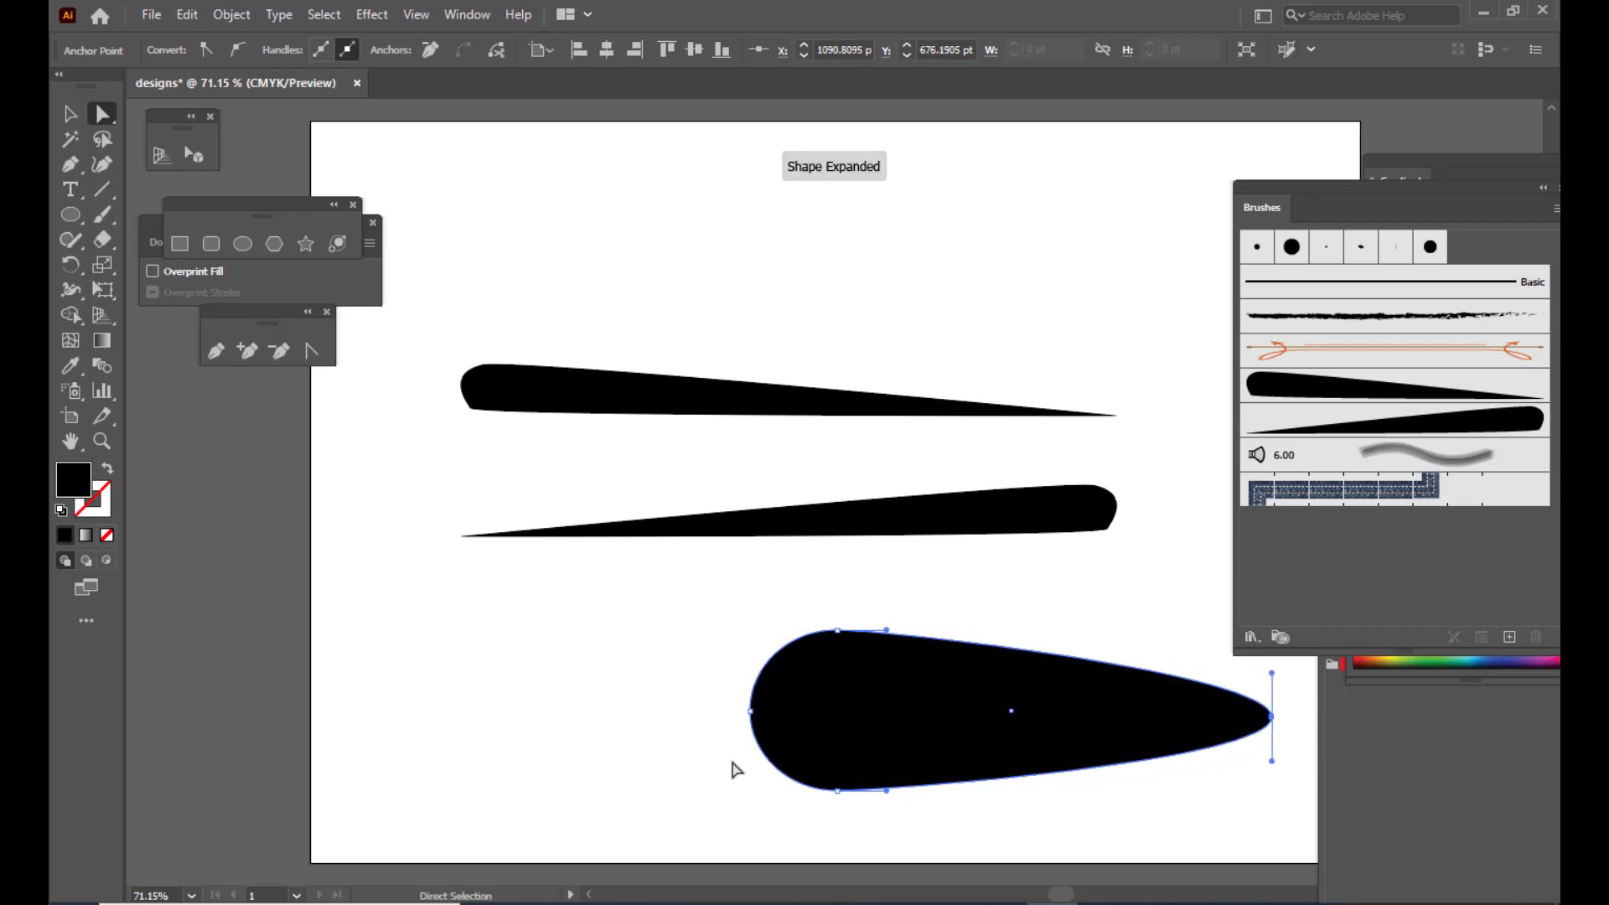
Stretch the teardrop's left anchor point outward and convert both end anchors to sharp corner points
{"action": "left_click", "coordinate": [749, 713]}
{"action": "left_click_drag", "start_coordinate": [749, 714], "coordinate": [382, 713]}
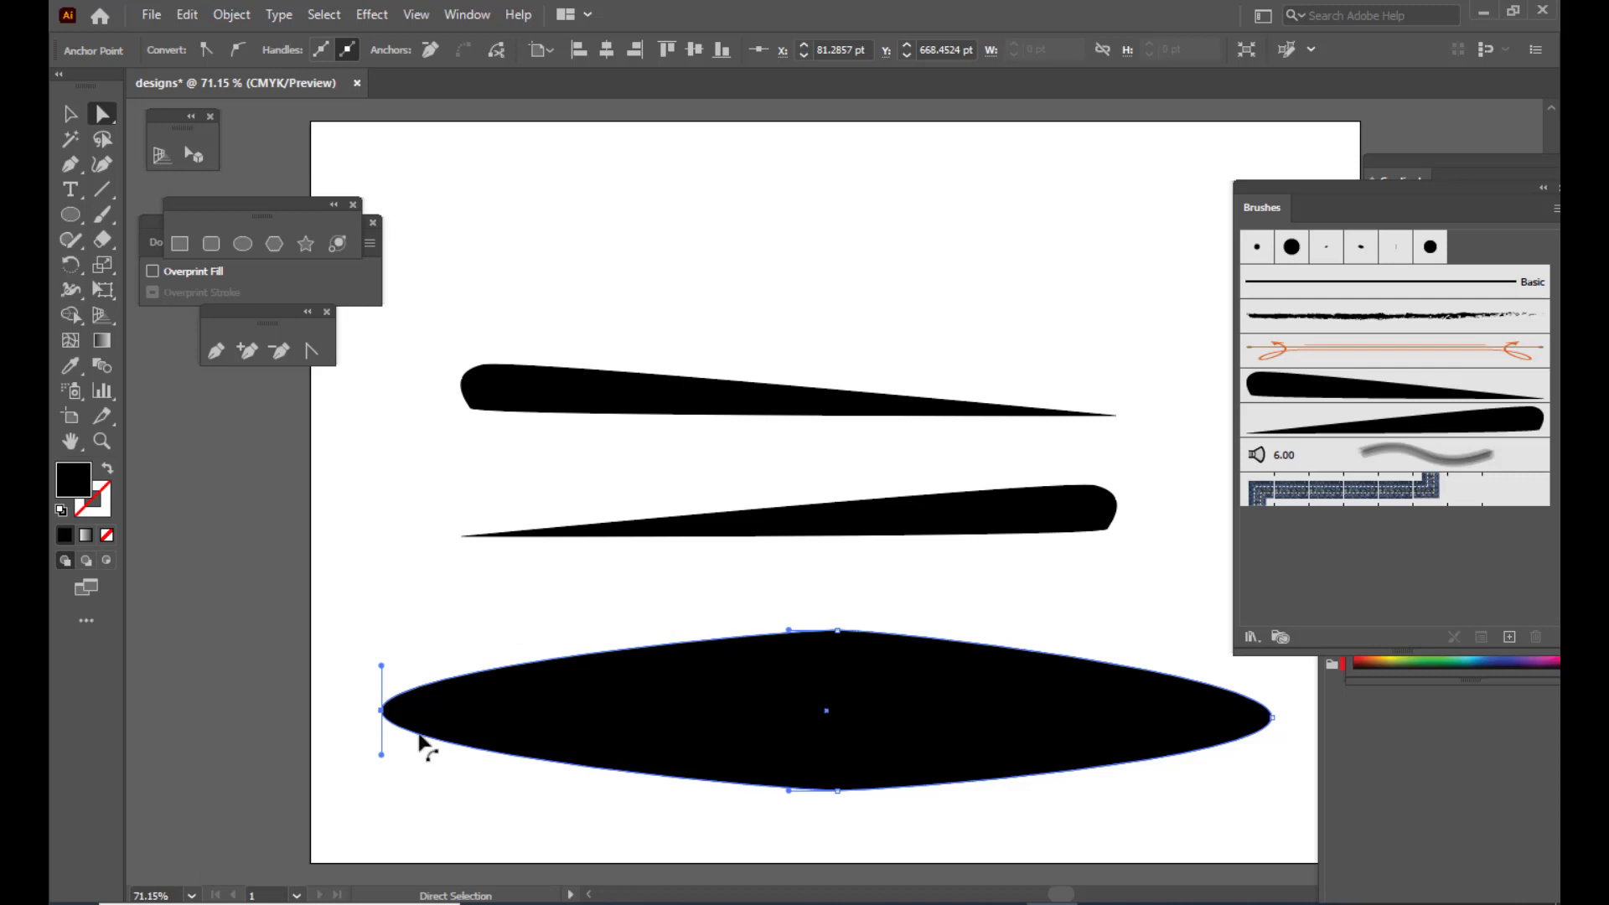
{"action": "left_click", "coordinate": [399, 786]}
{"action": "left_click", "coordinate": [382, 711]}
{"action": "left_click", "coordinate": [207, 49]}
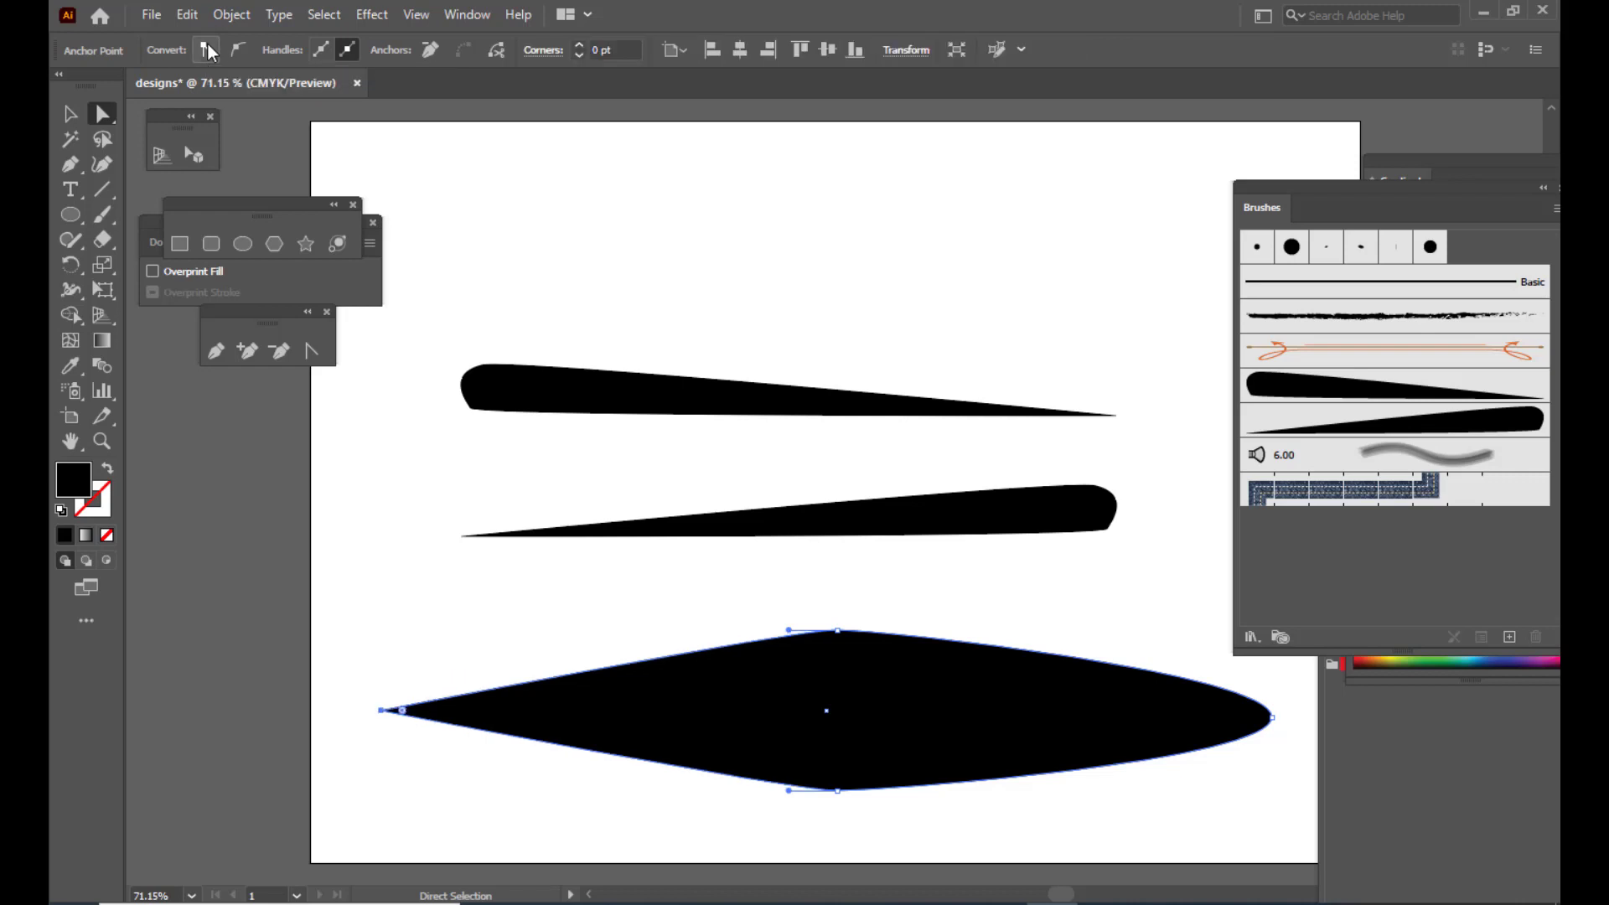
{"action": "left_click", "coordinate": [1271, 719]}
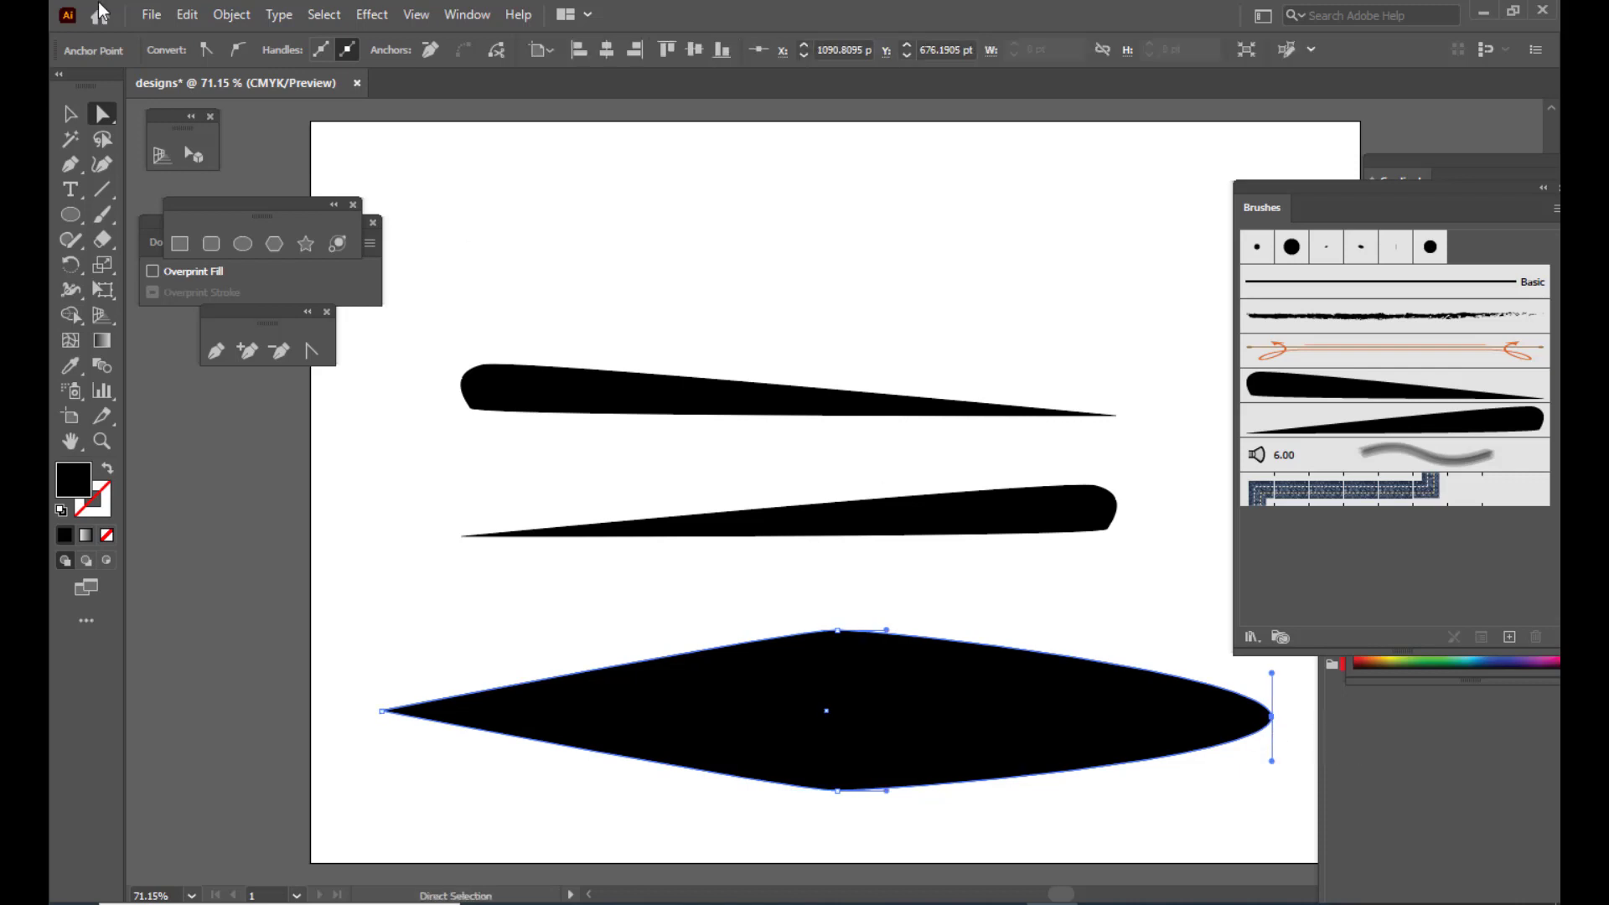
{"action": "left_click", "coordinate": [204, 49]}
Lengthen both direction handles of the pointed shape's upper middle anchor to smooth its top curve
{"action": "left_click_drag", "start_coordinate": [836, 635], "coordinate": [708, 624]}
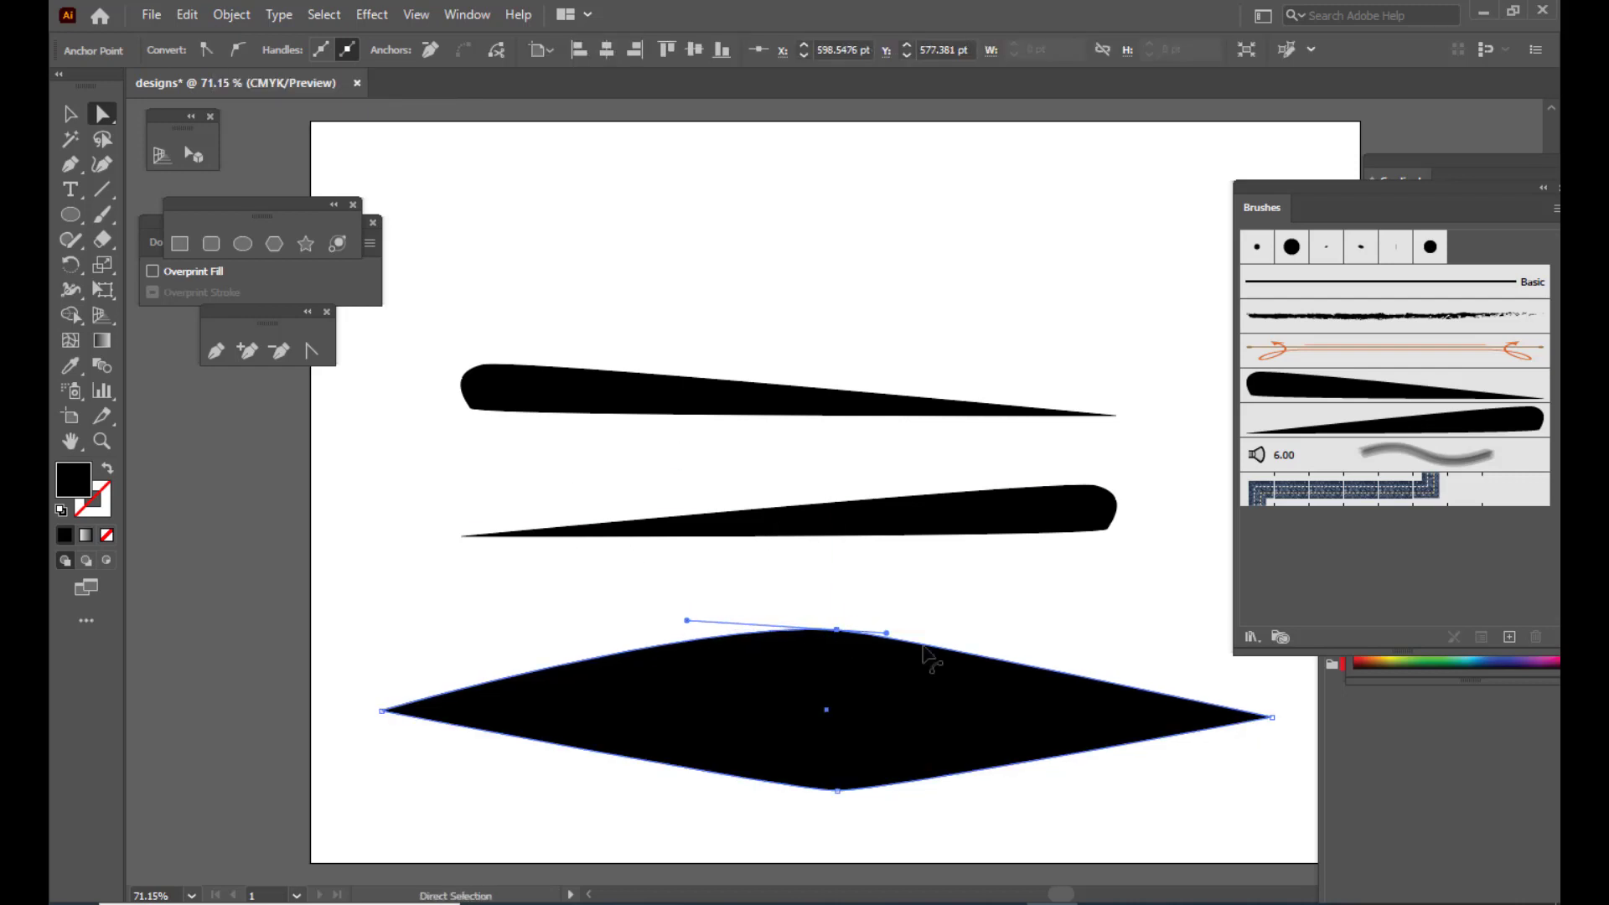
{"action": "left_click_drag", "start_coordinate": [888, 635], "coordinate": [977, 631]}
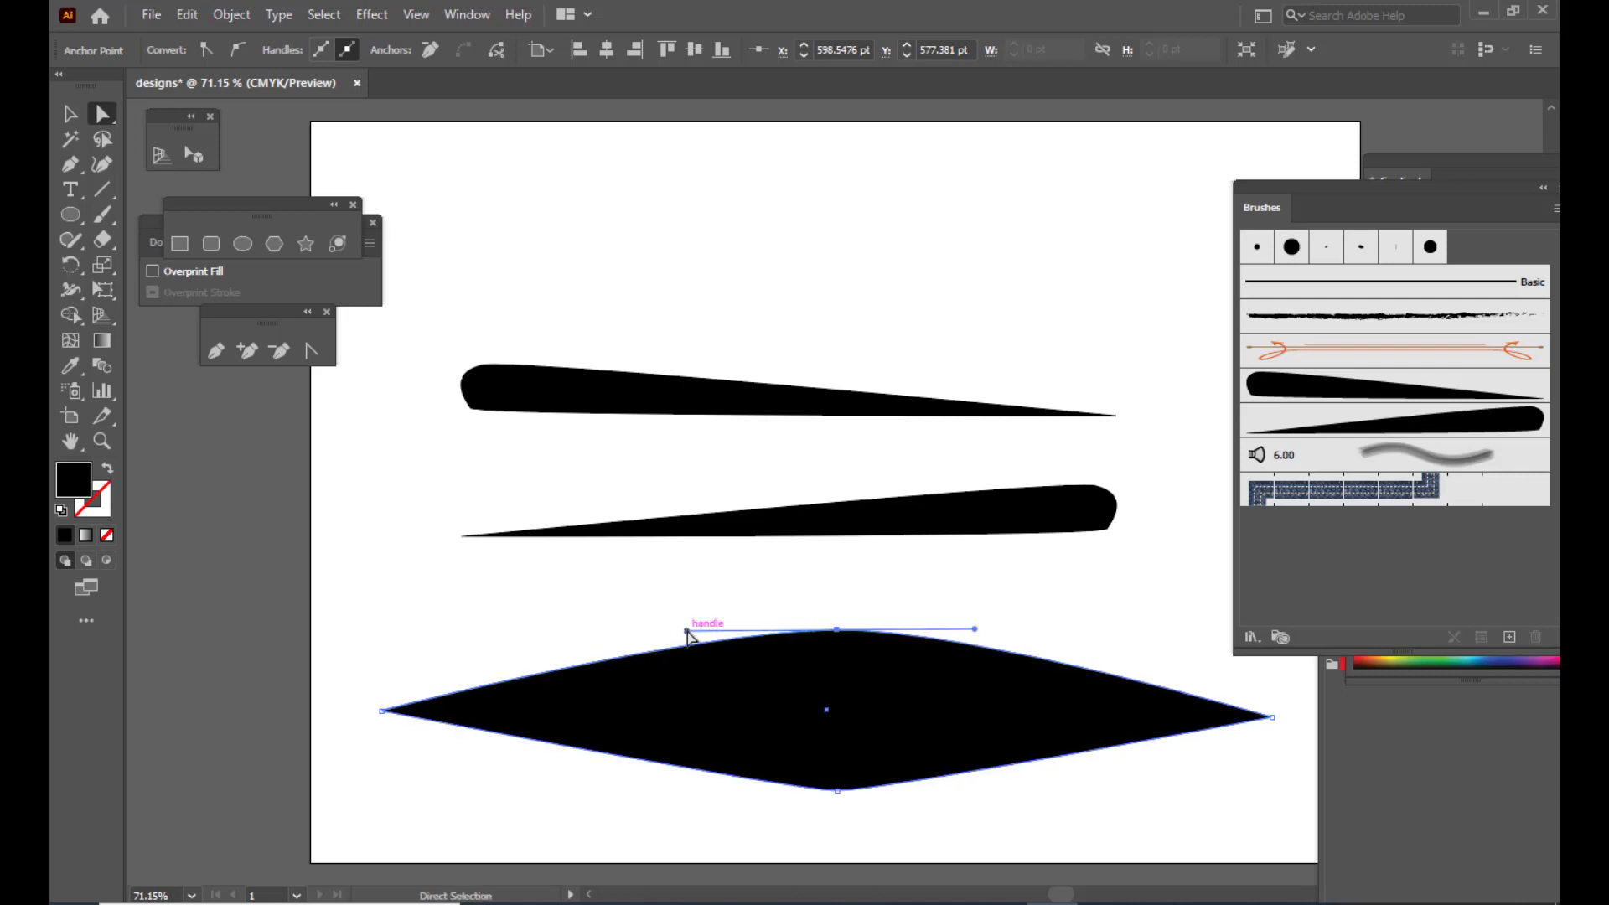
{"action": "left_click_drag", "start_coordinate": [692, 633], "coordinate": [660, 631]}
{"action": "left_click_drag", "start_coordinate": [976, 634], "coordinate": [1010, 634]}
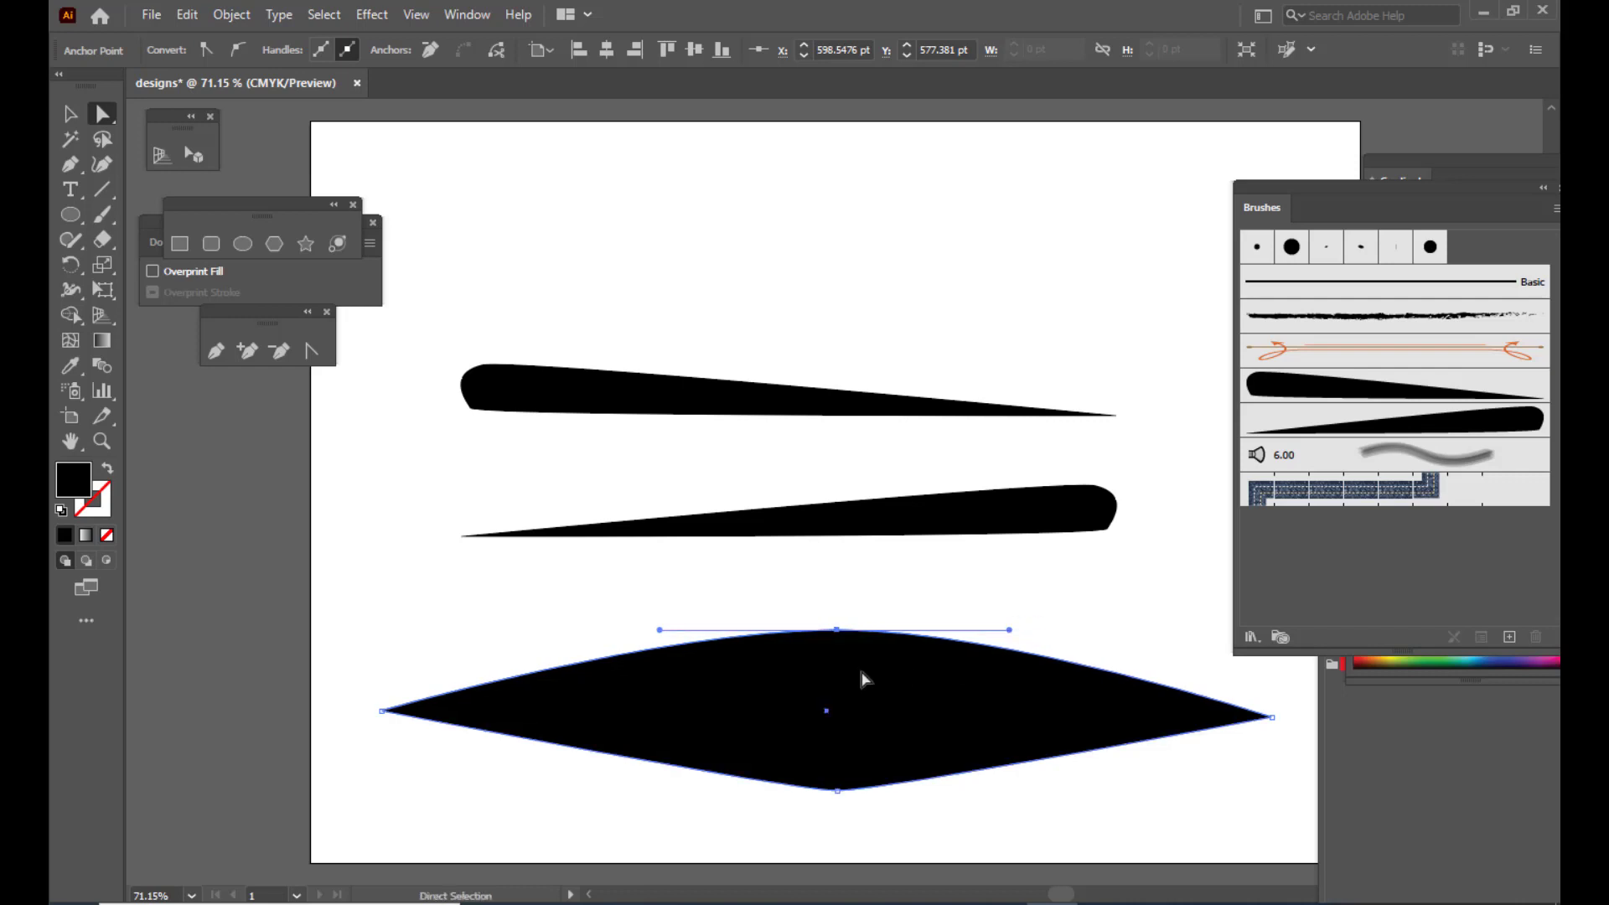
{"action": "left_click_drag", "start_coordinate": [662, 634], "coordinate": [642, 634]}
{"action": "left_click_drag", "start_coordinate": [1016, 635], "coordinate": [1039, 639]}
Lengthen both direction handles of the lower middle anchor to round the shape's bottom curve
{"action": "left_click", "coordinate": [837, 791]}
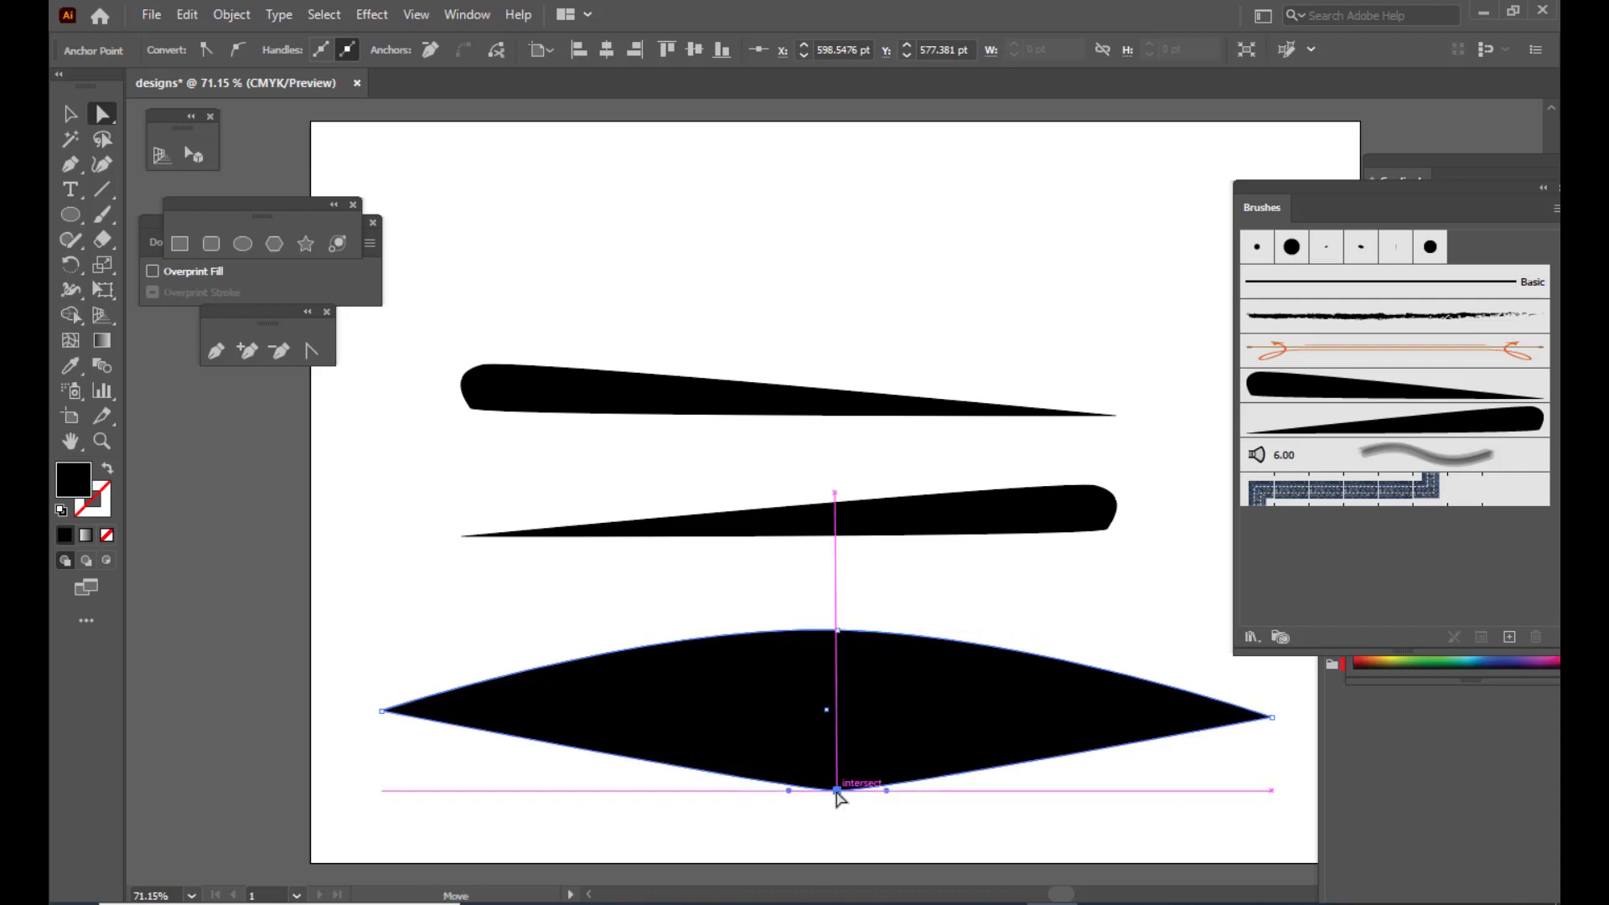
{"action": "left_click_drag", "start_coordinate": [786, 793], "coordinate": [641, 792]}
{"action": "left_click_drag", "start_coordinate": [887, 791], "coordinate": [1012, 790]}
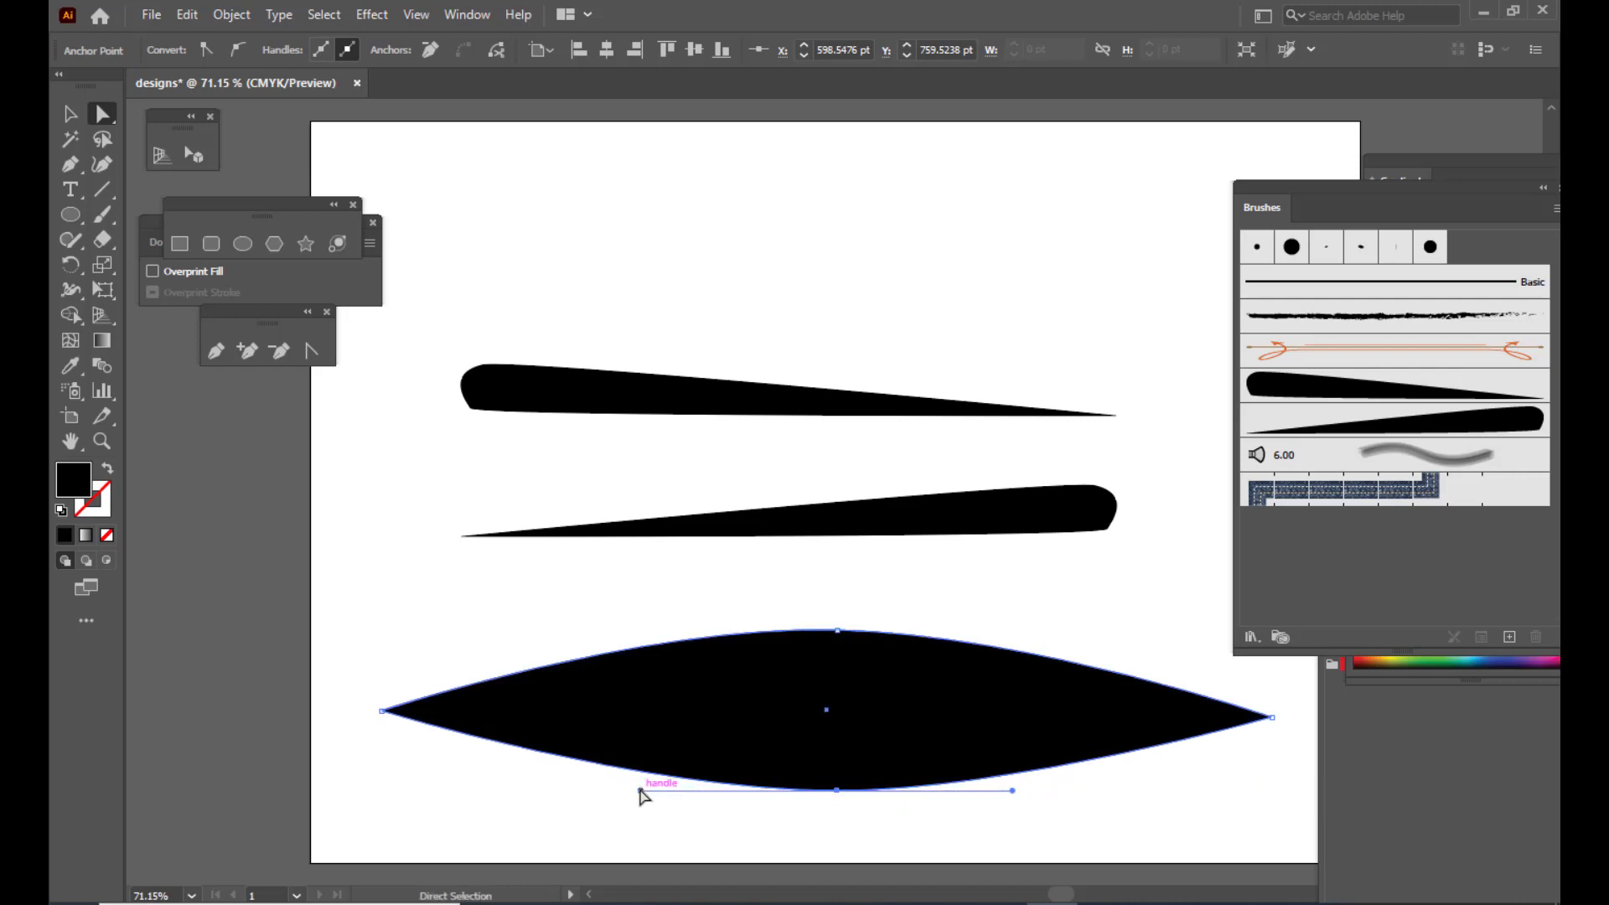
{"action": "left_click_drag", "start_coordinate": [642, 791], "coordinate": [613, 791]}
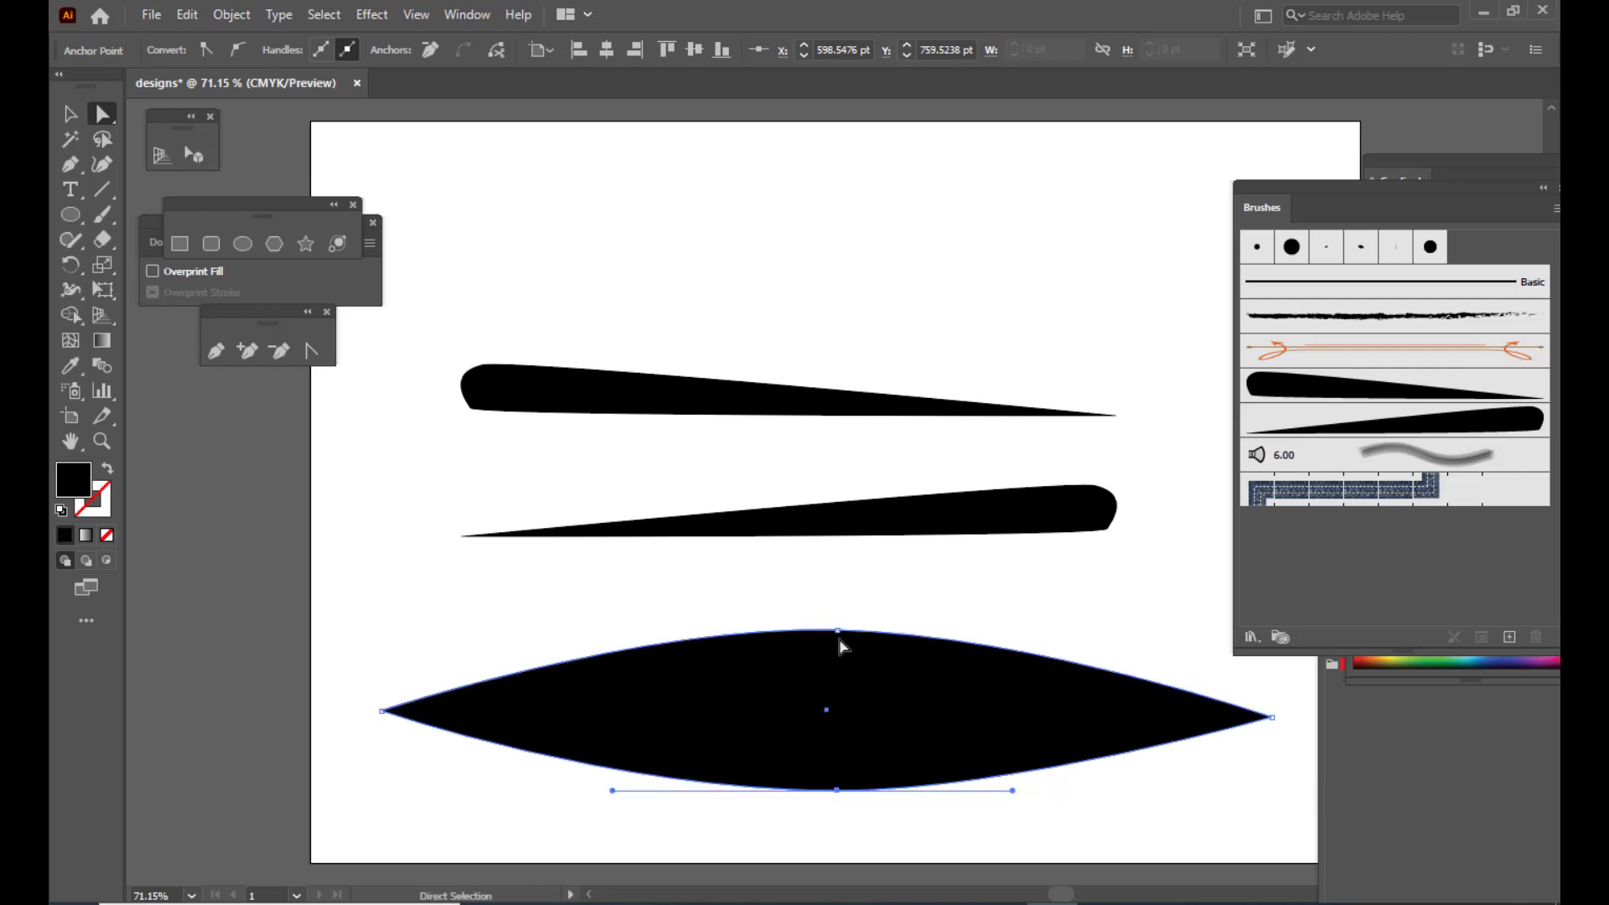
Move the upper and lower middle anchors inward to slim the double-pointed shape, and fine-tune their handles
{"action": "left_click_drag", "start_coordinate": [836, 630], "coordinate": [835, 664]}
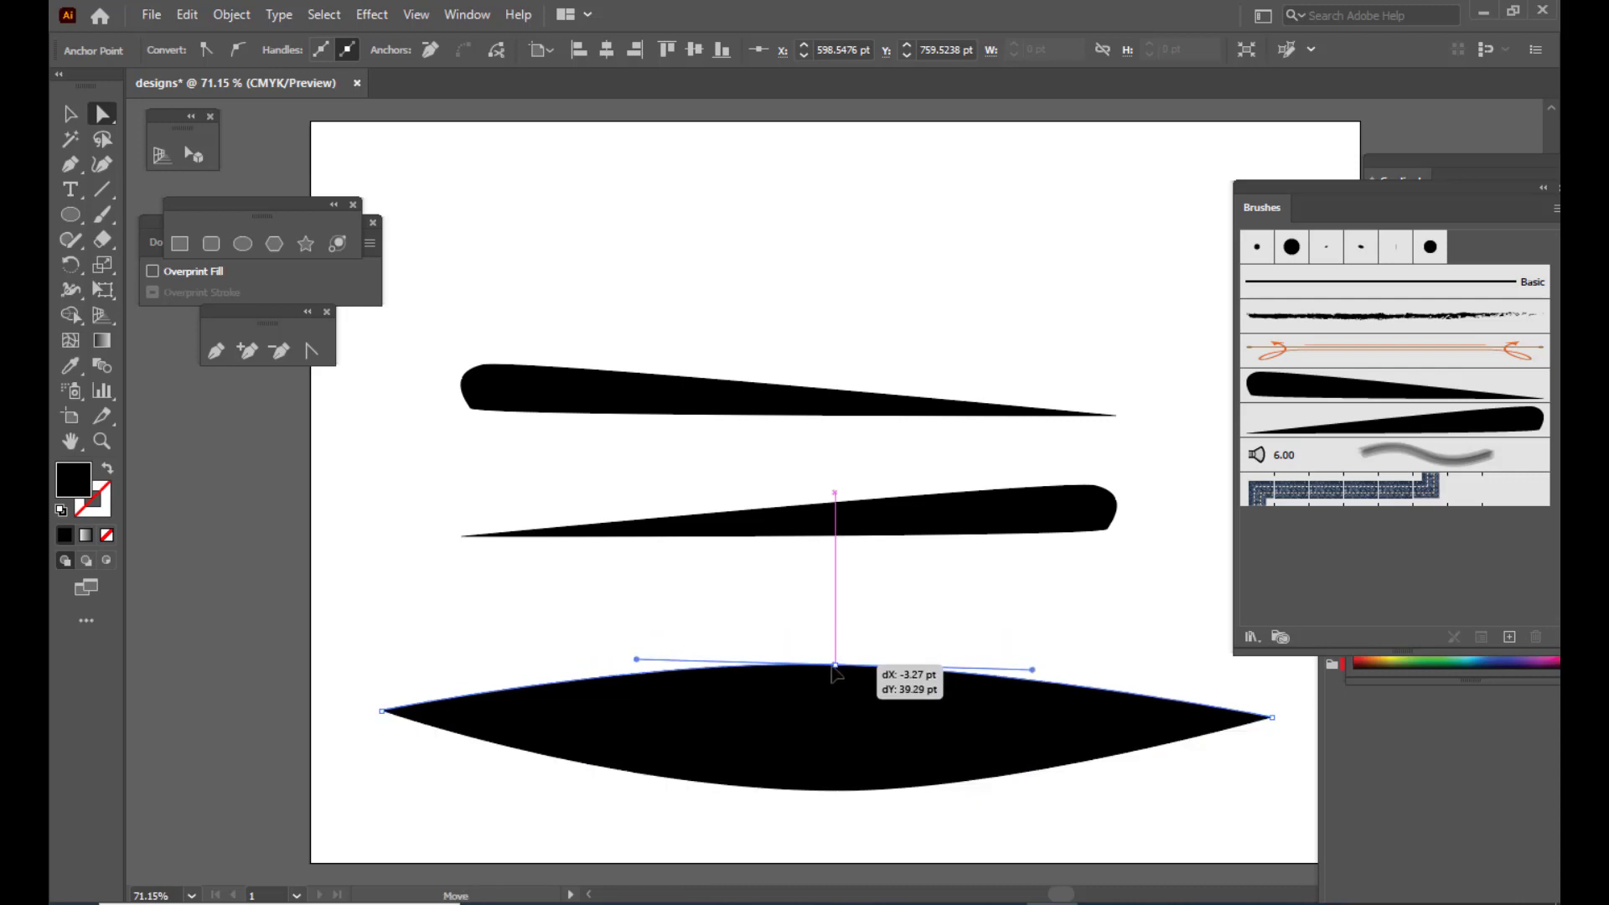
{"action": "left_click_drag", "start_coordinate": [837, 790], "coordinate": [836, 752]}
{"action": "left_click_drag", "start_coordinate": [834, 665], "coordinate": [836, 670]}
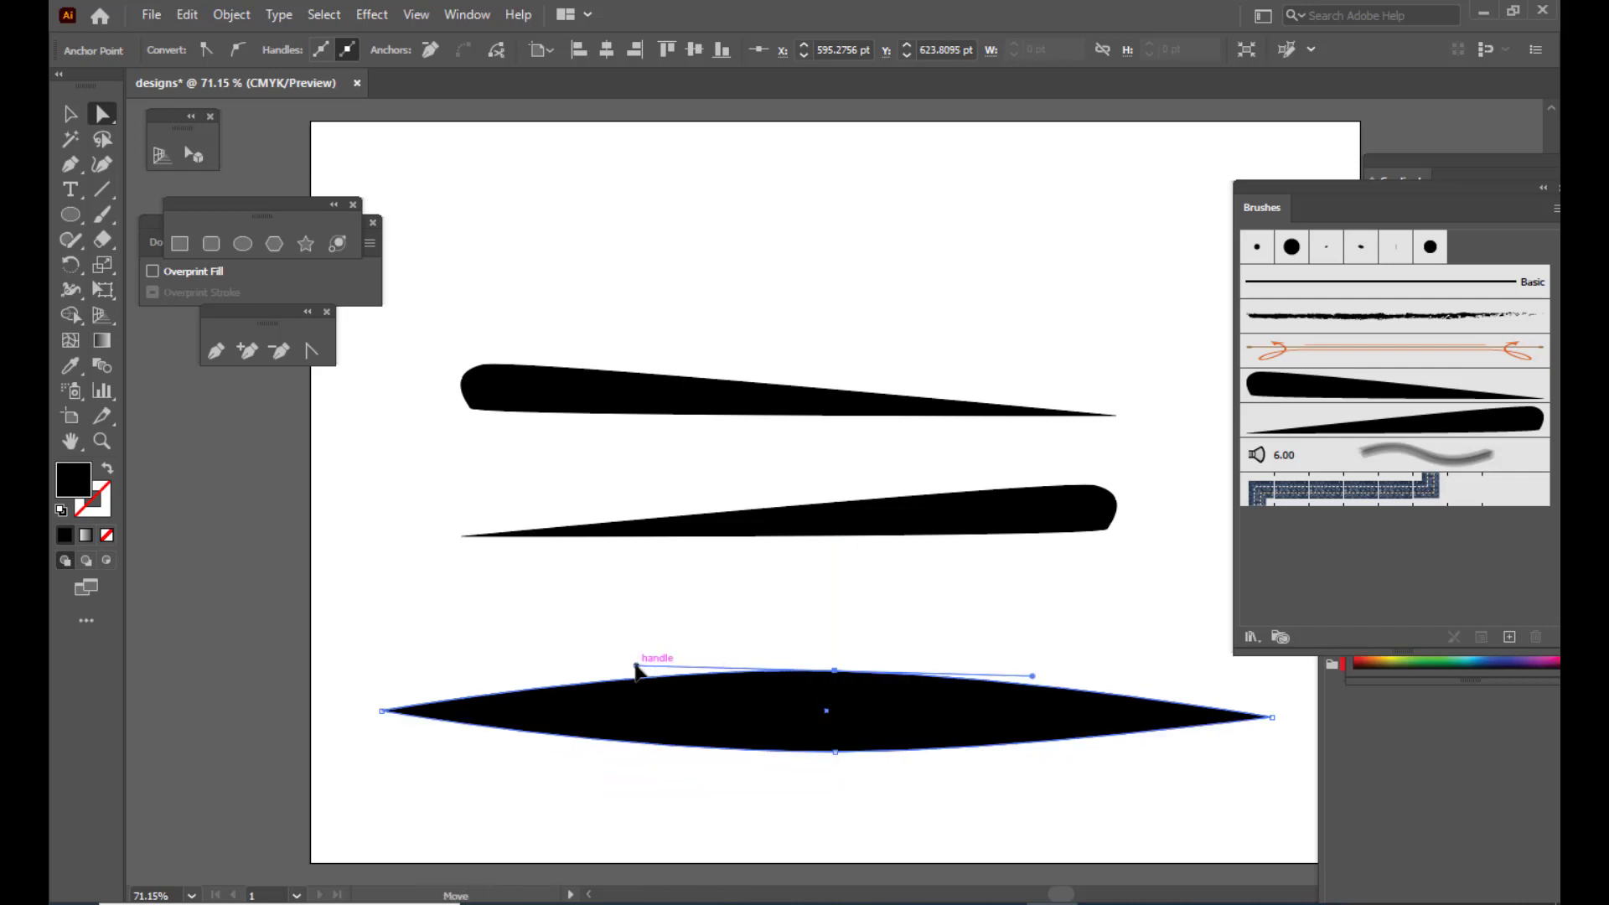
{"action": "left_click_drag", "start_coordinate": [637, 666], "coordinate": [635, 670]}
{"action": "left_click", "coordinate": [834, 752]}
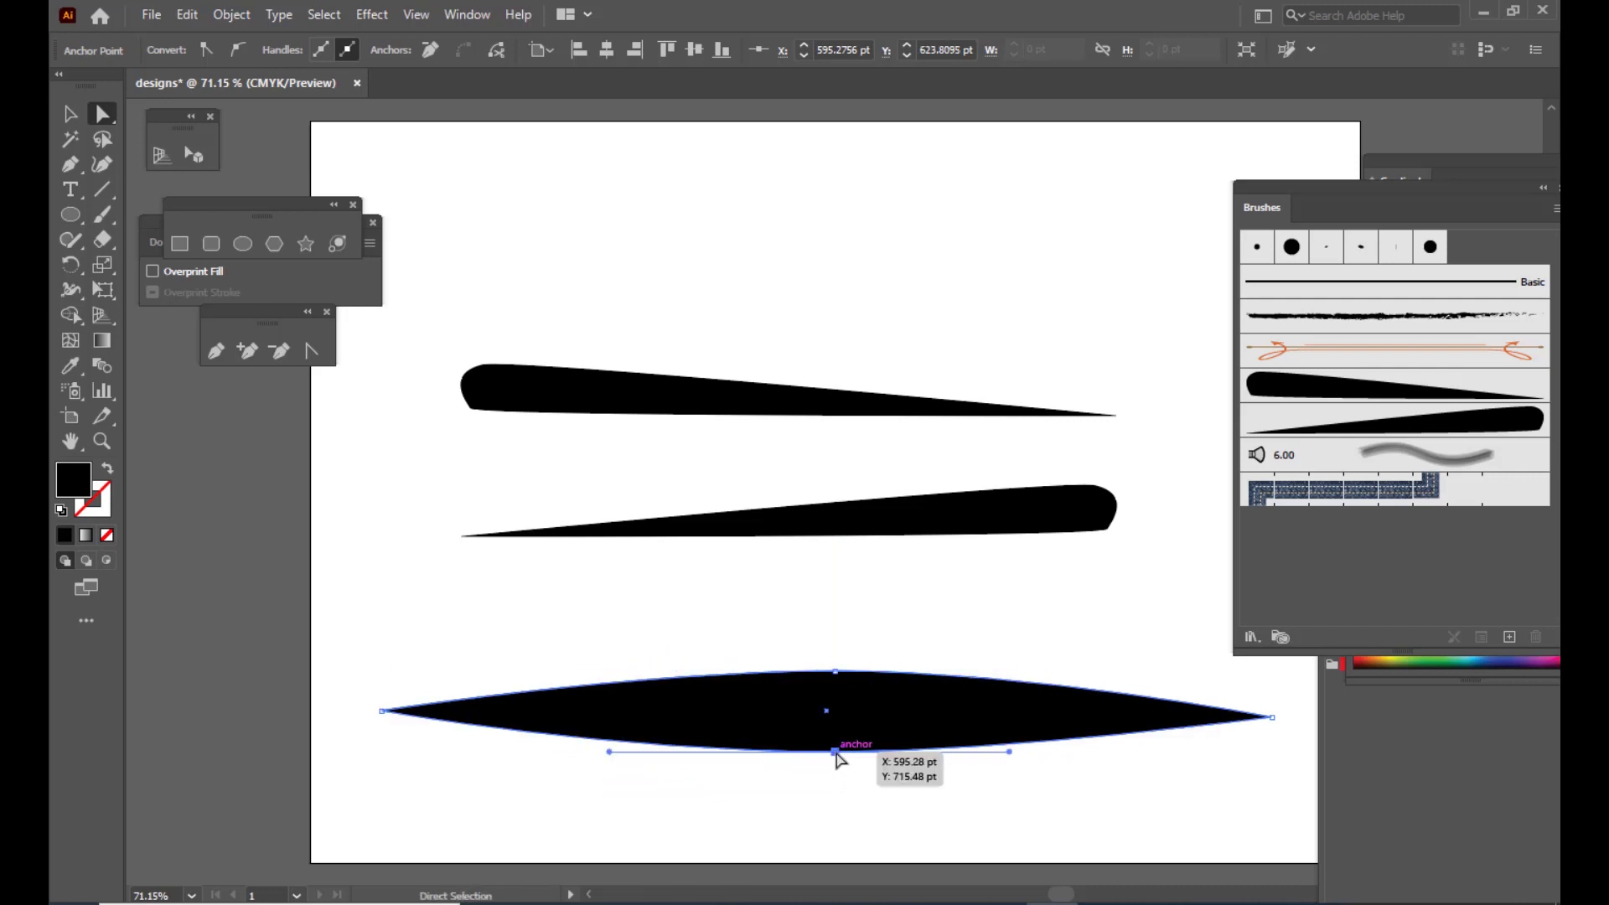
{"action": "left_click_drag", "start_coordinate": [1009, 751], "coordinate": [1029, 751]}
Select the whole double-pointed shape, reduce its height slightly and shift it a little up and left
{"action": "left_click", "coordinate": [858, 596]}
{"action": "left_click", "coordinate": [872, 726]}
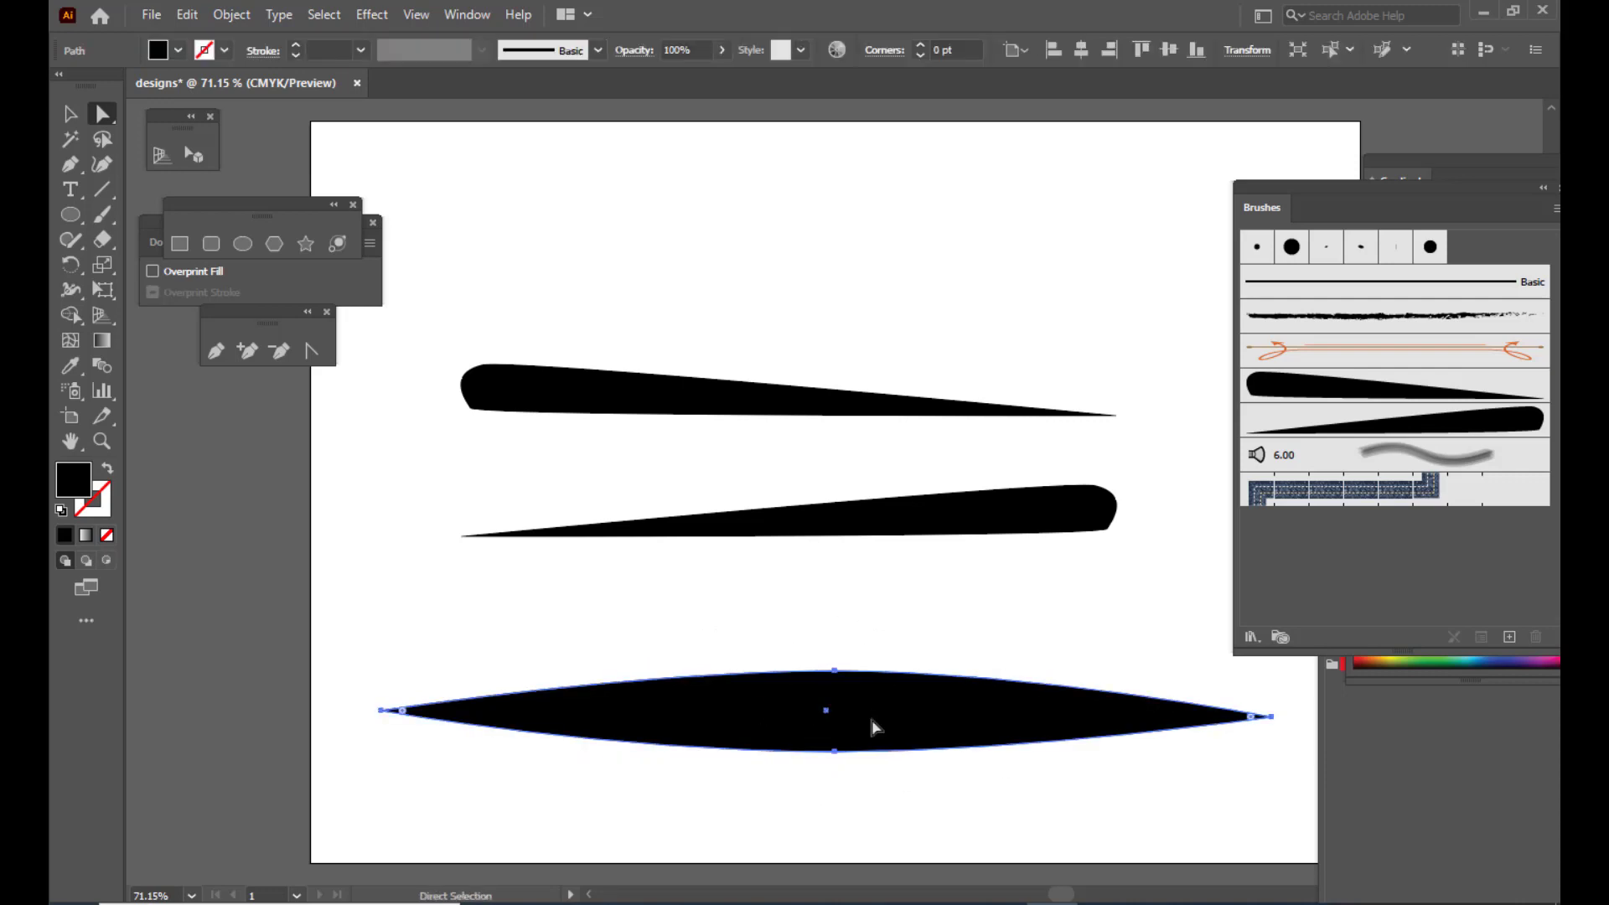
{"action": "left_click", "coordinate": [71, 113]}
{"action": "left_click", "coordinate": [725, 212]}
{"action": "left_click", "coordinate": [847, 706]}
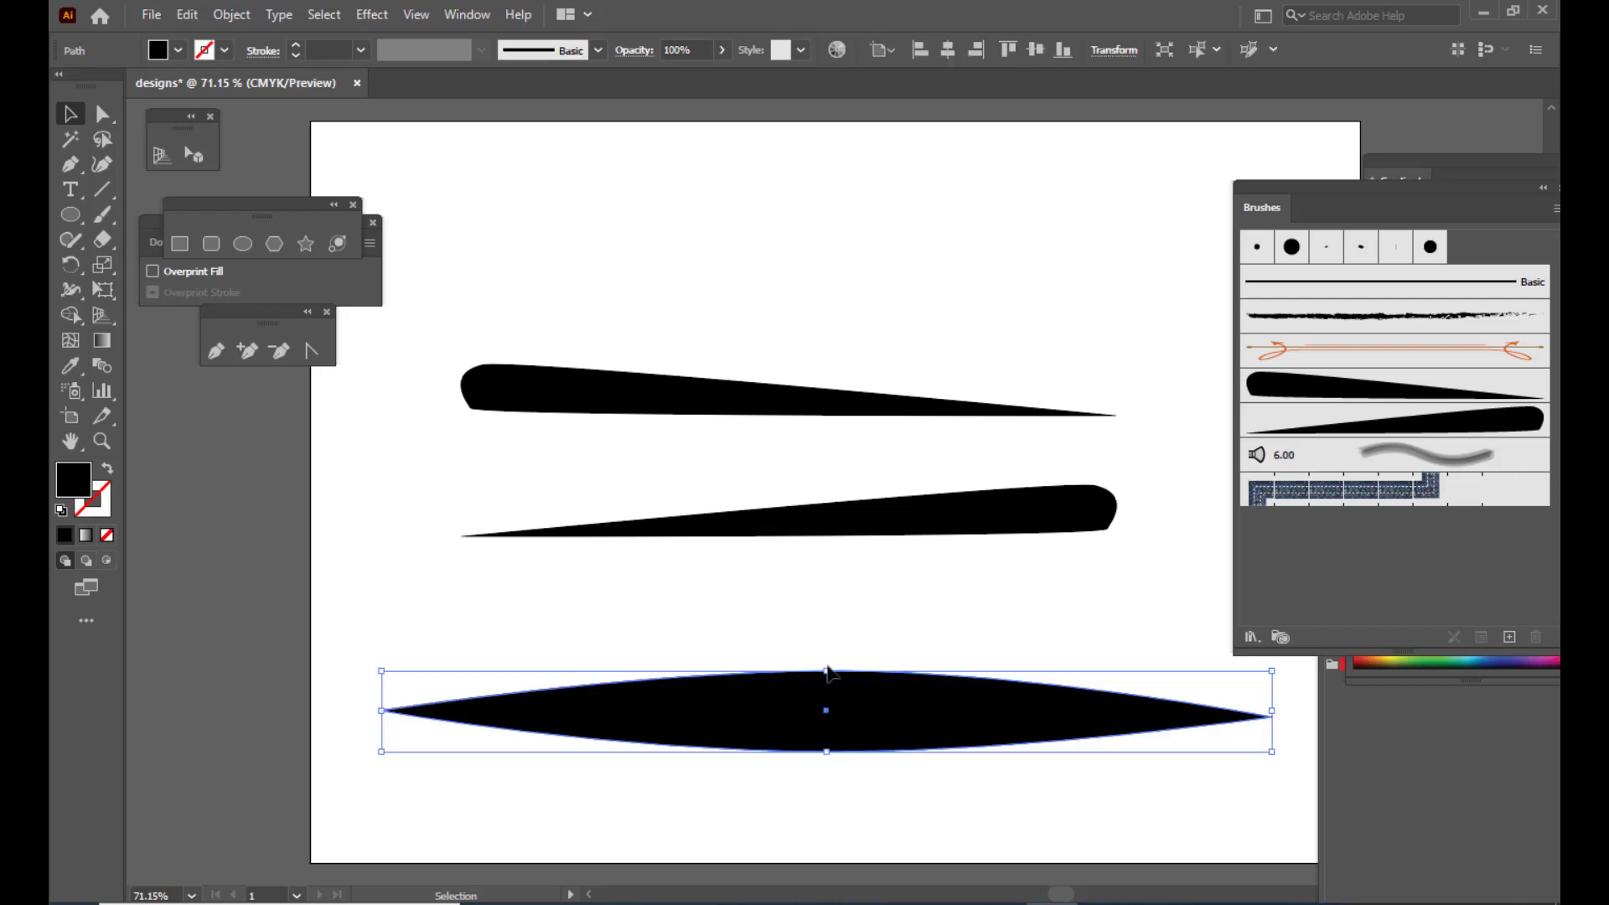
{"action": "left_click_drag", "start_coordinate": [827, 666], "coordinate": [828, 679]}
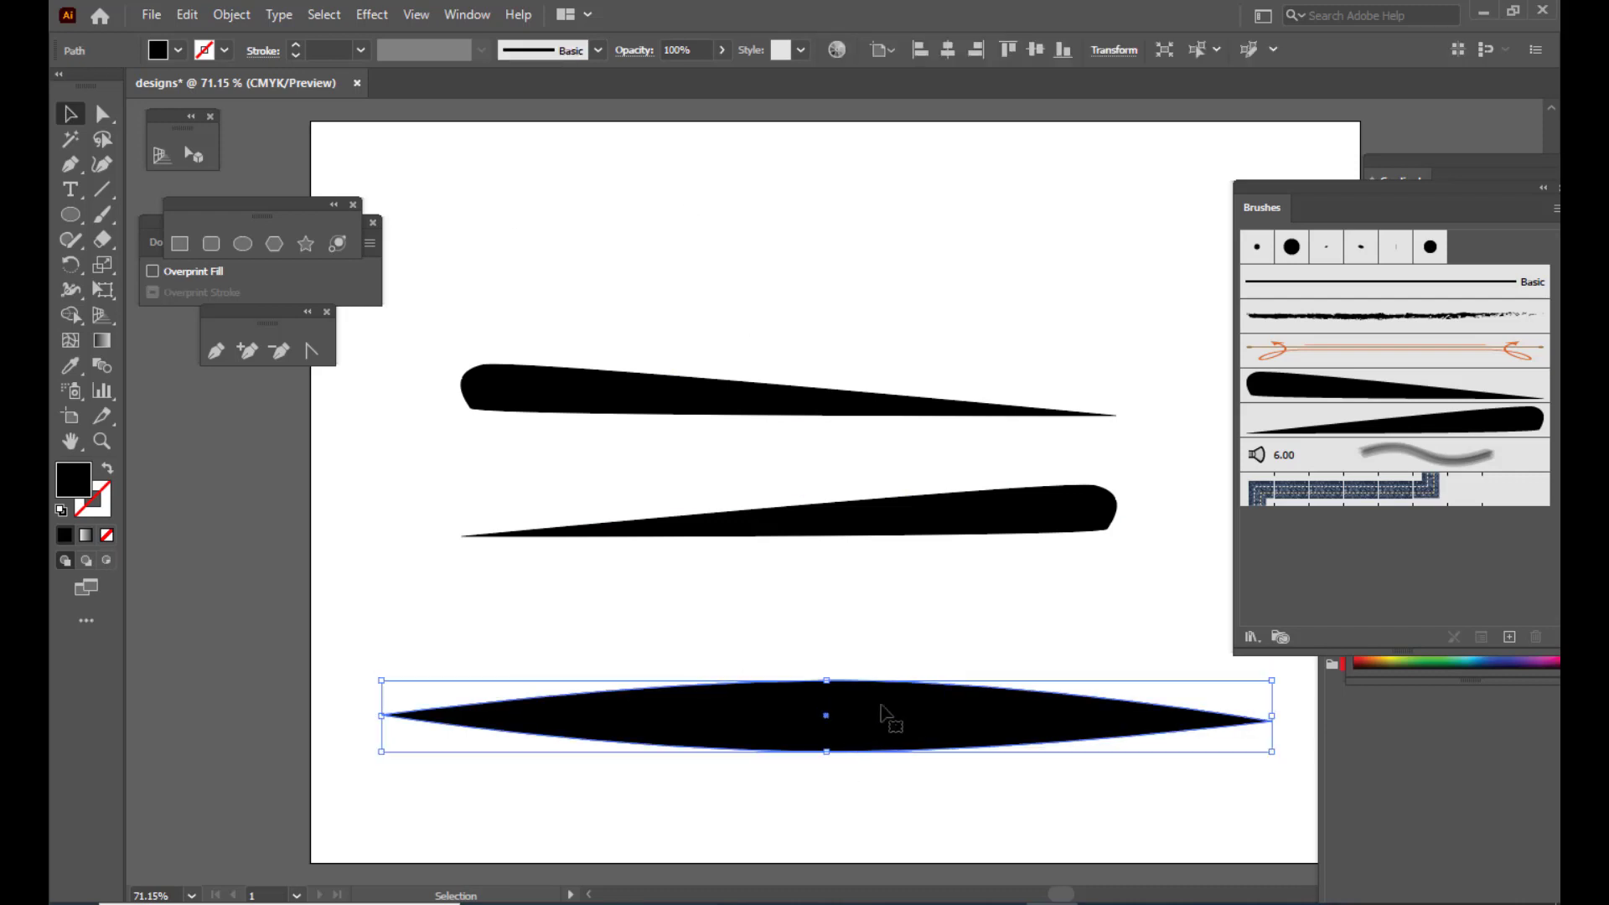
{"action": "key", "text": "ctrl+z"}
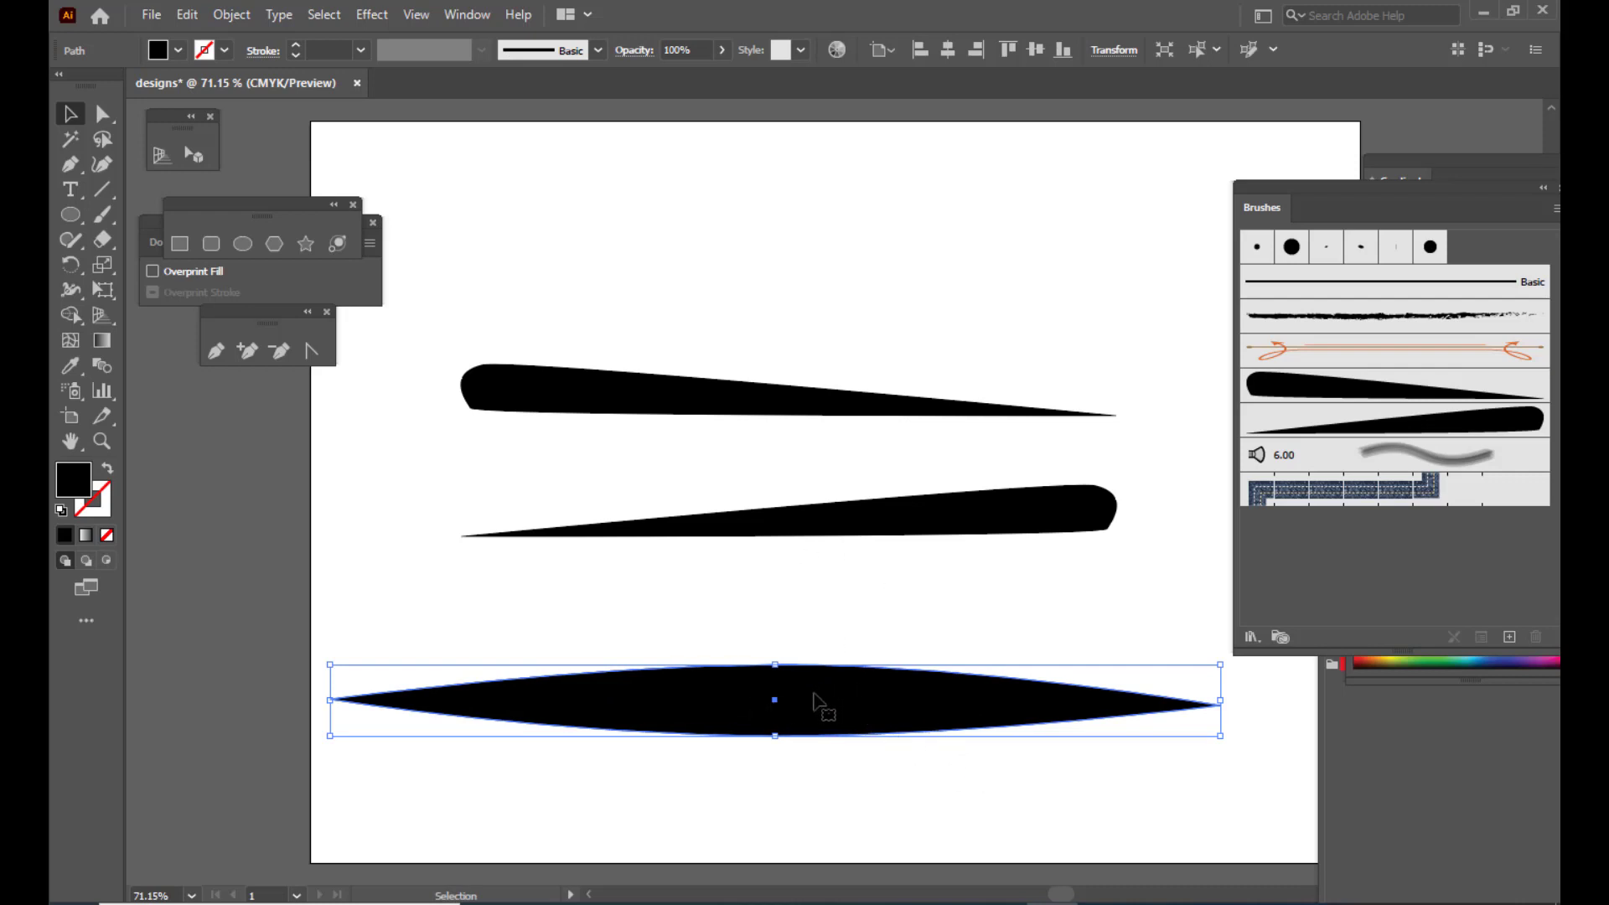
Create an Art Brush from the double-pointed shape, named thirdbrushstrokedesign, with the default options
{"action": "mouse_move", "coordinate": [814, 700]}
{"action": "left_mouse_down"}
{"action": "mouse_move", "coordinate": [897, 662]}
{"action": "mouse_move", "coordinate": [1277, 571]}
{"action": "left_mouse_up"}
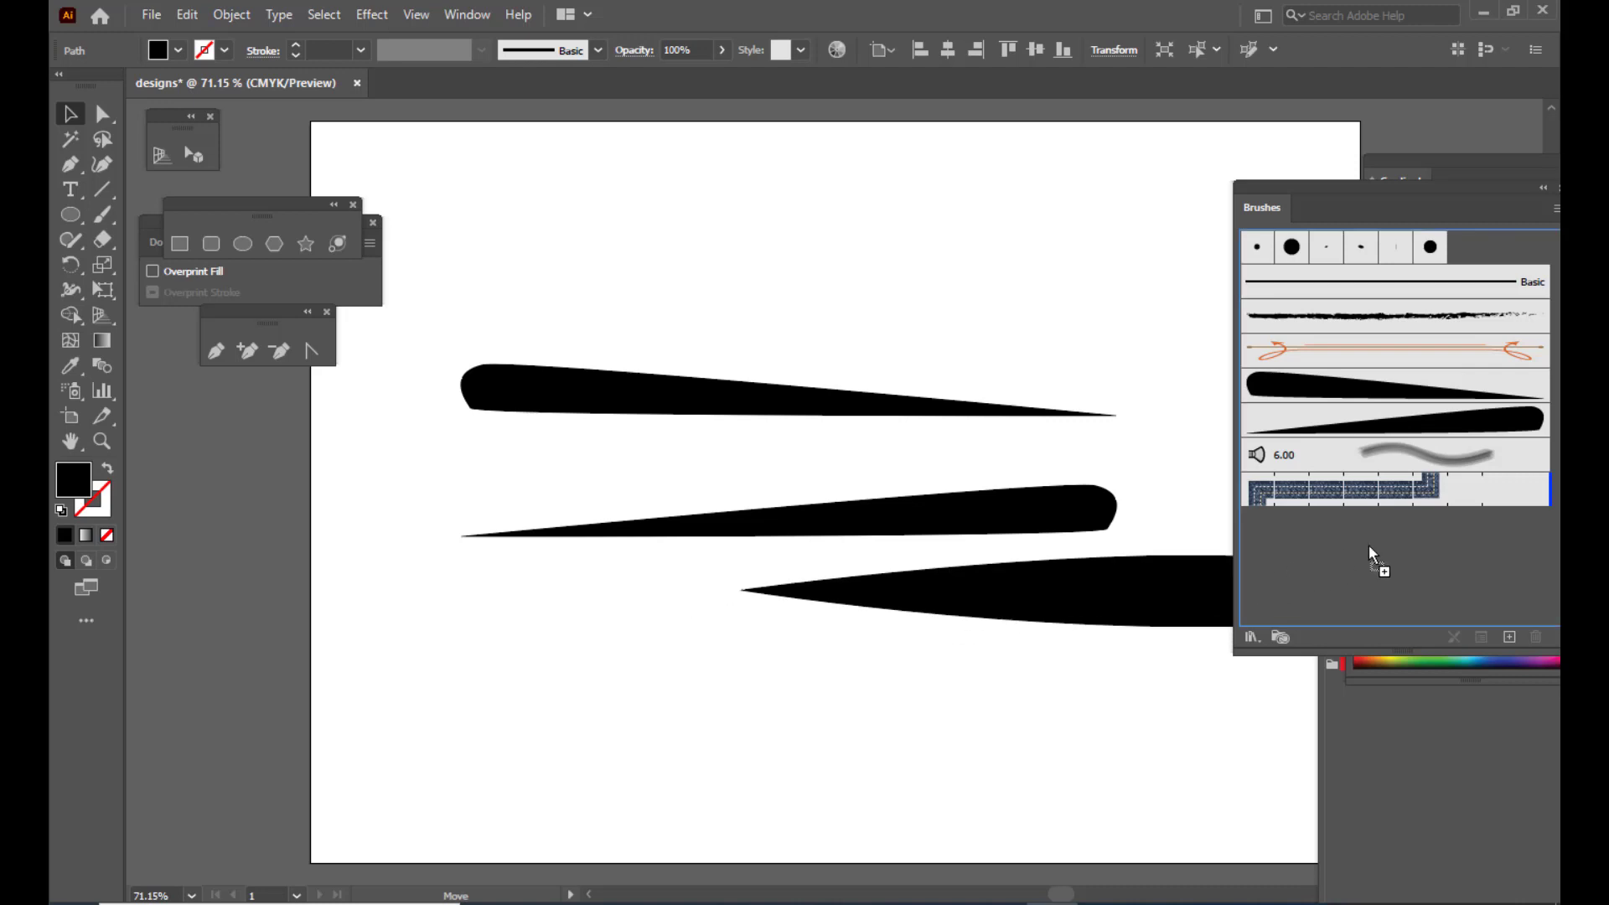
{"action": "left_click_drag", "start_coordinate": [1369, 545], "coordinate": [1369, 545]}
{"action": "left_click", "coordinate": [954, 332]}
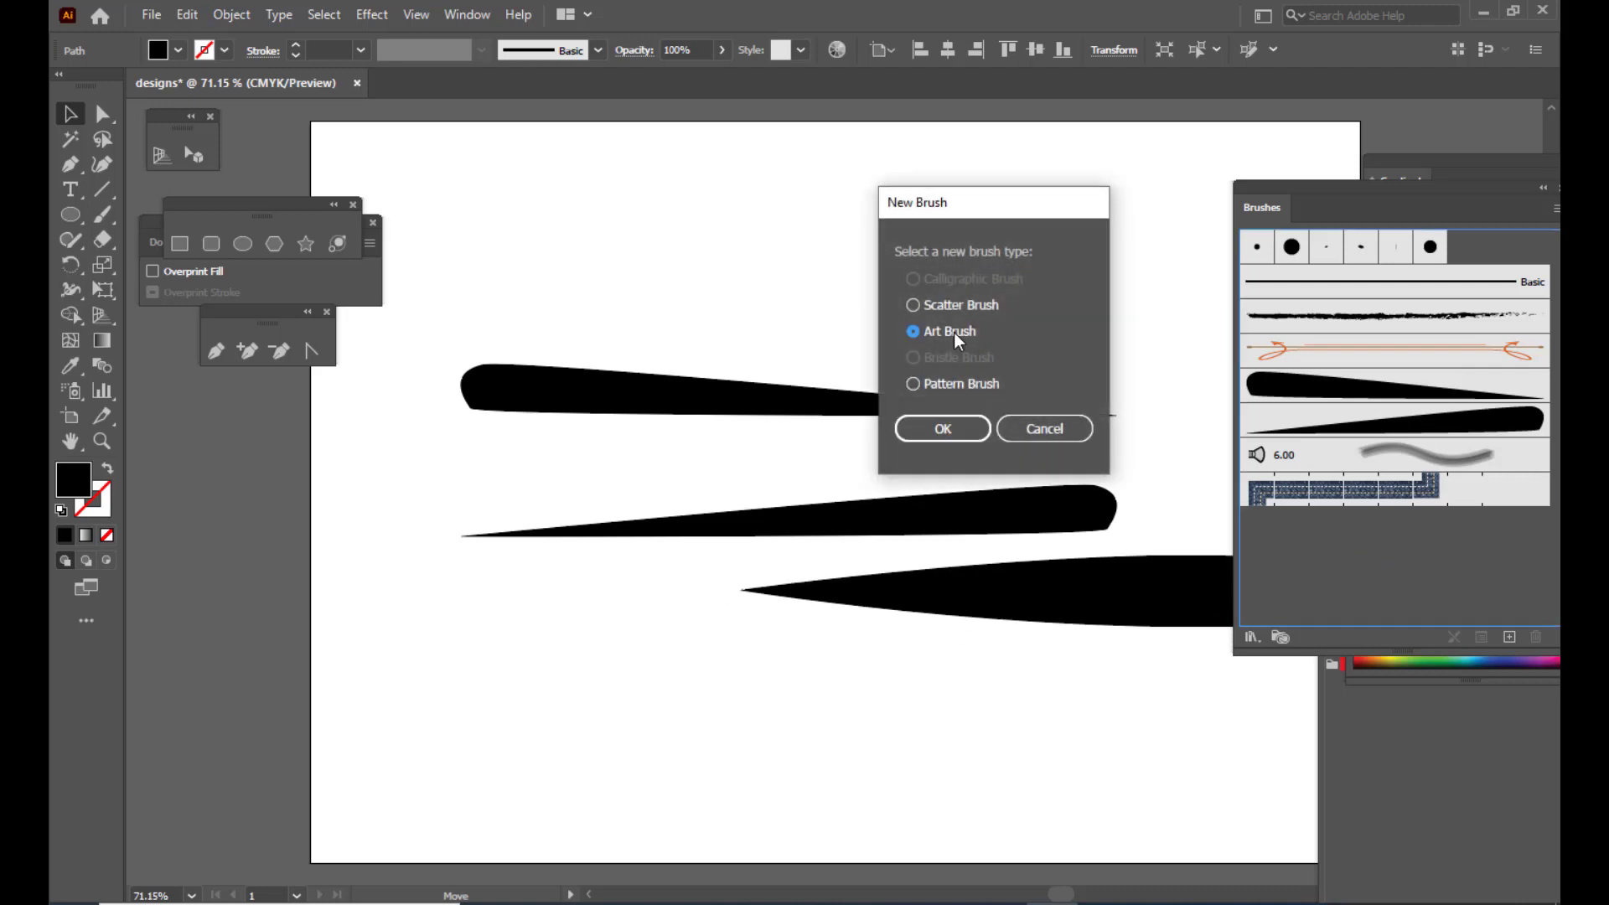
{"action": "left_click", "coordinate": [943, 427]}
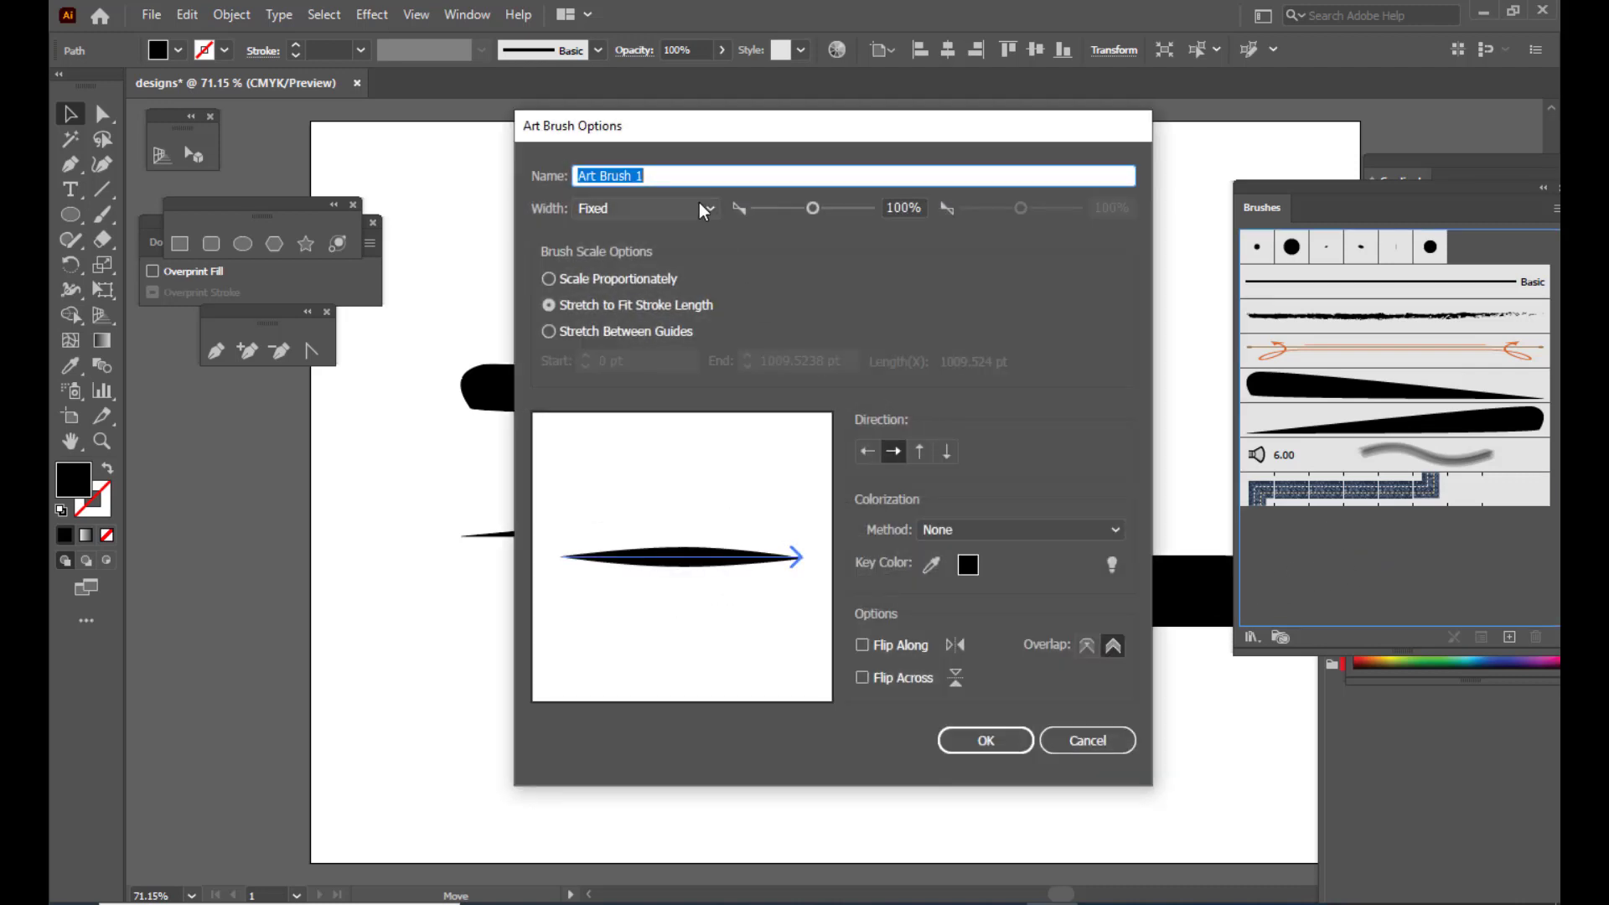
{"action": "type", "text": "thirdbrushstrokedesign"}
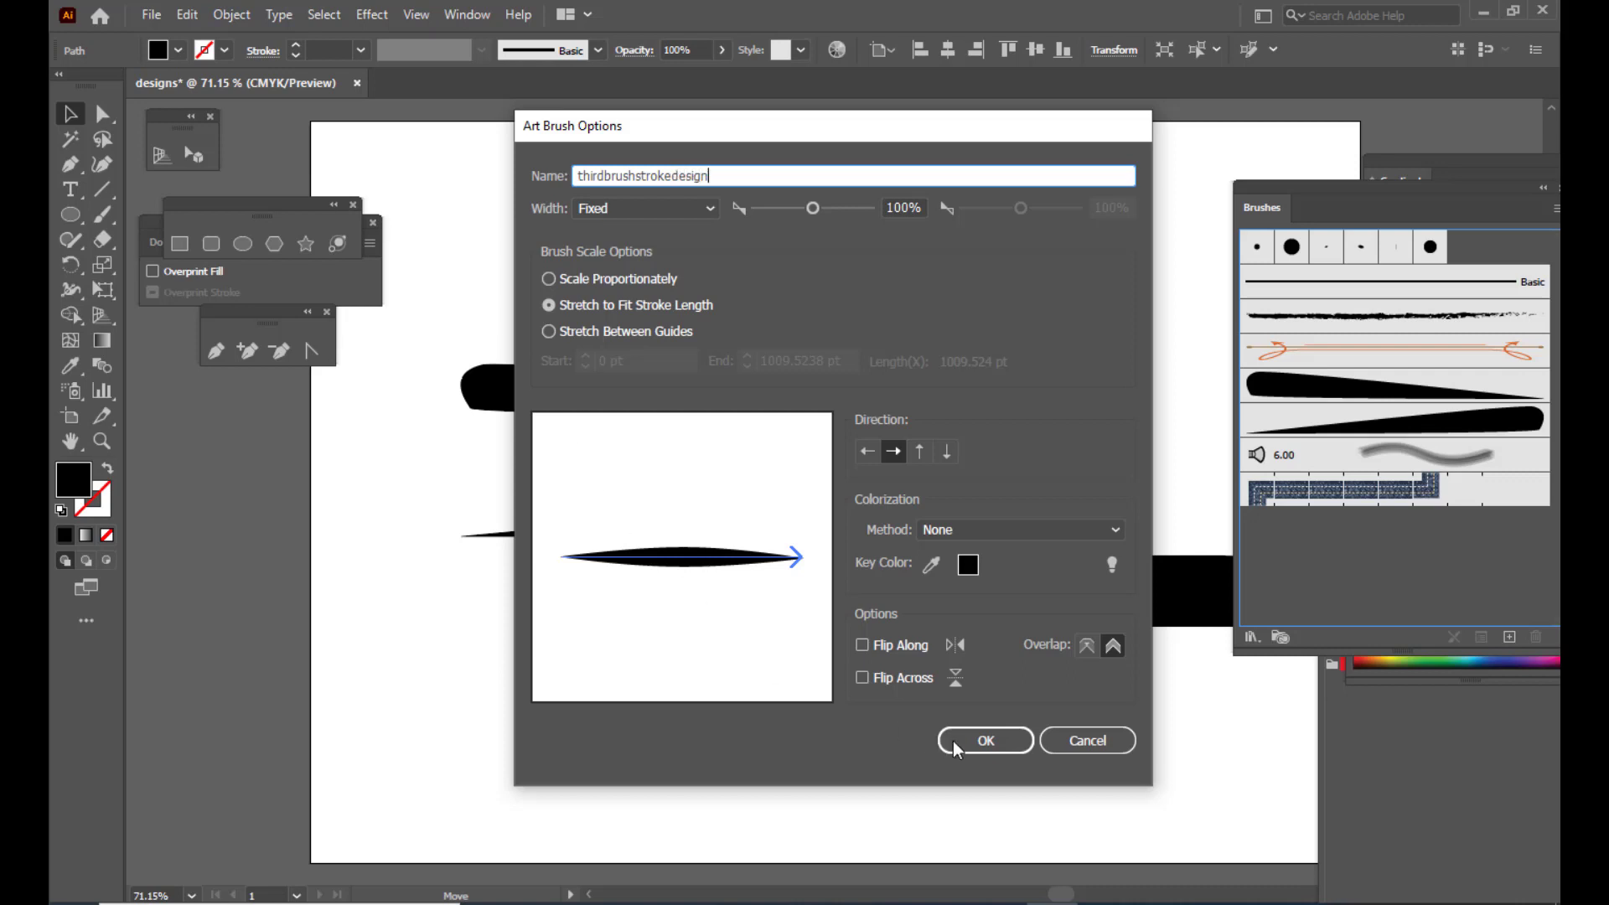
{"action": "left_click", "coordinate": [955, 741]}
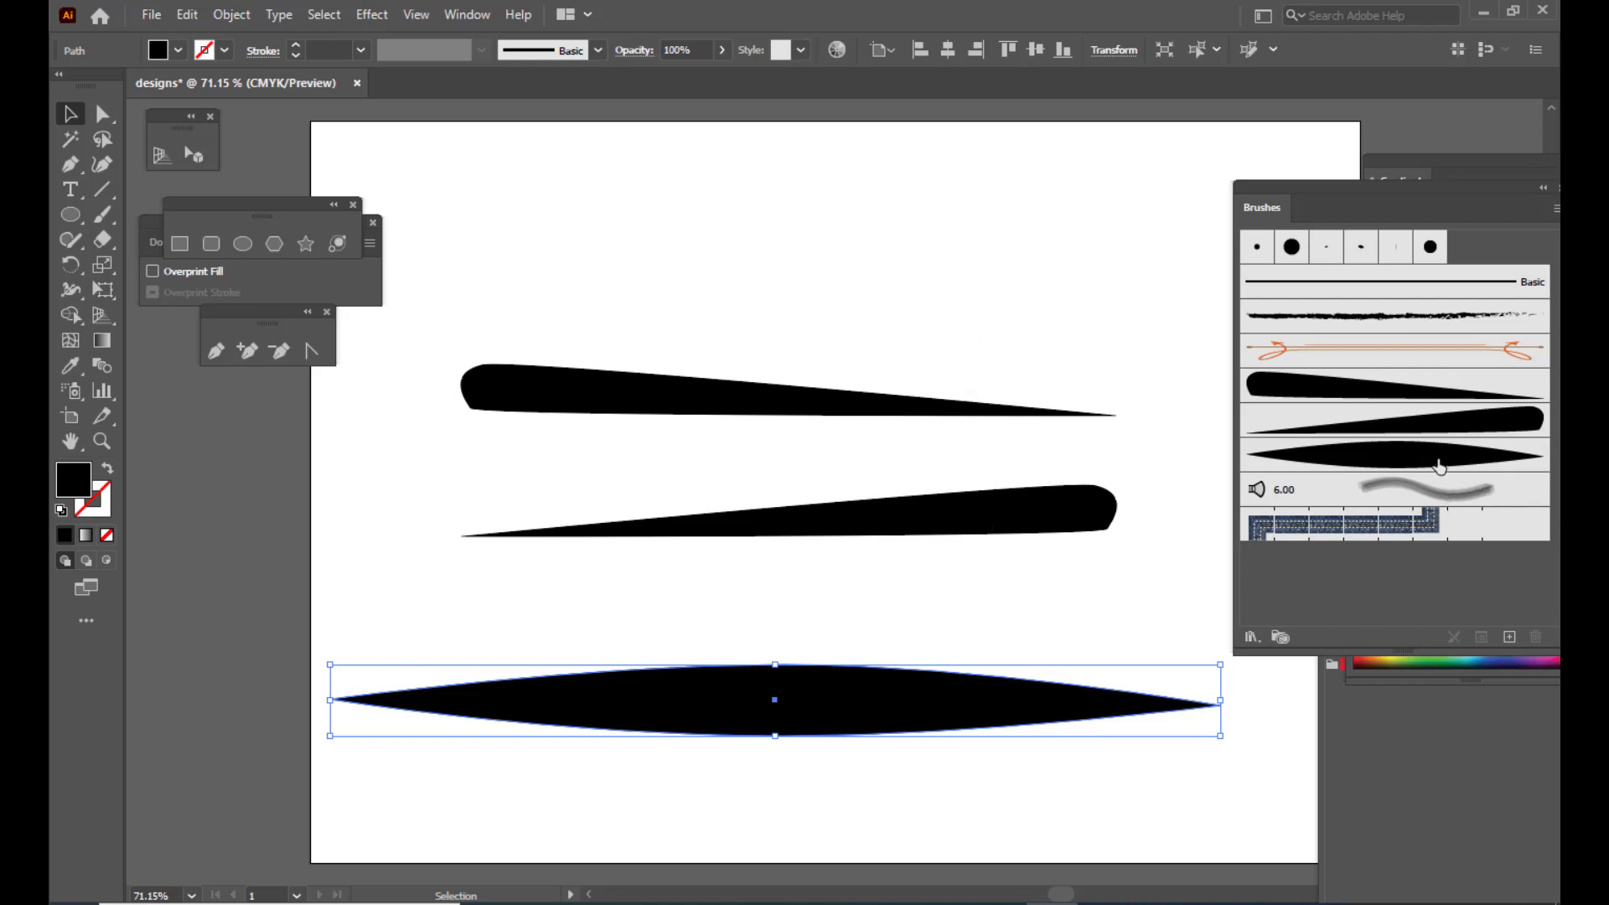
Delete the double-pointed source shape from the artboard
{"action": "left_click", "coordinate": [888, 599]}
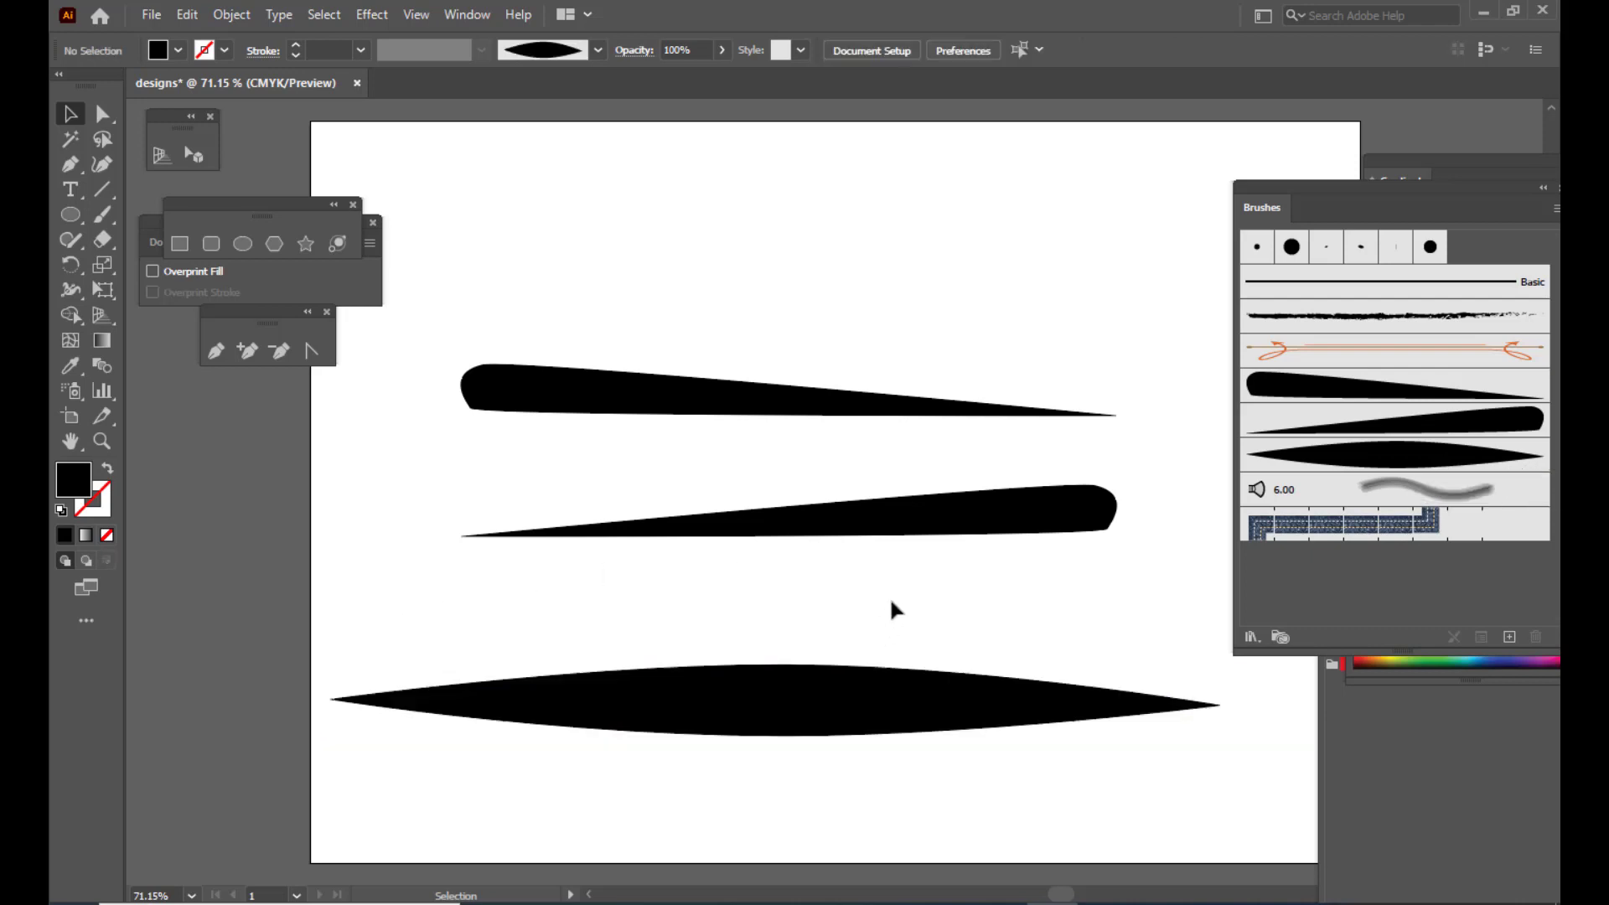
{"action": "left_click", "coordinate": [844, 711]}
{"action": "key", "text": "Delete"}
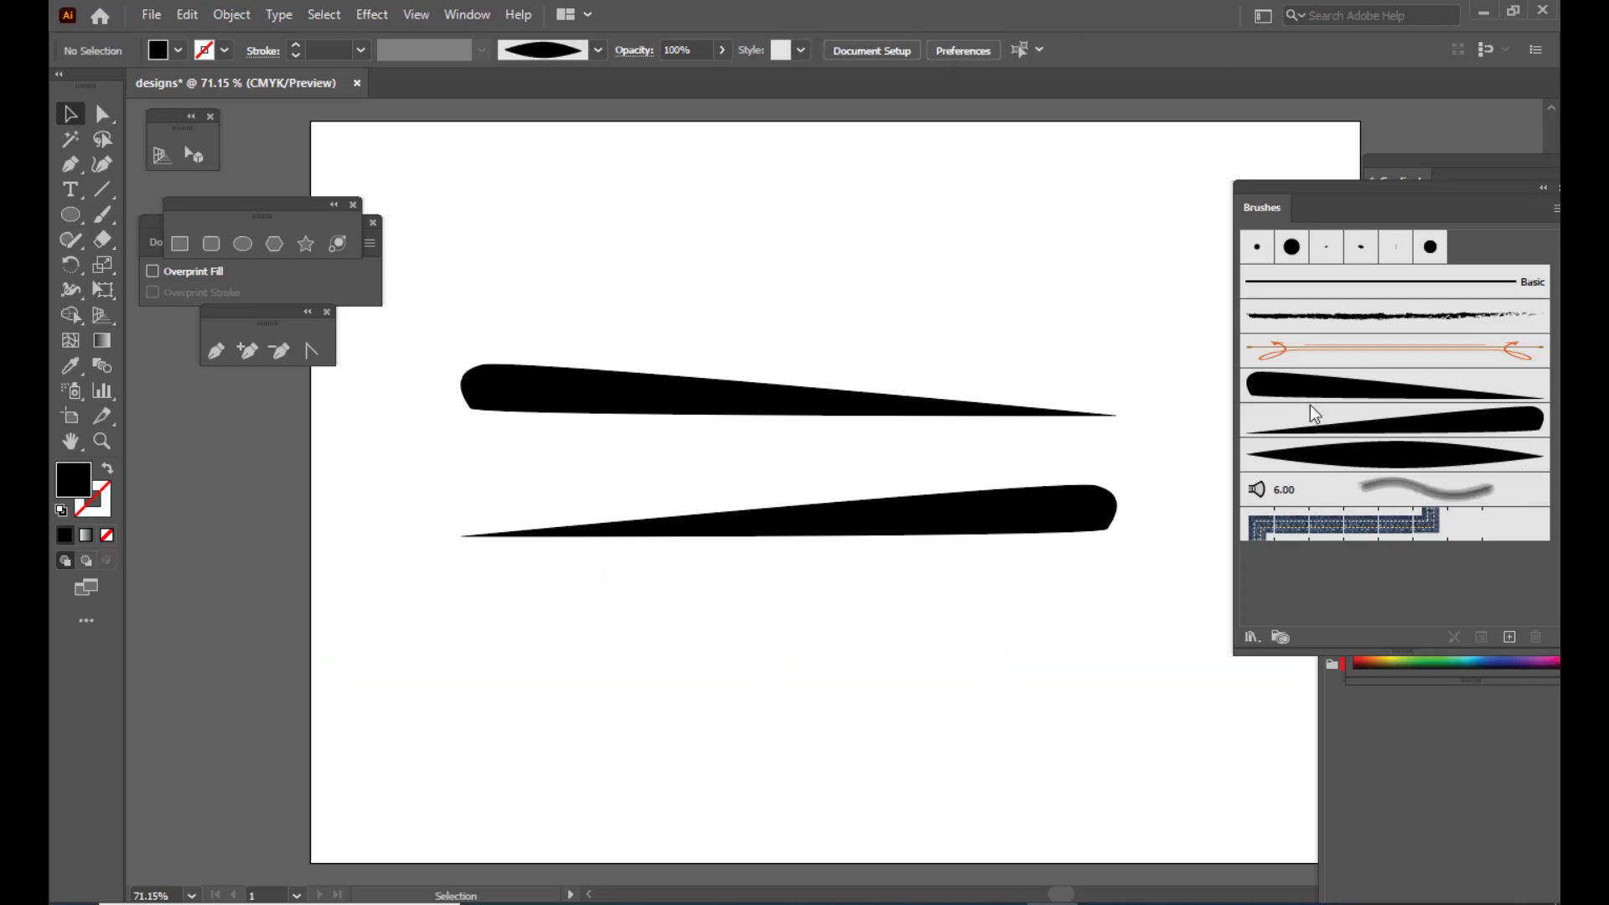
Paint a slightly rising stroke above the tapered shapes with the Paintbrush and the new double-pointed art brush
{"action": "left_click", "coordinate": [1539, 471]}
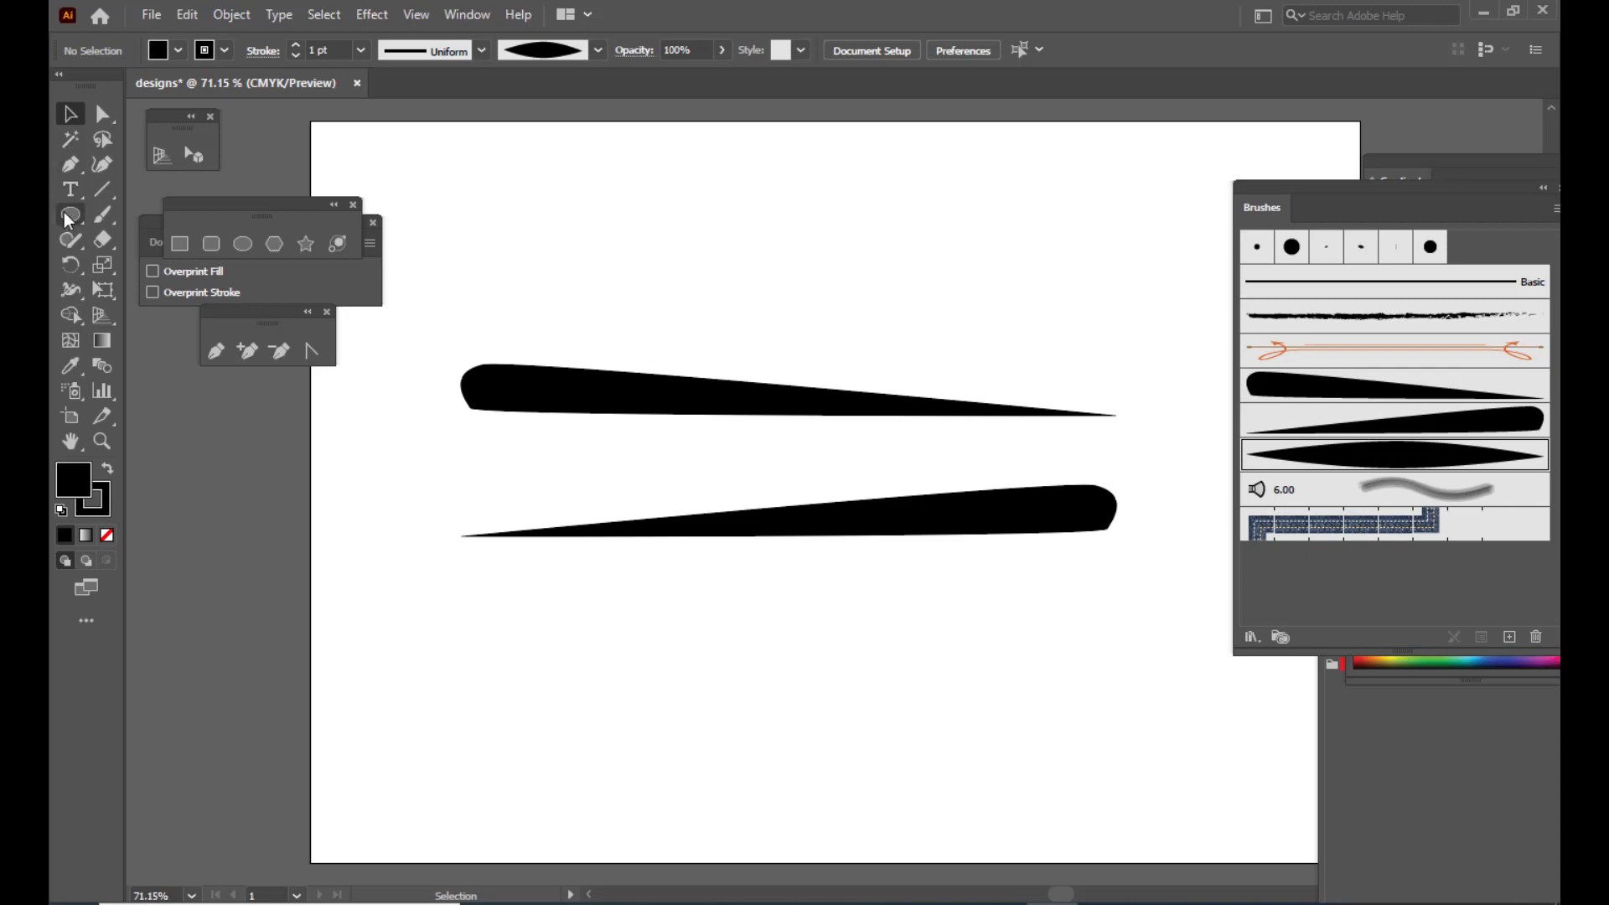
{"action": "left_click_drag", "start_coordinate": [104, 218], "coordinate": [164, 213]}
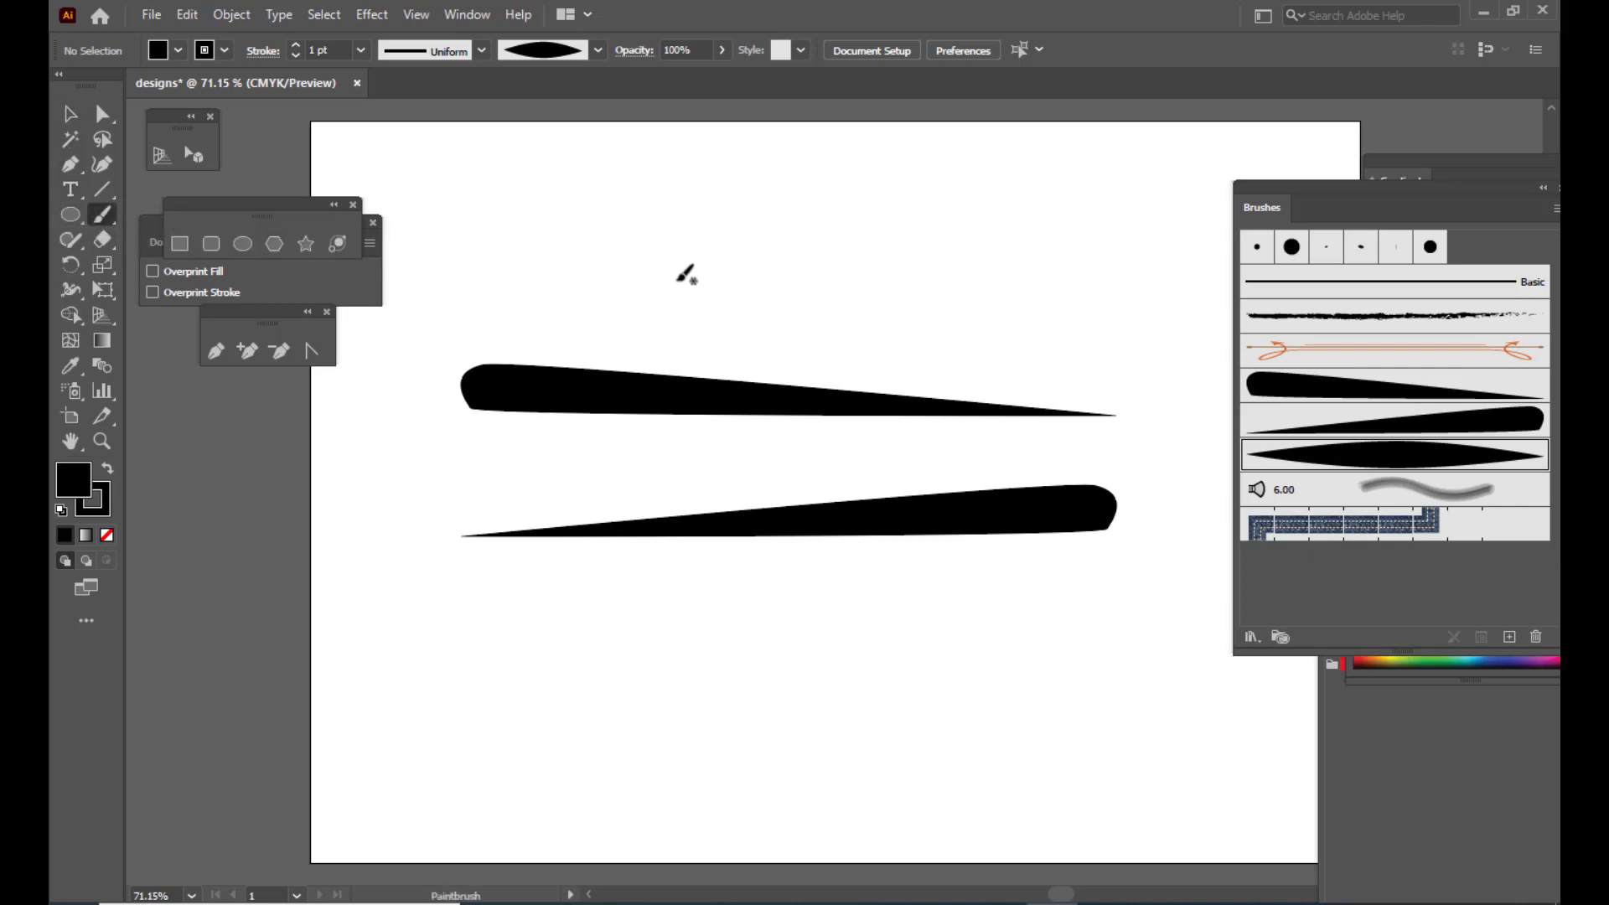
{"action": "left_click_drag", "start_coordinate": [768, 251], "coordinate": [1124, 209]}
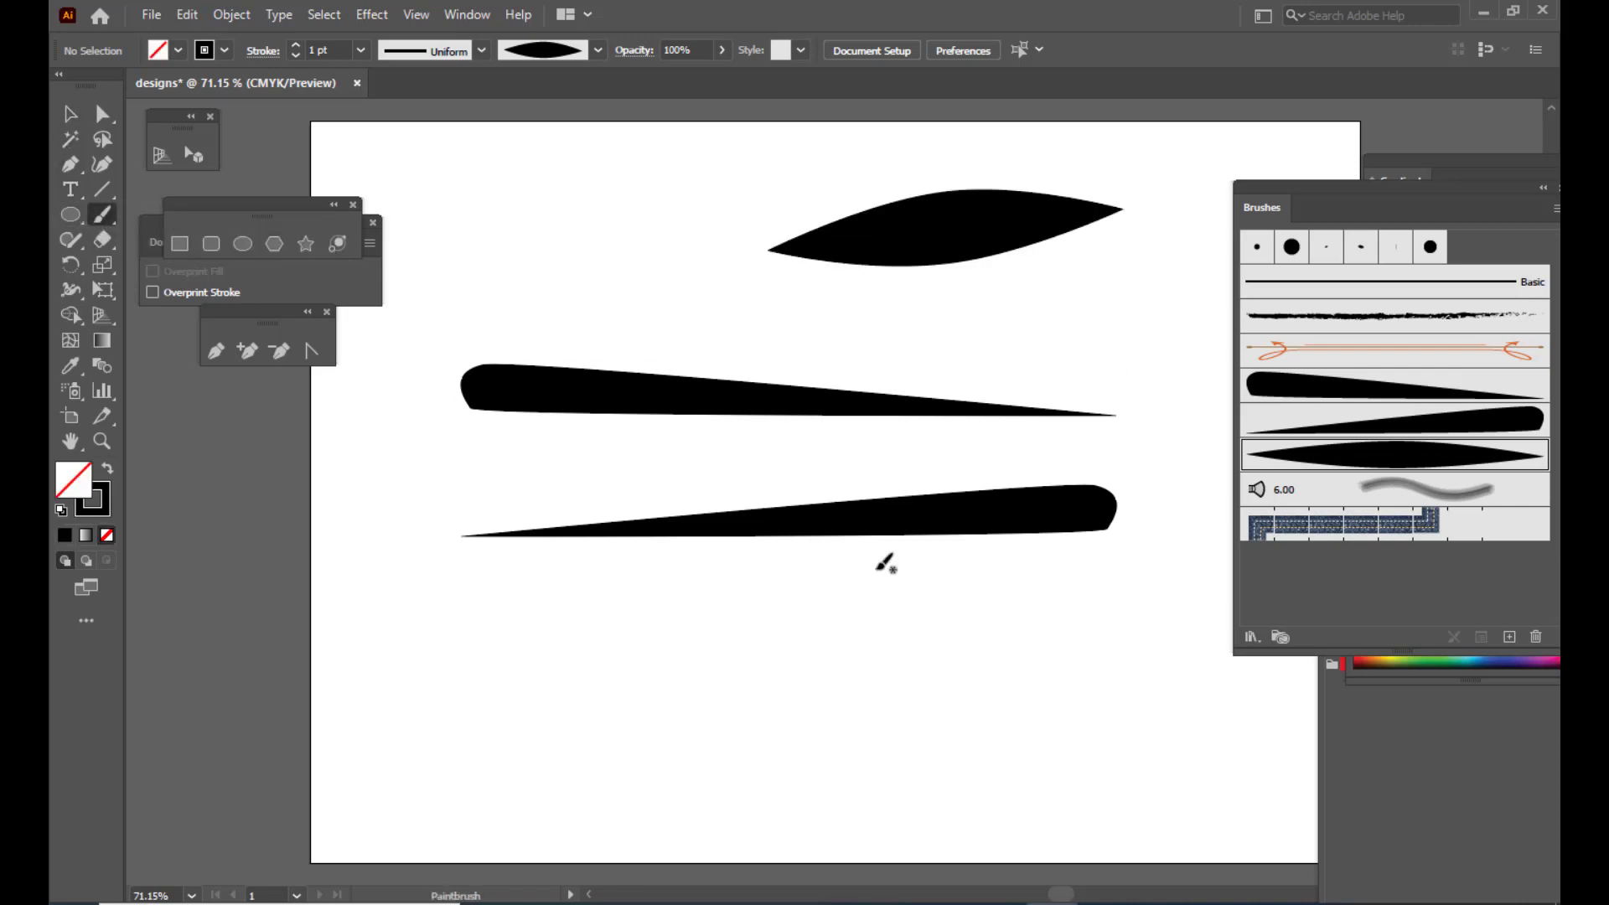
Try two curved strokes below the tapered shapes with the double-pointed brush and undo them
{"action": "left_click_drag", "start_coordinate": [671, 645], "coordinate": [953, 717]}
{"action": "mouse_move", "coordinate": [1039, 748]}
{"action": "left_mouse_down"}
{"action": "mouse_move", "coordinate": [1051, 680]}
{"action": "mouse_move", "coordinate": [1208, 632]}
{"action": "left_mouse_up"}
{"action": "key", "text": "ctrl+z"}
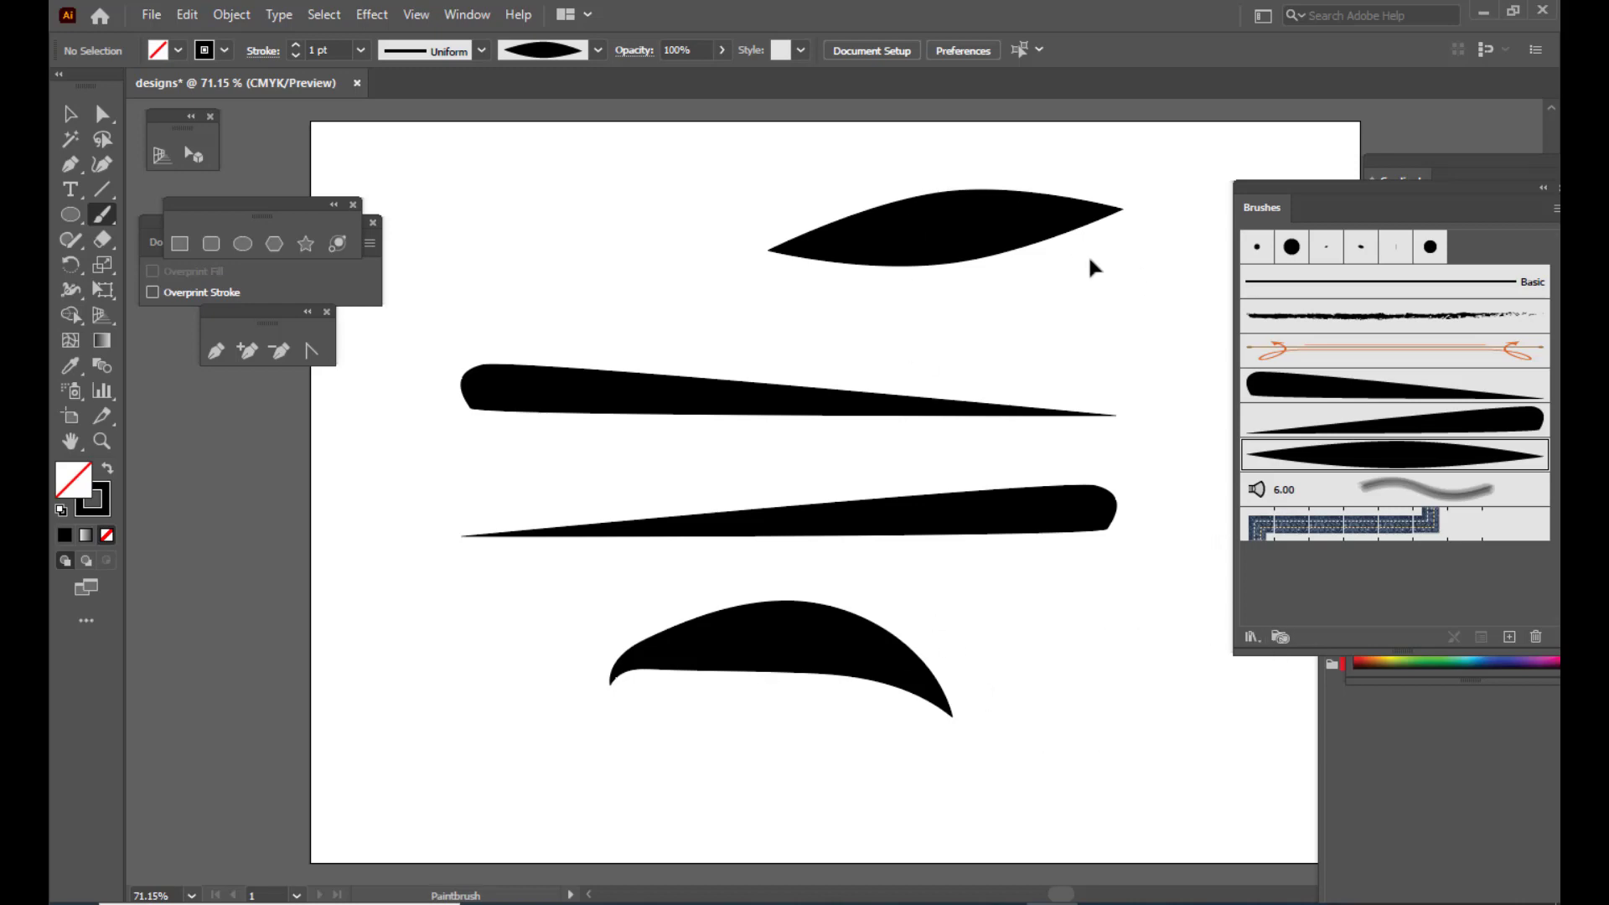
{"action": "key", "text": "ctrl+z"}
Set the stroke weight of the painted double-pointed stroke to 0.5 pt
{"action": "left_click", "coordinate": [70, 113]}
{"action": "left_click", "coordinate": [991, 243]}
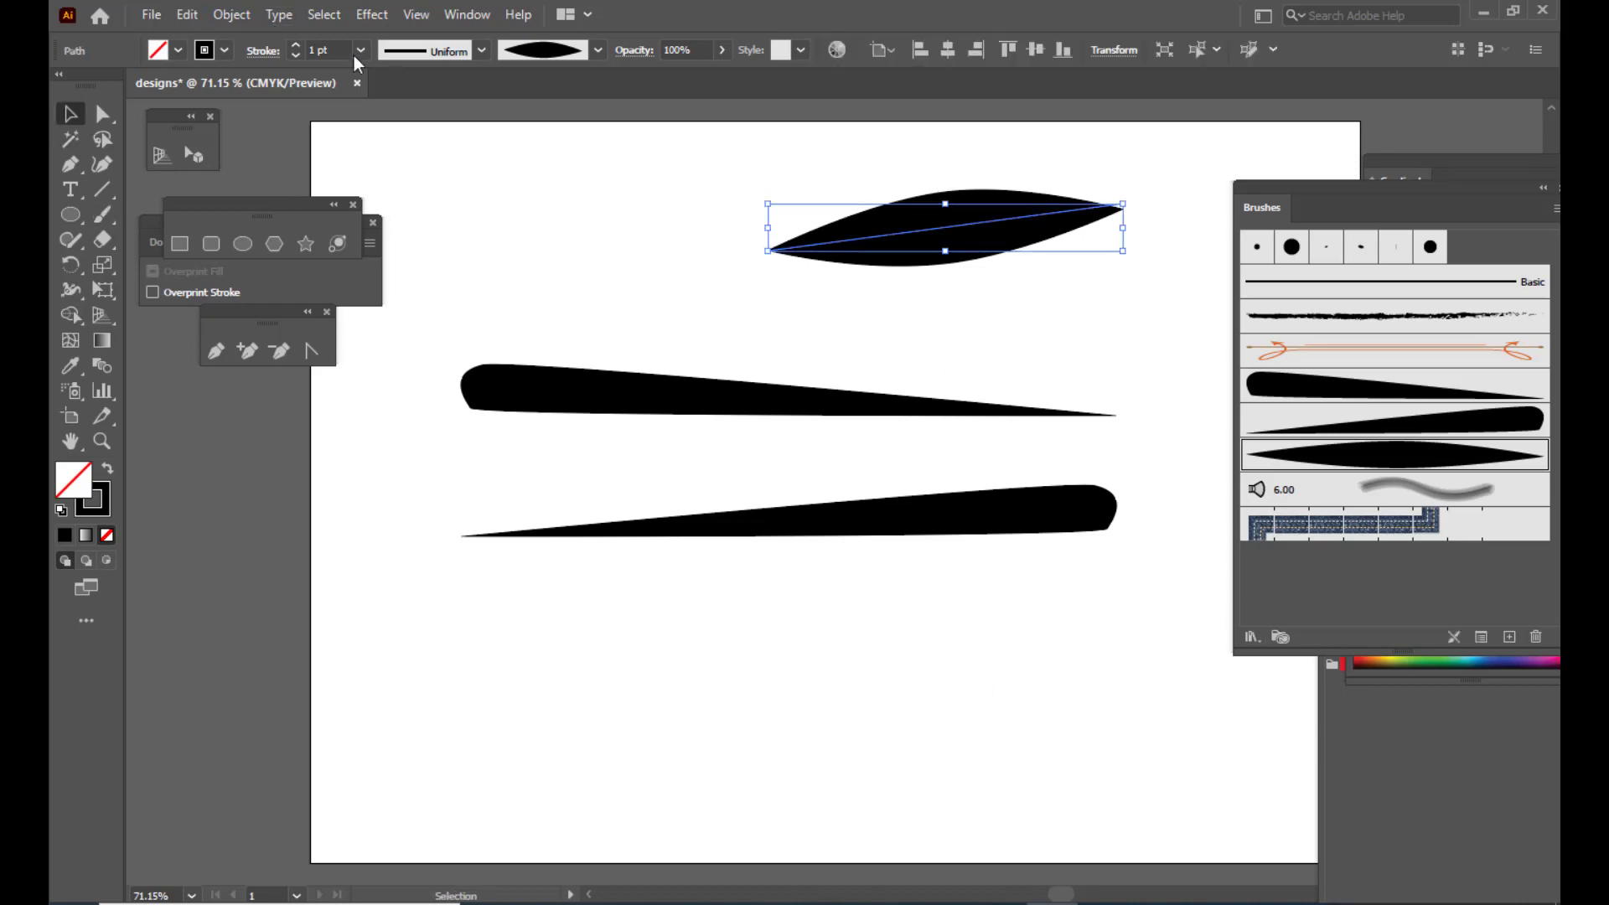
{"action": "left_click", "coordinate": [360, 51]}
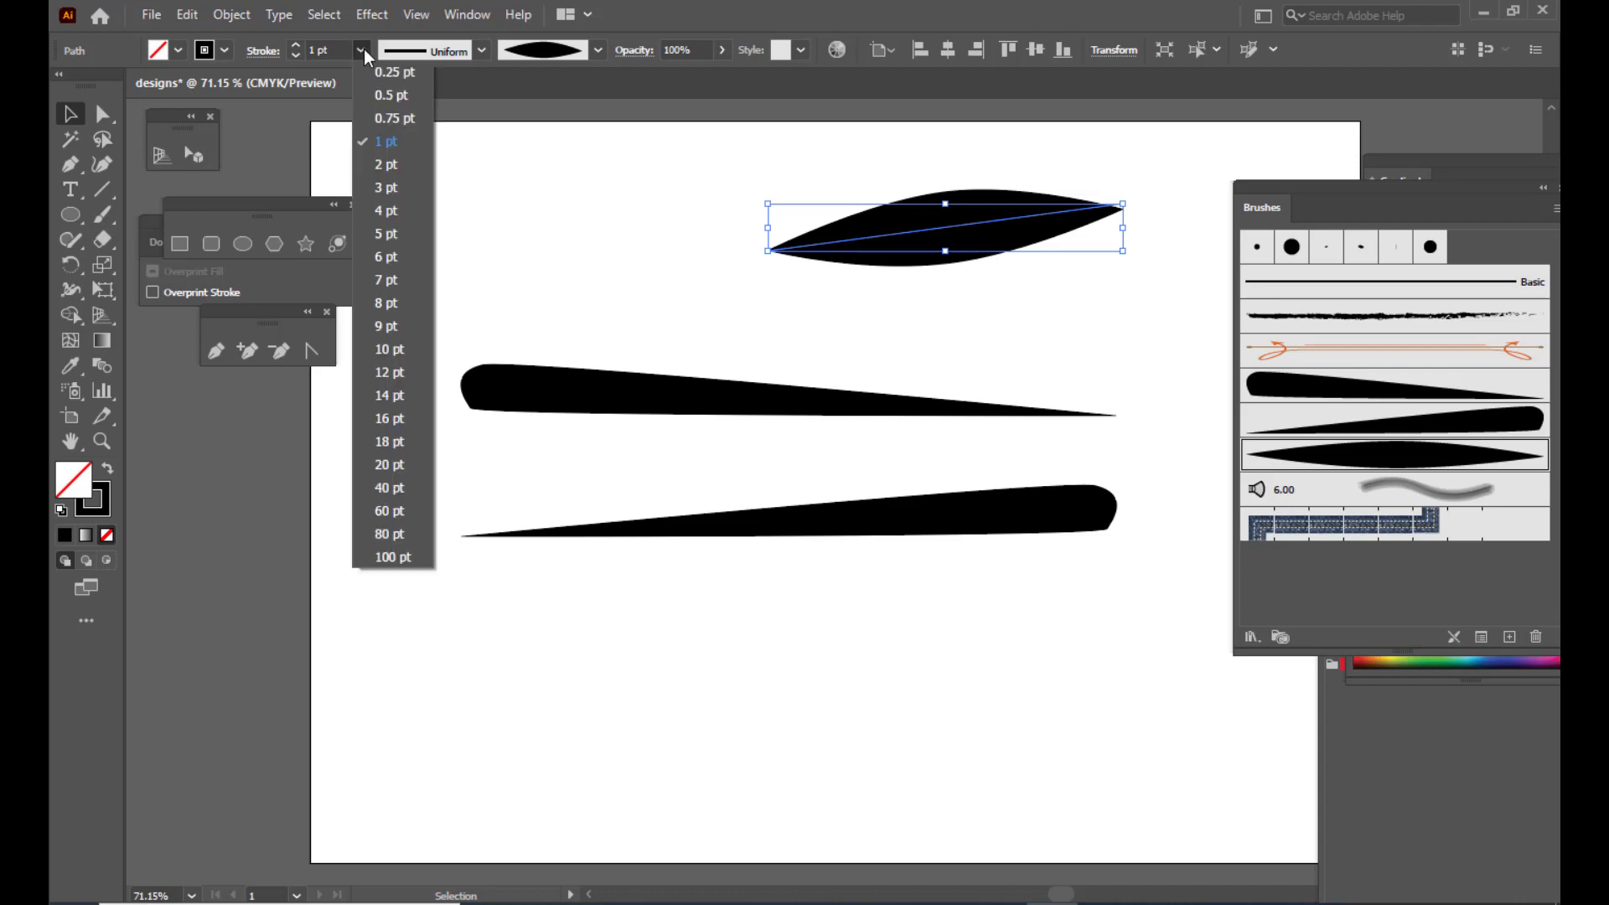
{"action": "left_click", "coordinate": [395, 97]}
Paint a short arc and a longer curved stroke above the tapered shapes with the 0.5 pt double-pointed brush
{"action": "left_click", "coordinate": [103, 214]}
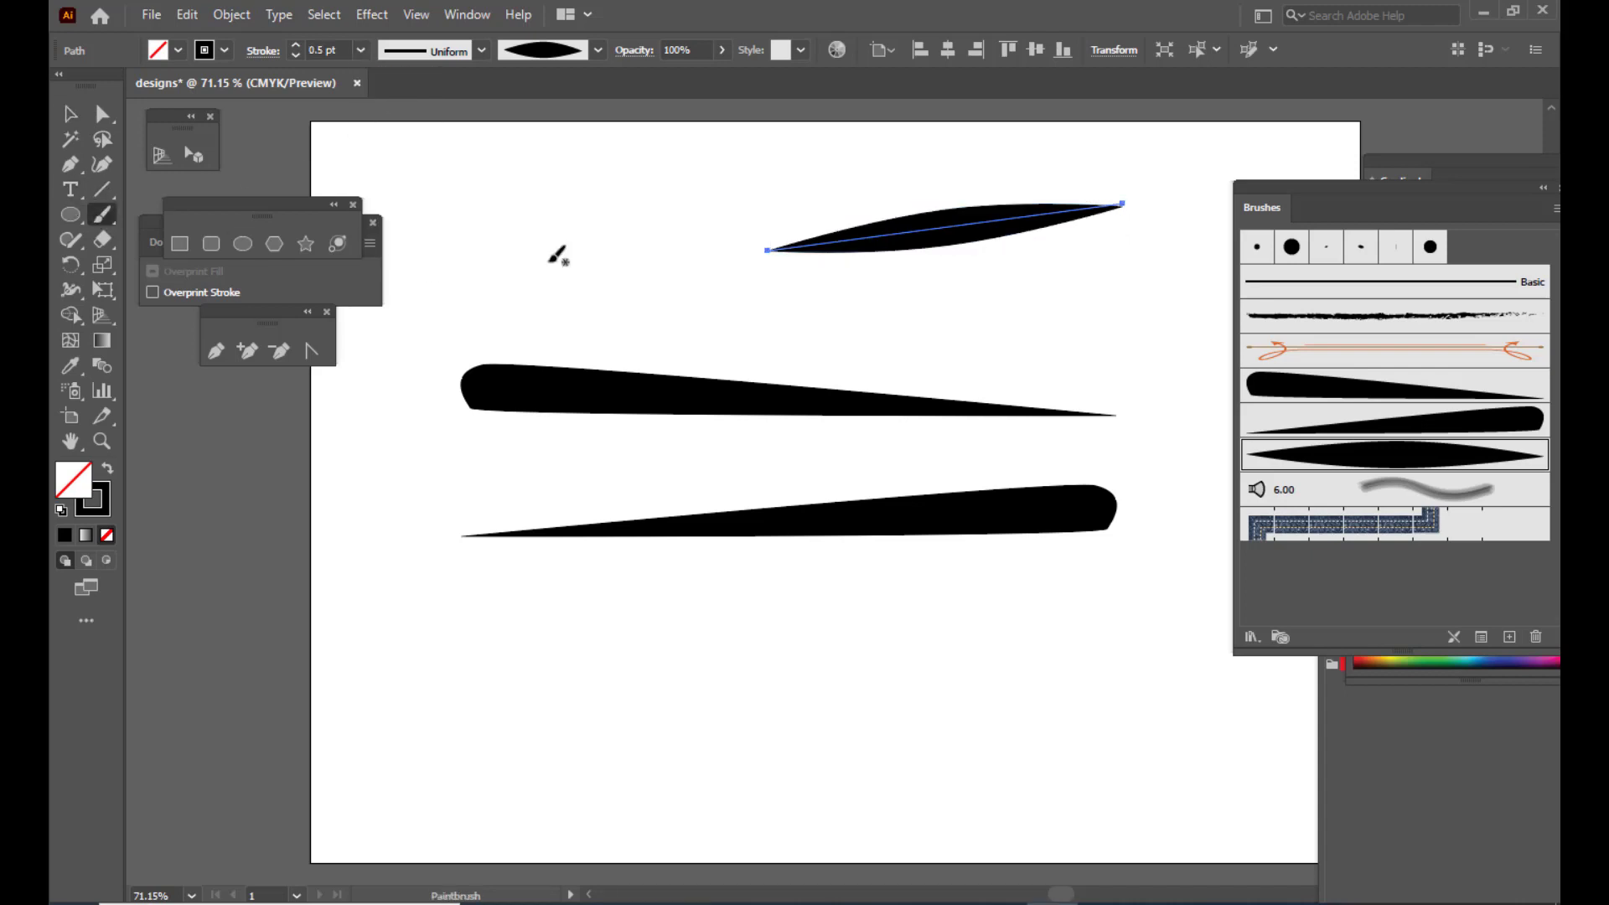
{"action": "left_click_drag", "start_coordinate": [550, 264], "coordinate": [652, 202]}
{"action": "left_click_drag", "start_coordinate": [664, 666], "coordinate": [1027, 767]}
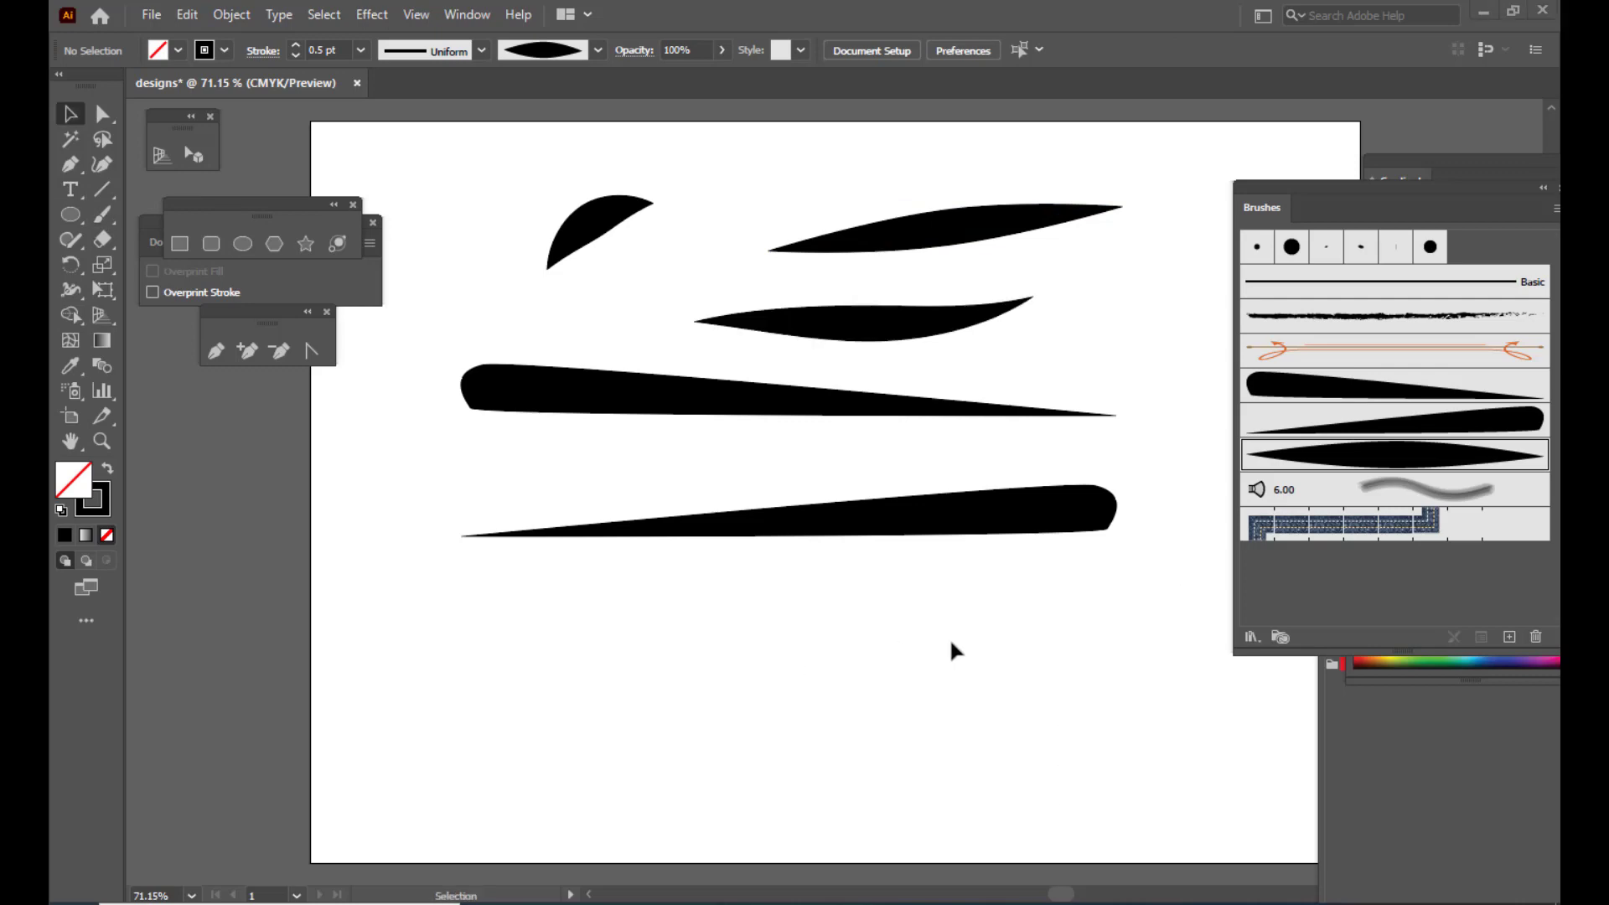
Draw a circle below the two tapered shapes, select its right anchor point and swap to a black fill without stroke
{"action": "left_click", "coordinate": [243, 244]}
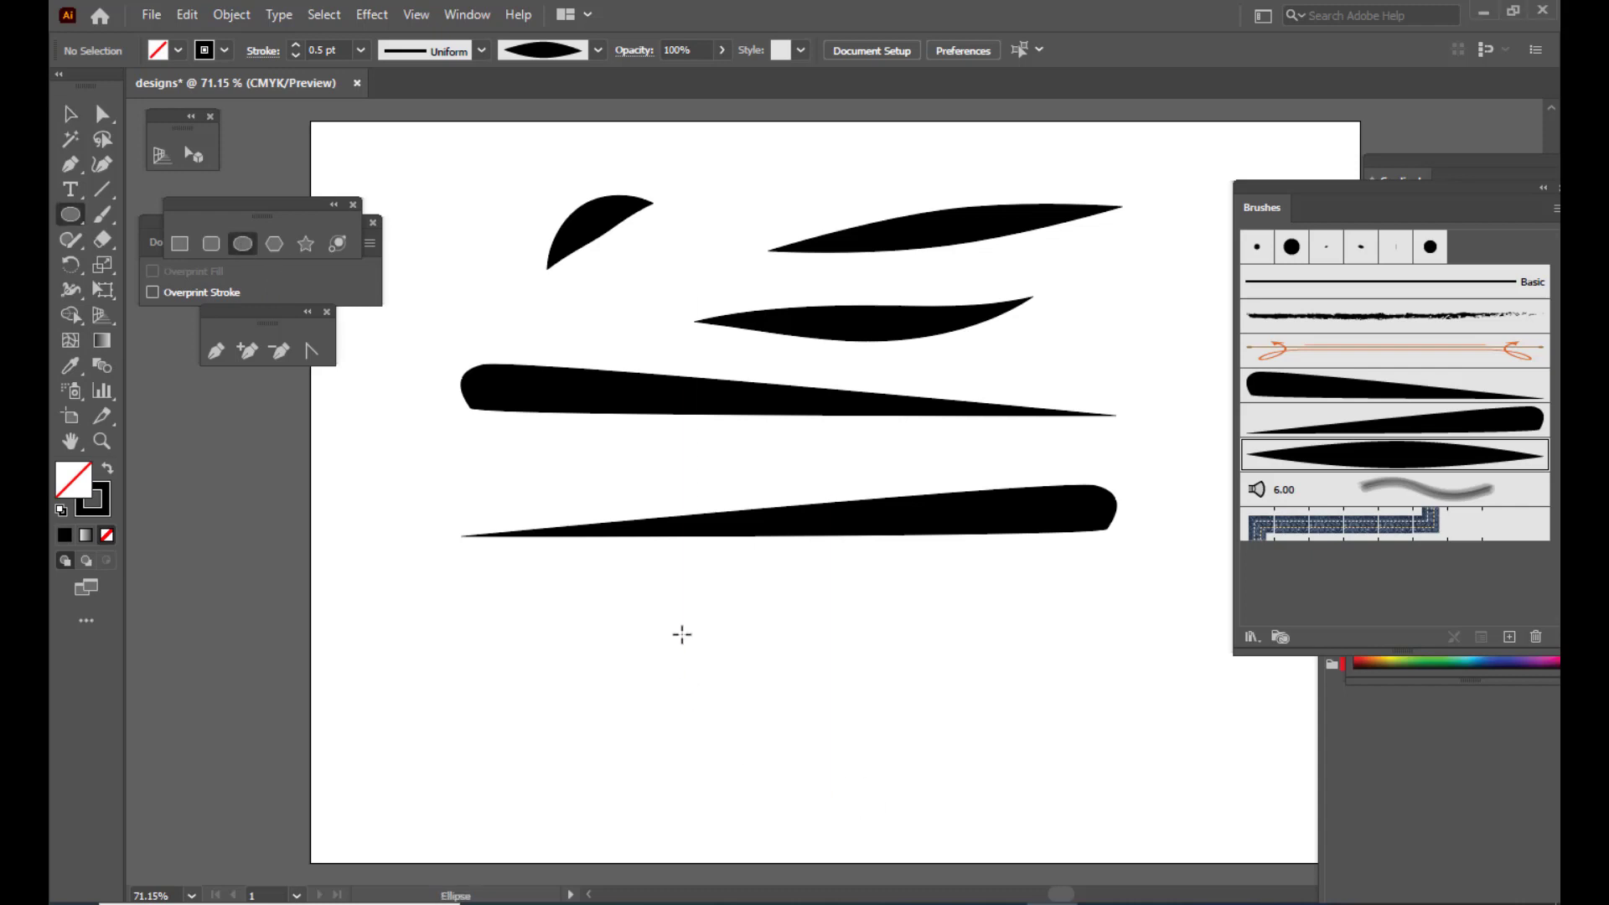
{"action": "left_click_drag", "start_coordinate": [682, 634], "coordinate": [852, 802]}
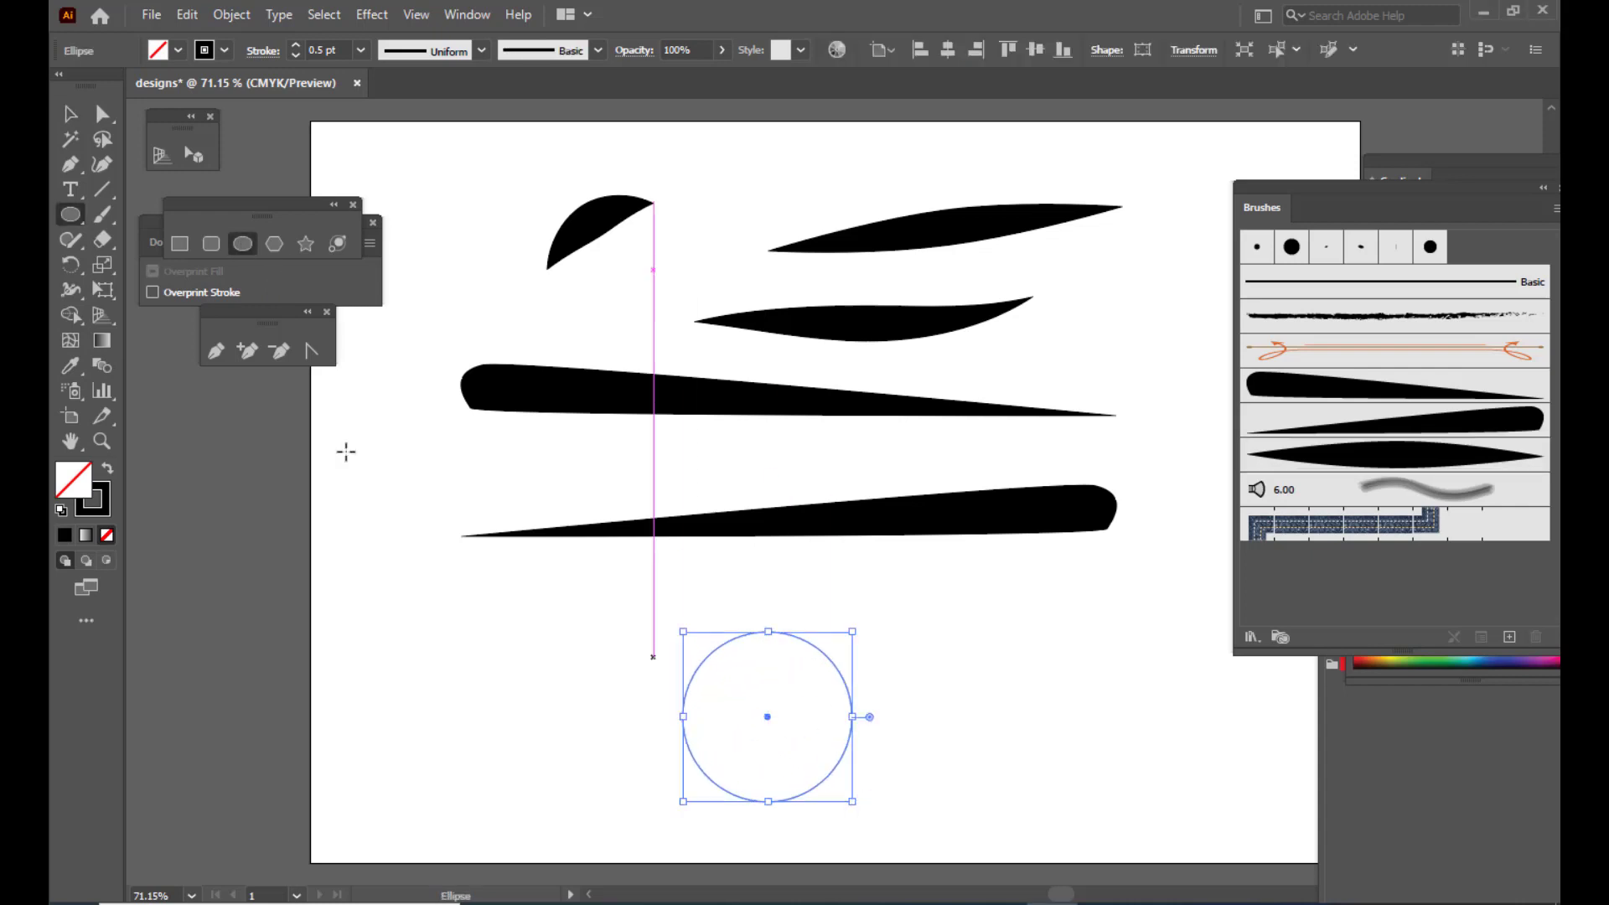
{"action": "left_click", "coordinate": [102, 115]}
{"action": "left_click", "coordinate": [852, 716]}
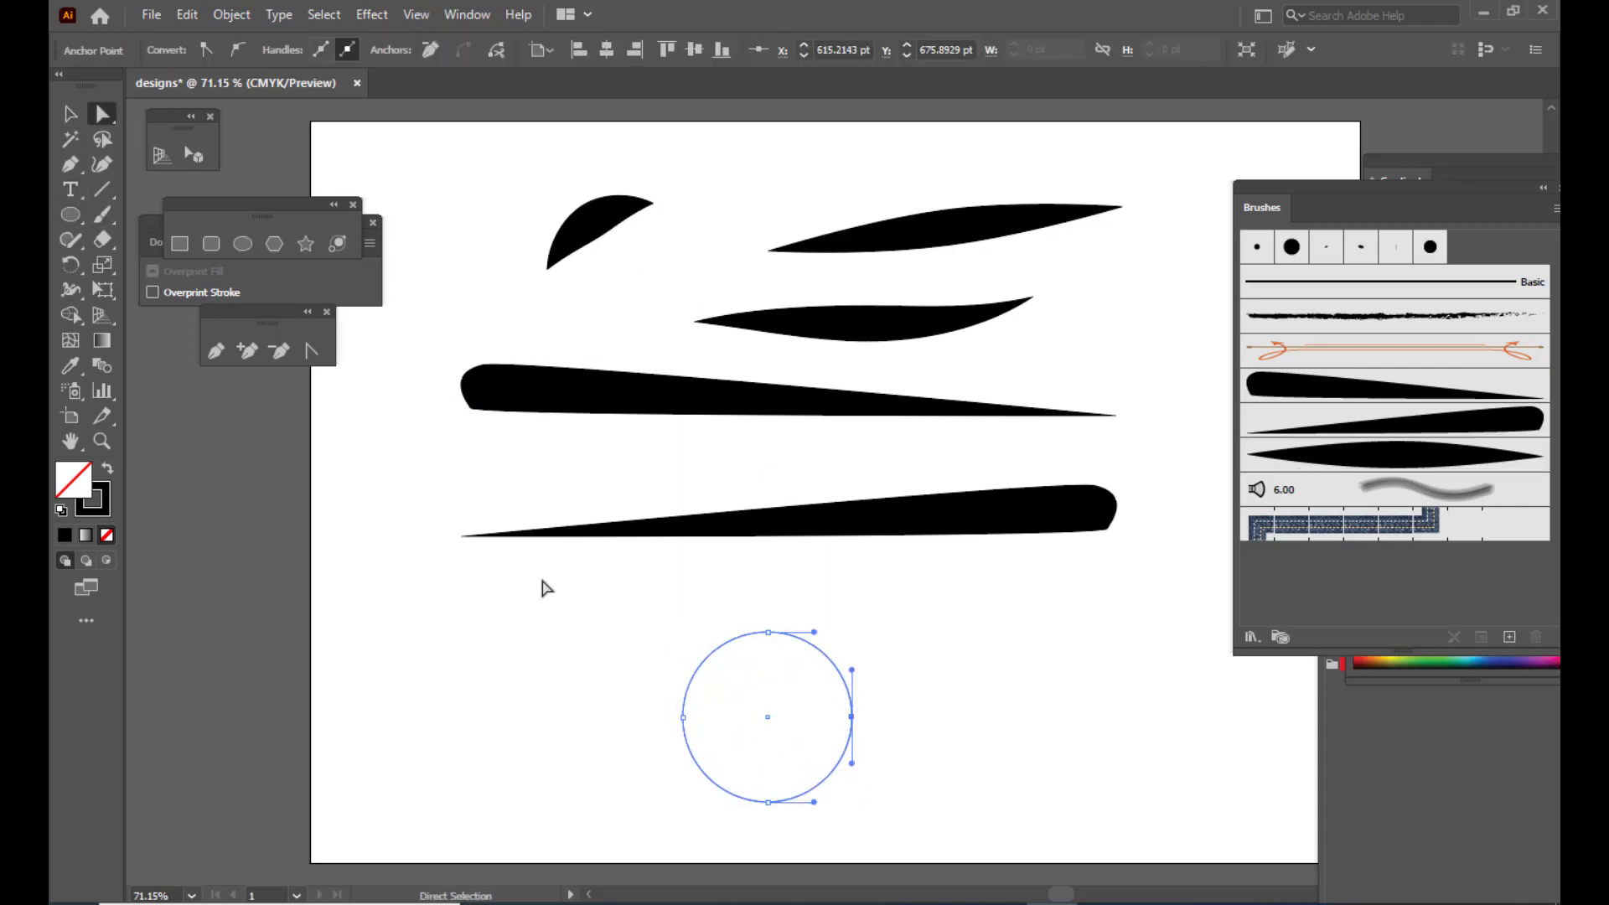
{"action": "left_click", "coordinate": [108, 470]}
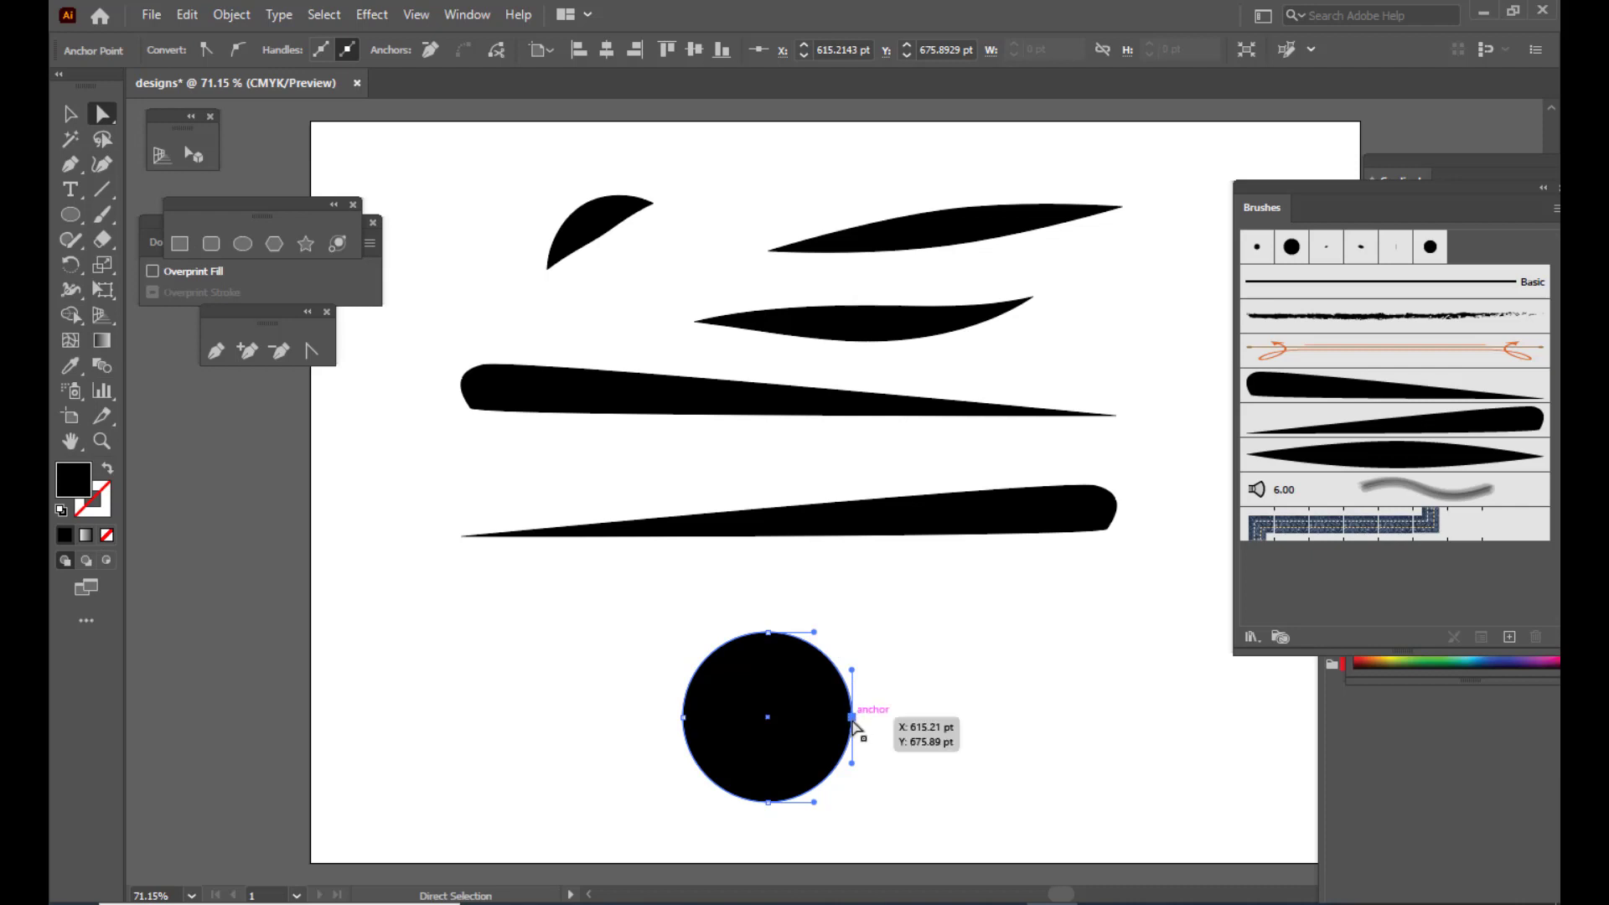
Pull the circle's selected anchor far out to the right and convert it to a corner, forming a pointed teardrop
{"action": "left_click_drag", "start_coordinate": [852, 718], "coordinate": [1150, 727]}
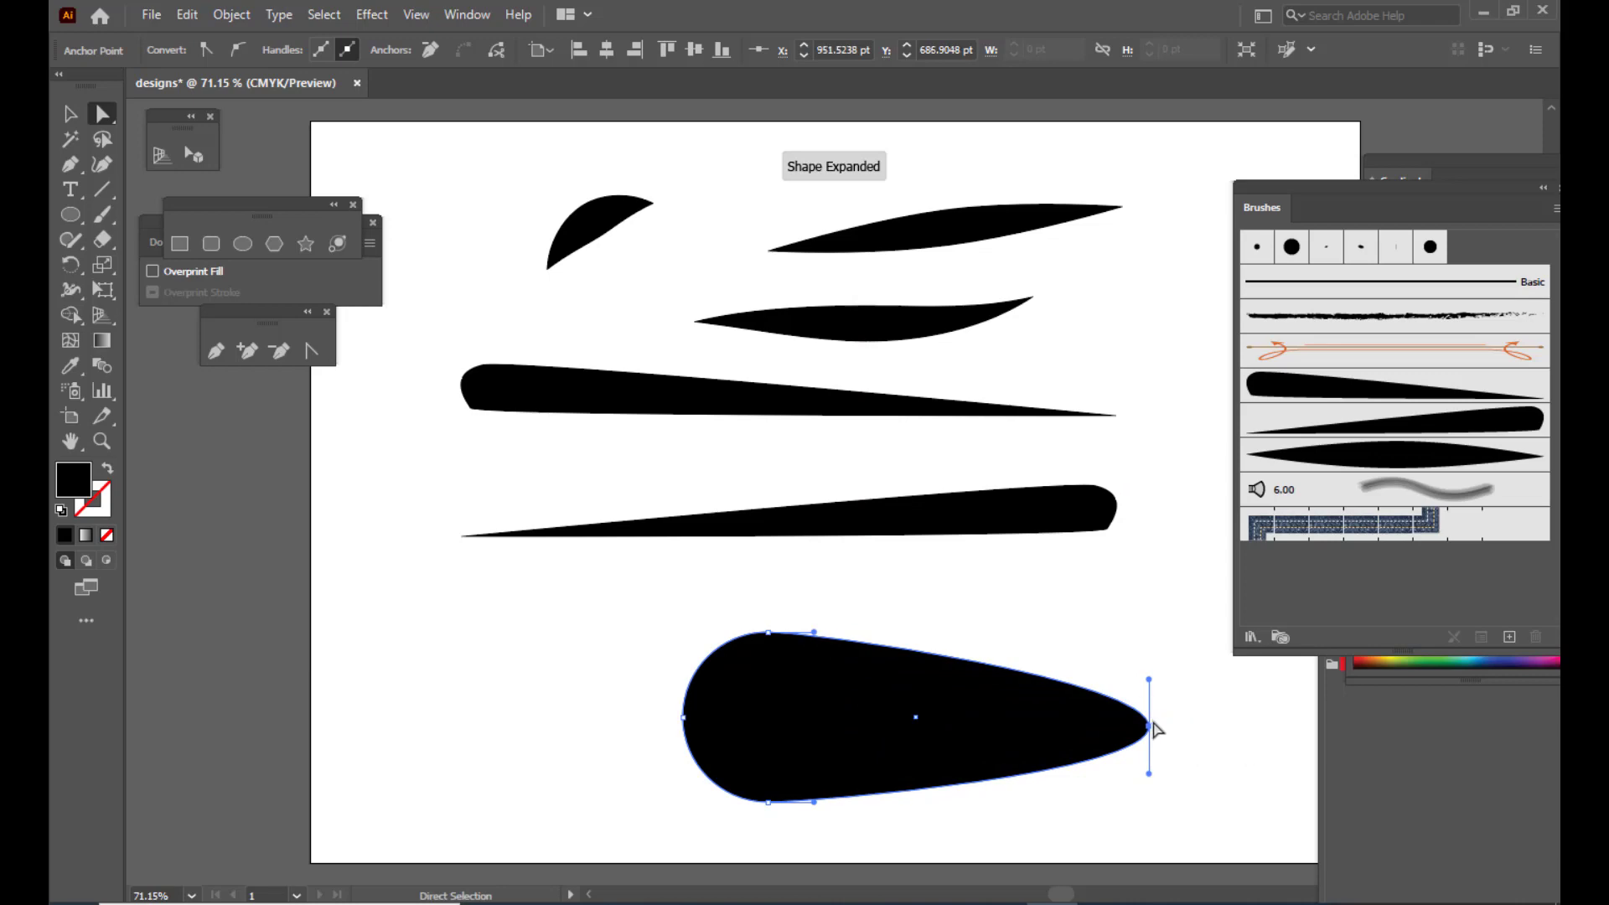
{"action": "left_click", "coordinate": [206, 49]}
{"action": "left_click", "coordinate": [860, 614]}
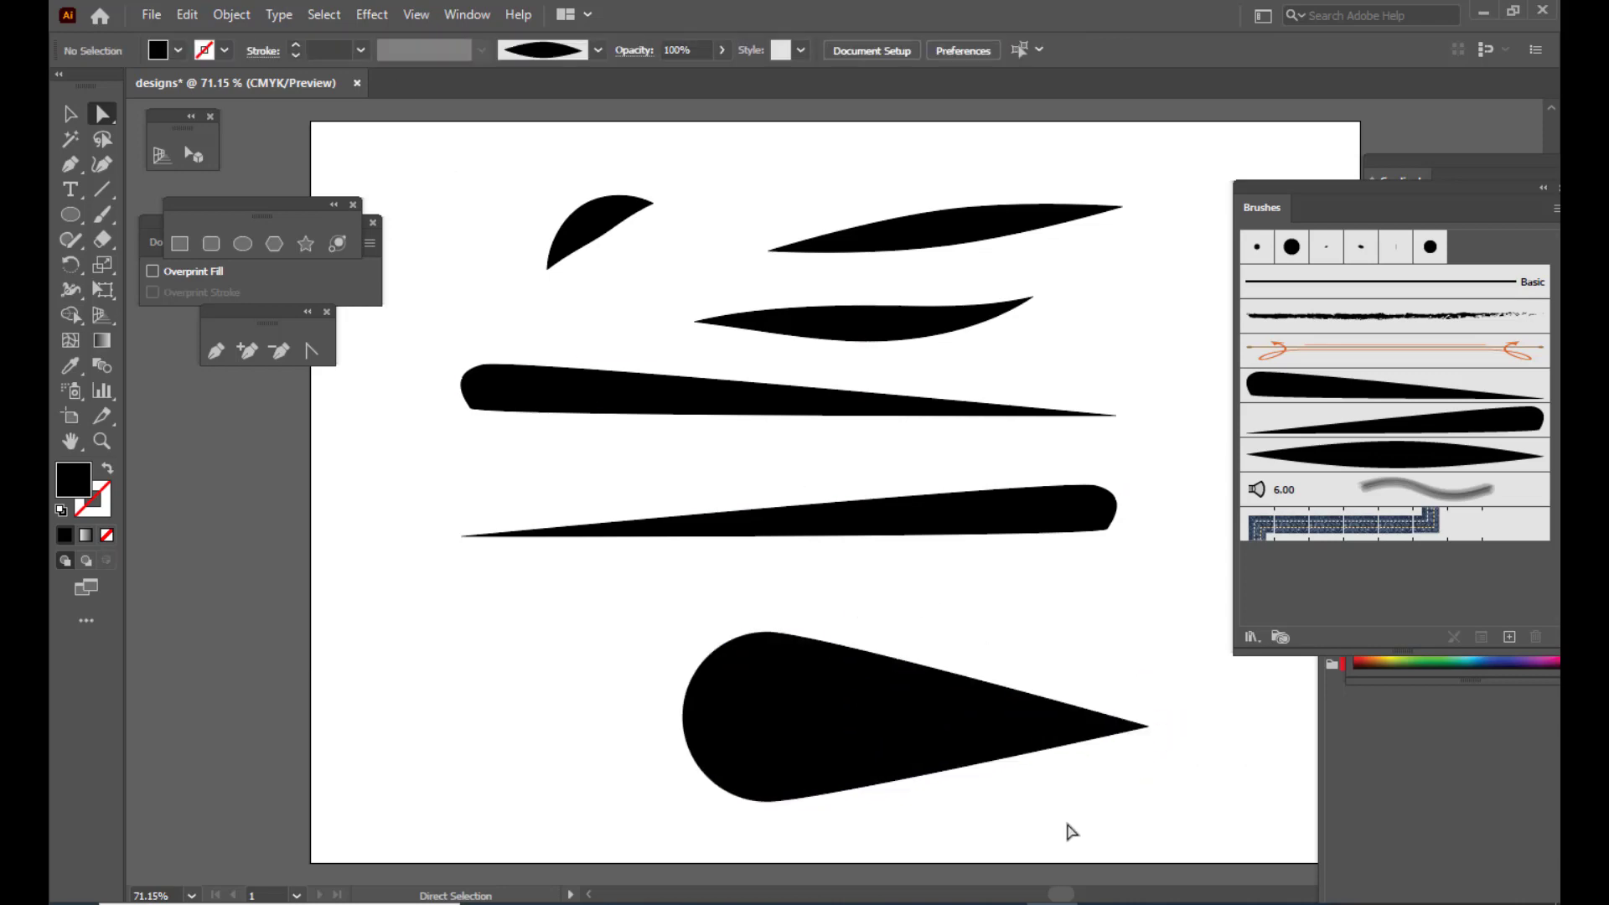
Move the teardrop slightly up and to the left, and reduce its height from the upper edge
{"action": "left_click", "coordinate": [898, 775]}
{"action": "left_click_drag", "start_coordinate": [826, 736], "coordinate": [745, 709]}
{"action": "left_click", "coordinate": [70, 113]}
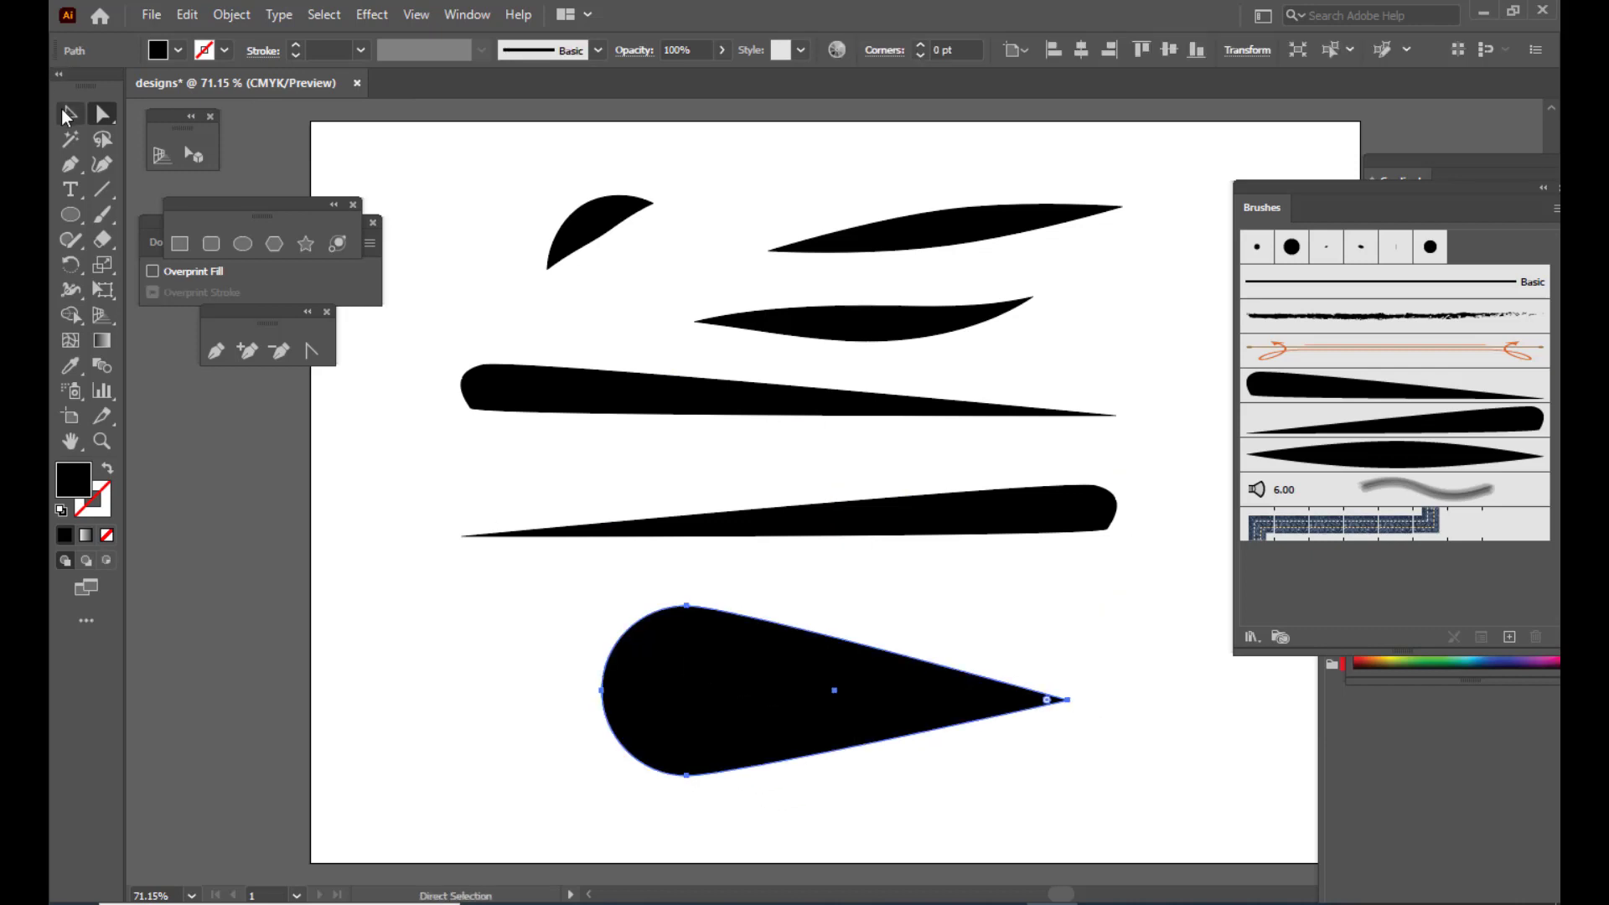
{"action": "left_click_drag", "start_coordinate": [833, 606], "coordinate": [836, 645]}
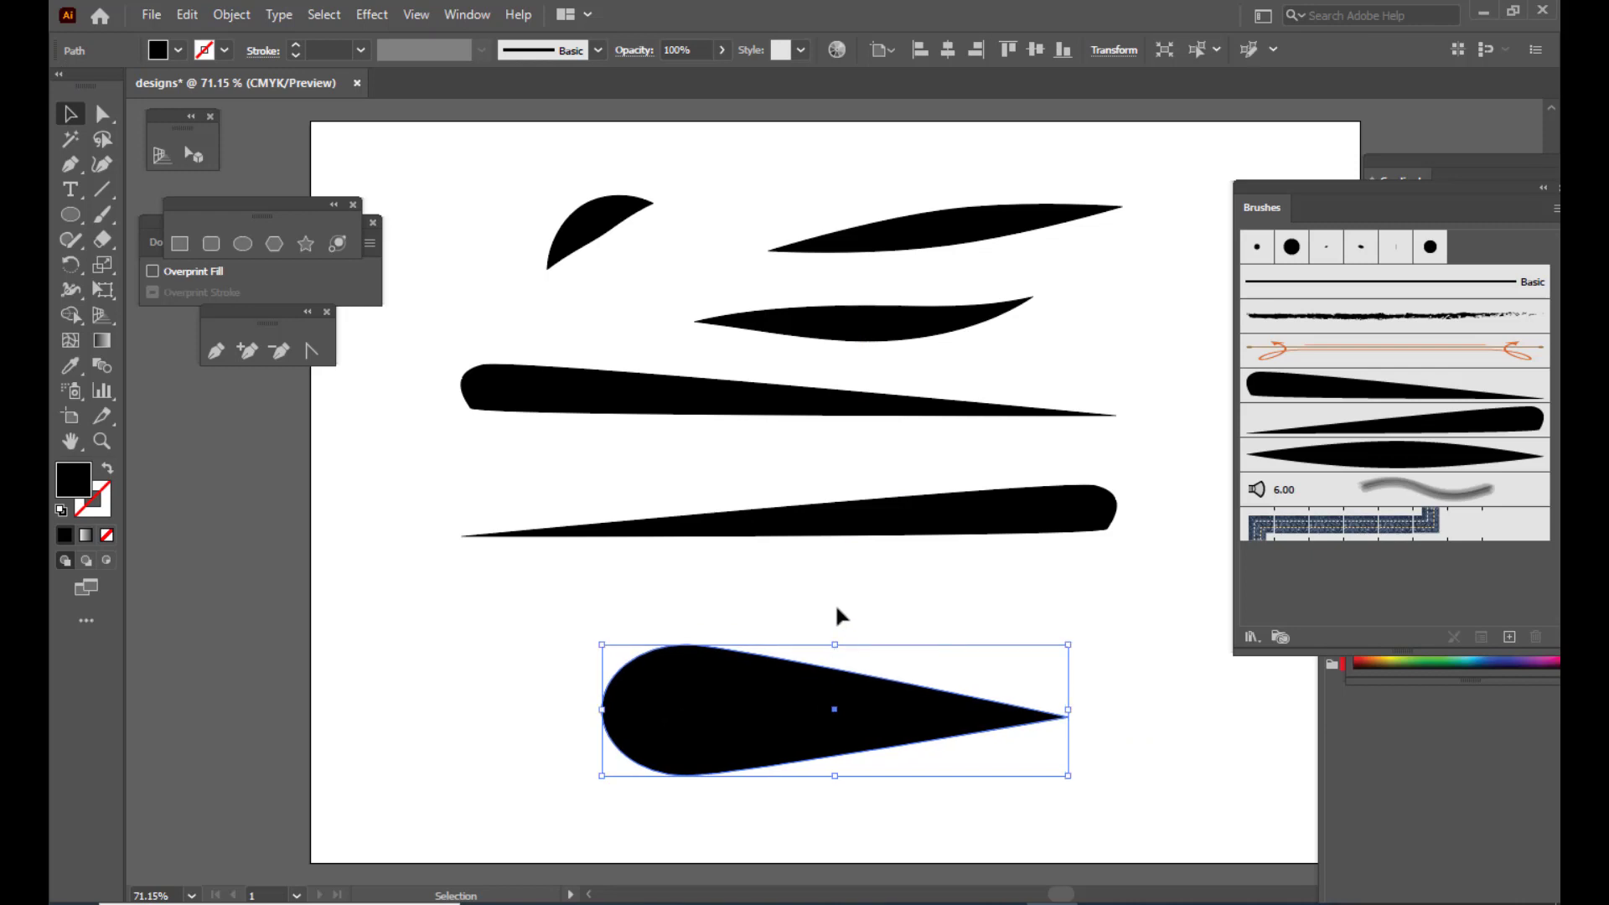
{"action": "left_click", "coordinate": [837, 618]}
{"action": "left_click", "coordinate": [796, 731]}
{"action": "left_click", "coordinate": [102, 114]}
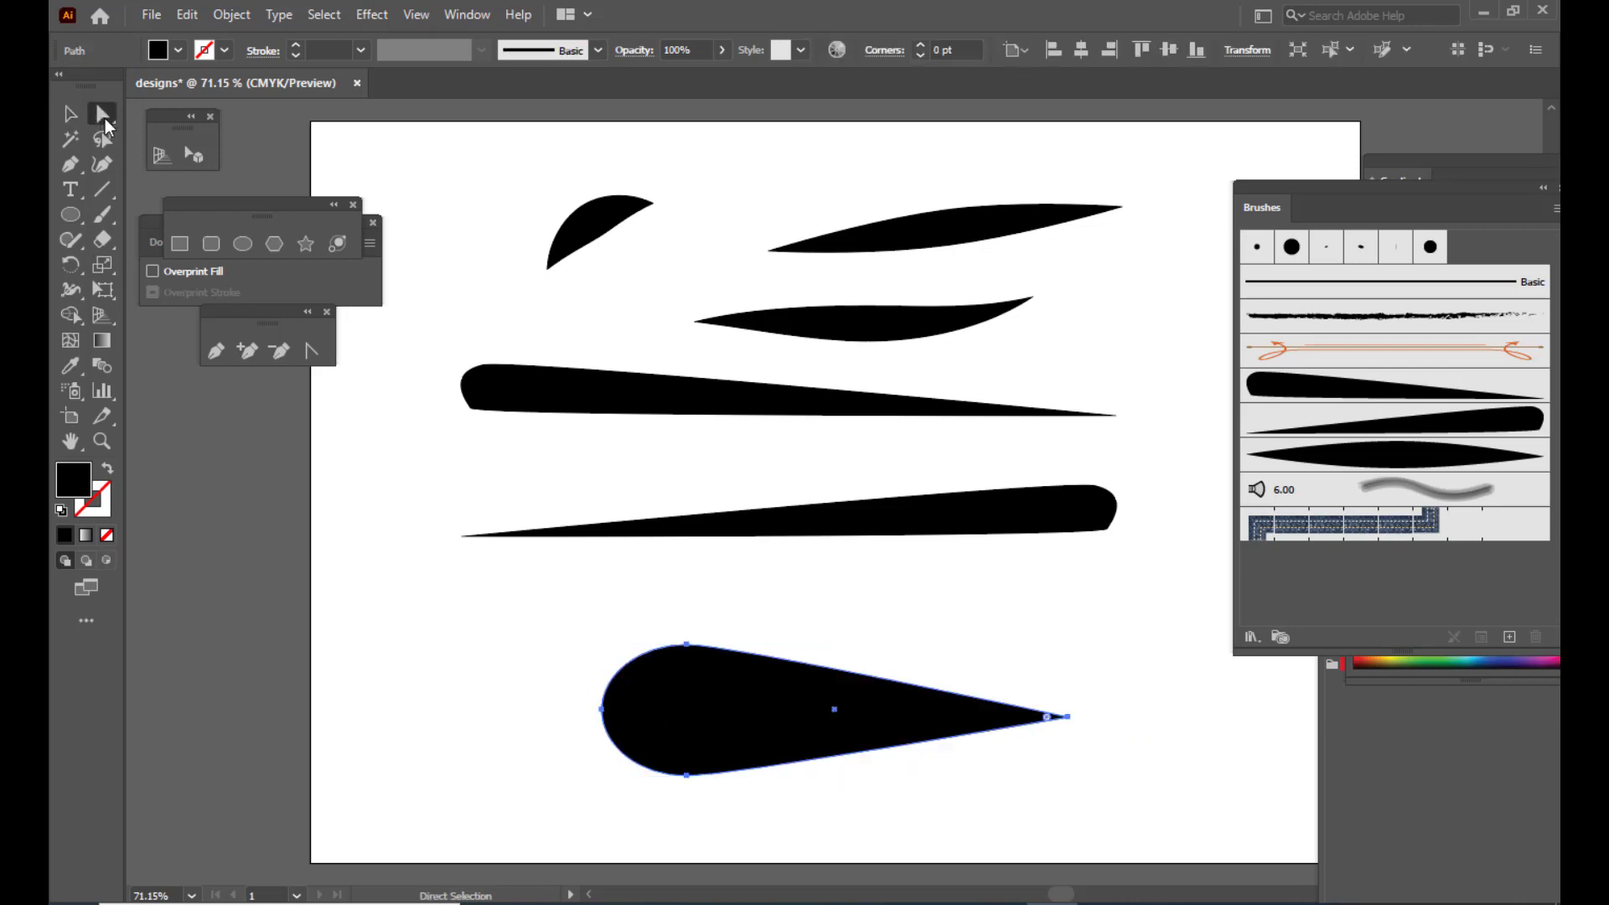
{"action": "left_click", "coordinate": [686, 645]}
{"action": "left_click", "coordinate": [775, 609]}
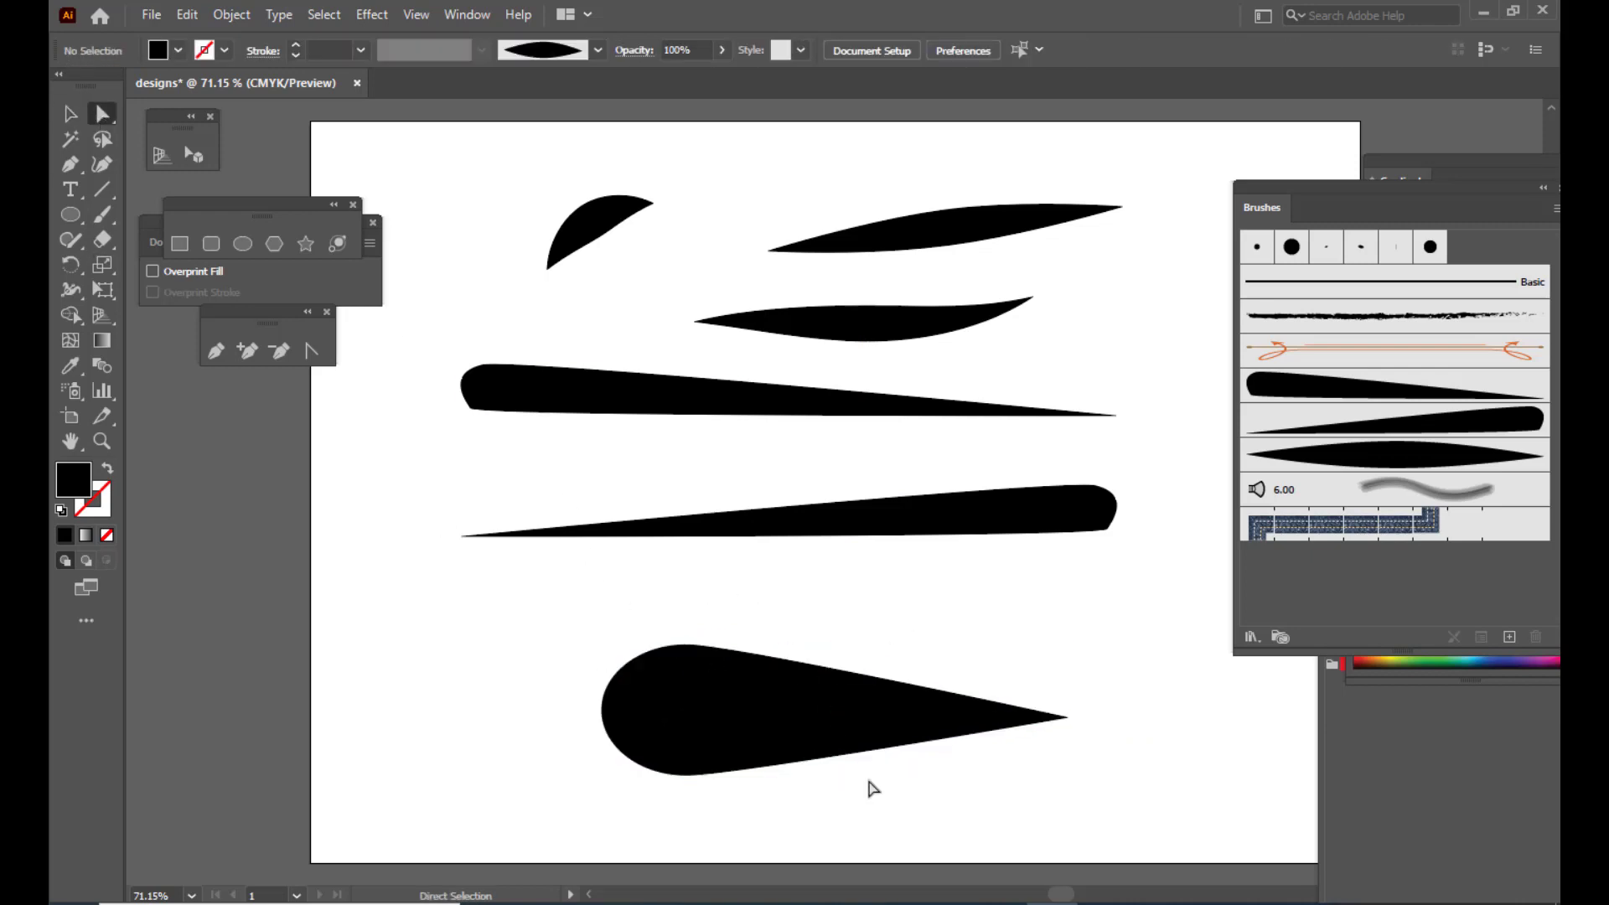
Flatten the teardrop a little more and move it up closer to the tapered shapes
{"action": "left_click", "coordinate": [70, 113]}
{"action": "left_click", "coordinate": [871, 717]}
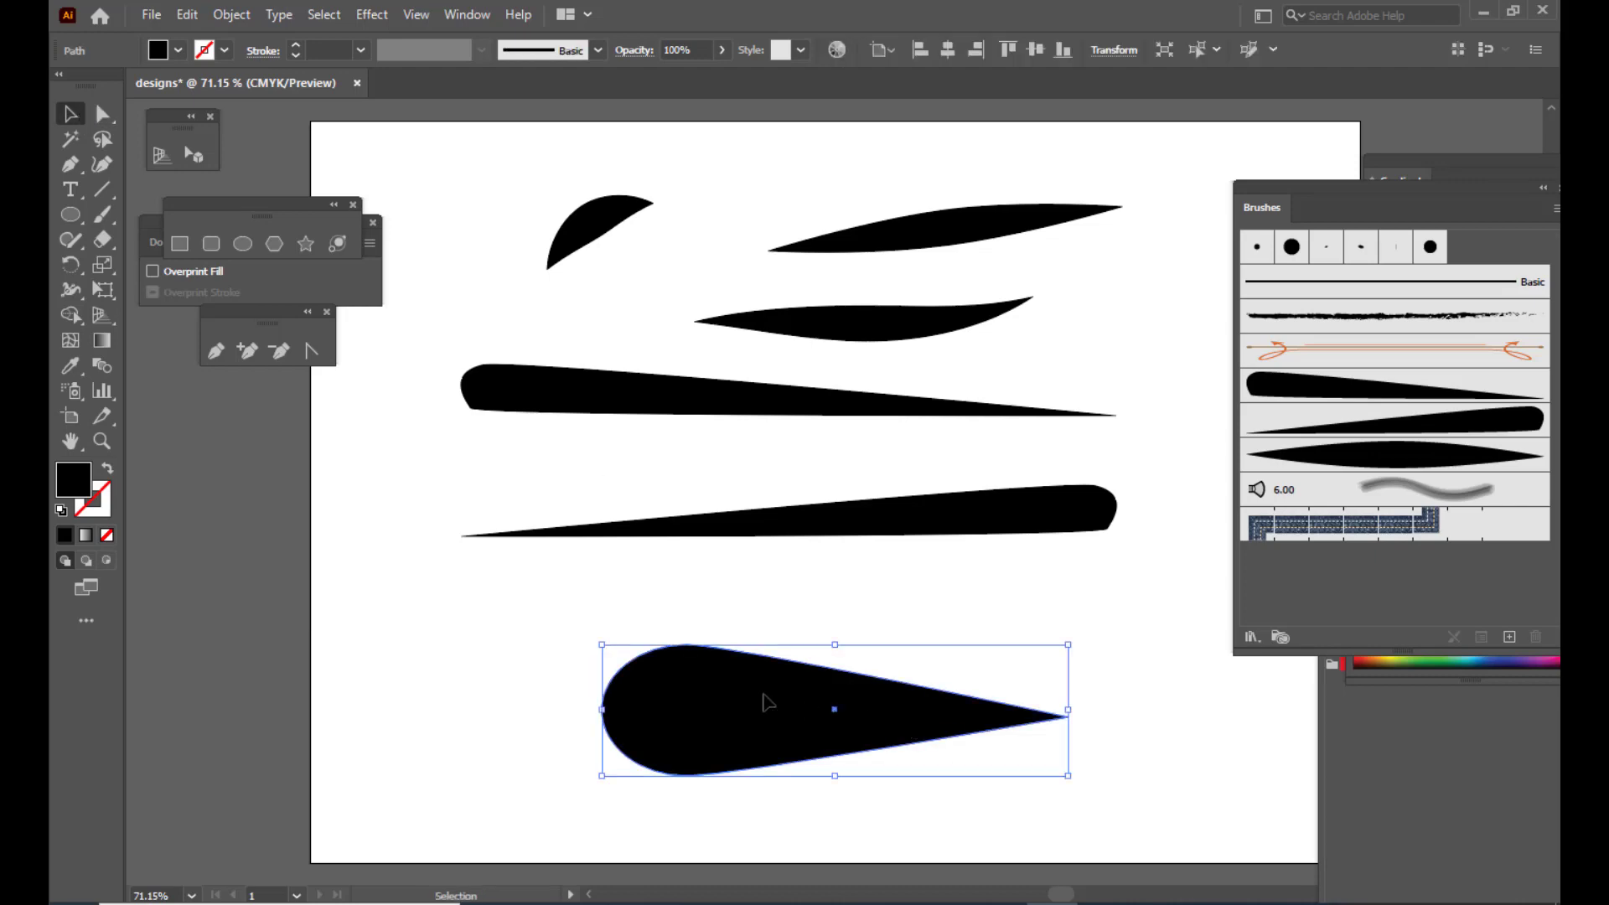
{"action": "left_click_drag", "start_coordinate": [866, 663], "coordinate": [863, 645]}
{"action": "left_click_drag", "start_coordinate": [837, 638], "coordinate": [820, 662]}
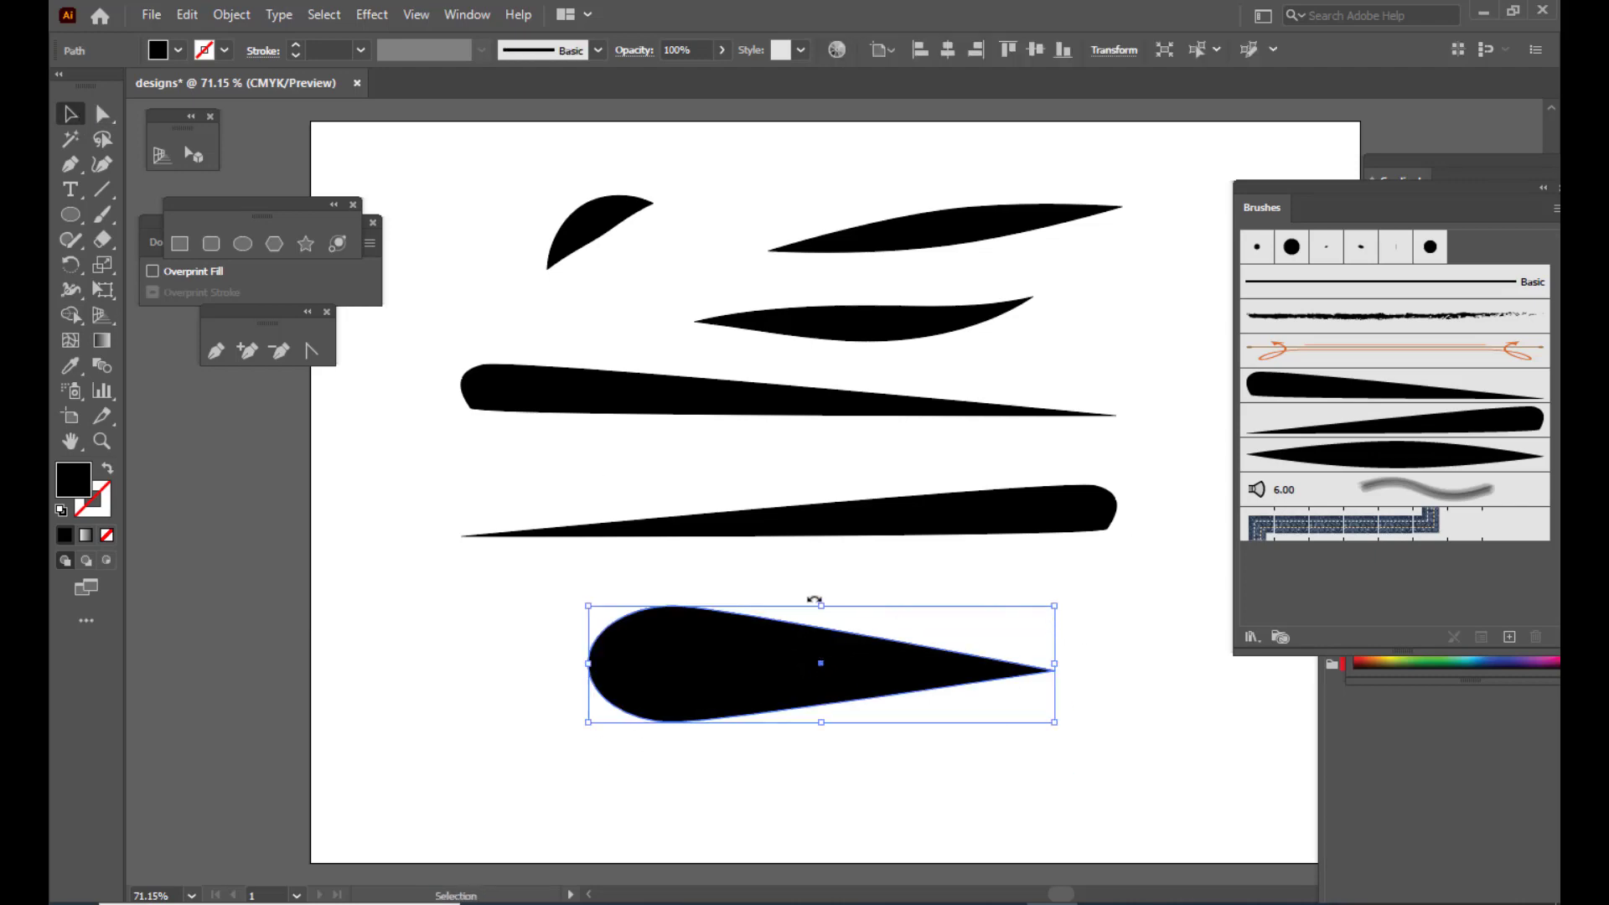
Duplicate the teardrop below the original and reflect the copy across the vertical axis
{"action": "left_click_drag", "start_coordinate": [819, 606], "coordinate": [802, 780]}
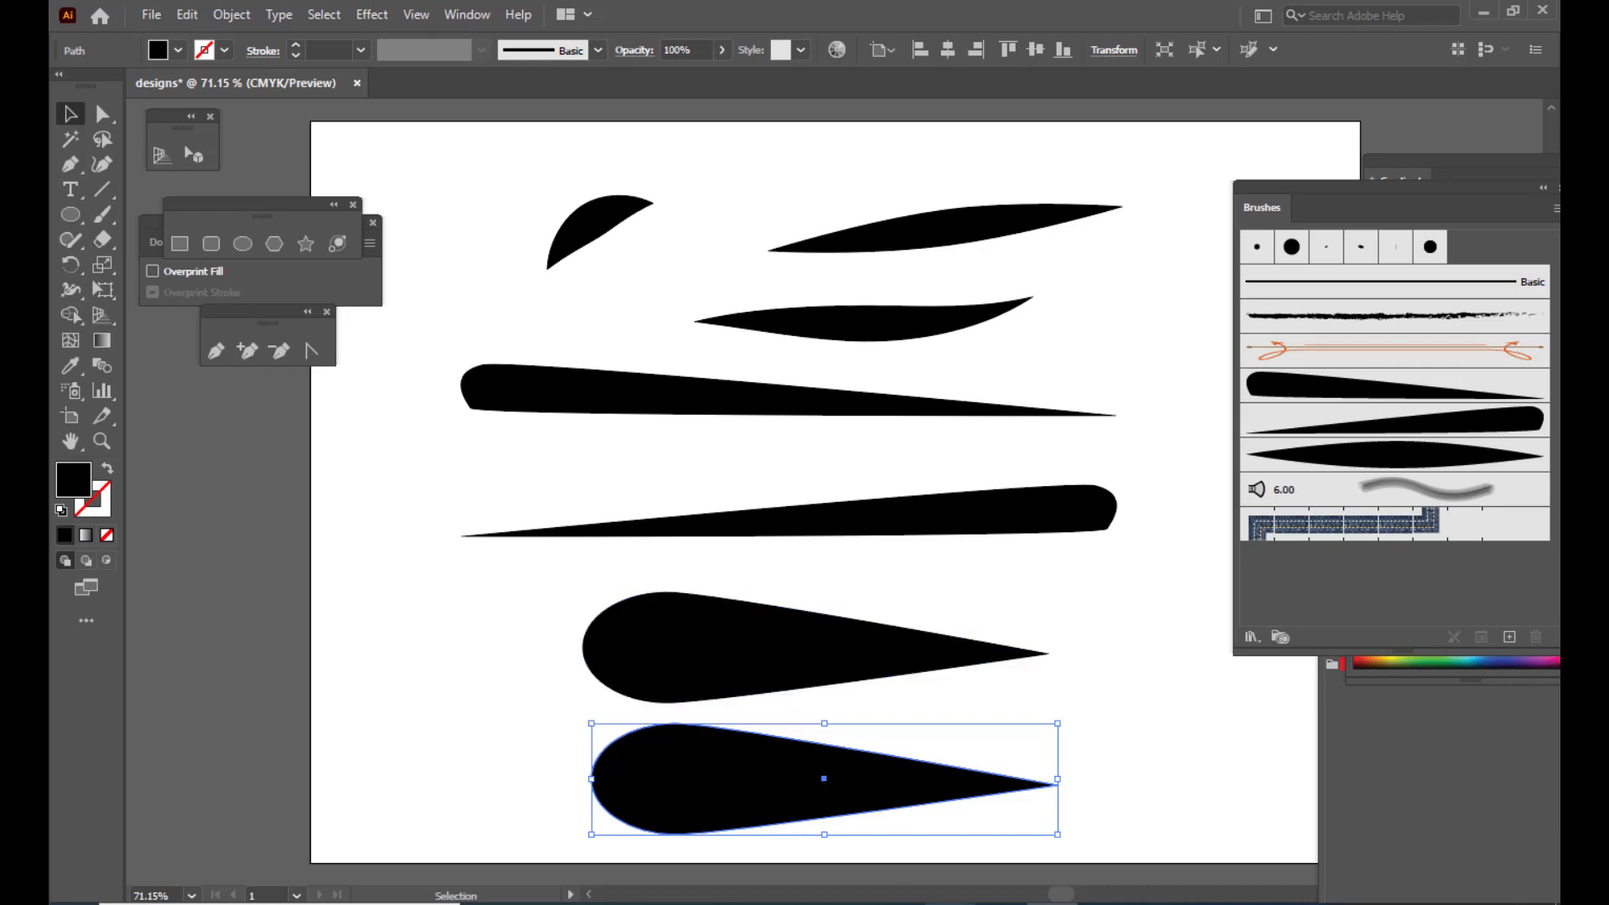
{"action": "right_click", "coordinate": [911, 770]}
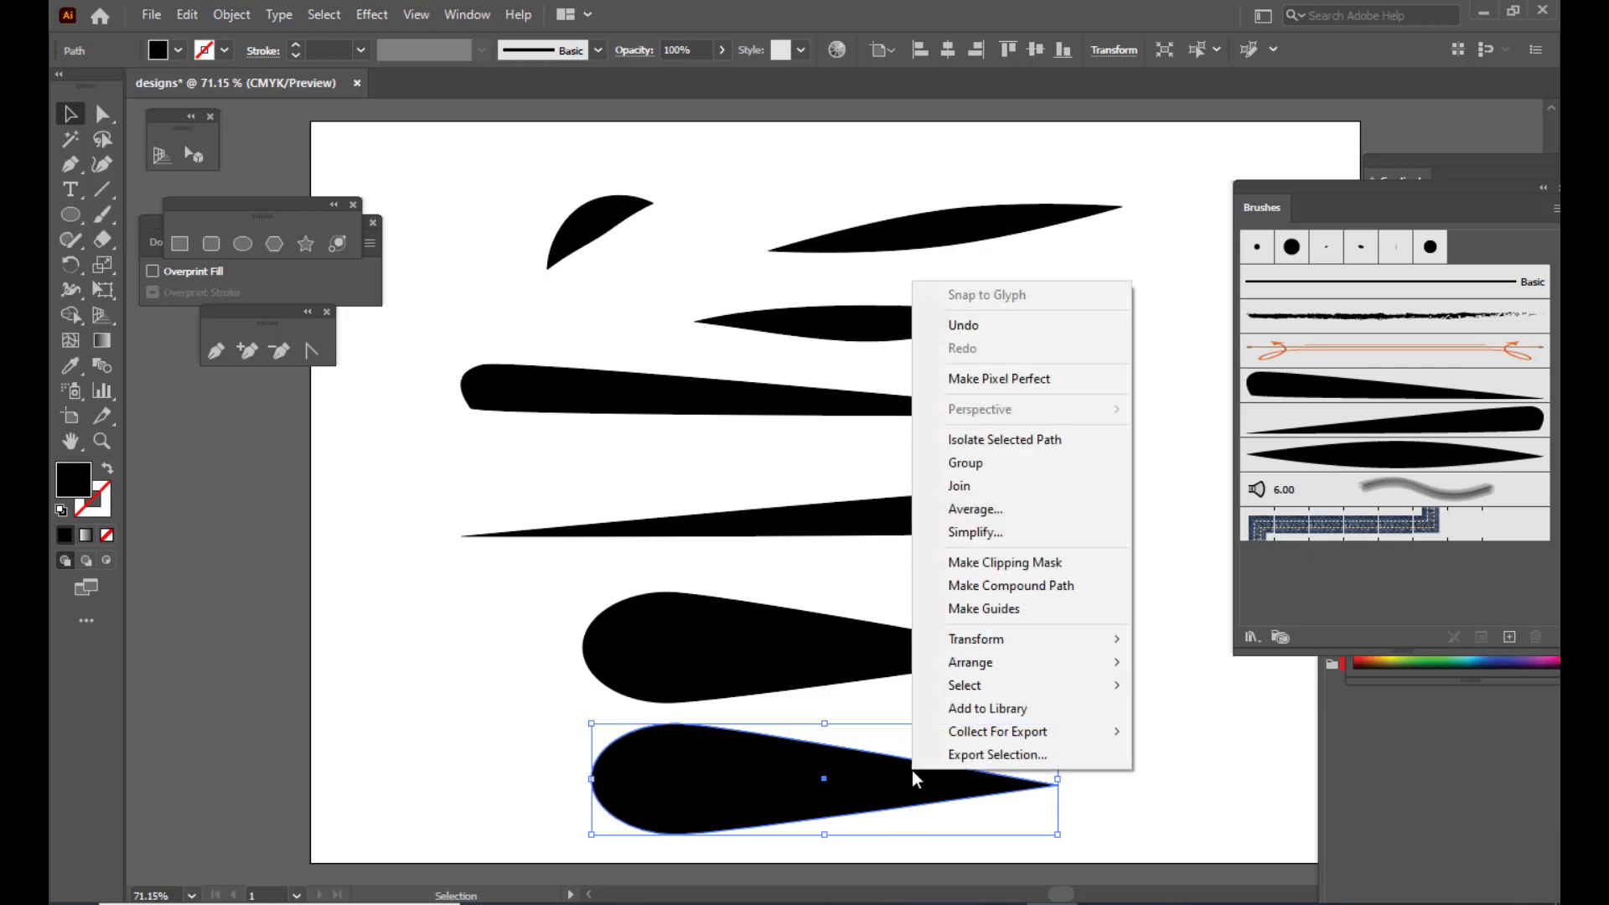
{"action": "mouse_move", "coordinate": [1036, 650]}
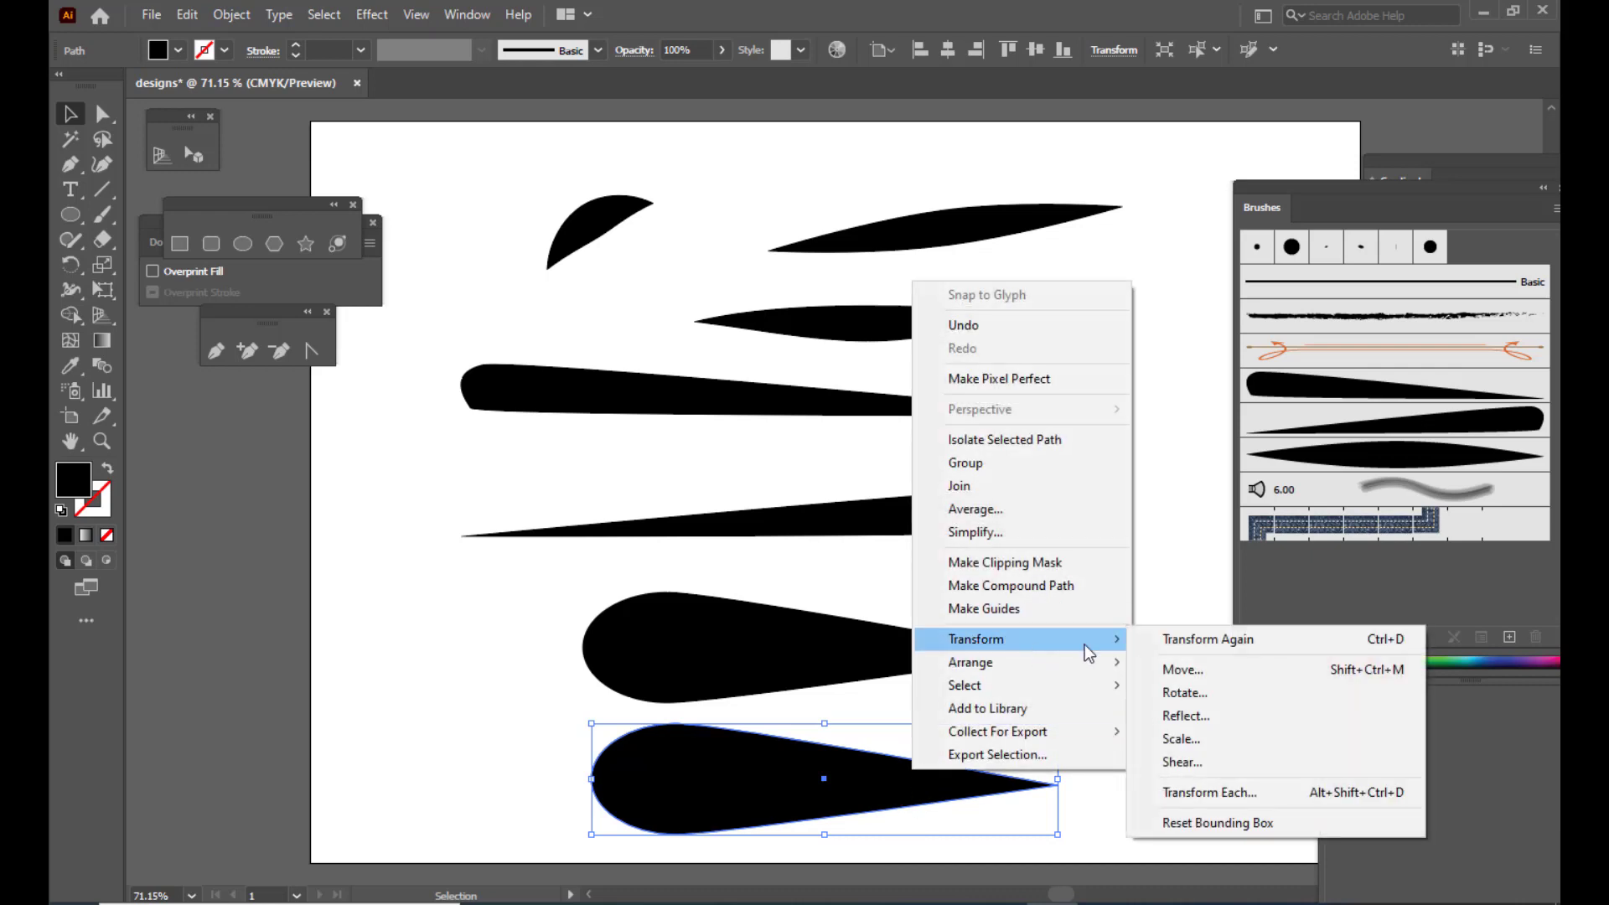
{"action": "left_click", "coordinate": [1223, 717]}
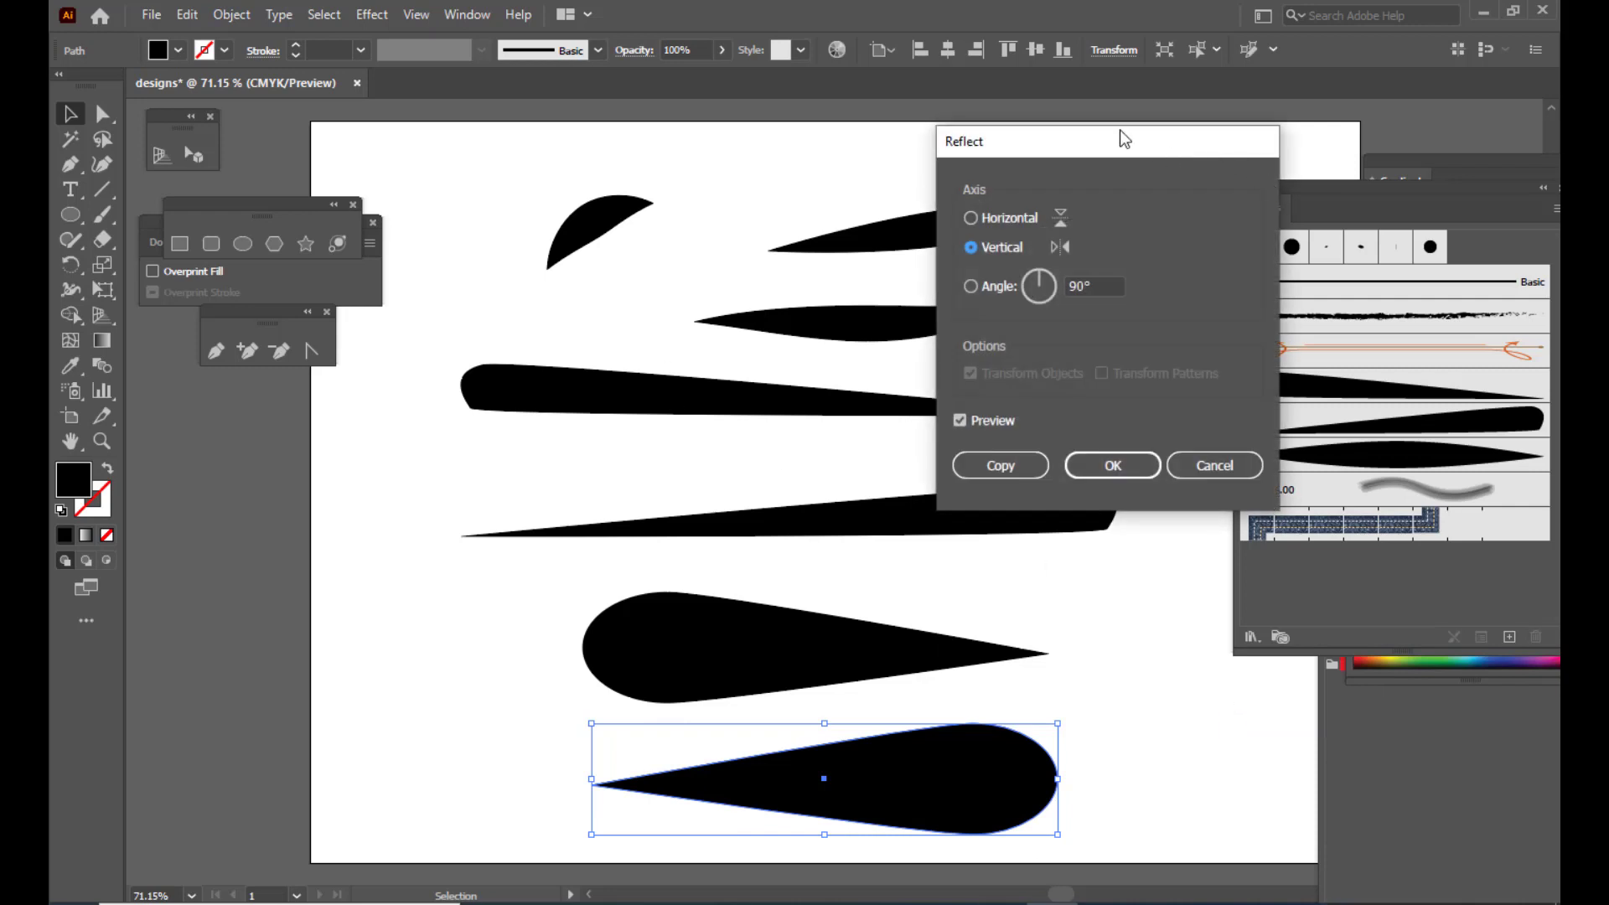
{"action": "left_click_drag", "start_coordinate": [1110, 135], "coordinate": [1079, 136]}
{"action": "left_click", "coordinate": [1057, 475]}
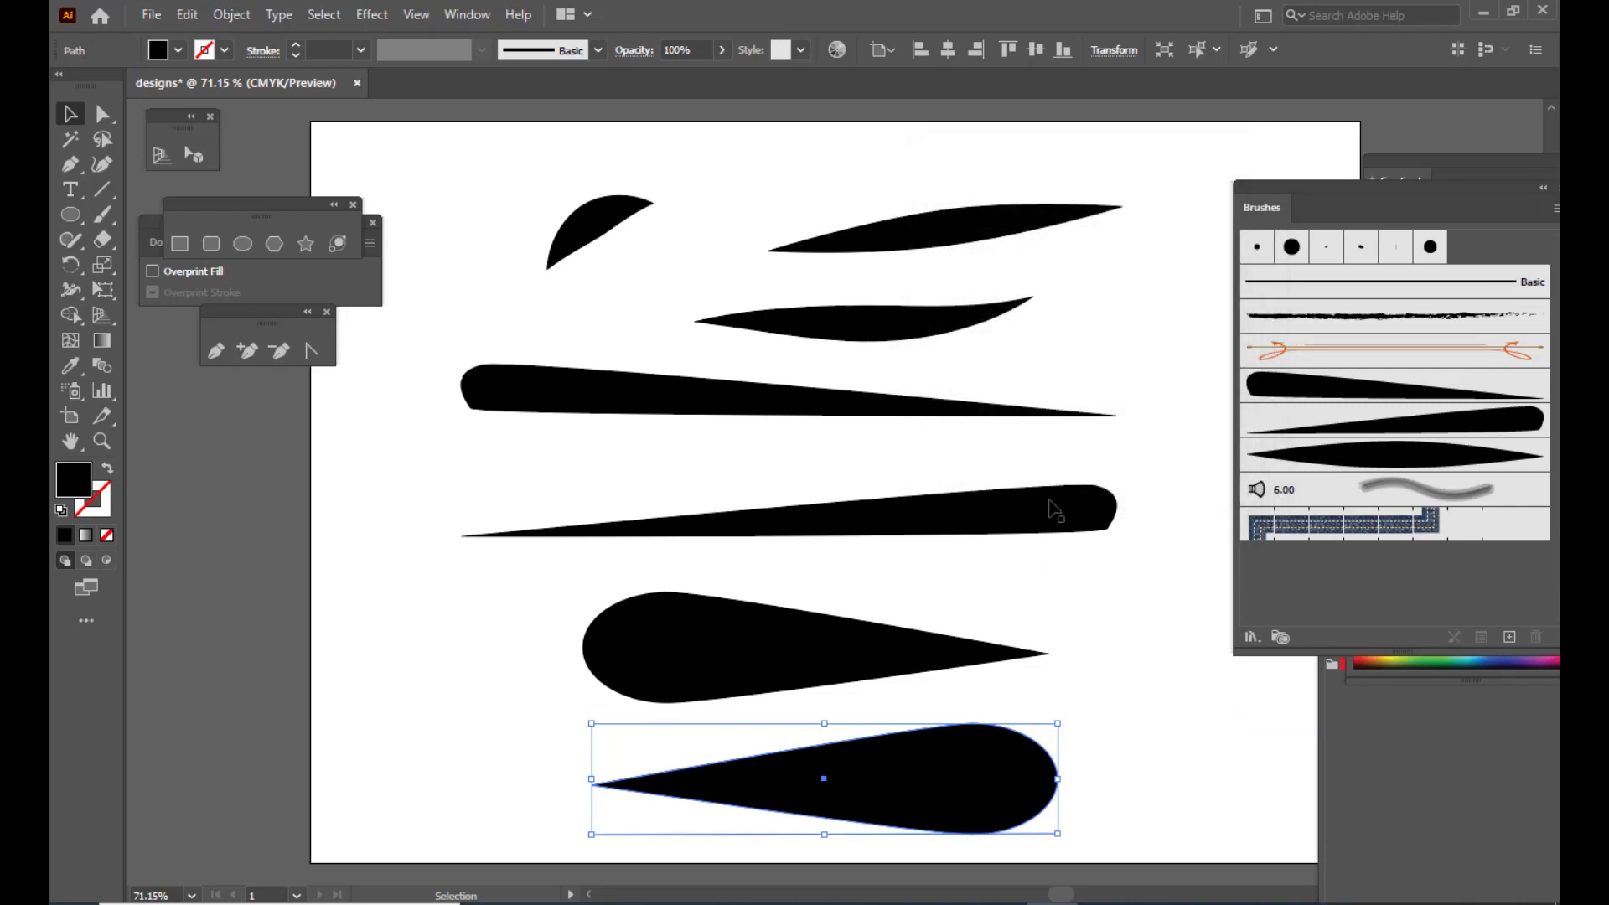
{"action": "left_click", "coordinate": [1015, 700]}
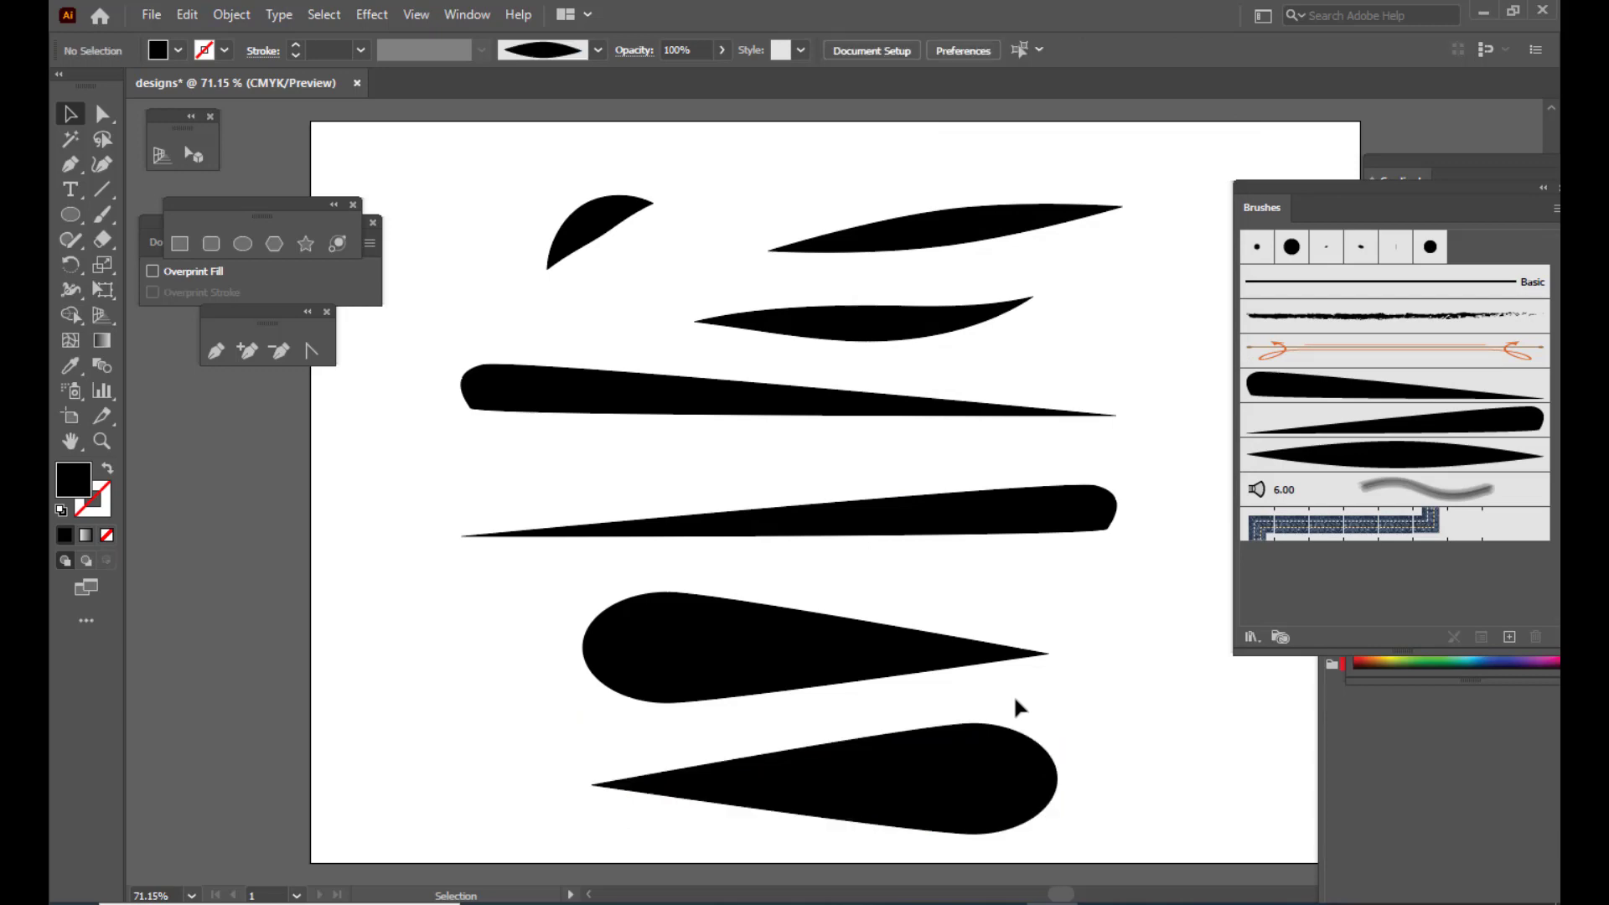
{"action": "left_click", "coordinate": [1012, 779]}
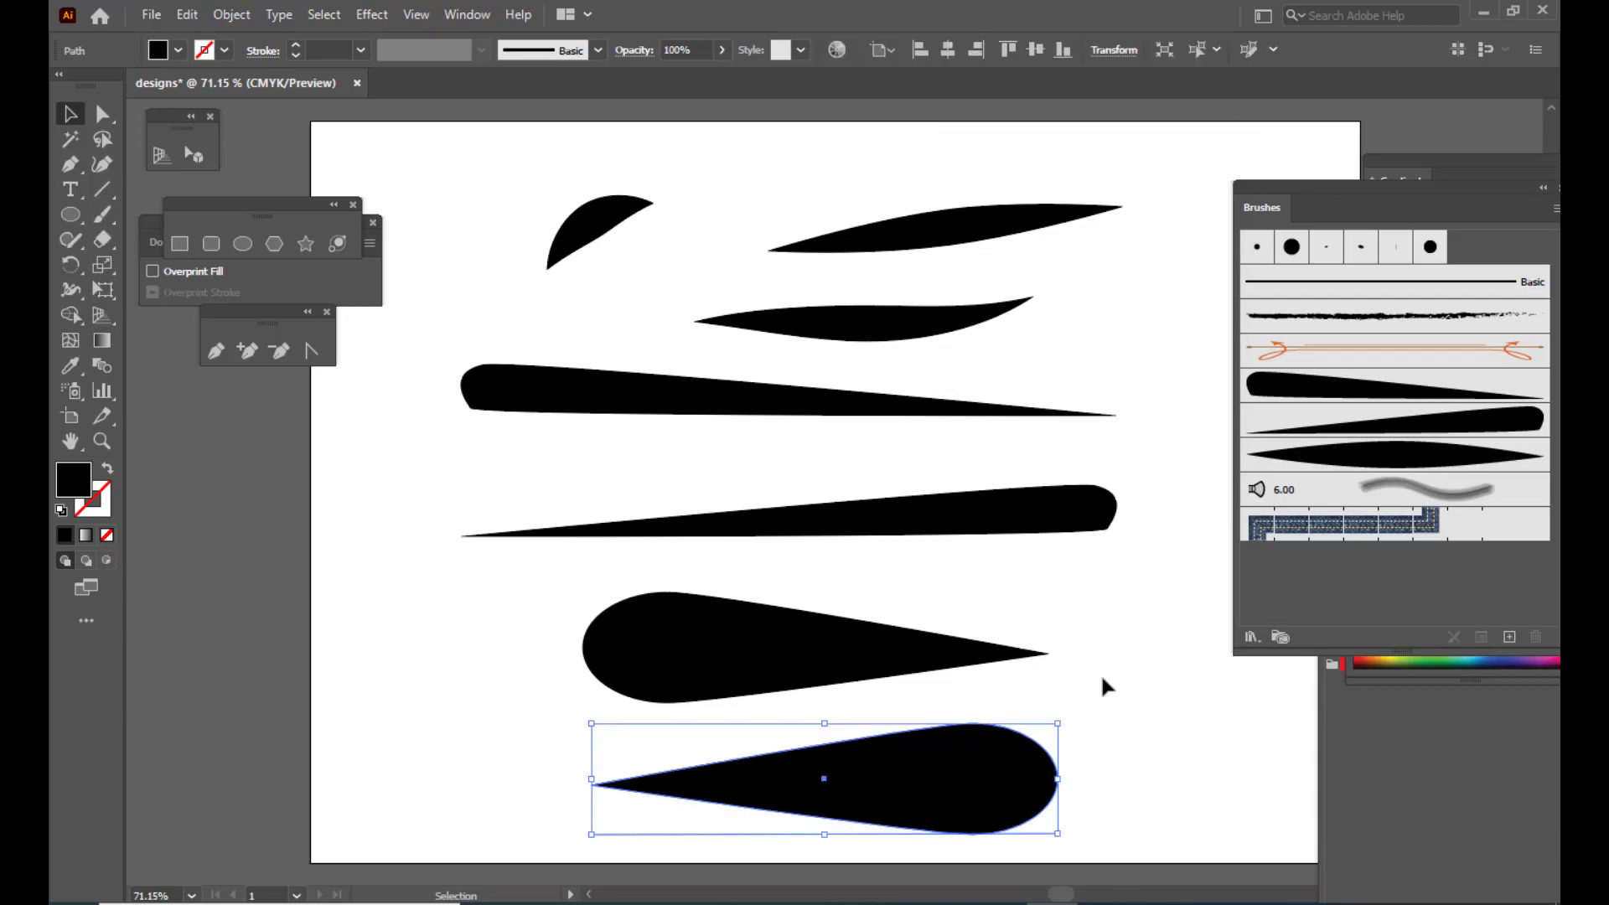
{"action": "left_click", "coordinate": [1103, 687]}
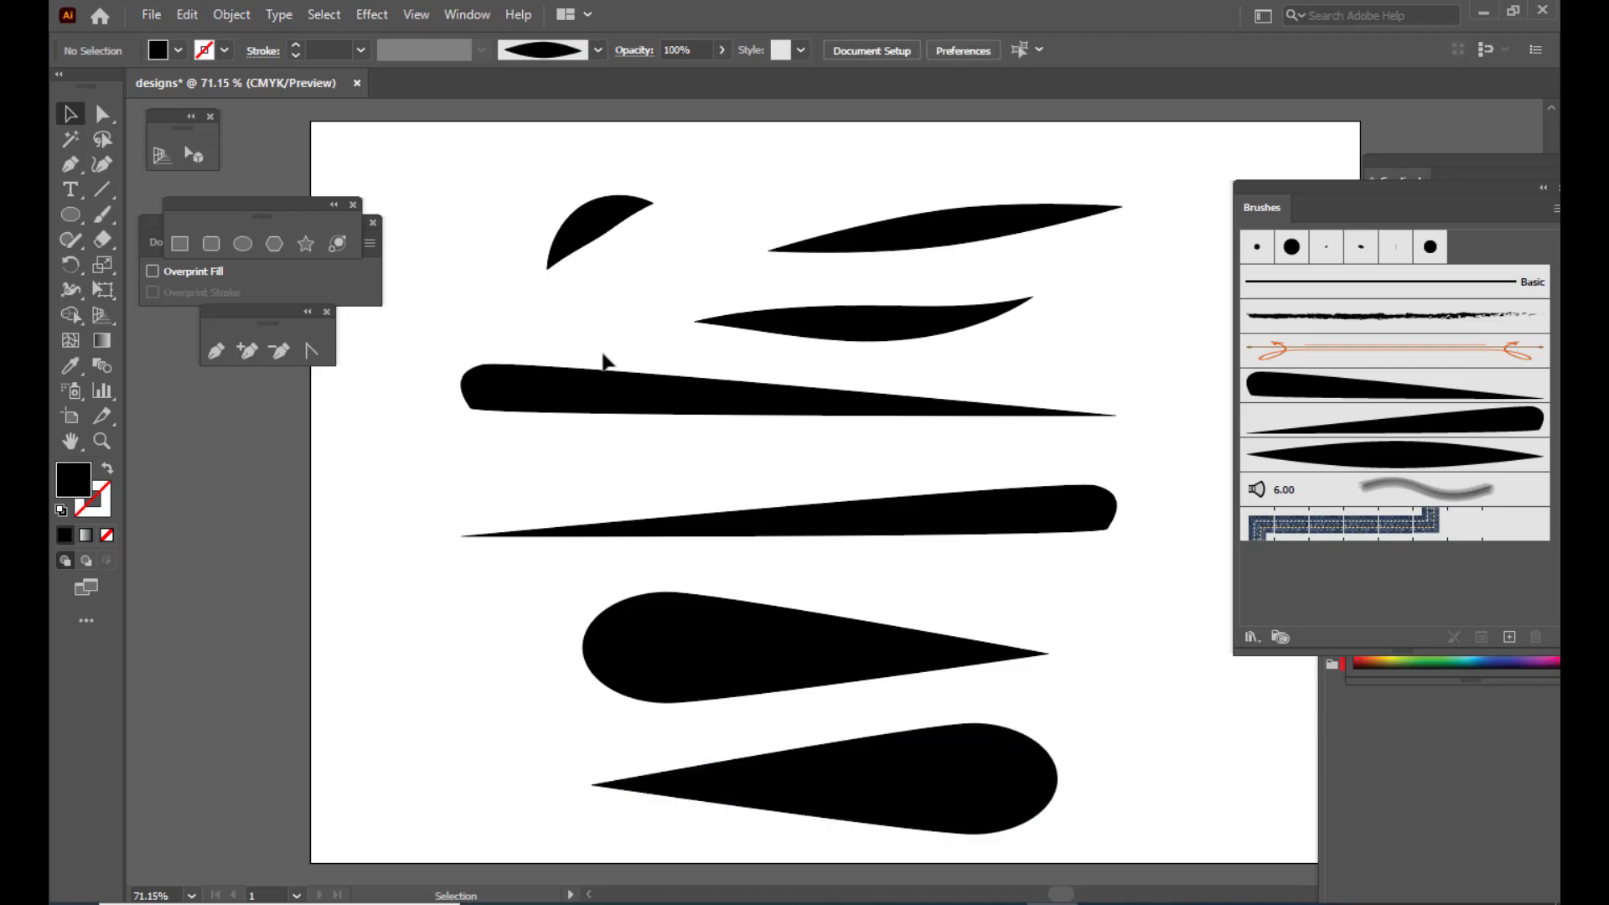
Create an art brush named "fifthbrushstrokedesign" from the upper teardrop pointing right
{"action": "left_click", "coordinate": [765, 687]}
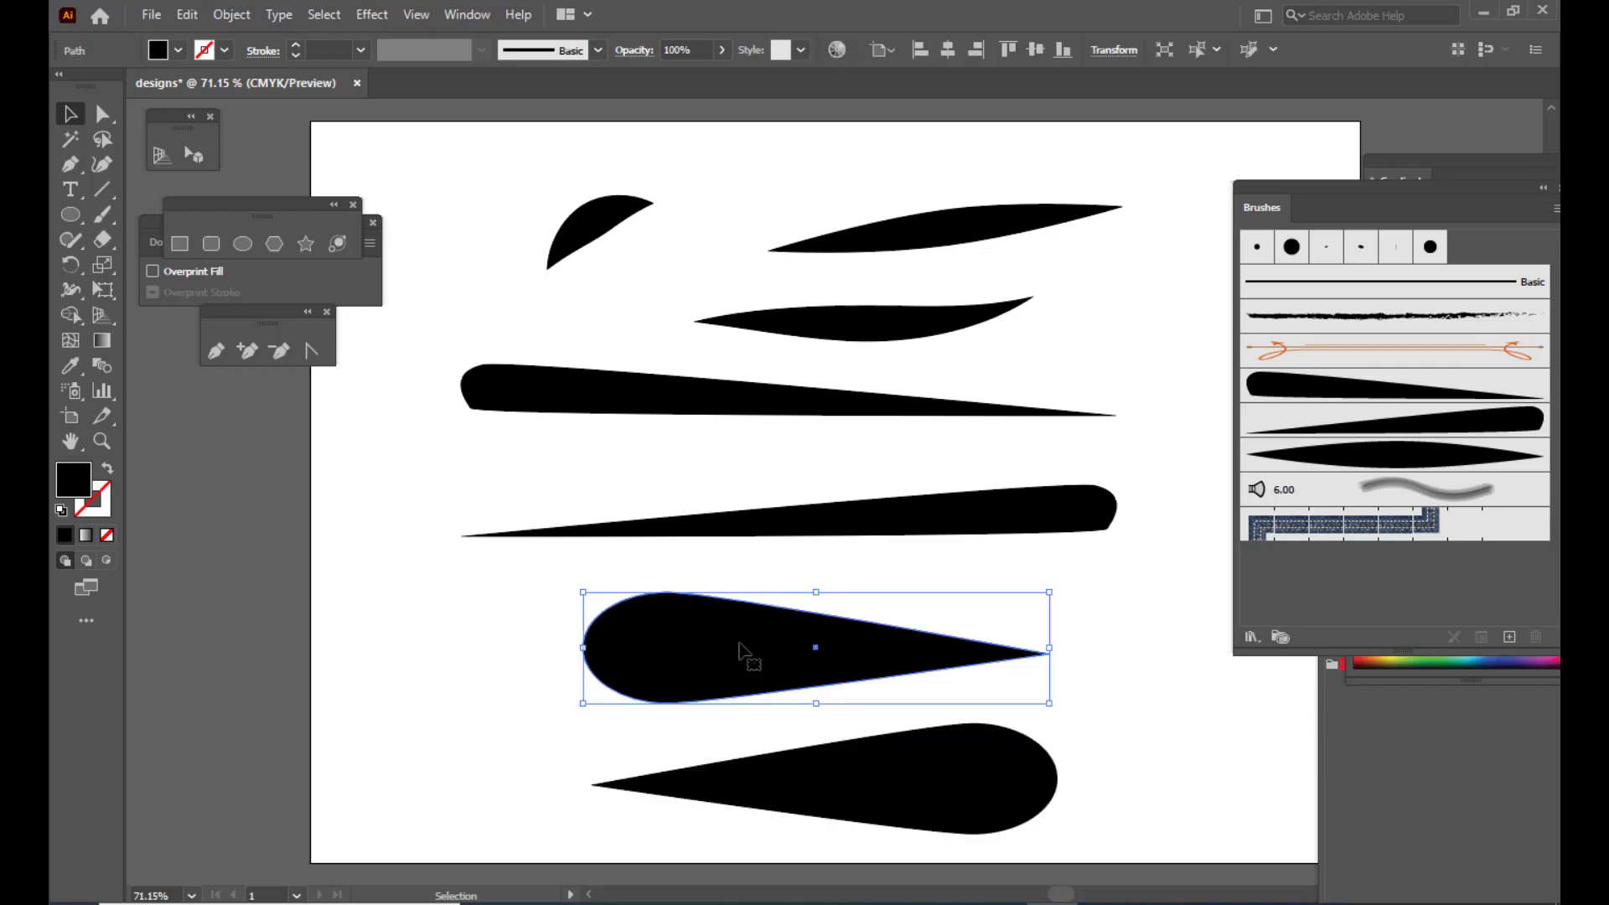
{"action": "left_click_drag", "start_coordinate": [754, 649], "coordinate": [1330, 580]}
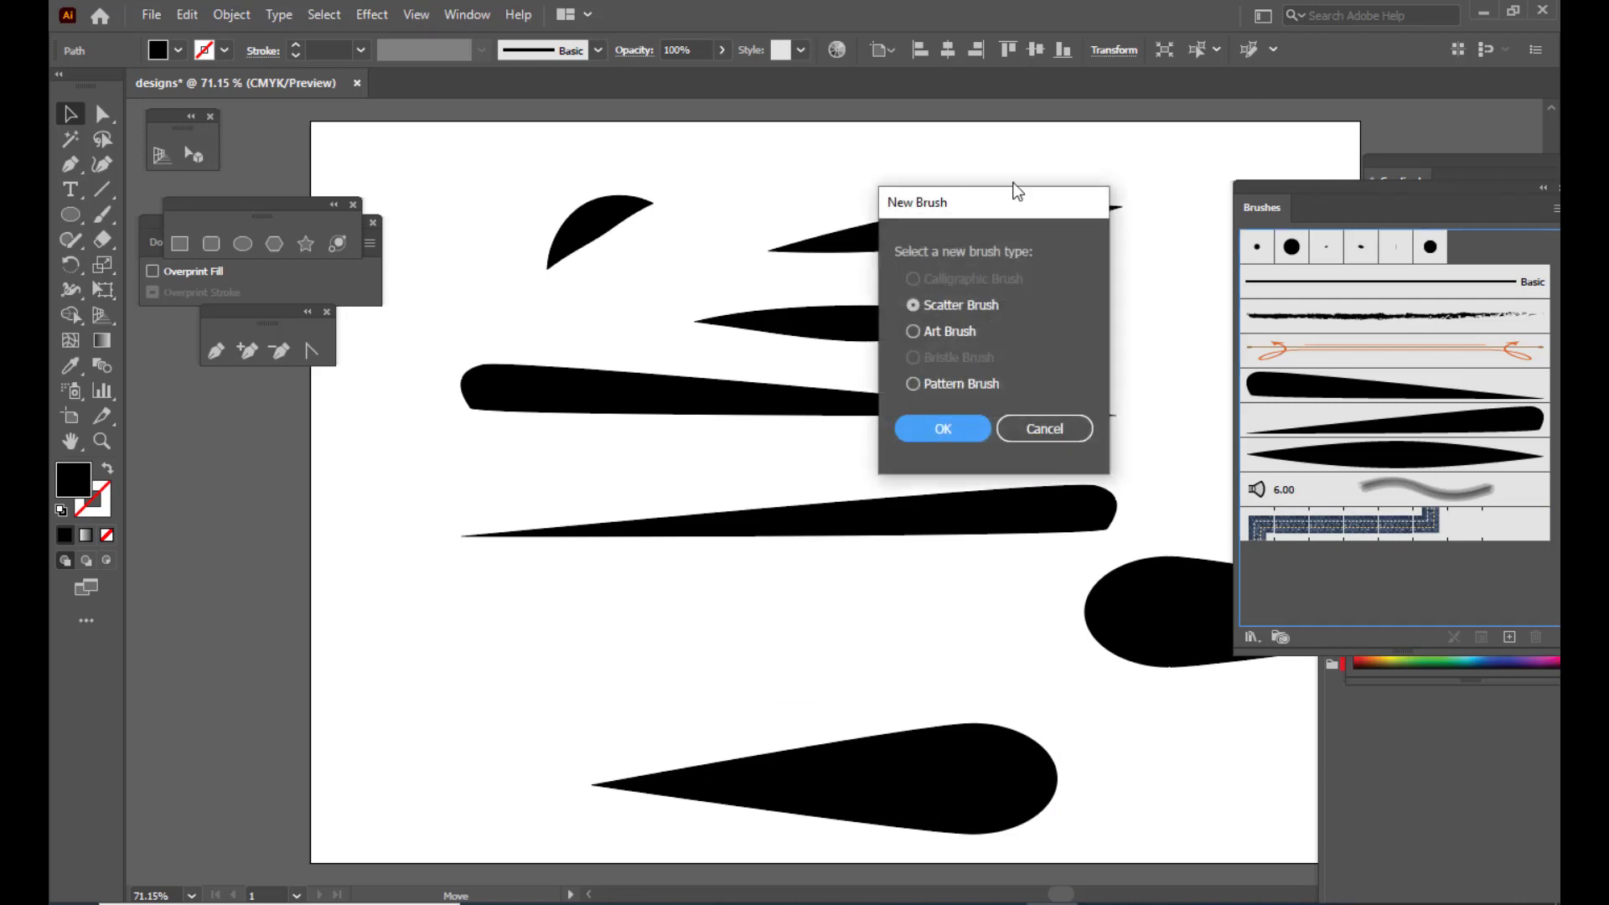
{"action": "left_click_drag", "start_coordinate": [960, 199], "coordinate": [1015, 194]}
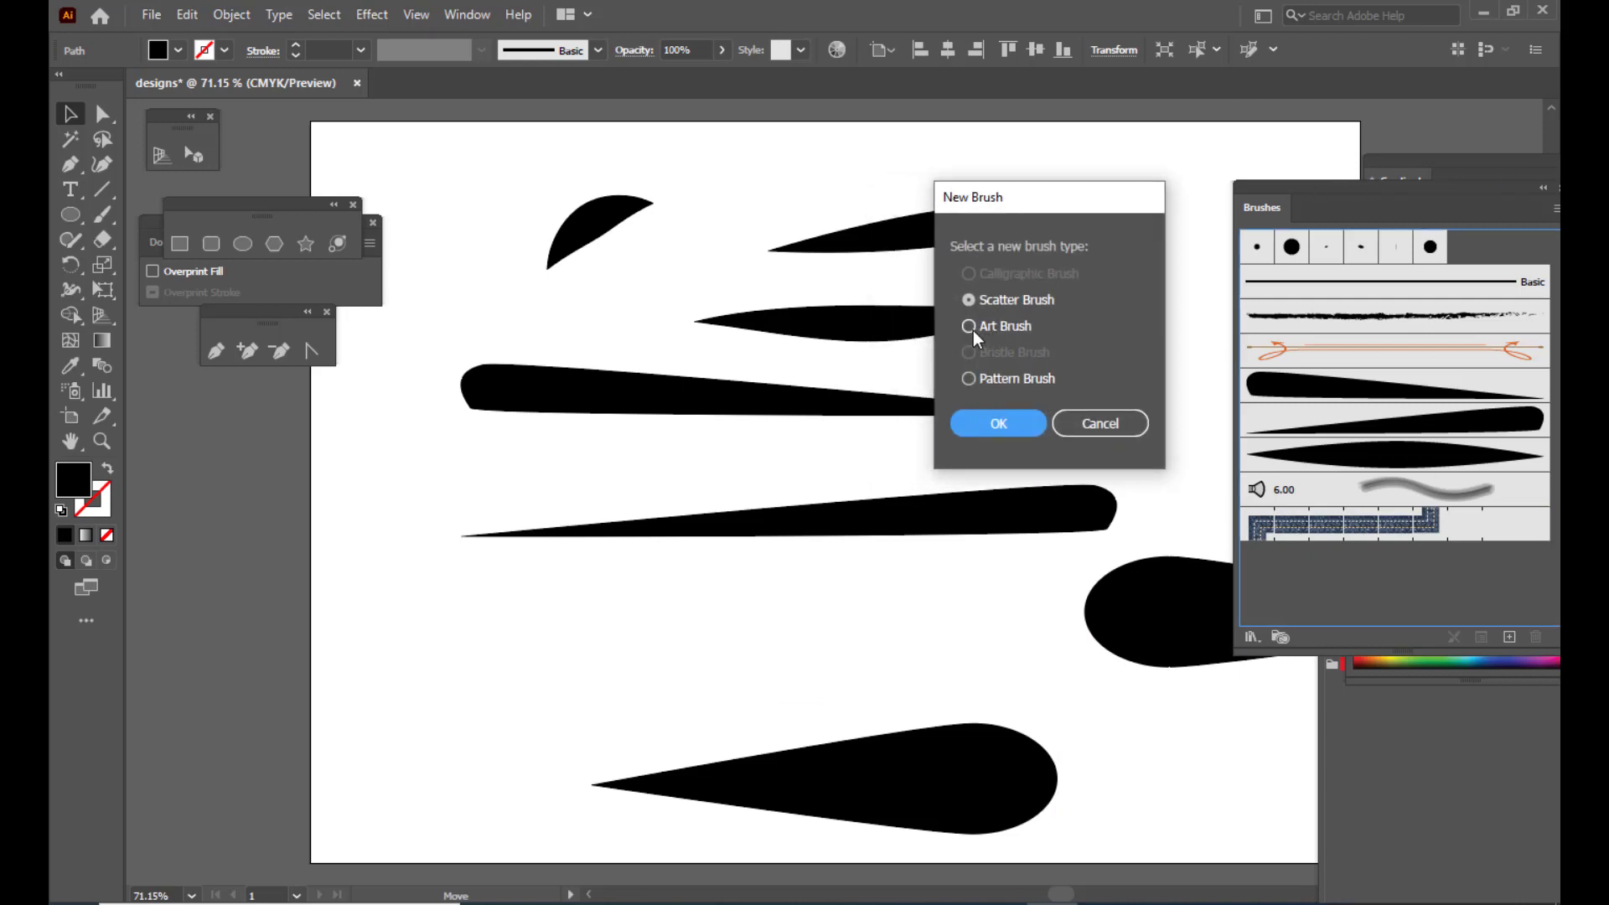
{"action": "left_click", "coordinate": [973, 328]}
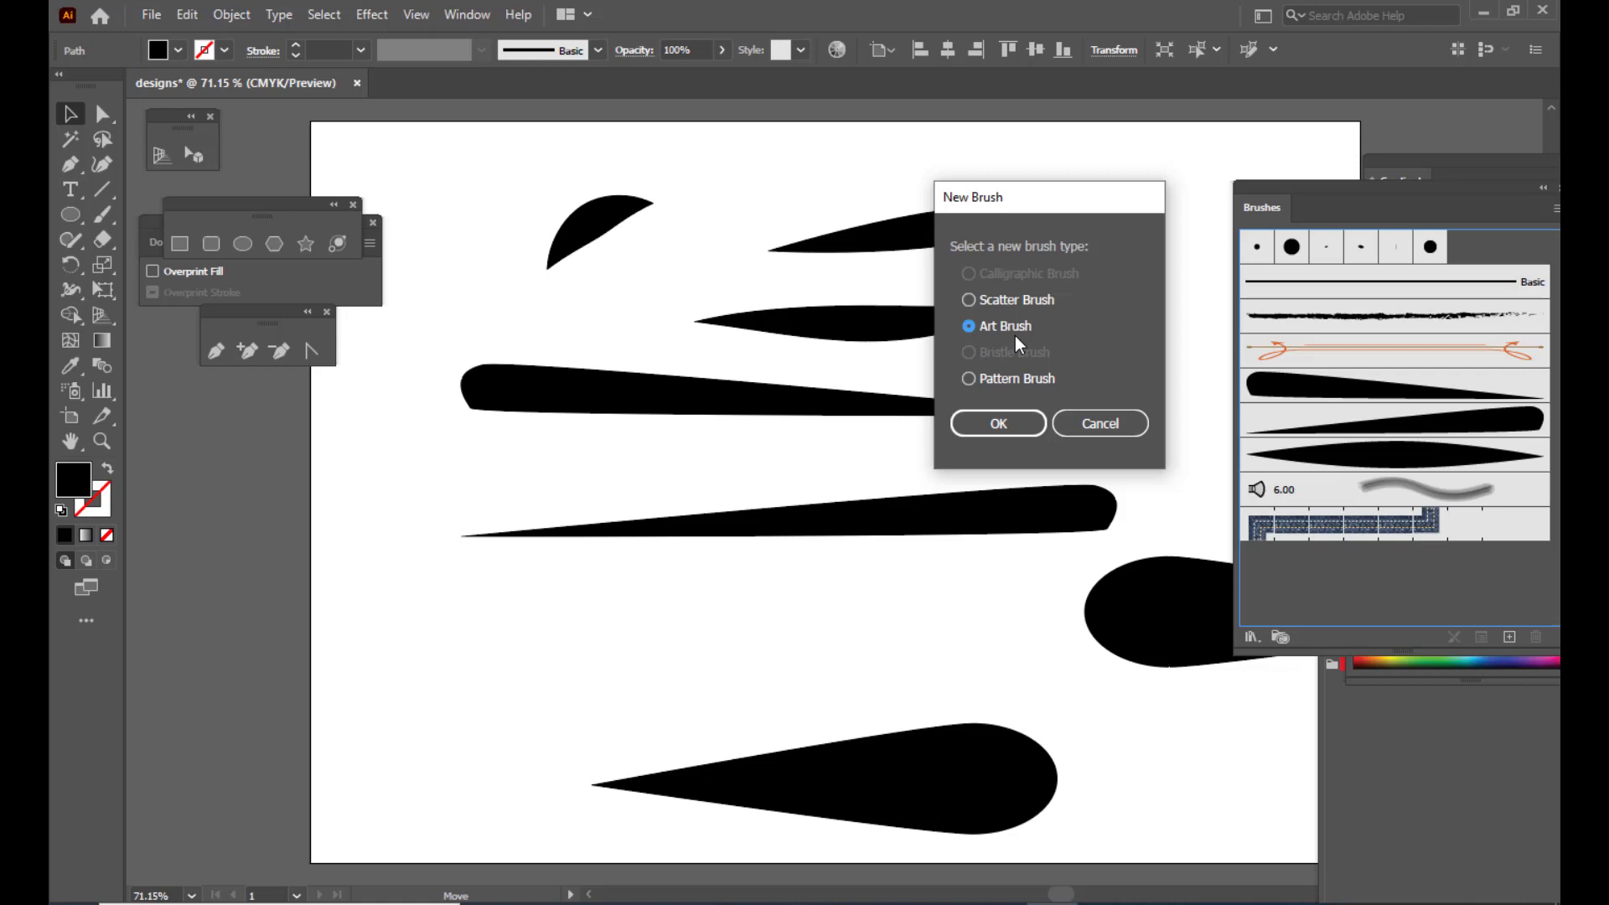
{"action": "left_click_drag", "start_coordinate": [1053, 184], "coordinate": [1090, 174]}
{"action": "left_click", "coordinate": [1042, 414]}
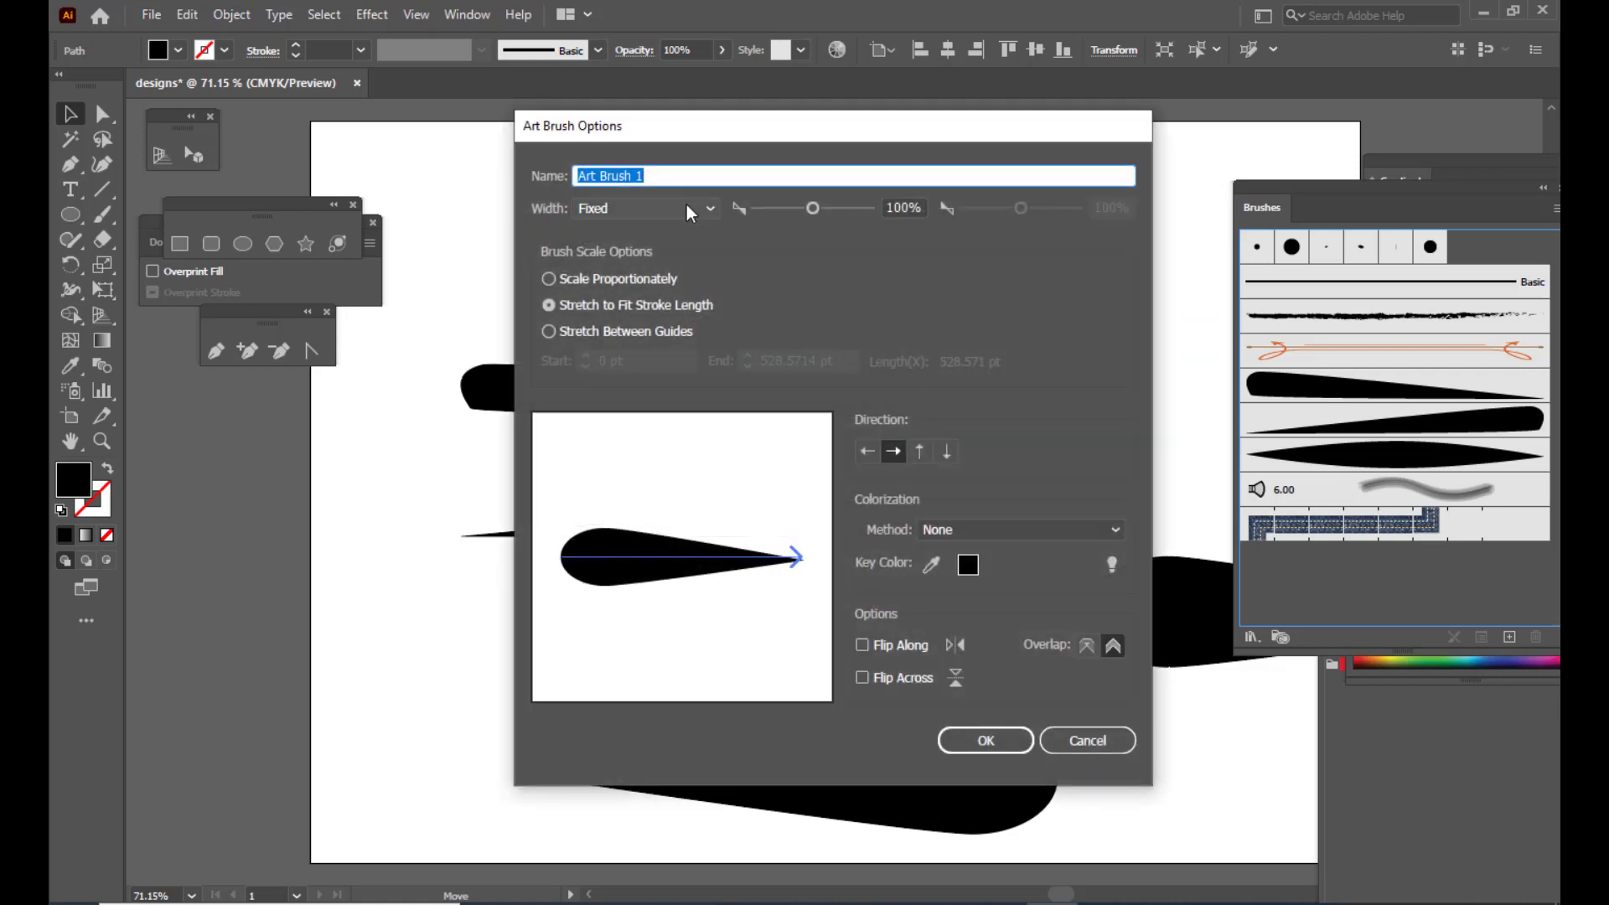
{"action": "left_click_drag", "start_coordinate": [693, 174], "coordinate": [355, 177]}
{"action": "type", "text": "fif"}
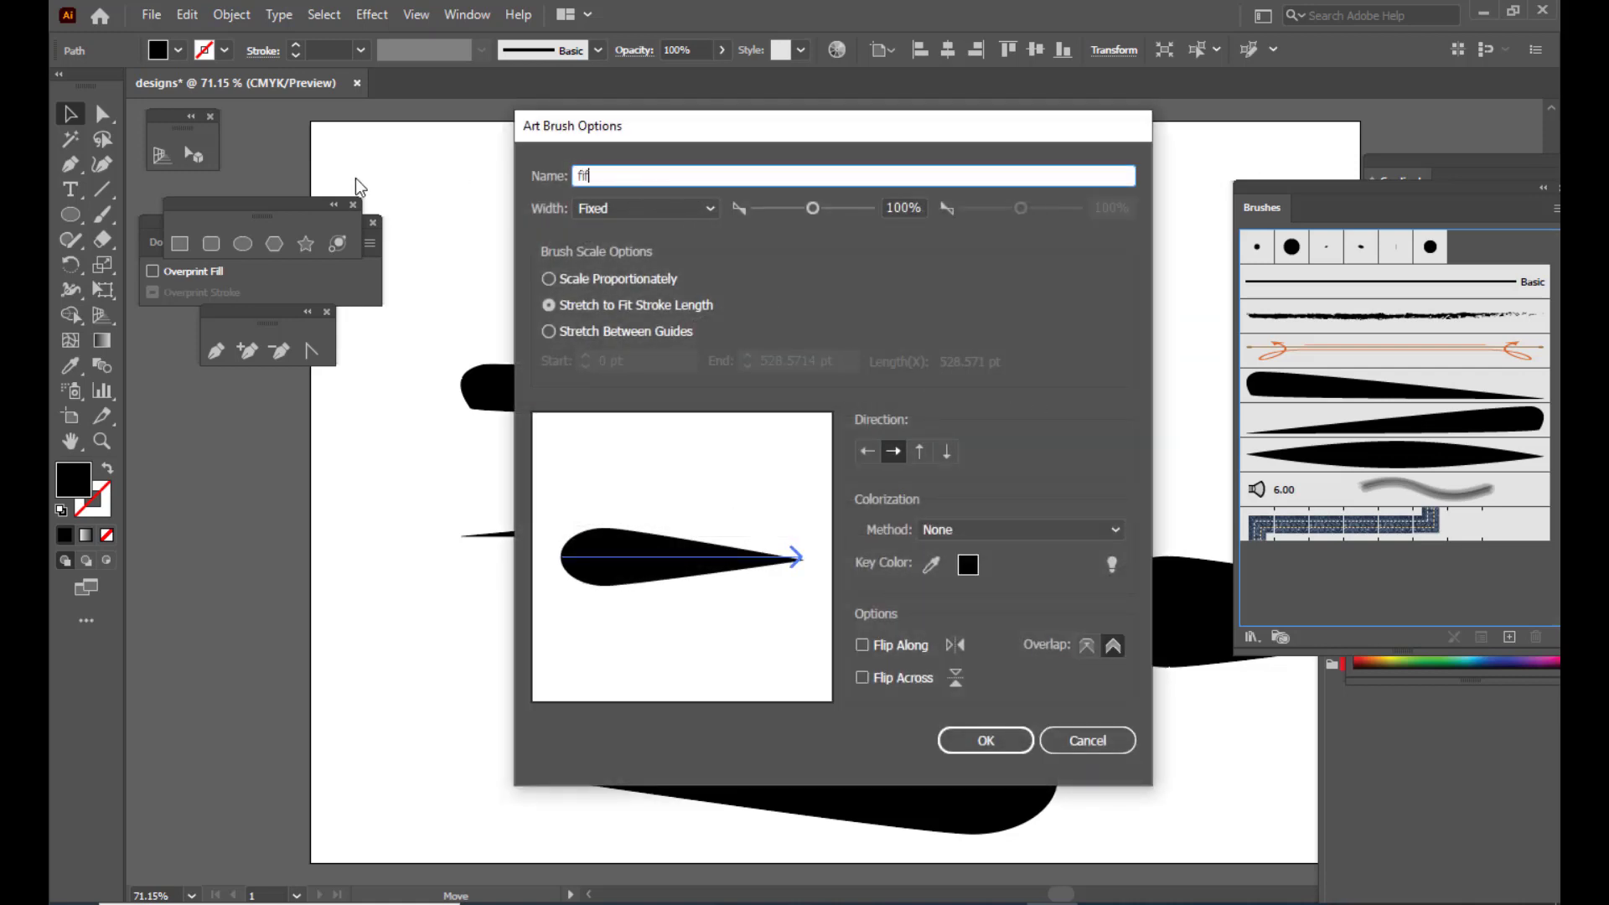
{"action": "type", "text": "thbrushstrokedesign"}
{"action": "left_click", "coordinate": [999, 745]}
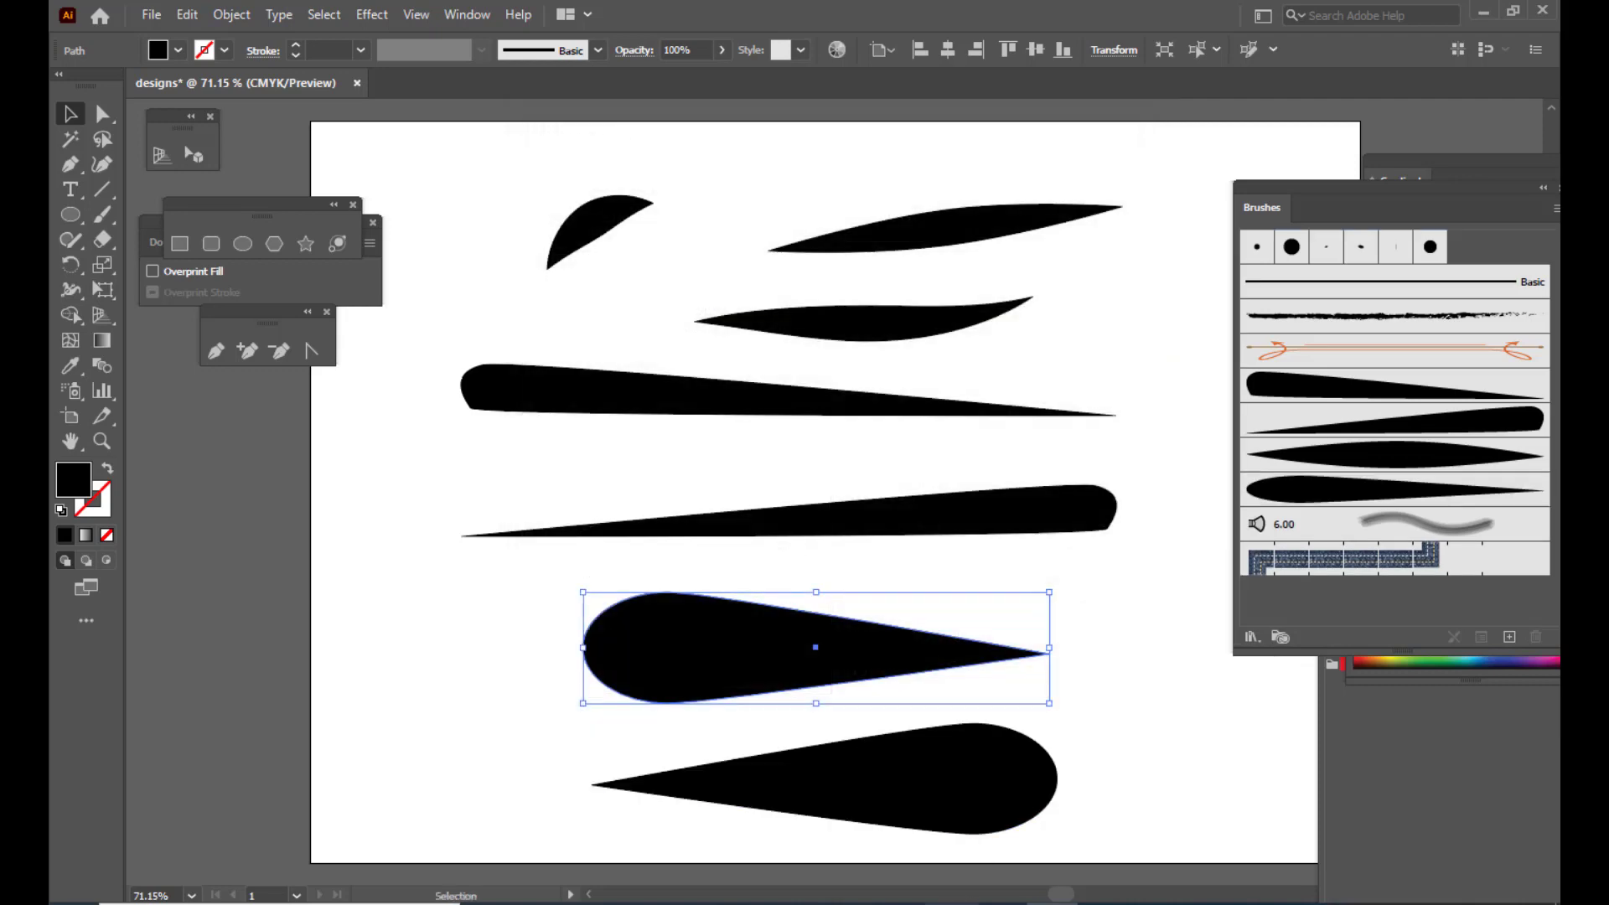
Create an art brush named "sixthbrushstrokedesign" from the mirrored teardrop
{"action": "left_click", "coordinate": [1100, 675]}
{"action": "left_click", "coordinate": [926, 813]}
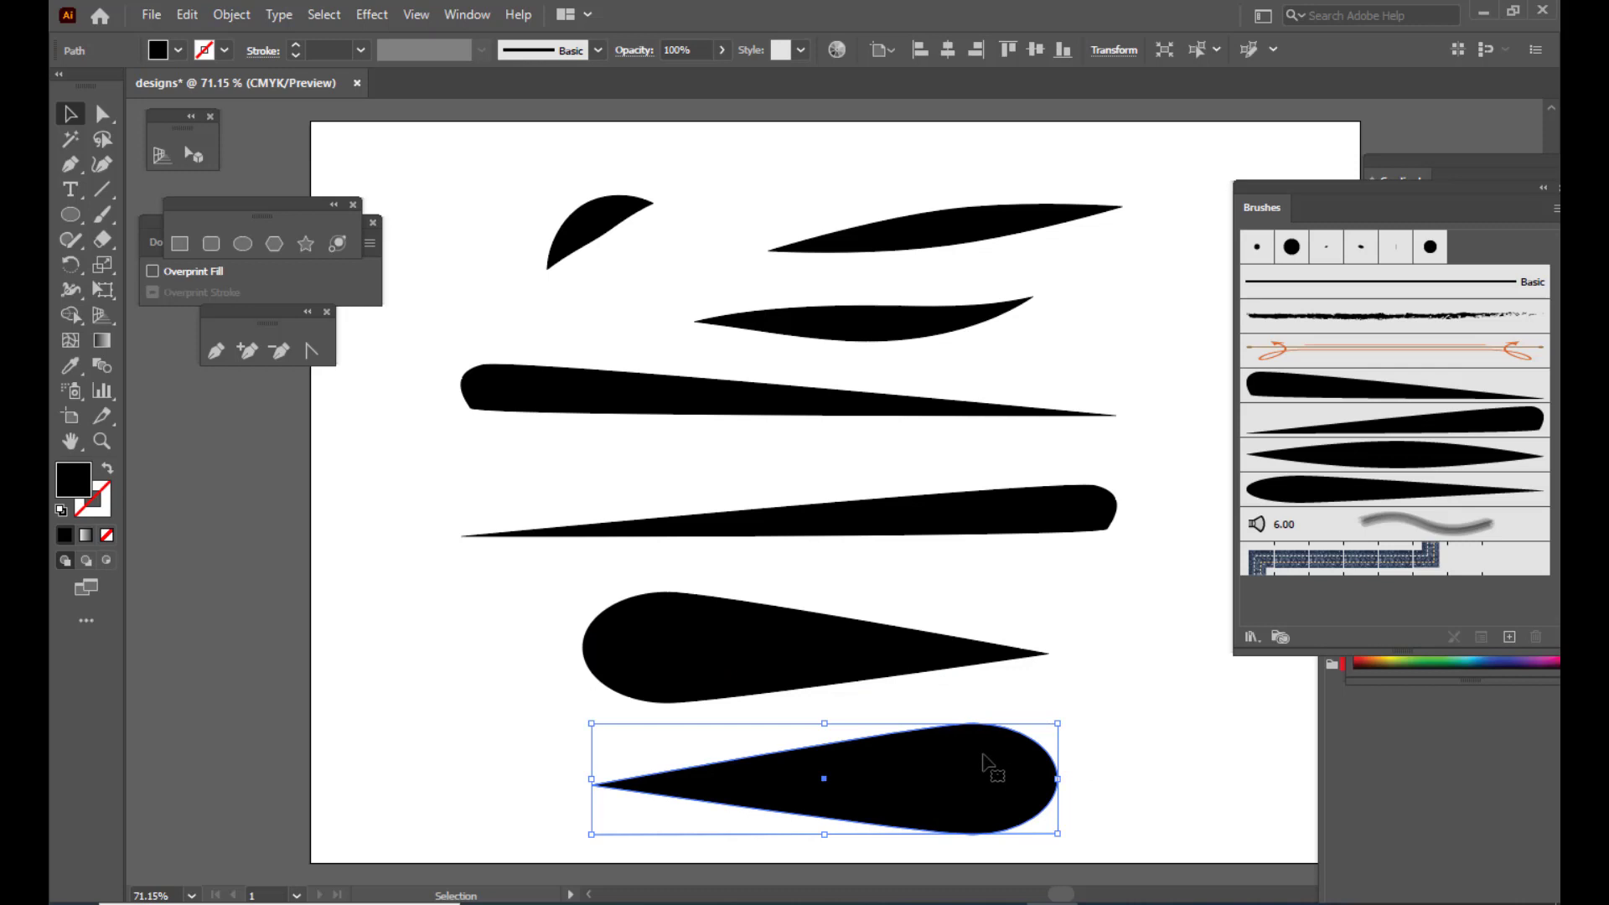
{"action": "mouse_move", "coordinate": [983, 762]}
{"action": "left_mouse_down"}
{"action": "mouse_move", "coordinate": [1207, 641]}
{"action": "mouse_move", "coordinate": [1344, 594]}
{"action": "left_mouse_up"}
{"action": "left_click", "coordinate": [1005, 317]}
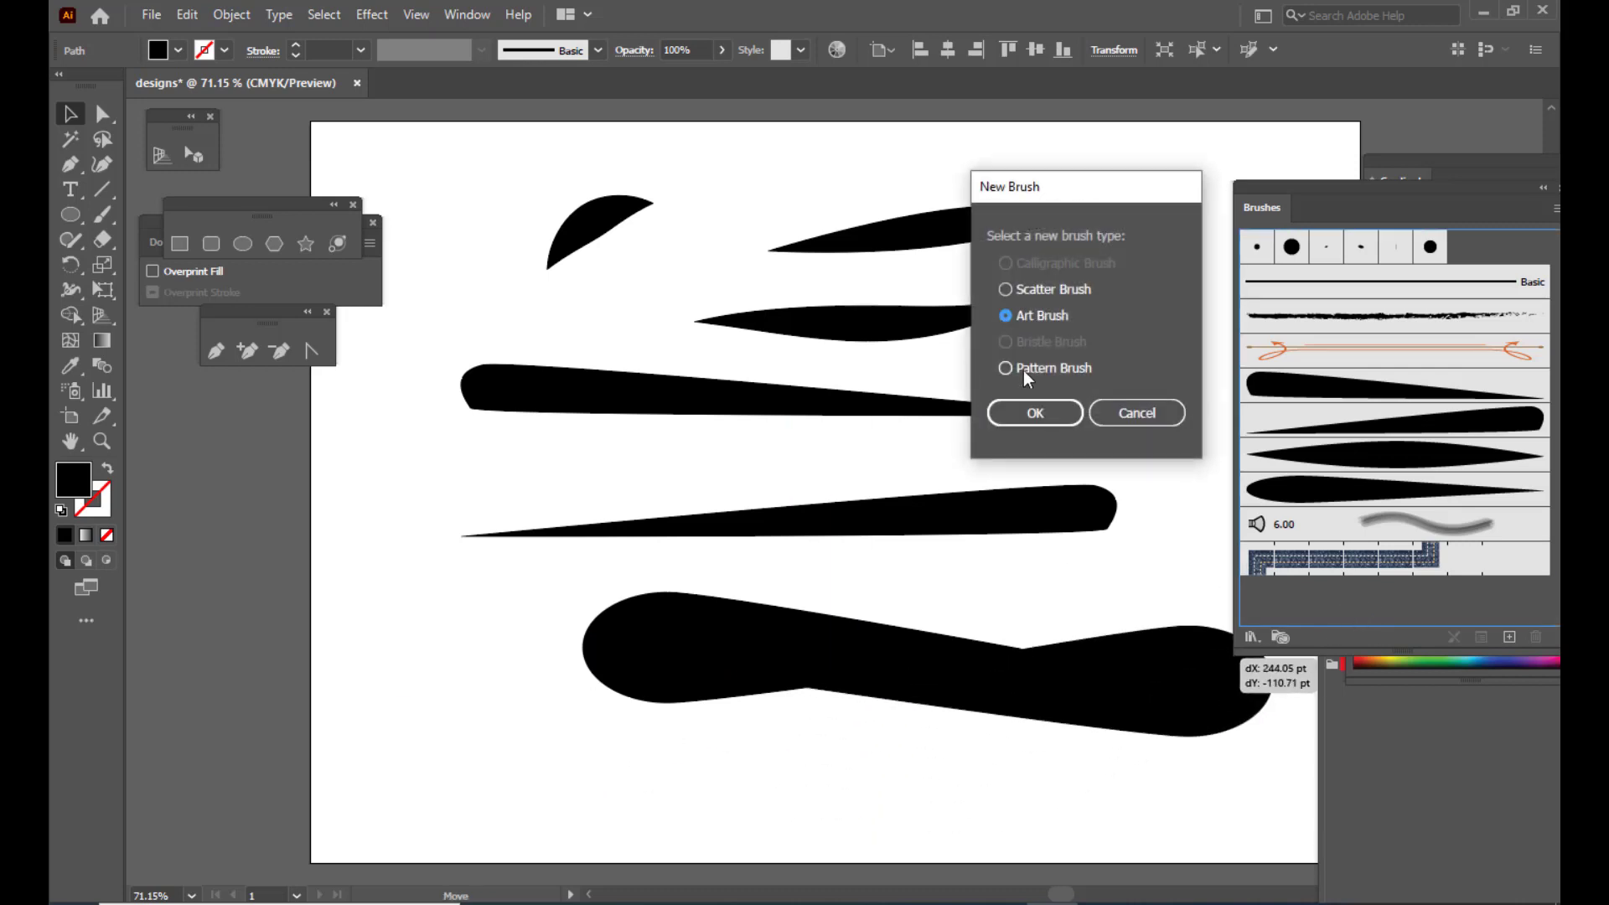
{"action": "left_click", "coordinate": [1017, 409]}
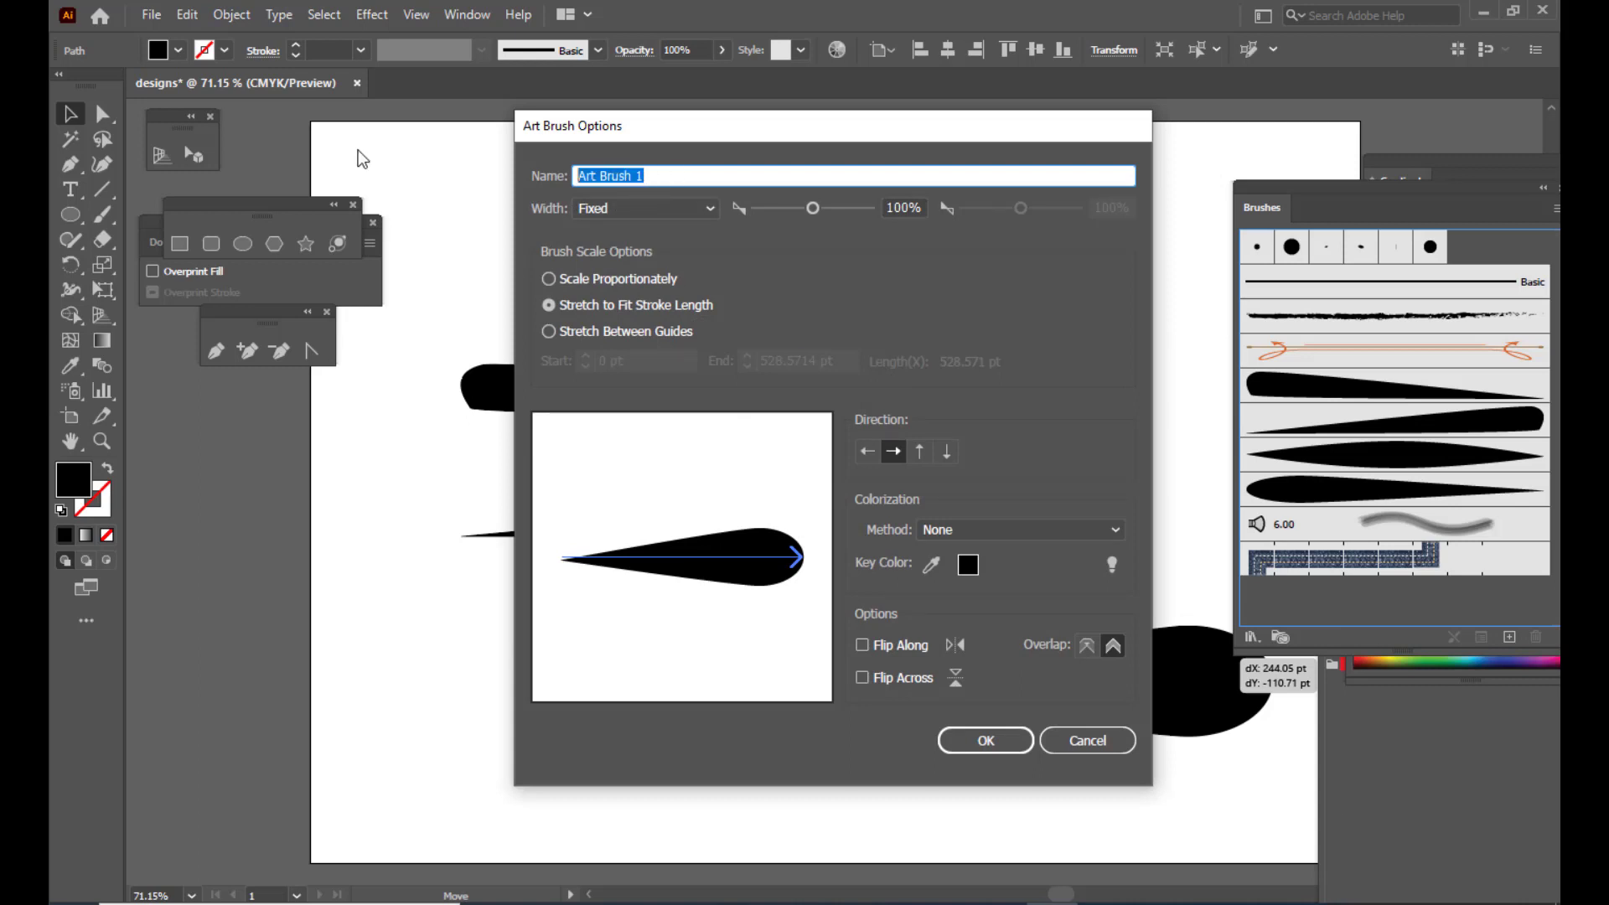
{"action": "type", "text": "sixthbrushstrokedesign"}
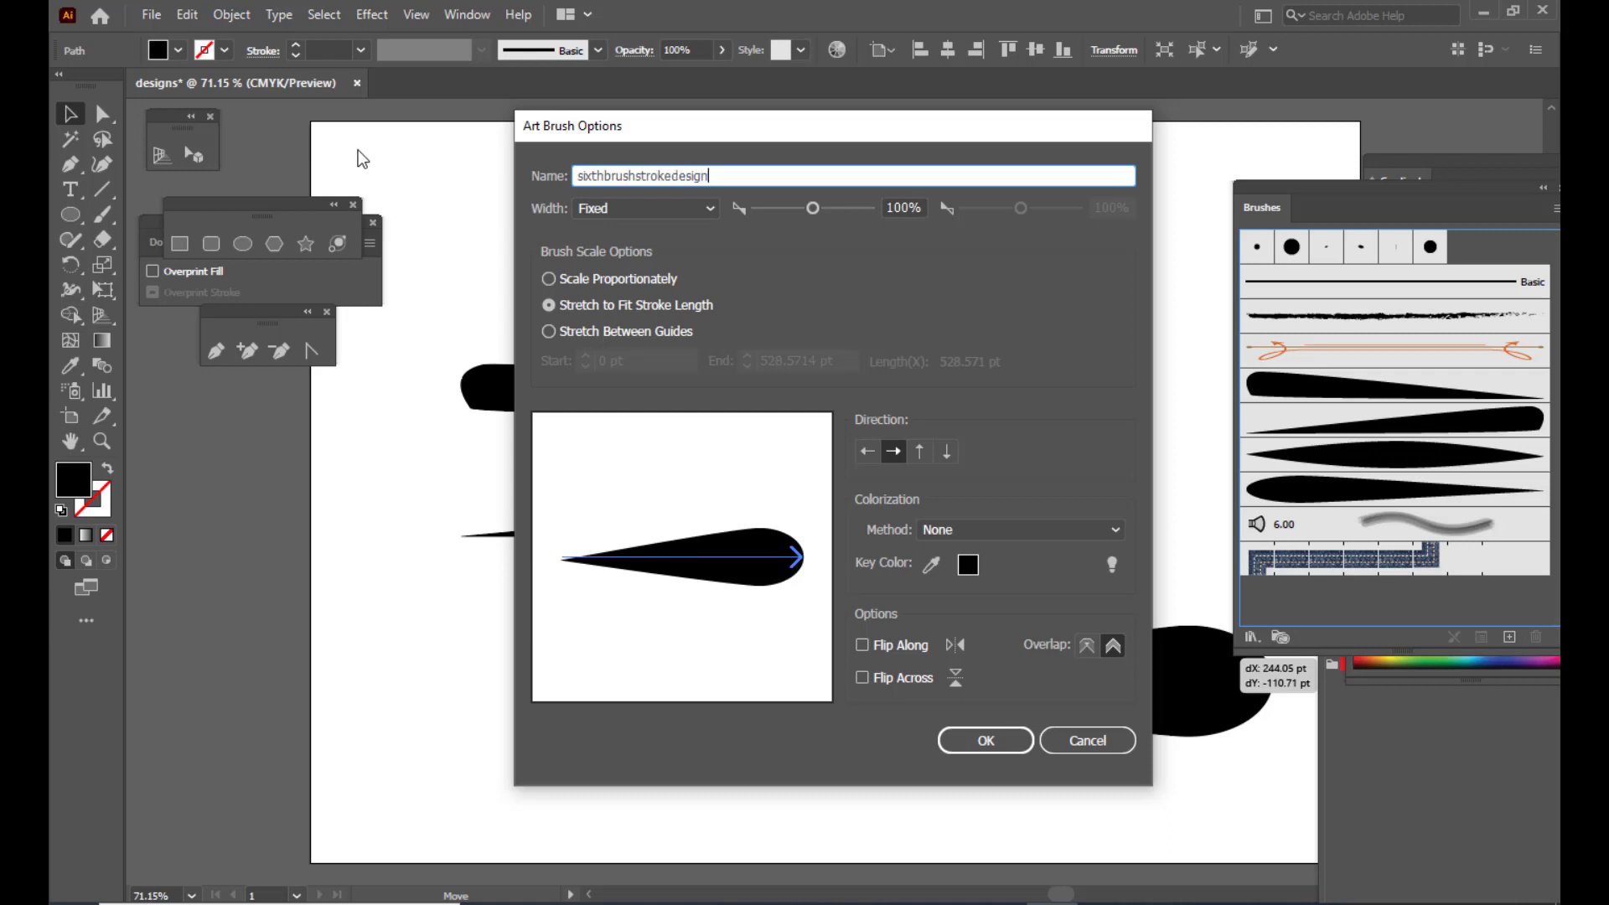
{"action": "left_click", "coordinate": [980, 740]}
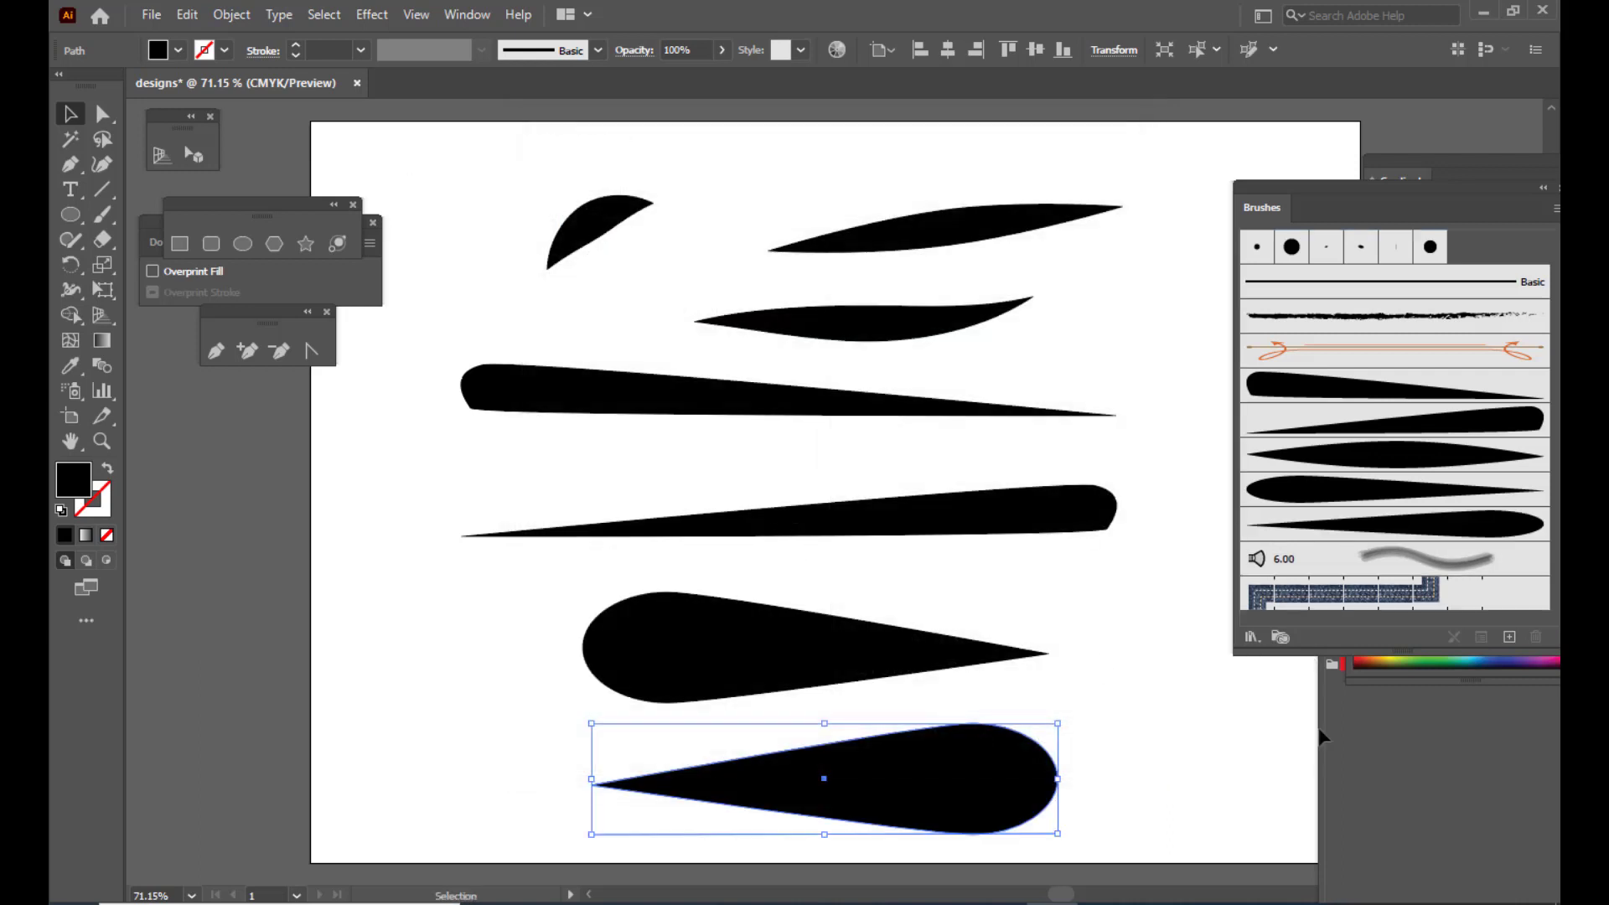
{"action": "left_click", "coordinate": [1143, 636]}
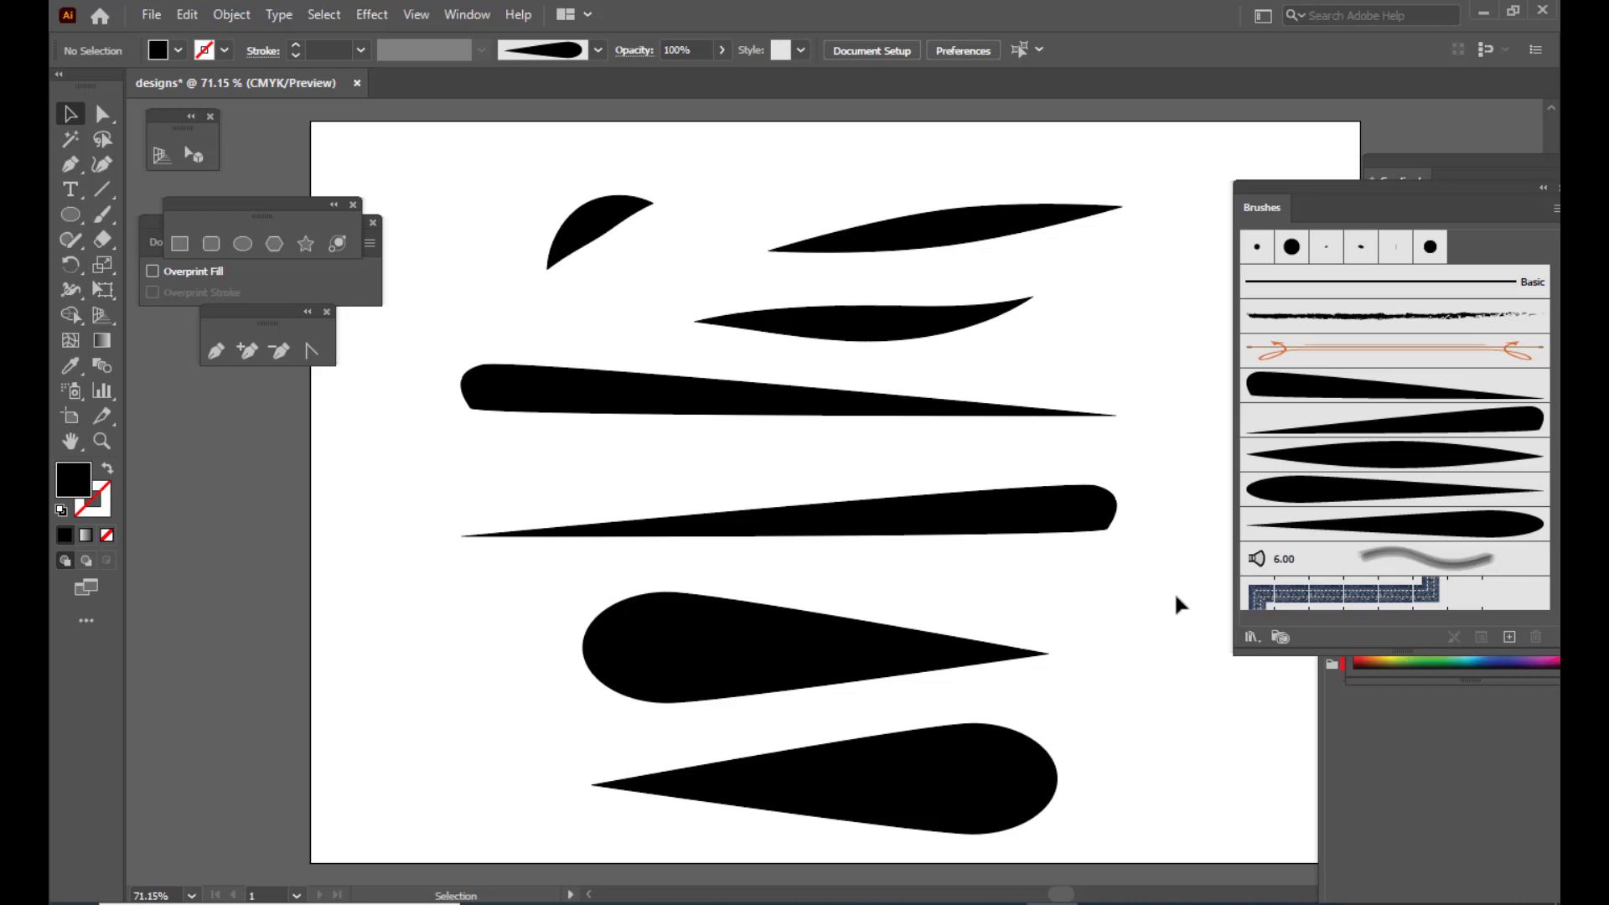
Move both teardrops left, partly off the artboard, to free the lower right area, and deselect them
{"action": "left_click_drag", "start_coordinate": [802, 652], "coordinate": [204, 654]}
{"action": "left_click_drag", "start_coordinate": [798, 798], "coordinate": [433, 773]}
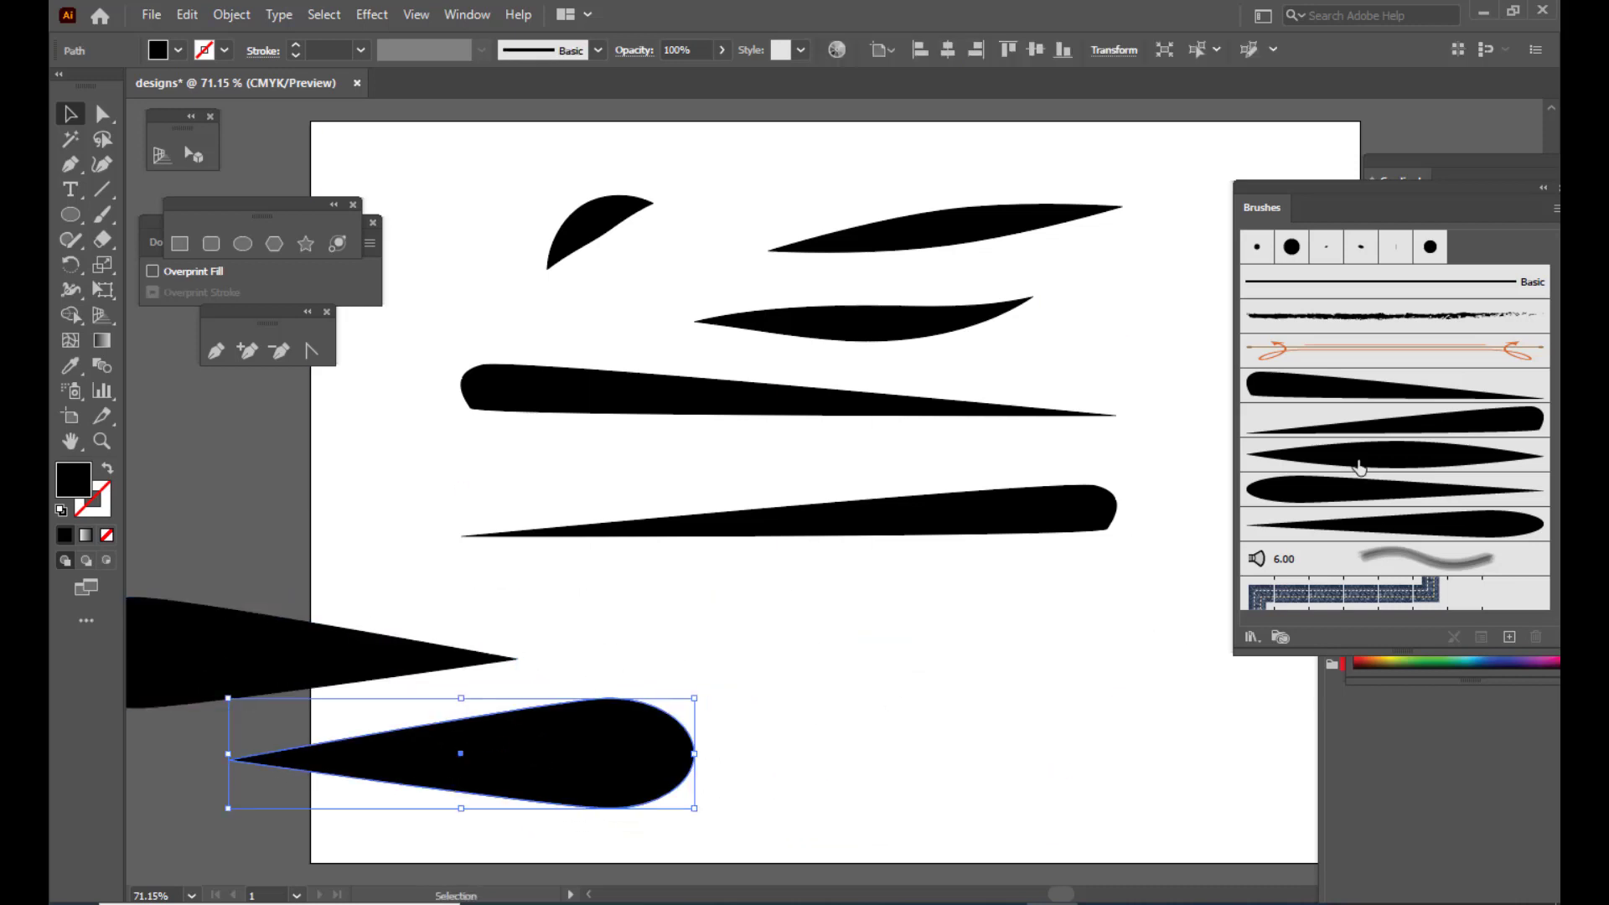
{"action": "left_click", "coordinate": [1282, 500]}
{"action": "key", "text": "ctrl+z"}
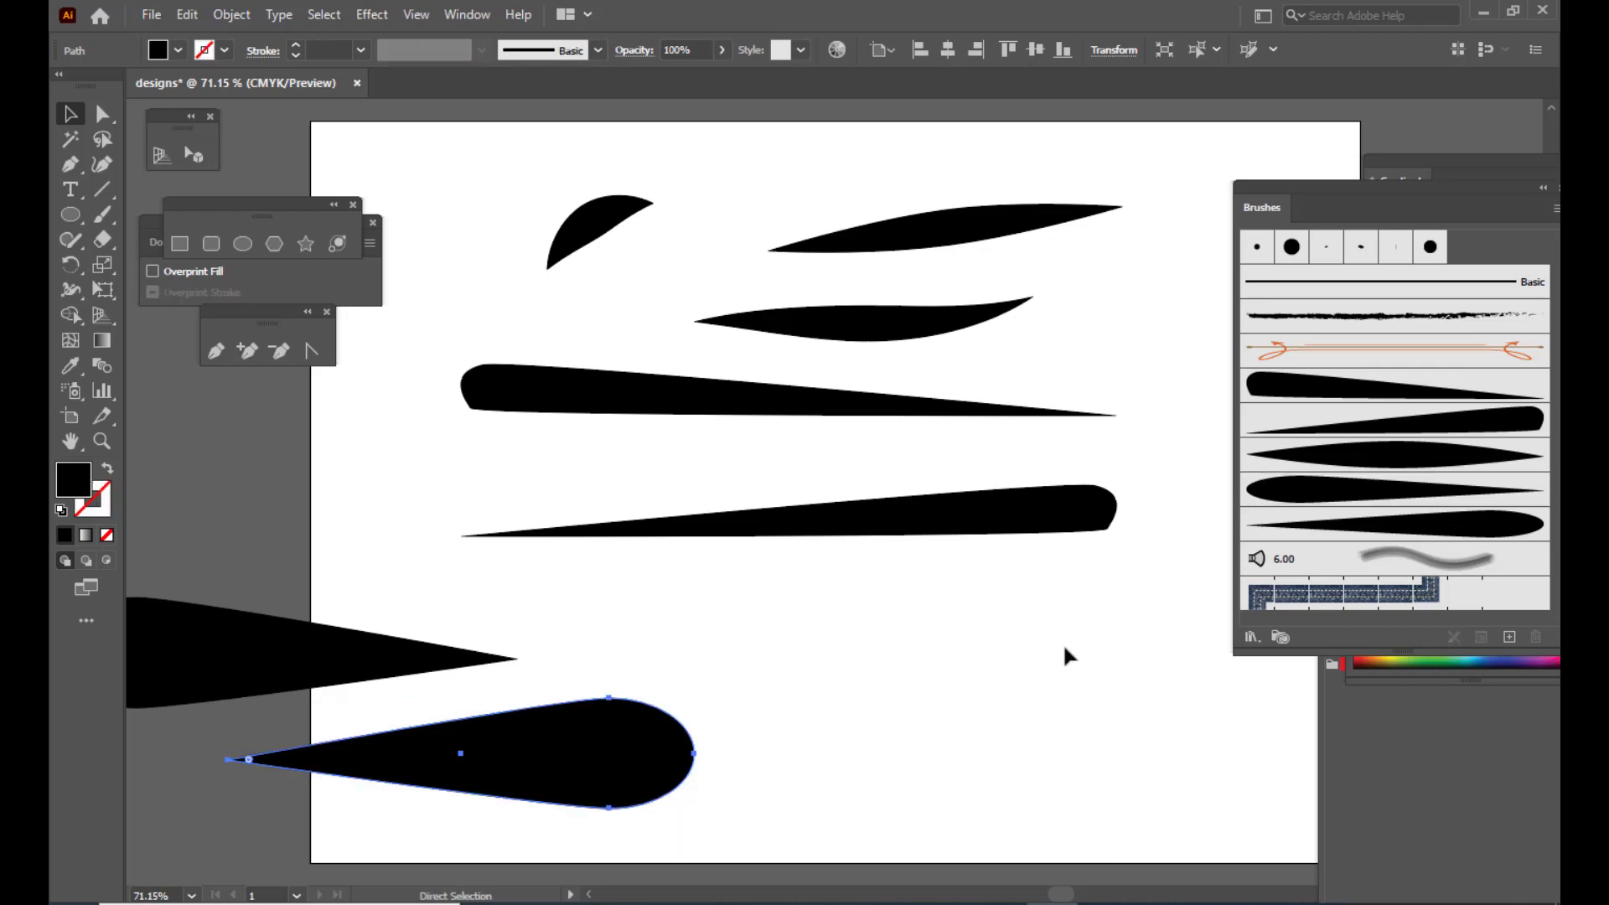
{"action": "left_click", "coordinate": [1062, 642]}
Paint a curved stroke in the artboard's lower right area with the right-pointing teardrop brush, and try a second one below it, undoing that one
{"action": "left_click", "coordinate": [101, 216]}
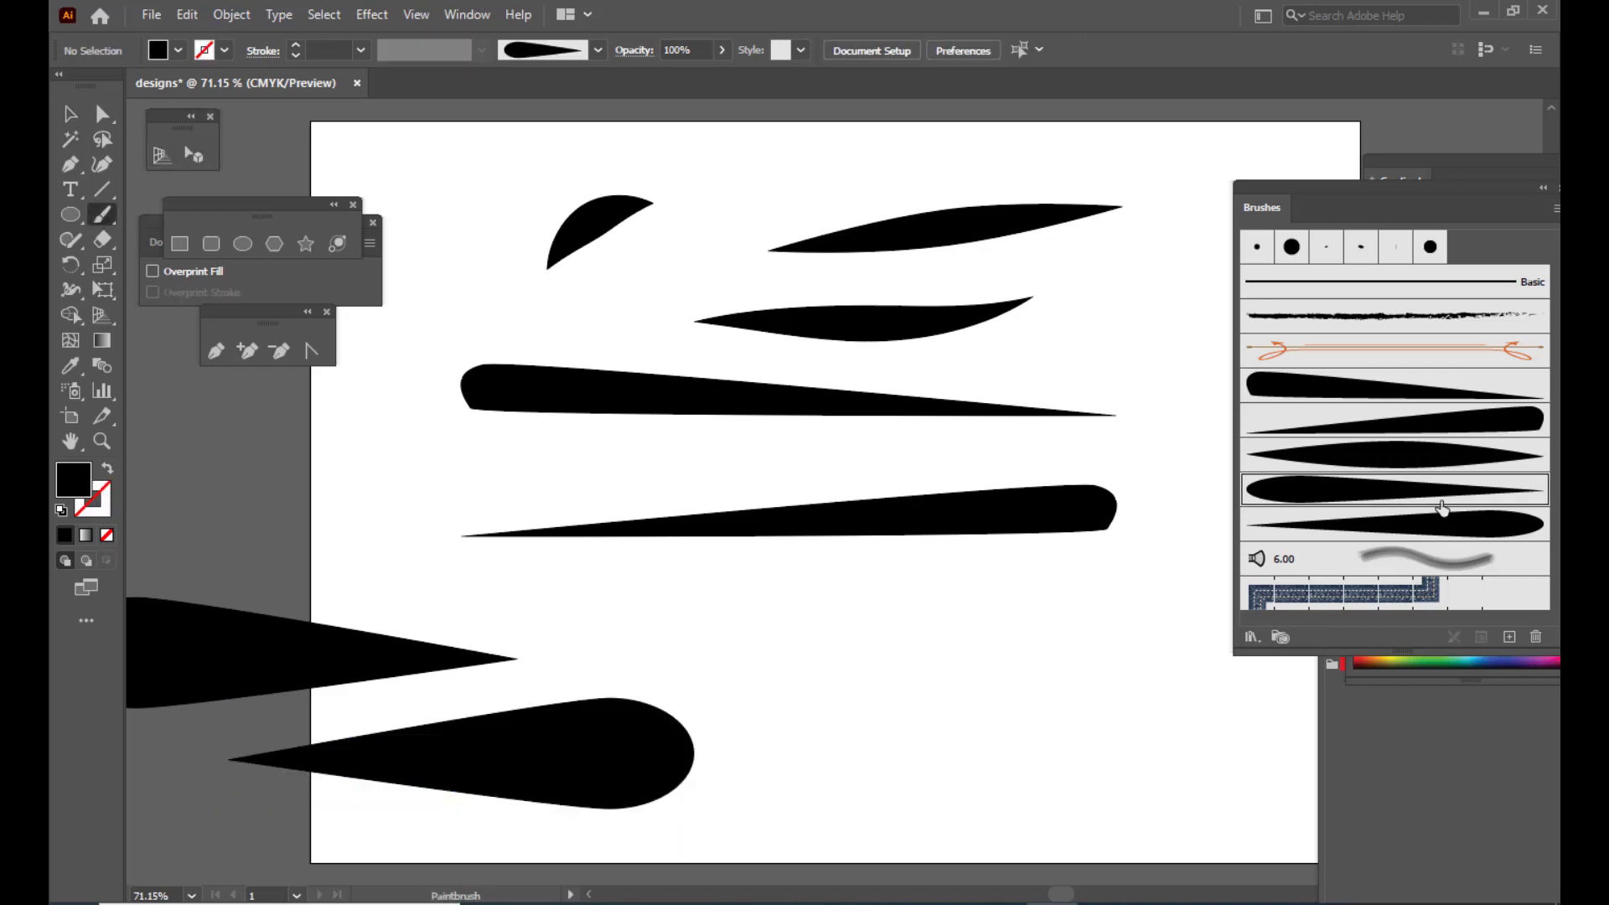
{"action": "left_click_drag", "start_coordinate": [848, 711], "coordinate": [1102, 686]}
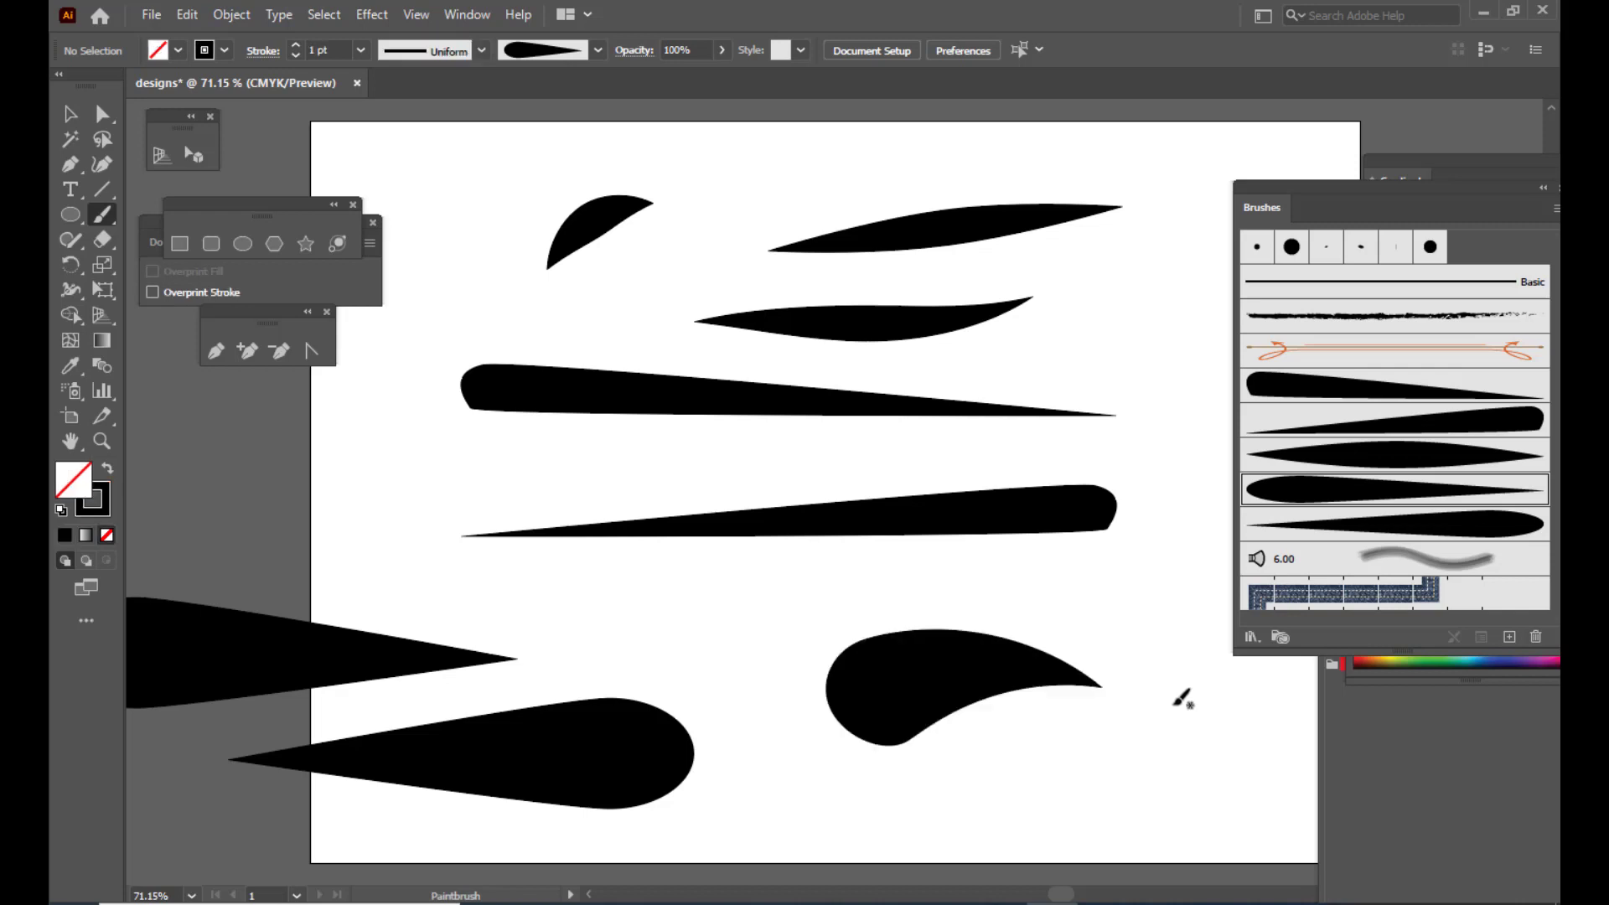
{"action": "left_click_drag", "start_coordinate": [1030, 796], "coordinate": [1274, 762]}
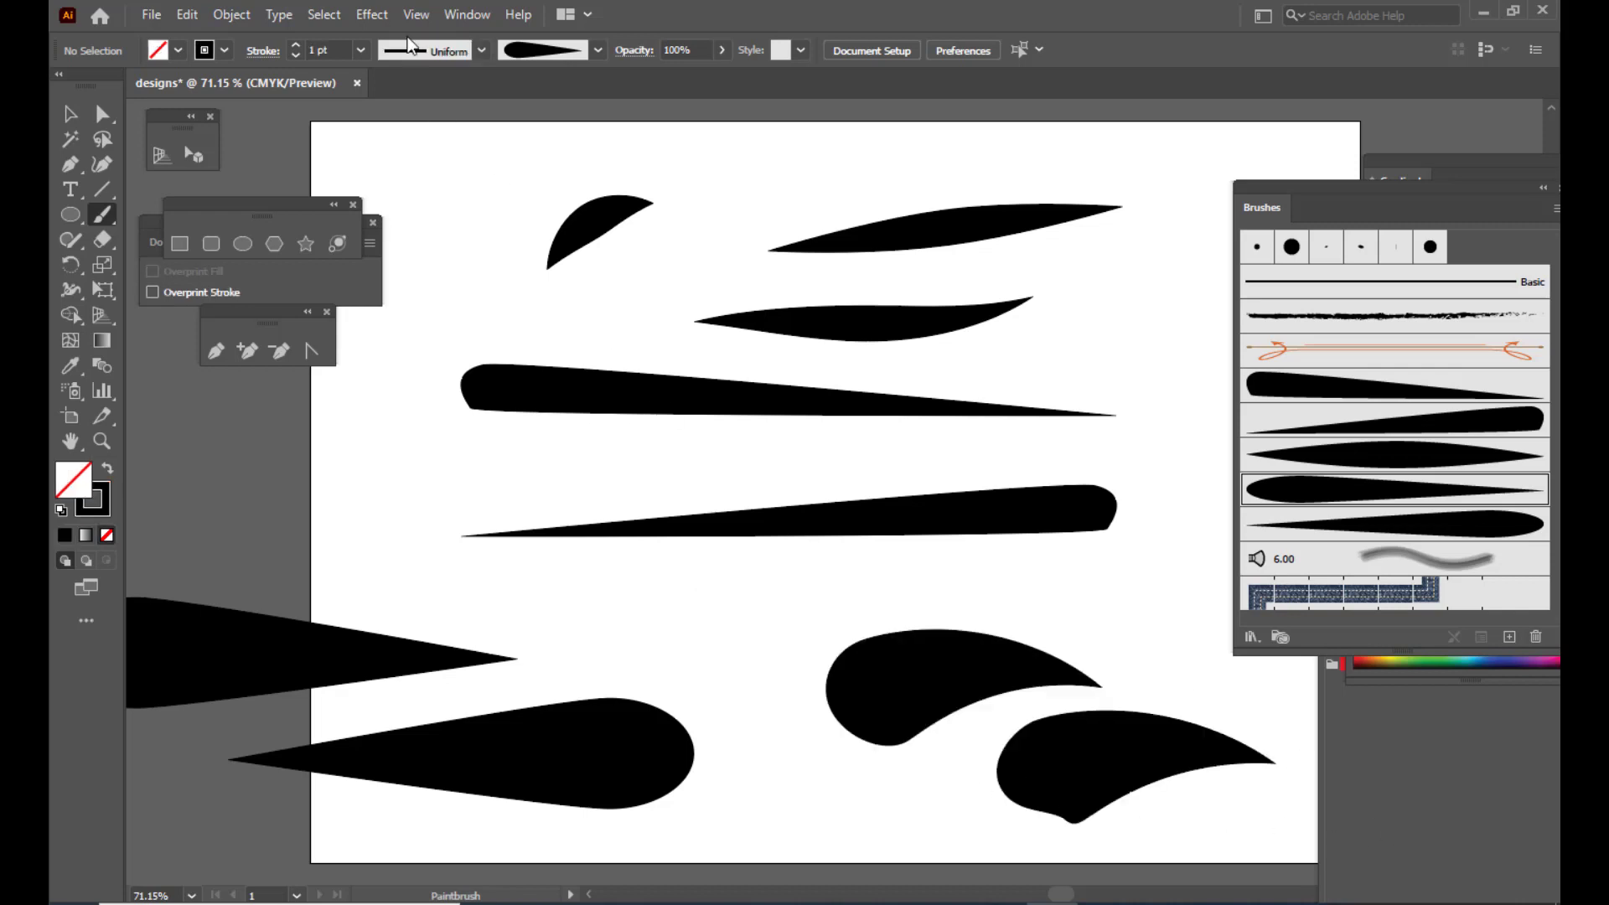
{"action": "key", "text": "ctrl+z"}
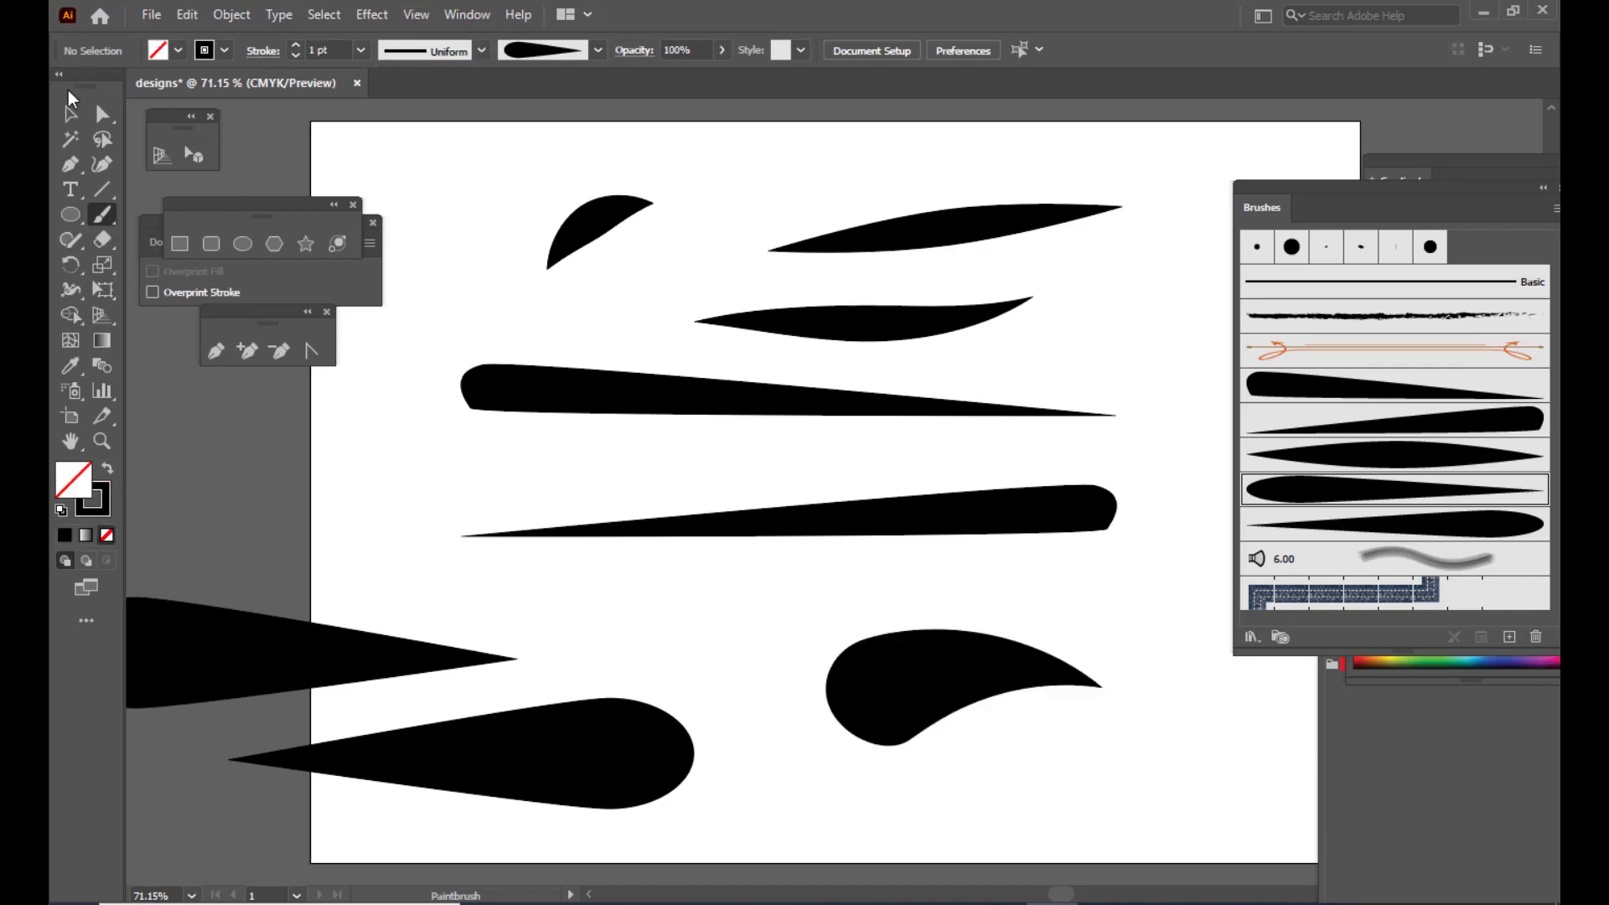
Set the curved teardrop-brush stroke in the artboard's lower right area to a 0.25 pt stroke weight and deselect it
{"action": "key", "text": "v"}
{"action": "left_click", "coordinate": [926, 670]}
{"action": "left_click", "coordinate": [360, 49]}
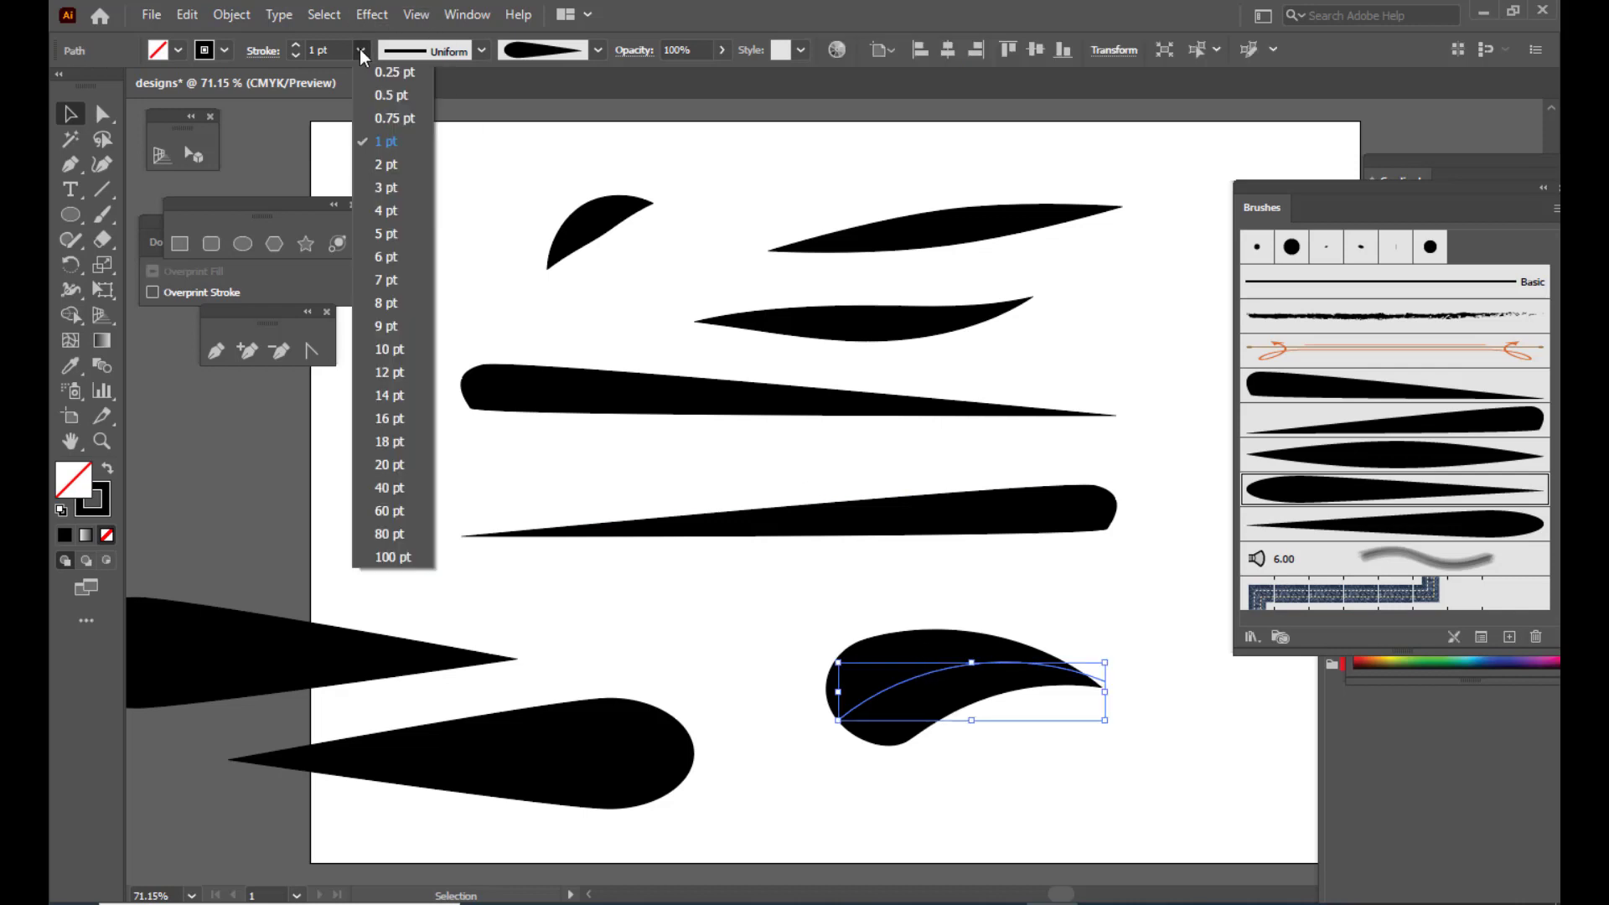
{"action": "left_click", "coordinate": [375, 69]}
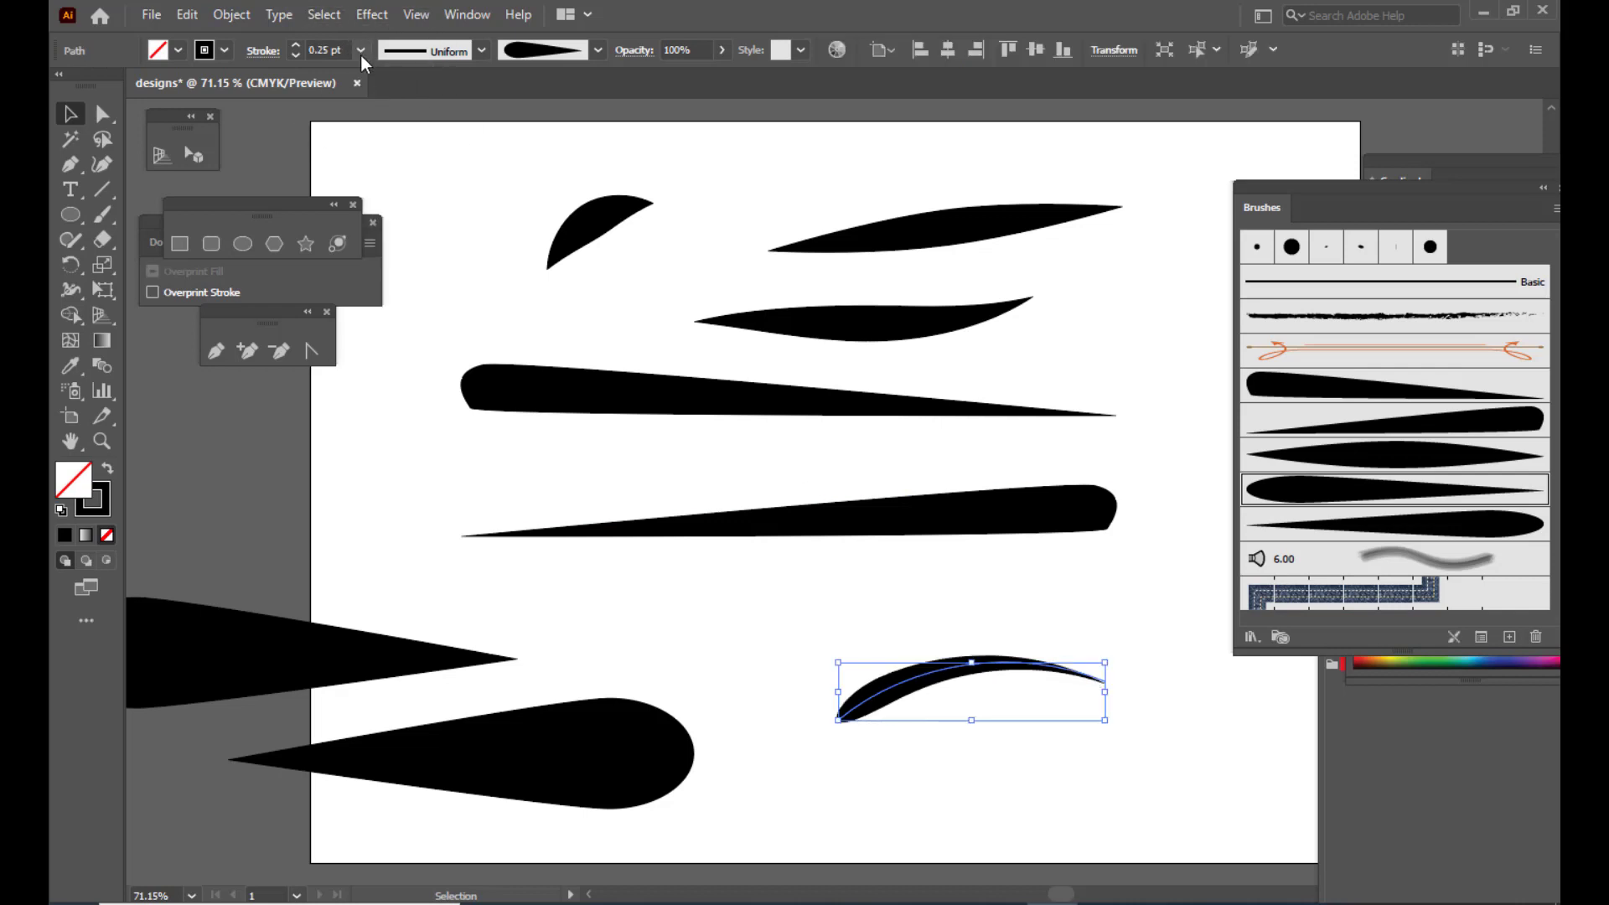
{"action": "left_click", "coordinate": [361, 51]}
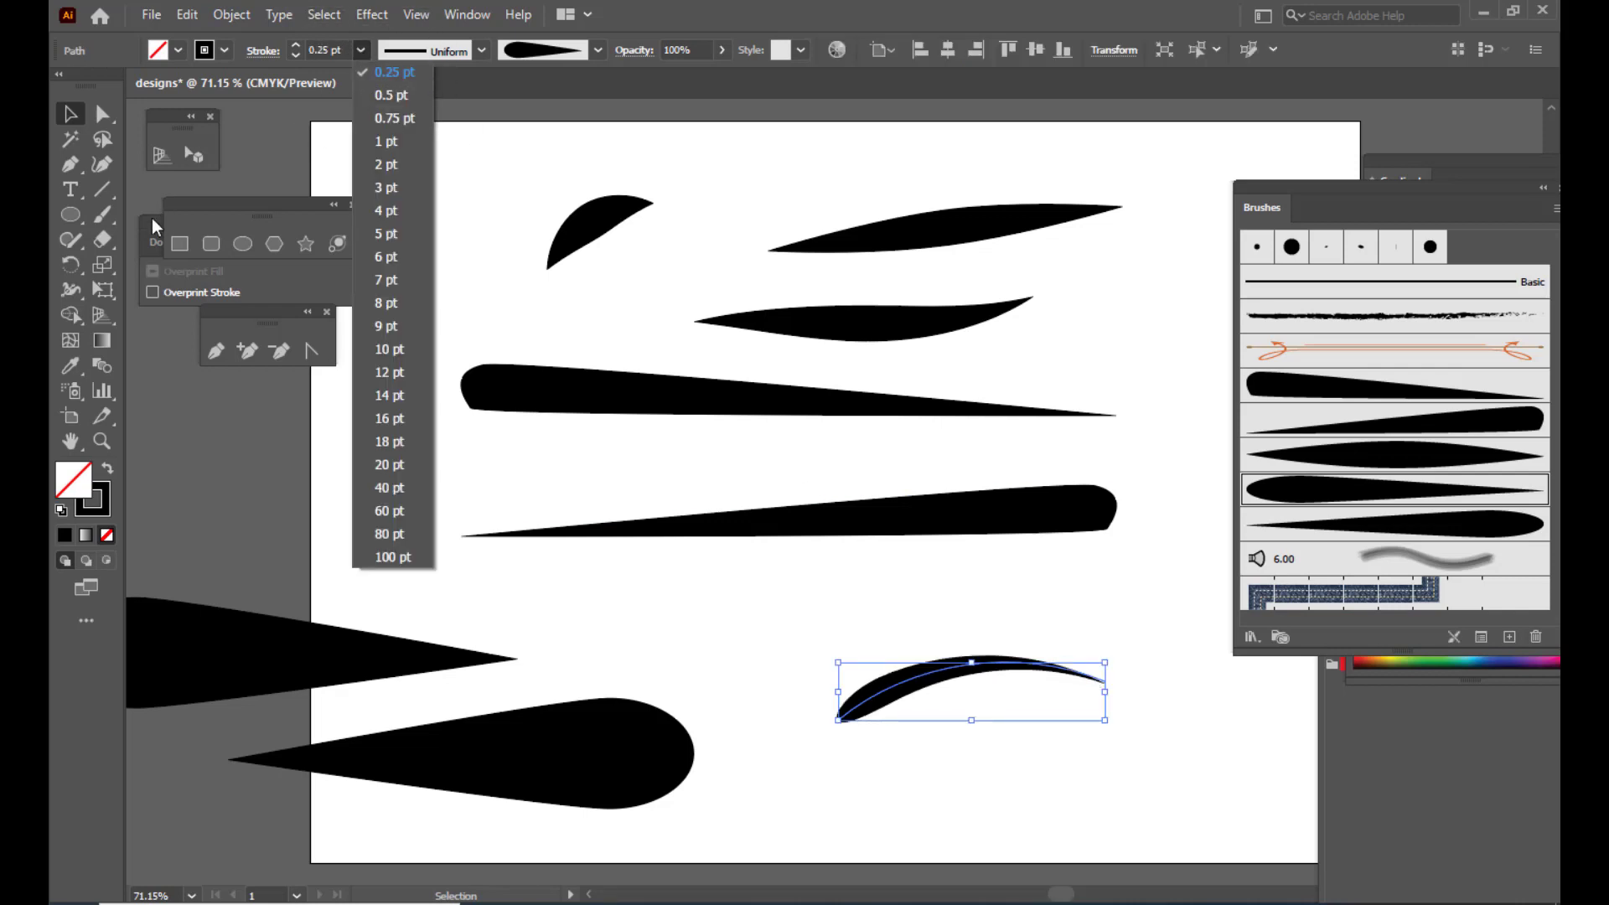
{"action": "left_click", "coordinate": [748, 674]}
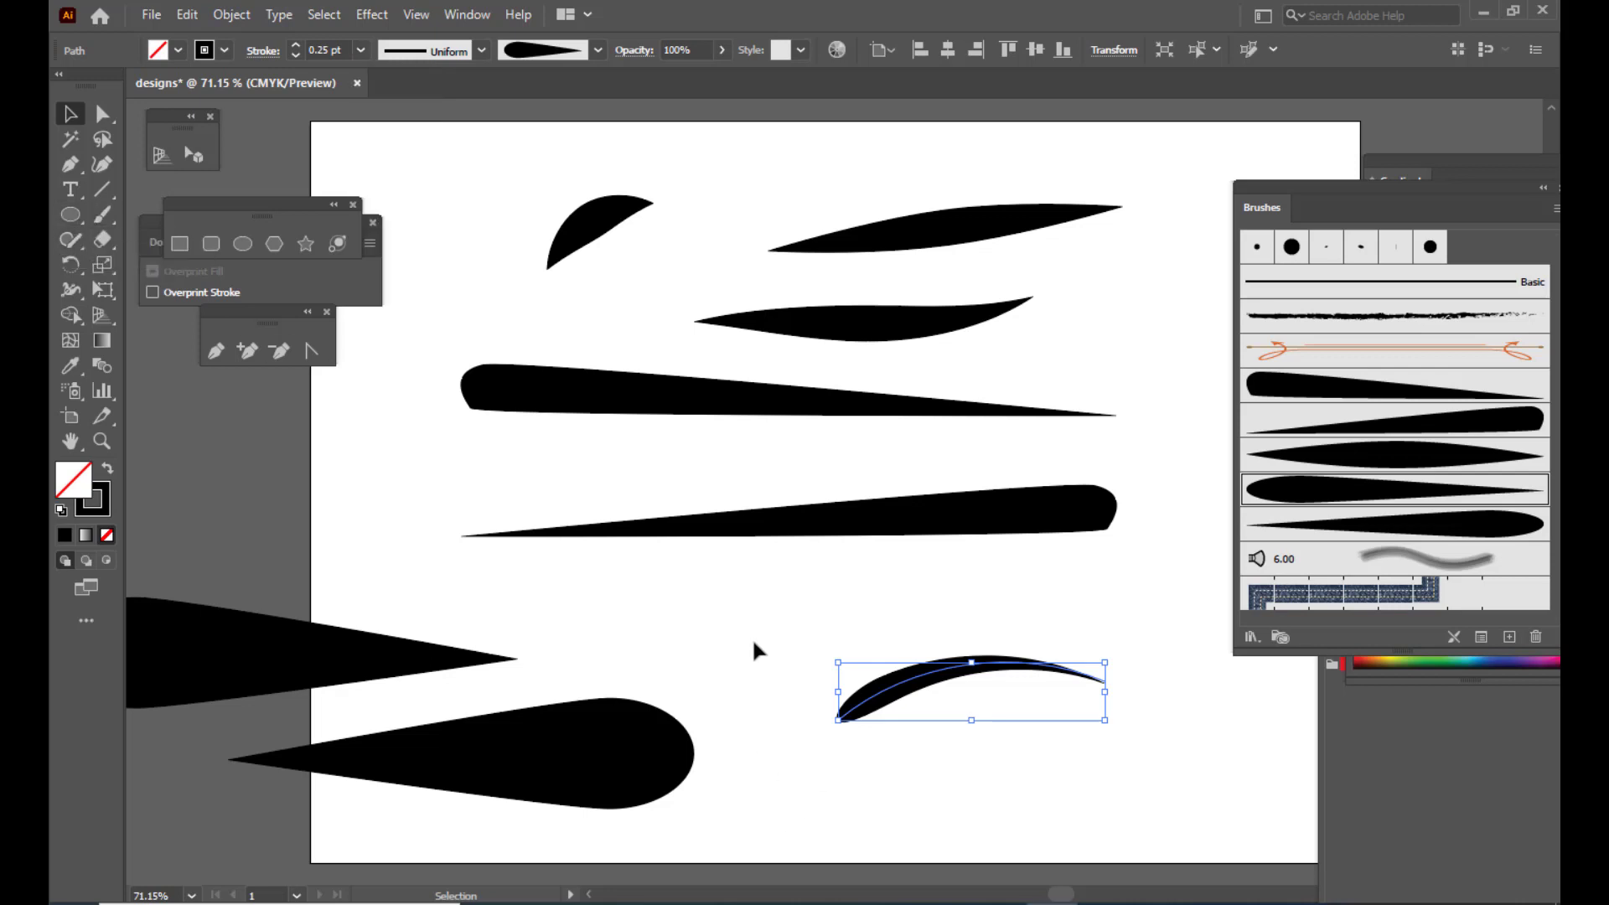
{"action": "left_click", "coordinate": [751, 651]}
Paint five short curved strokes along the lower and right areas of the artboard with the teardrop brush at 0.25 pt
{"action": "left_click", "coordinate": [101, 214]}
{"action": "left_click_drag", "start_coordinate": [750, 657], "coordinate": [869, 625]}
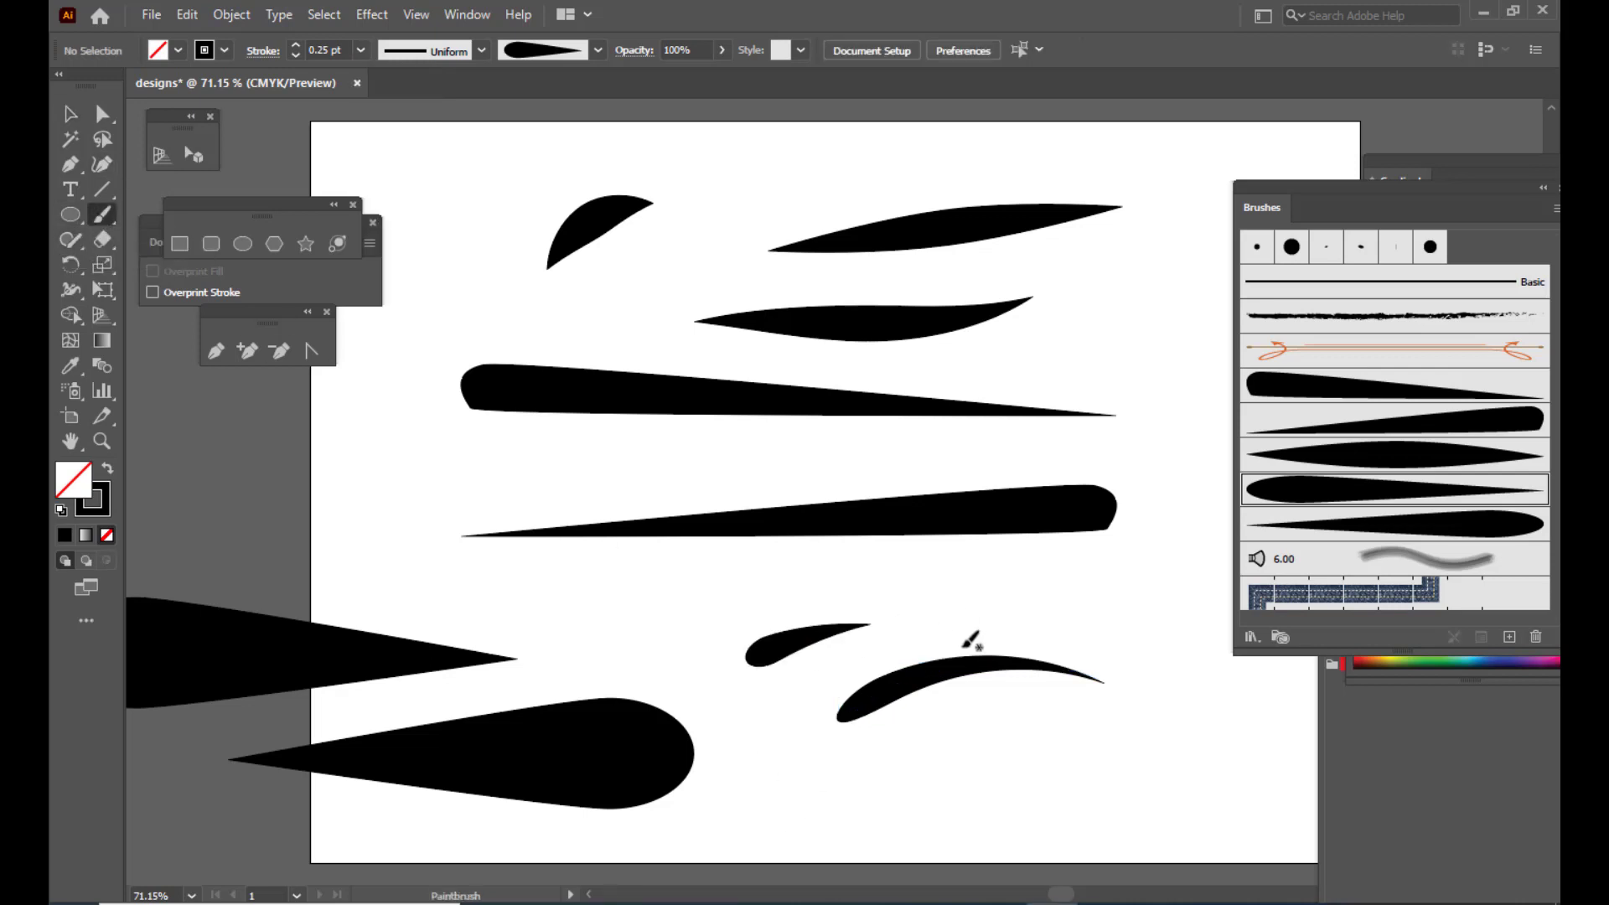
{"action": "left_click_drag", "start_coordinate": [788, 764], "coordinate": [1001, 766]}
{"action": "mouse_move", "coordinate": [1018, 823]}
{"action": "left_mouse_down"}
{"action": "mouse_move", "coordinate": [1161, 781]}
{"action": "mouse_move", "coordinate": [1174, 731]}
{"action": "left_mouse_up"}
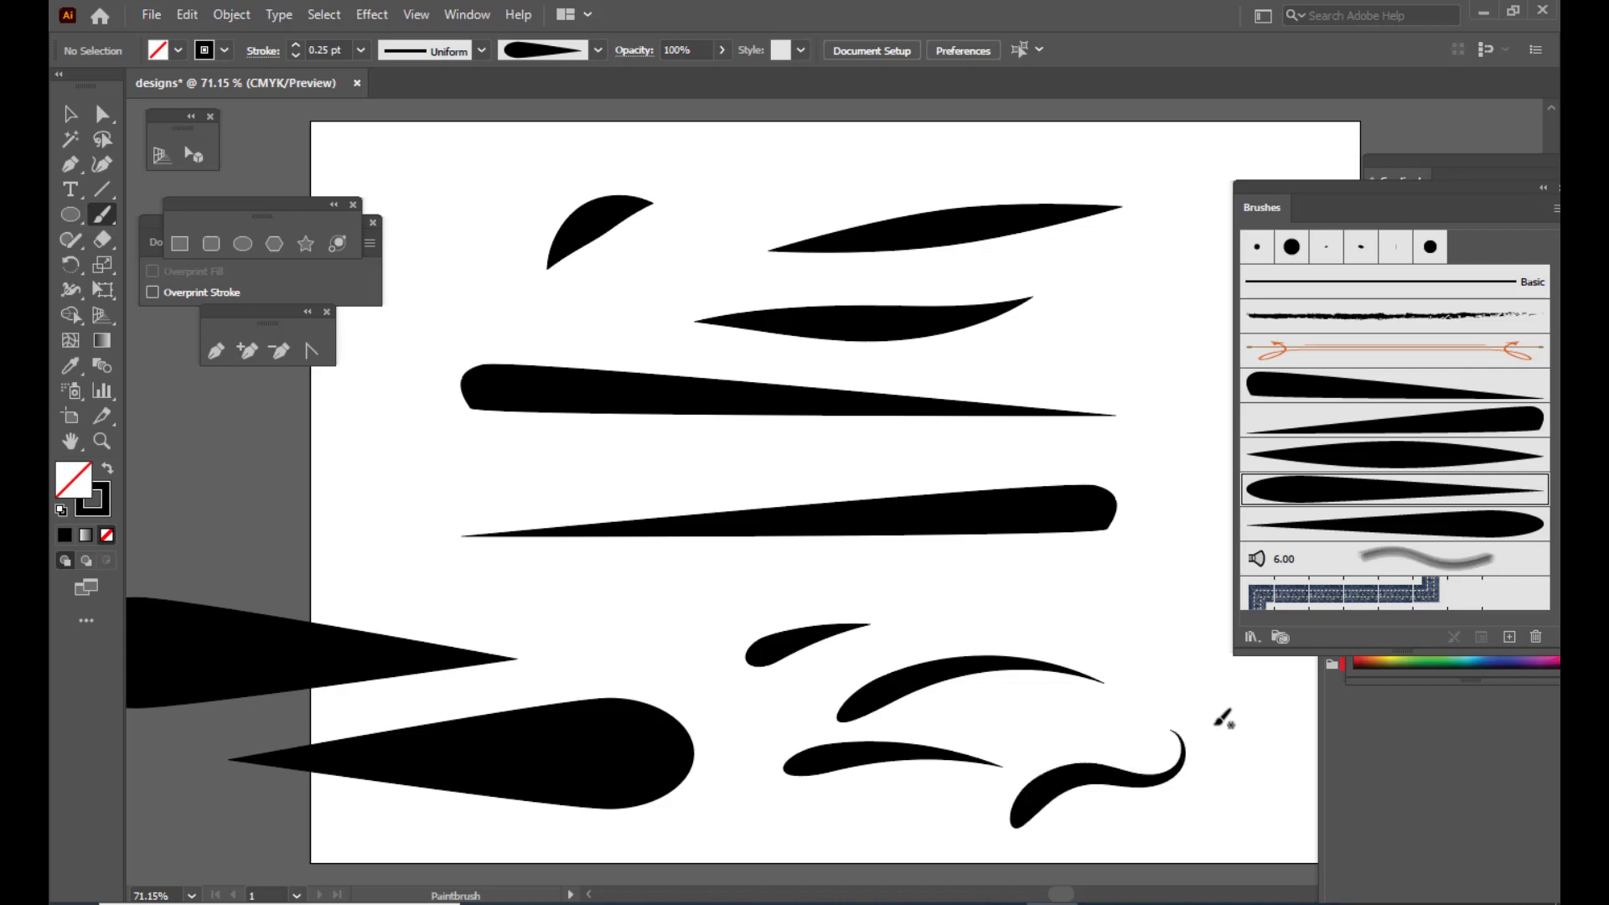
{"action": "mouse_move", "coordinate": [1127, 635]}
{"action": "left_mouse_down"}
{"action": "mouse_move", "coordinate": [1146, 599]}
{"action": "mouse_move", "coordinate": [1160, 526]}
{"action": "left_mouse_up"}
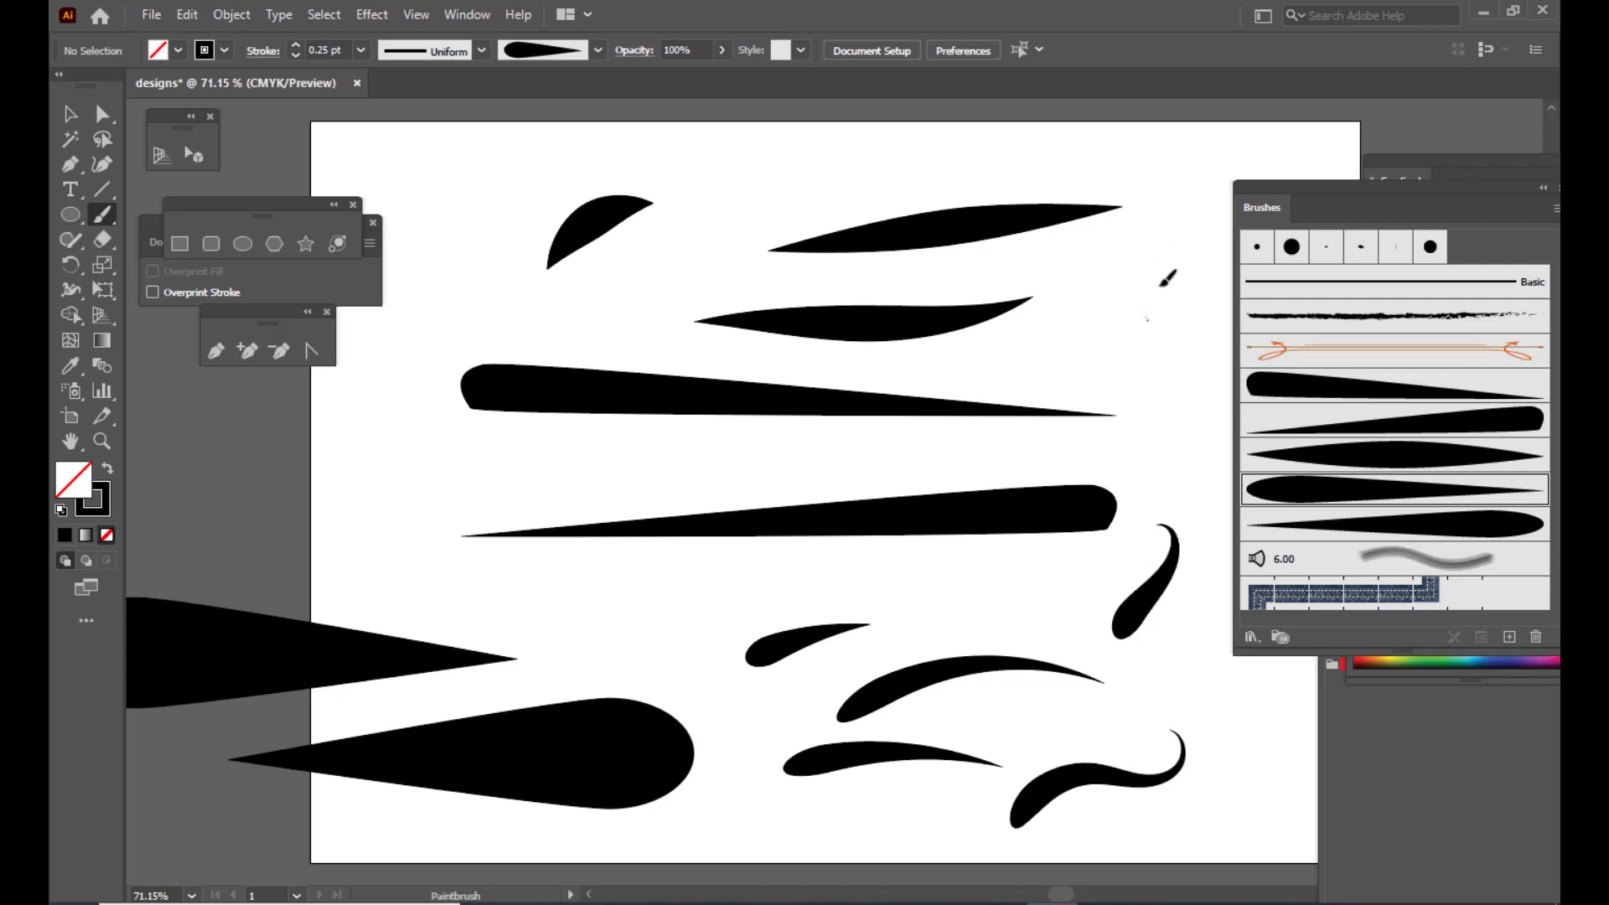
{"action": "left_click_drag", "start_coordinate": [1102, 247], "coordinate": [1118, 322]}
Undo the five short teardrop-brush strokes
{"action": "key", "text": "ctrl+z"}
{"action": "key", "text": "ctrl+z"}
{"action": "key", "text": "ctrl+z"}
{"action": "key", "text": "ctrl+z"}
{"action": "key", "text": "ctrl+z"}
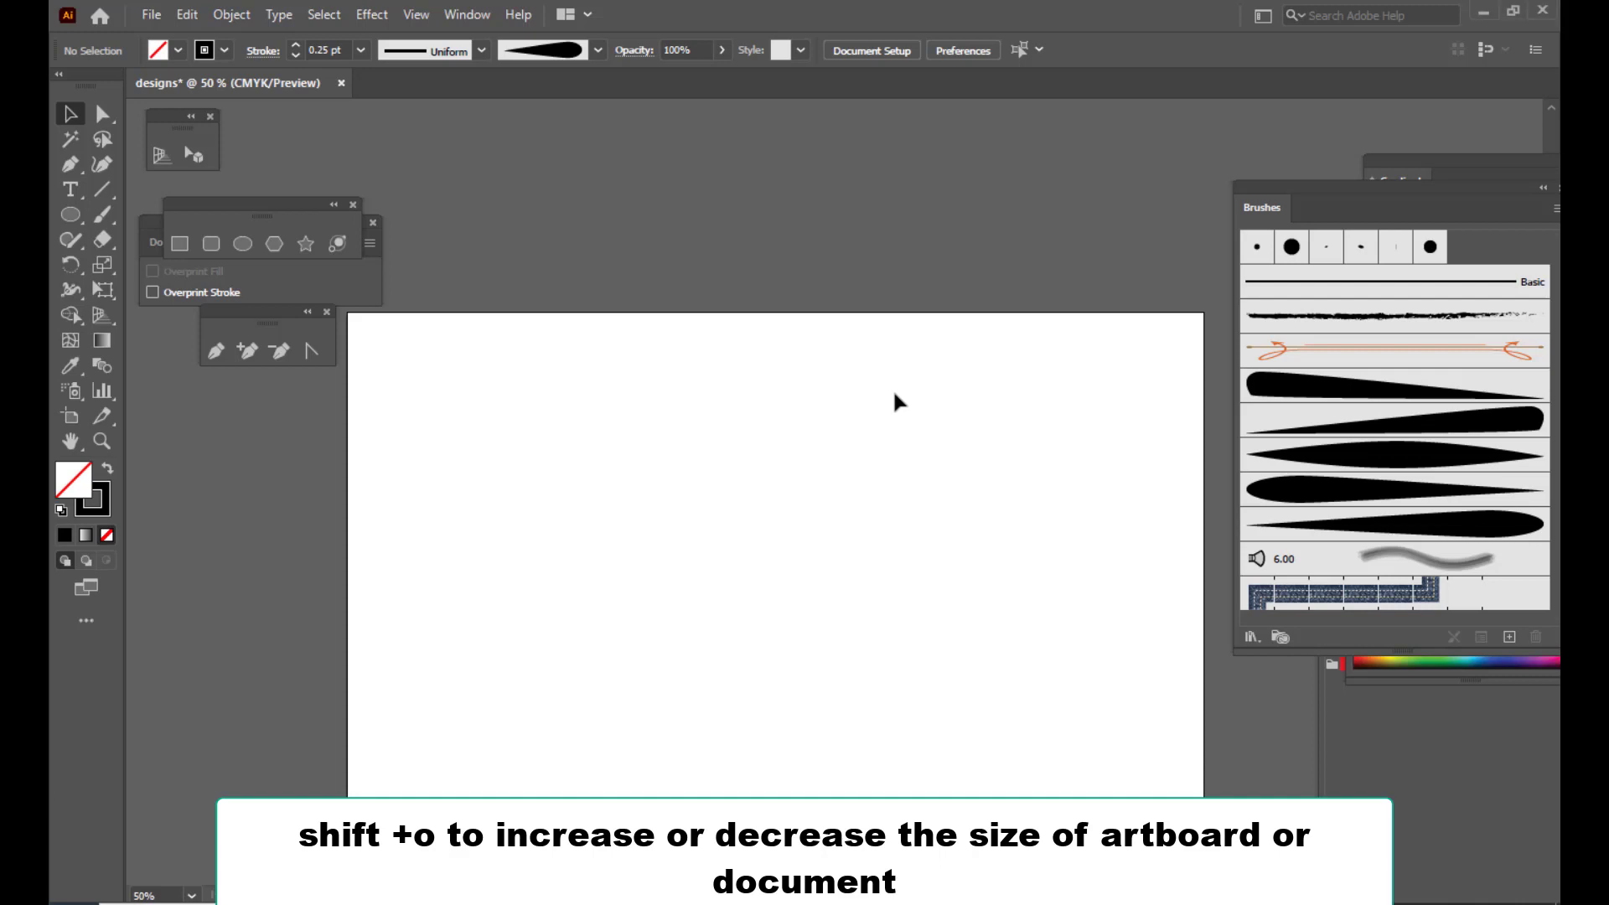
Extend the empty artboard upward and to the right to about 1443 by 905 pt, and leave artboard editing
{"action": "key", "text": "shift+o"}
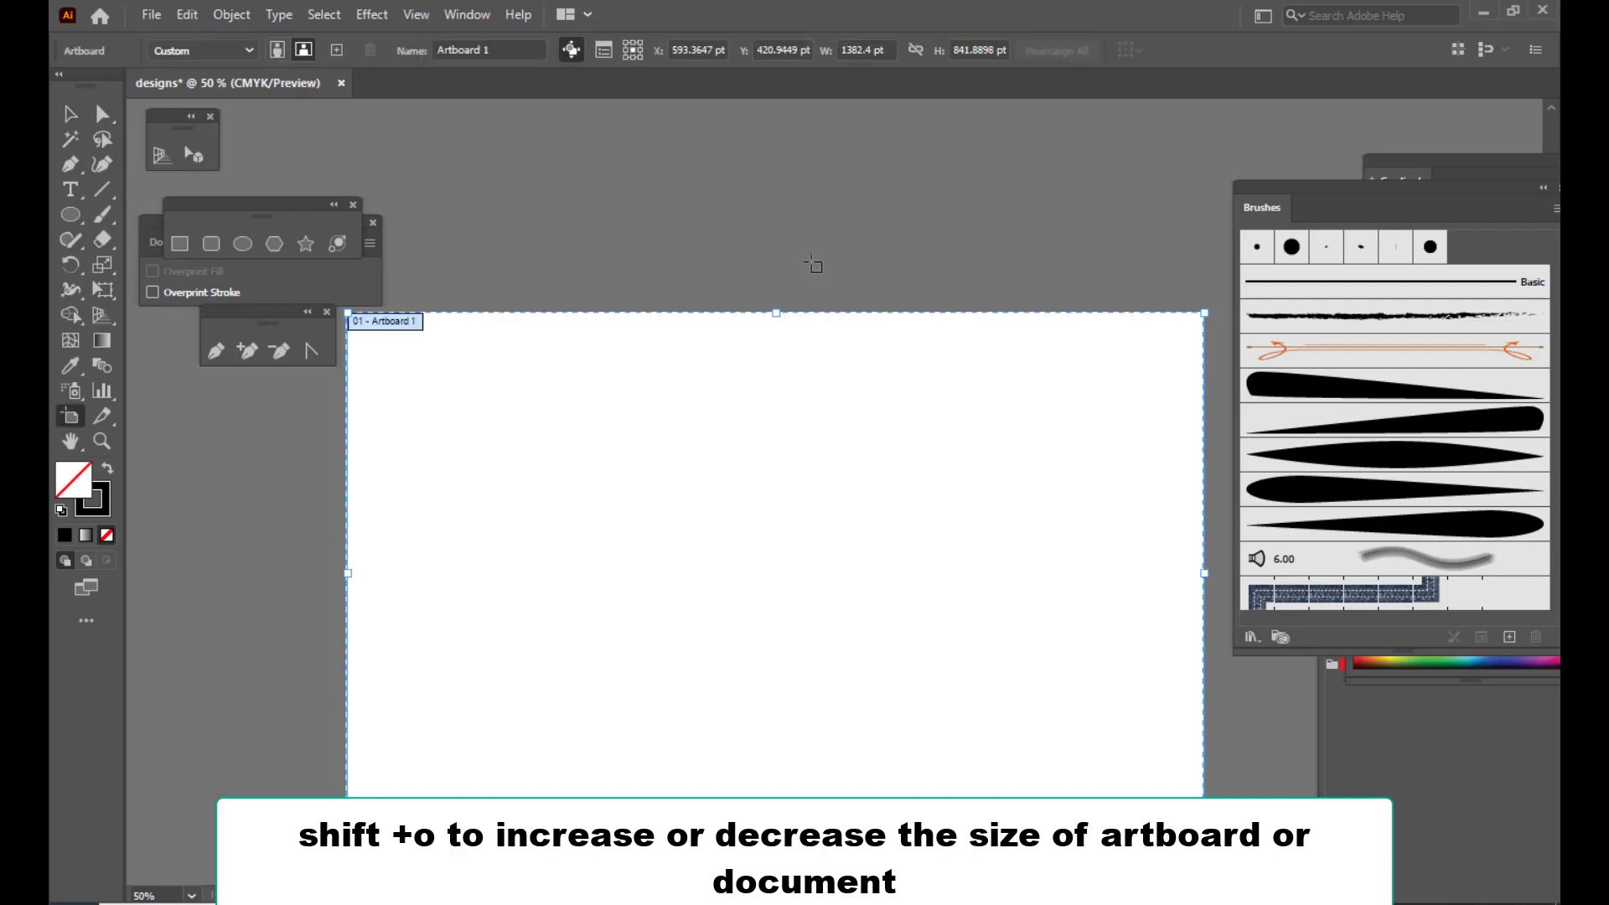
{"action": "left_click_drag", "start_coordinate": [776, 312], "coordinate": [776, 285]}
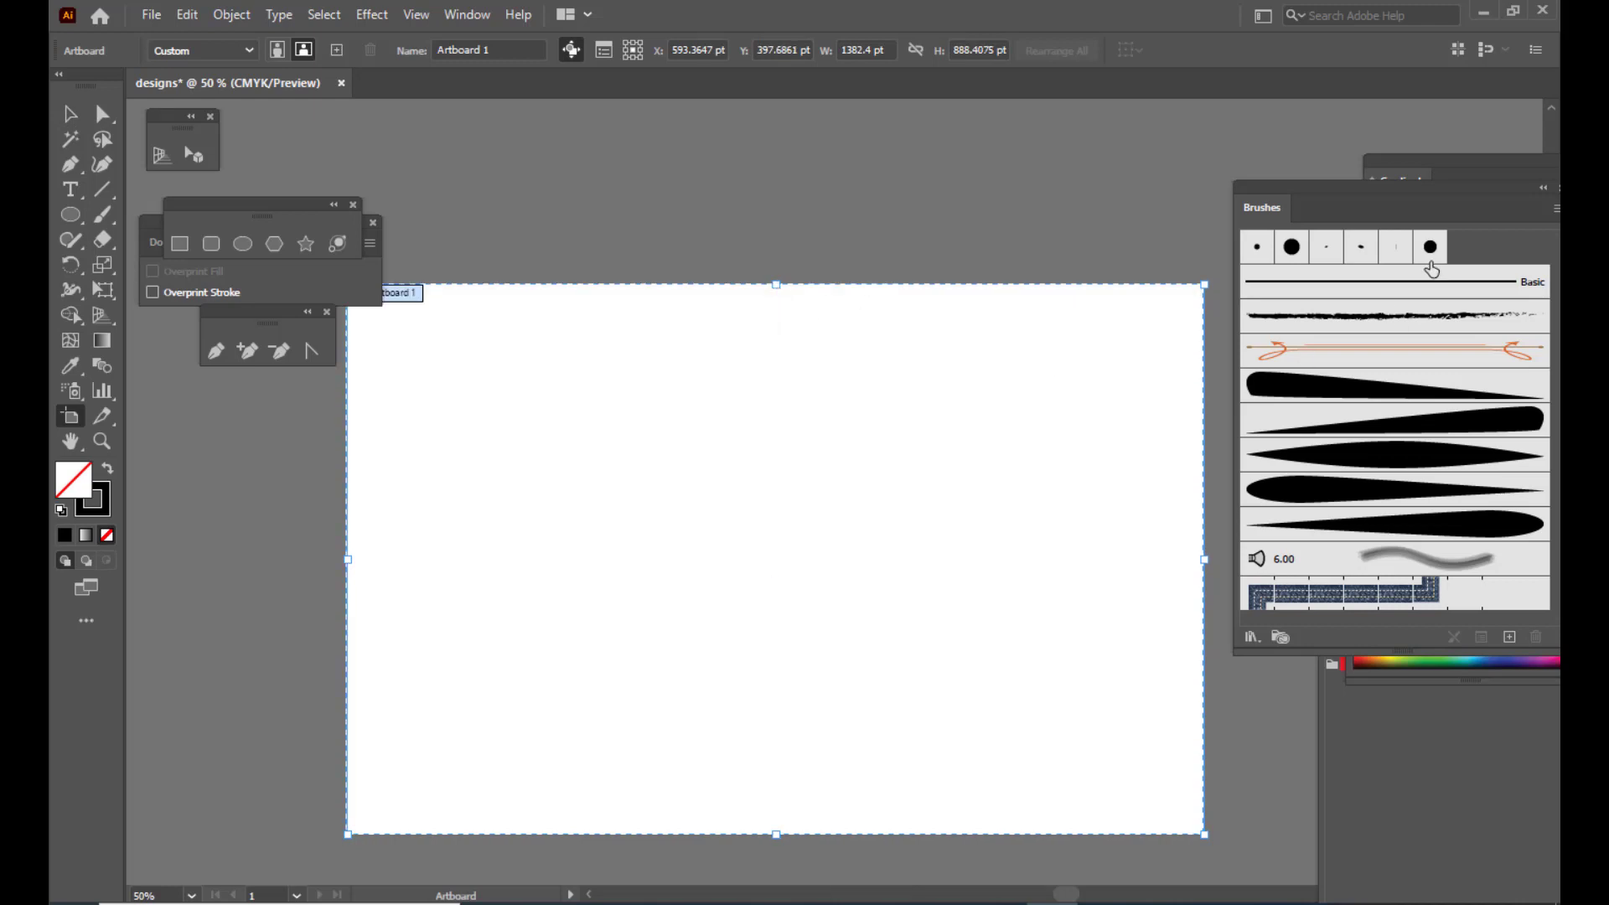
{"action": "left_click_drag", "start_coordinate": [1268, 189], "coordinate": [1352, 198]}
{"action": "left_click_drag", "start_coordinate": [1204, 559], "coordinate": [1241, 559]}
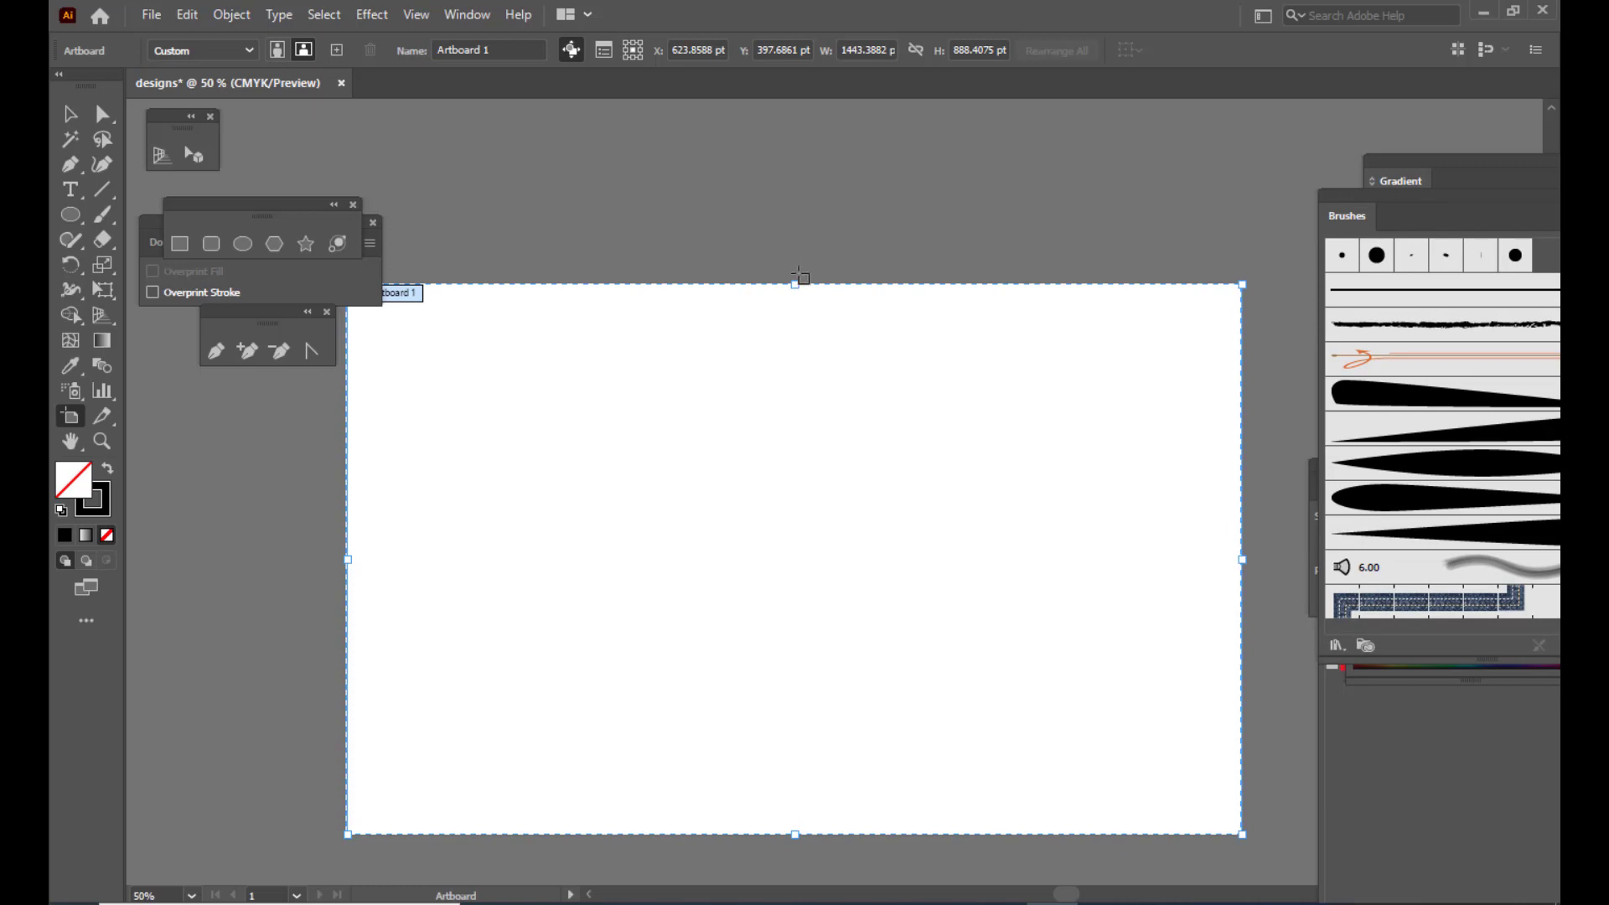
{"action": "left_click_drag", "start_coordinate": [795, 285], "coordinate": [795, 274]}
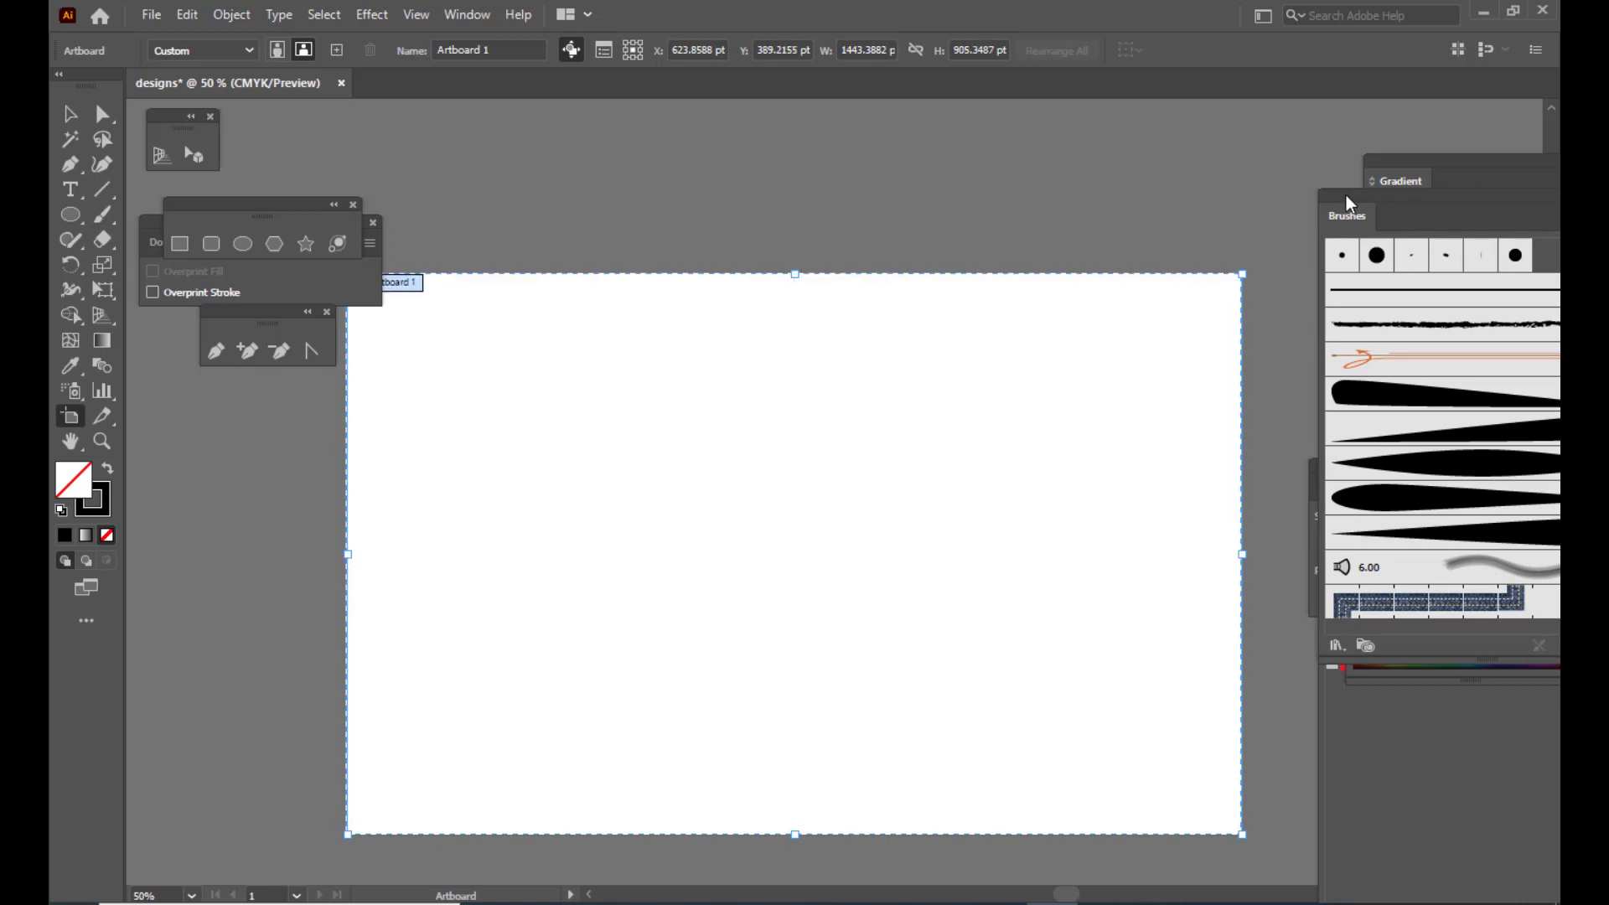
{"action": "mouse_move", "coordinate": [1346, 194]}
{"action": "left_mouse_down"}
{"action": "mouse_move", "coordinate": [1240, 204]}
{"action": "mouse_move", "coordinate": [1299, 223]}
{"action": "mouse_move", "coordinate": [1285, 218]}
{"action": "left_mouse_up"}
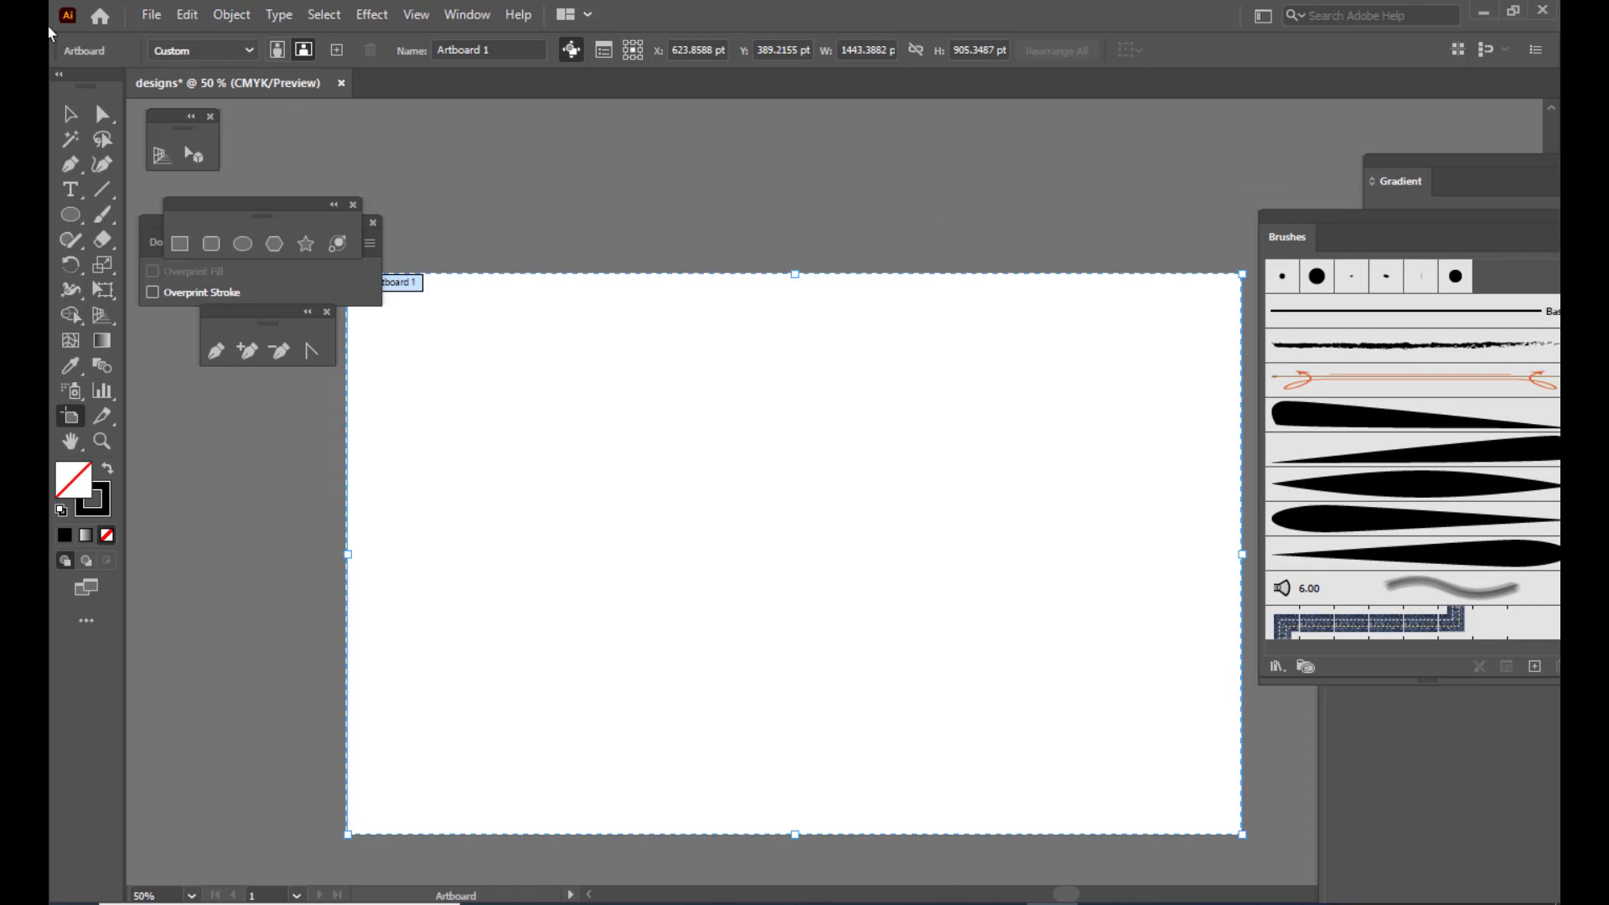
{"action": "left_click", "coordinate": [70, 113]}
Choose the tapered firstdesignstroke brush for the Paintbrush tool and shift the Brushes panel clear of the artboard
{"action": "left_click", "coordinate": [102, 214]}
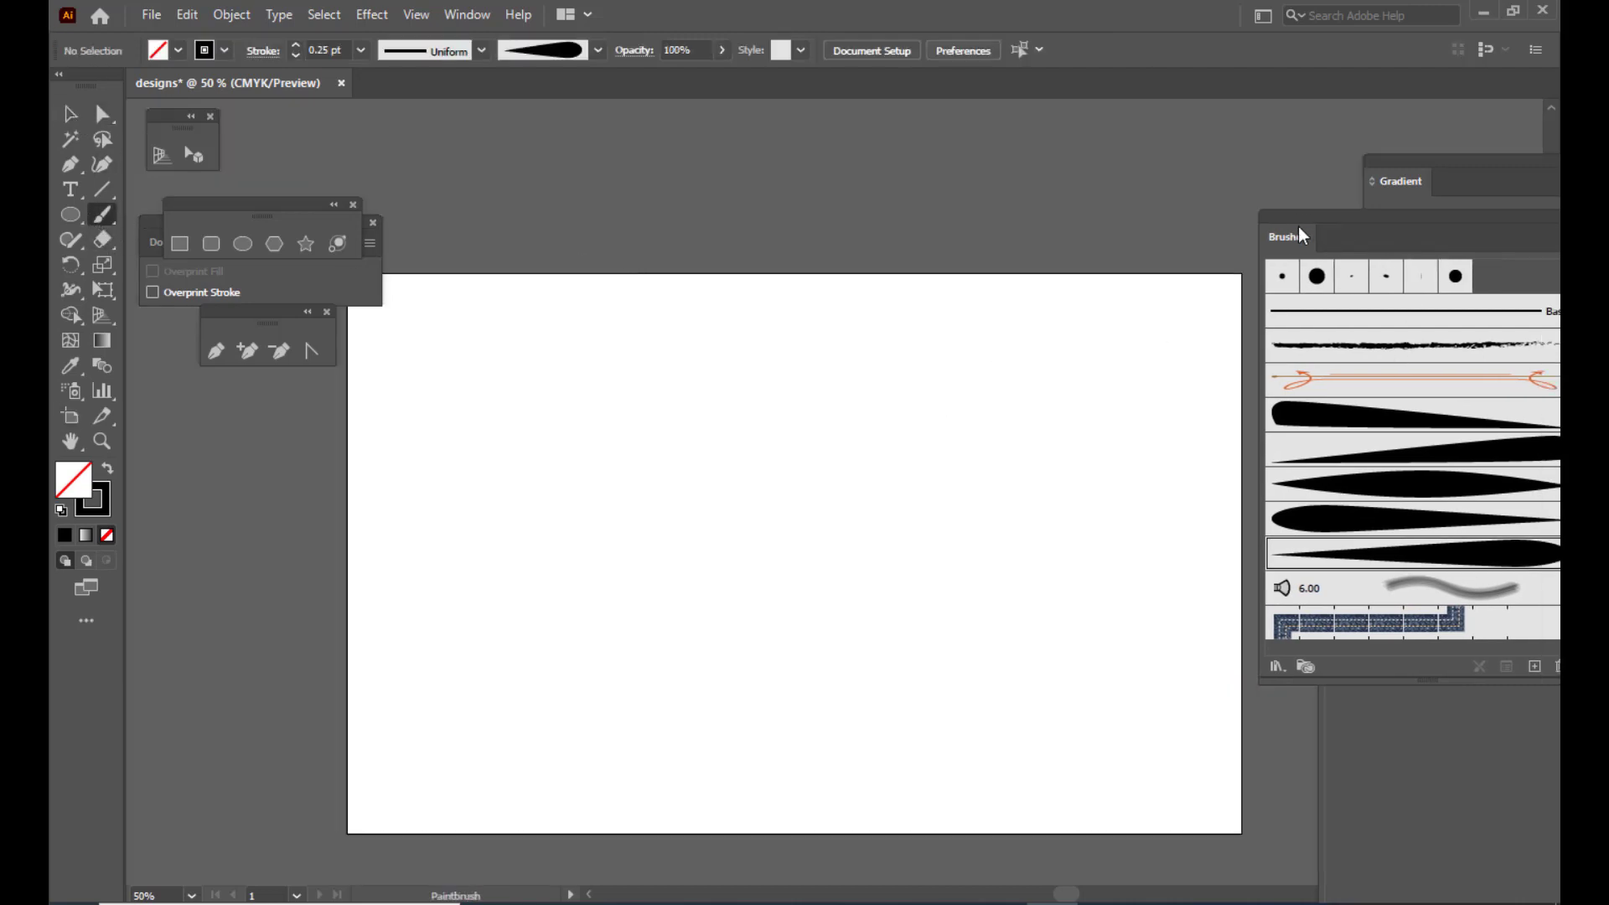
{"action": "mouse_move", "coordinate": [1299, 226]}
{"action": "left_mouse_down"}
{"action": "mouse_move", "coordinate": [1299, 243]}
{"action": "mouse_move", "coordinate": [1282, 233]}
{"action": "left_mouse_up"}
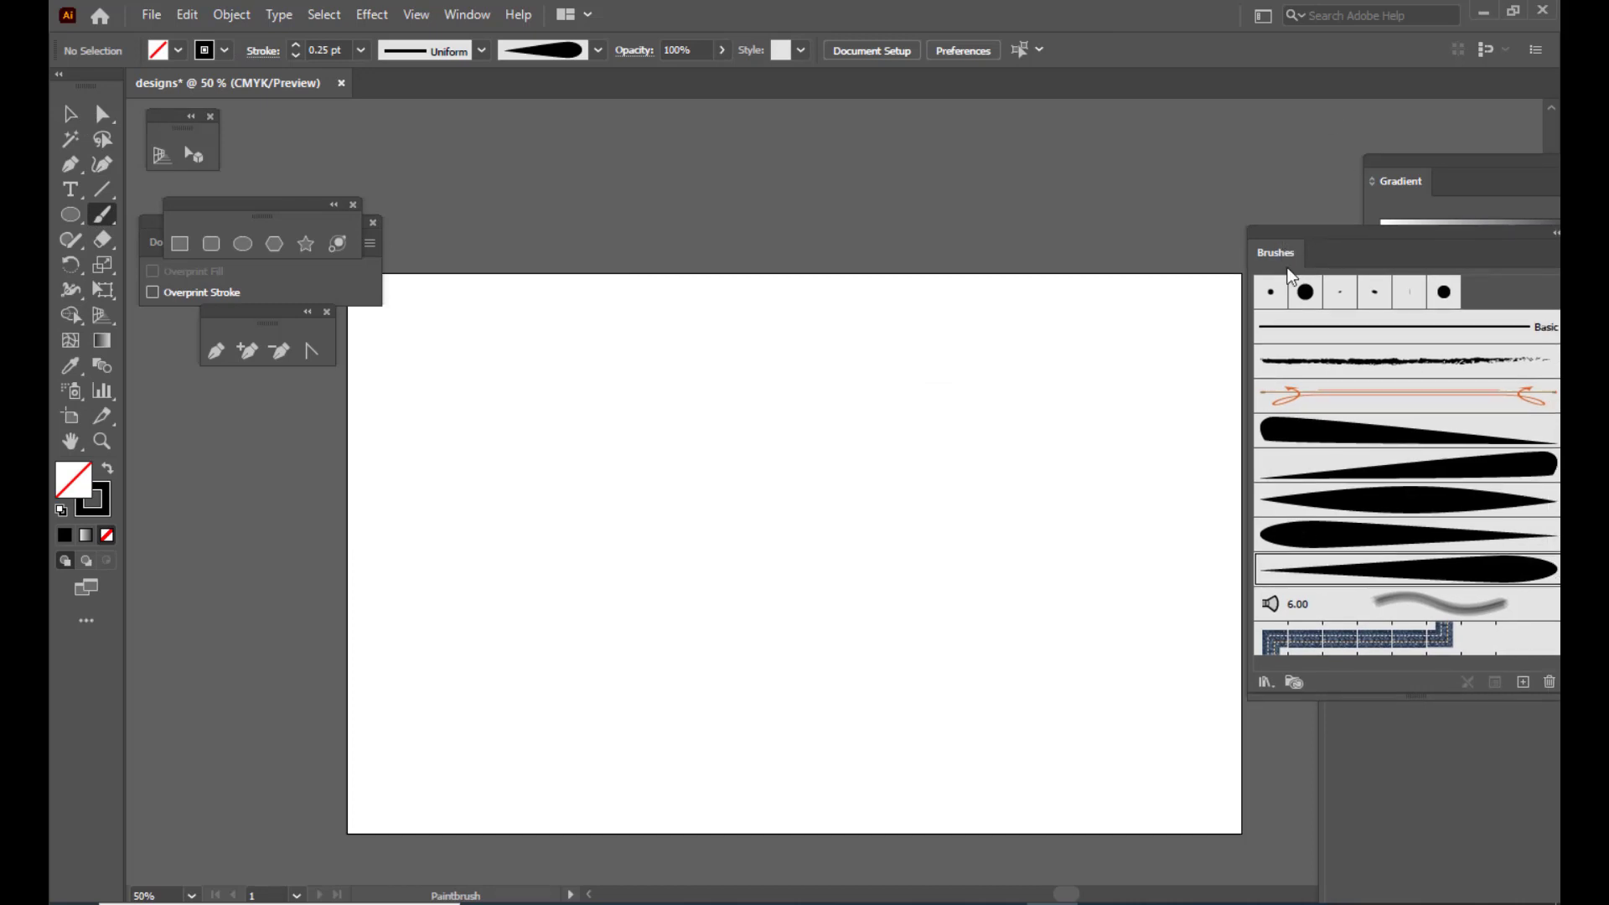
{"action": "left_click", "coordinate": [1298, 435]}
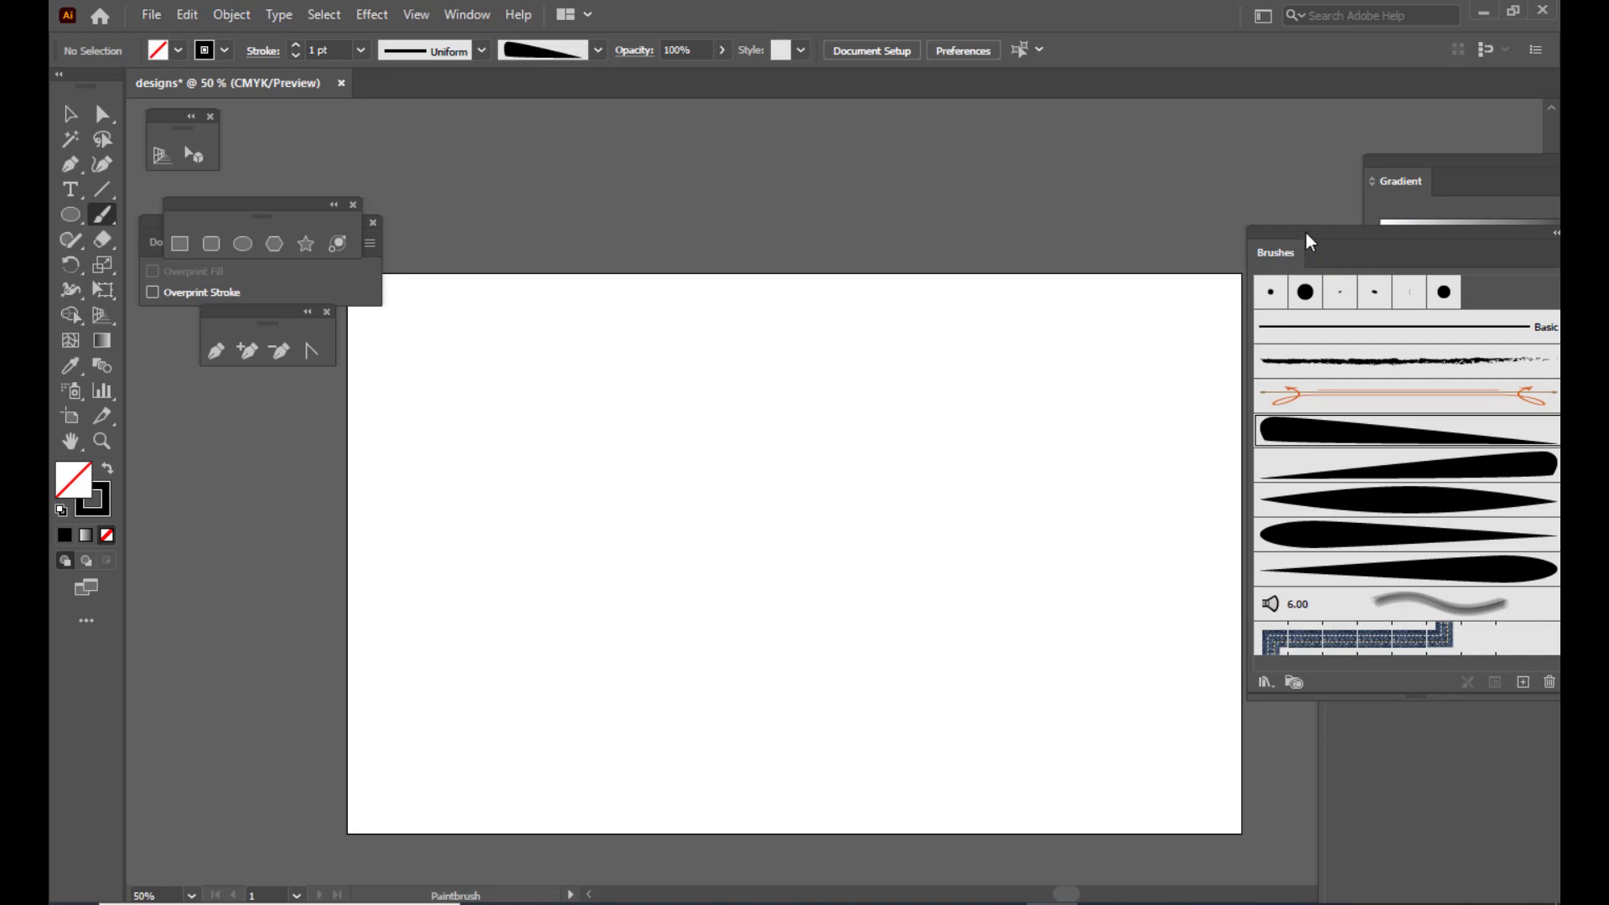
{"action": "left_click_drag", "start_coordinate": [1306, 233], "coordinate": [1335, 235]}
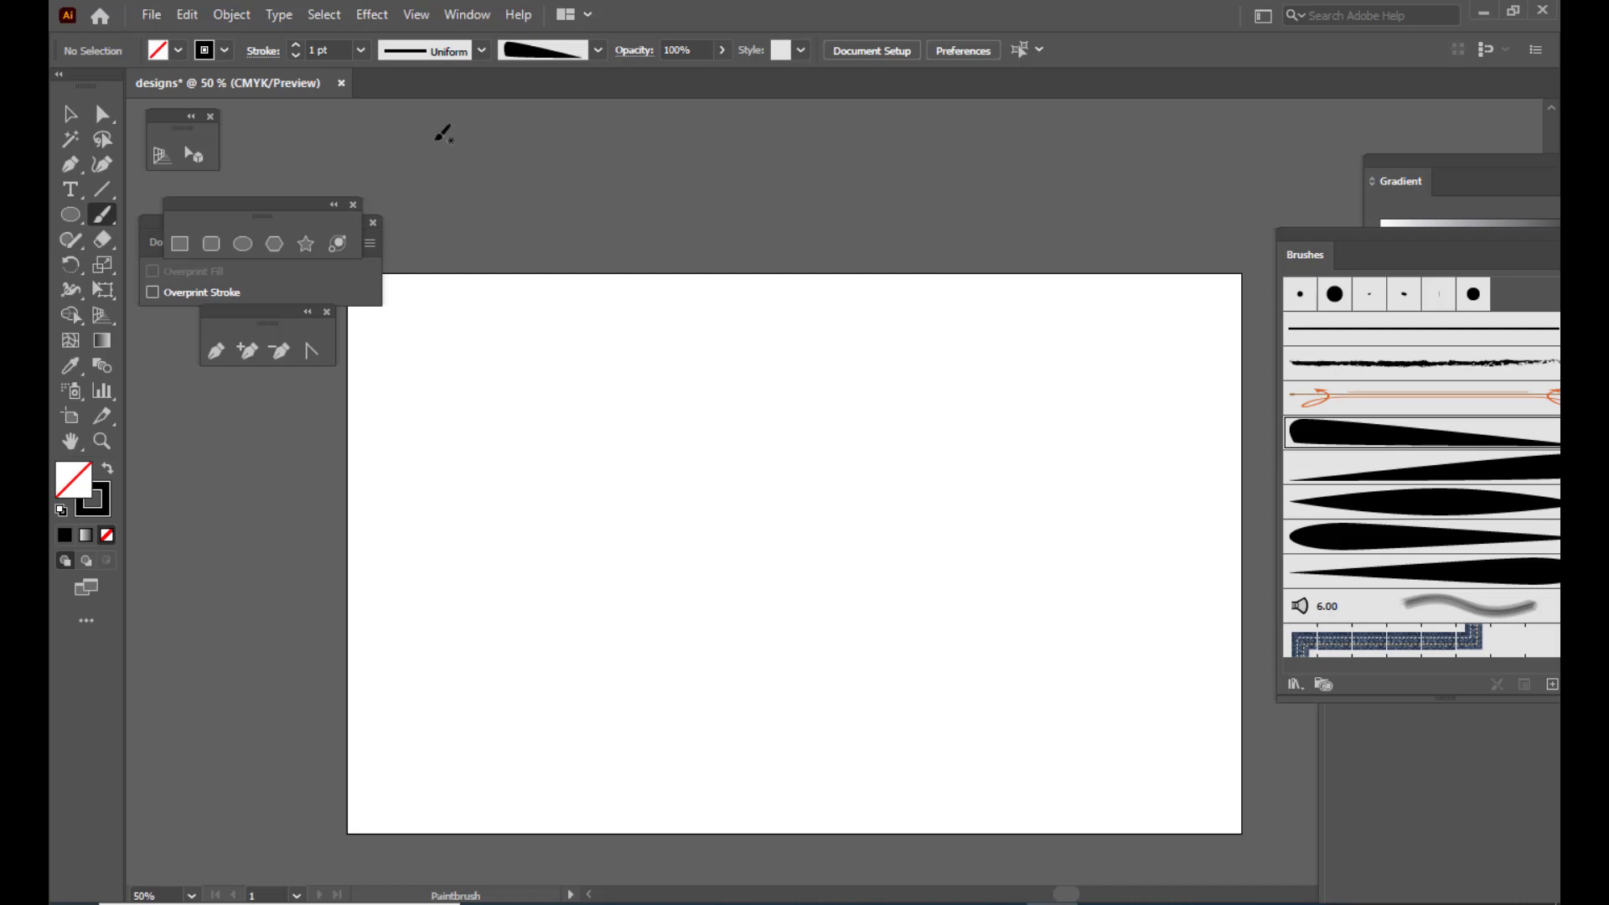
{"action": "left_click", "coordinate": [103, 189]}
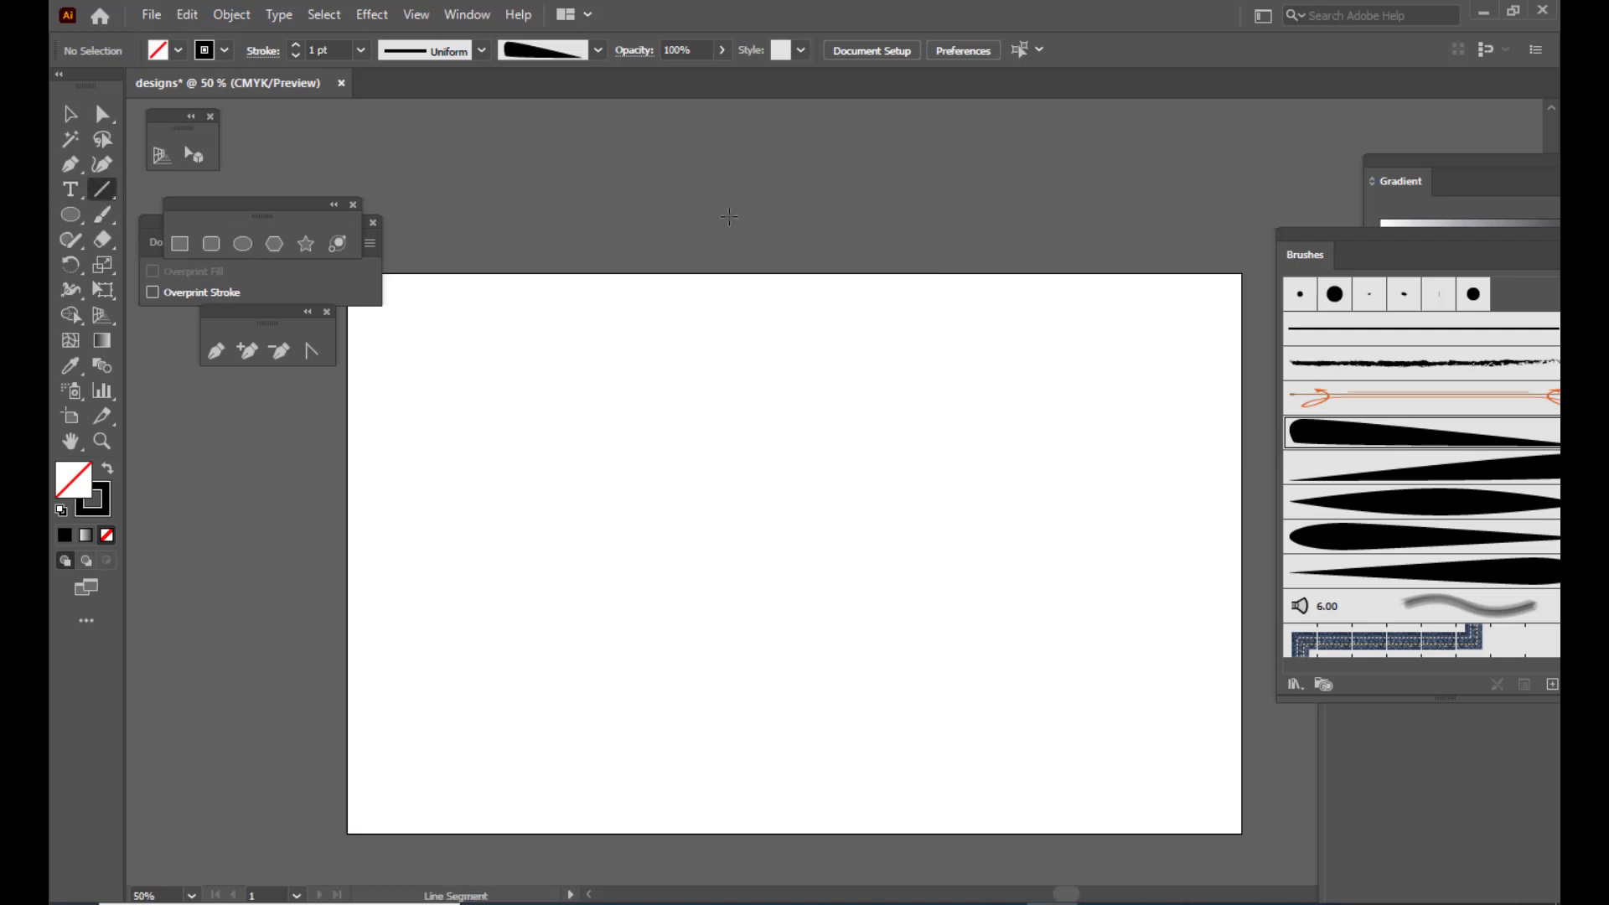
{"action": "left_click_drag", "start_coordinate": [724, 179], "coordinate": [727, 762]}
{"action": "scroll", "coordinate": [891, 500], "scroll_direction": "up", "scroll_amount": 3}
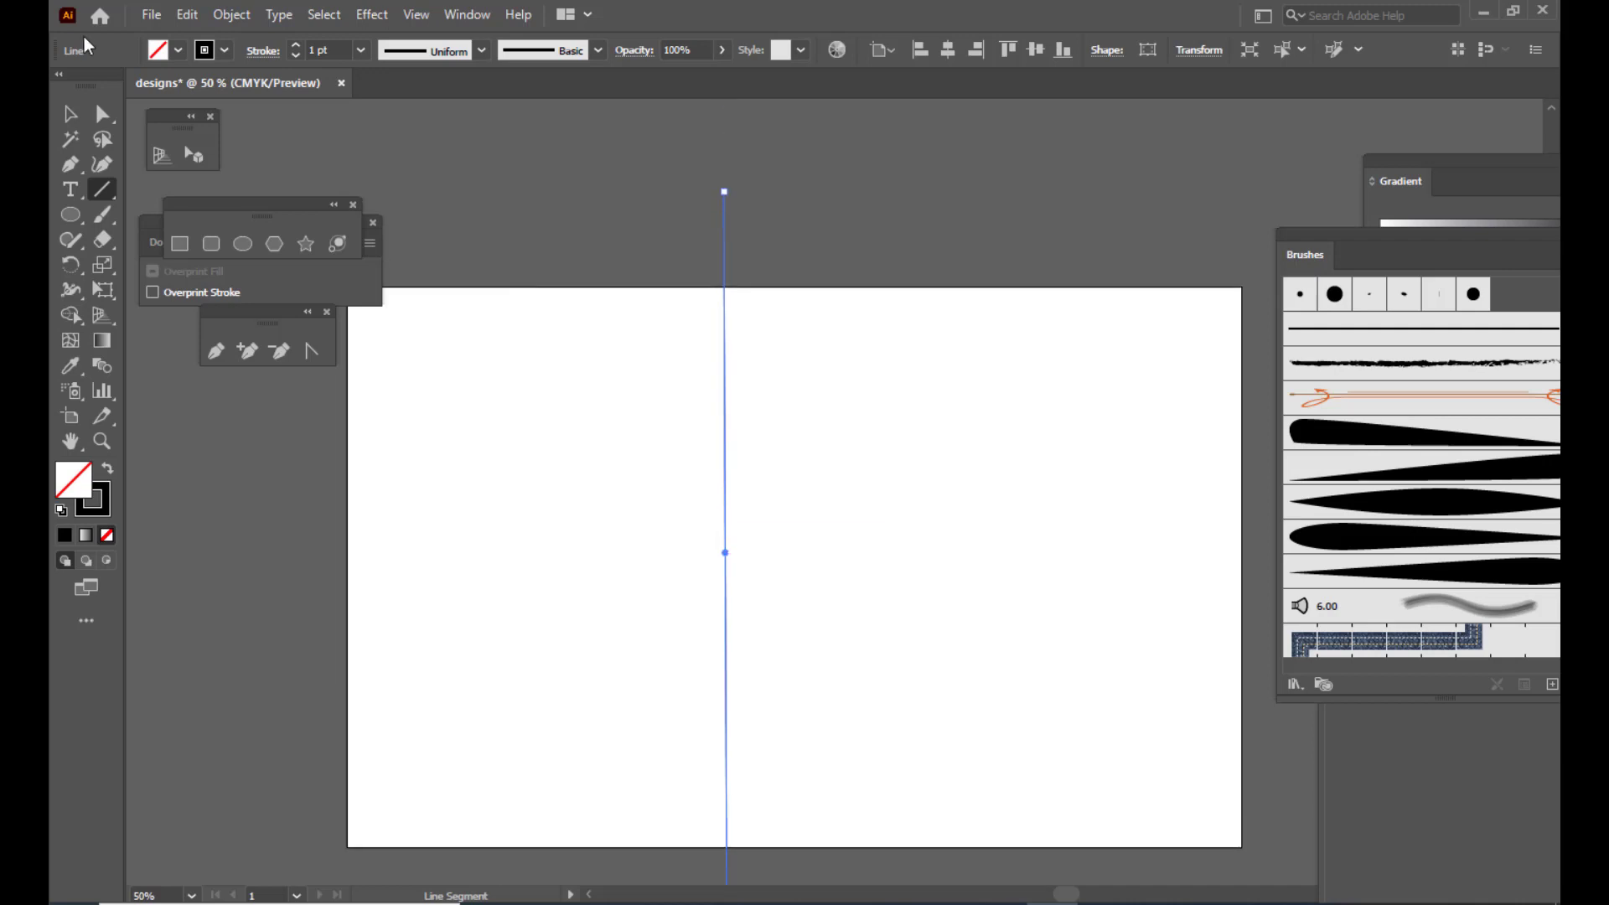
{"action": "left_click", "coordinate": [65, 114]}
{"action": "key", "text": "ctrl+z"}
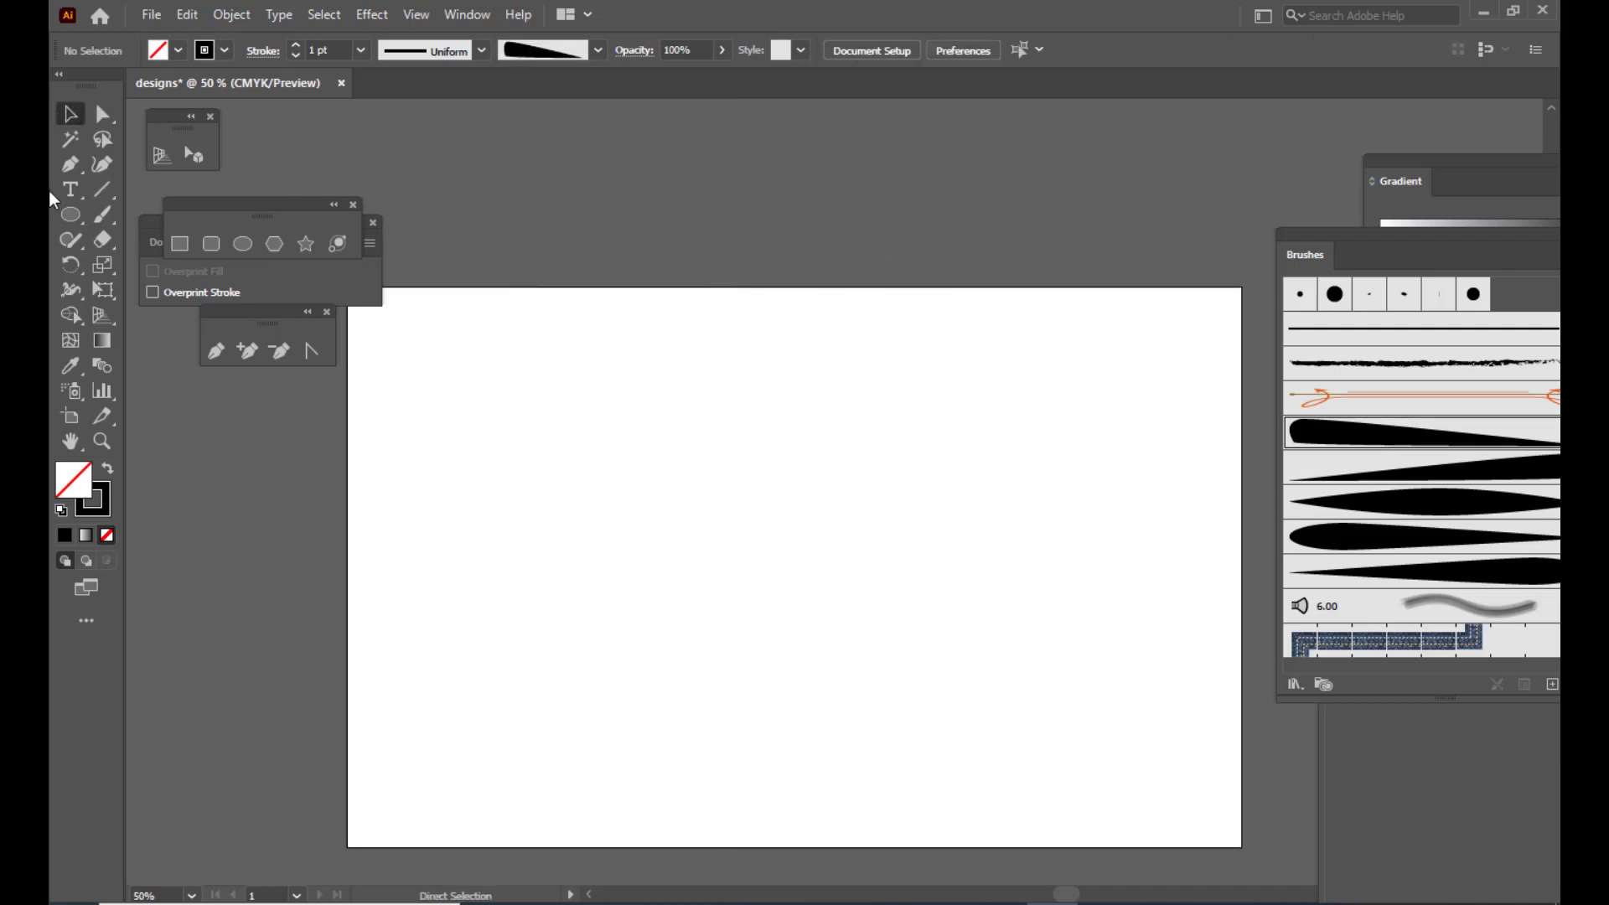
Draw a straight vertical line running from above to below the artboard, slightly left of its middle, and select it
{"action": "left_click", "coordinate": [101, 190]}
{"action": "left_click_drag", "start_coordinate": [739, 230], "coordinate": [739, 871]}
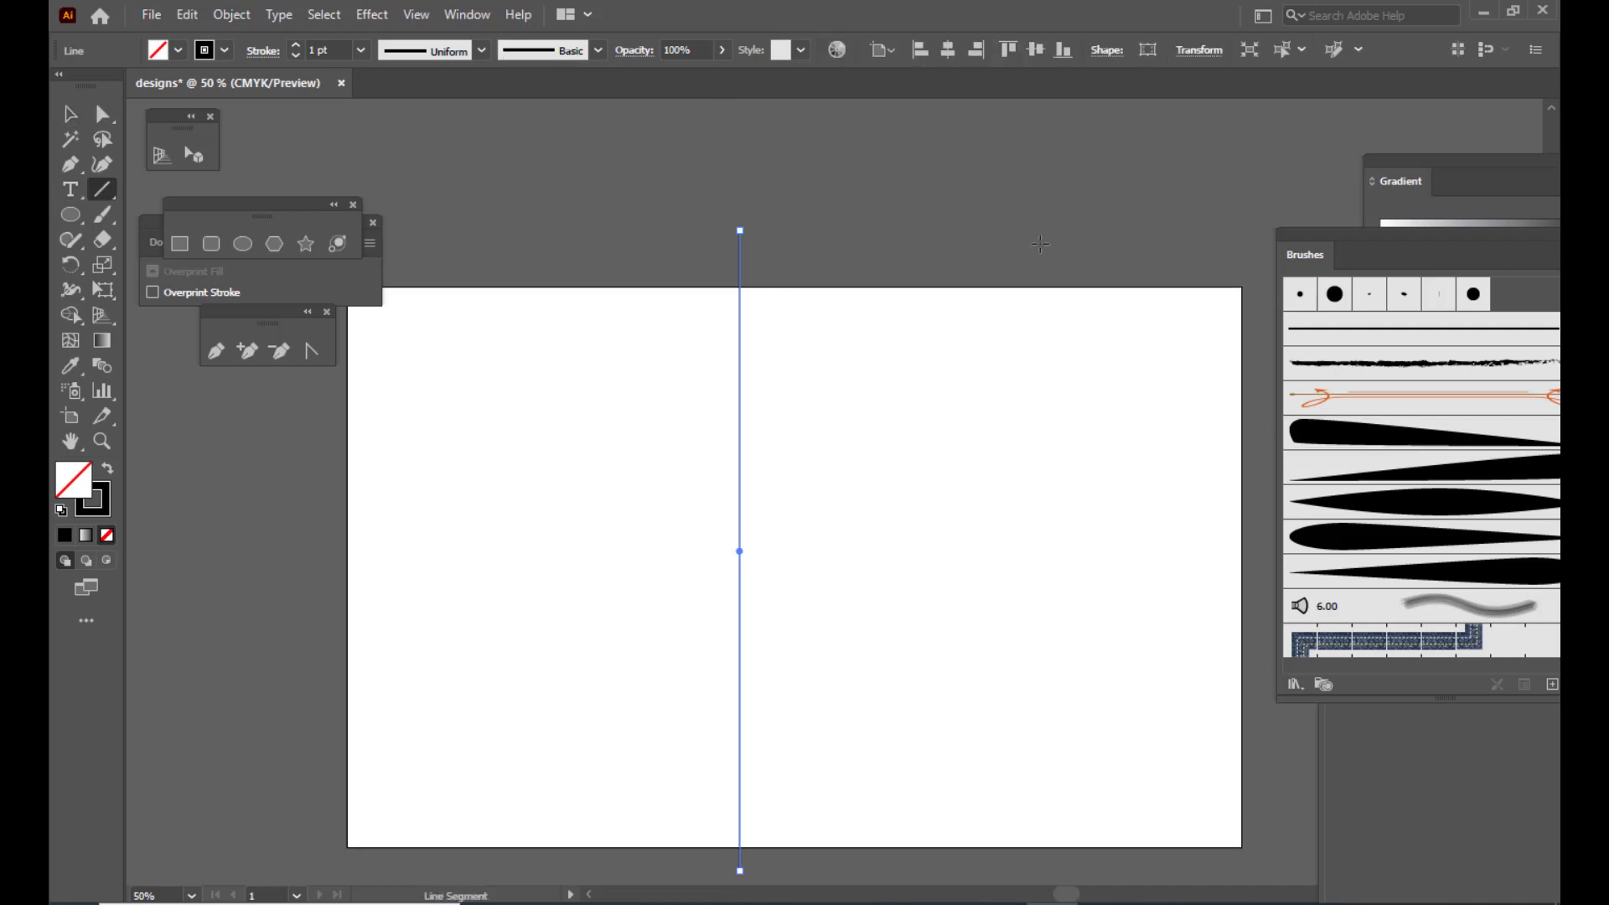
{"action": "left_click", "coordinate": [71, 114]}
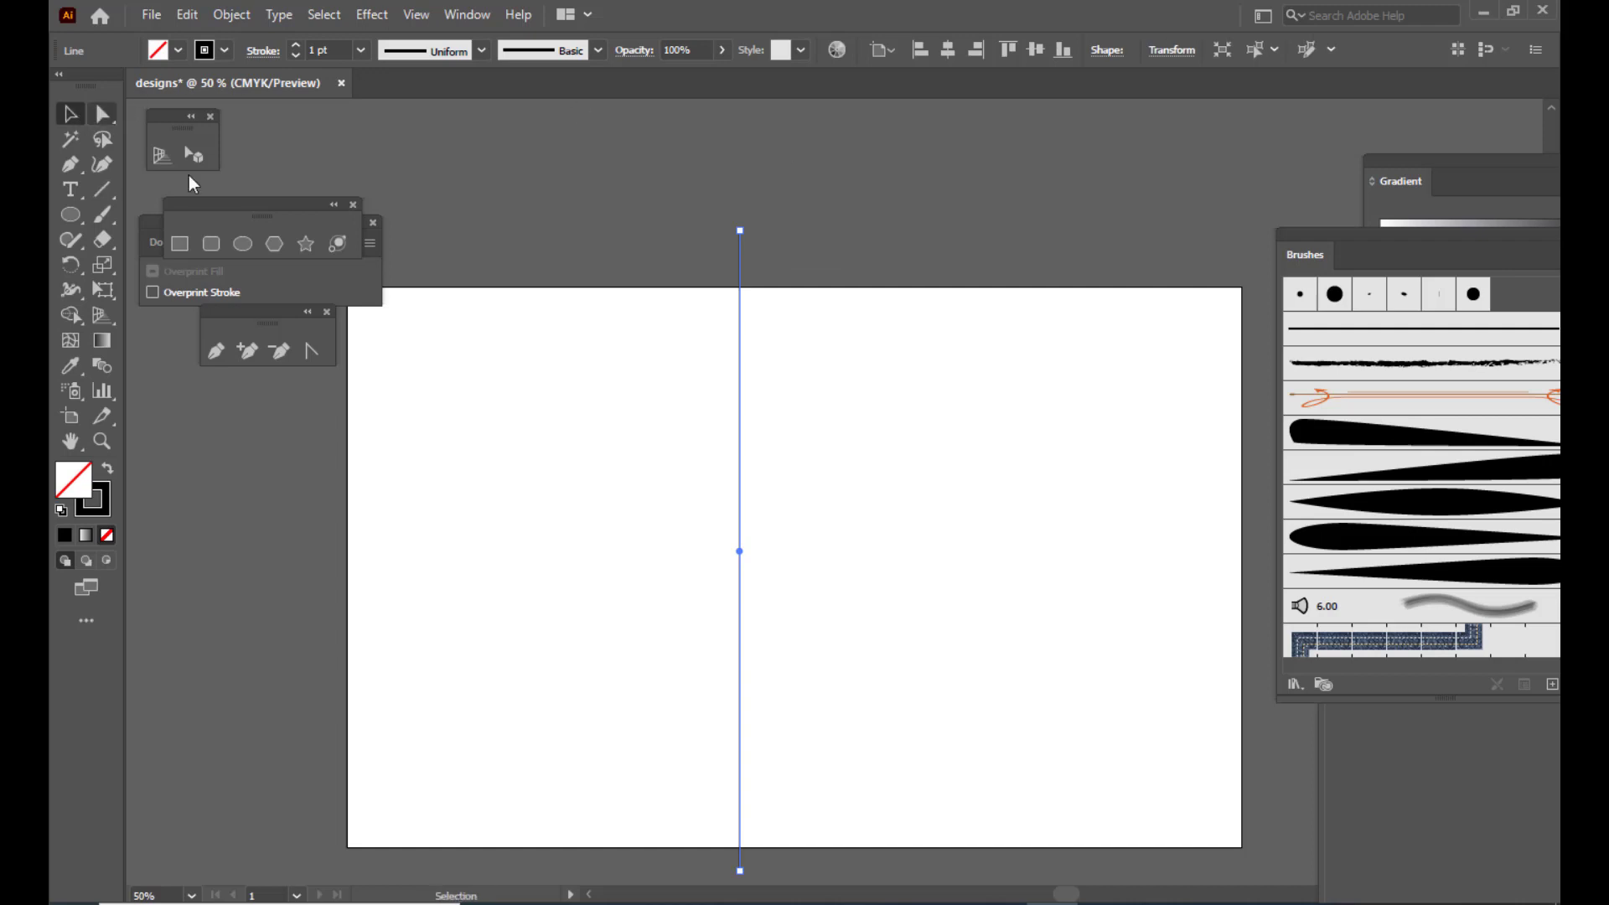
{"action": "left_click", "coordinate": [837, 235]}
{"action": "left_click", "coordinate": [738, 254]}
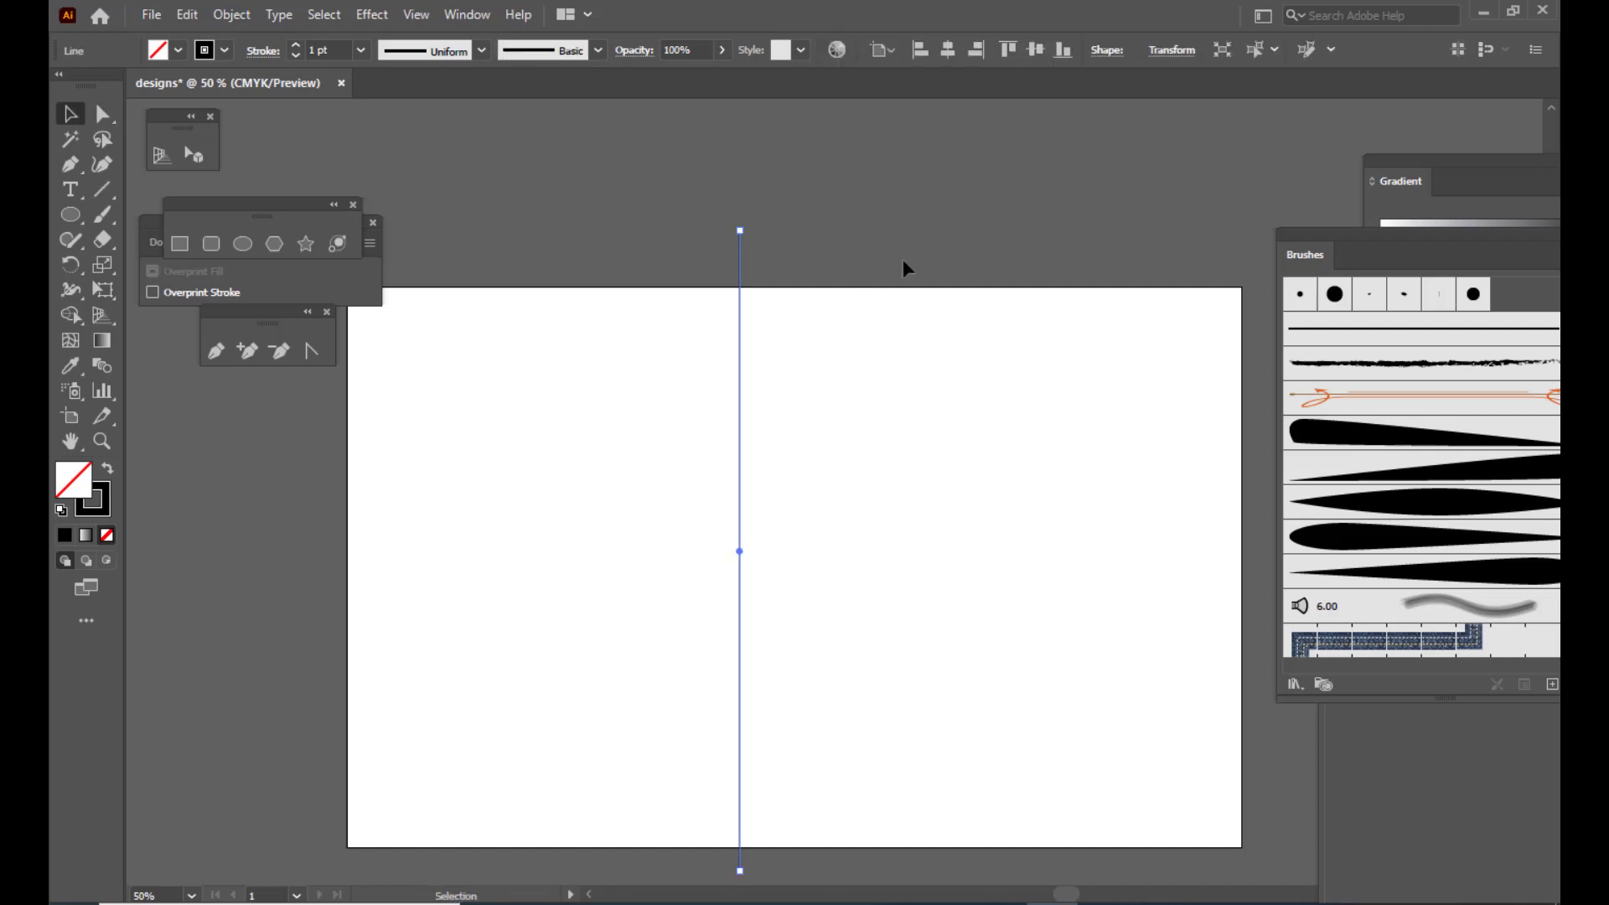
Centre the vertical line horizontally on the artboard, keeping Align to Artboard as the reference, and deselect it
{"action": "left_click", "coordinate": [947, 52]}
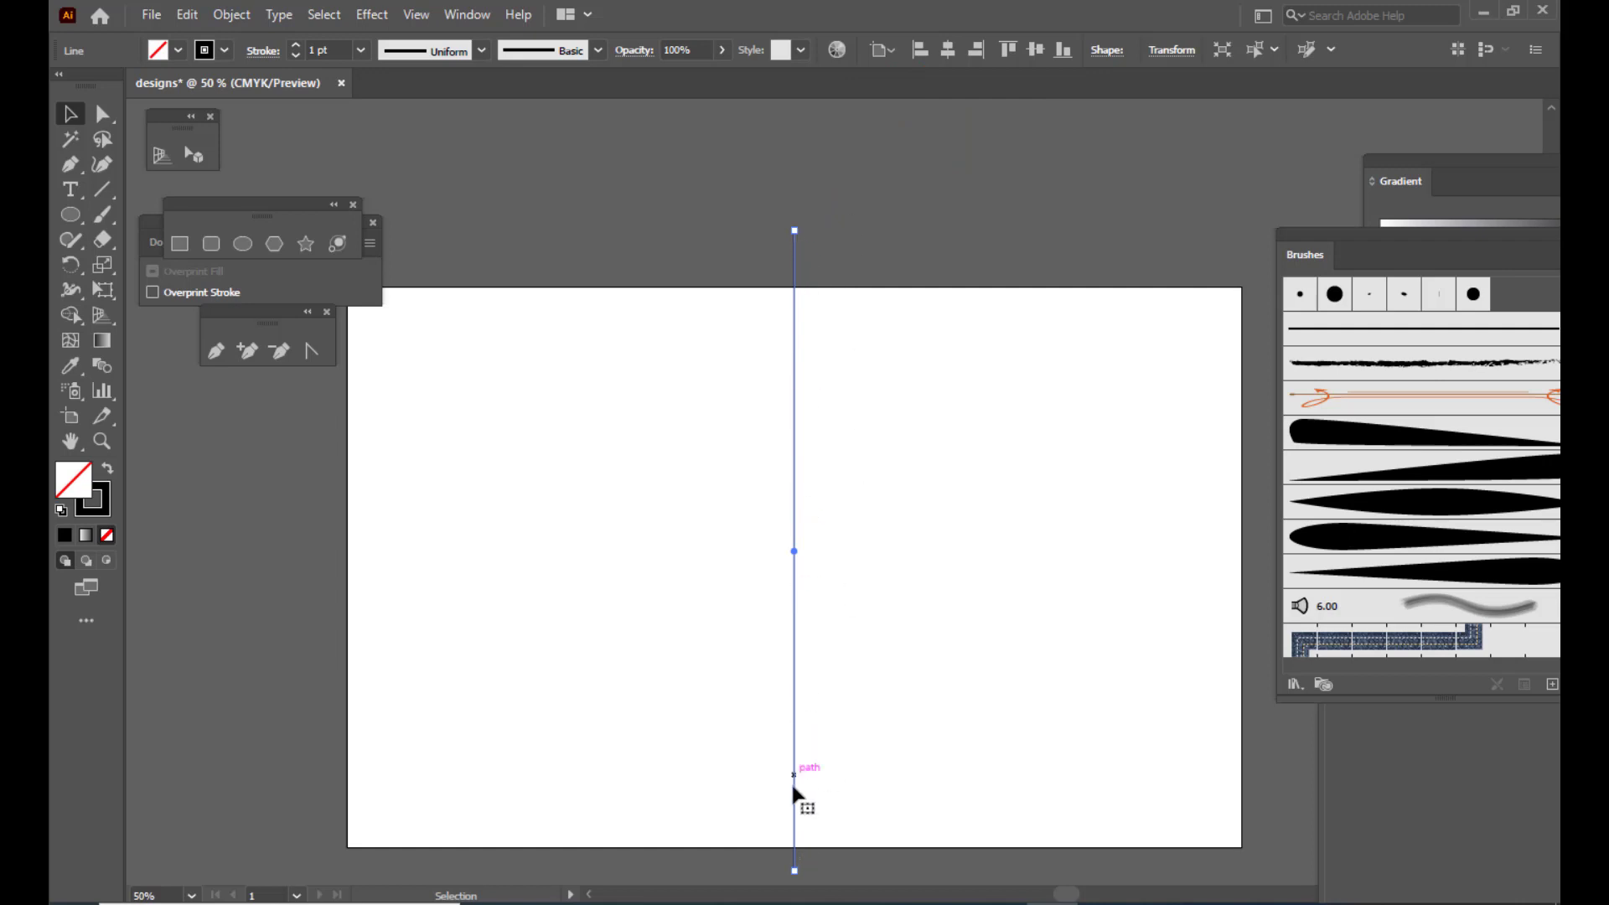
{"action": "left_click", "coordinate": [893, 54]}
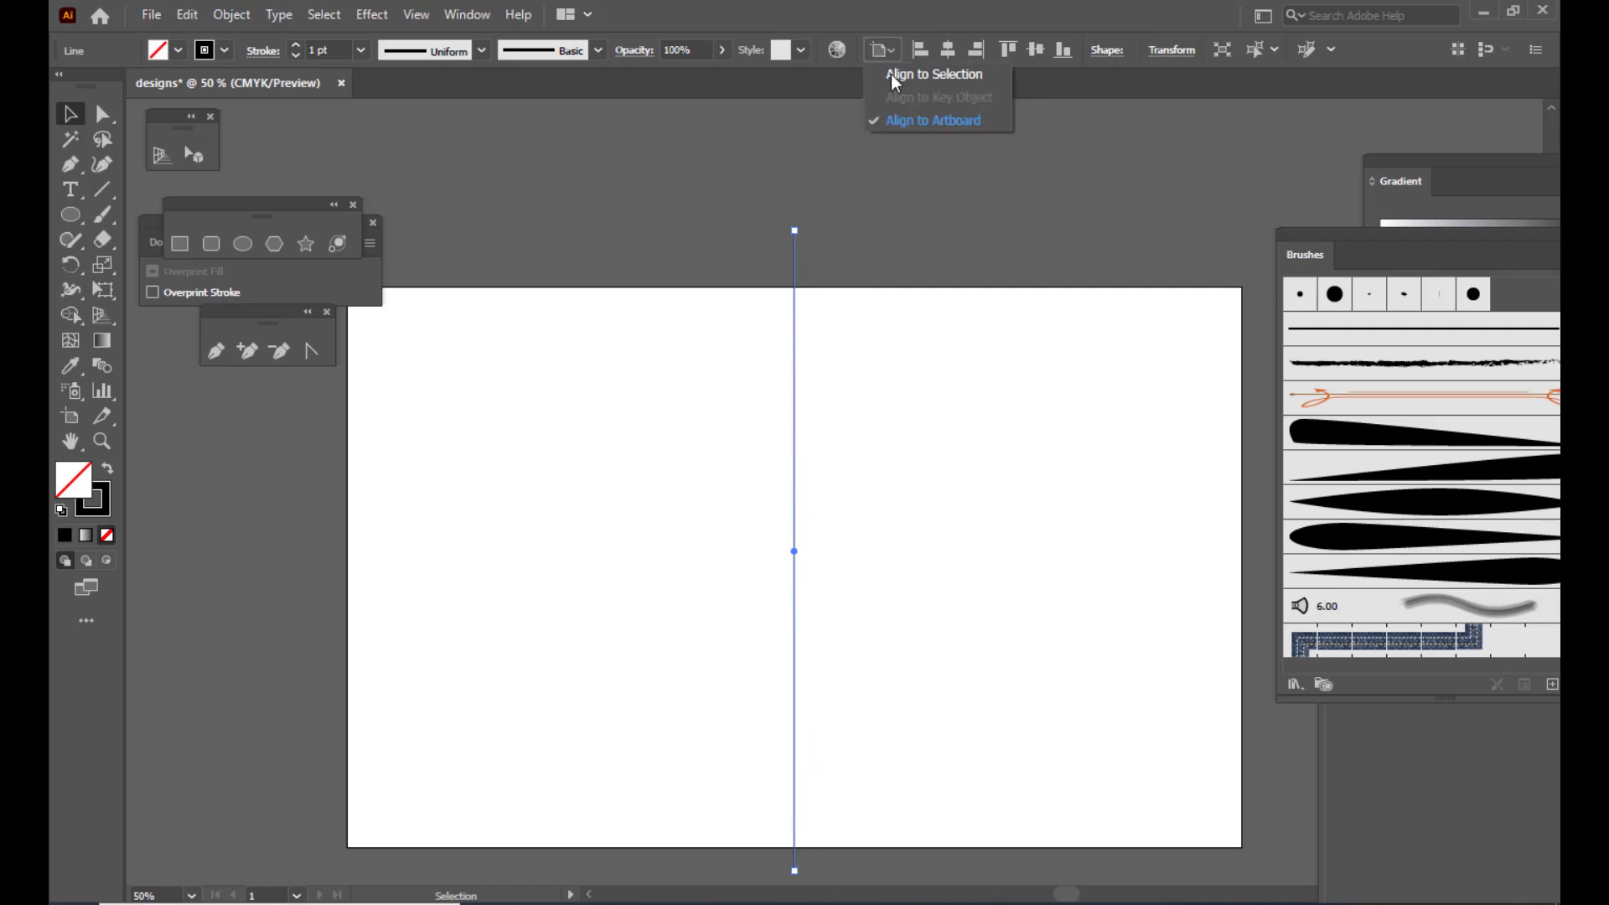
{"action": "left_click", "coordinate": [965, 126]}
{"action": "left_click", "coordinate": [863, 240]}
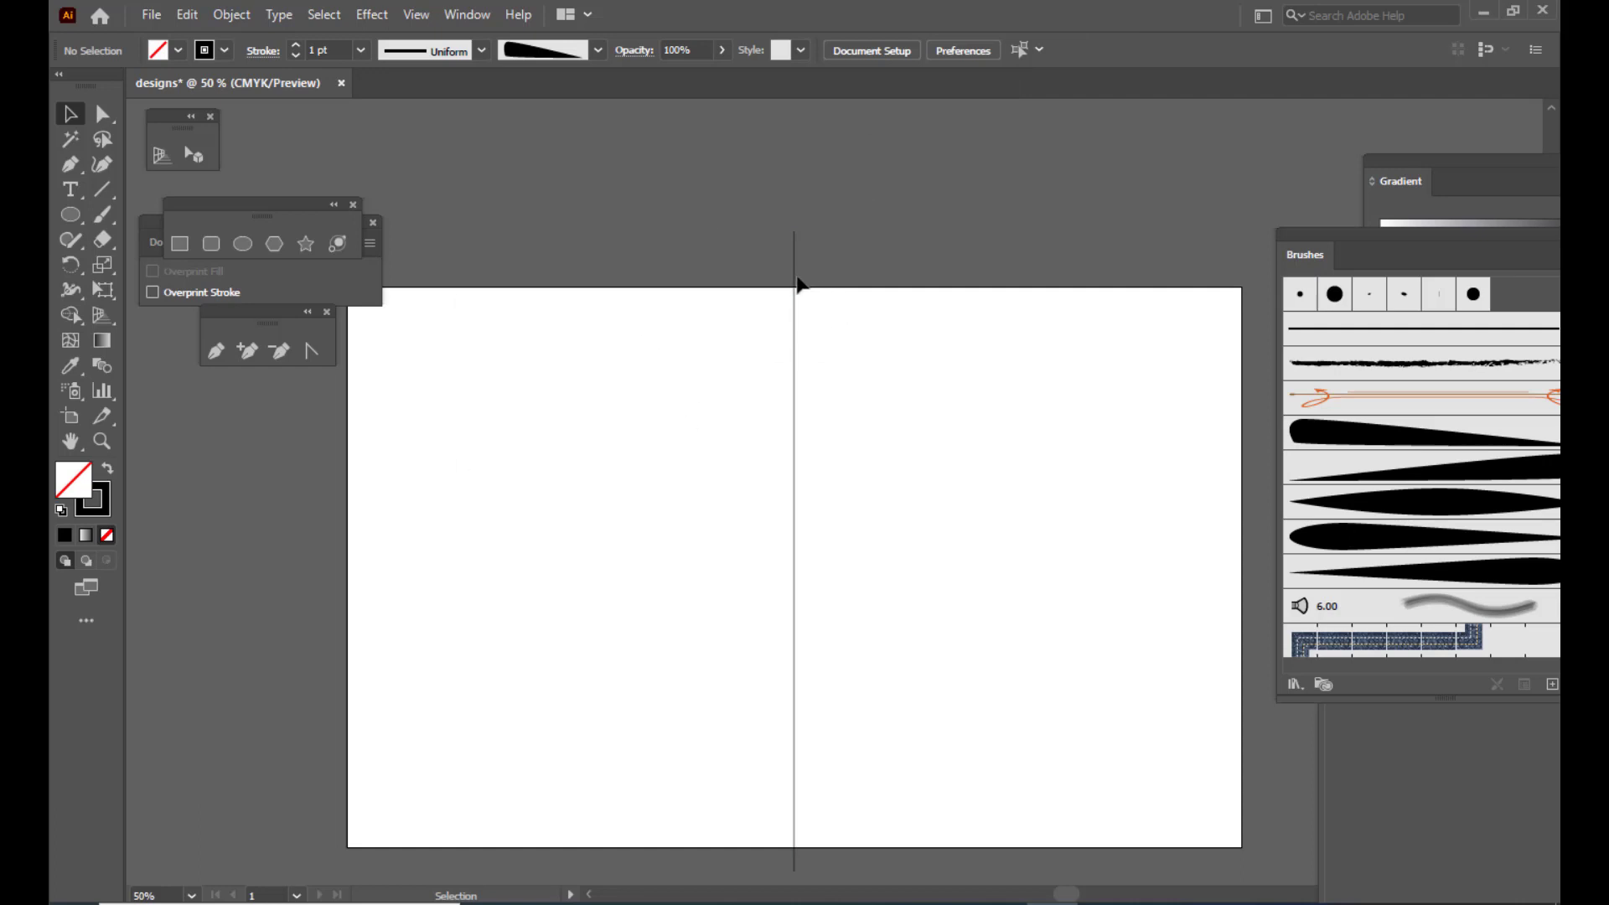
Paint a wide S-shaped flourish with curled ends across the upper area right of the centre line, using the firstdesignstroke brush
{"action": "left_click", "coordinate": [106, 220]}
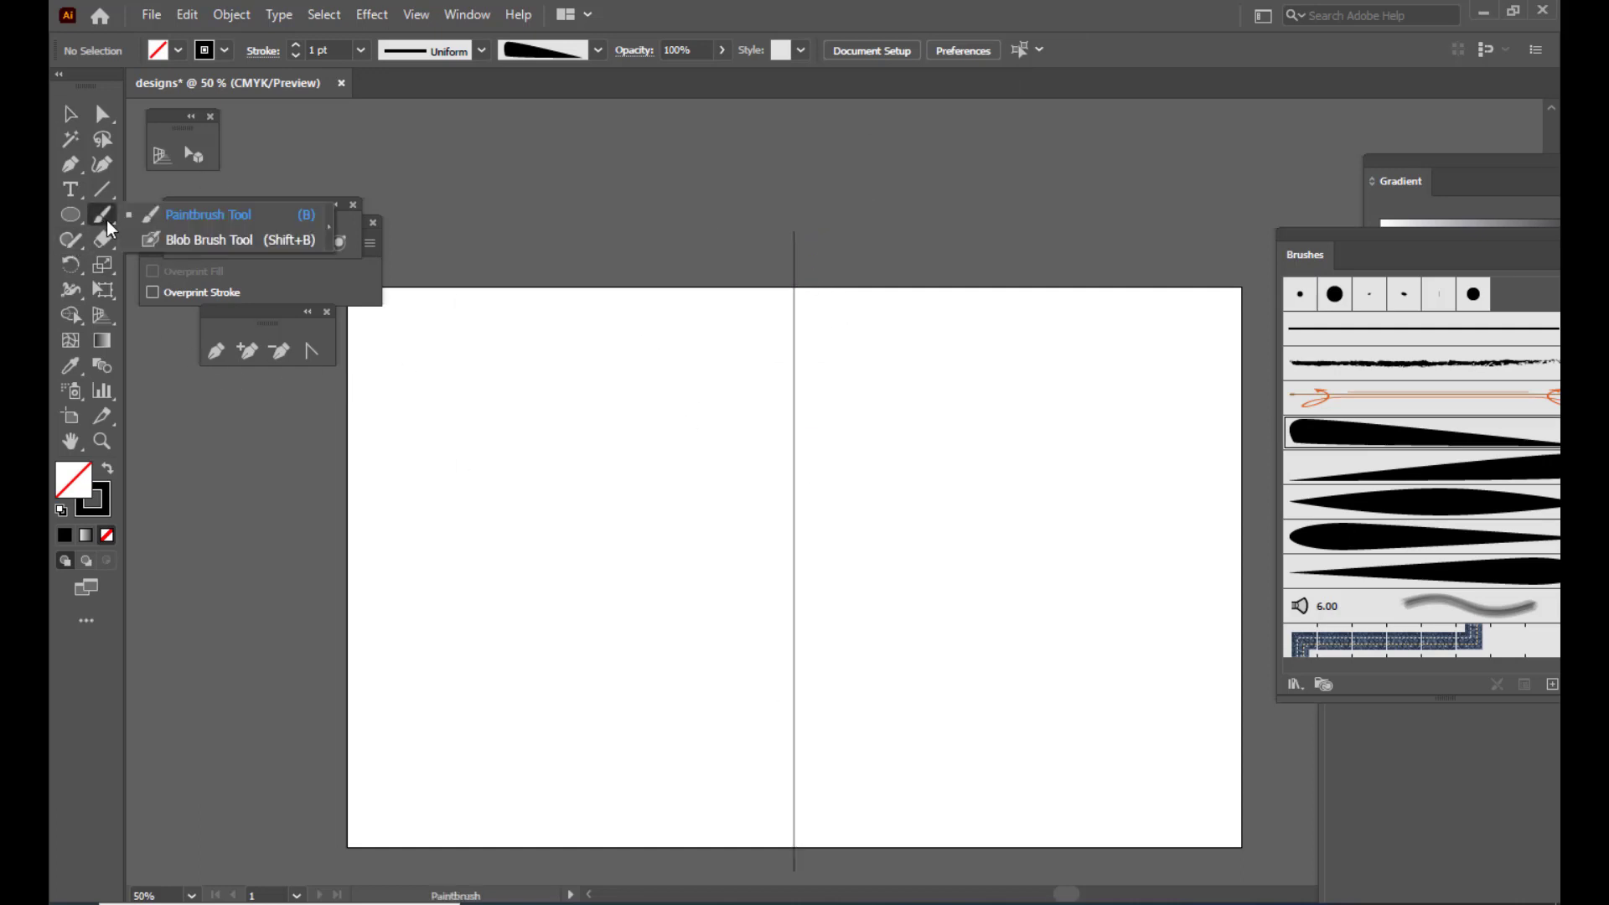
{"action": "left_click", "coordinate": [159, 219]}
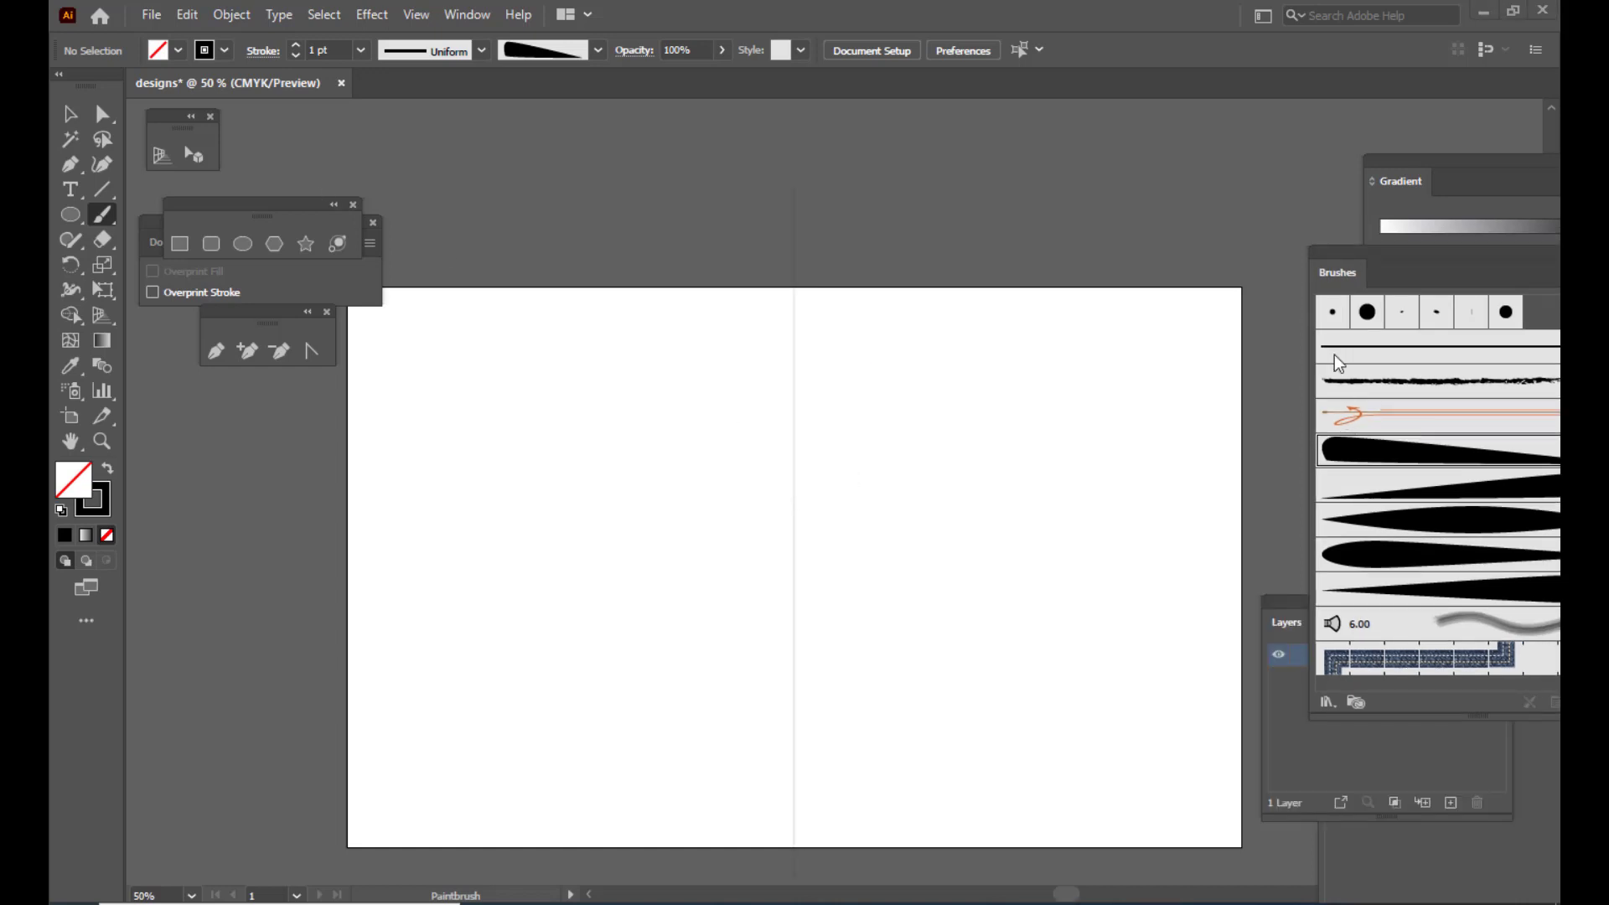
{"action": "left_click_drag", "start_coordinate": [1332, 249], "coordinate": [1160, 254]}
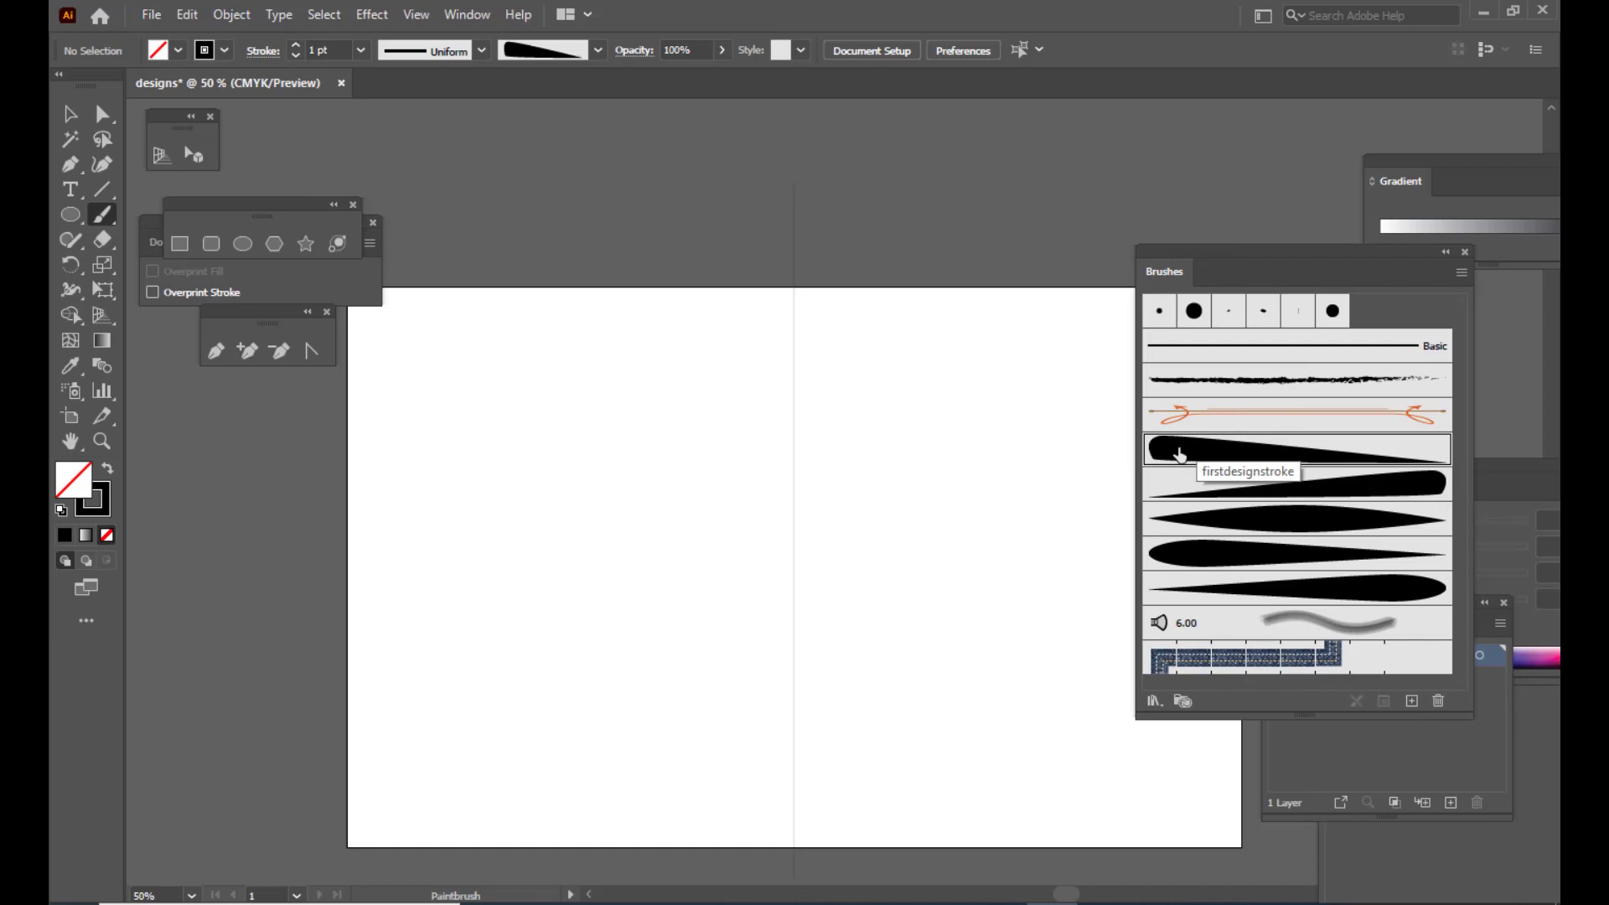
{"action": "left_click_drag", "start_coordinate": [1184, 251], "coordinate": [1305, 251]}
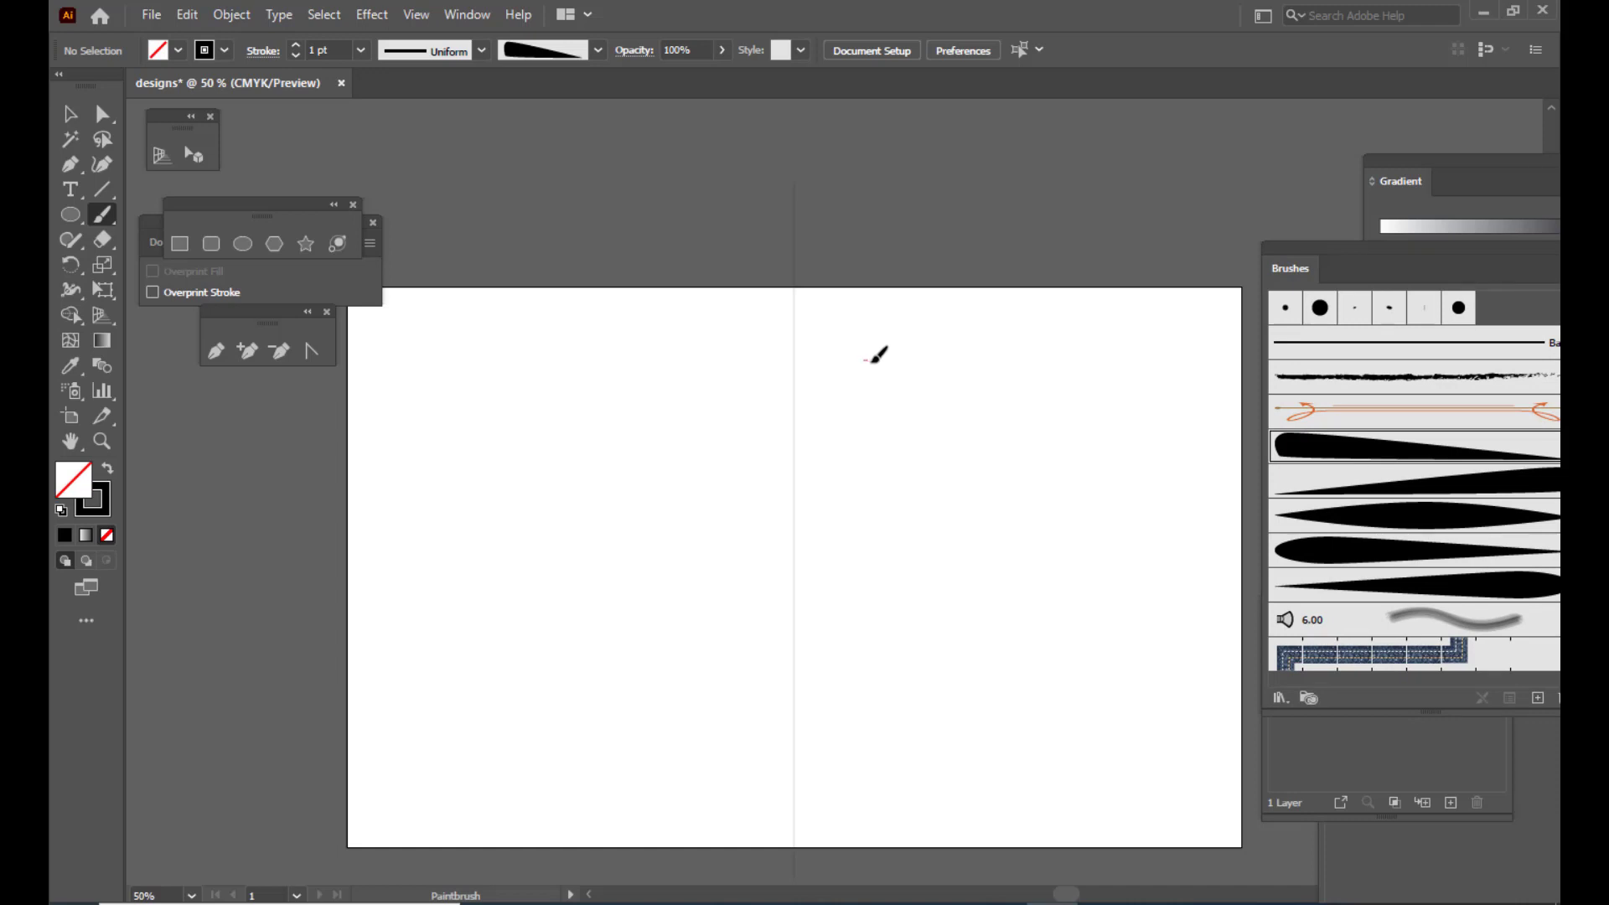
{"action": "mouse_move", "coordinate": [865, 360]}
{"action": "left_mouse_down"}
{"action": "mouse_move", "coordinate": [877, 379]}
{"action": "mouse_move", "coordinate": [836, 373]}
{"action": "mouse_move", "coordinate": [826, 347]}
{"action": "mouse_move", "coordinate": [846, 321]}
{"action": "mouse_move", "coordinate": [909, 323]}
{"action": "mouse_move", "coordinate": [1129, 429]}
{"action": "mouse_move", "coordinate": [1194, 427]}
{"action": "mouse_move", "coordinate": [1226, 383]}
{"action": "mouse_move", "coordinate": [1209, 327]}
{"action": "mouse_move", "coordinate": [1125, 319]}
{"action": "mouse_move", "coordinate": [1119, 367]}
{"action": "mouse_move", "coordinate": [1160, 383]}
{"action": "mouse_move", "coordinate": [1188, 372]}
{"action": "left_mouse_up"}
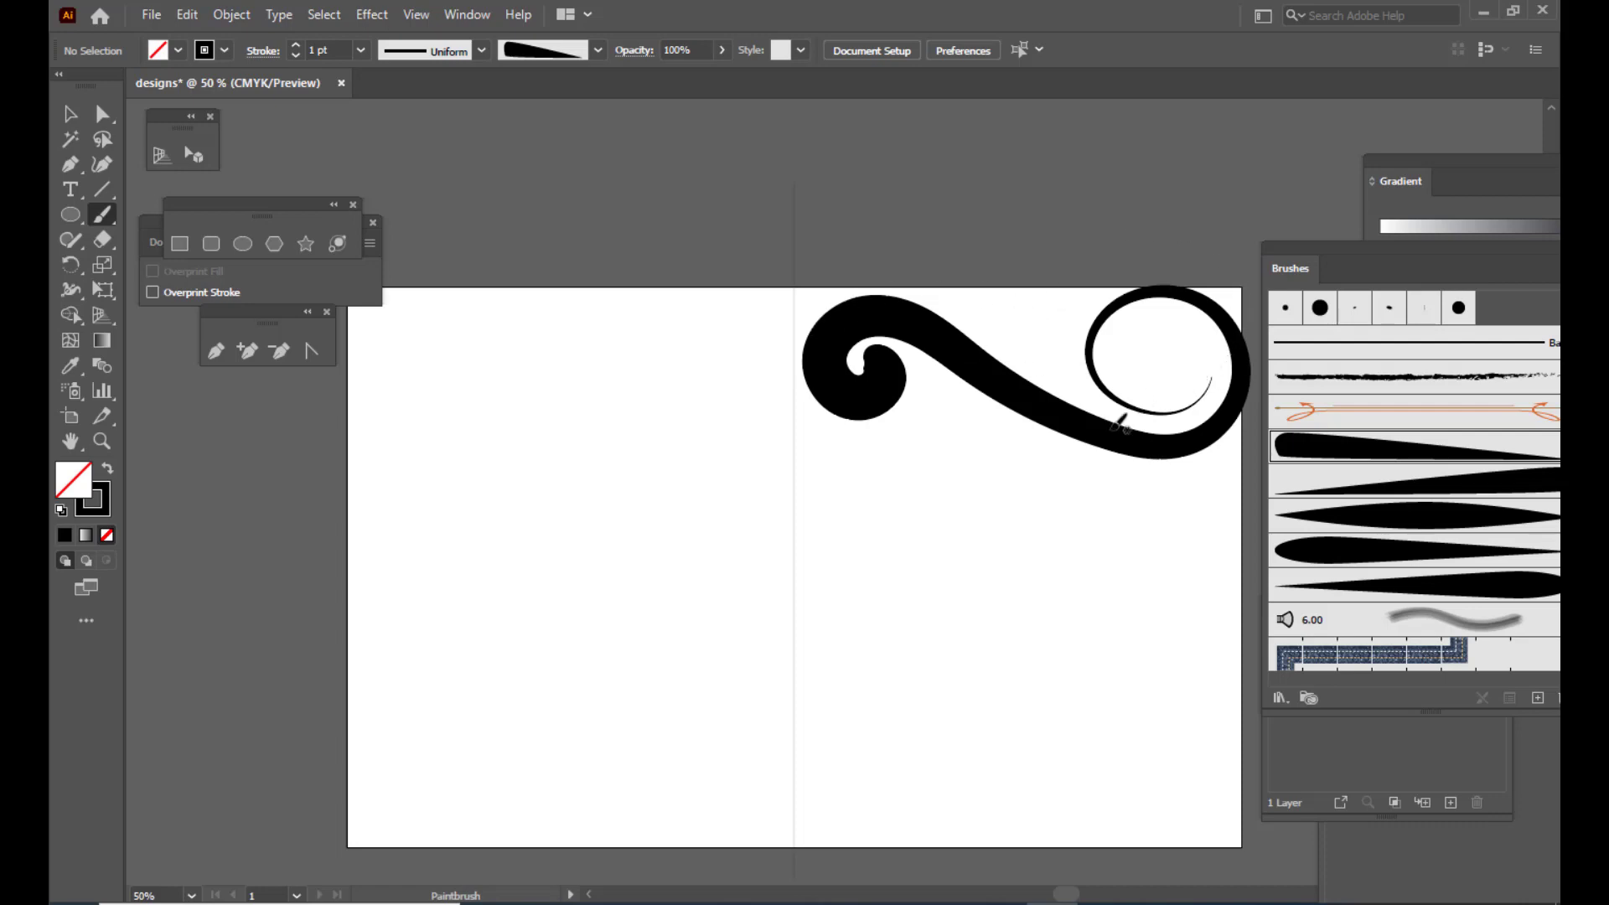
Select the painted flourish and set its stroke weight to 0.5 pt after trying 0.25 pt
{"action": "left_click", "coordinate": [70, 114]}
{"action": "left_click", "coordinate": [856, 358]}
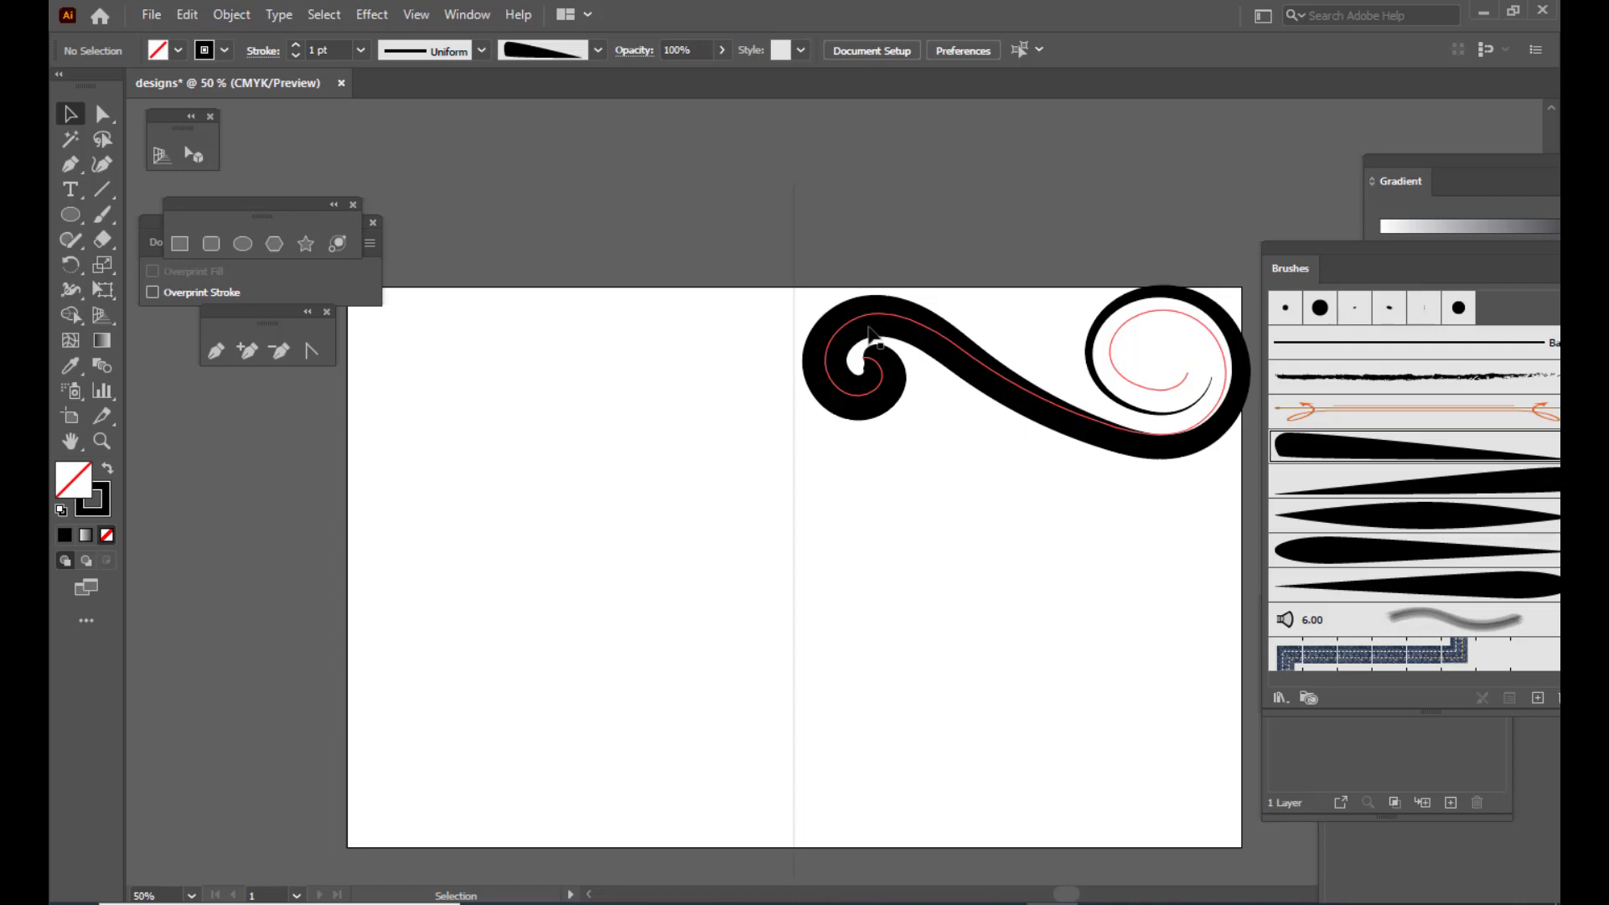
{"action": "left_click", "coordinate": [867, 329]}
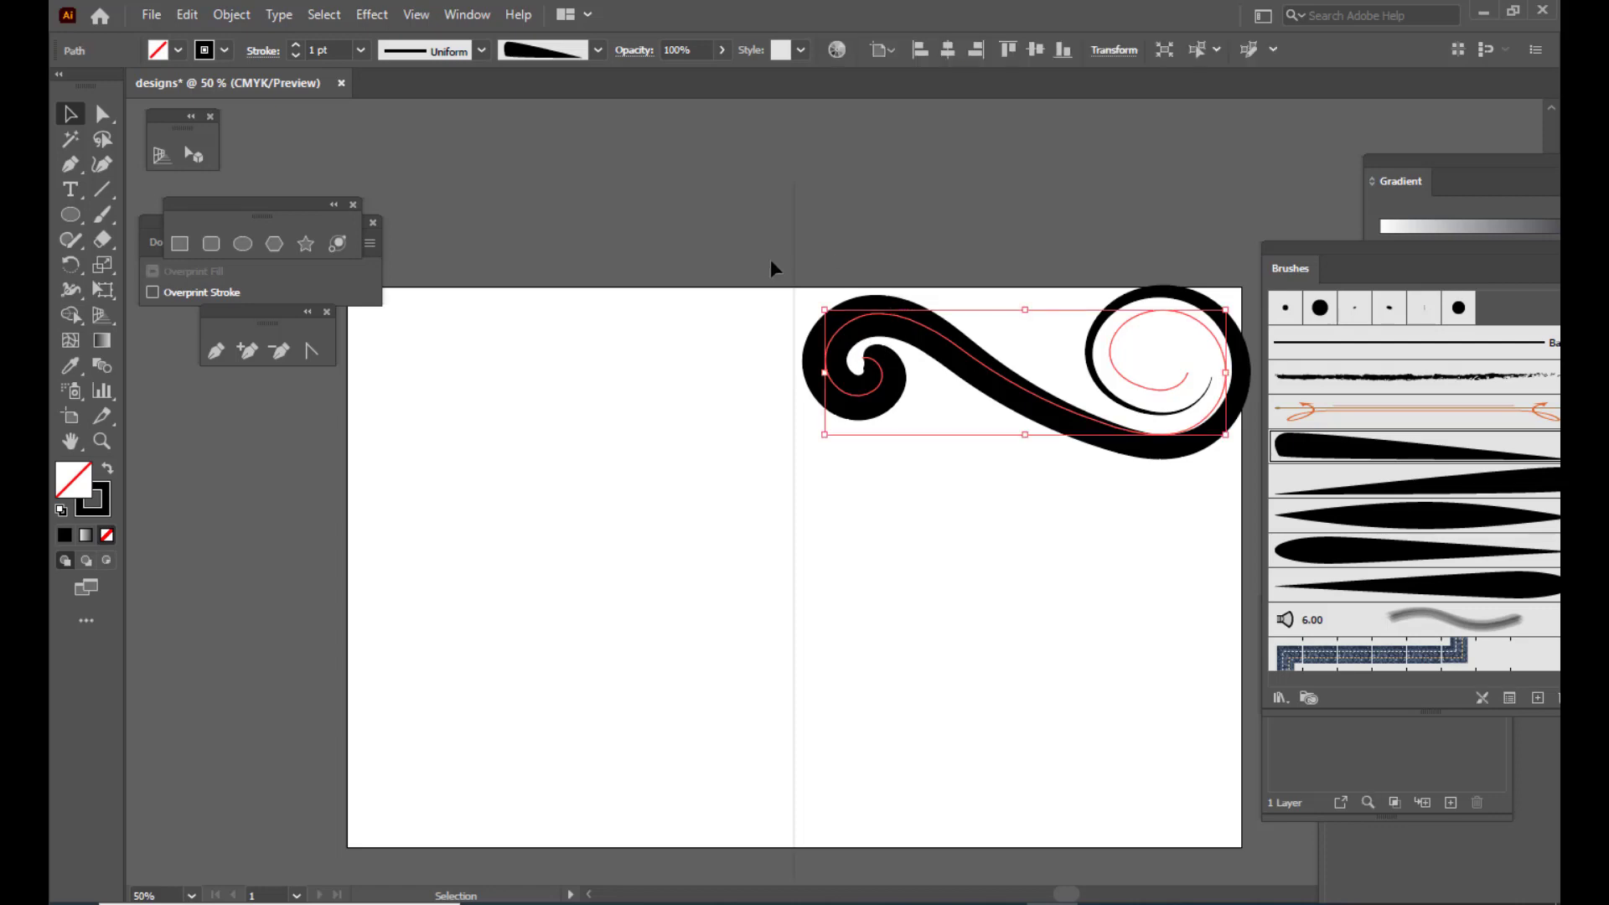
{"action": "left_click", "coordinate": [362, 50]}
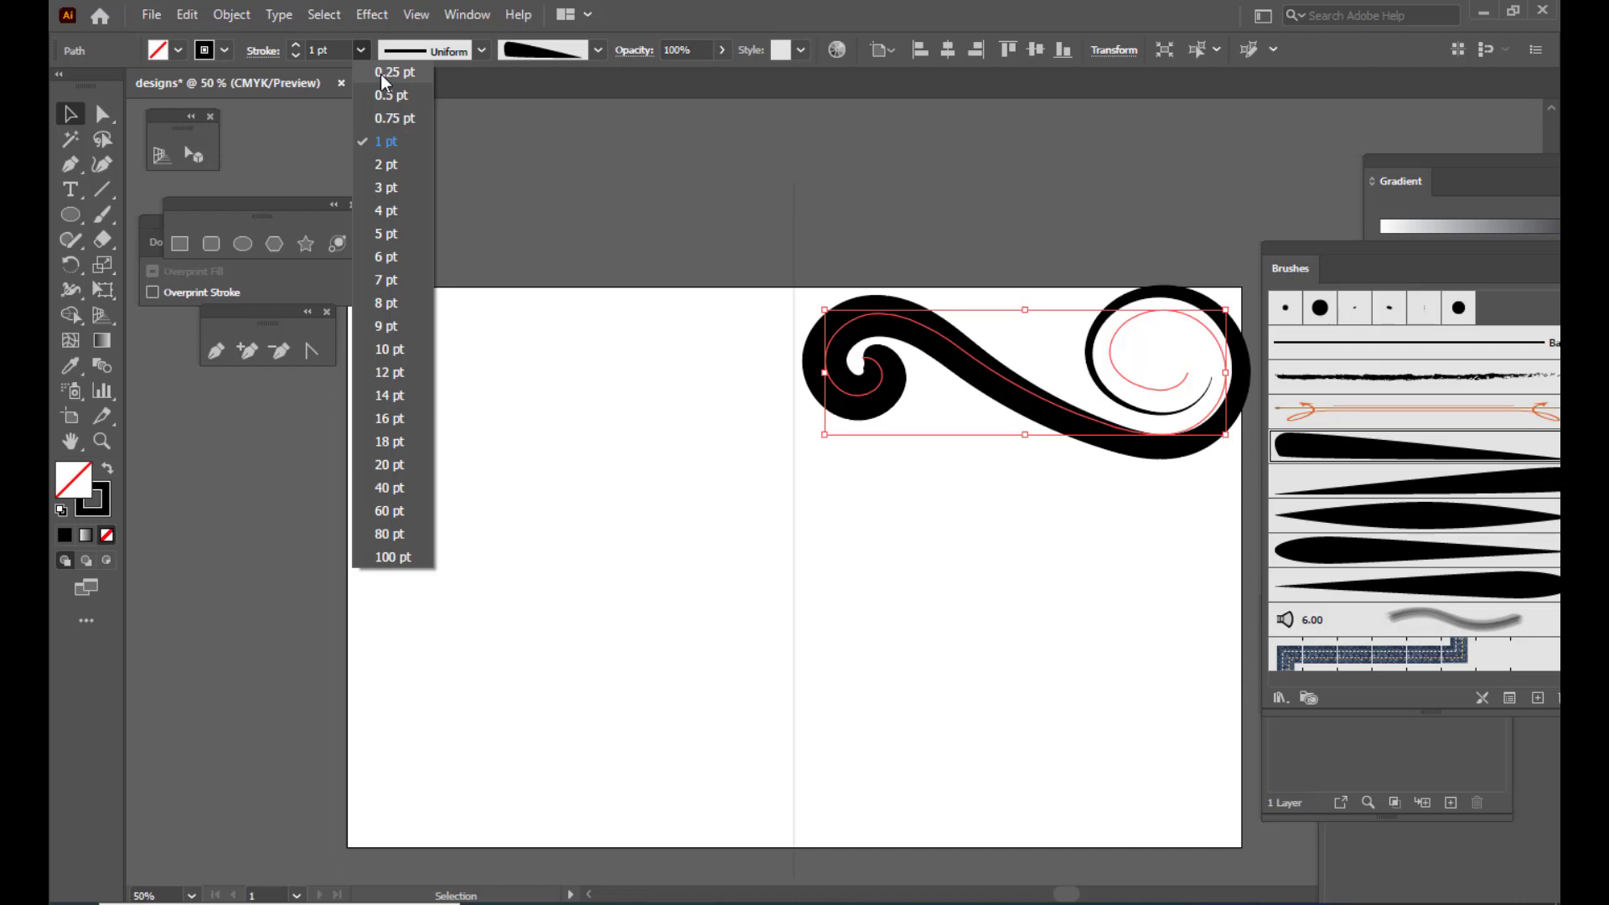
{"action": "left_click", "coordinate": [381, 73]}
{"action": "left_click", "coordinate": [362, 50]}
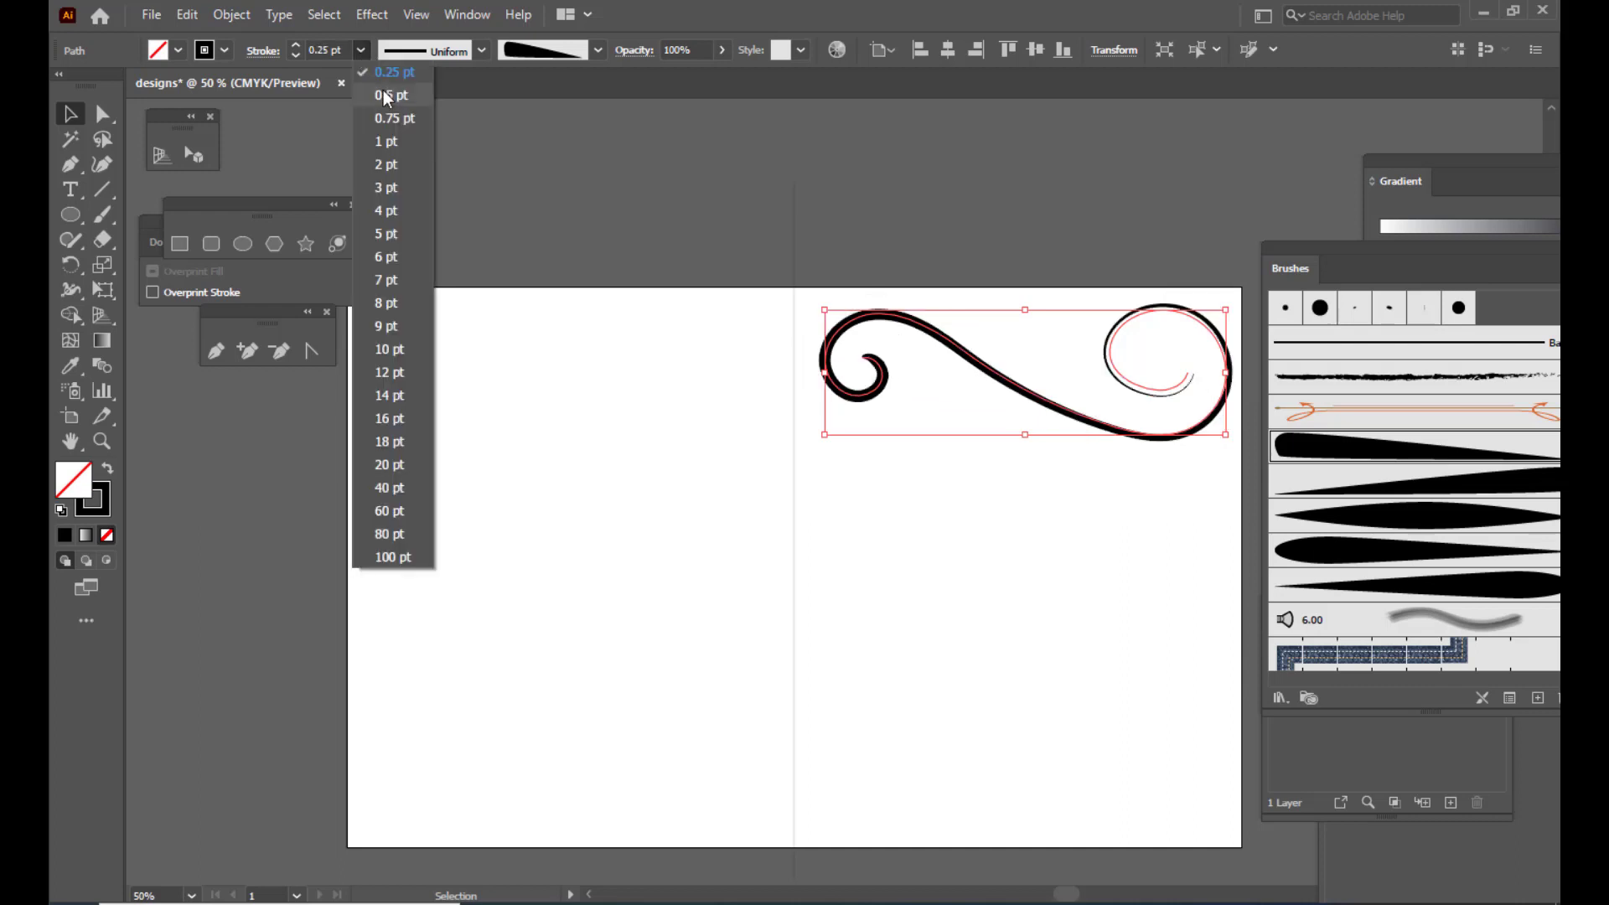
{"action": "left_click", "coordinate": [382, 92]}
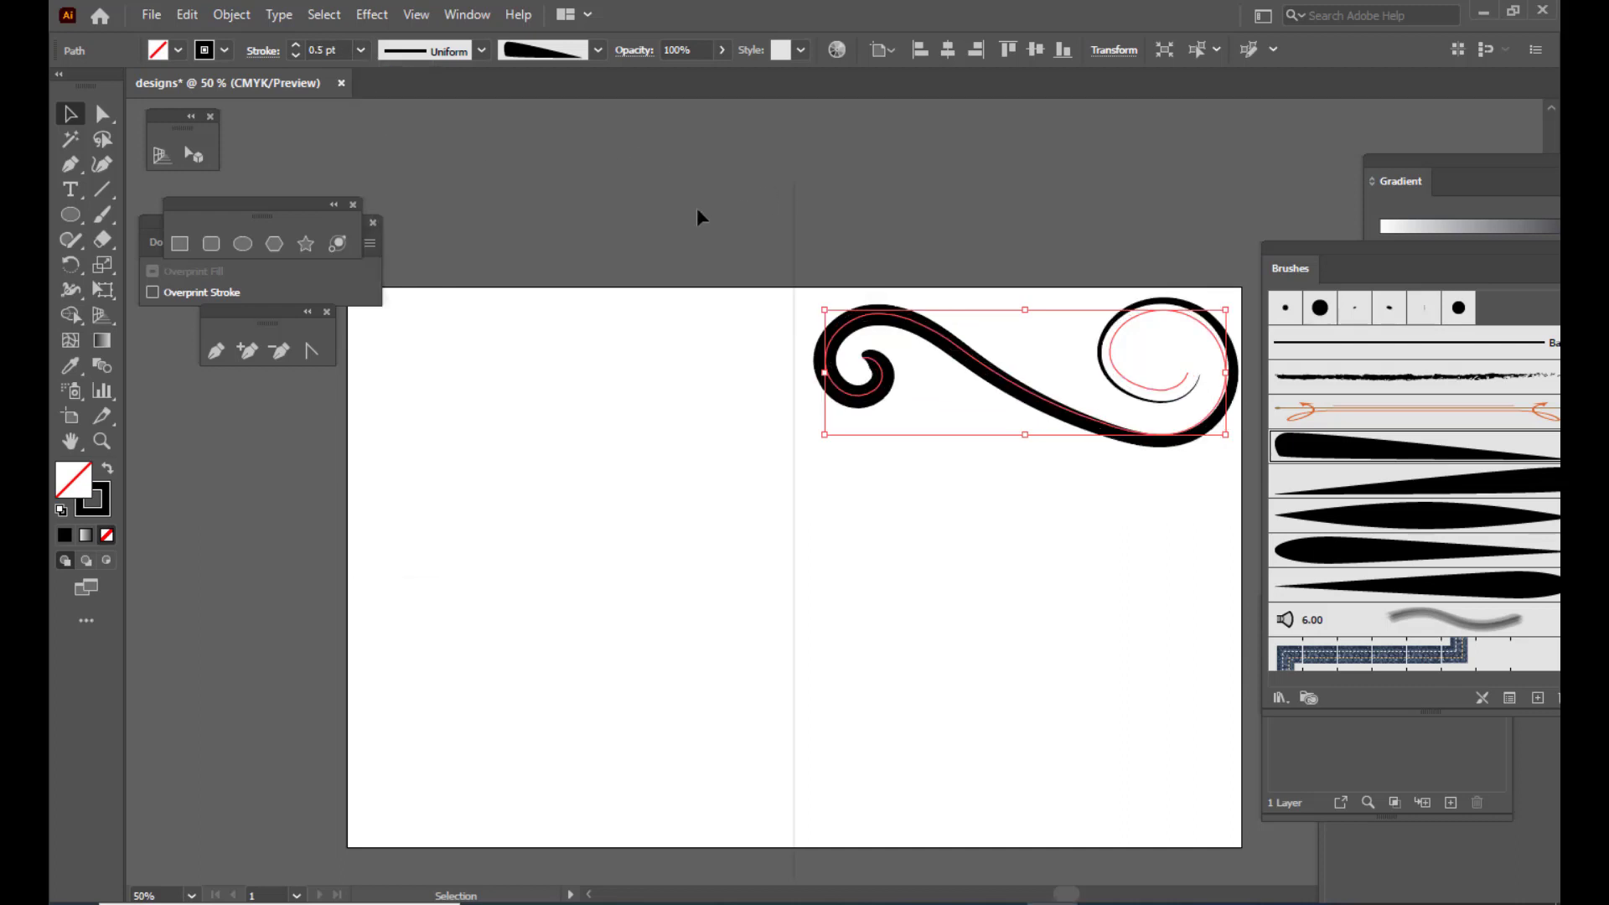
Bring the Layers panel in front of the Brushes panel, target the whole of Layer 2, and shift the panel clear of the flourish
{"action": "mouse_move", "coordinate": [1290, 246]}
{"action": "left_mouse_down"}
{"action": "mouse_move", "coordinate": [1305, 243]}
{"action": "mouse_move", "coordinate": [1282, 248]}
{"action": "left_mouse_up"}
{"action": "left_click", "coordinate": [1352, 750]}
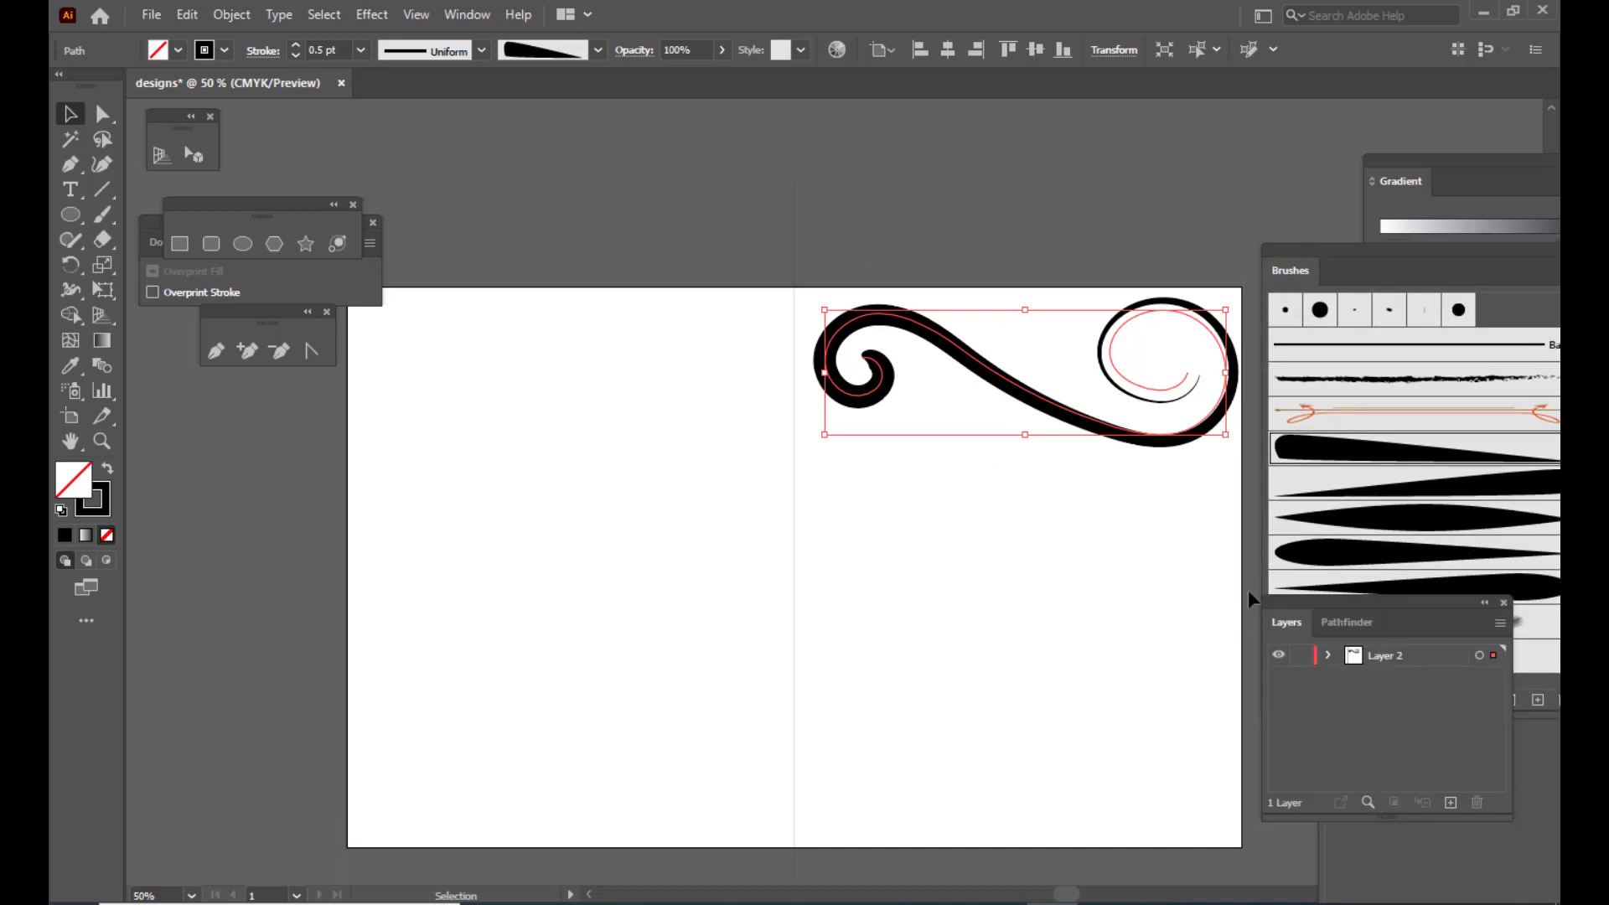
{"action": "left_click_drag", "start_coordinate": [1282, 601], "coordinate": [1059, 538]}
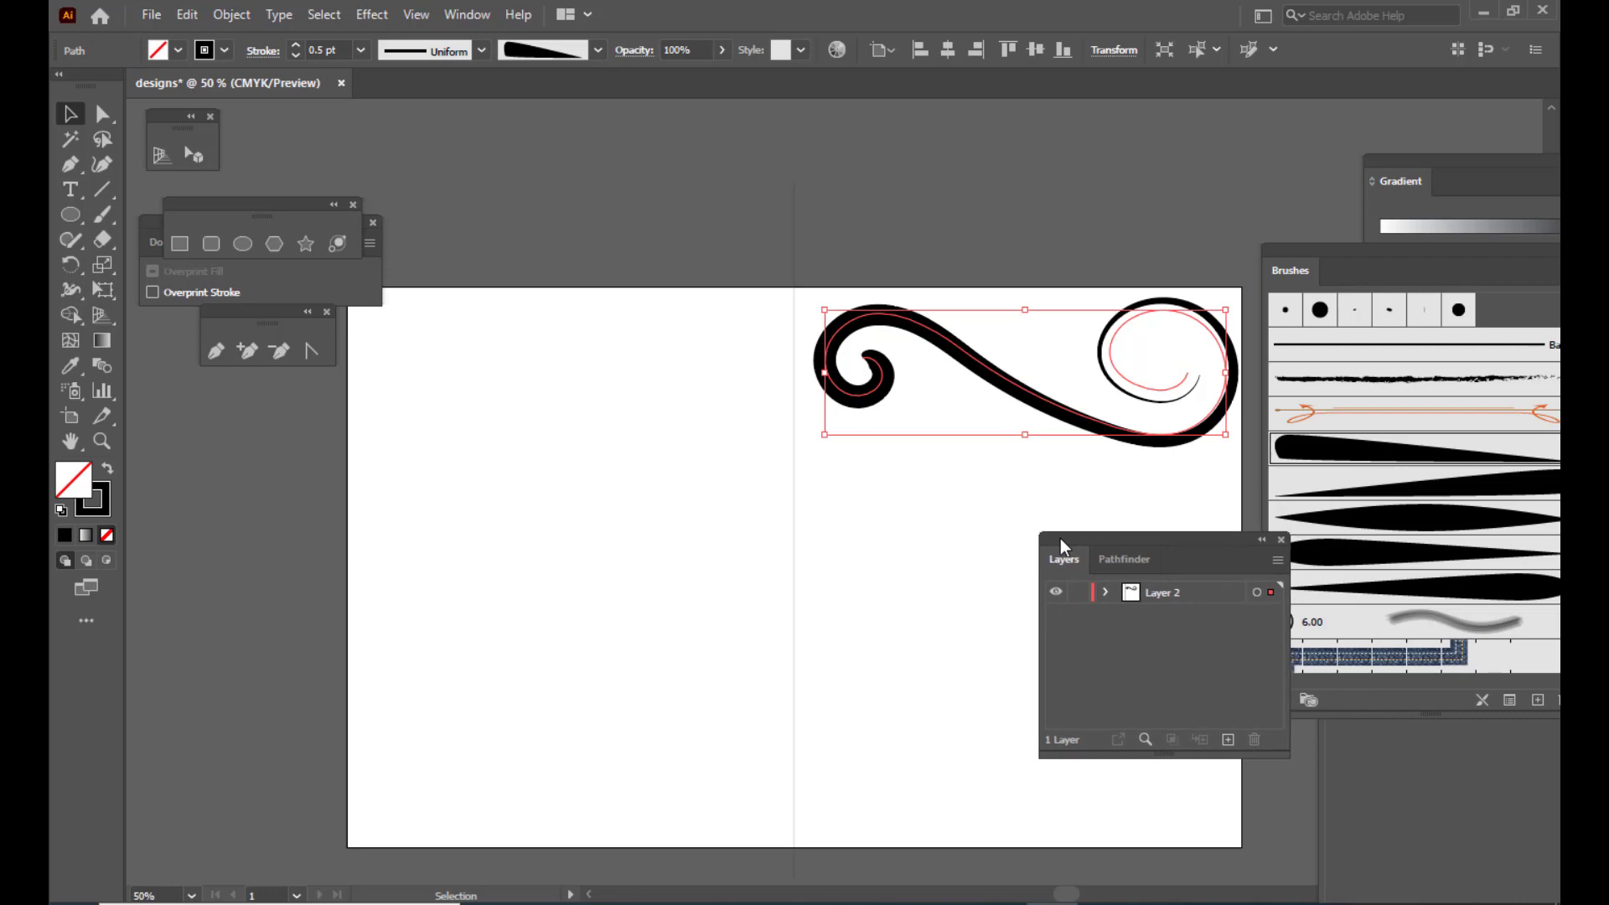
{"action": "left_click", "coordinate": [467, 14]}
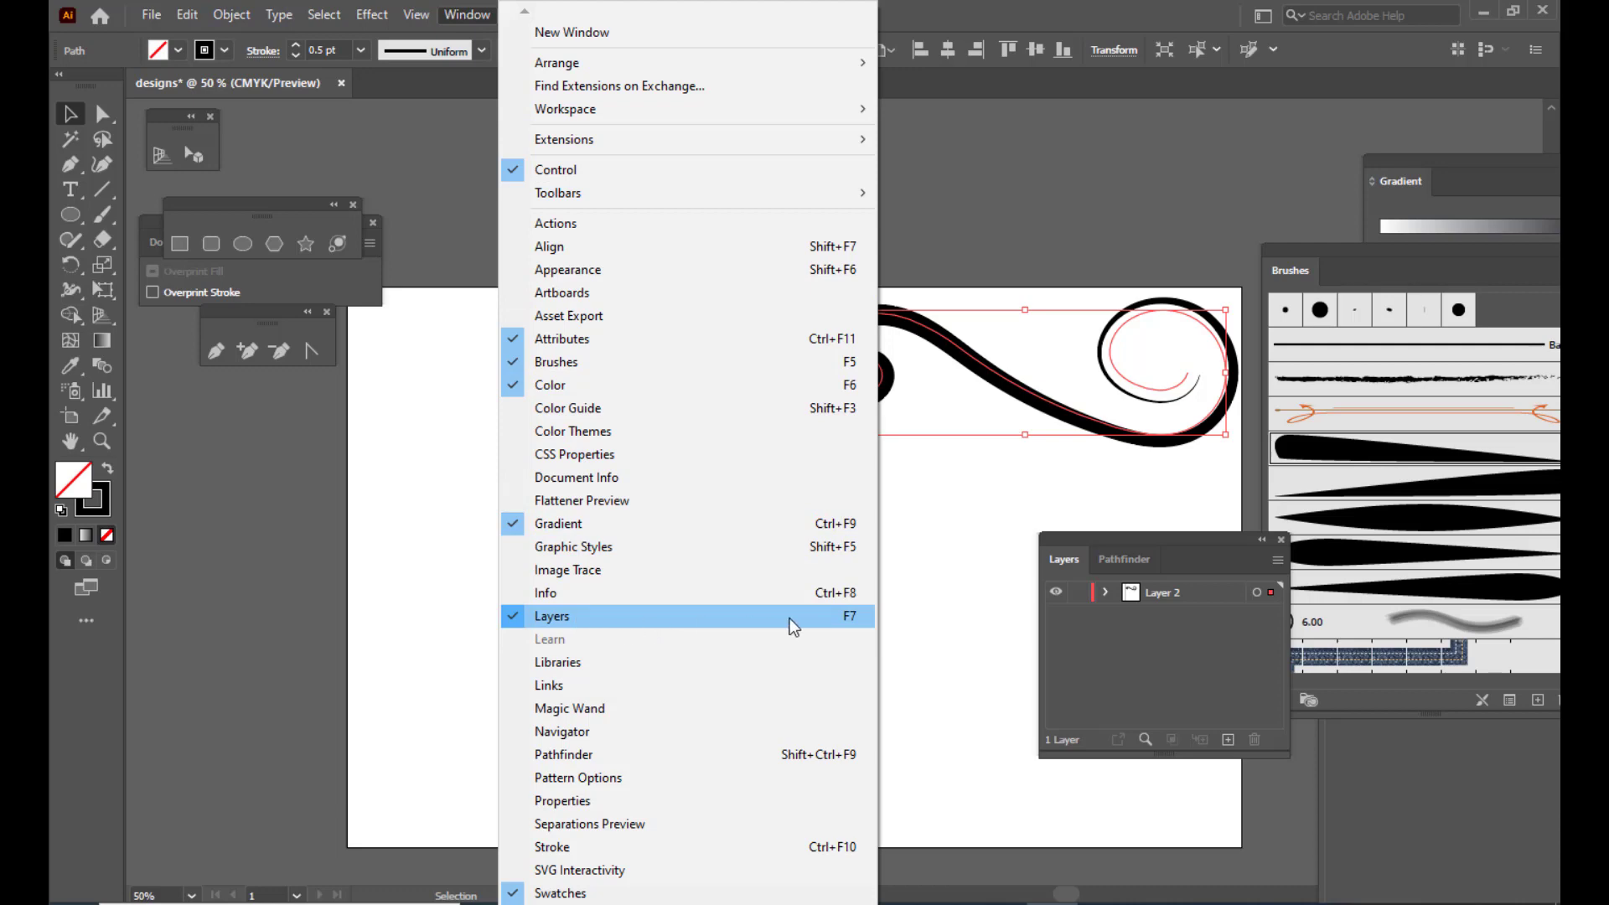
{"action": "left_click_drag", "start_coordinate": [1136, 536], "coordinate": [1107, 512]}
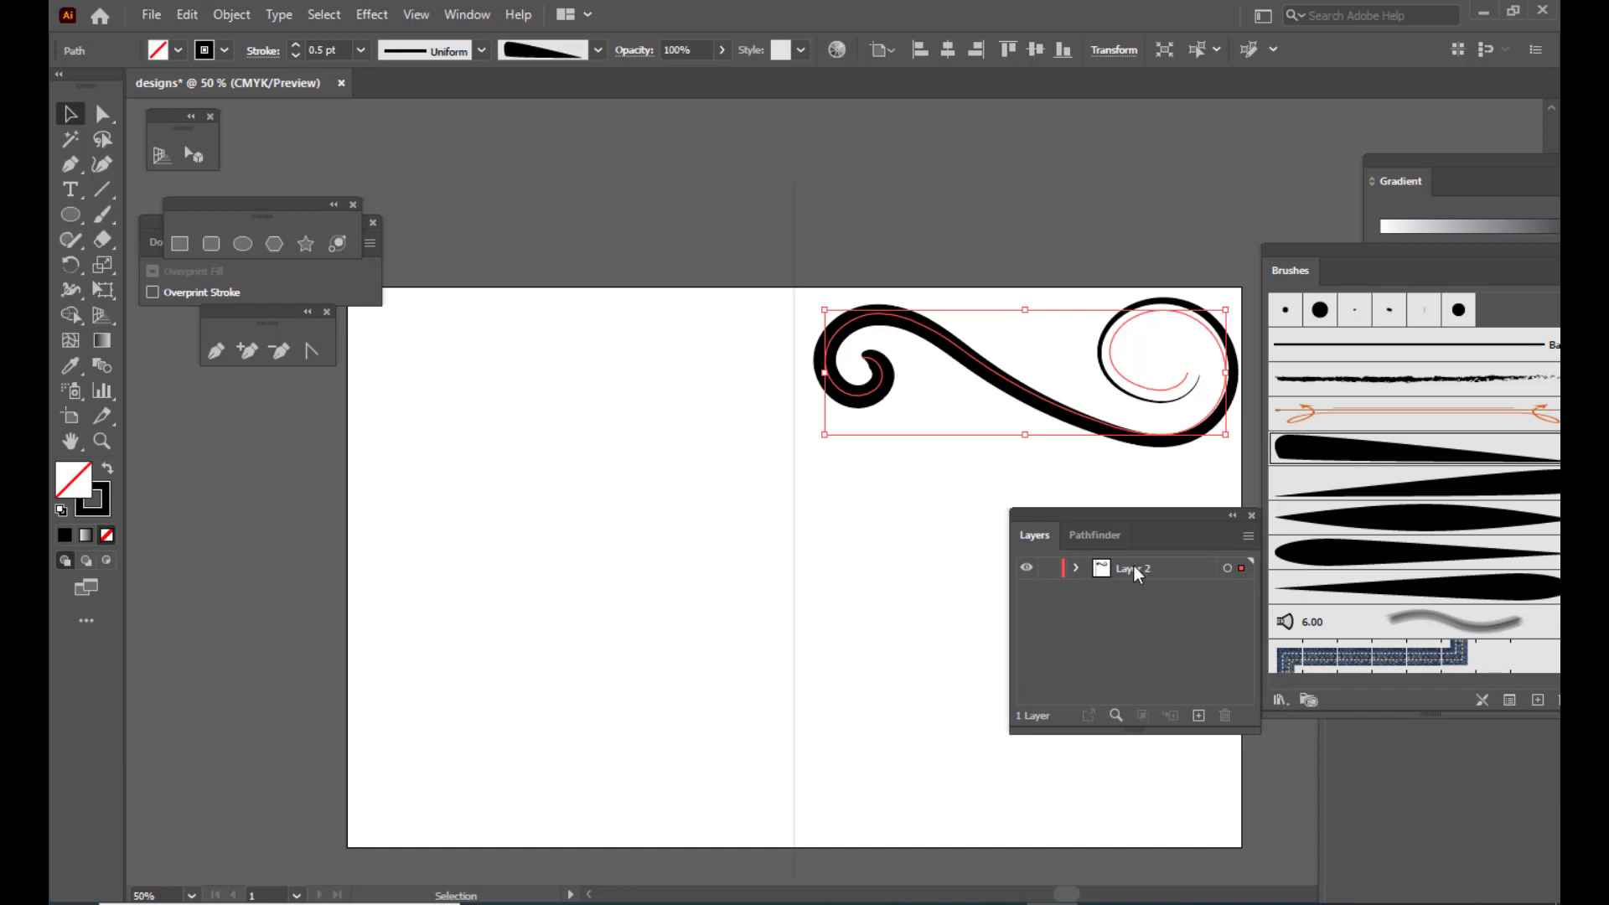
{"action": "left_click", "coordinate": [1227, 569]}
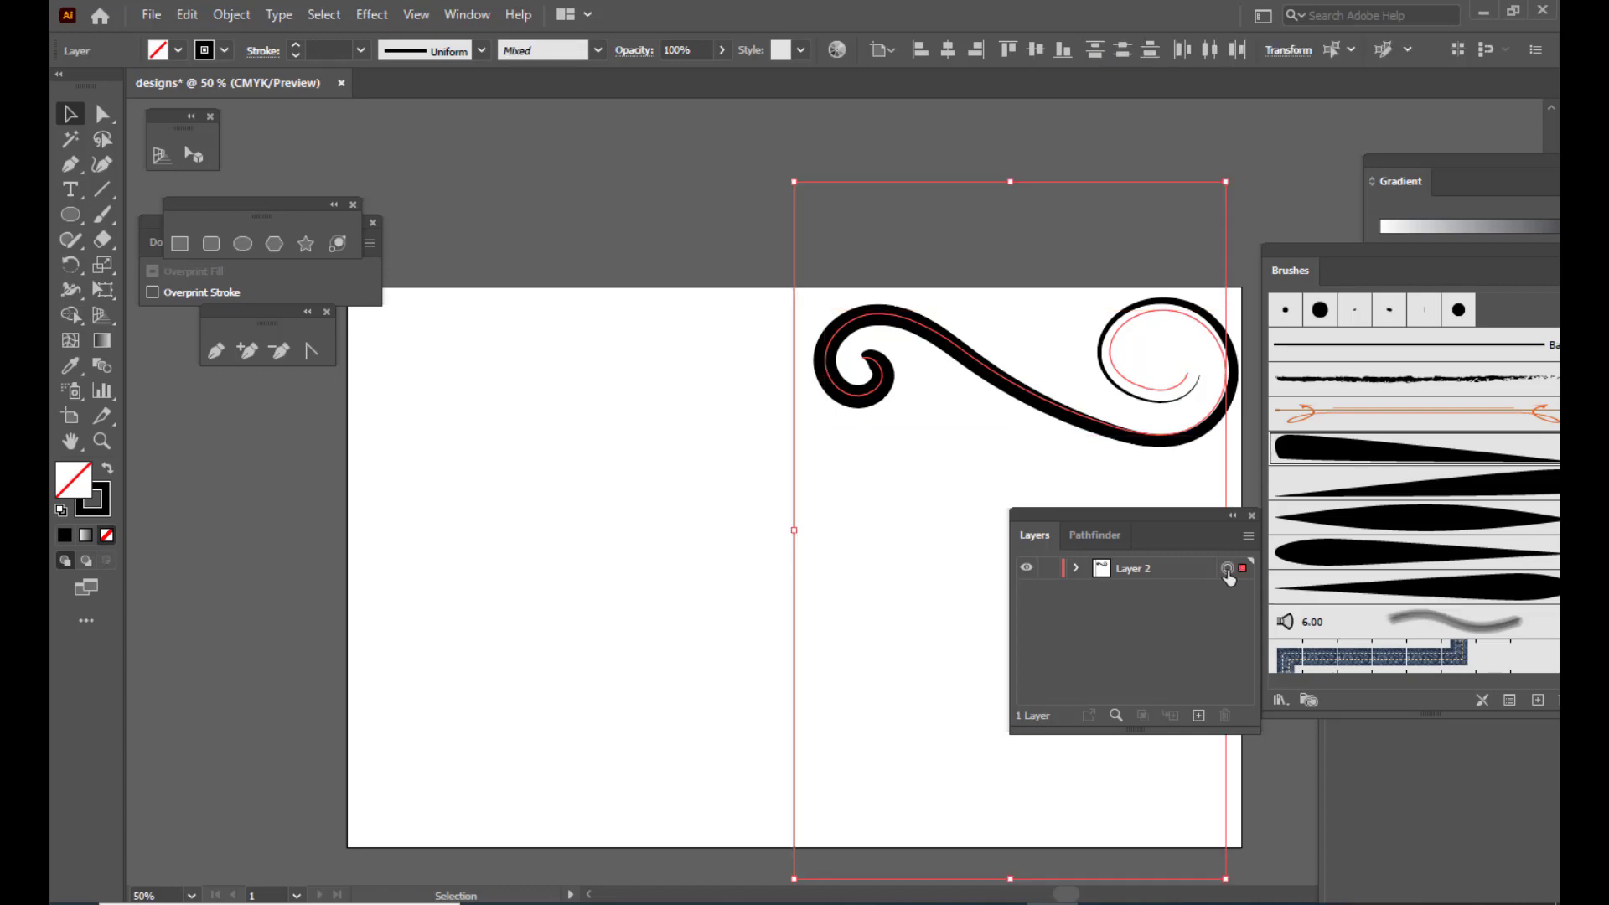
{"action": "left_click_drag", "start_coordinate": [1078, 512], "coordinate": [1121, 562]}
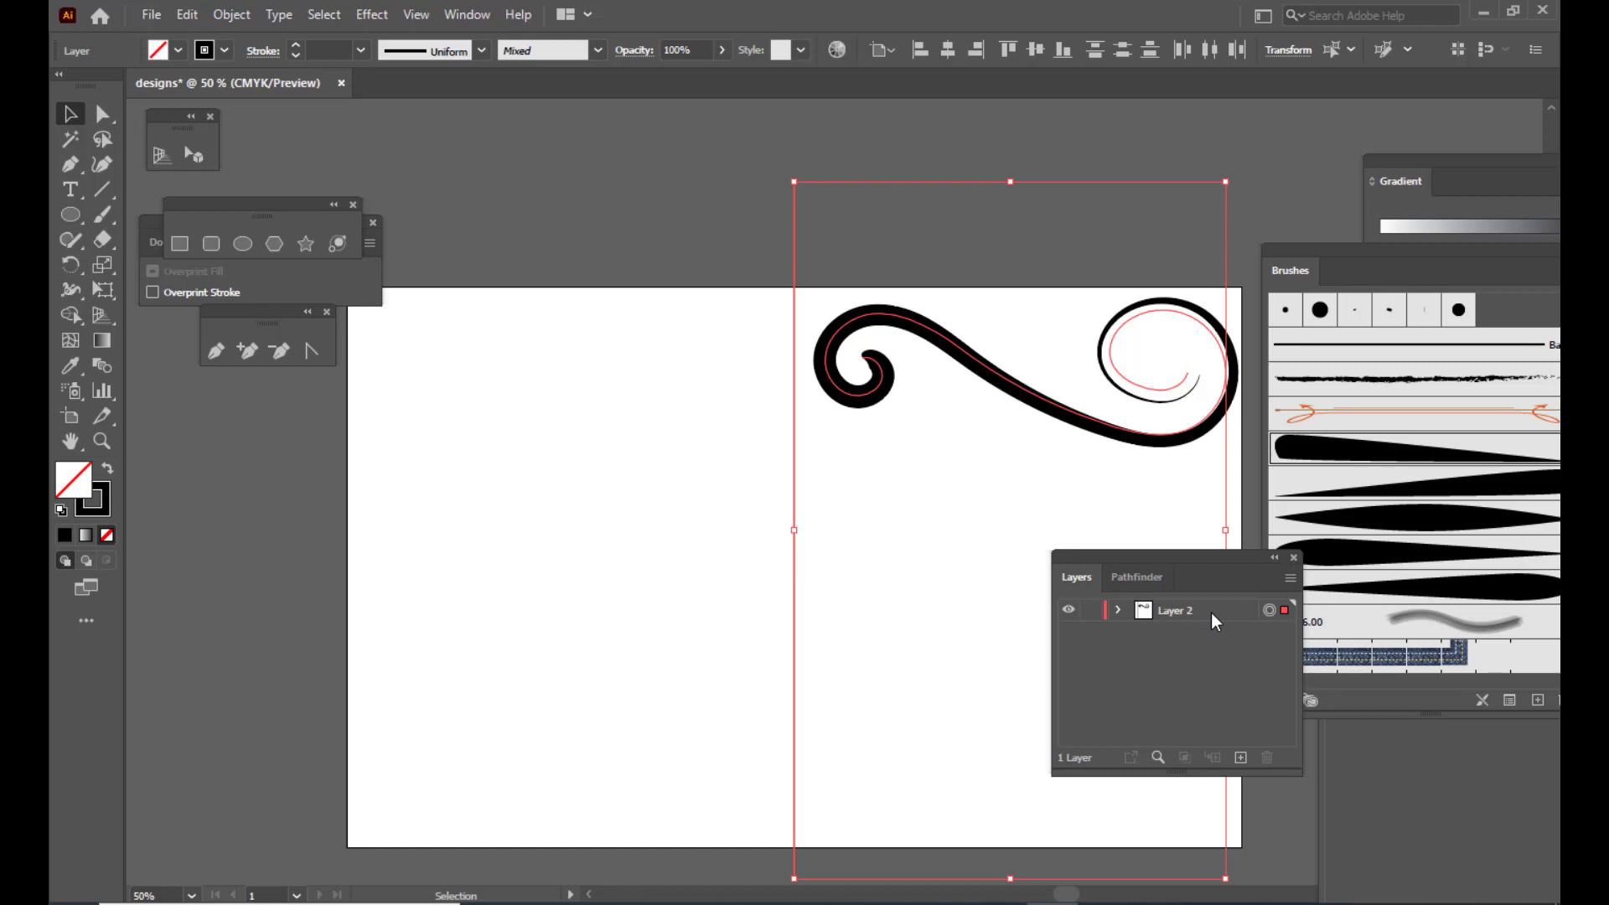
{"action": "left_click_drag", "start_coordinate": [1137, 560], "coordinate": [1250, 598]}
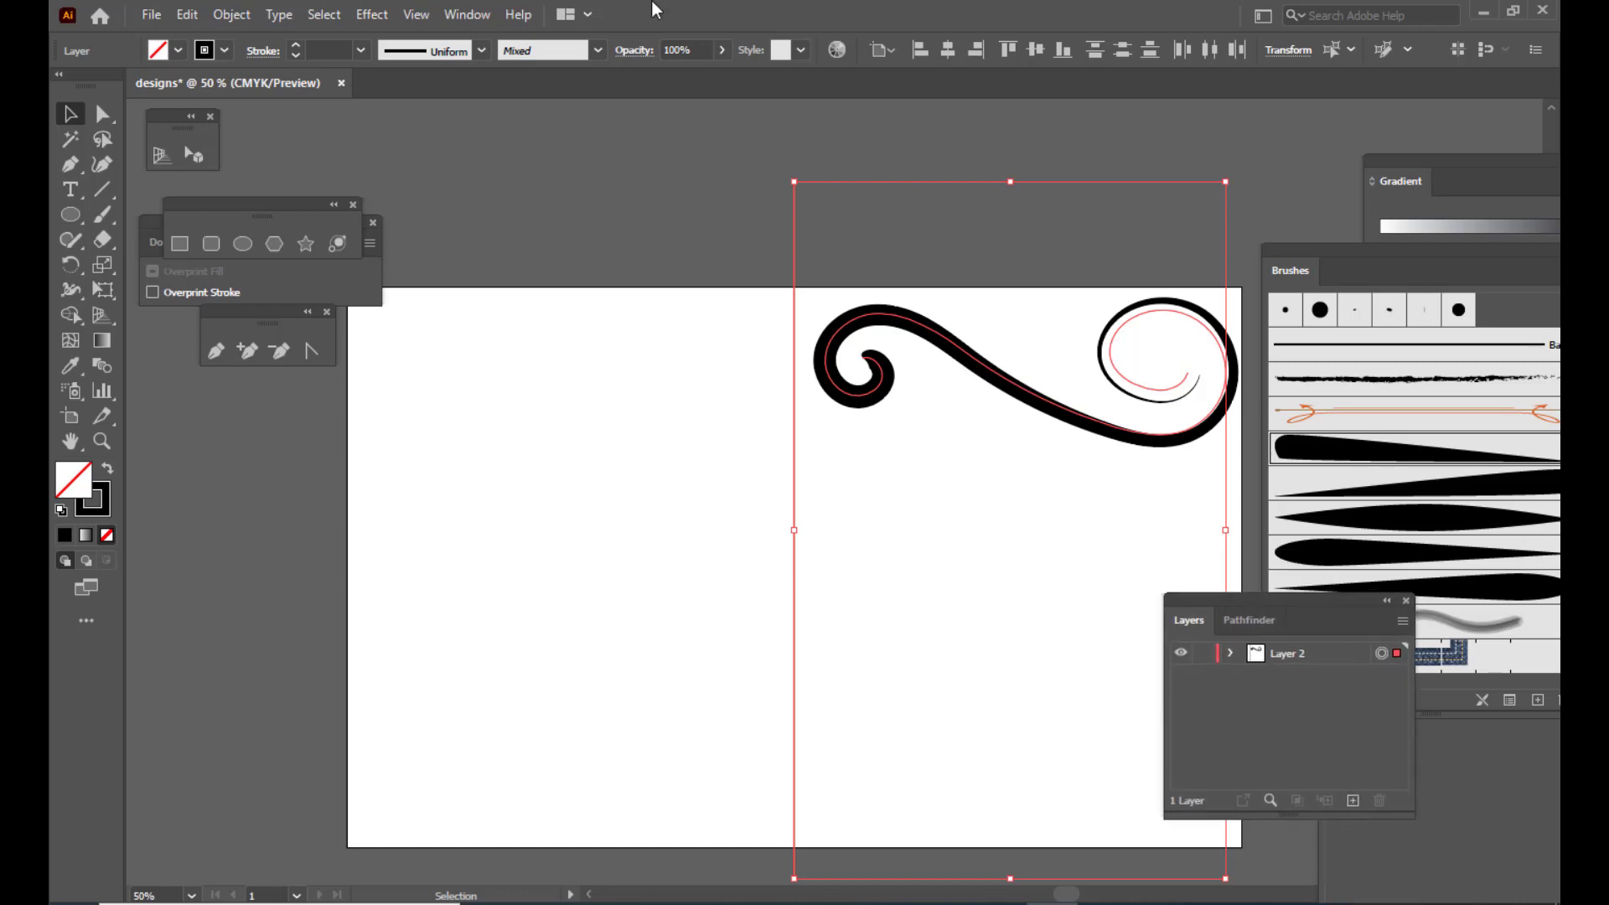
Set up a Distort & Transform > Transform effect on Layer 2 with 1 copy and Reflect X enabled, keeping its dialog off the centre line
{"action": "left_click", "coordinate": [372, 17]}
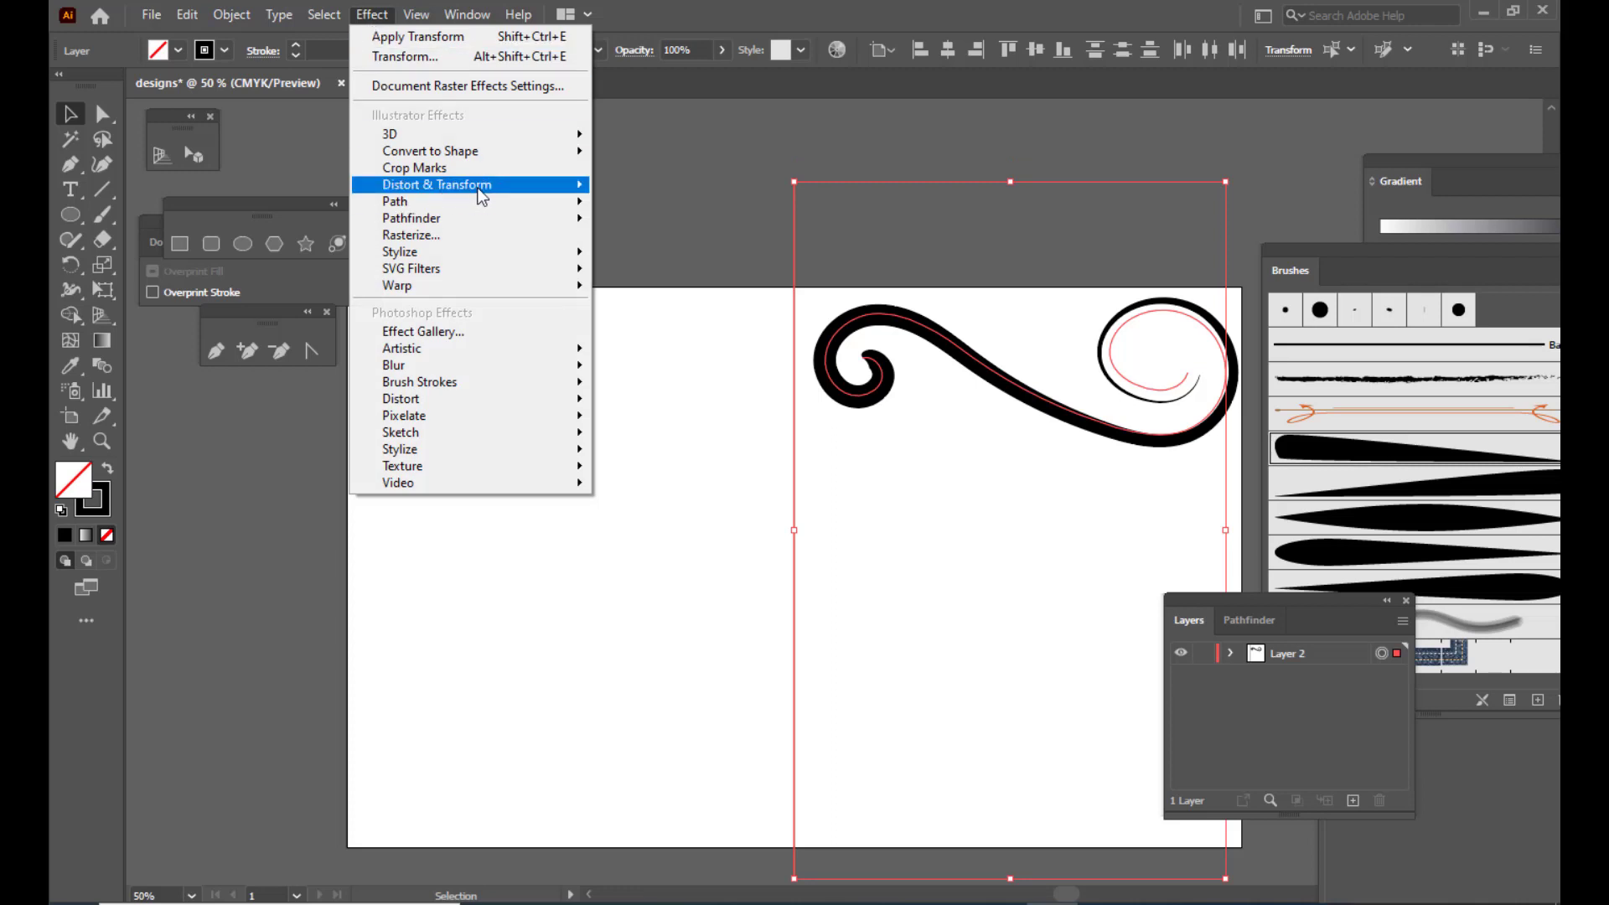
{"action": "mouse_move", "coordinate": [465, 191]}
{"action": "mouse_move", "coordinate": [521, 185]}
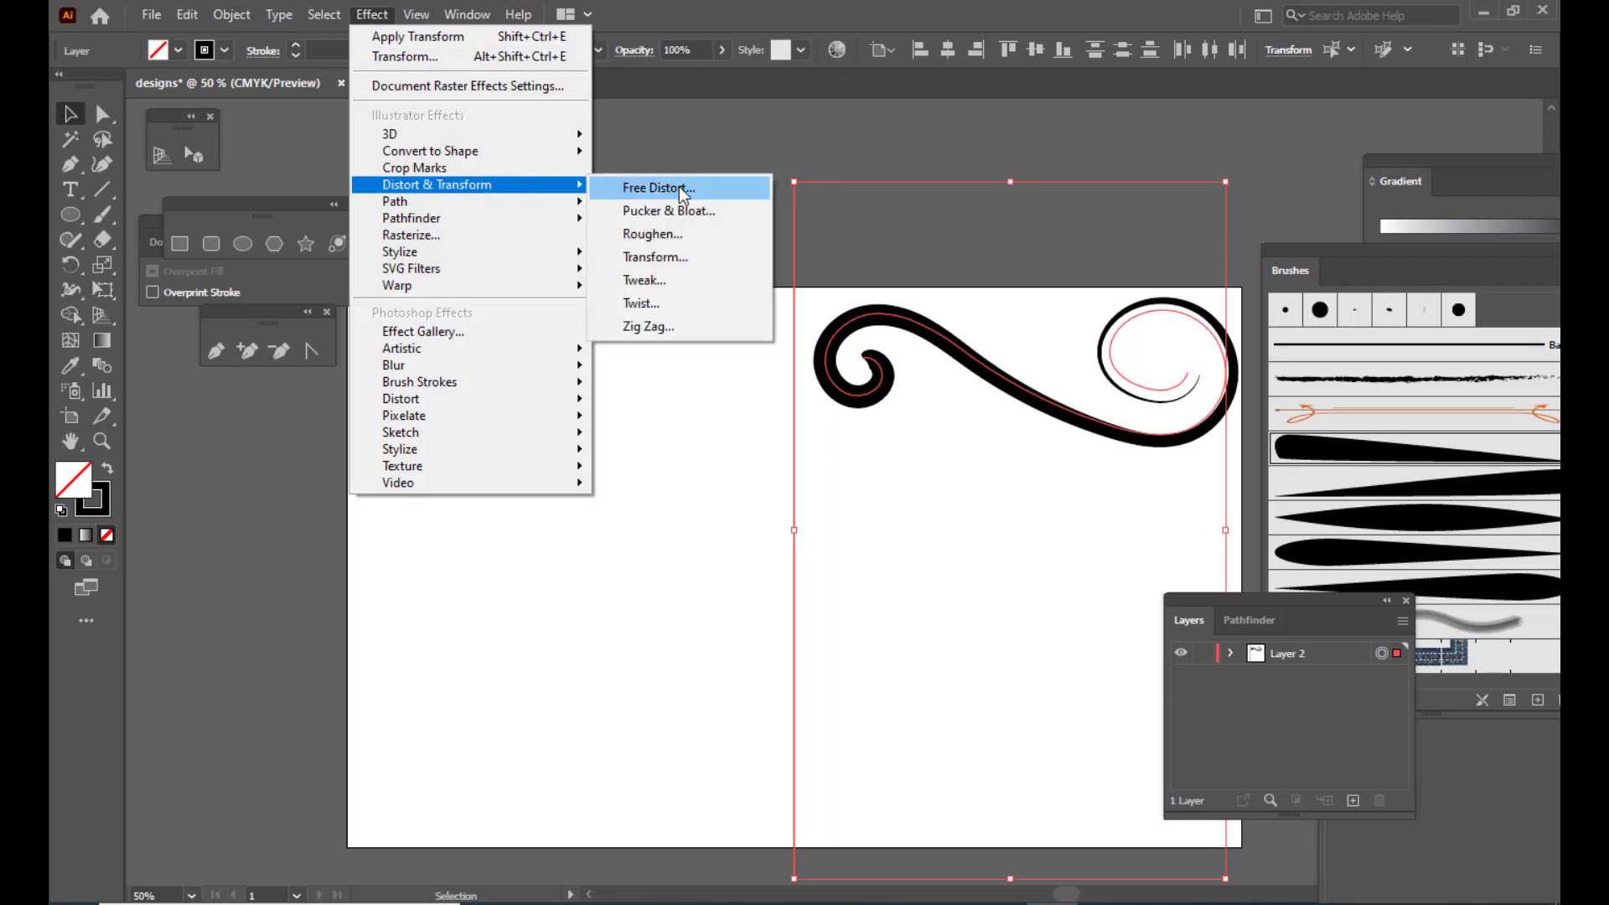
{"action": "left_click", "coordinate": [676, 266]}
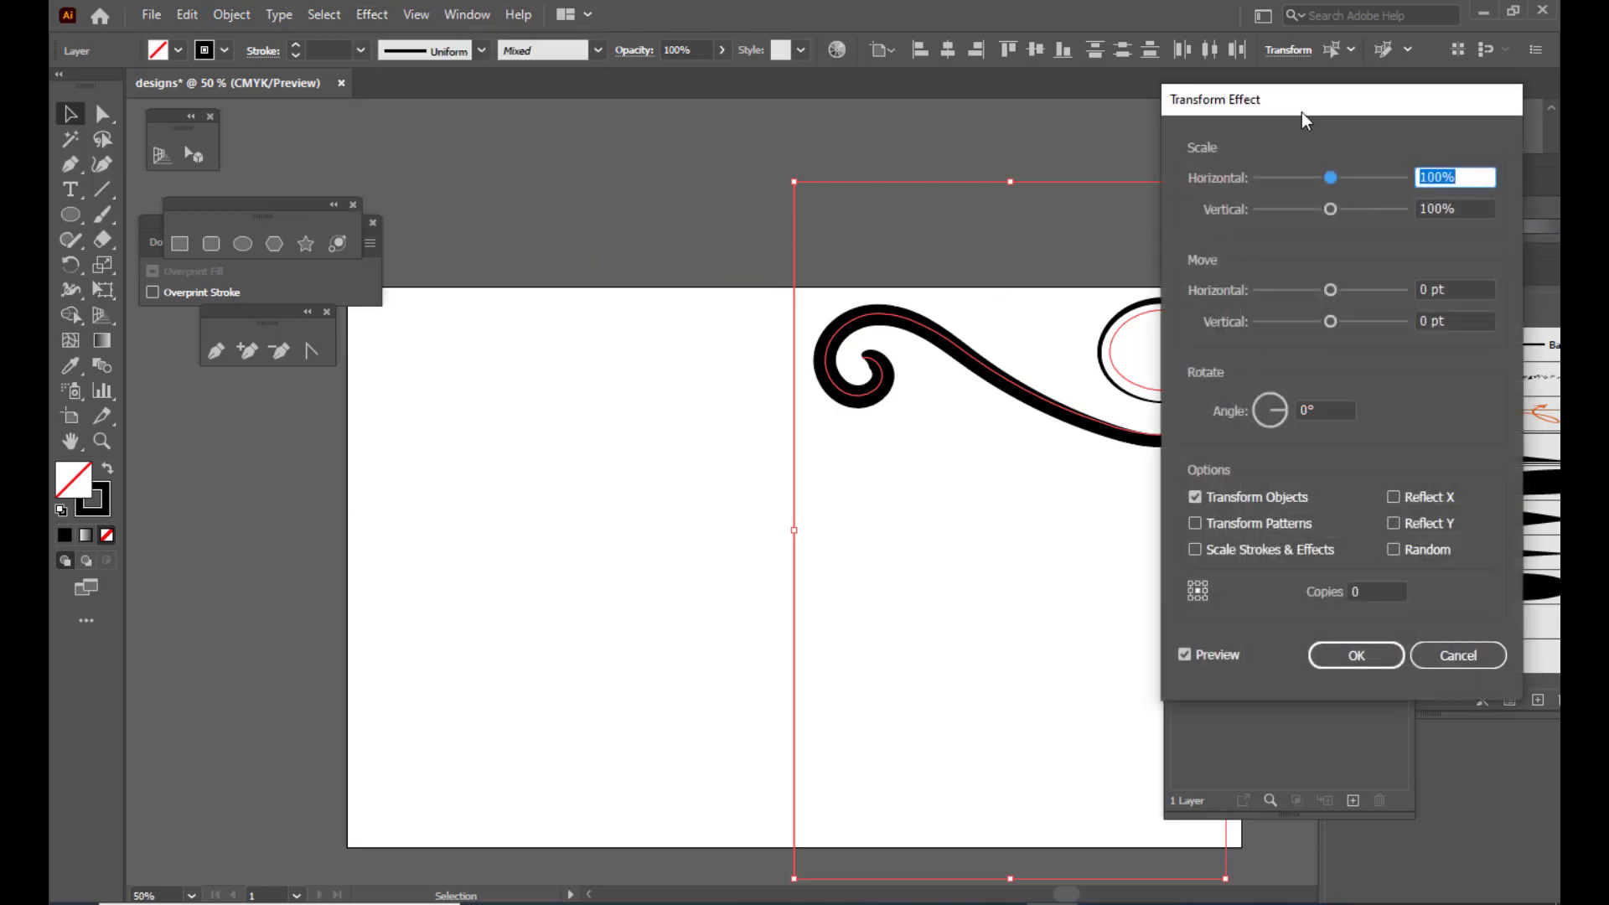
{"action": "left_click_drag", "start_coordinate": [1300, 118], "coordinate": [645, 129]}
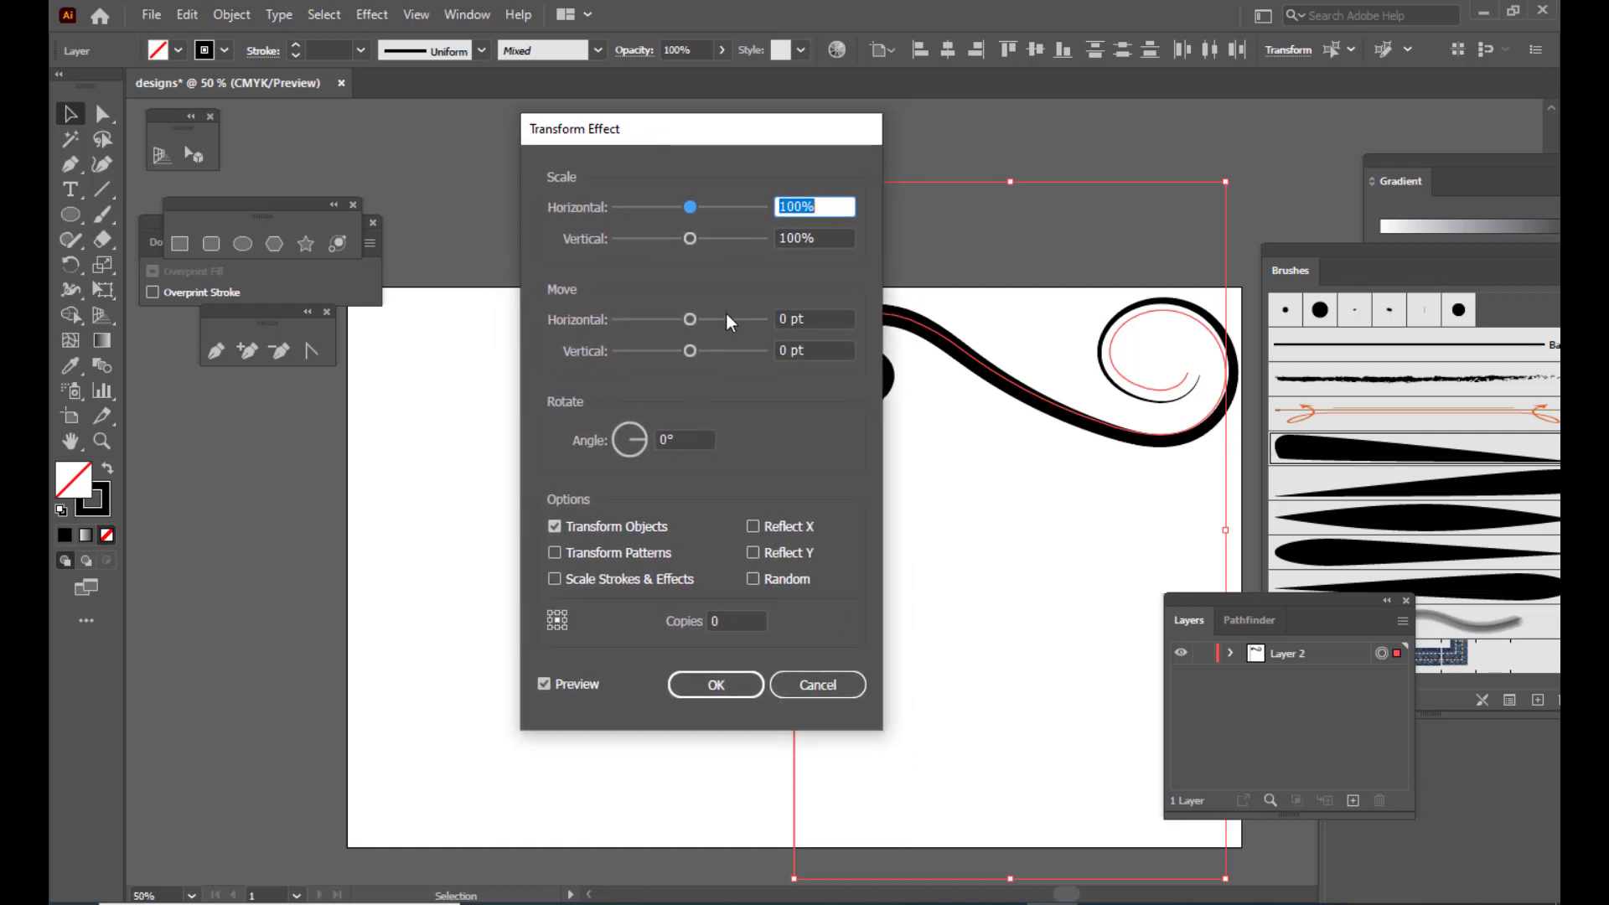
{"action": "mouse_move", "coordinate": [748, 127]}
{"action": "left_mouse_down"}
{"action": "mouse_move", "coordinate": [1202, 103]}
{"action": "mouse_move", "coordinate": [650, 86]}
{"action": "left_mouse_up"}
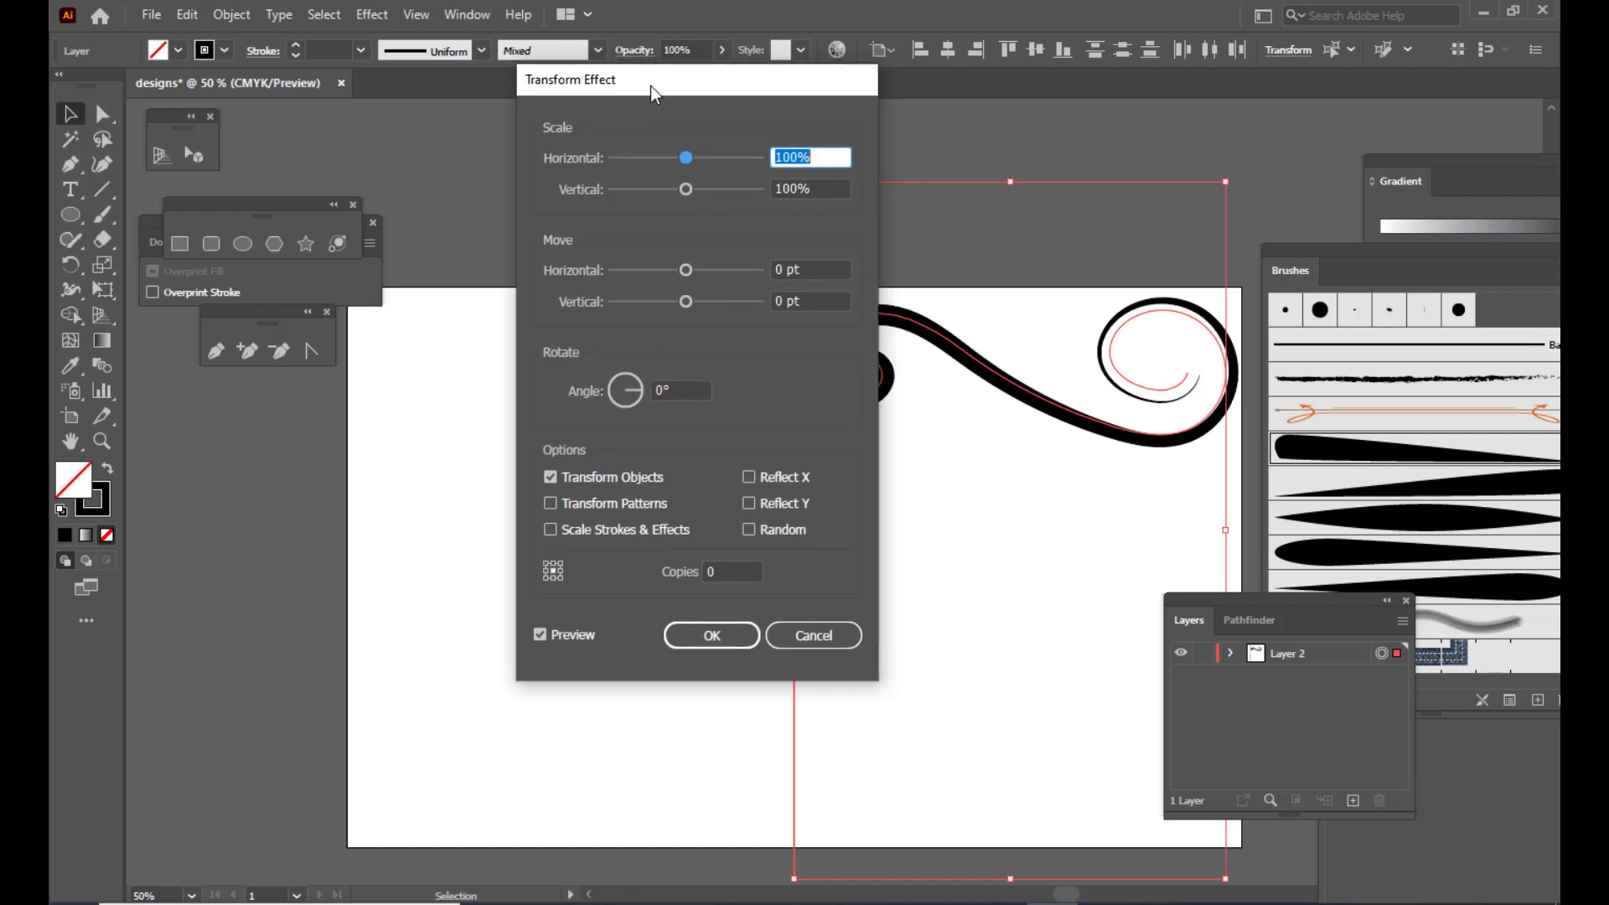
{"action": "left_click", "coordinate": [728, 571]}
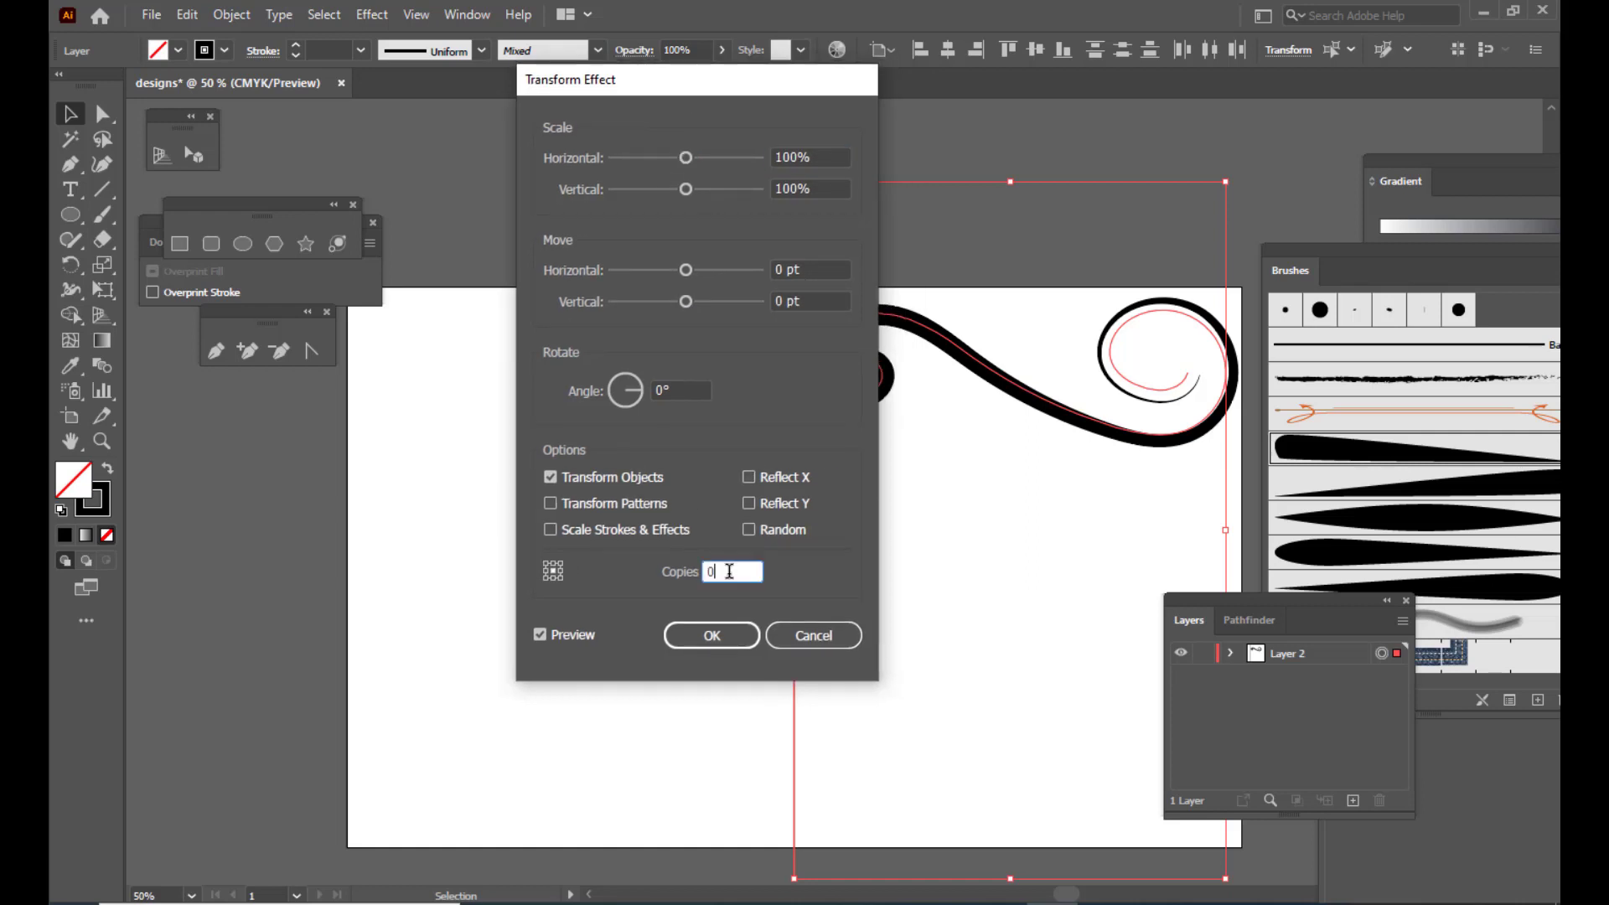
{"action": "left_click_drag", "start_coordinate": [729, 572], "coordinate": [686, 570]}
{"action": "left_click_drag", "start_coordinate": [685, 83], "coordinate": [1227, 74]}
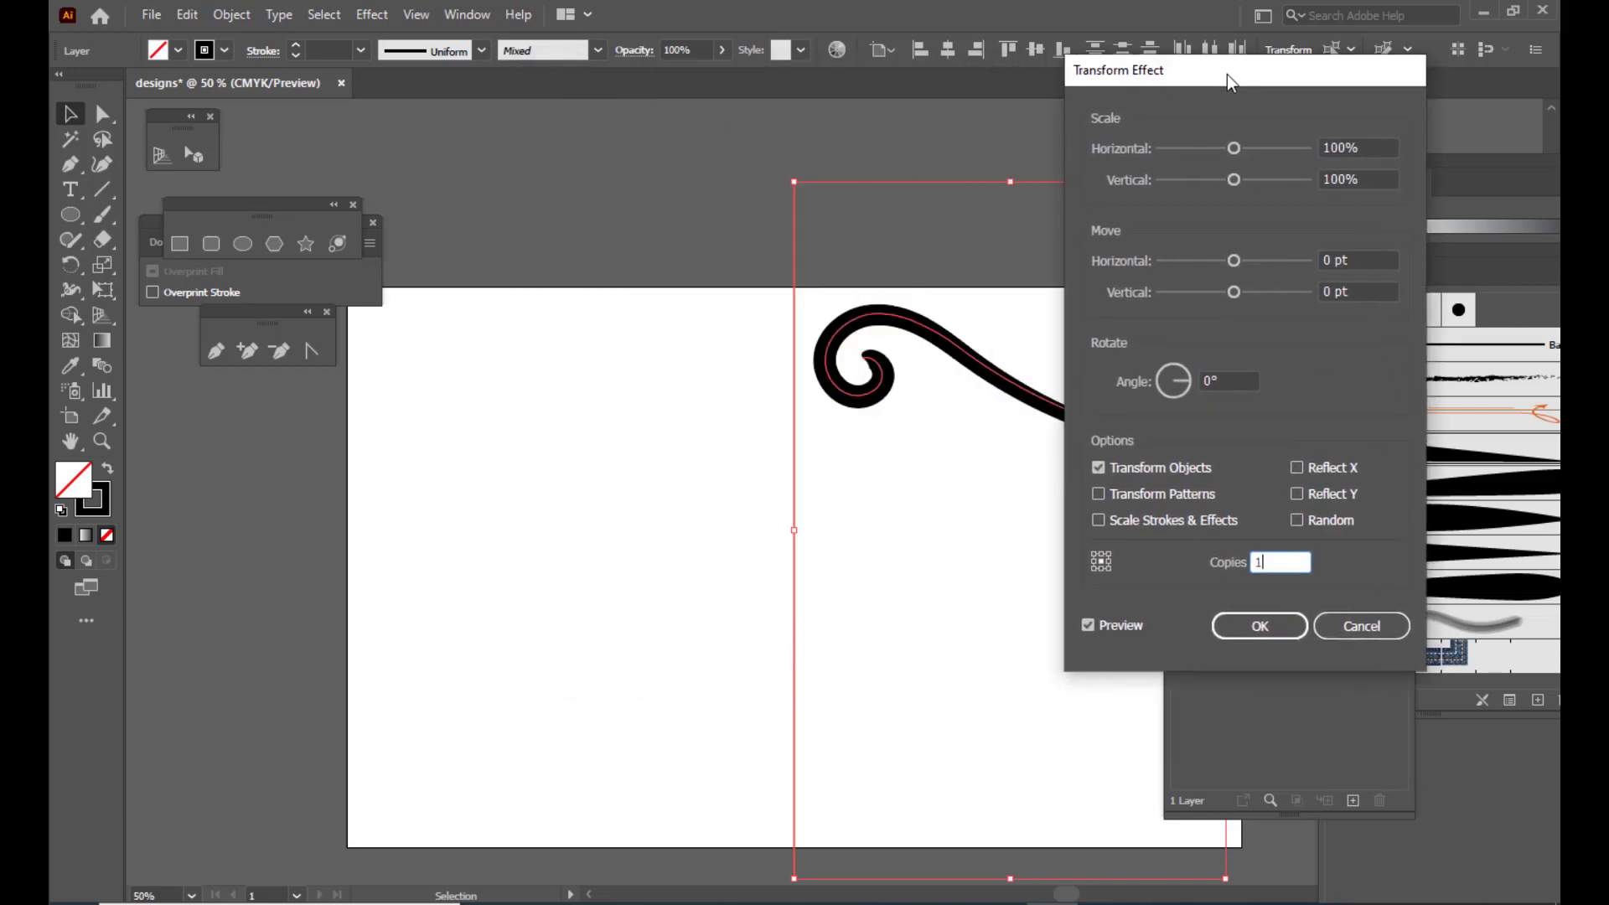
{"action": "left_click", "coordinate": [1298, 468]}
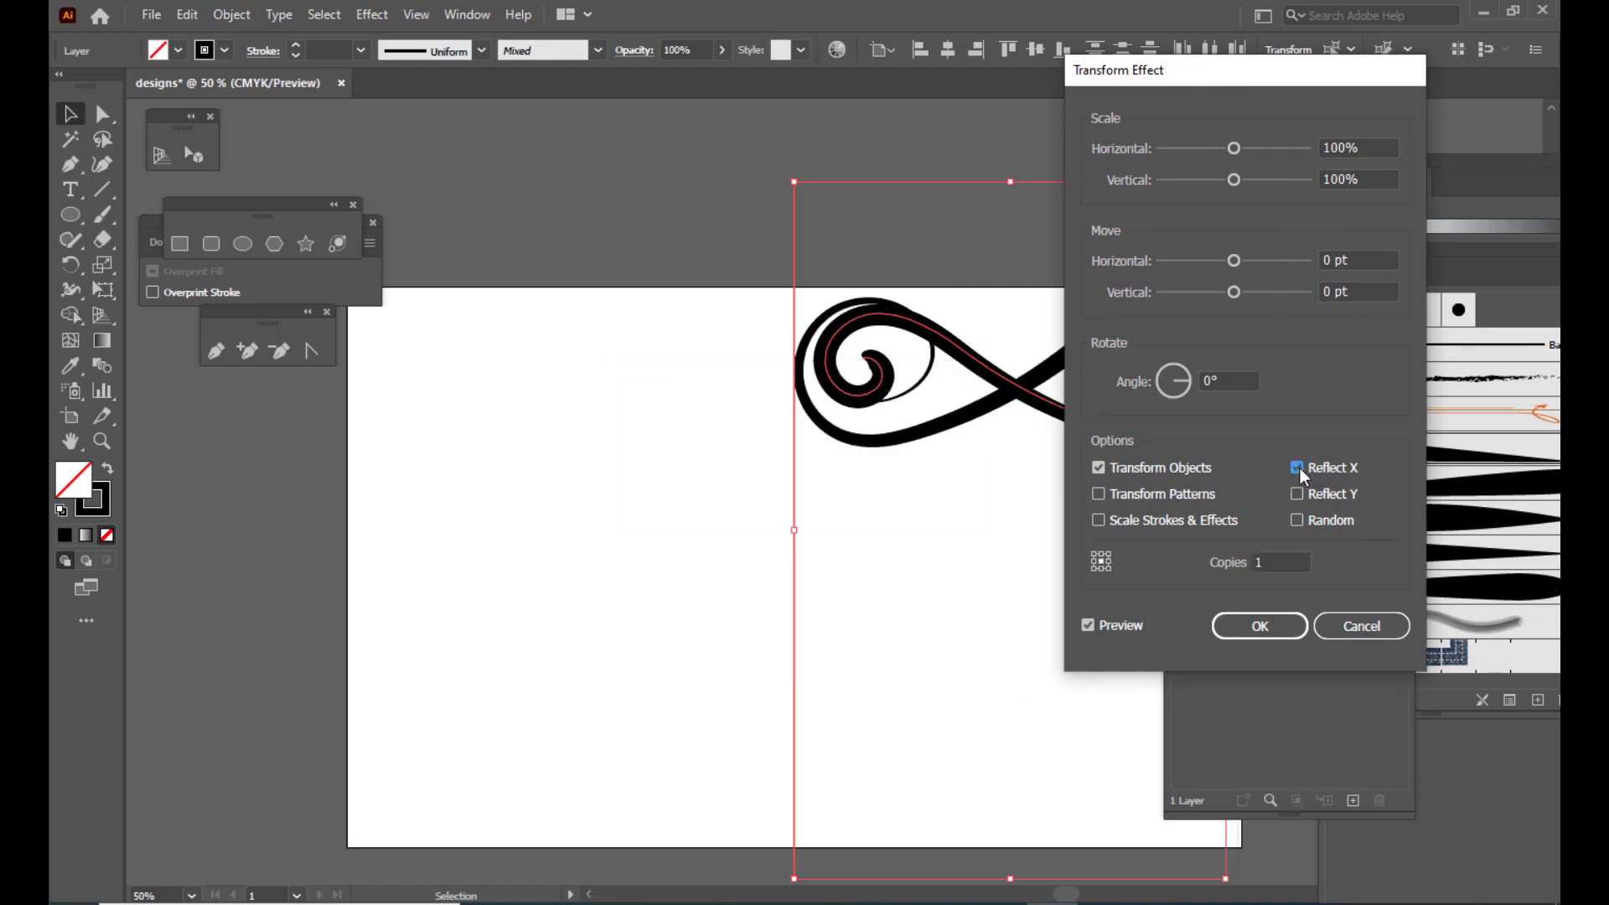
Set the mirrored copy's transform reference point to the middle of the left edge and apply the Transform effect to the layer
{"action": "left_click_drag", "start_coordinate": [1181, 69], "coordinate": [1338, 67]}
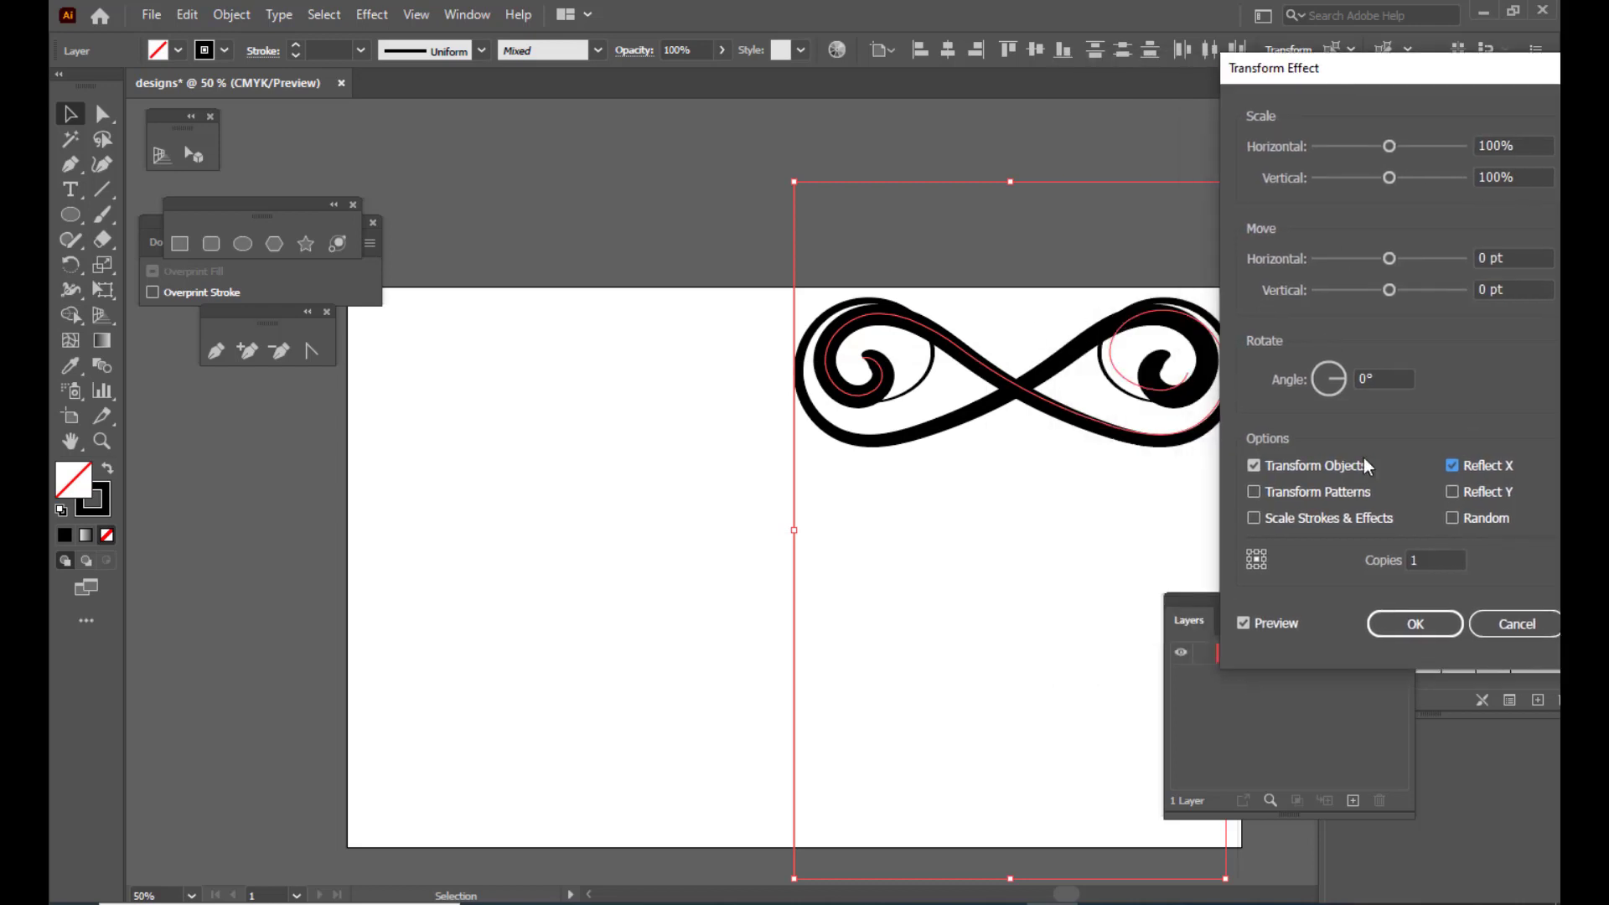
{"action": "left_click_drag", "start_coordinate": [1320, 72], "coordinate": [1290, 73]}
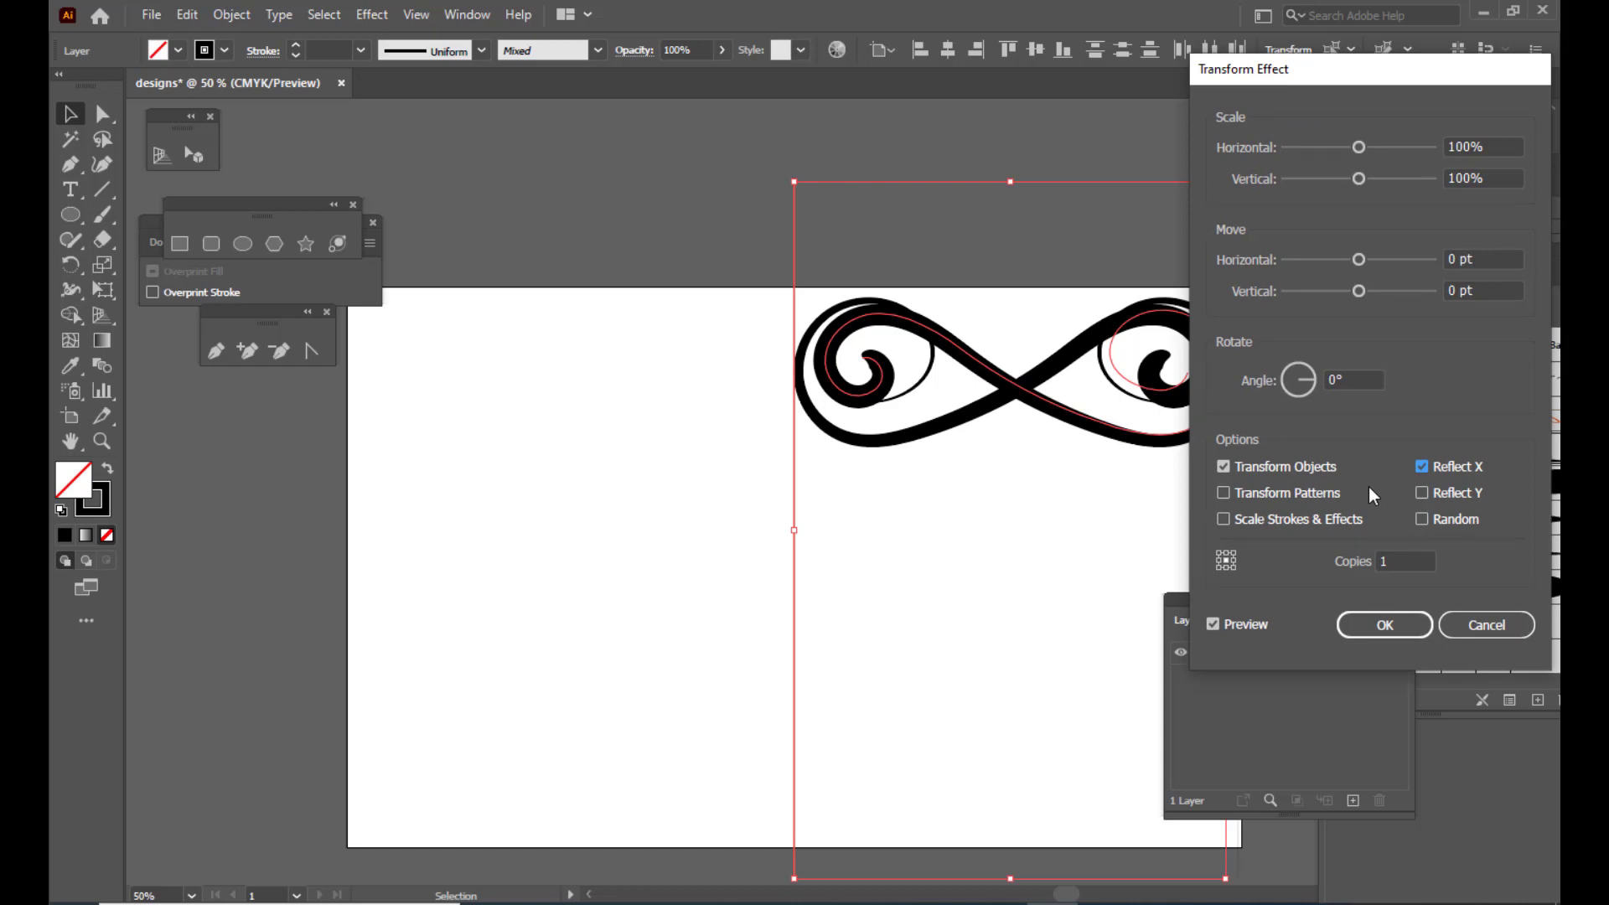
{"action": "left_click", "coordinate": [1219, 561]}
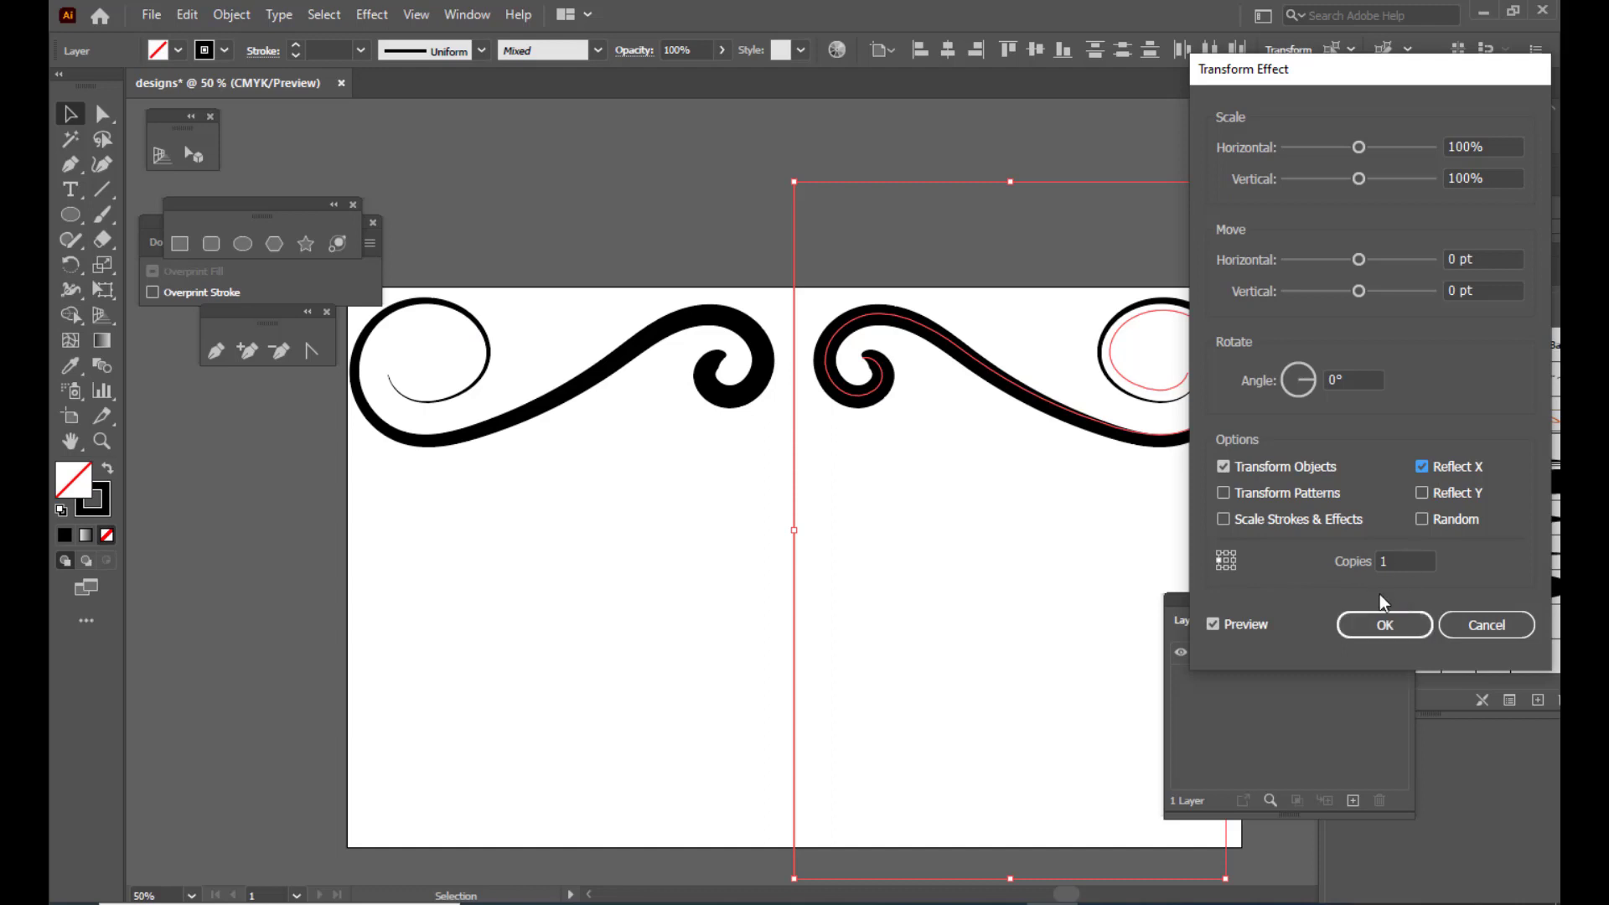
{"action": "left_click", "coordinate": [1384, 628]}
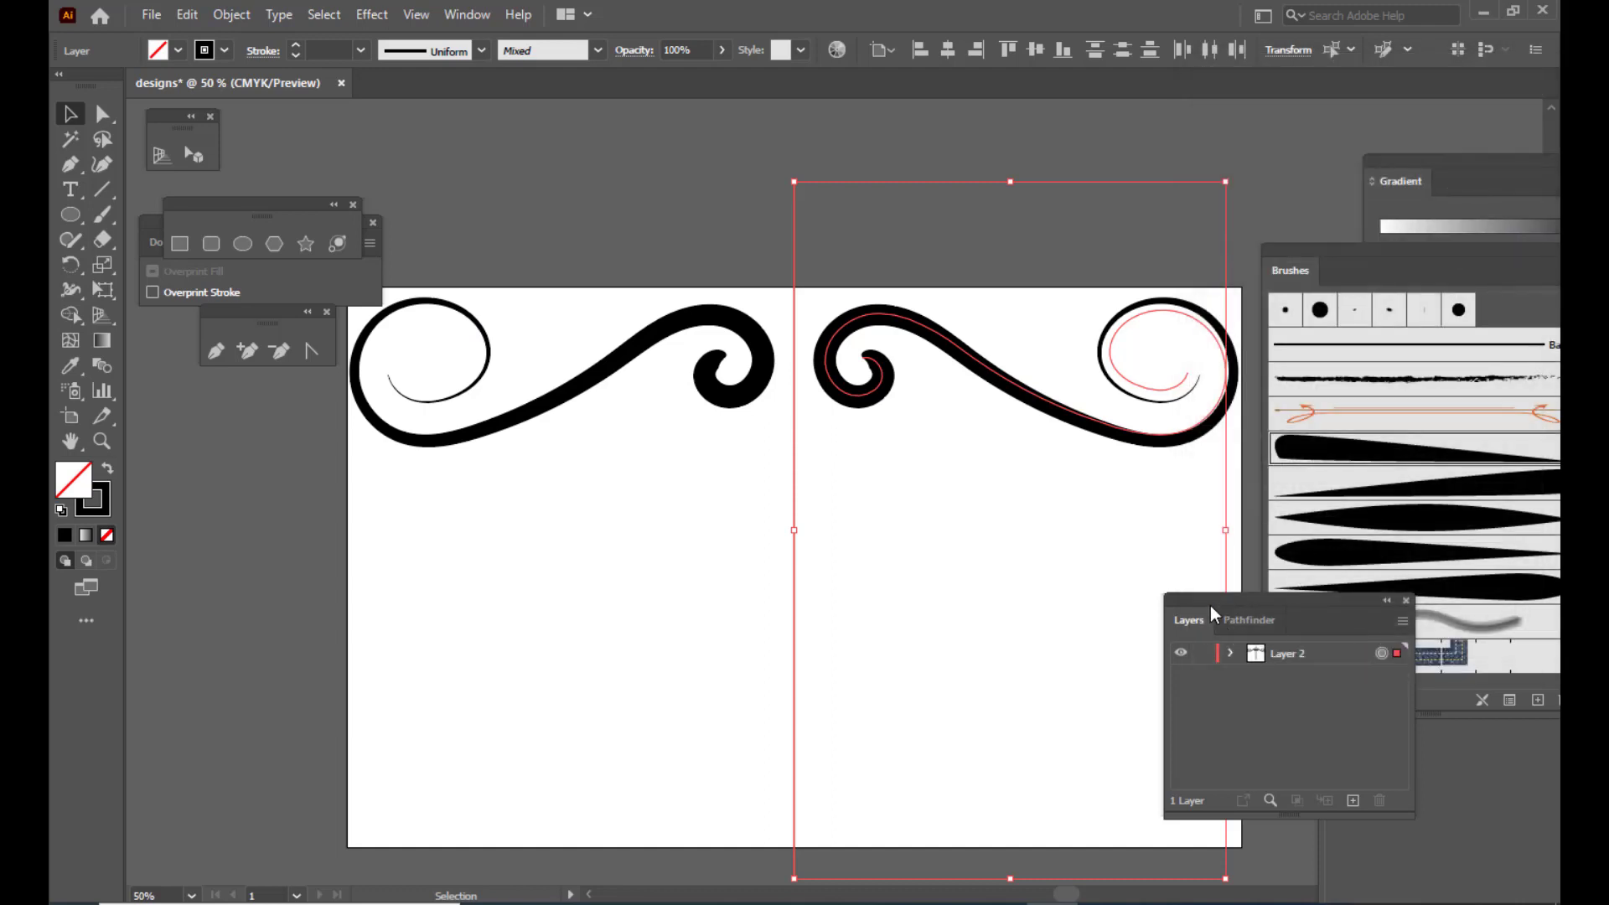
Paint a thick tapered stroke with the Paintbrush, descending from the inner part of the right-hand scroll and curling outward into a large loop
{"action": "left_click_drag", "start_coordinate": [1215, 600], "coordinate": [1282, 607]}
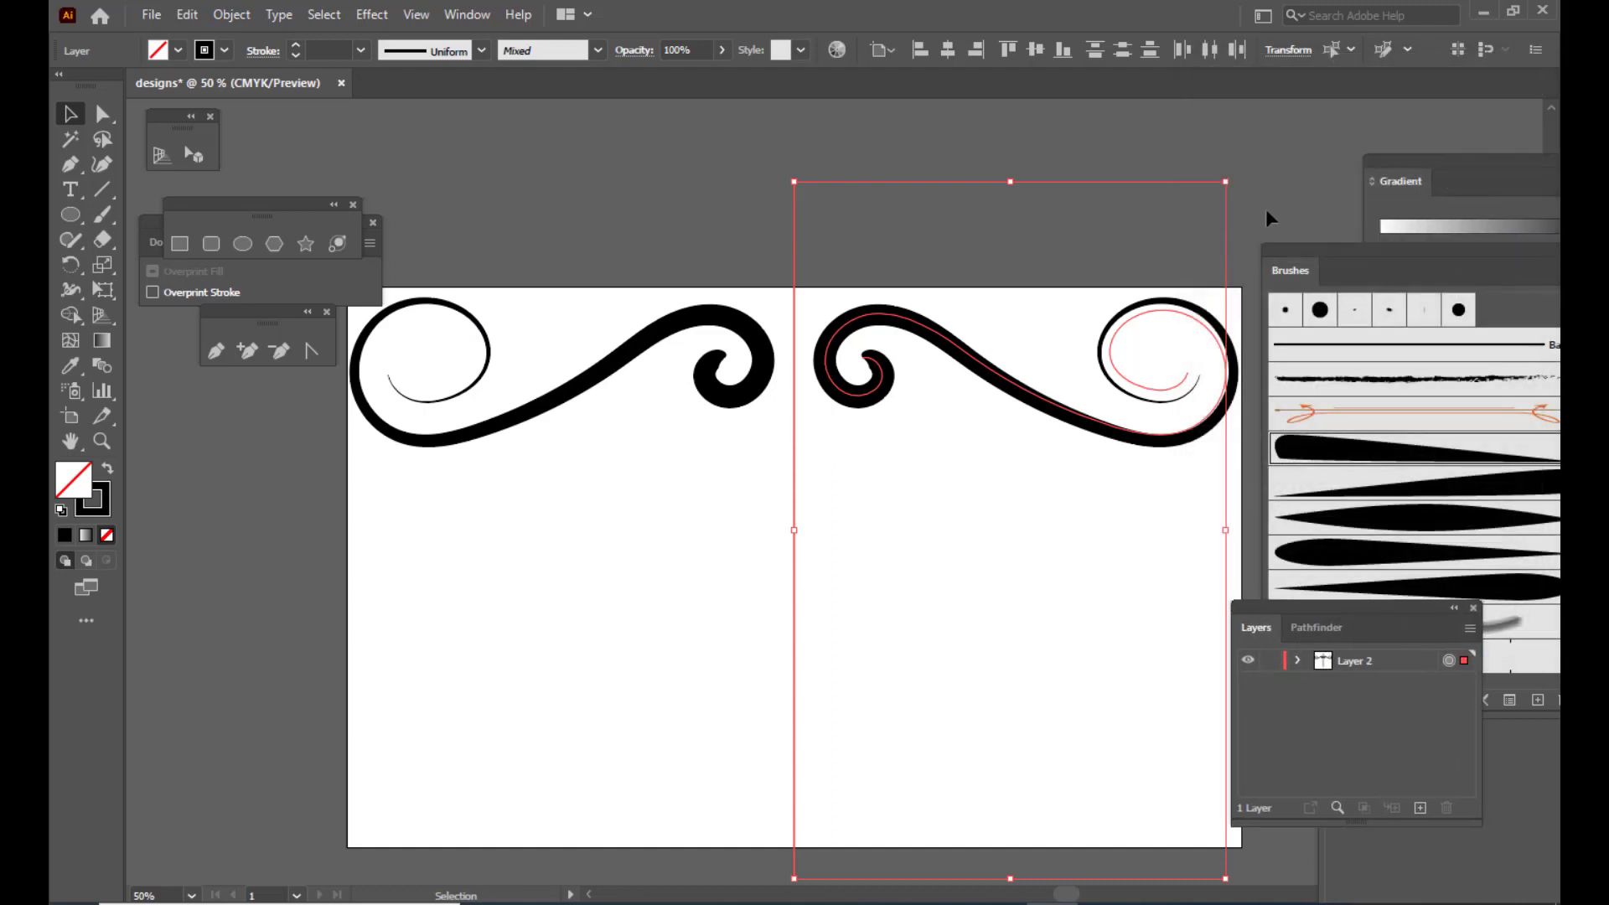
{"action": "left_click_drag", "start_coordinate": [1287, 251], "coordinate": [1283, 253]}
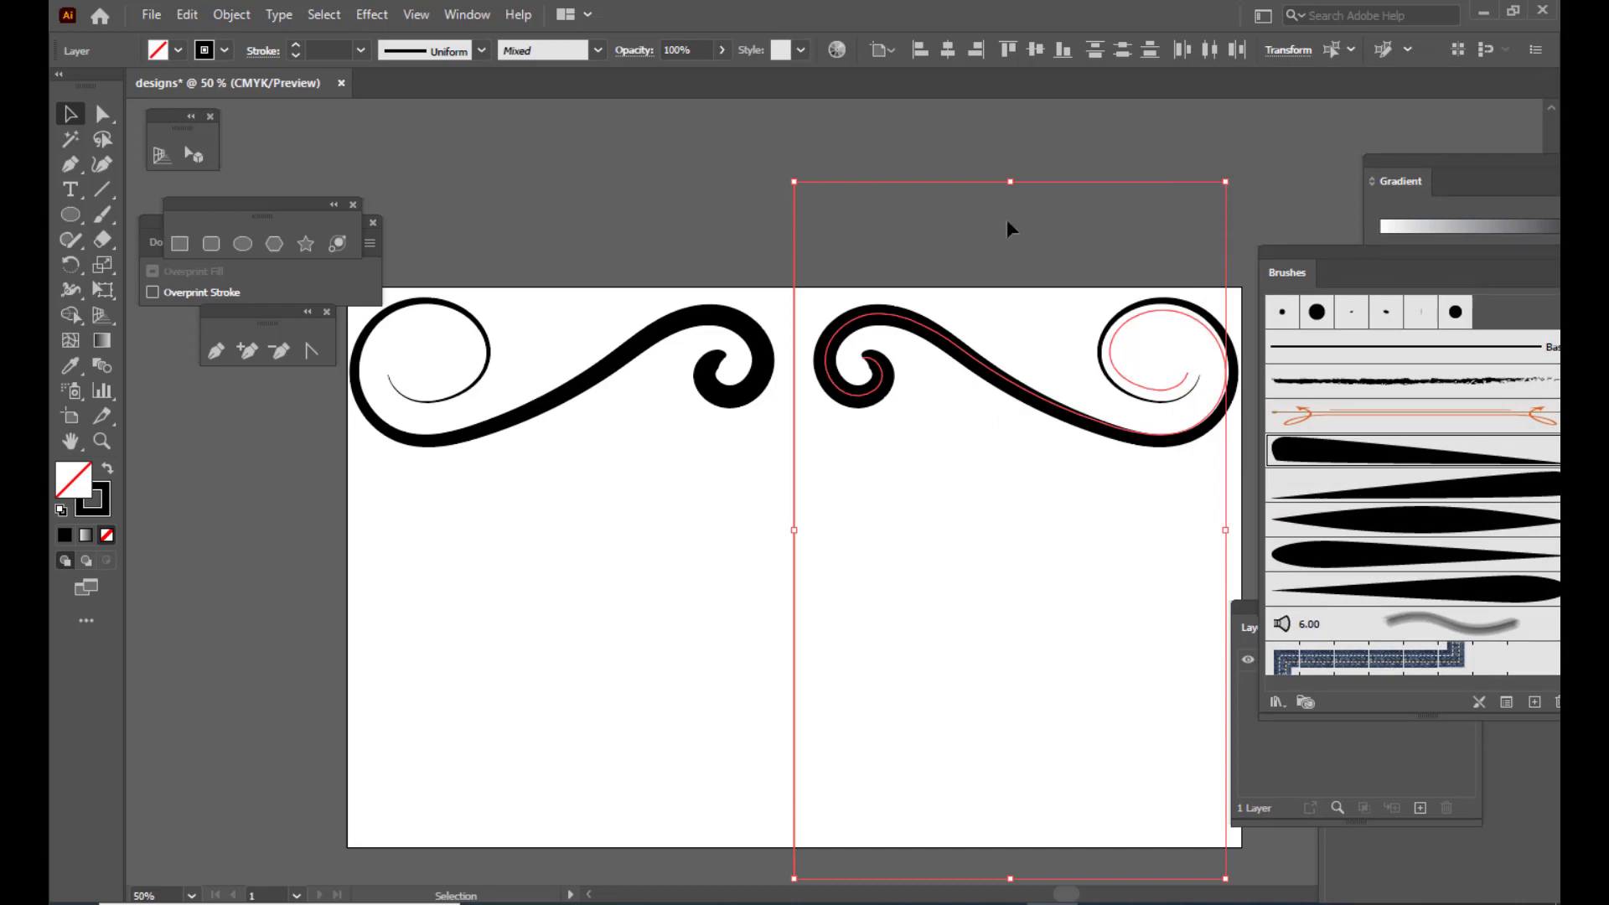
{"action": "left_click", "coordinate": [103, 215]}
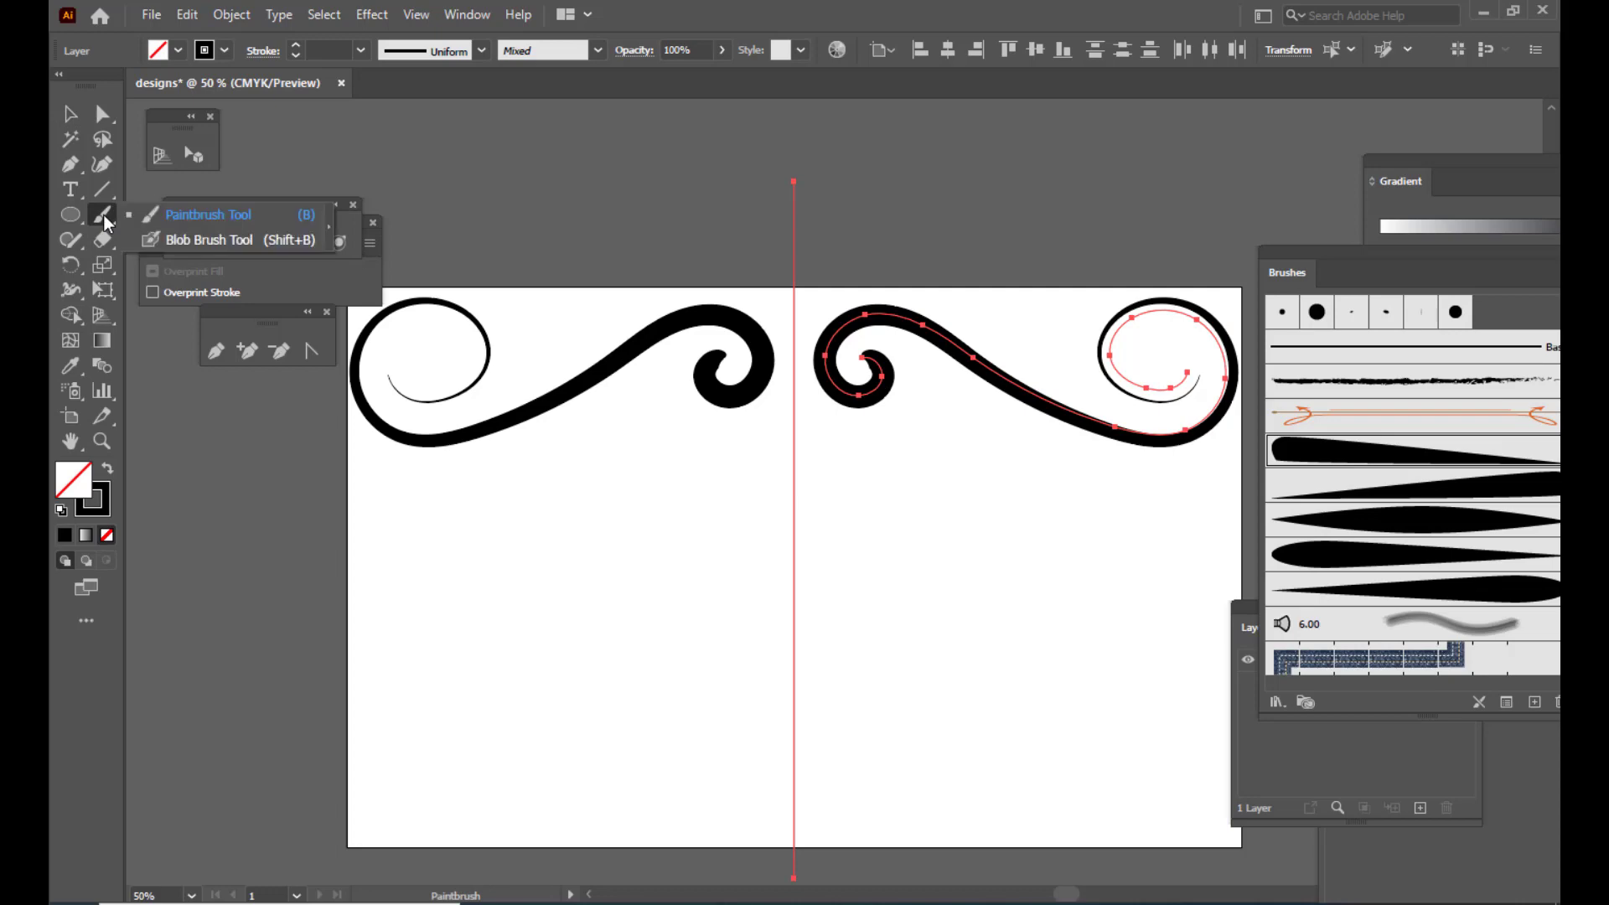
{"action": "left_click", "coordinate": [161, 214]}
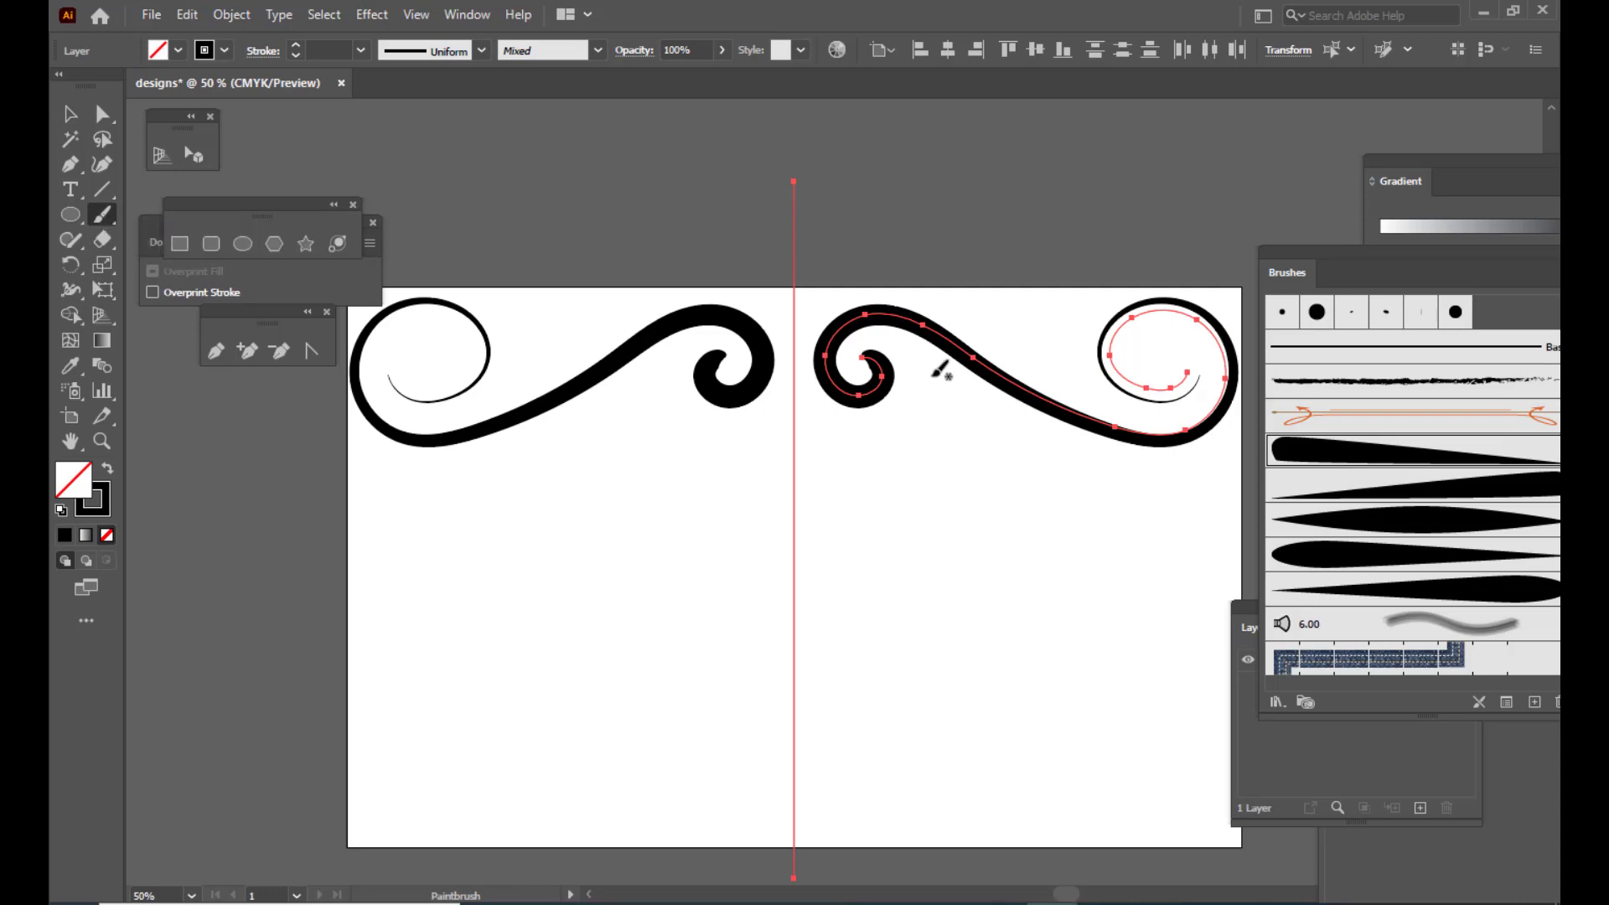
{"action": "mouse_move", "coordinate": [906, 358]}
{"action": "left_mouse_down"}
{"action": "mouse_move", "coordinate": [936, 376]}
{"action": "mouse_move", "coordinate": [951, 494]}
{"action": "mouse_move", "coordinate": [1004, 555]}
{"action": "mouse_move", "coordinate": [1055, 546]}
{"action": "mouse_move", "coordinate": [1066, 491]}
{"action": "mouse_move", "coordinate": [1010, 488]}
{"action": "left_mouse_up"}
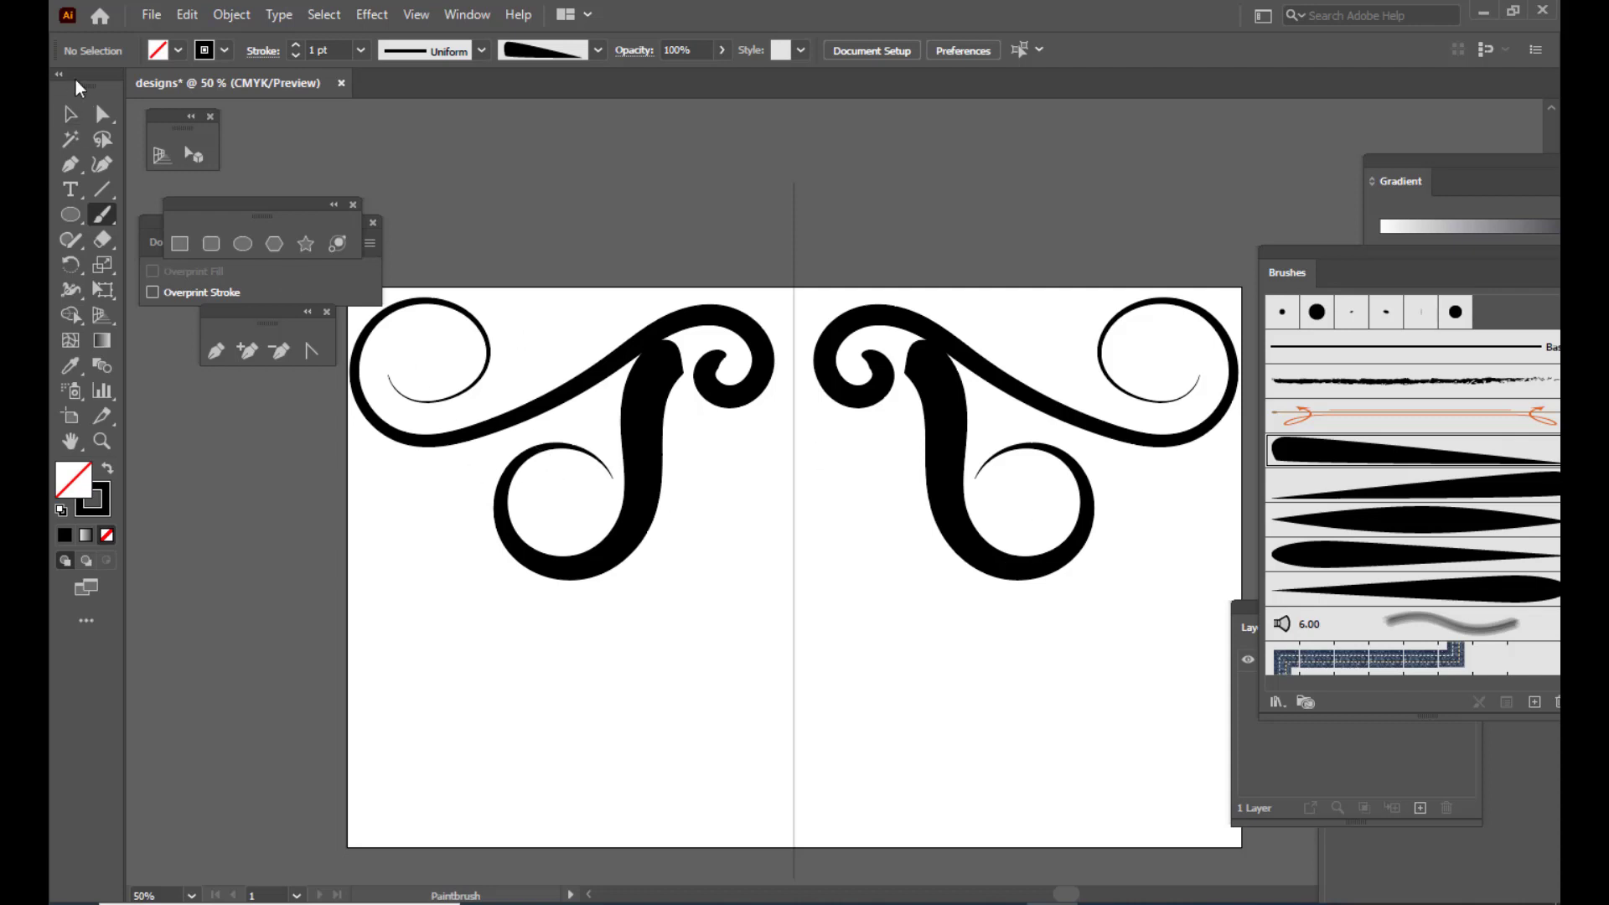
Set the stroke weight of the descending looped curl to 0.5 pt
{"action": "left_click", "coordinate": [71, 113]}
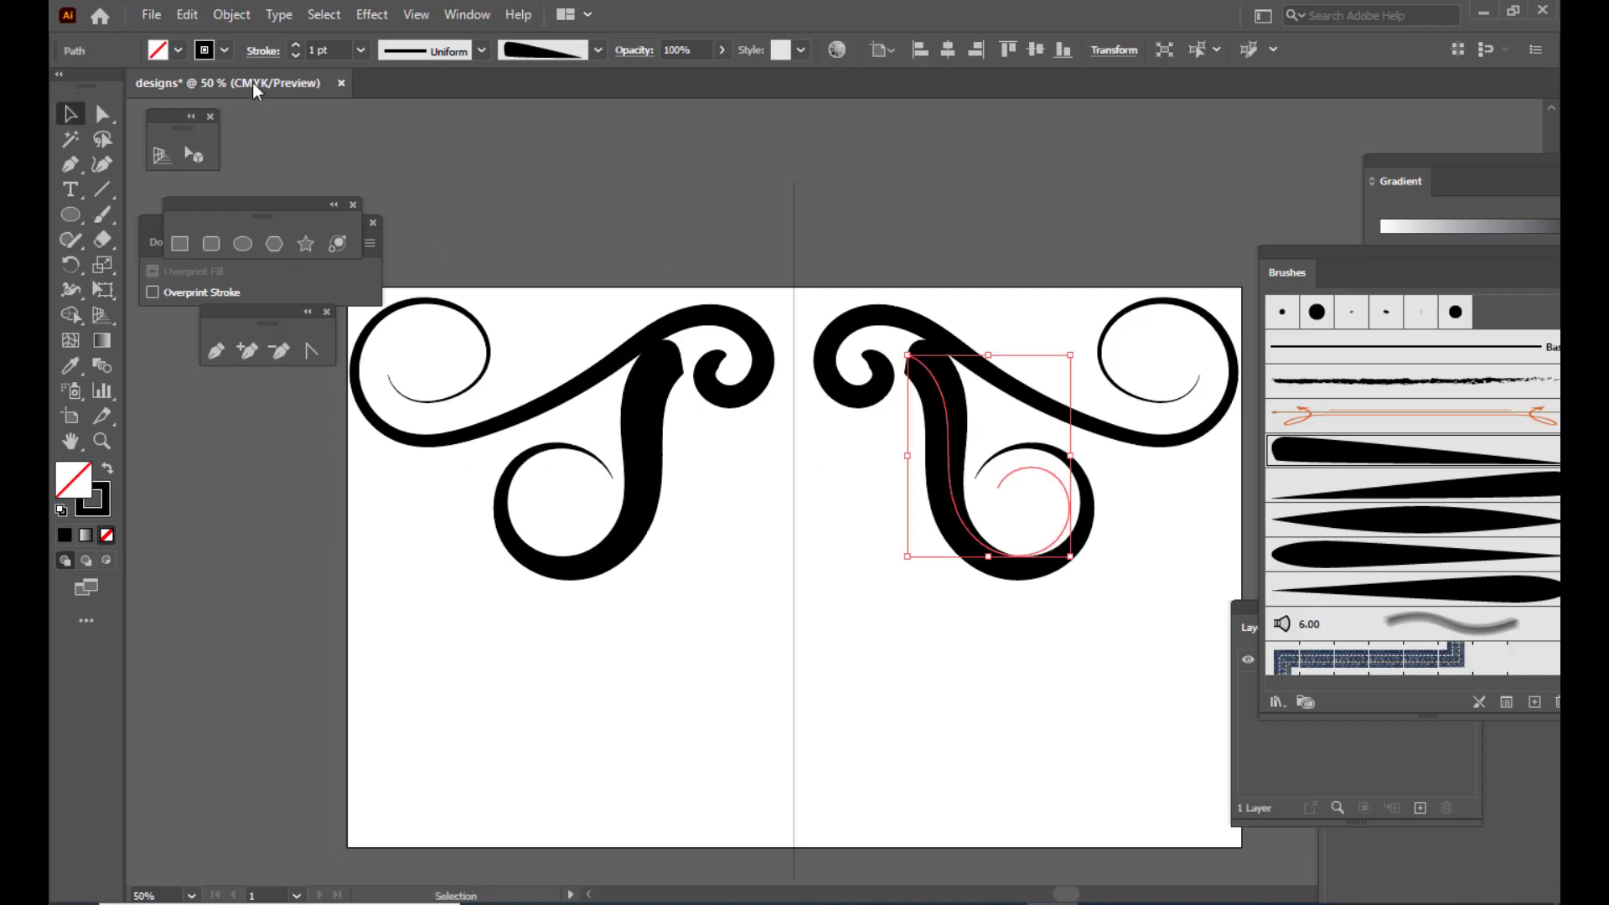
{"action": "left_click", "coordinate": [361, 50]}
{"action": "left_click", "coordinate": [391, 94]}
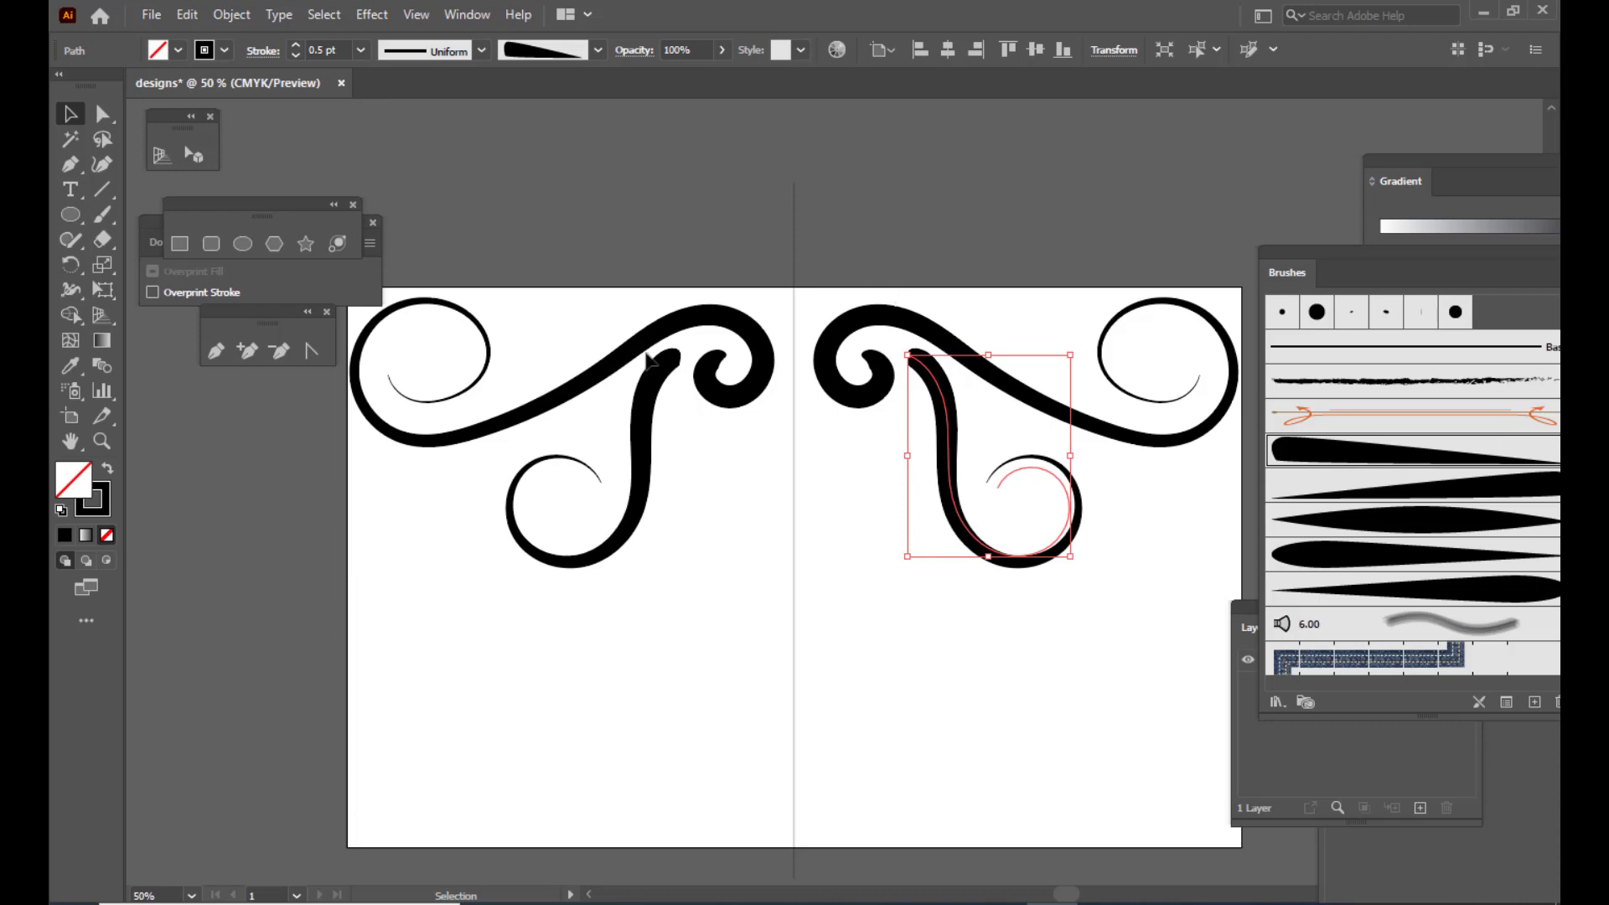
{"action": "key", "text": "b"}
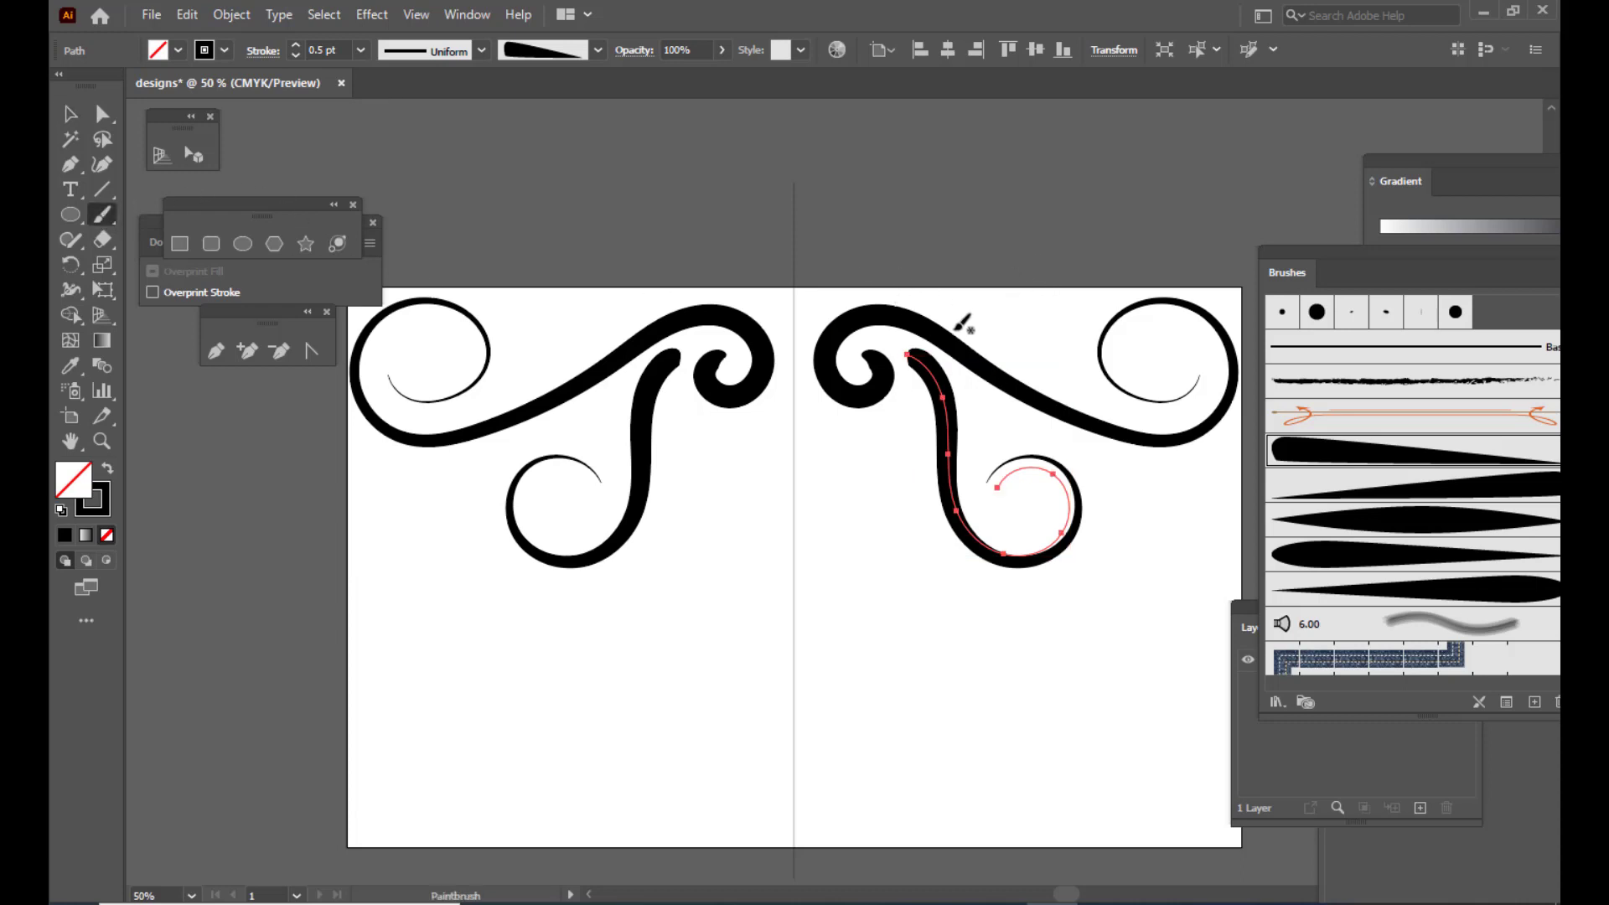
{"action": "mouse_move", "coordinate": [954, 331]}
{"action": "left_mouse_down"}
{"action": "mouse_move", "coordinate": [1012, 342]}
{"action": "mouse_move", "coordinate": [1071, 325]}
{"action": "mouse_move", "coordinate": [1041, 320]}
{"action": "left_mouse_up"}
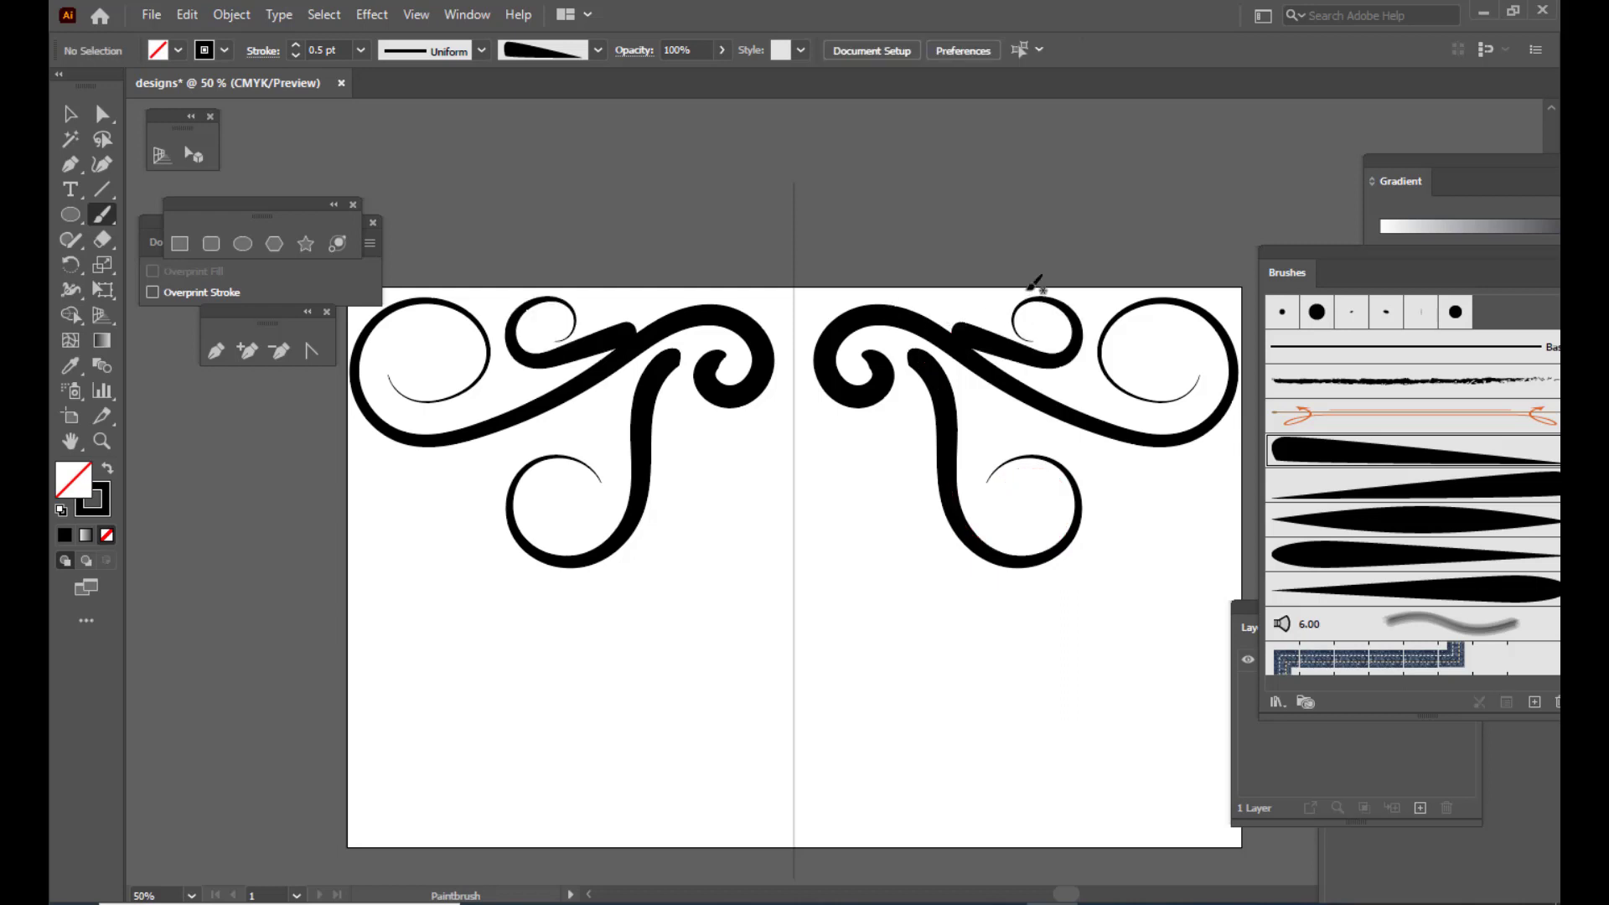
{"action": "key", "text": "v"}
{"action": "left_click", "coordinate": [1001, 490]}
{"action": "key", "text": "b"}
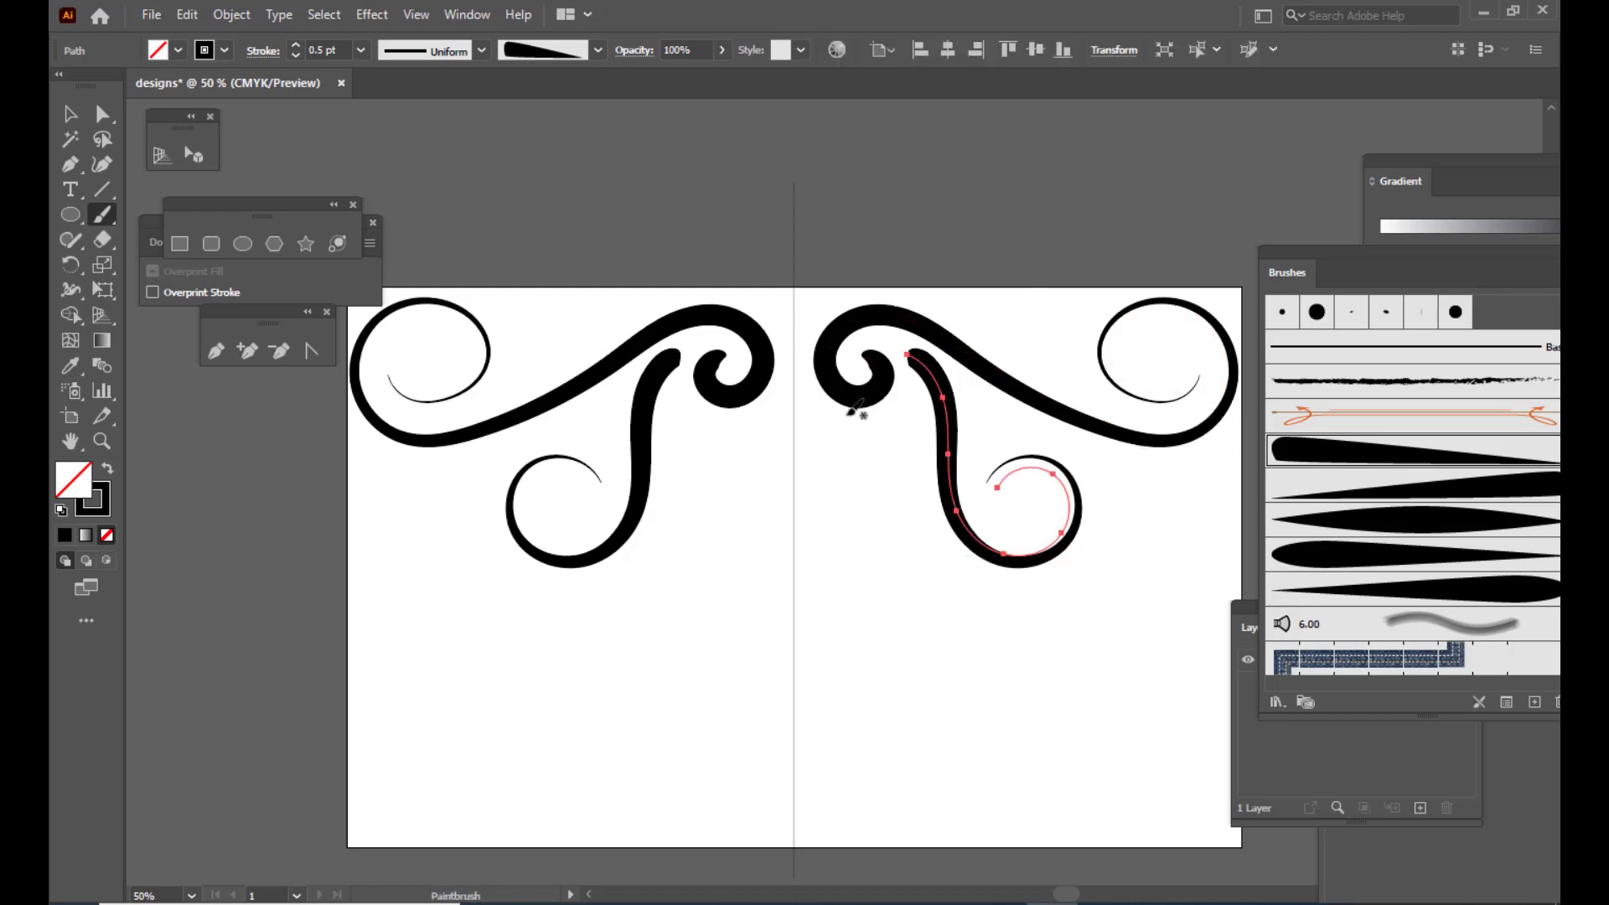
{"action": "mouse_move", "coordinate": [846, 414]}
{"action": "left_mouse_down"}
{"action": "mouse_move", "coordinate": [868, 449]}
{"action": "mouse_move", "coordinate": [880, 557]}
{"action": "mouse_move", "coordinate": [930, 515]}
{"action": "mouse_move", "coordinate": [904, 513]}
{"action": "left_mouse_up"}
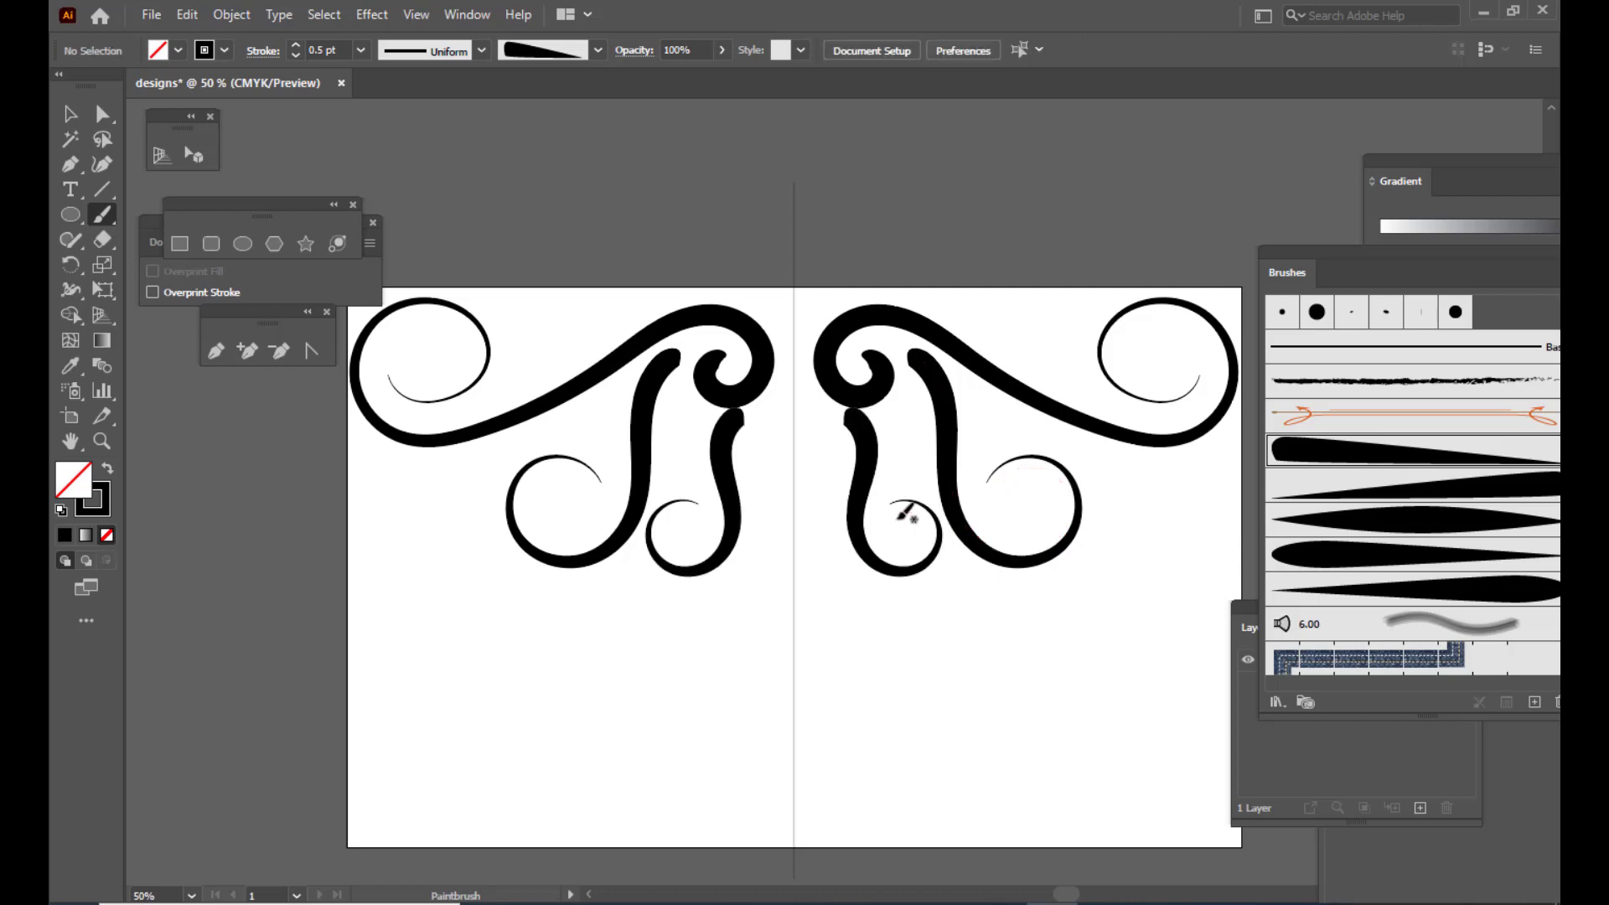
{"action": "key", "text": "v"}
{"action": "key", "text": "ctrl+z"}
Paint a small curl branching upward from the right-hand scroll's stem and set its stroke weight to 0.25 pt
{"action": "key", "text": "b"}
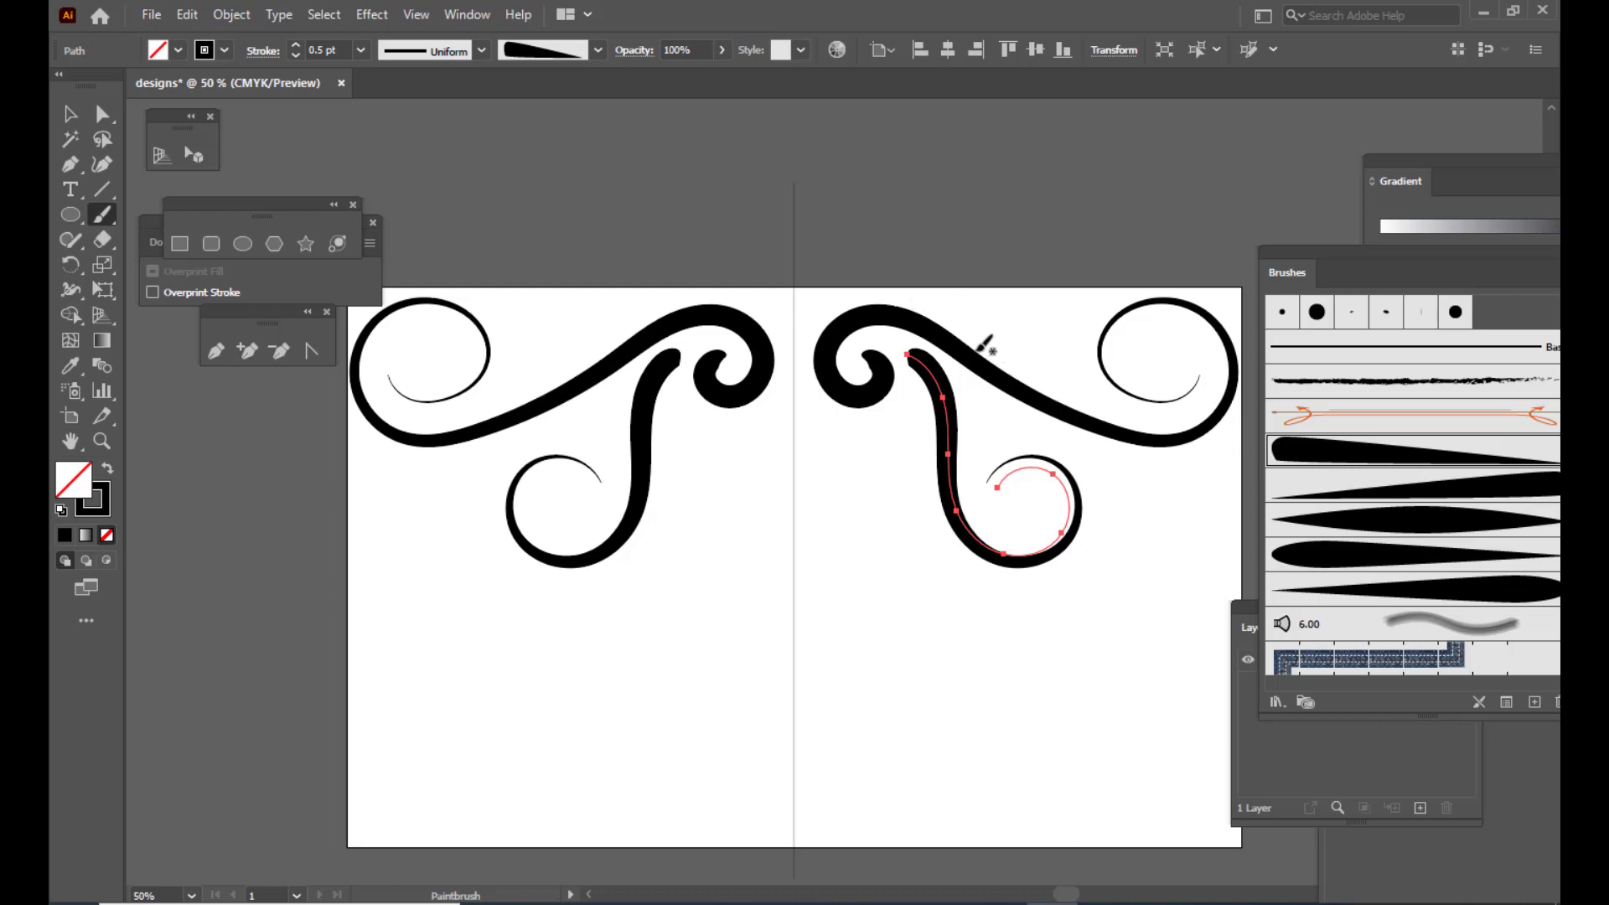
{"action": "mouse_move", "coordinate": [981, 349]}
{"action": "left_mouse_down"}
{"action": "mouse_move", "coordinate": [1040, 359]}
{"action": "mouse_move", "coordinate": [1076, 333]}
{"action": "mouse_move", "coordinate": [1040, 312]}
{"action": "mouse_move", "coordinate": [1032, 345]}
{"action": "mouse_move", "coordinate": [1049, 335]}
{"action": "left_mouse_up"}
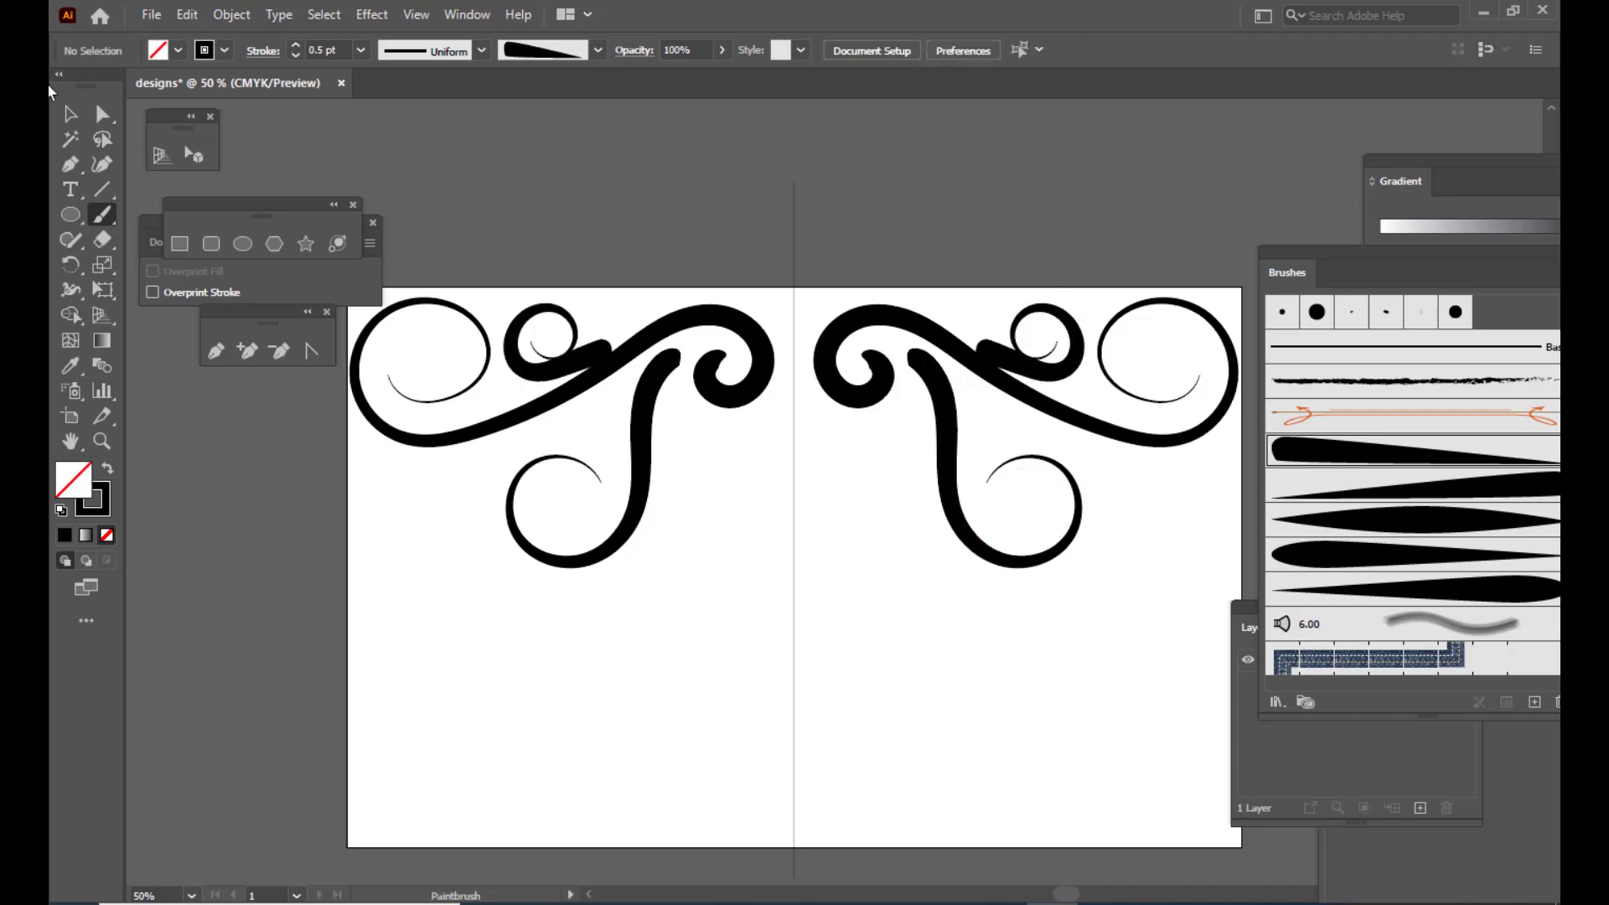
{"action": "key", "text": "v"}
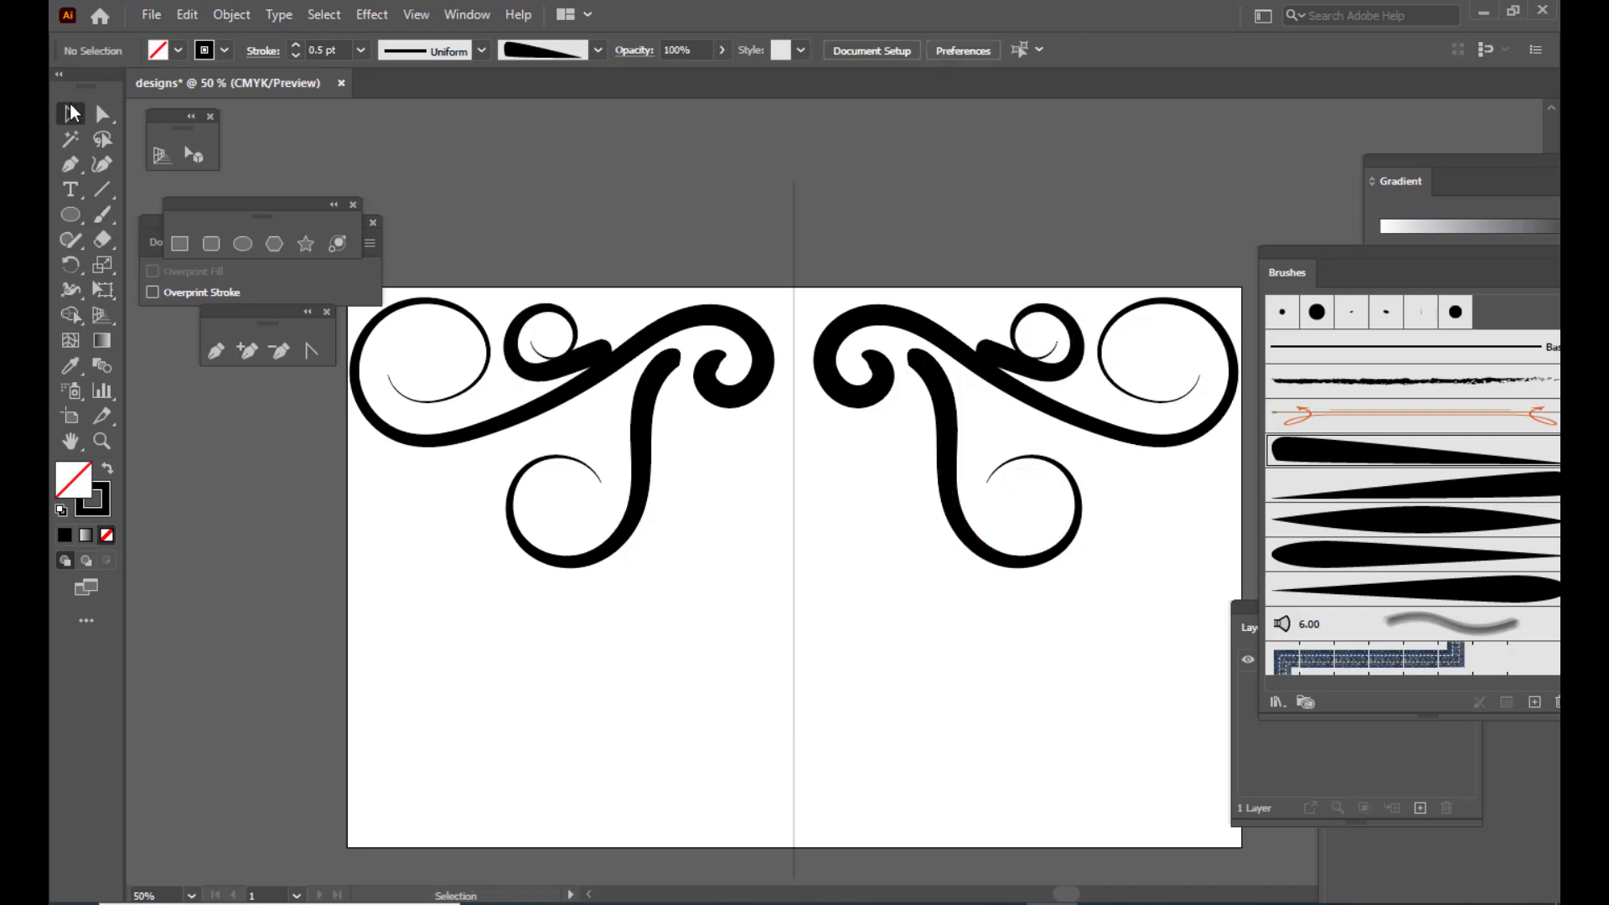
{"action": "left_click", "coordinate": [1054, 360]}
{"action": "left_click", "coordinate": [361, 52]}
{"action": "left_click", "coordinate": [399, 81]}
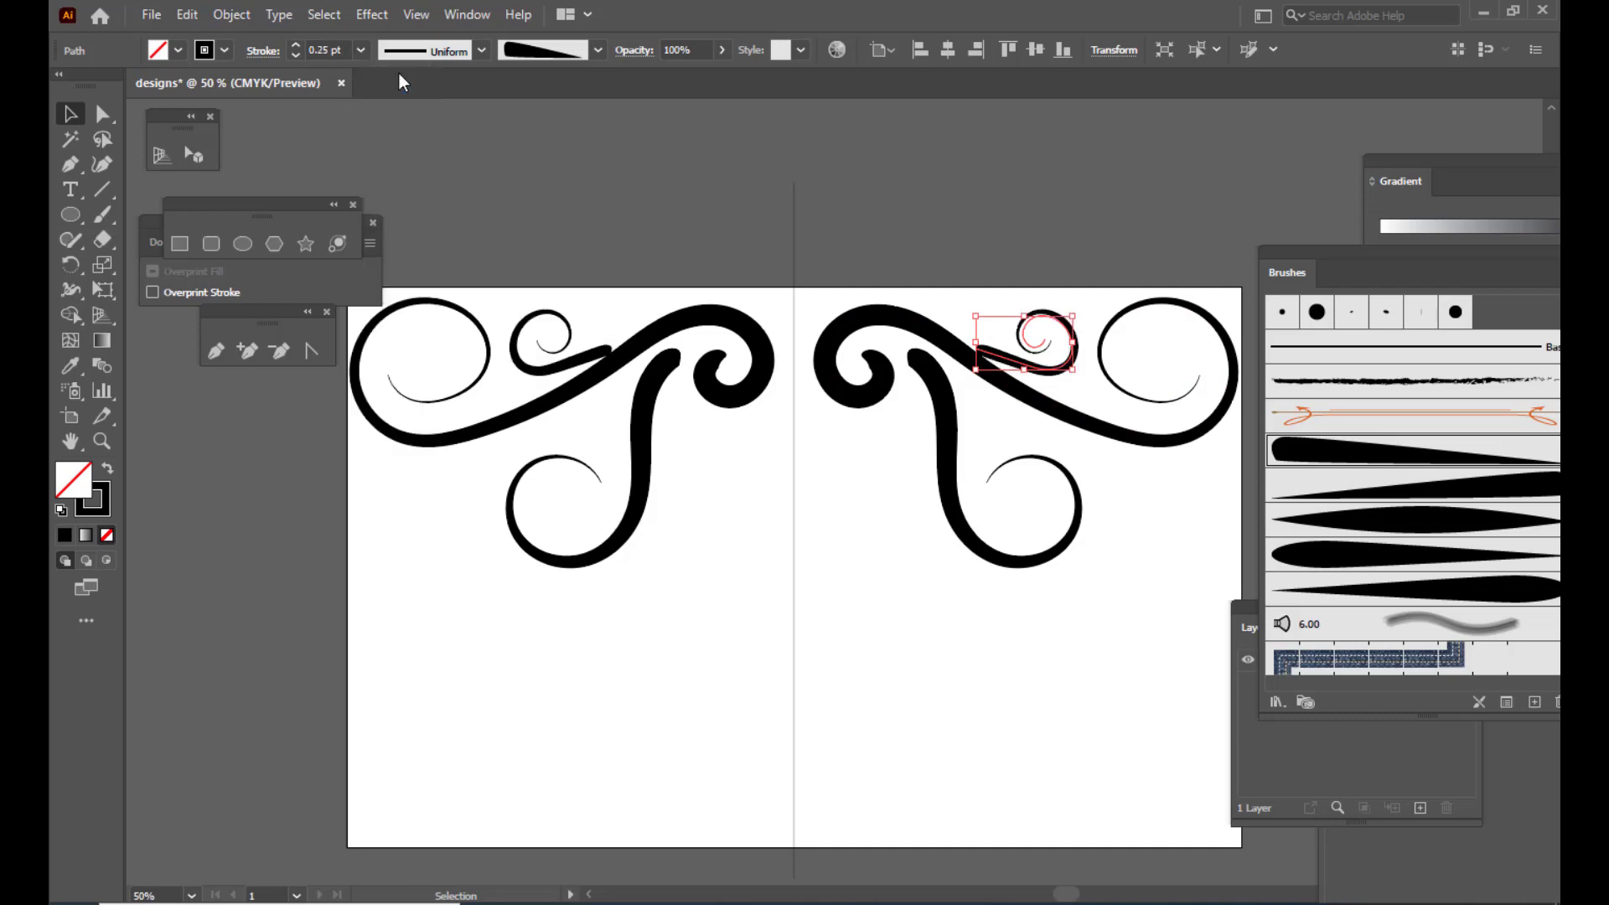
{"action": "left_click", "coordinate": [1043, 275]}
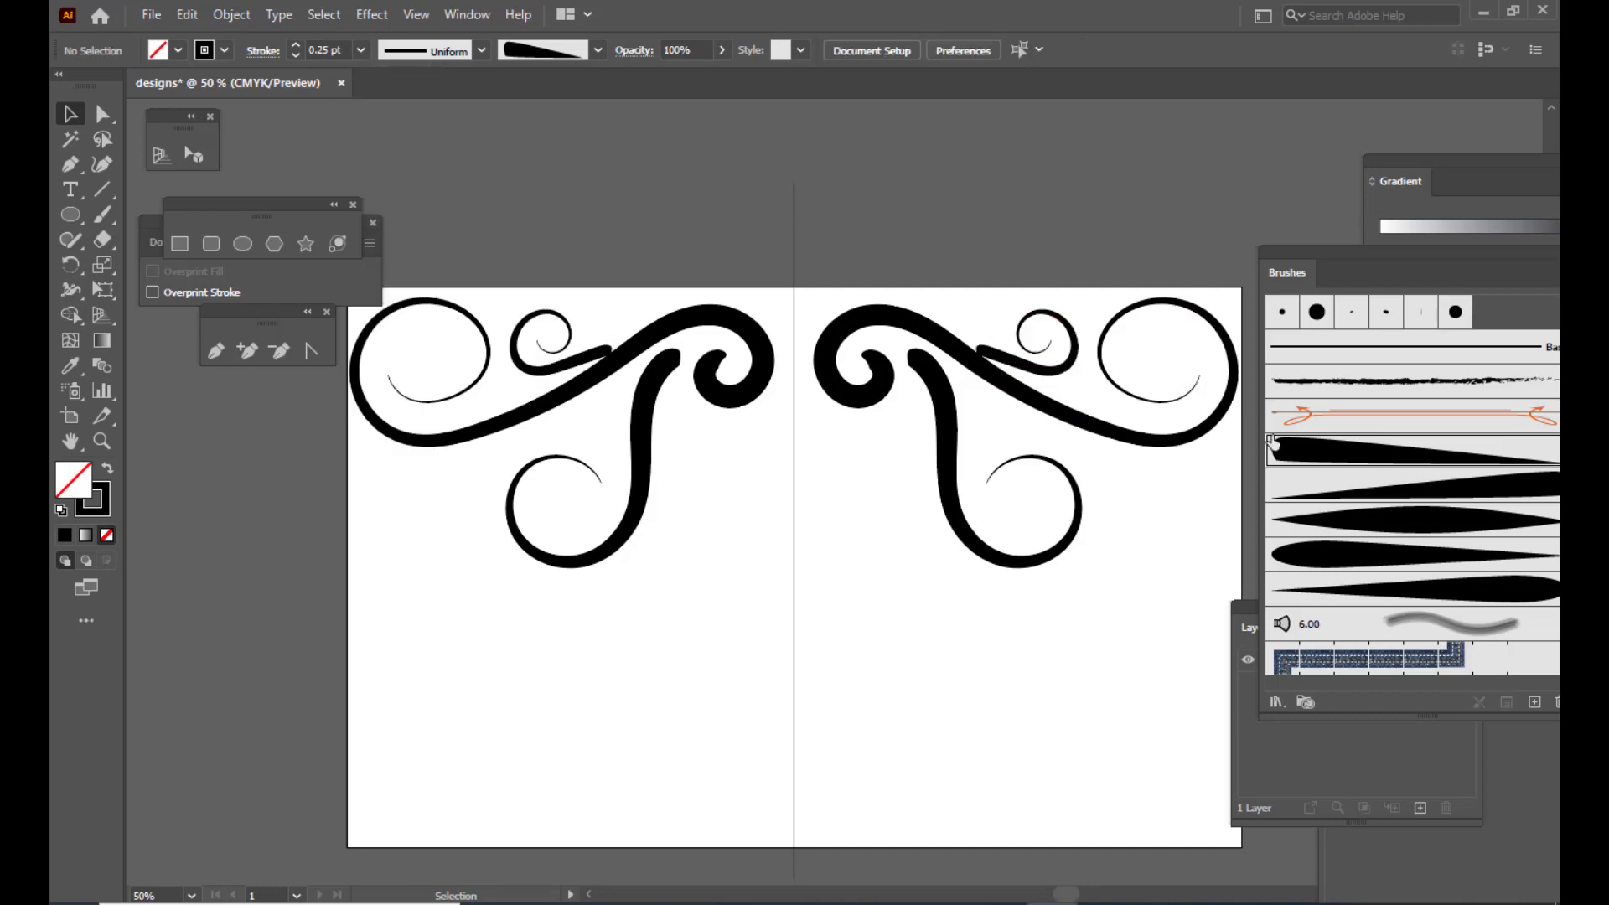
Paint an inner spiral inside the large outer curl on the right half and two small hooks hanging beneath that curl
{"action": "left_click", "coordinate": [102, 214]}
{"action": "mouse_move", "coordinate": [1177, 373]}
{"action": "left_mouse_down"}
{"action": "mouse_move", "coordinate": [1120, 369]}
{"action": "mouse_move", "coordinate": [1135, 325]}
{"action": "mouse_move", "coordinate": [1183, 328]}
{"action": "mouse_move", "coordinate": [1199, 353]}
{"action": "mouse_move", "coordinate": [1172, 345]}
{"action": "left_mouse_up"}
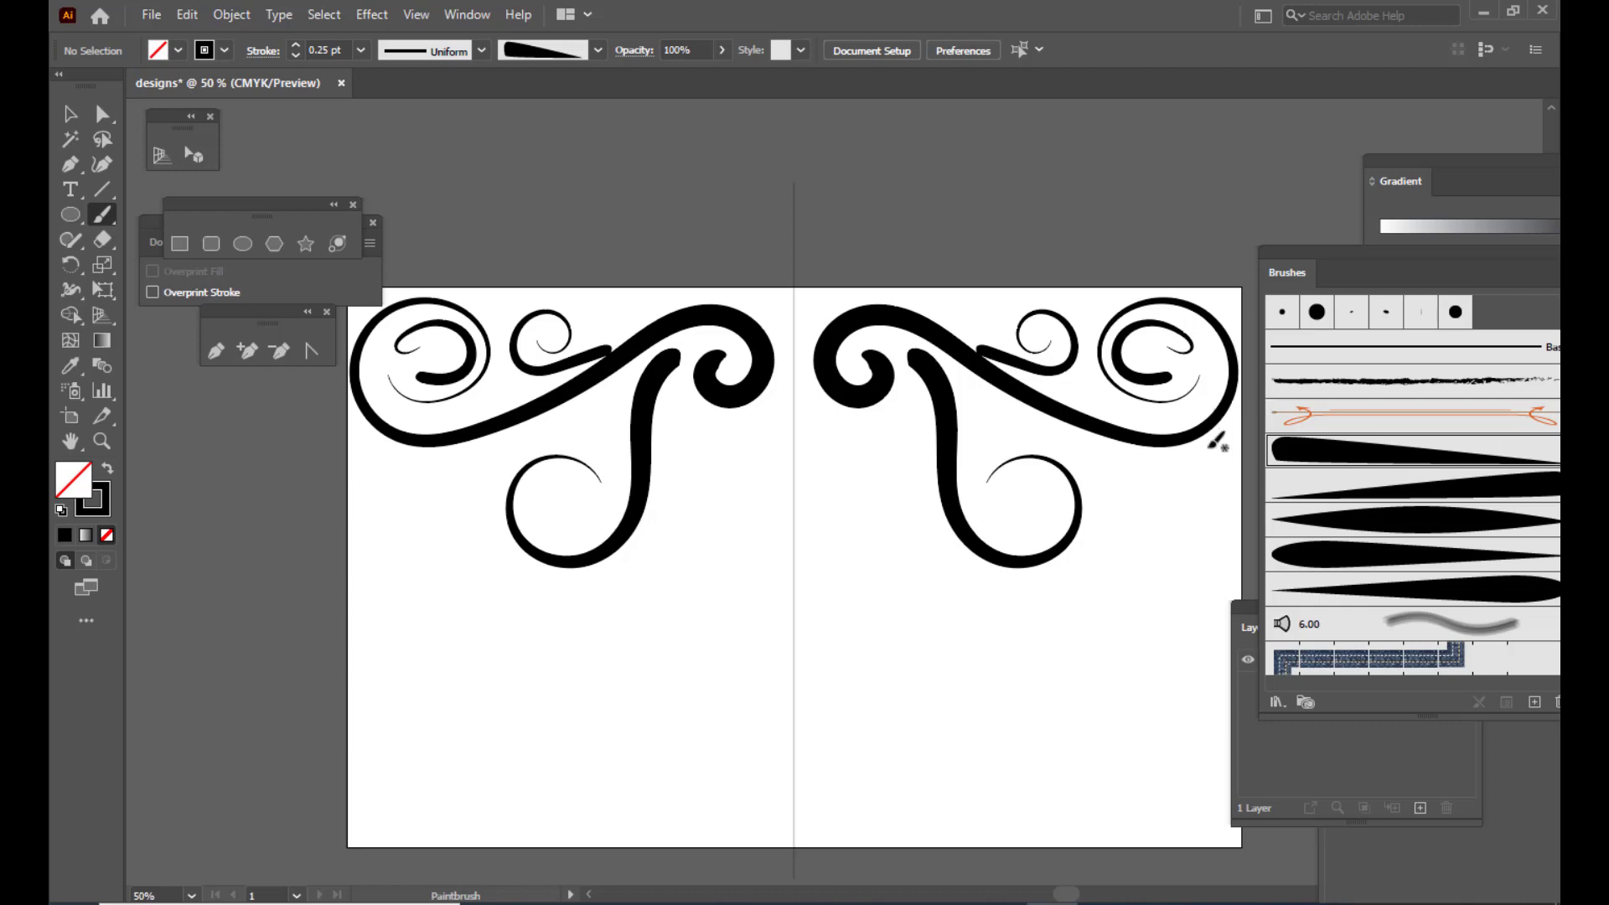
{"action": "mouse_move", "coordinate": [1130, 434]}
{"action": "left_mouse_down"}
{"action": "mouse_move", "coordinate": [1142, 486]}
{"action": "mouse_move", "coordinate": [1116, 496]}
{"action": "mouse_move", "coordinate": [1131, 459]}
{"action": "left_mouse_up"}
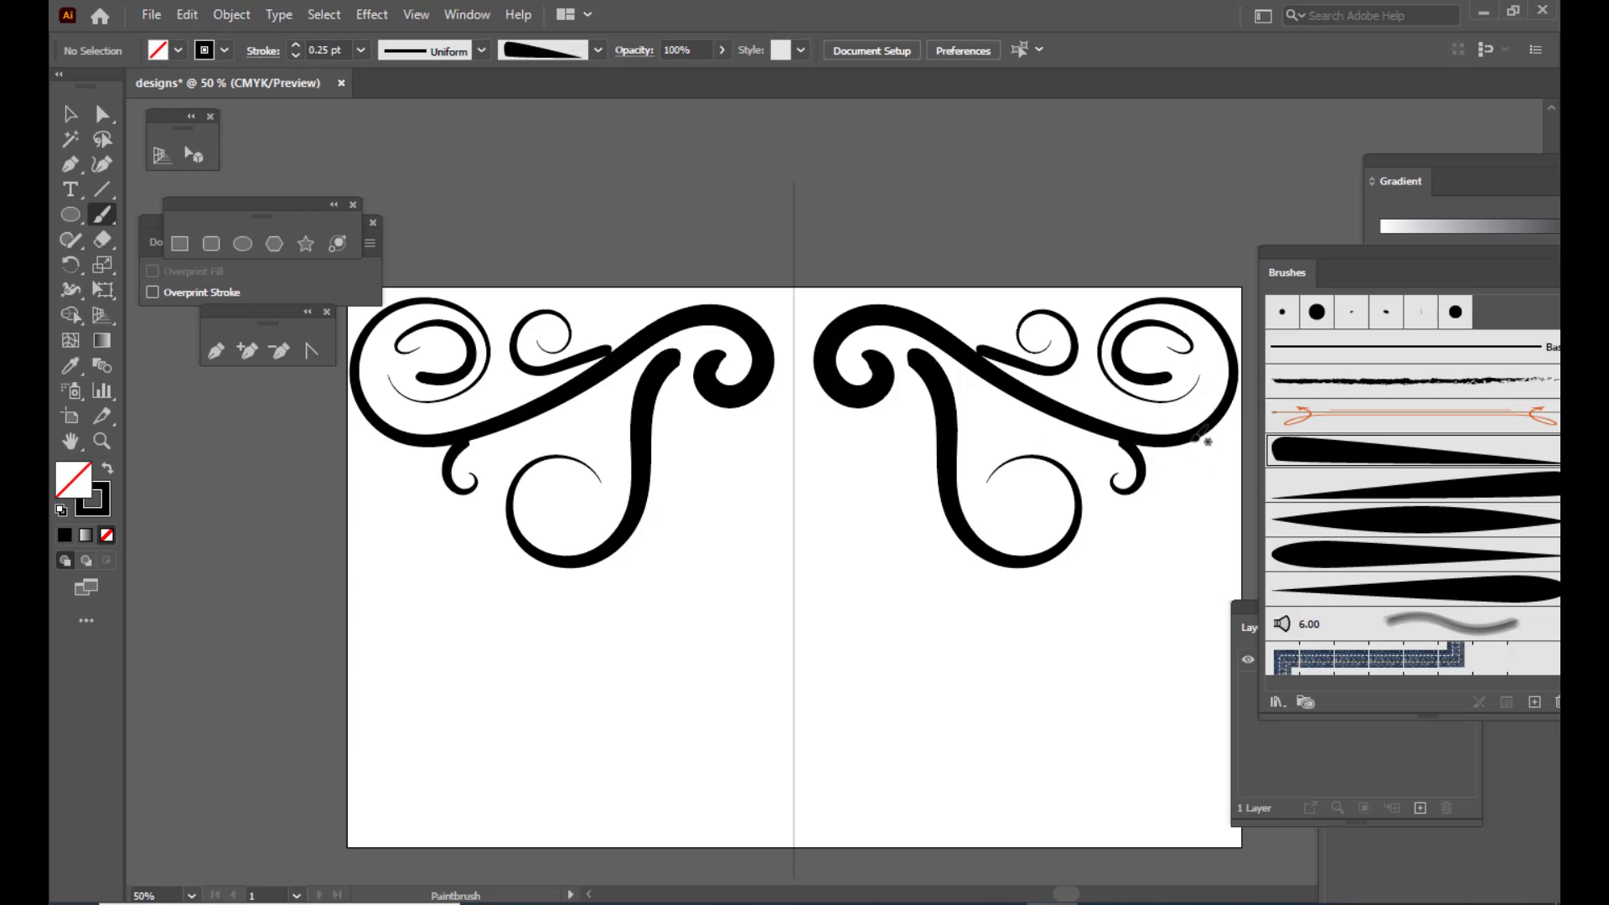
{"action": "mouse_move", "coordinate": [1212, 429]}
{"action": "left_mouse_down"}
{"action": "mouse_move", "coordinate": [1222, 448]}
{"action": "mouse_move", "coordinate": [1196, 462]}
{"action": "mouse_move", "coordinate": [1208, 447]}
{"action": "left_mouse_up"}
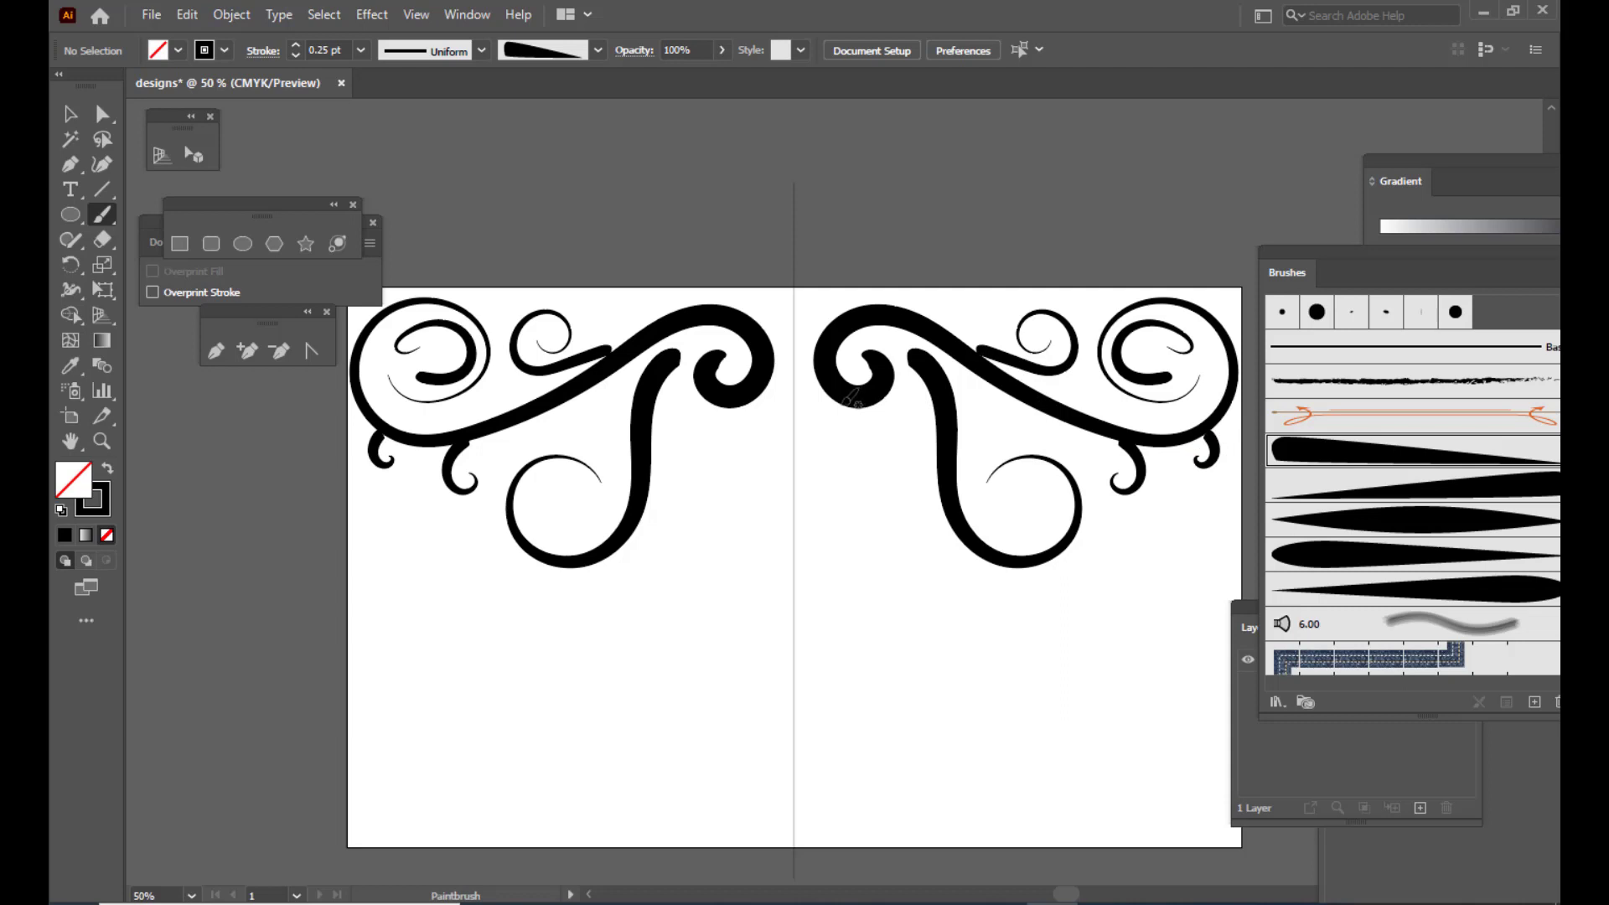
Paint a spiral inside the descending looped curl and a long thin curl between it and the centre line
{"action": "mouse_move", "coordinate": [842, 405]}
{"action": "left_mouse_down"}
{"action": "mouse_move", "coordinate": [886, 440]}
{"action": "mouse_move", "coordinate": [881, 415]}
{"action": "left_mouse_up"}
{"action": "key", "text": "ctrl+z"}
{"action": "mouse_move", "coordinate": [1009, 479]}
{"action": "left_mouse_down"}
{"action": "mouse_move", "coordinate": [1030, 466]}
{"action": "mouse_move", "coordinate": [1057, 501]}
{"action": "mouse_move", "coordinate": [1038, 533]}
{"action": "mouse_move", "coordinate": [1012, 517]}
{"action": "mouse_move", "coordinate": [1037, 514]}
{"action": "left_mouse_up"}
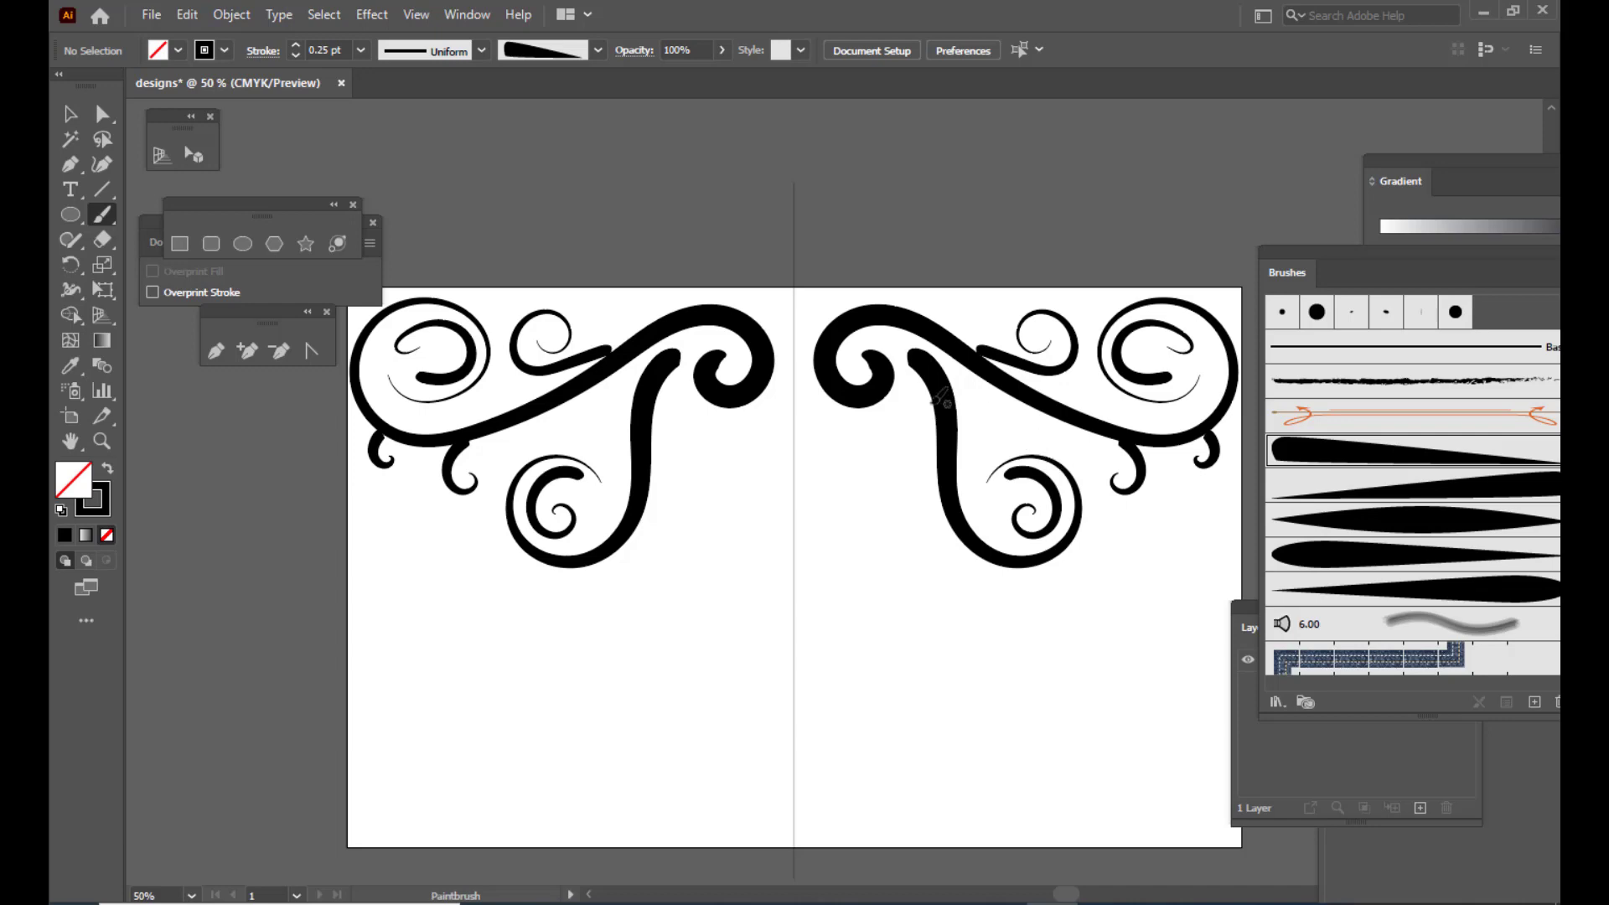
{"action": "mouse_move", "coordinate": [915, 387]}
{"action": "left_mouse_down"}
{"action": "mouse_move", "coordinate": [877, 548]}
{"action": "mouse_move", "coordinate": [909, 571]}
{"action": "mouse_move", "coordinate": [903, 513]}
{"action": "left_mouse_up"}
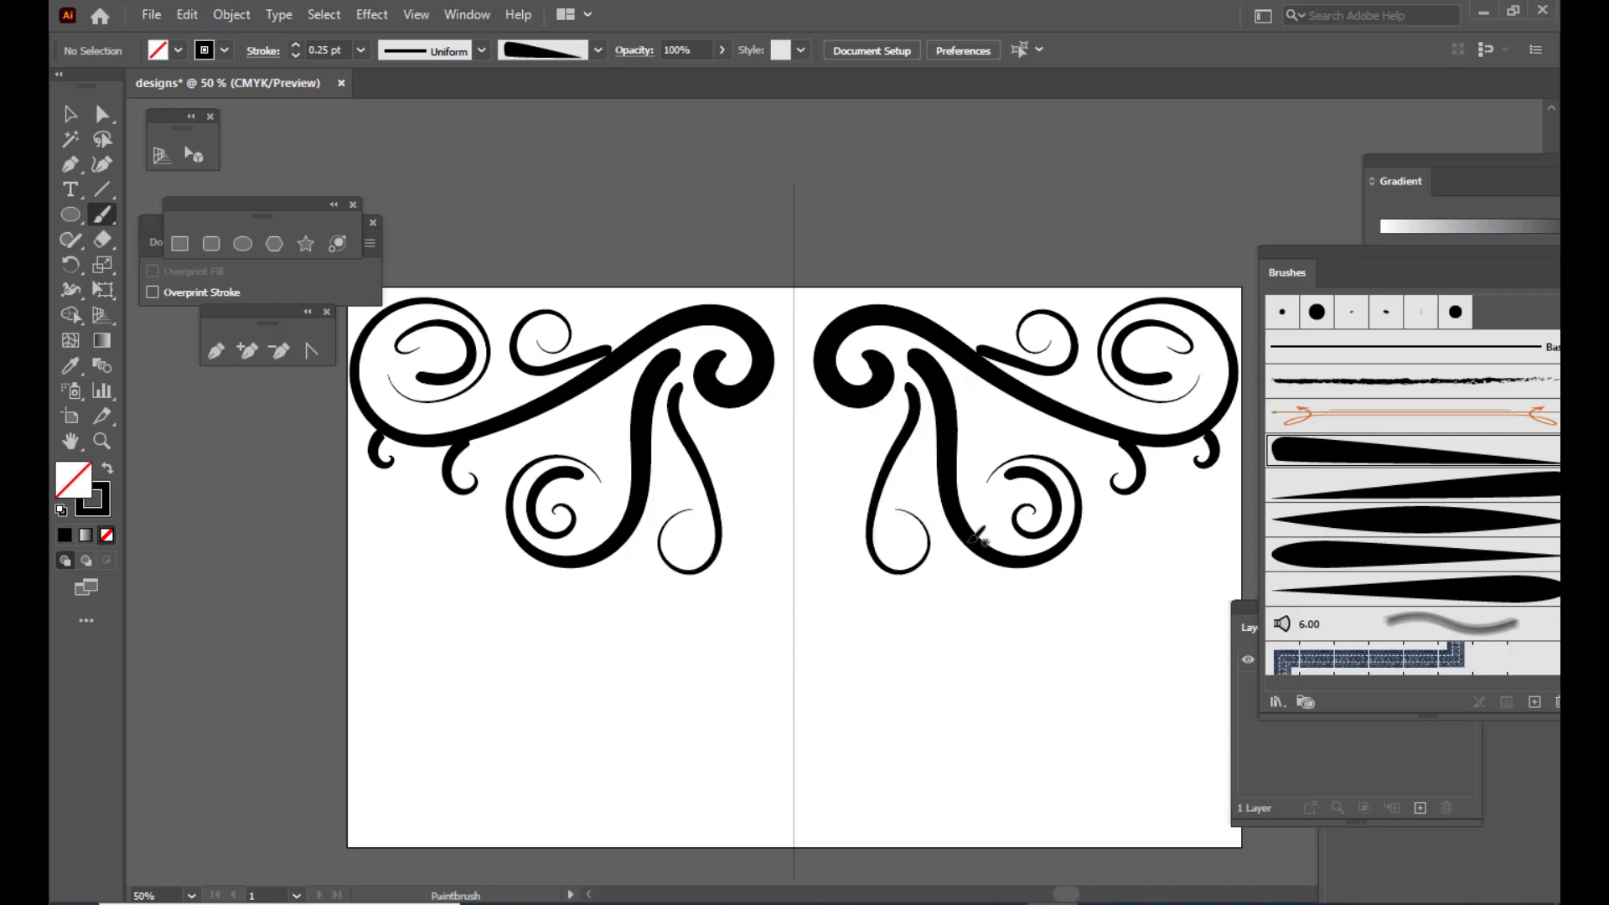
Using the brush tapered at both ends, paint a long curve around the thin inner curl and a small hook below the thick inner scroll
{"action": "left_click", "coordinate": [1404, 530]}
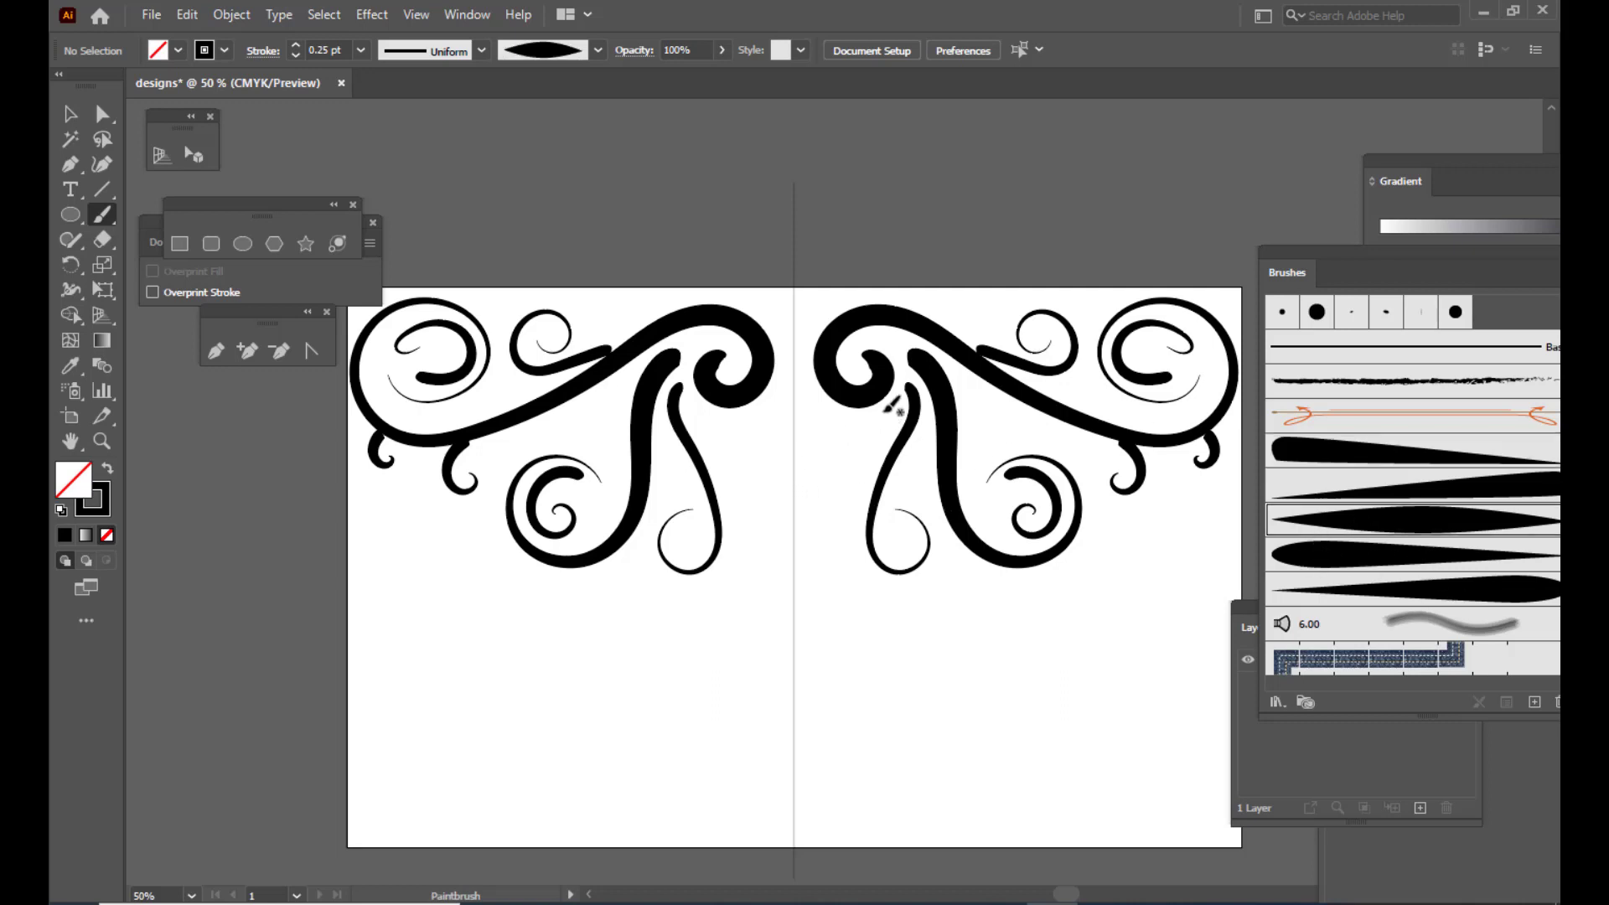
{"action": "mouse_move", "coordinate": [890, 405]}
{"action": "left_mouse_down"}
{"action": "mouse_move", "coordinate": [842, 491]}
{"action": "mouse_move", "coordinate": [831, 558]}
{"action": "mouse_move", "coordinate": [855, 598]}
{"action": "mouse_move", "coordinate": [917, 594]}
{"action": "left_mouse_up"}
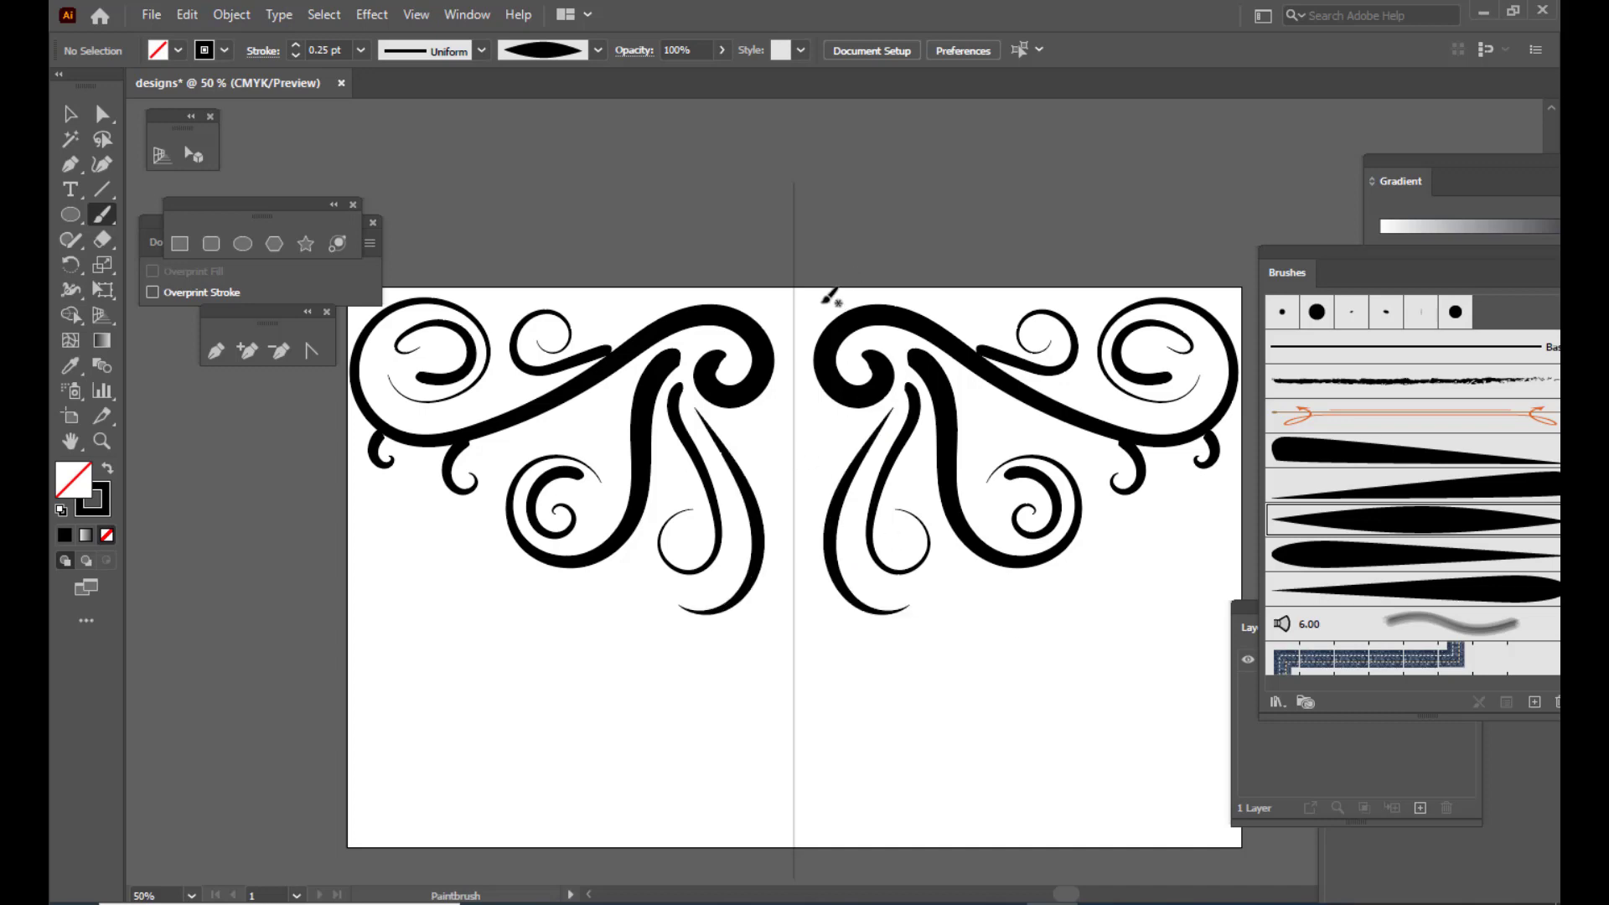
{"action": "mouse_move", "coordinate": [829, 421]}
{"action": "left_mouse_down"}
{"action": "mouse_move", "coordinate": [805, 386]}
{"action": "mouse_move", "coordinate": [802, 325]}
{"action": "mouse_move", "coordinate": [848, 296]}
{"action": "left_mouse_up"}
{"action": "key", "text": "ctrl+z"}
{"action": "mouse_move", "coordinate": [855, 421]}
{"action": "left_mouse_down"}
{"action": "mouse_move", "coordinate": [830, 466]}
{"action": "mouse_move", "coordinate": [812, 439]}
{"action": "mouse_move", "coordinate": [847, 445]}
{"action": "mouse_move", "coordinate": [832, 417]}
{"action": "mouse_move", "coordinate": [846, 421]}
{"action": "left_mouse_up"}
{"action": "key", "text": "ctrl+z"}
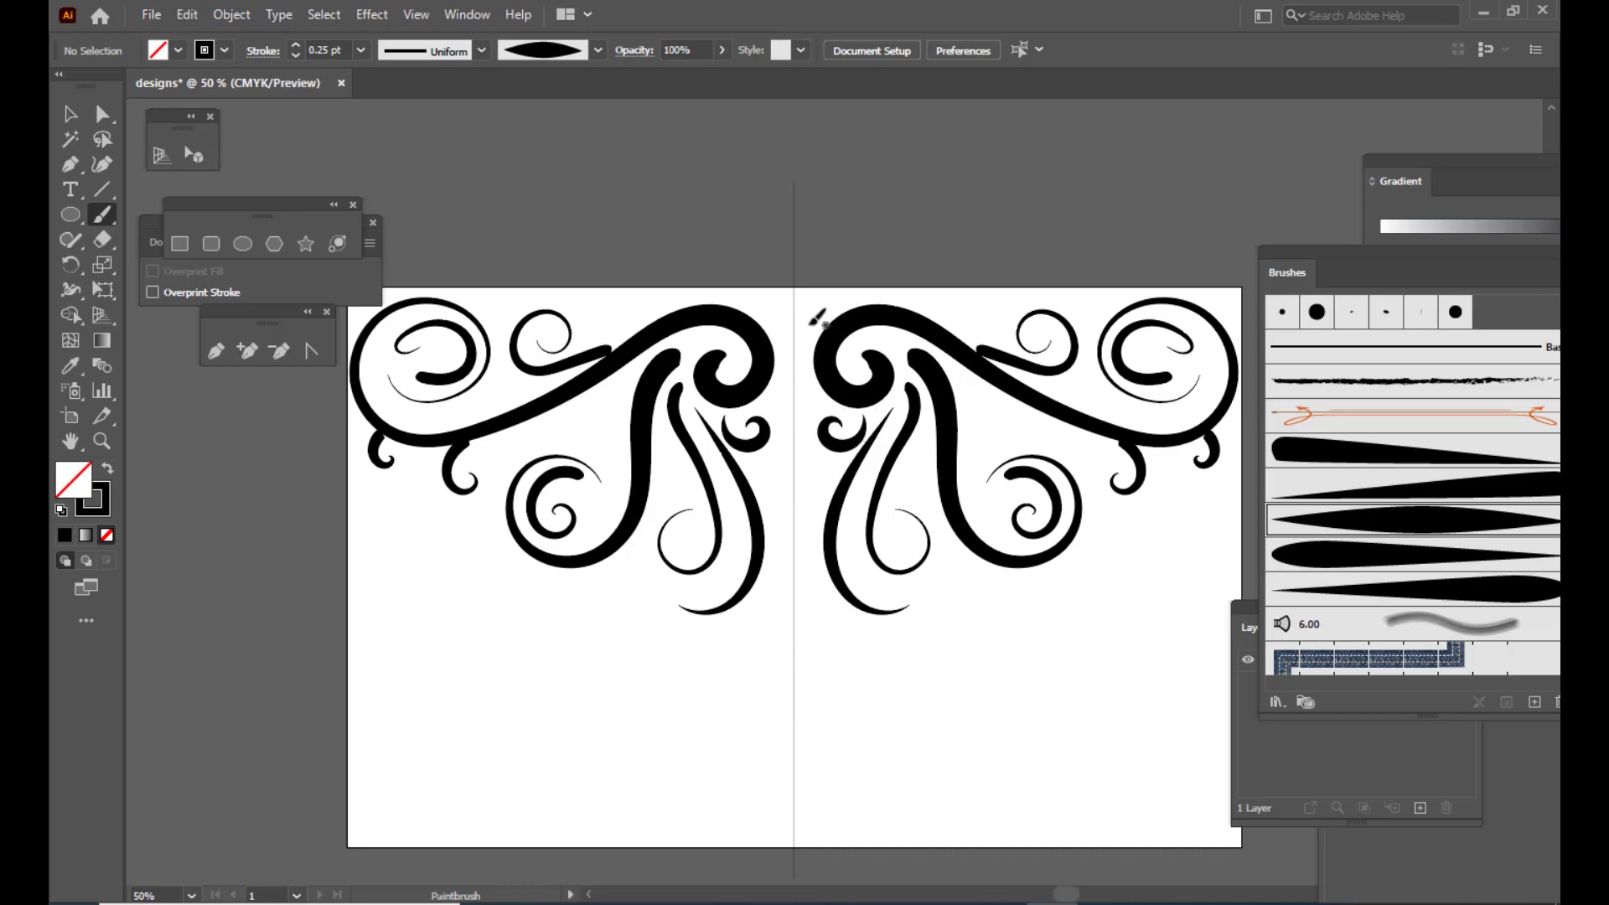
Paint a small crescent beside the top of the centre line and two curled strokes hanging below the right-hand scrollwork
{"action": "left_click_drag", "start_coordinate": [812, 291], "coordinate": [812, 295]}
{"action": "mouse_move", "coordinate": [1172, 452]}
{"action": "left_mouse_down"}
{"action": "mouse_move", "coordinate": [1166, 521]}
{"action": "mouse_move", "coordinate": [1103, 571]}
{"action": "mouse_move", "coordinate": [1088, 627]}
{"action": "mouse_move", "coordinate": [1140, 661]}
{"action": "mouse_move", "coordinate": [1183, 644]}
{"action": "mouse_move", "coordinate": [1157, 612]}
{"action": "left_mouse_up"}
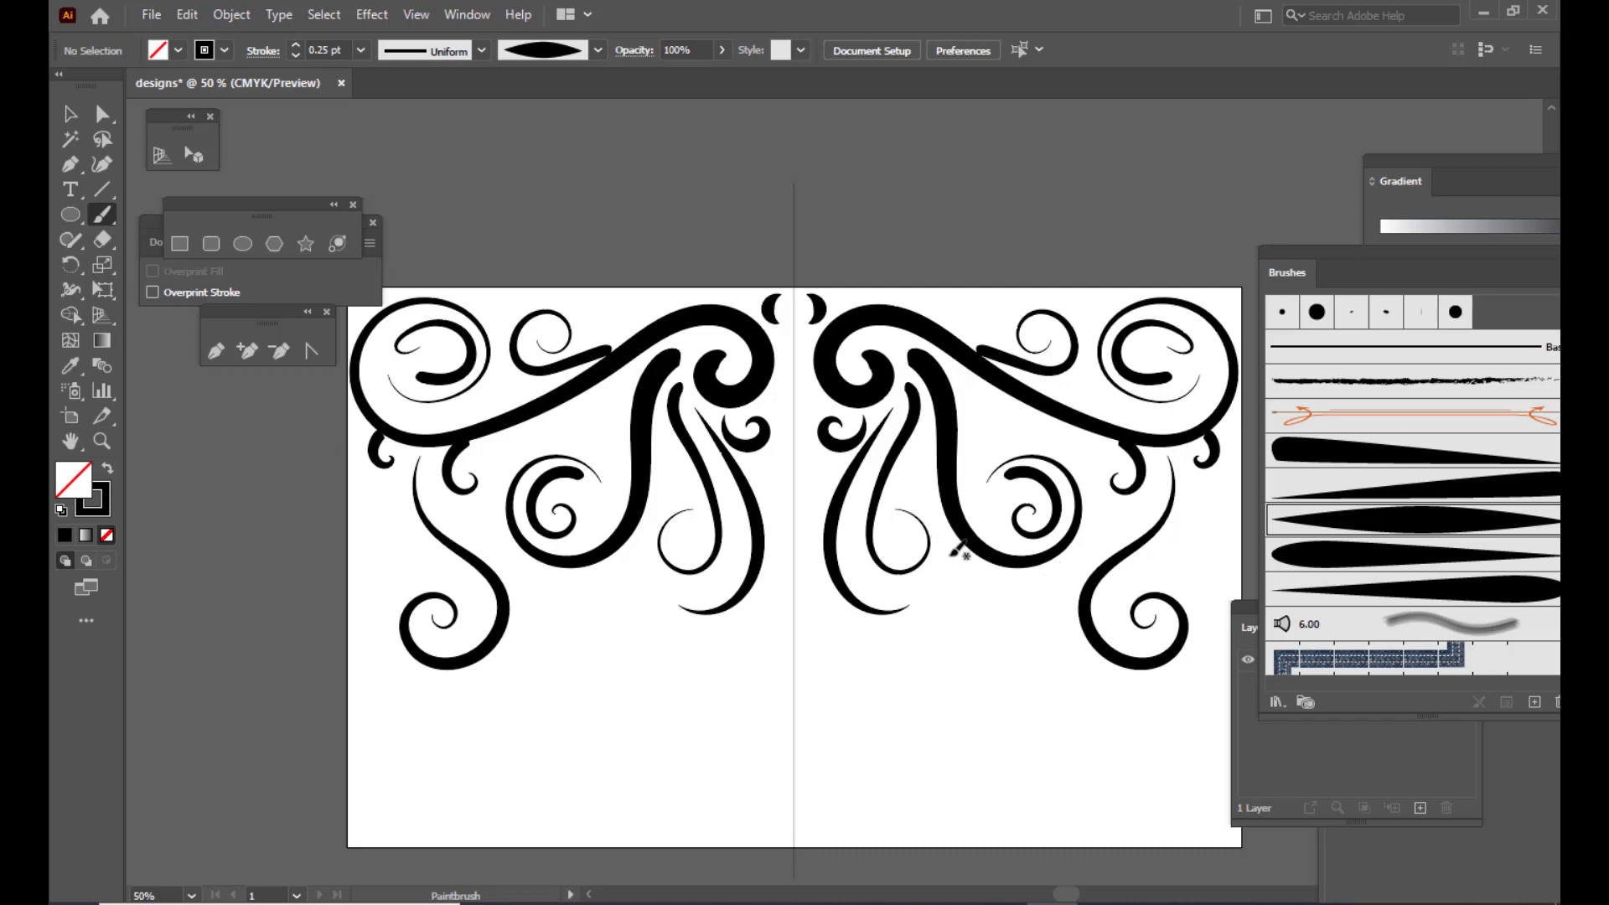
{"action": "mouse_move", "coordinate": [951, 553]}
{"action": "left_mouse_down"}
{"action": "mouse_move", "coordinate": [1031, 658]}
{"action": "mouse_move", "coordinate": [1030, 587]}
{"action": "mouse_move", "coordinate": [1002, 625]}
{"action": "mouse_move", "coordinate": [1017, 618]}
{"action": "left_mouse_up"}
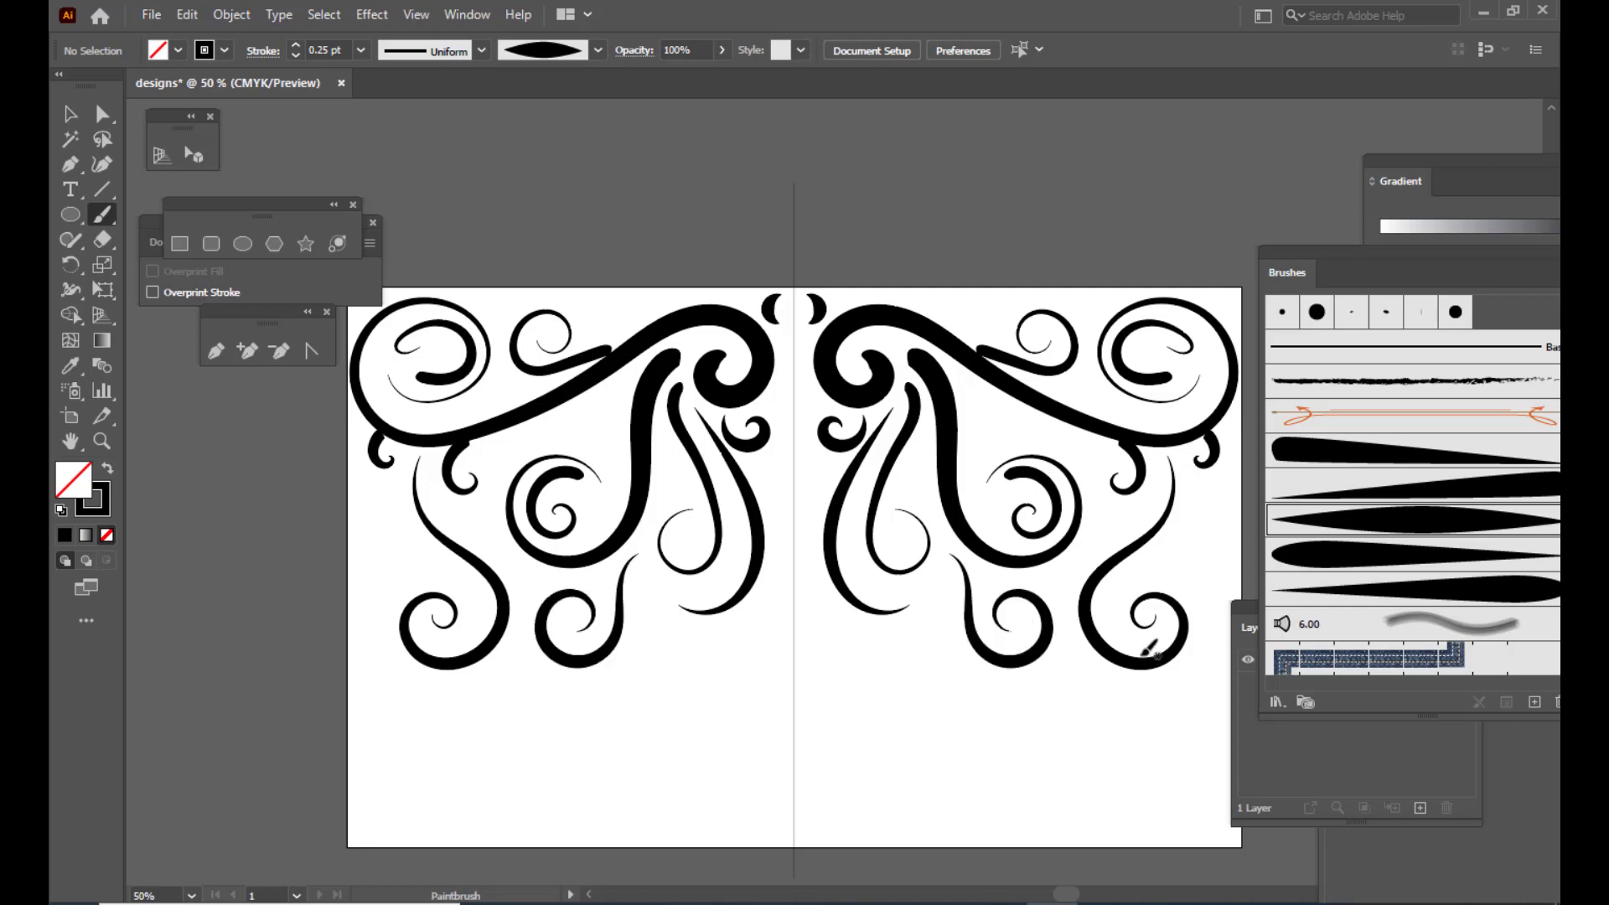
Using the art brush with a thick rounded end, paint a sweeping curve beside the centre line, a hook at the outer edge and a curl under the stem
{"action": "left_click", "coordinate": [1458, 595]}
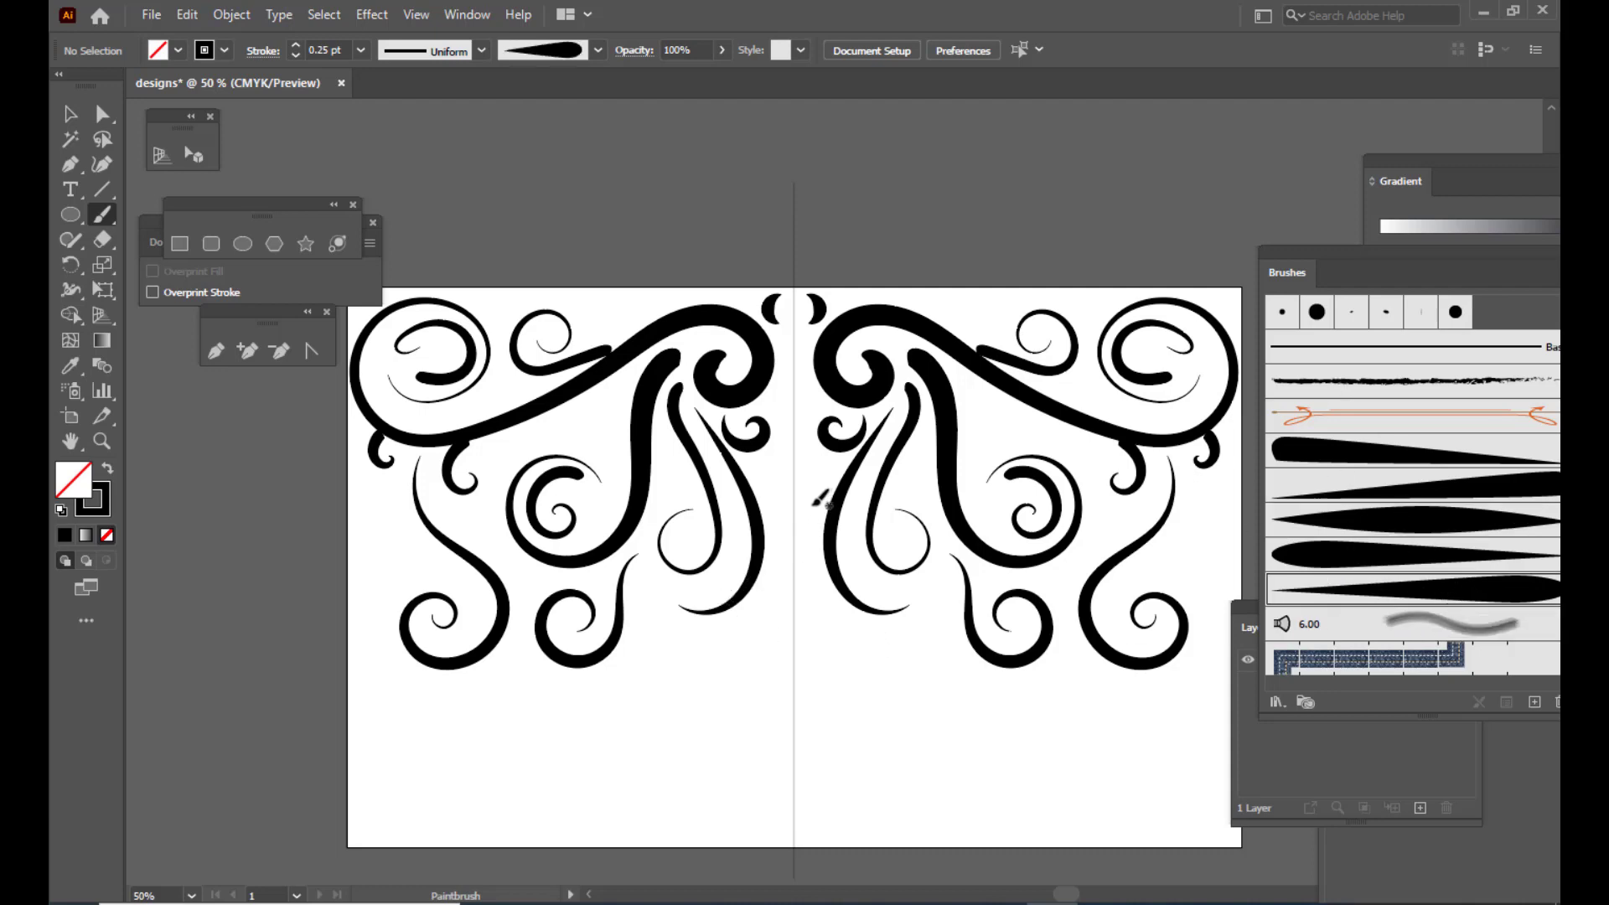
{"action": "mouse_move", "coordinate": [811, 507]}
{"action": "left_mouse_down"}
{"action": "mouse_move", "coordinate": [829, 635]}
{"action": "mouse_move", "coordinate": [860, 671]}
{"action": "mouse_move", "coordinate": [912, 677]}
{"action": "mouse_move", "coordinate": [937, 627]}
{"action": "left_mouse_up"}
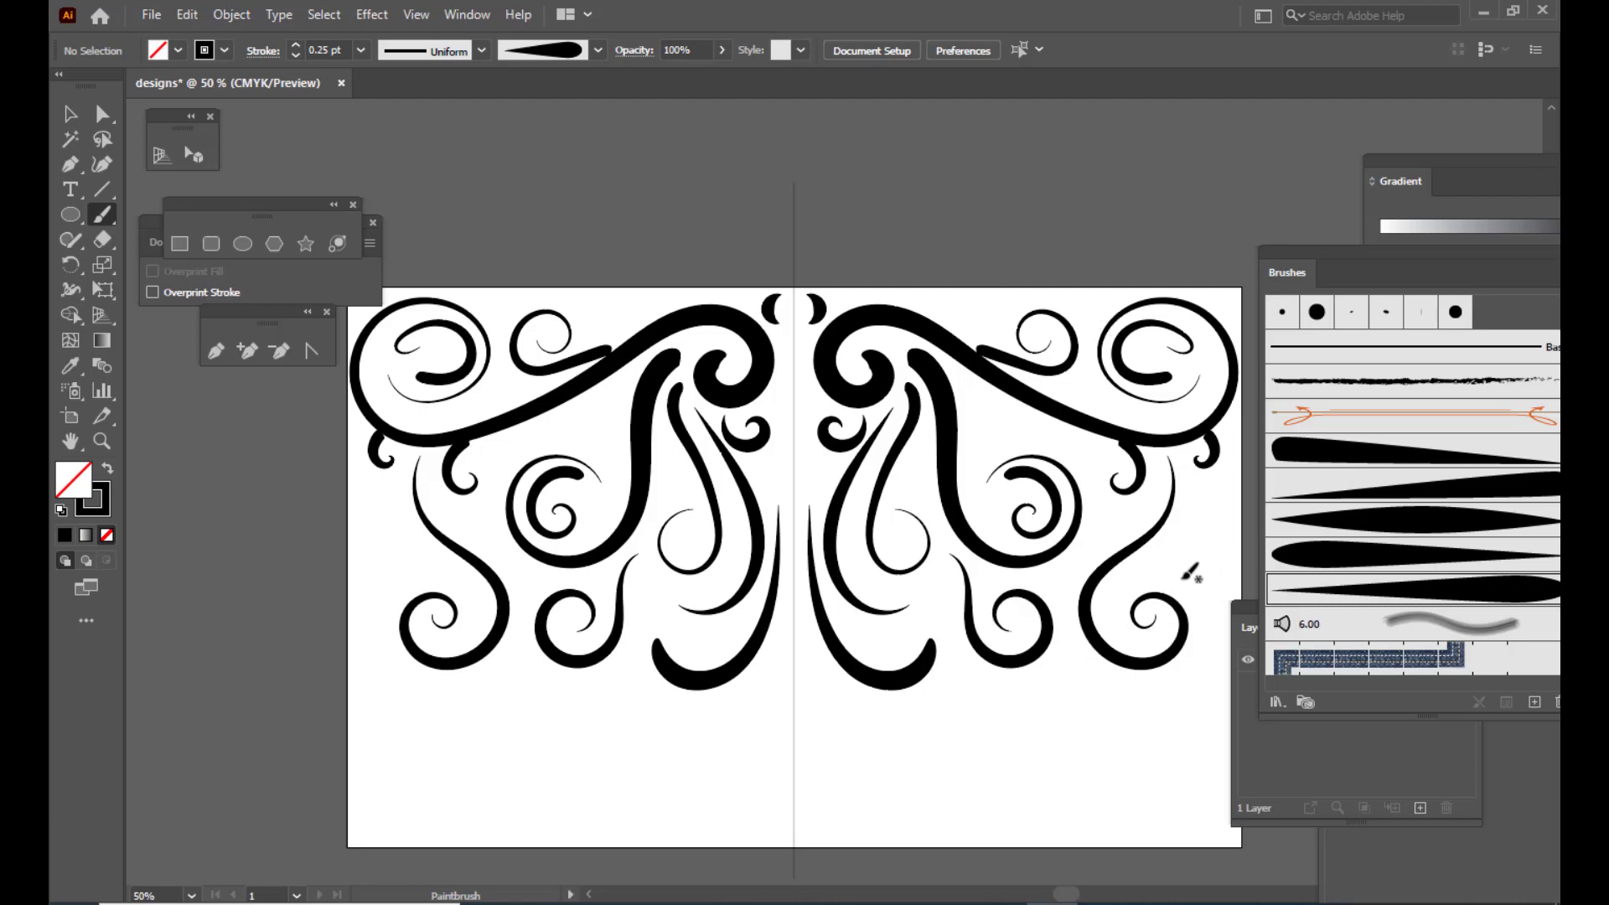
{"action": "mouse_move", "coordinate": [1183, 578]}
{"action": "left_mouse_down"}
{"action": "mouse_move", "coordinate": [1220, 501]}
{"action": "mouse_move", "coordinate": [1194, 515]}
{"action": "left_mouse_up"}
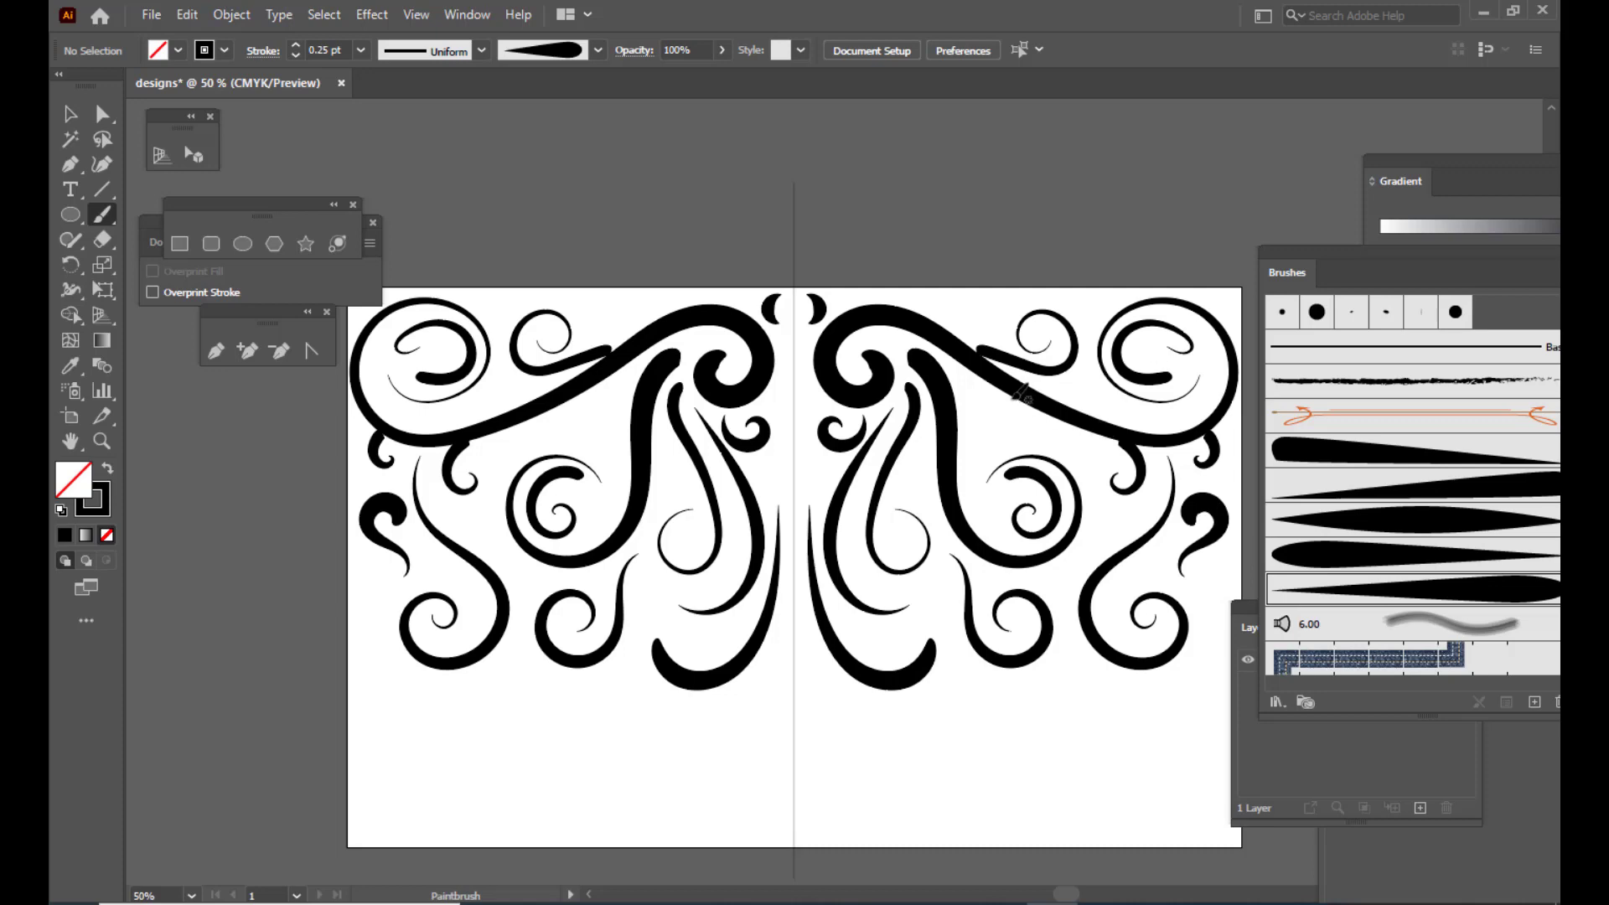
{"action": "mouse_move", "coordinate": [1017, 393]}
{"action": "left_mouse_down"}
{"action": "mouse_move", "coordinate": [1032, 426]}
{"action": "mouse_move", "coordinate": [1010, 412]}
{"action": "left_mouse_up"}
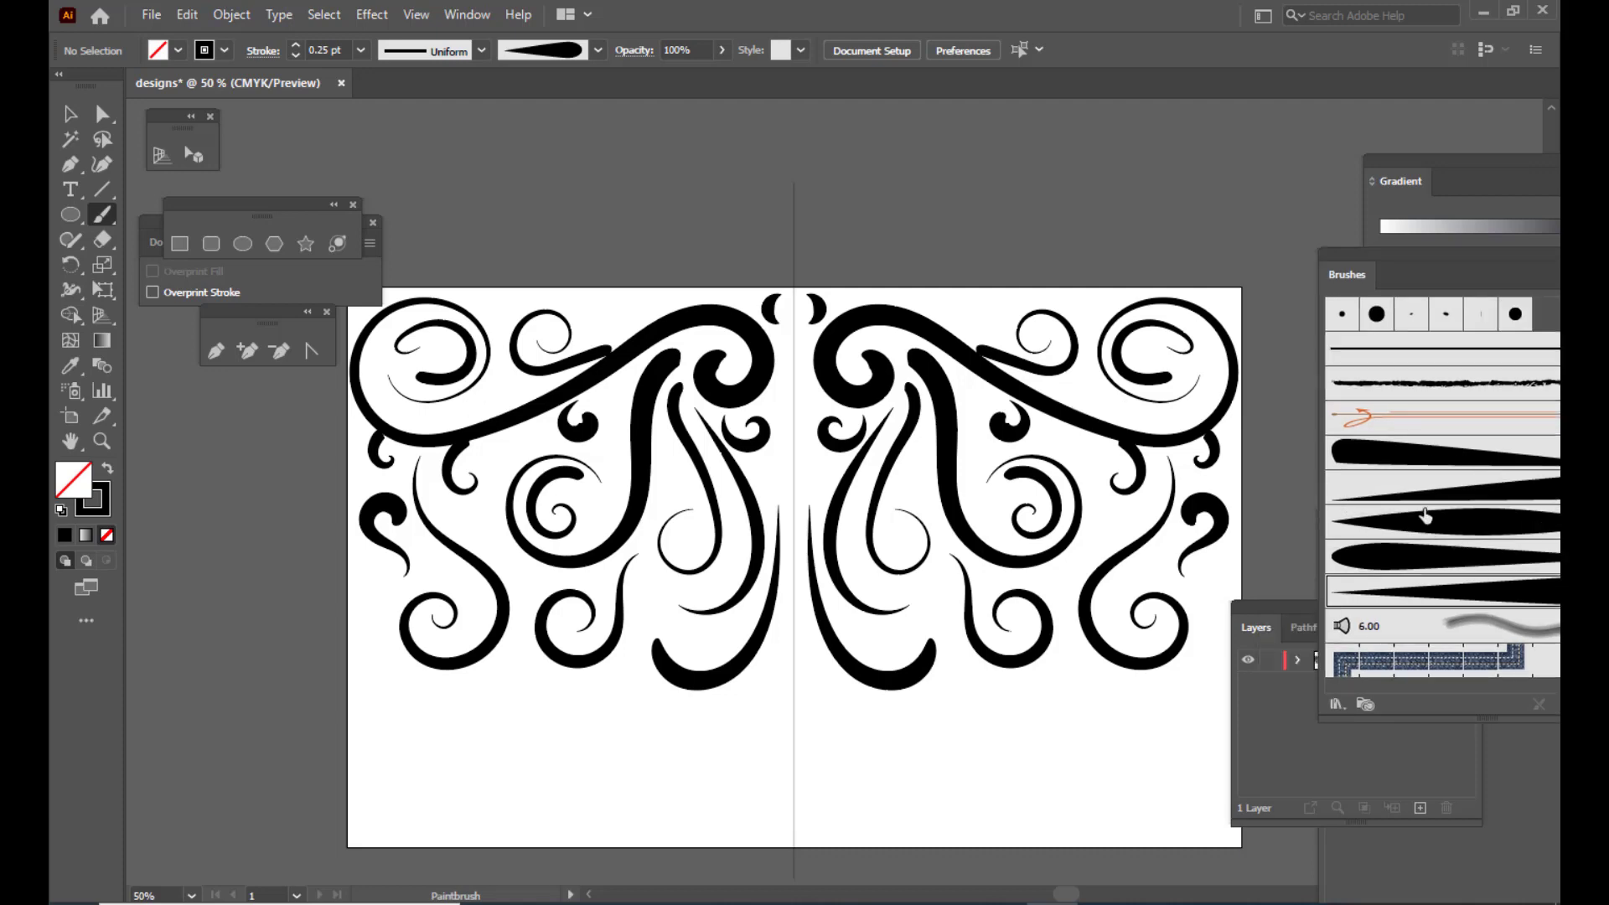
Using the brush with a thick rounded end, paint a small curl branching off the inner spiral and another off the outer looped curl
{"action": "left_click", "coordinate": [1384, 453]}
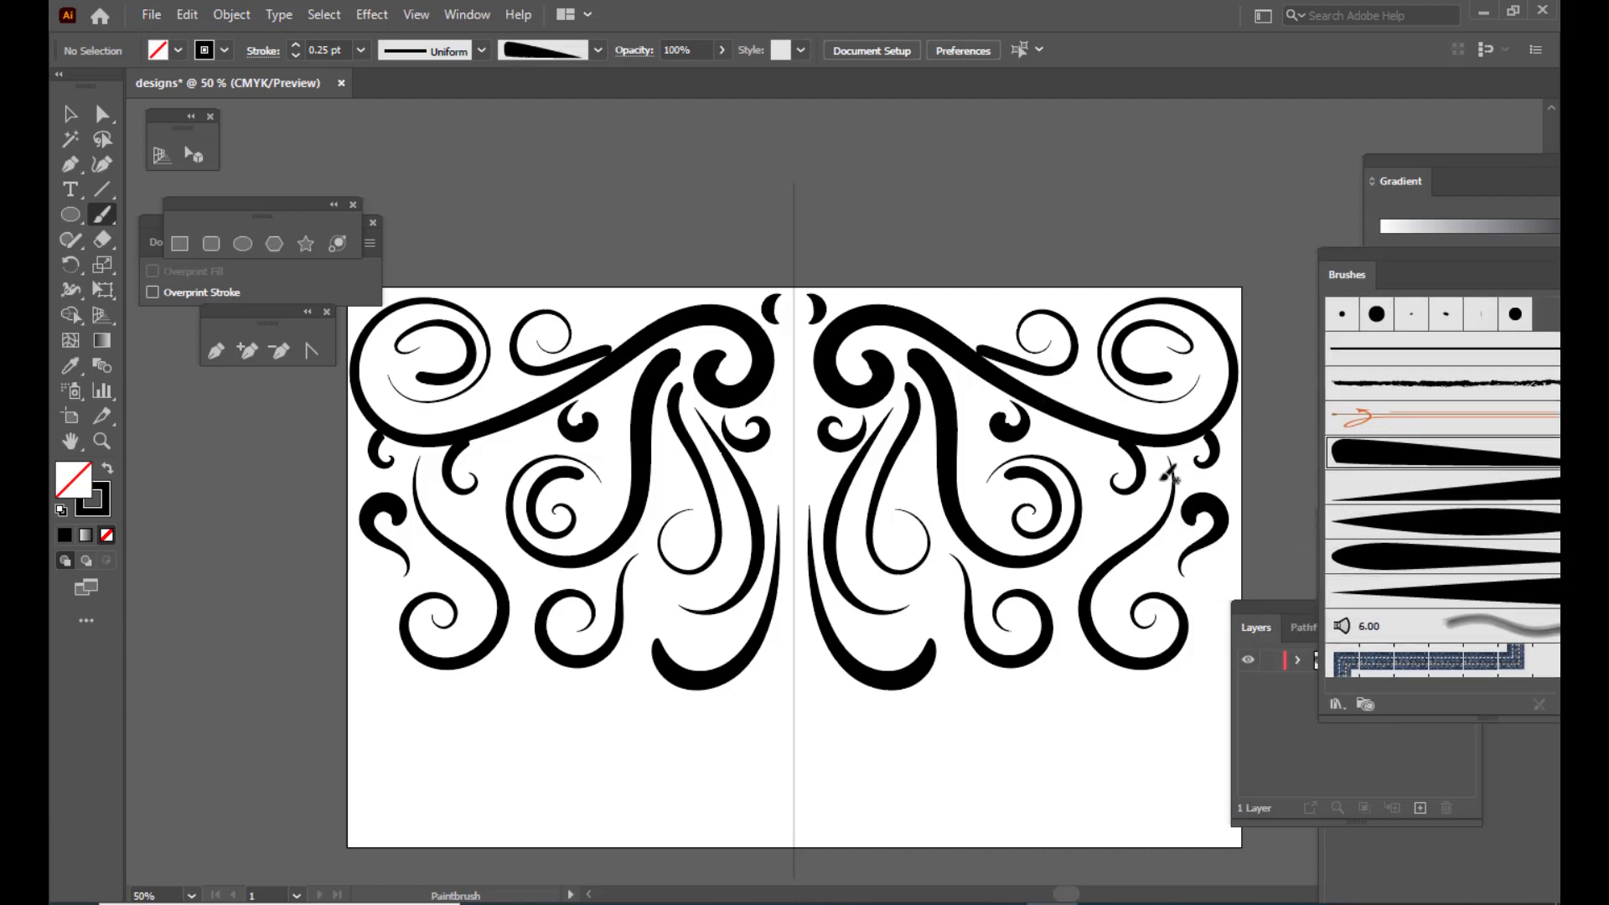
{"action": "mouse_move", "coordinate": [1076, 553]}
{"action": "left_mouse_down"}
{"action": "mouse_move", "coordinate": [1084, 495]}
{"action": "mouse_move", "coordinate": [1109, 551]}
{"action": "mouse_move", "coordinate": [1087, 547]}
{"action": "mouse_move", "coordinate": [1121, 445]}
{"action": "left_mouse_up"}
{"action": "key", "text": "ctrl+z"}
{"action": "key", "text": "ctrl+z"}
{"action": "mouse_move", "coordinate": [1157, 534]}
{"action": "left_mouse_down"}
{"action": "mouse_move", "coordinate": [1171, 568]}
{"action": "mouse_move", "coordinate": [1165, 556]}
{"action": "left_mouse_up"}
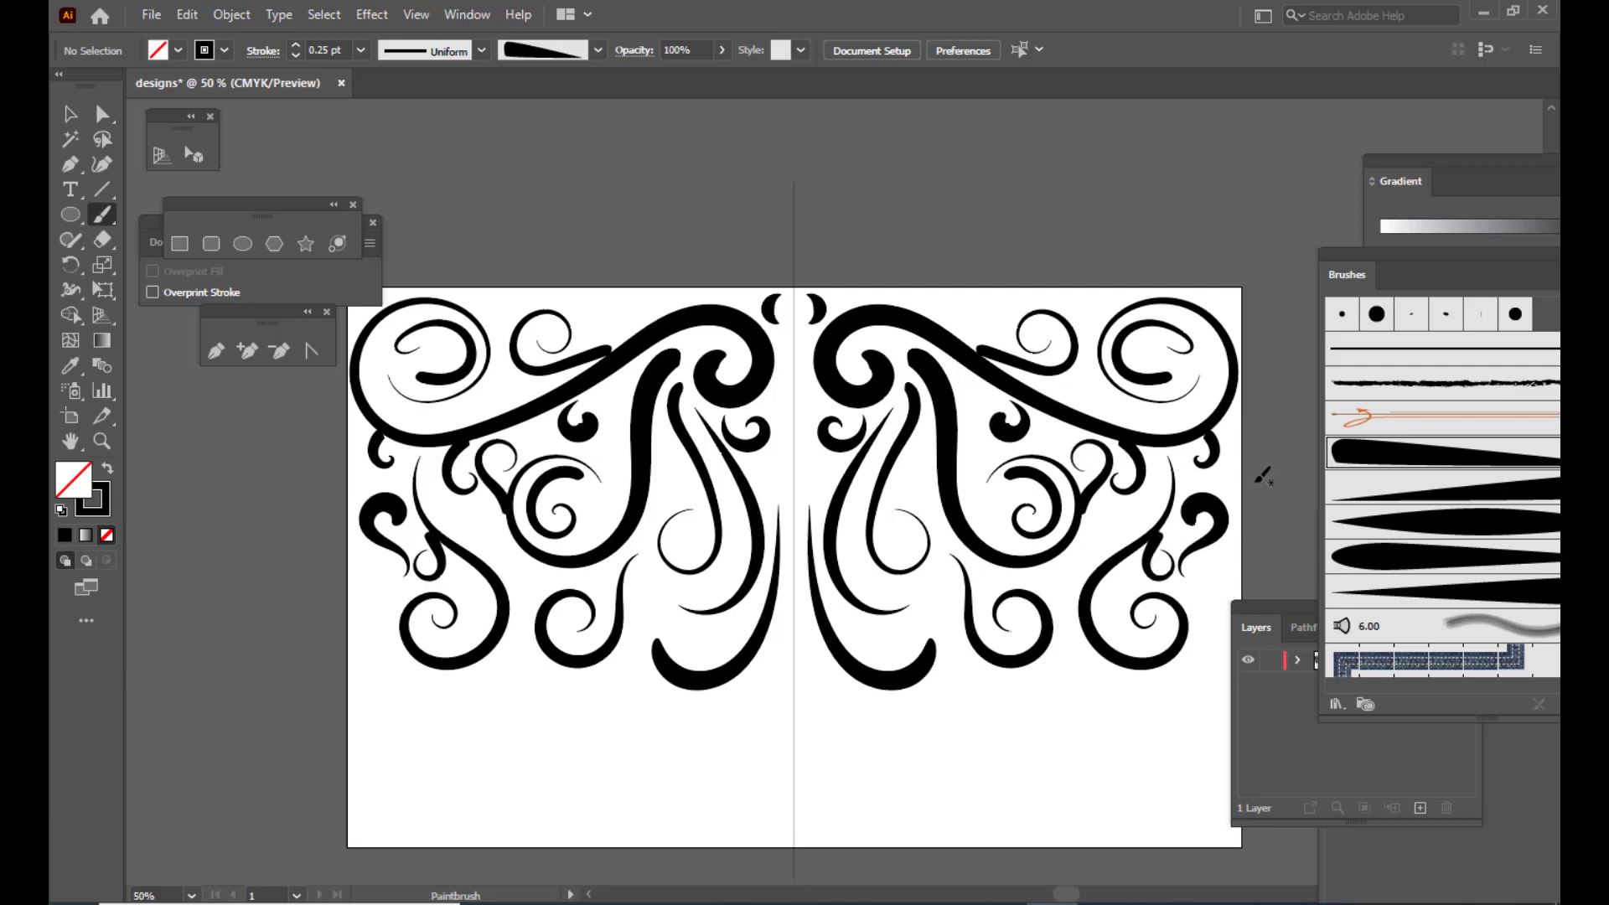
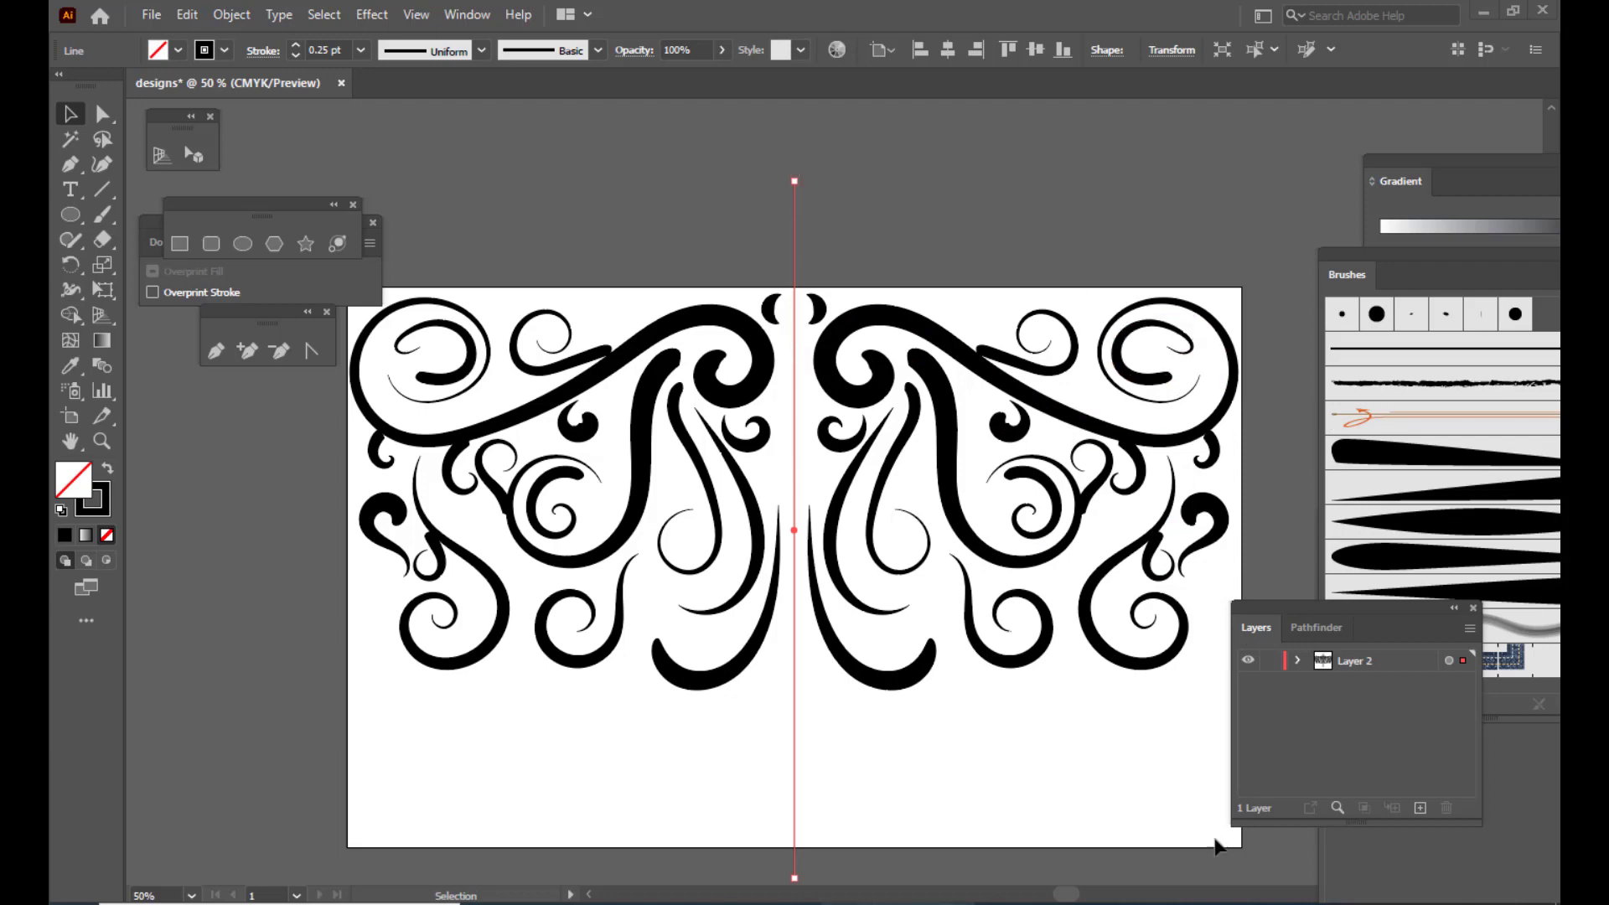
Delete the vertical centre line from Layer 2
{"action": "left_click_drag", "start_coordinate": [1284, 614], "coordinate": [1127, 543]}
{"action": "left_click", "coordinate": [1264, 662]}
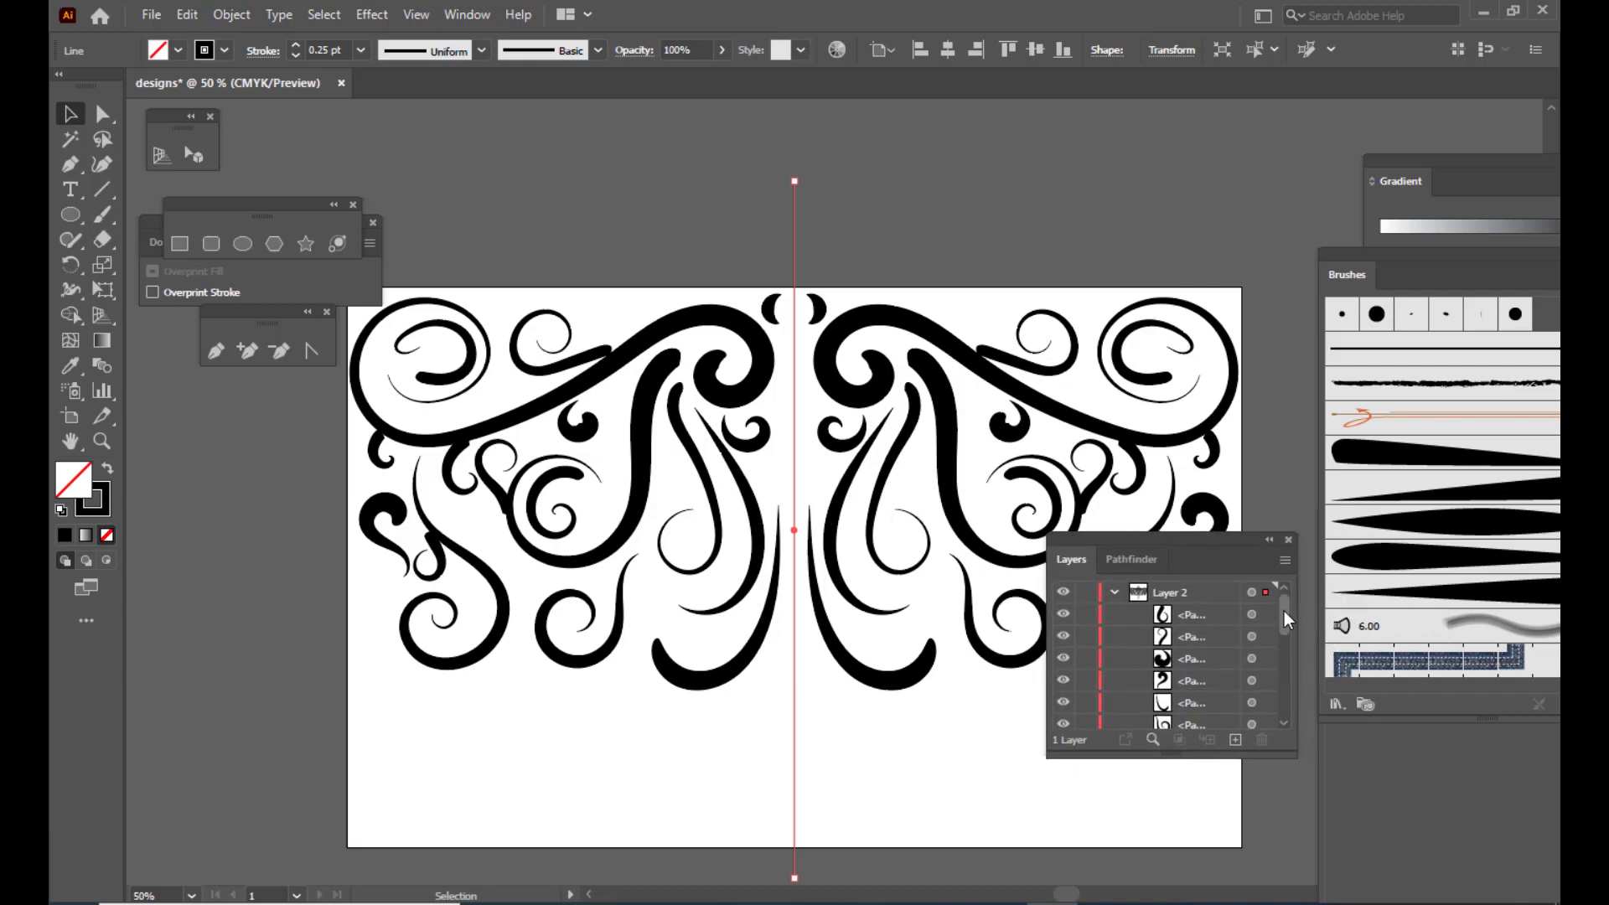
{"action": "left_click_drag", "start_coordinate": [1284, 611], "coordinate": [1286, 746]}
{"action": "left_click", "coordinate": [1199, 716]}
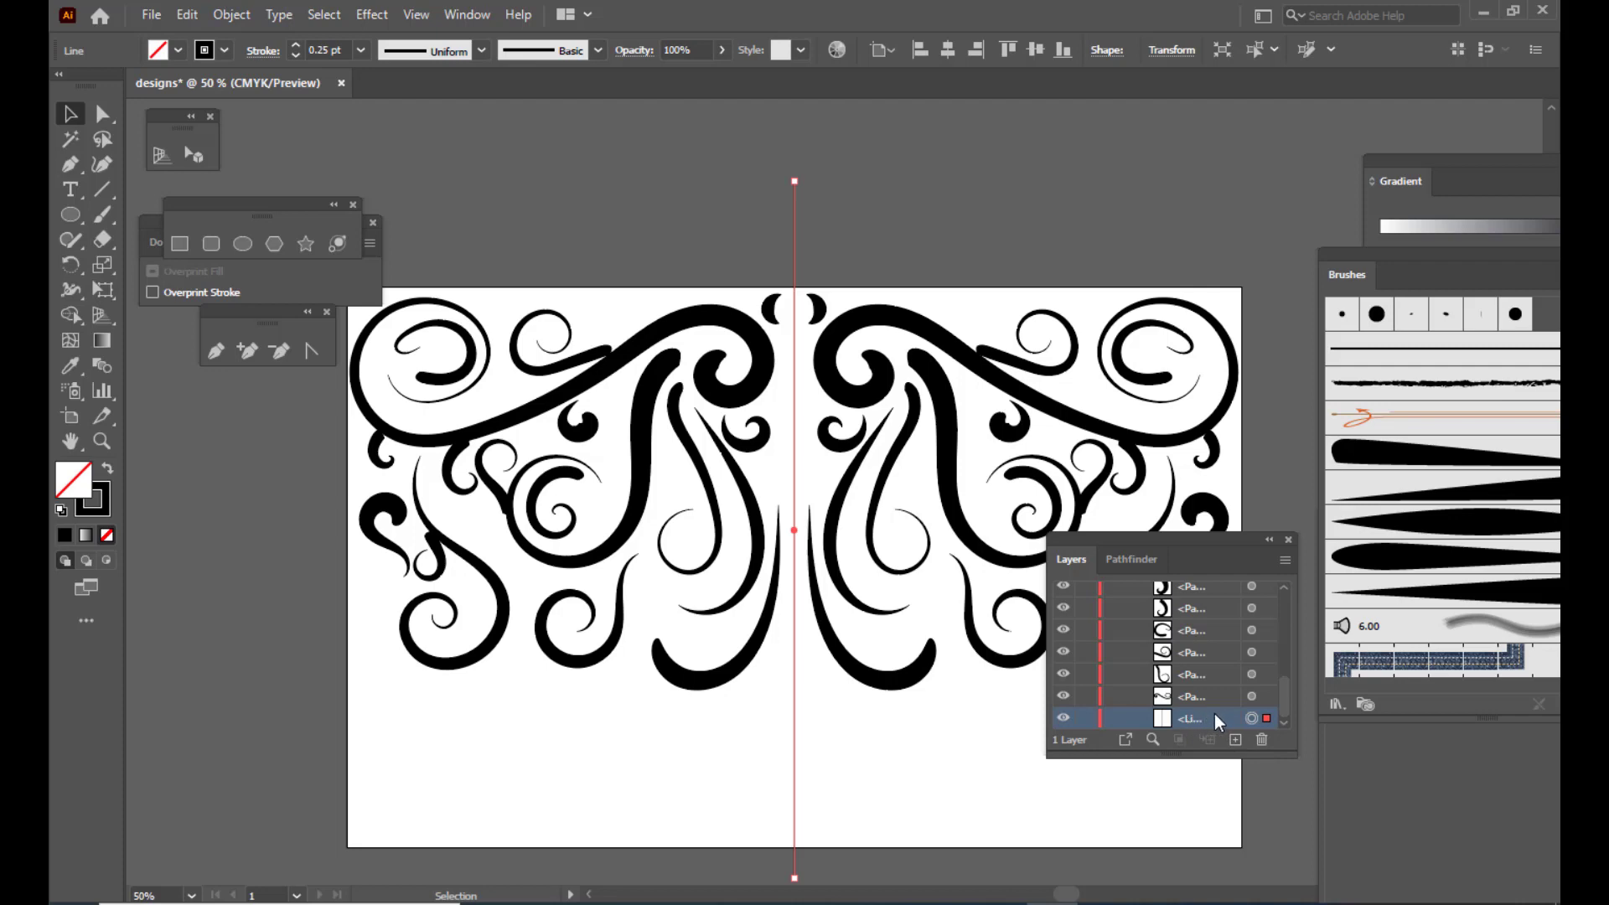
{"action": "left_click", "coordinate": [1262, 740]}
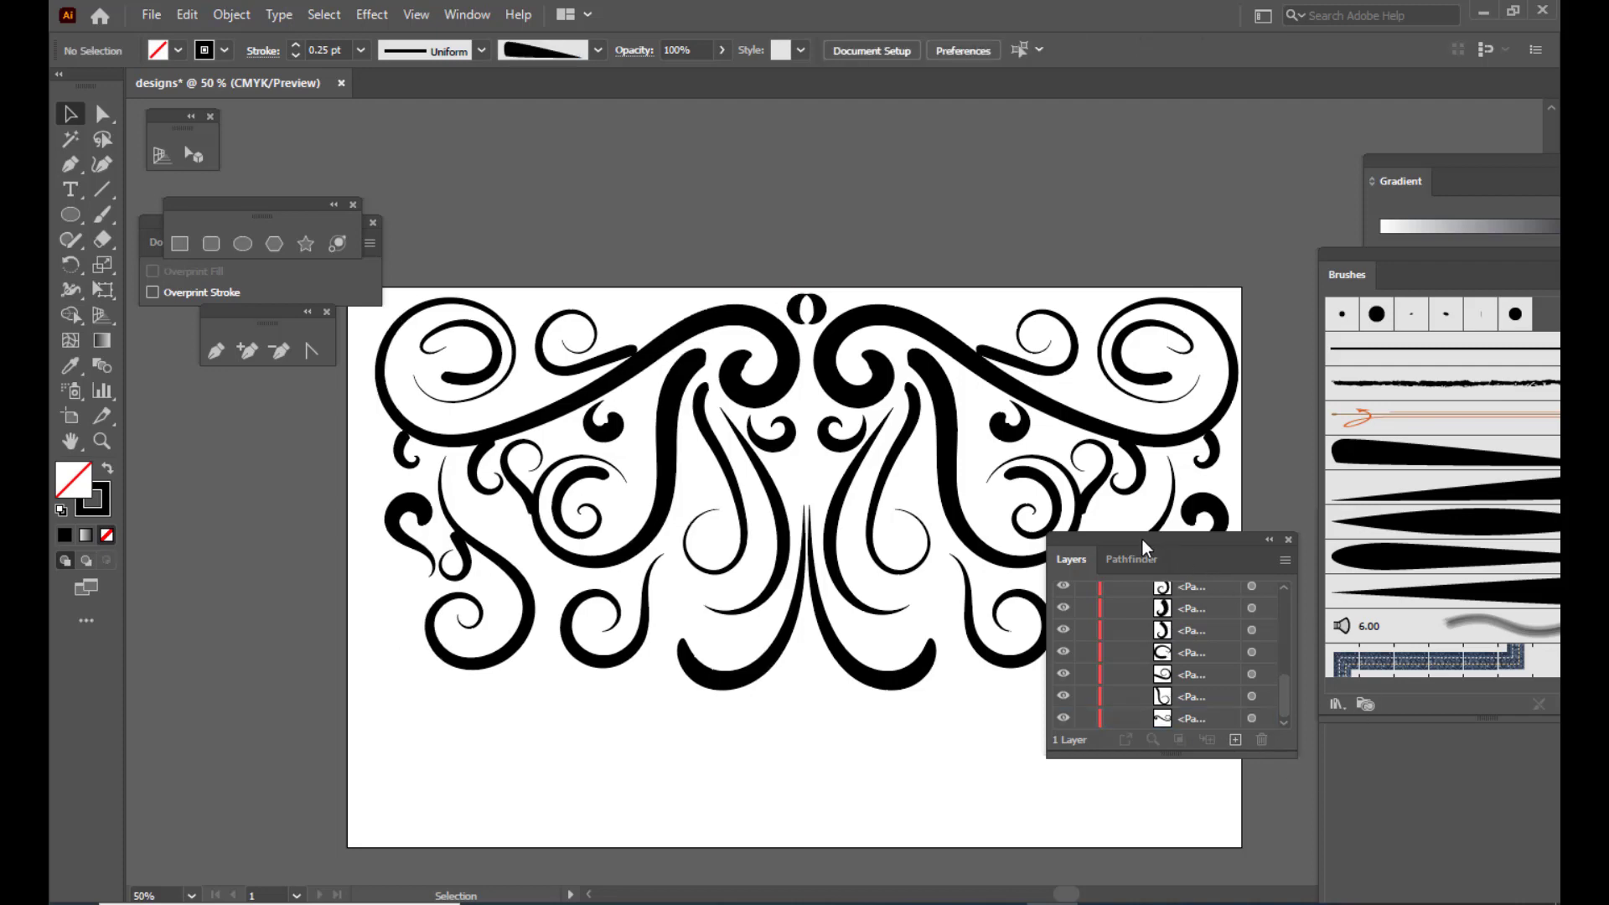
{"action": "left_click_drag", "start_coordinate": [1142, 541], "coordinate": [1363, 625]}
Apply Expand Appearance to the mirrored ornament, starting from its large scroll stroke
{"action": "left_click", "coordinate": [947, 334]}
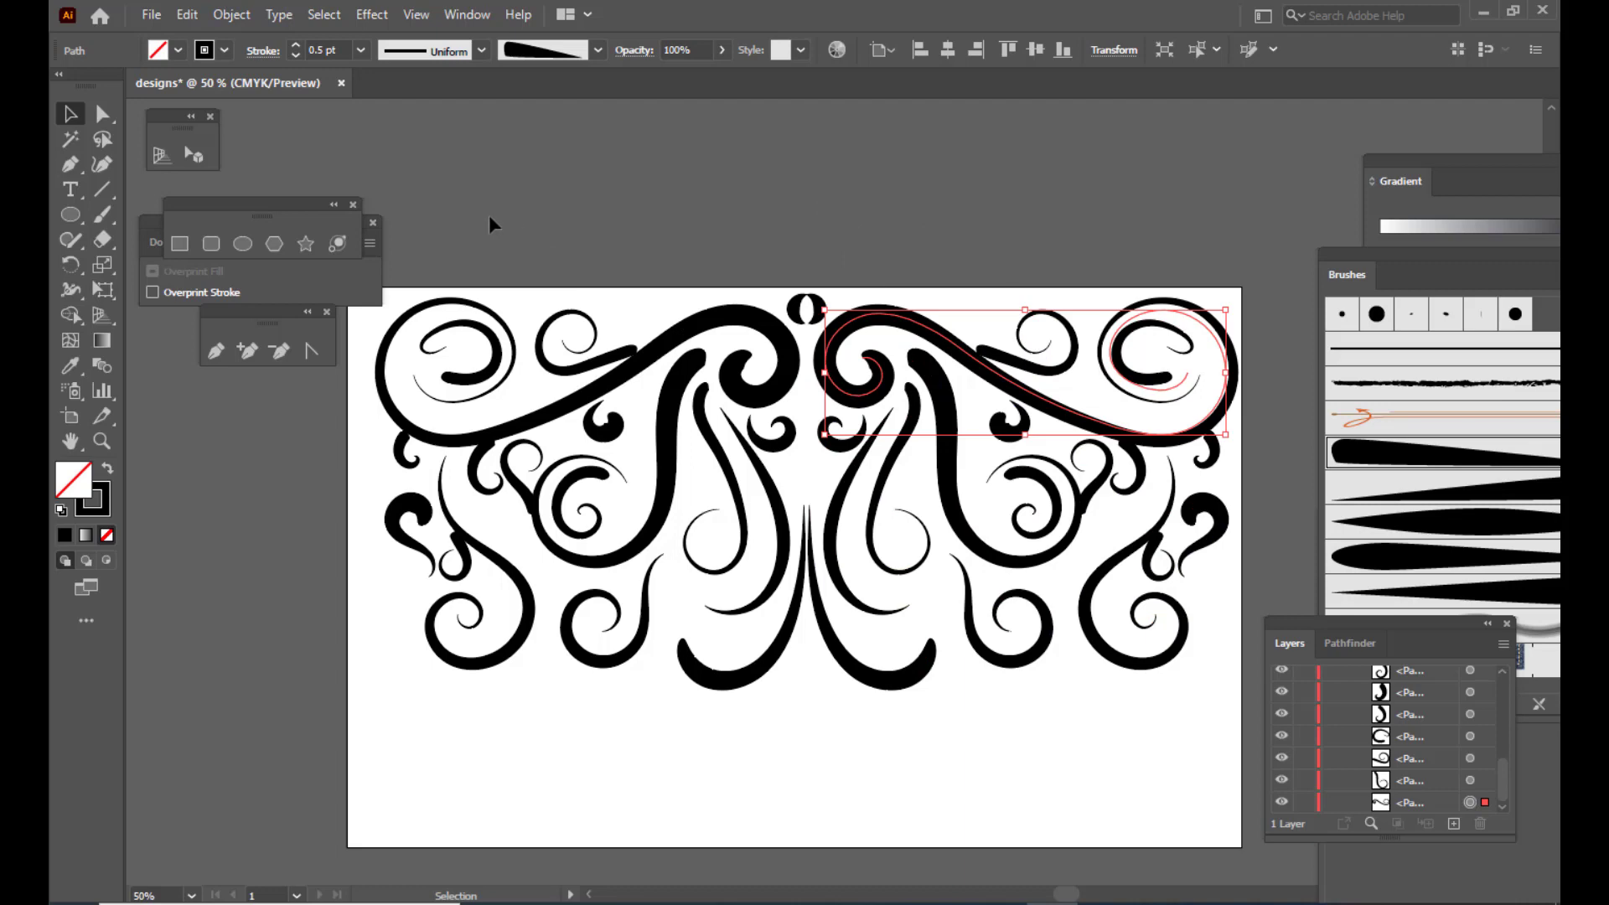
{"action": "left_click_drag", "start_coordinate": [490, 682], "coordinate": [642, 787]}
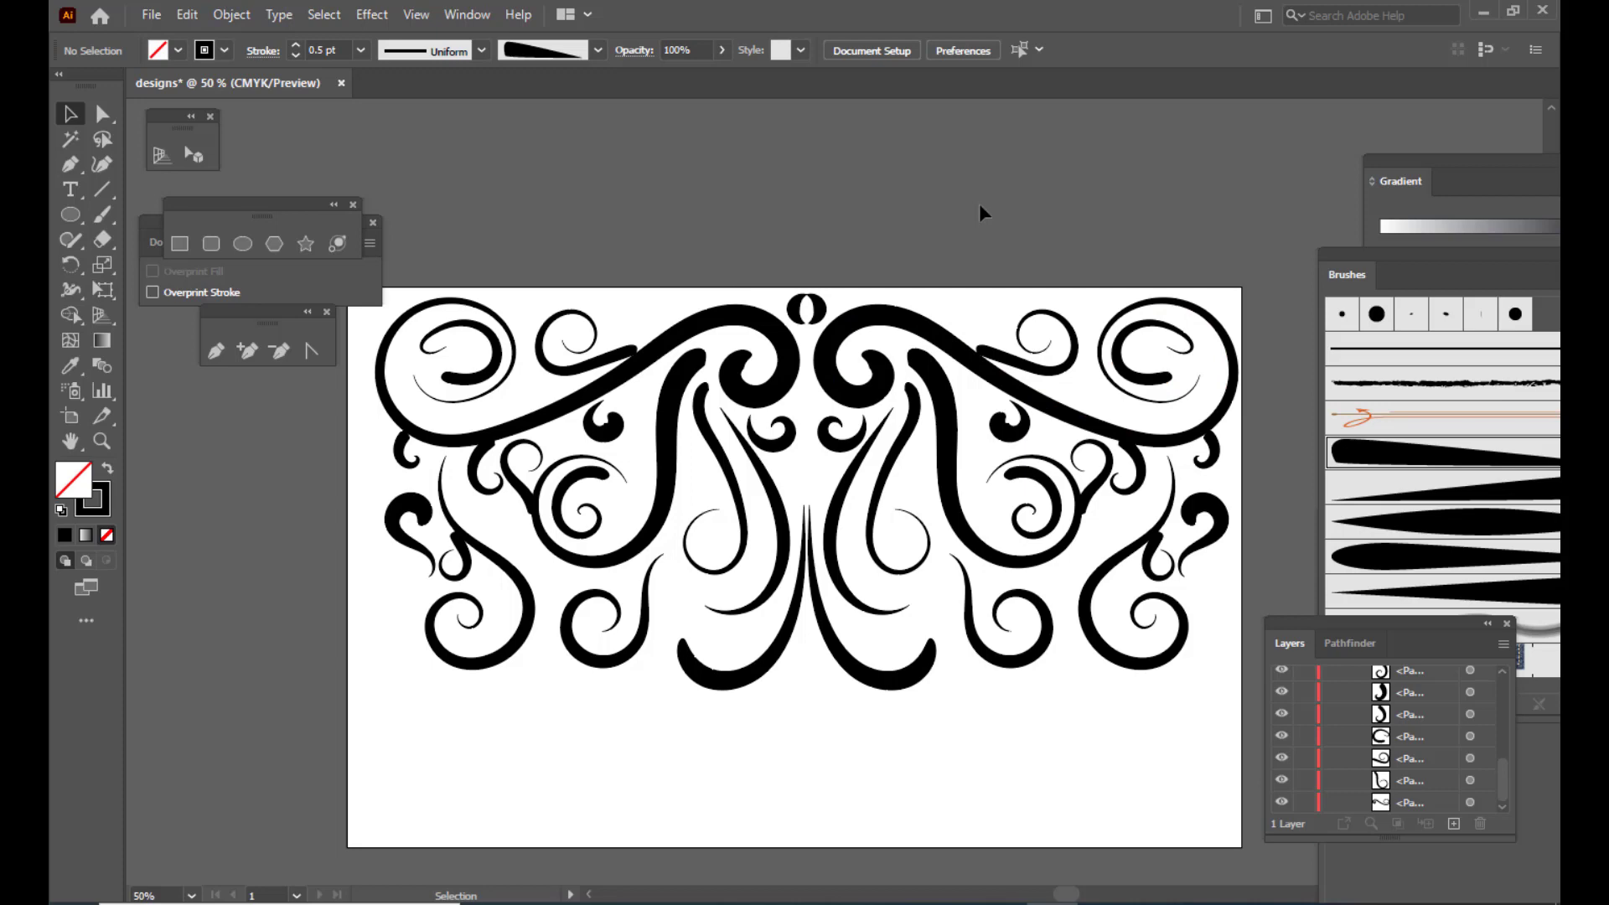
{"action": "left_click", "coordinate": [926, 328]}
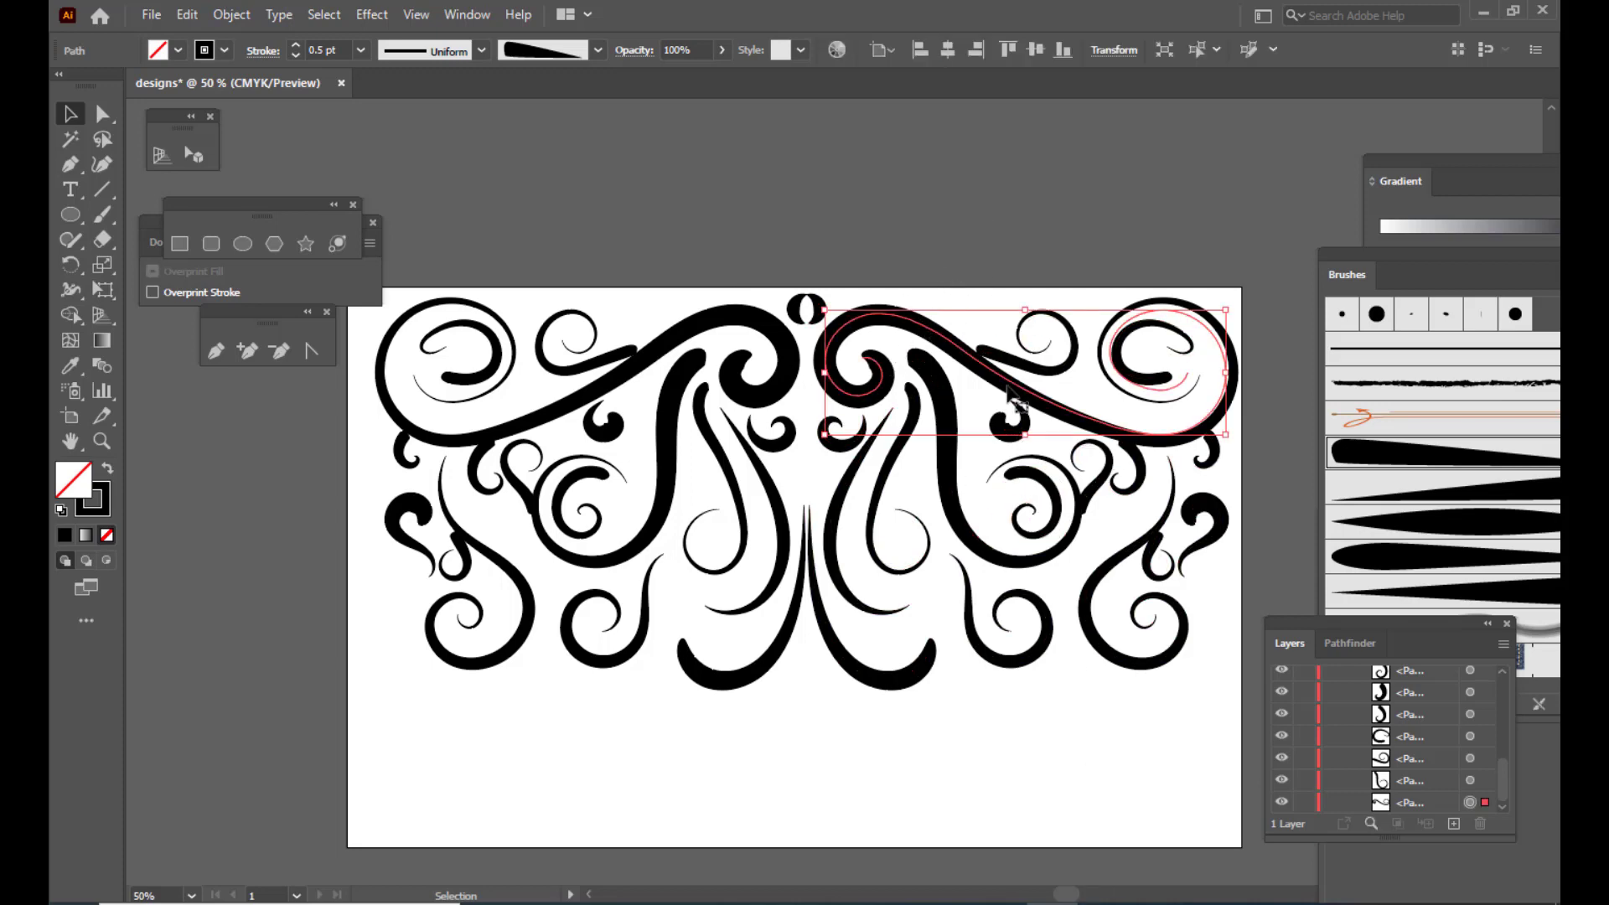
{"action": "left_click", "coordinate": [232, 15]}
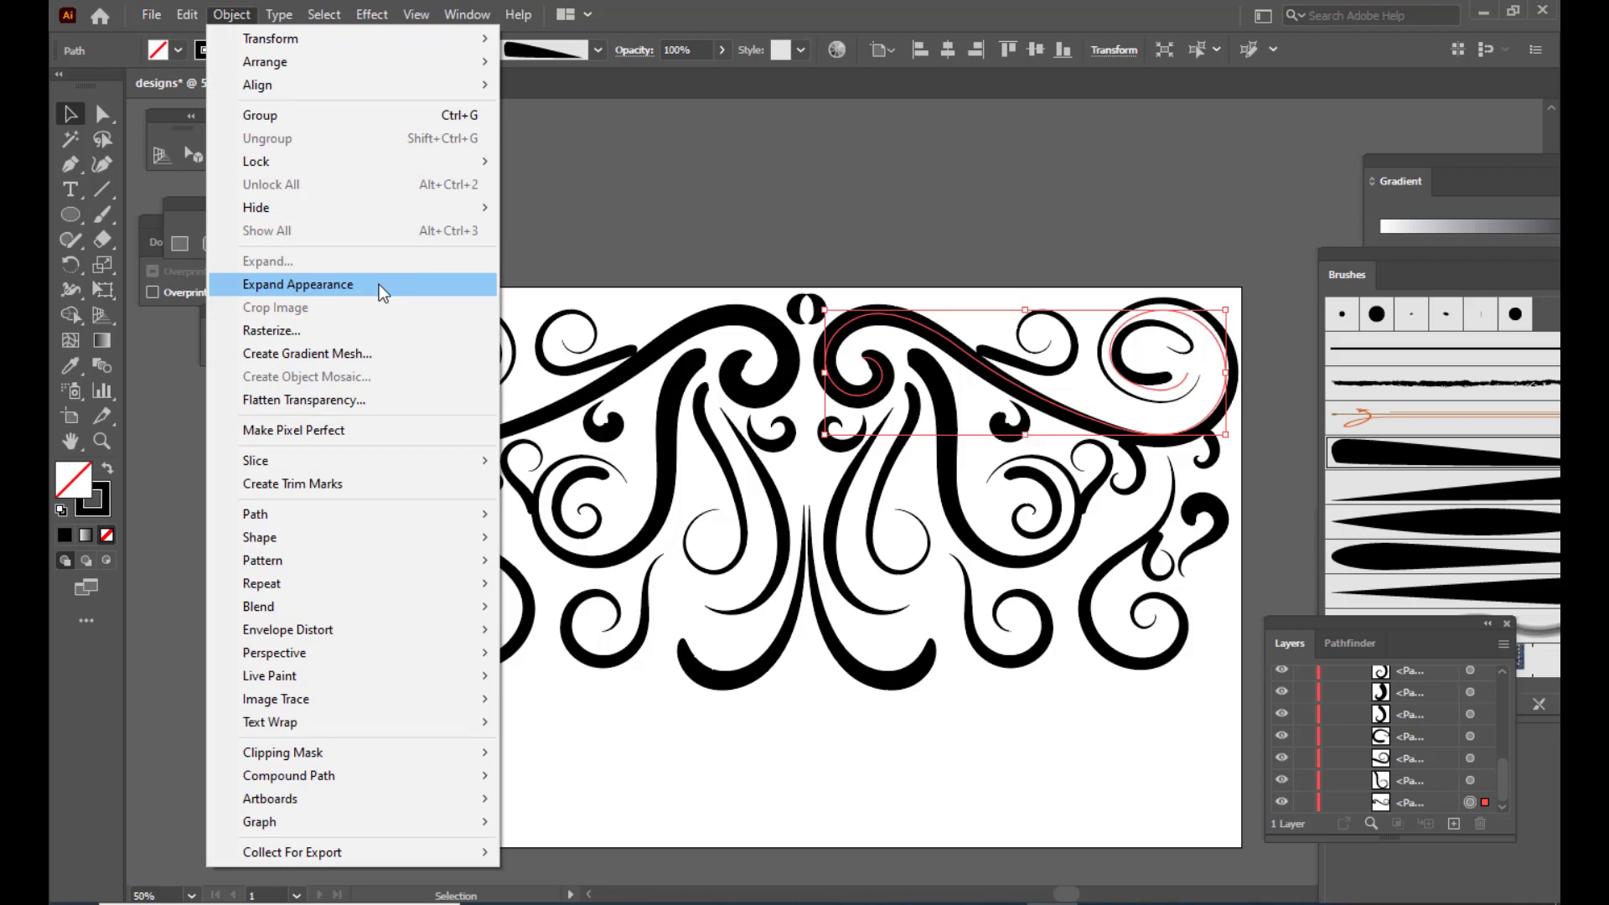
{"action": "left_click", "coordinate": [320, 284]}
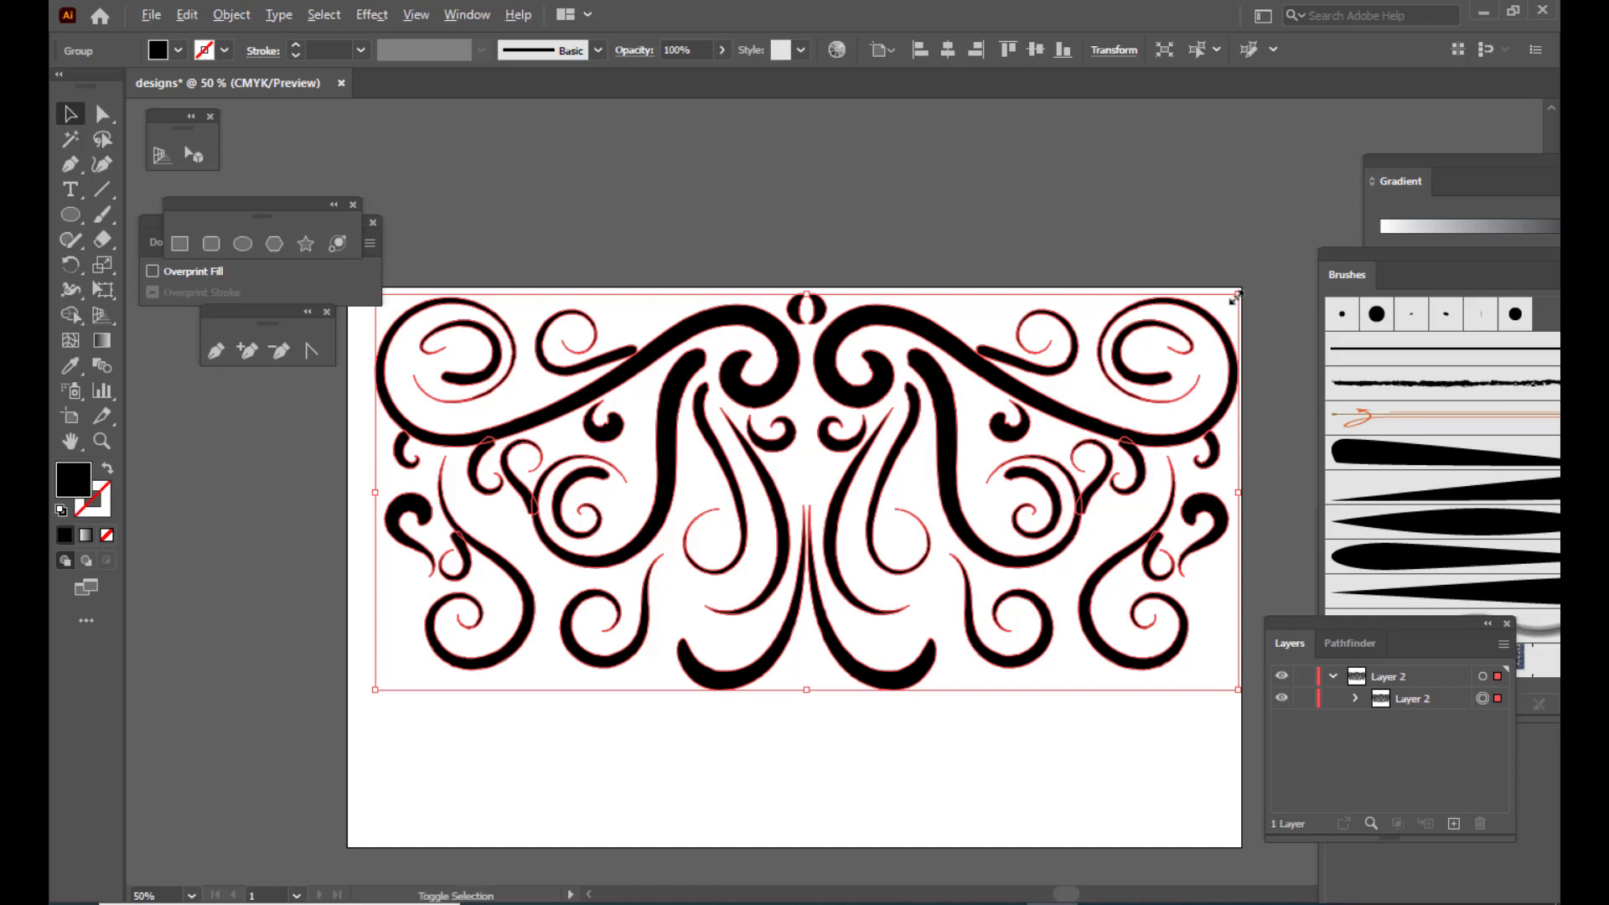
Scale the expanded ornament down to a little over half its width and centre it near the artboard's upper edge
{"action": "left_click_drag", "start_coordinate": [1237, 295], "coordinate": [1068, 372]}
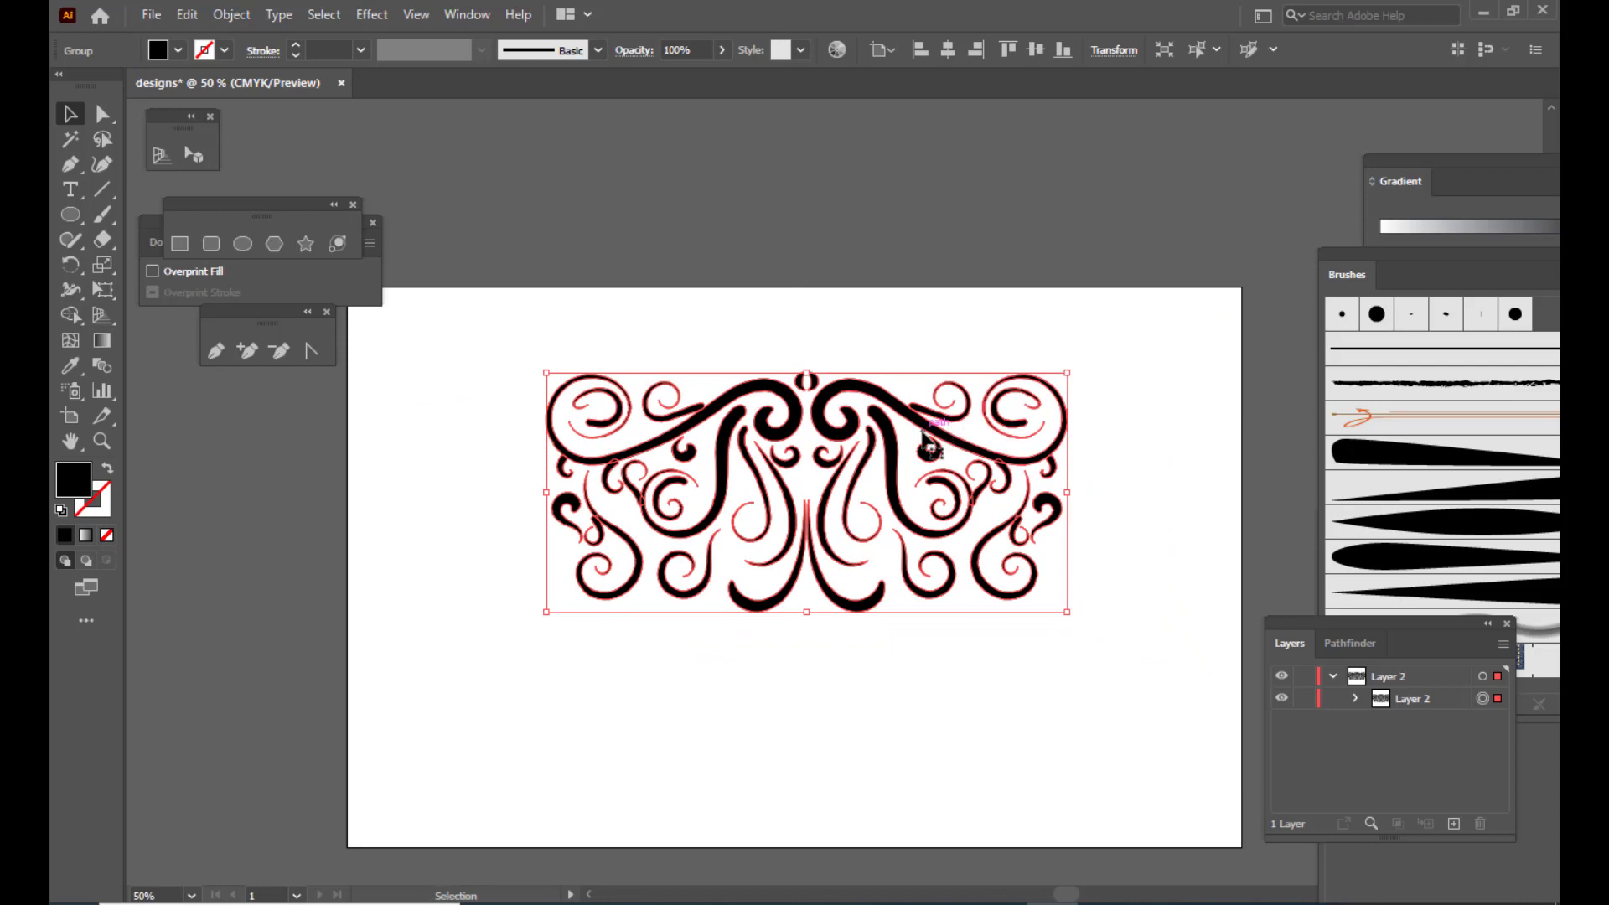
{"action": "left_click_drag", "start_coordinate": [927, 429], "coordinate": [920, 356]}
{"action": "left_click_drag", "start_coordinate": [1061, 542], "coordinate": [1053, 539]}
{"action": "left_click_drag", "start_coordinate": [906, 369], "coordinate": [897, 371]}
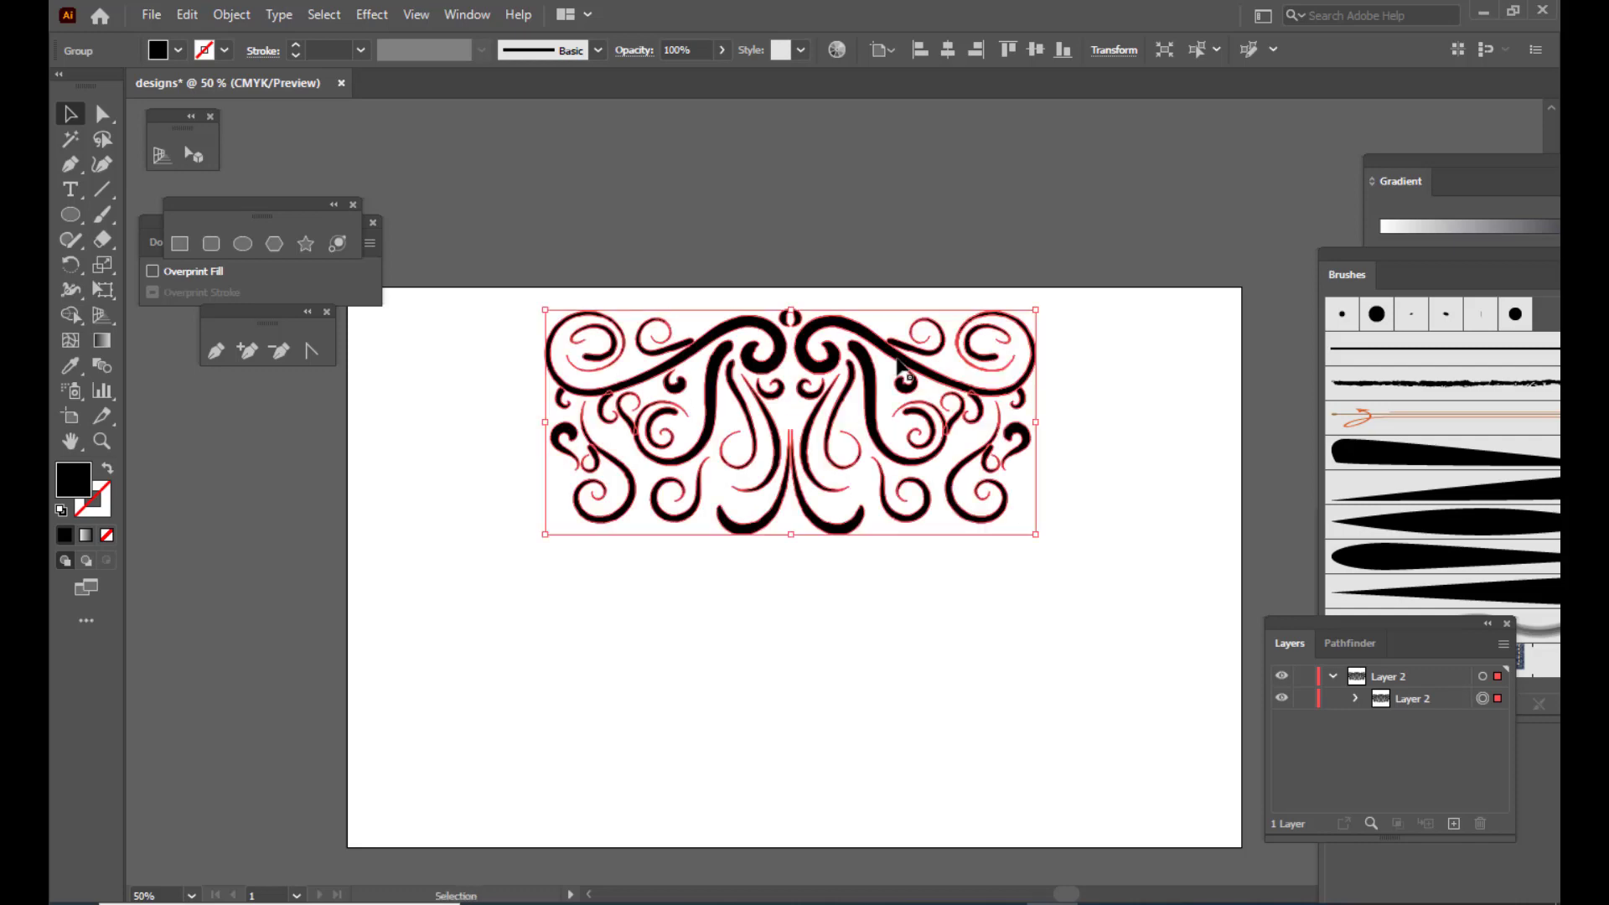
{"action": "left_click", "coordinate": [931, 197]}
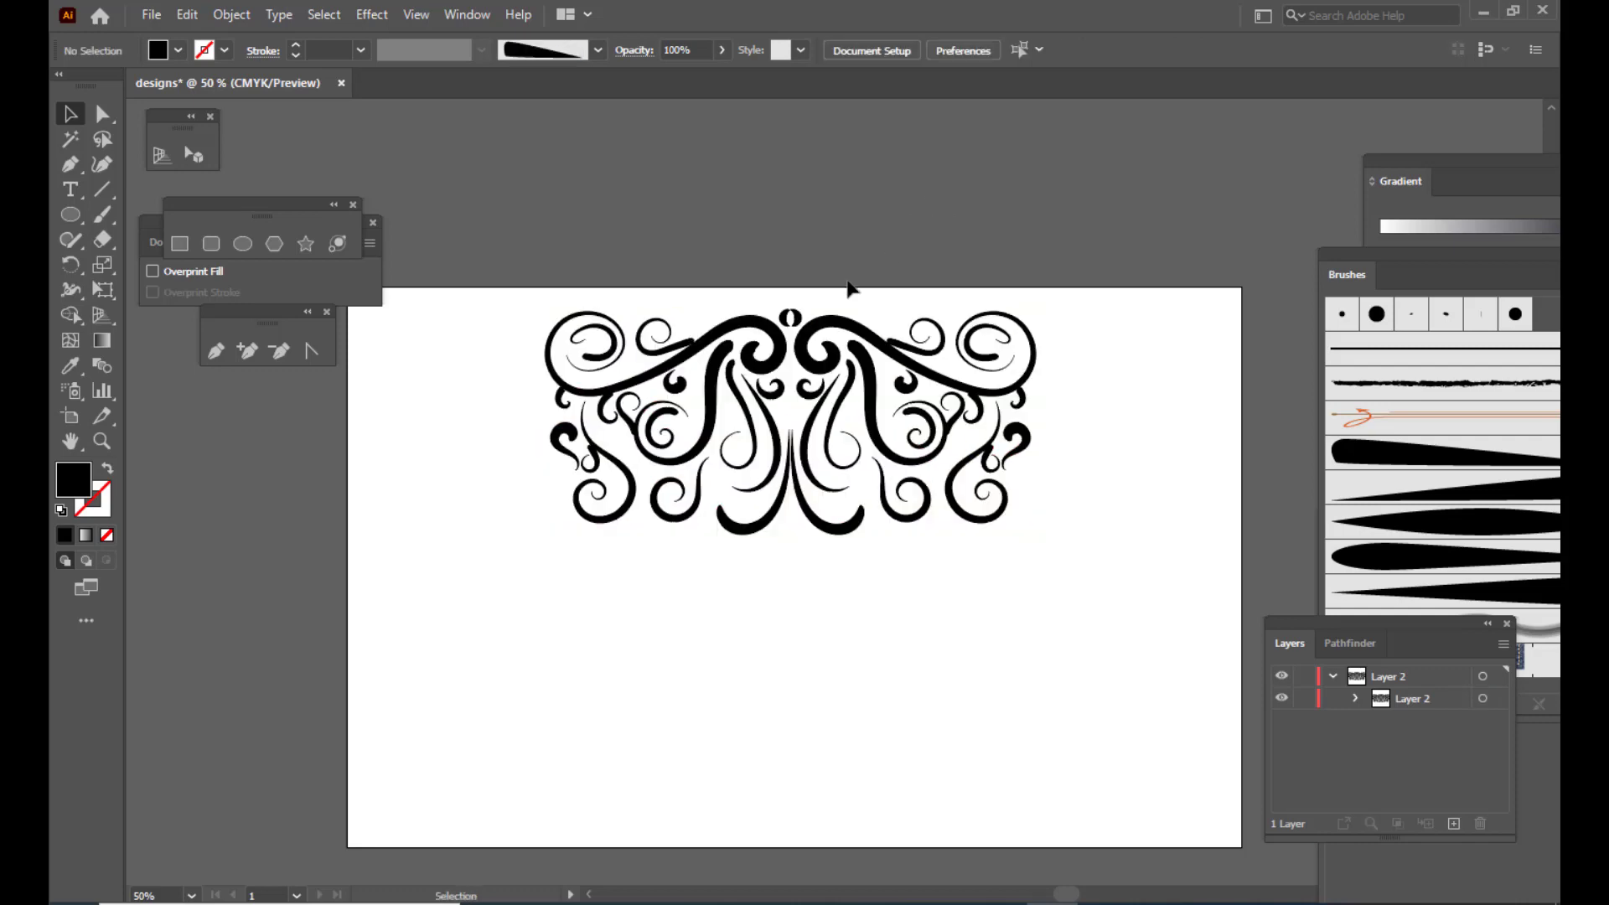
Fill the ornament with bright yellow F7E60F
{"action": "left_click", "coordinate": [838, 327]}
{"action": "double_click", "coordinate": [65, 471]}
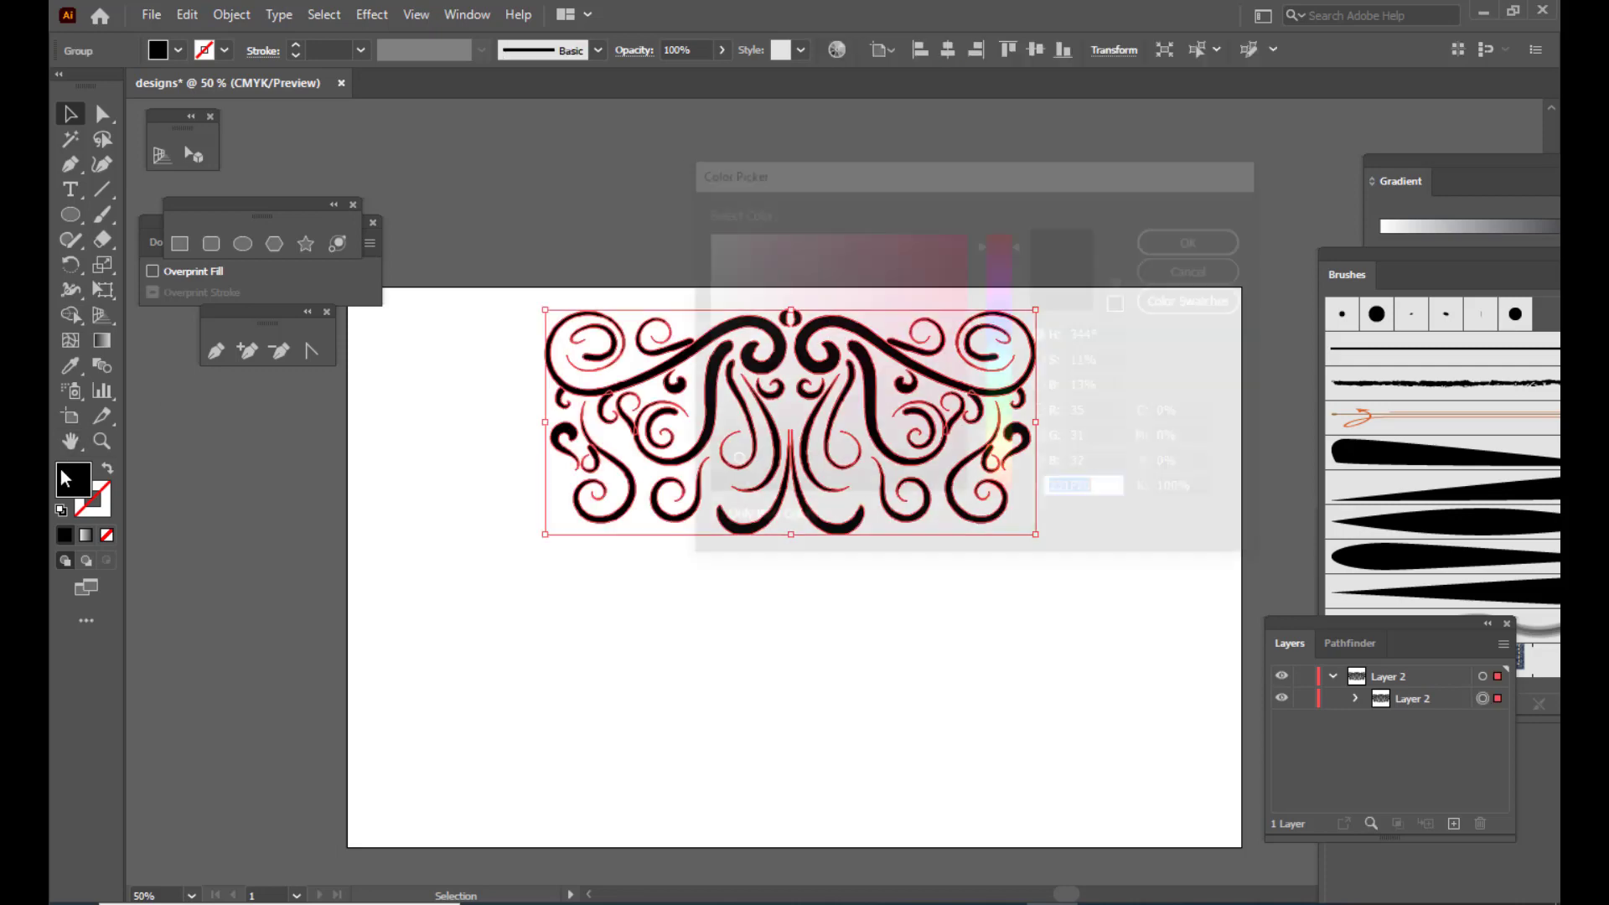
{"action": "left_click", "coordinate": [1003, 461]}
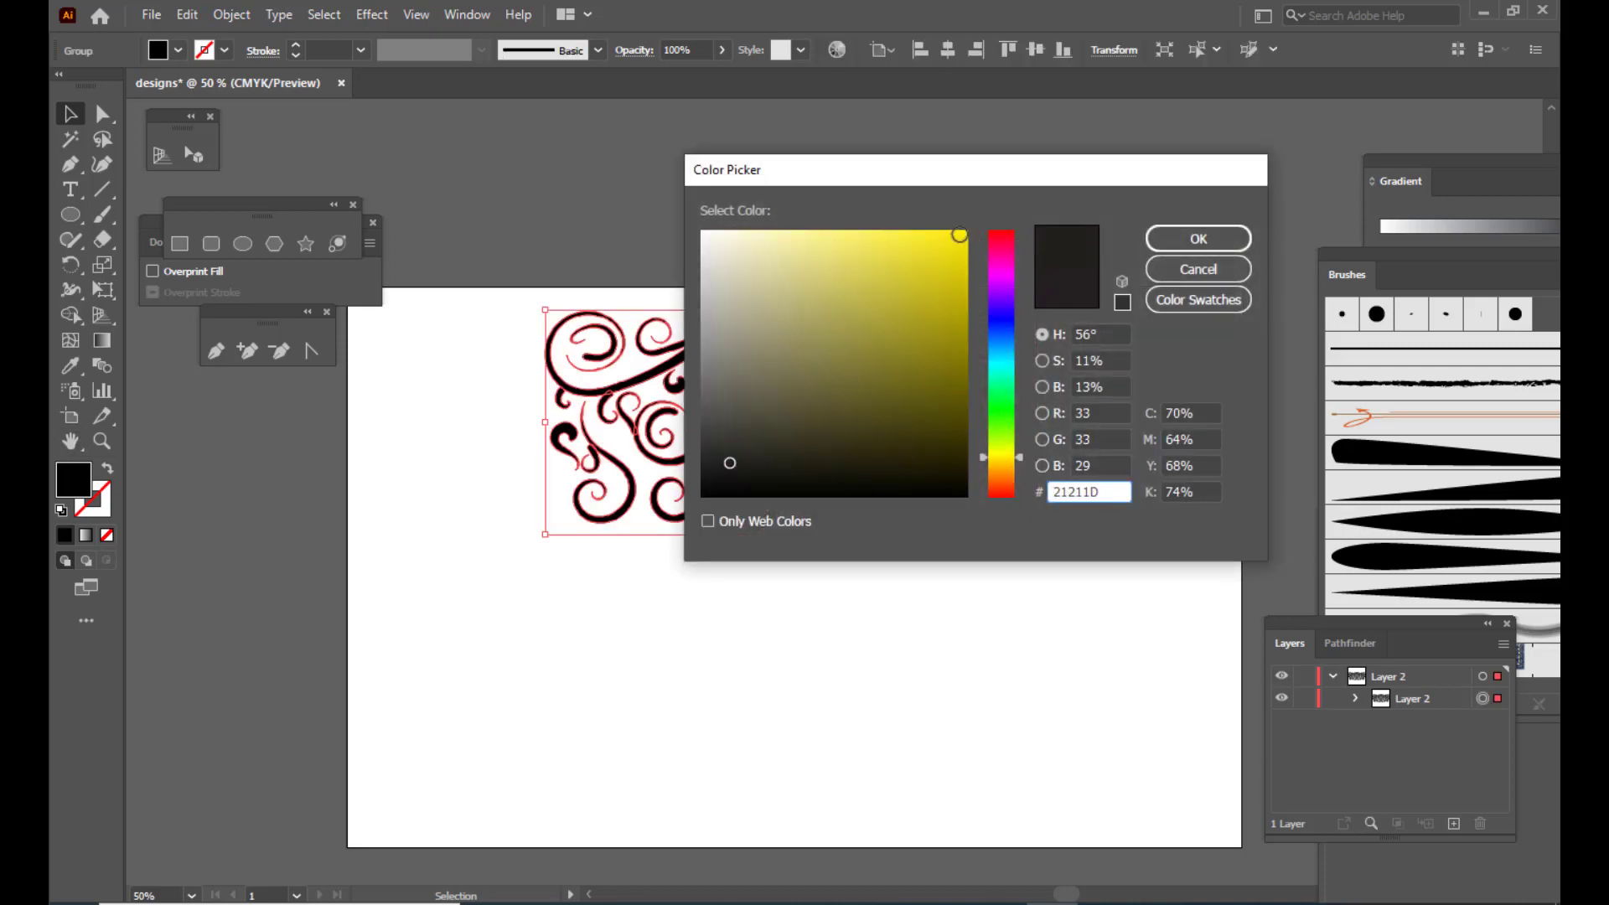
{"action": "left_click", "coordinate": [952, 238]}
{"action": "left_click", "coordinate": [1198, 239]}
{"action": "left_click", "coordinate": [1006, 235]}
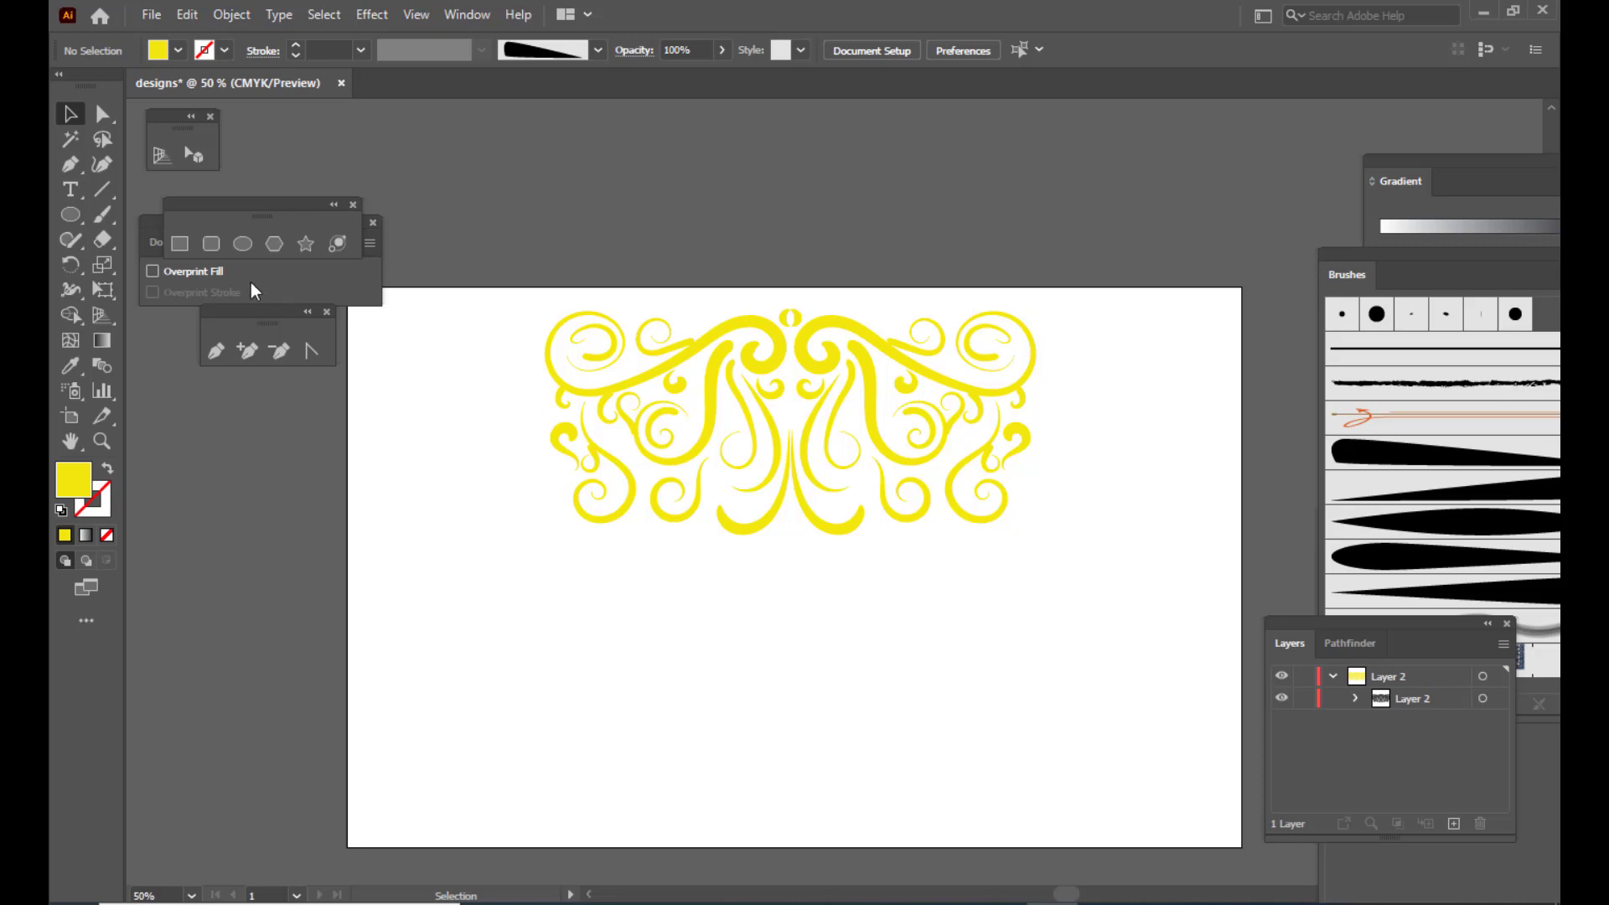
Draw a rectangle covering the whole artboard
{"action": "left_click", "coordinate": [180, 243]}
{"action": "left_click_drag", "start_coordinate": [270, 205], "coordinate": [799, 198]}
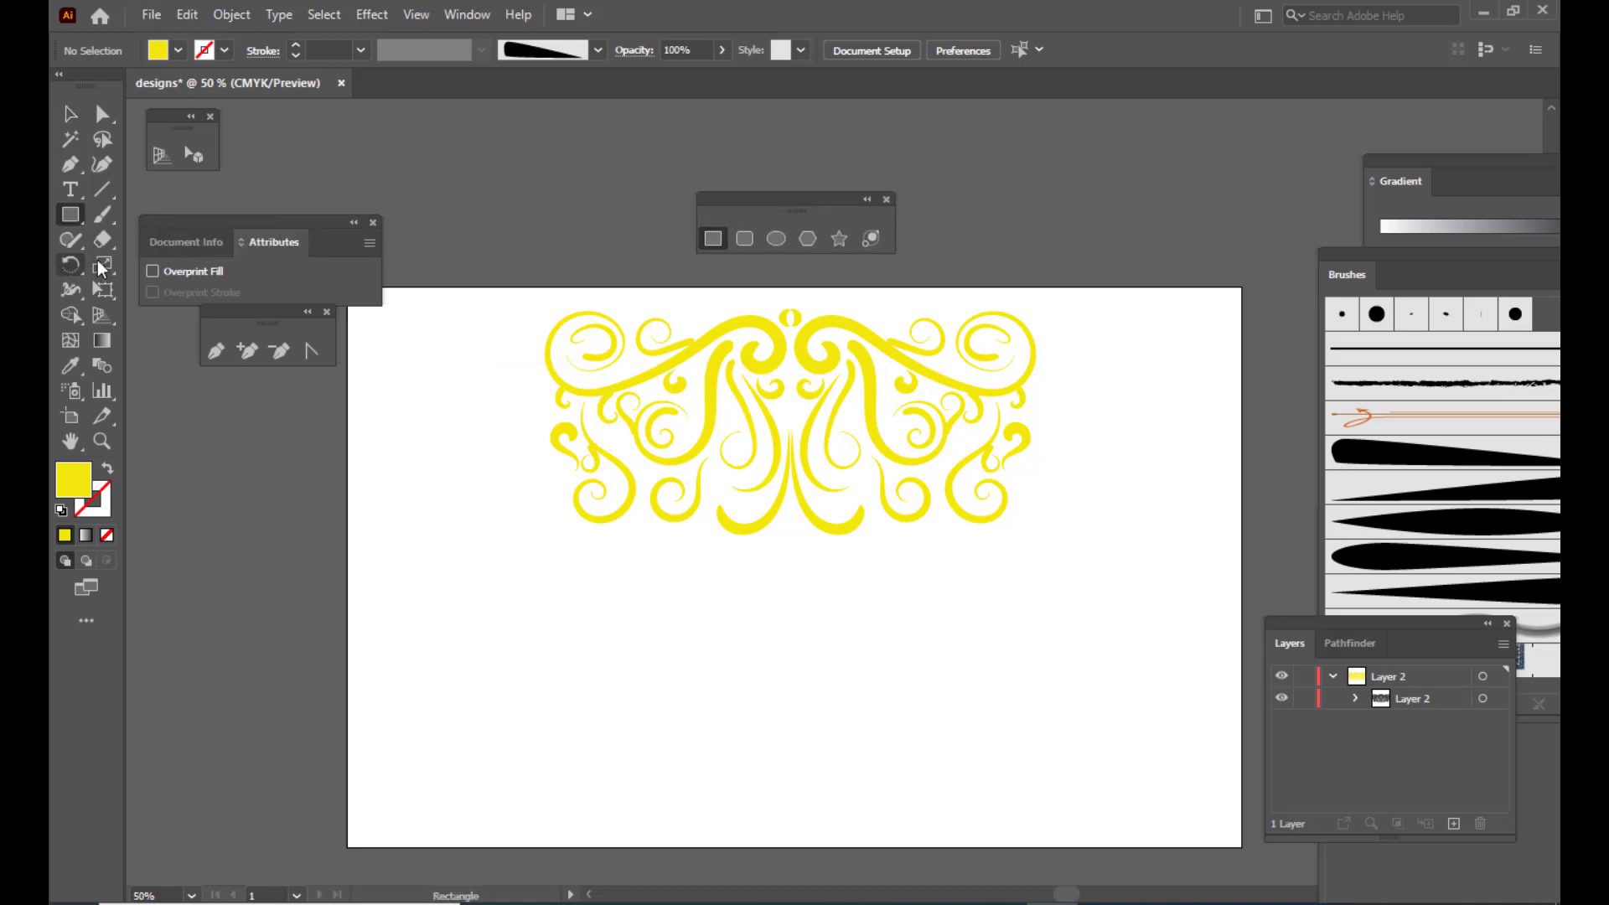
{"action": "left_click_drag", "start_coordinate": [233, 222], "coordinate": [241, 180]}
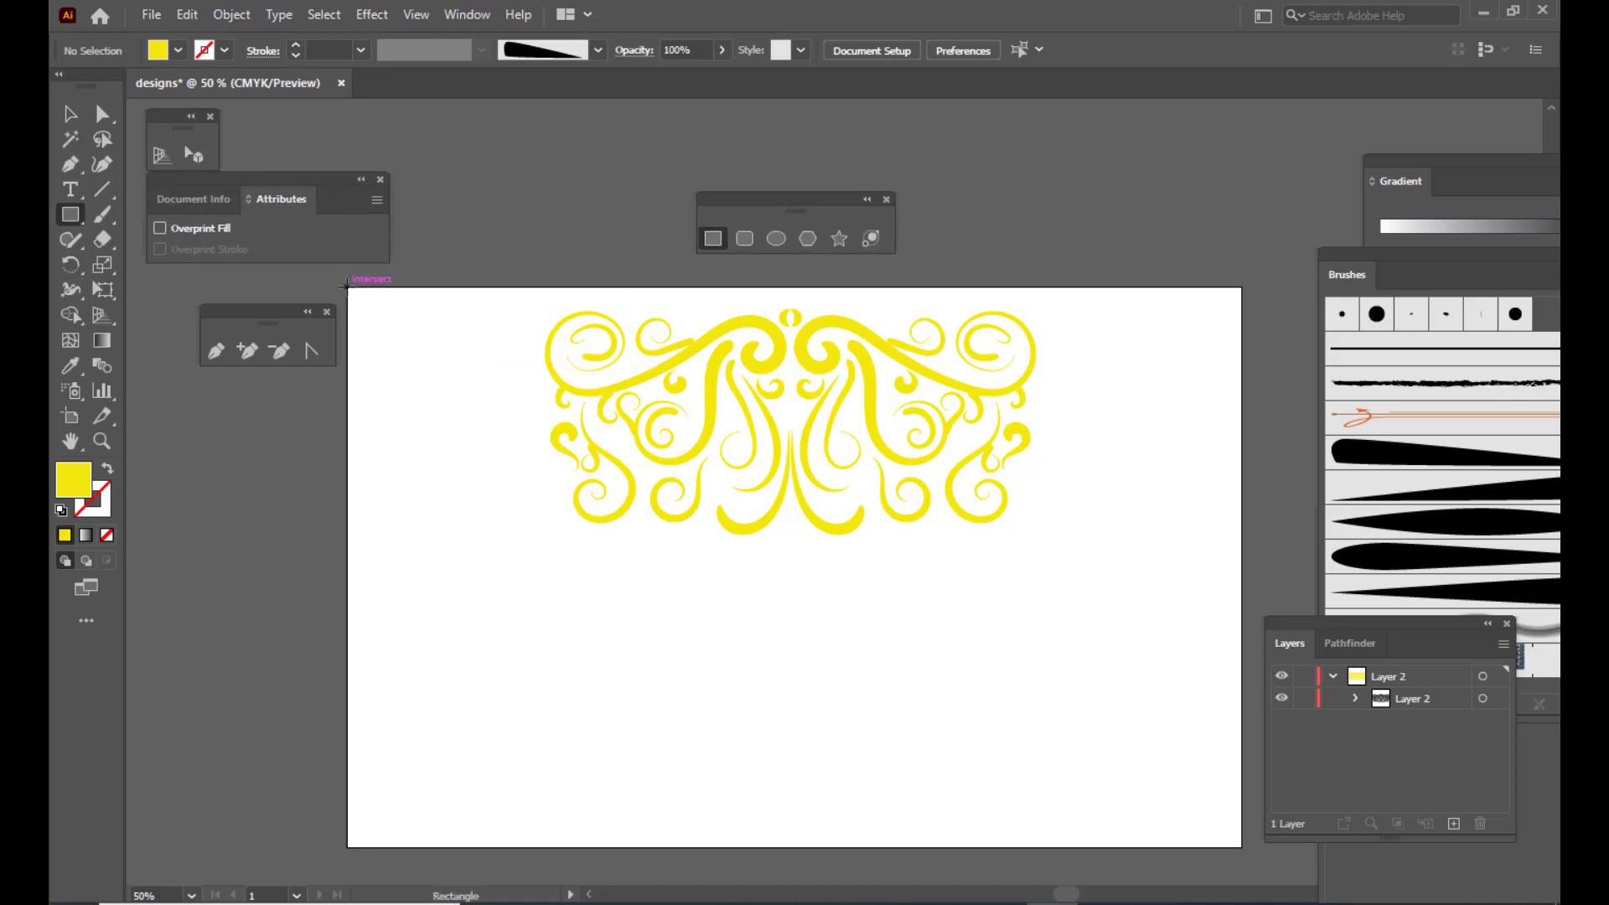
{"action": "left_click_drag", "start_coordinate": [348, 287], "coordinate": [1241, 847]}
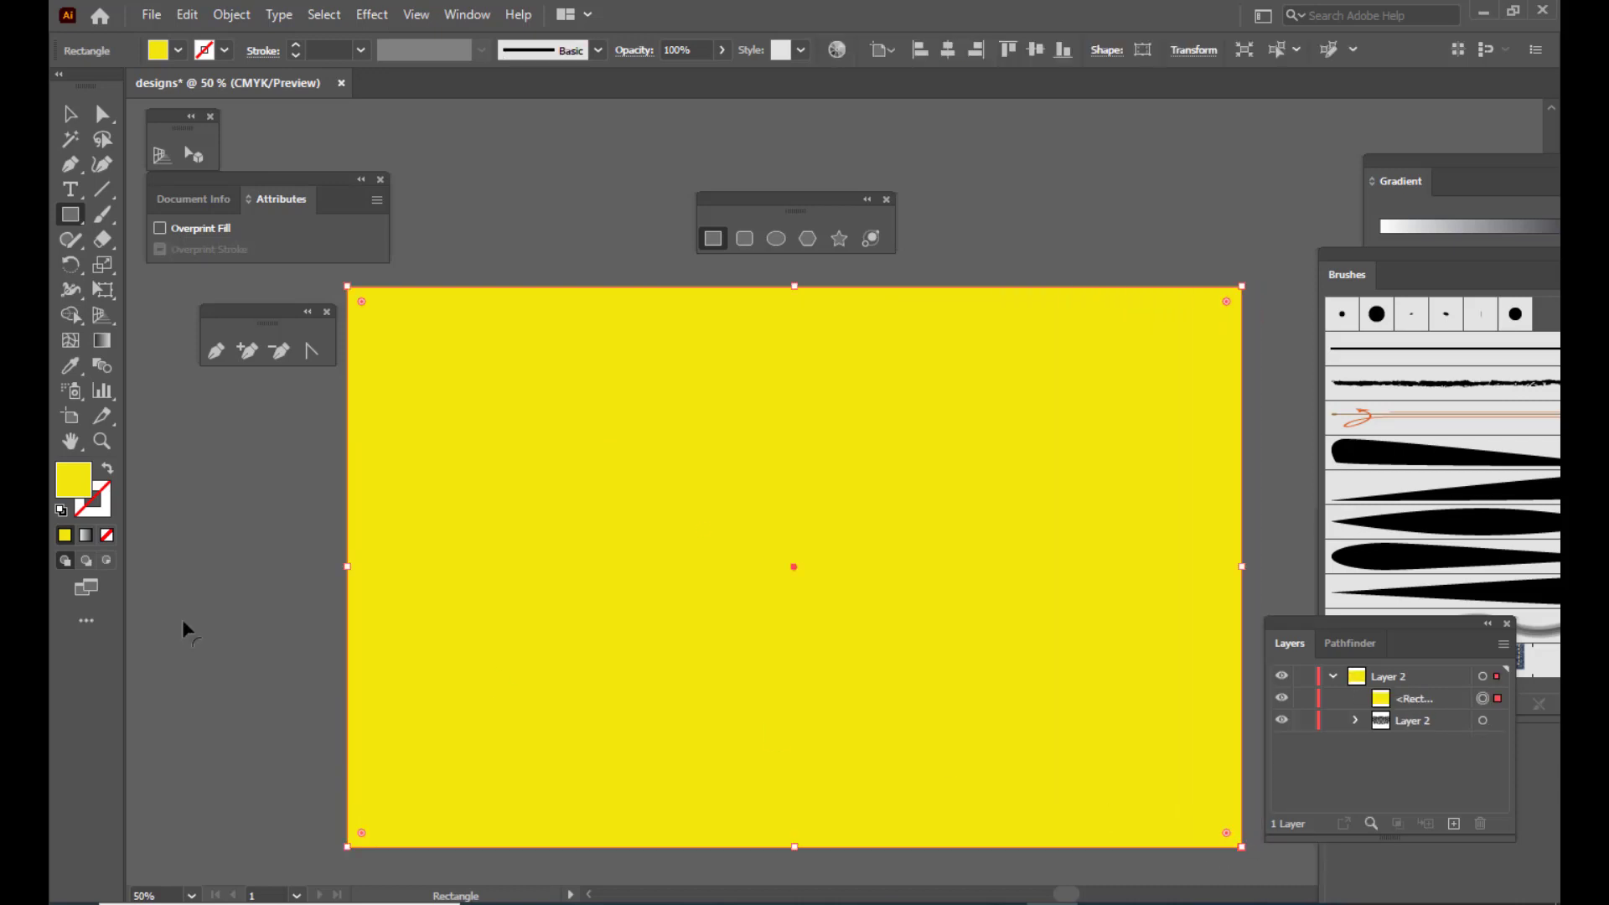
Set the artboard-sized rectangle's fill to the purple 5311F4
{"action": "double_click", "coordinate": [87, 491]}
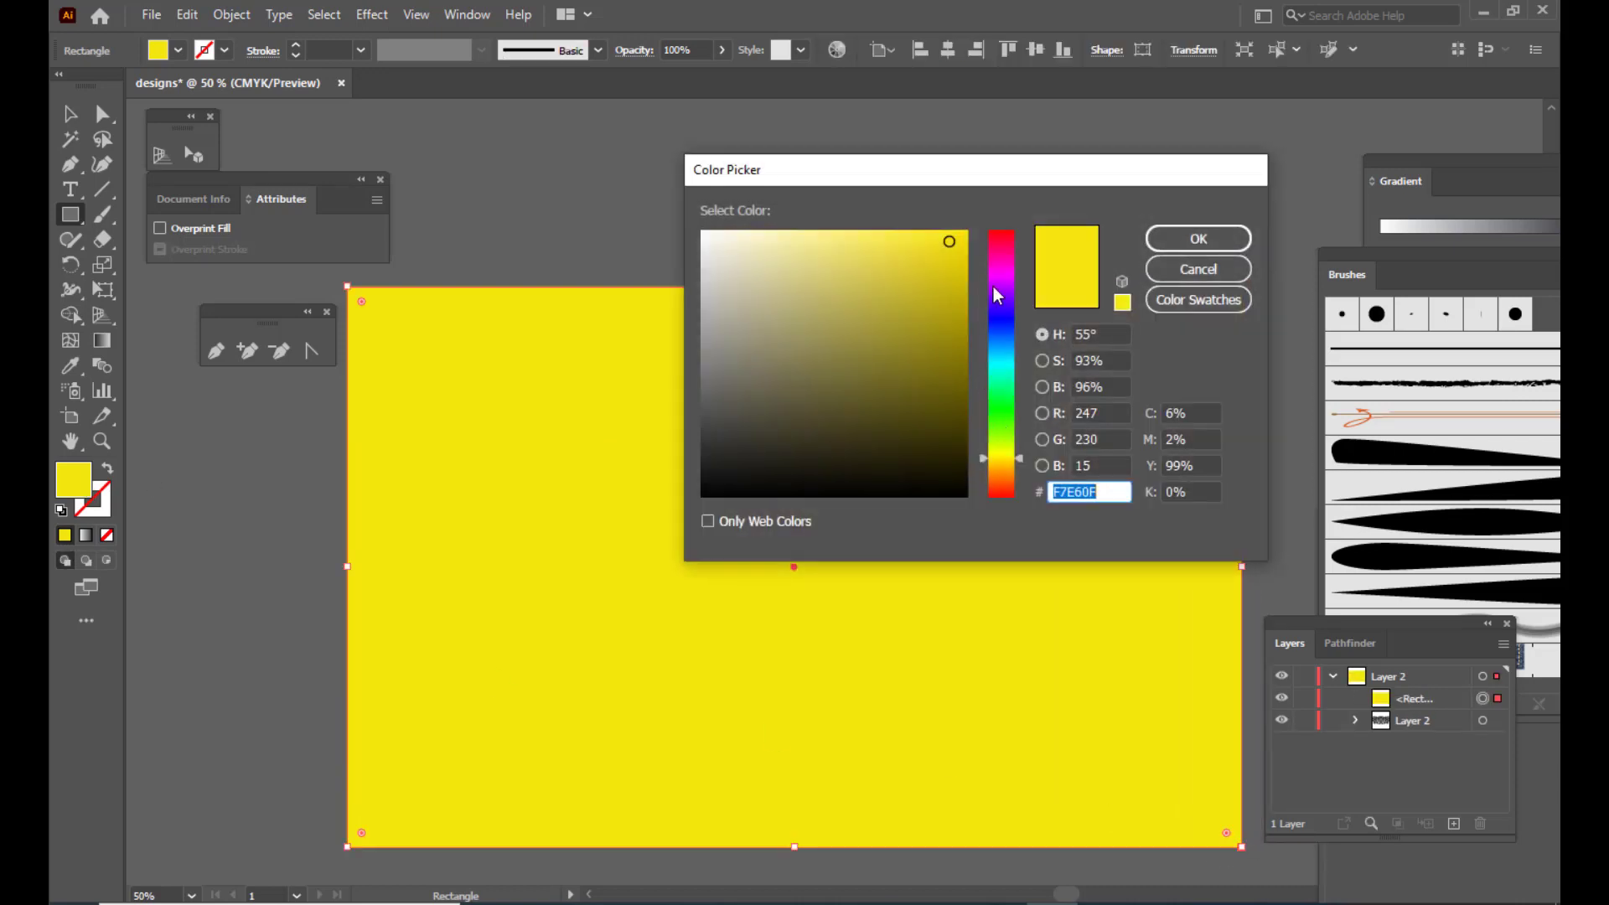
{"action": "type", "text": "534FA1"}
{"action": "left_click", "coordinate": [1198, 239]}
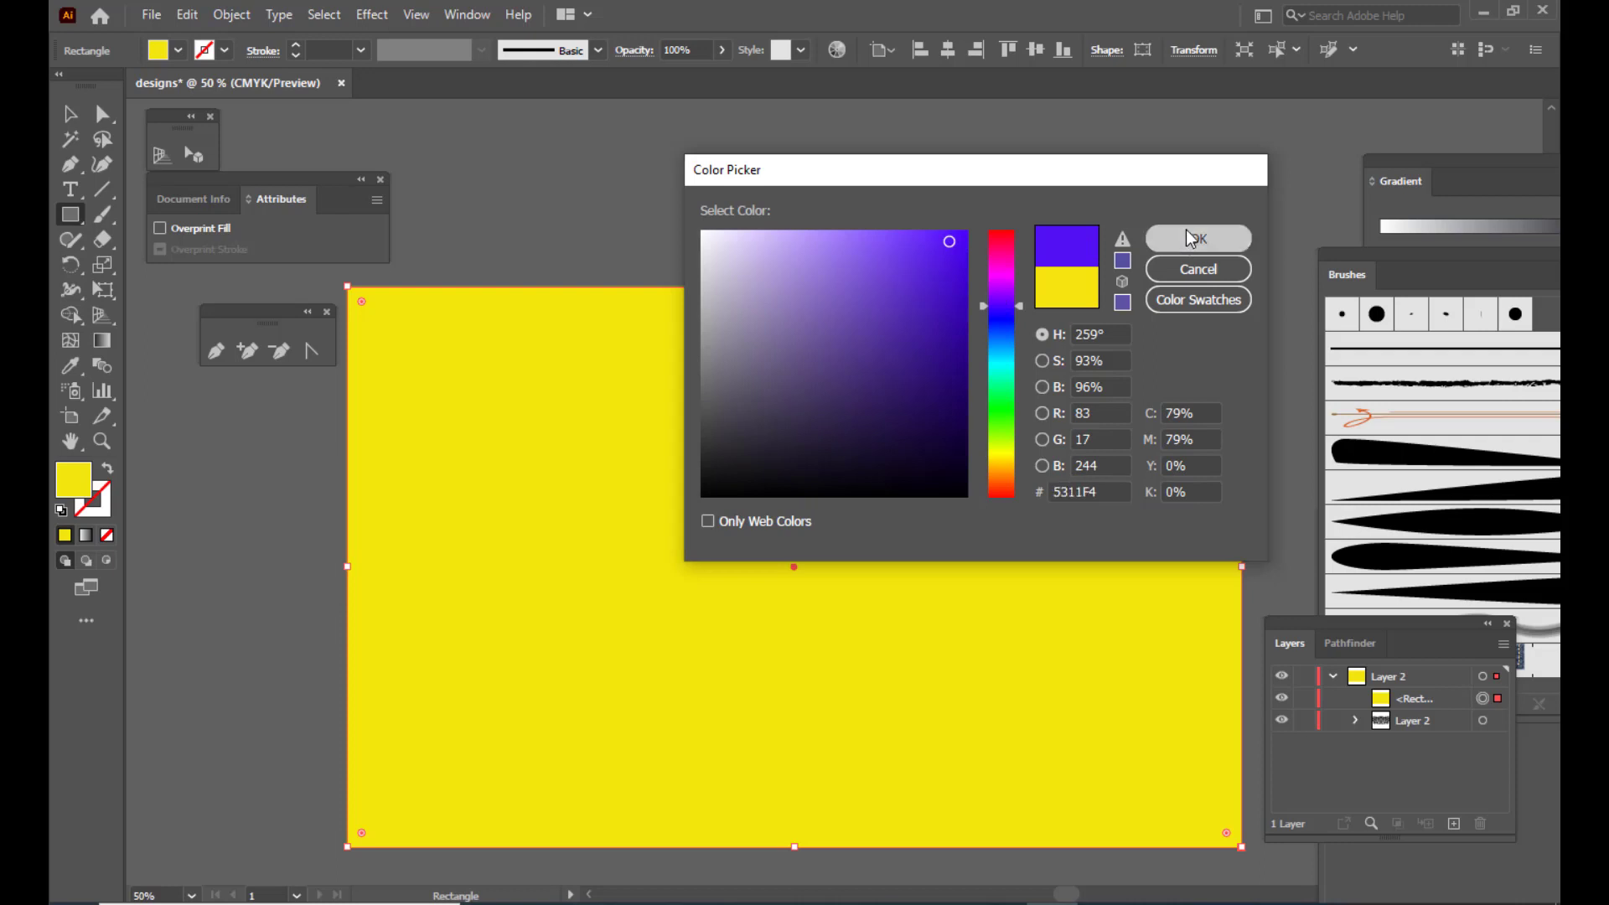
{"action": "left_click", "coordinate": [70, 114]}
{"action": "left_click", "coordinate": [742, 189]}
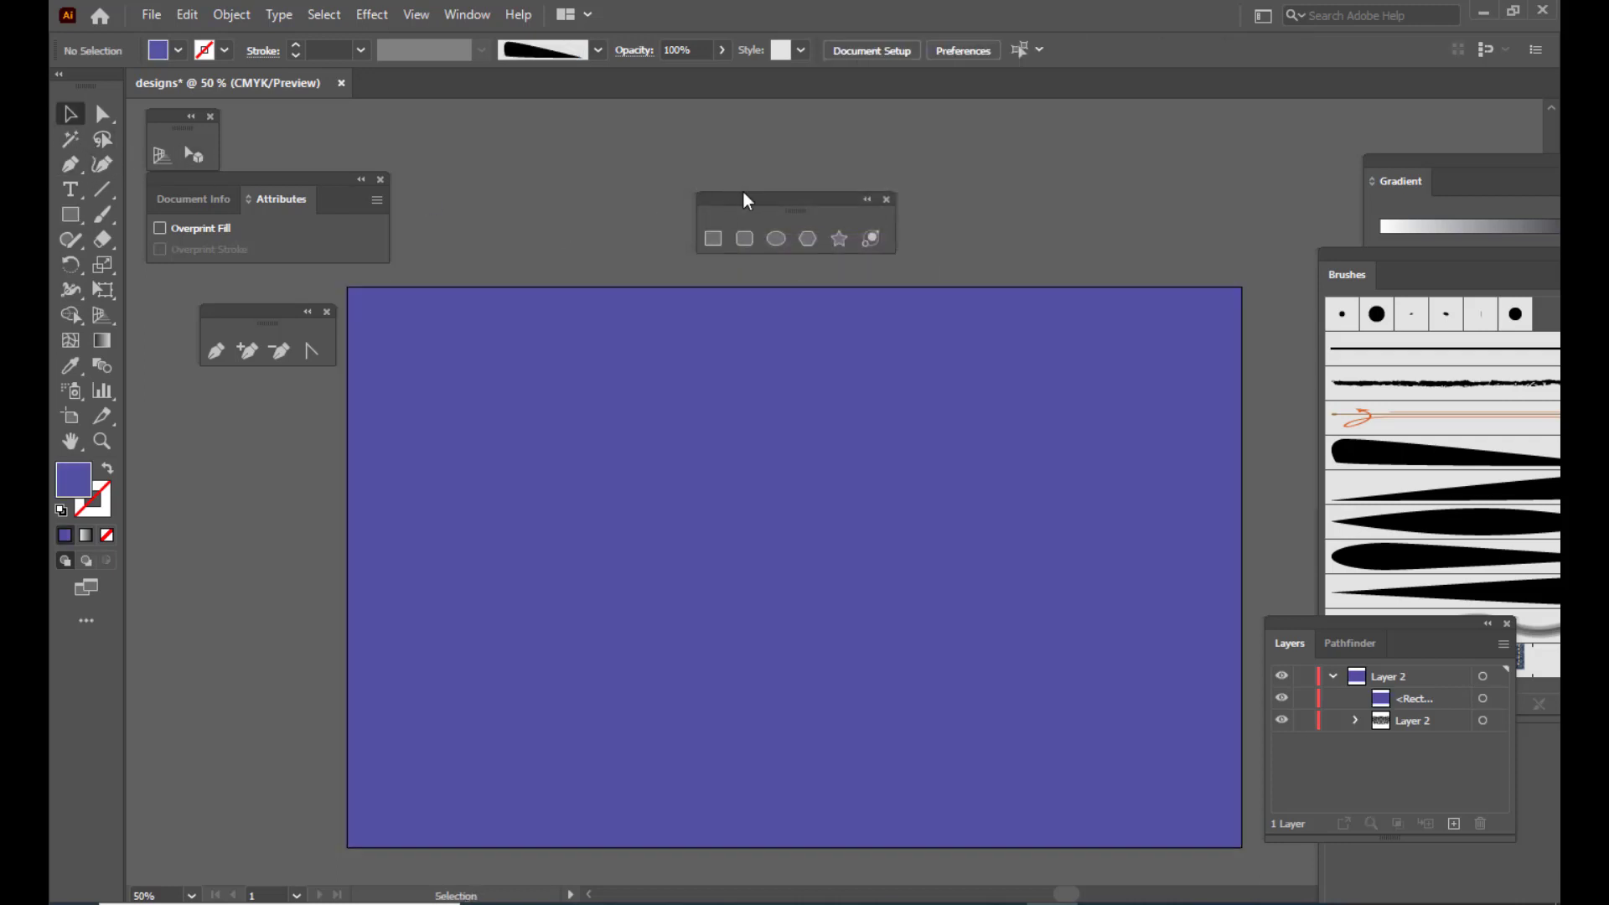
Send the purple rectangle to the back and move the yellow ornament slightly upward
{"action": "left_click_drag", "start_coordinate": [742, 196], "coordinate": [835, 168]}
{"action": "left_click", "coordinate": [750, 377]}
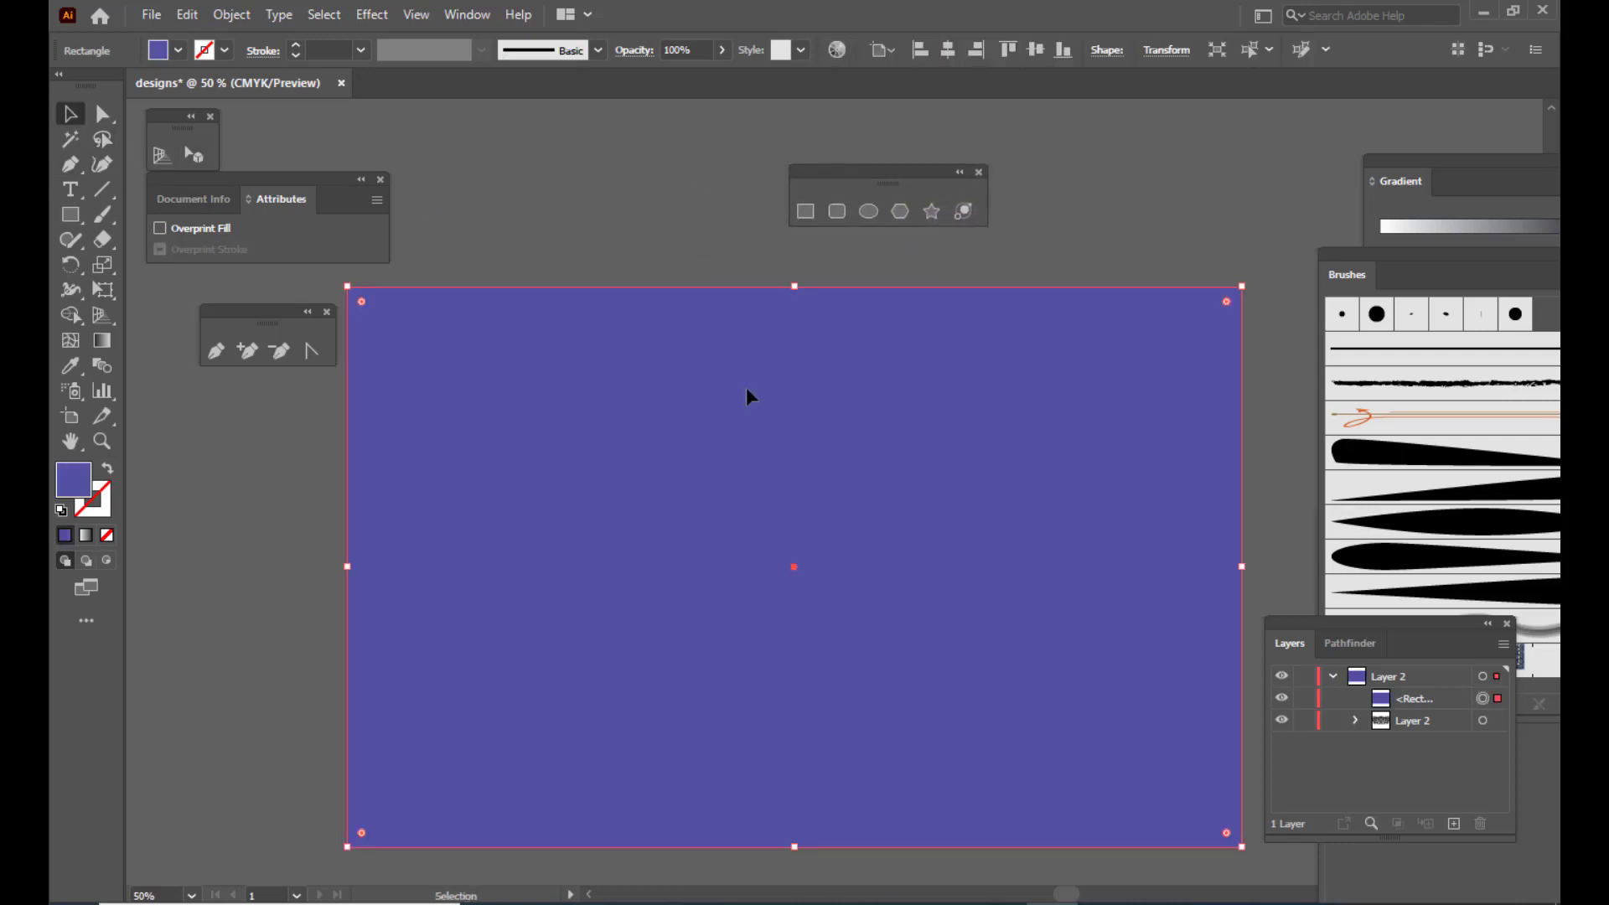
{"action": "right_click", "coordinate": [748, 394]}
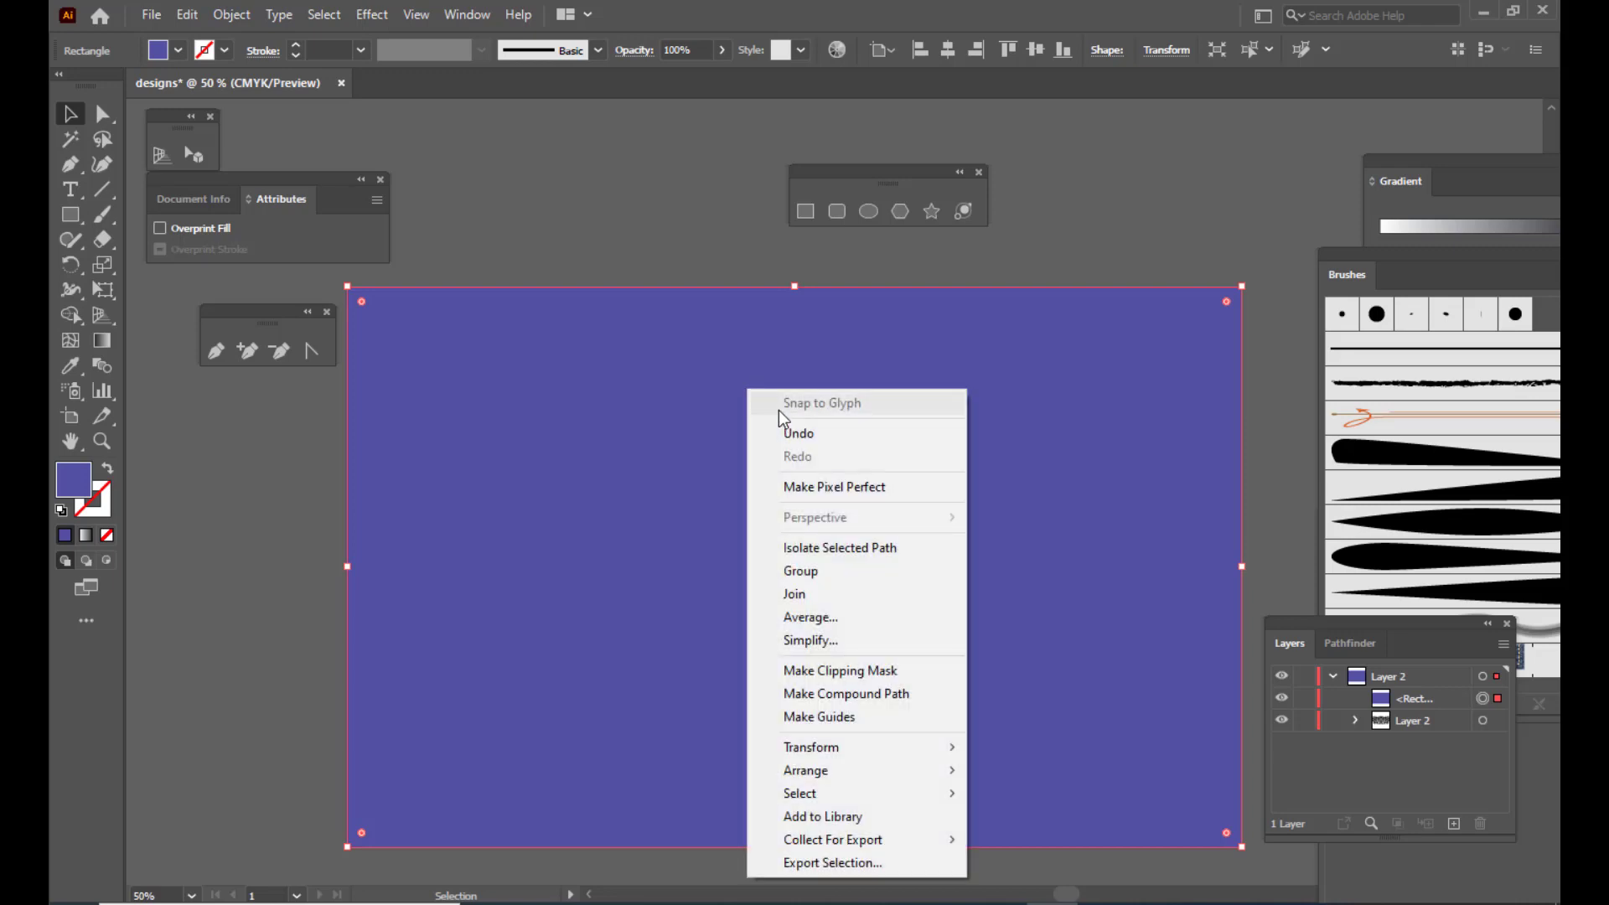
{"action": "mouse_move", "coordinate": [881, 769]}
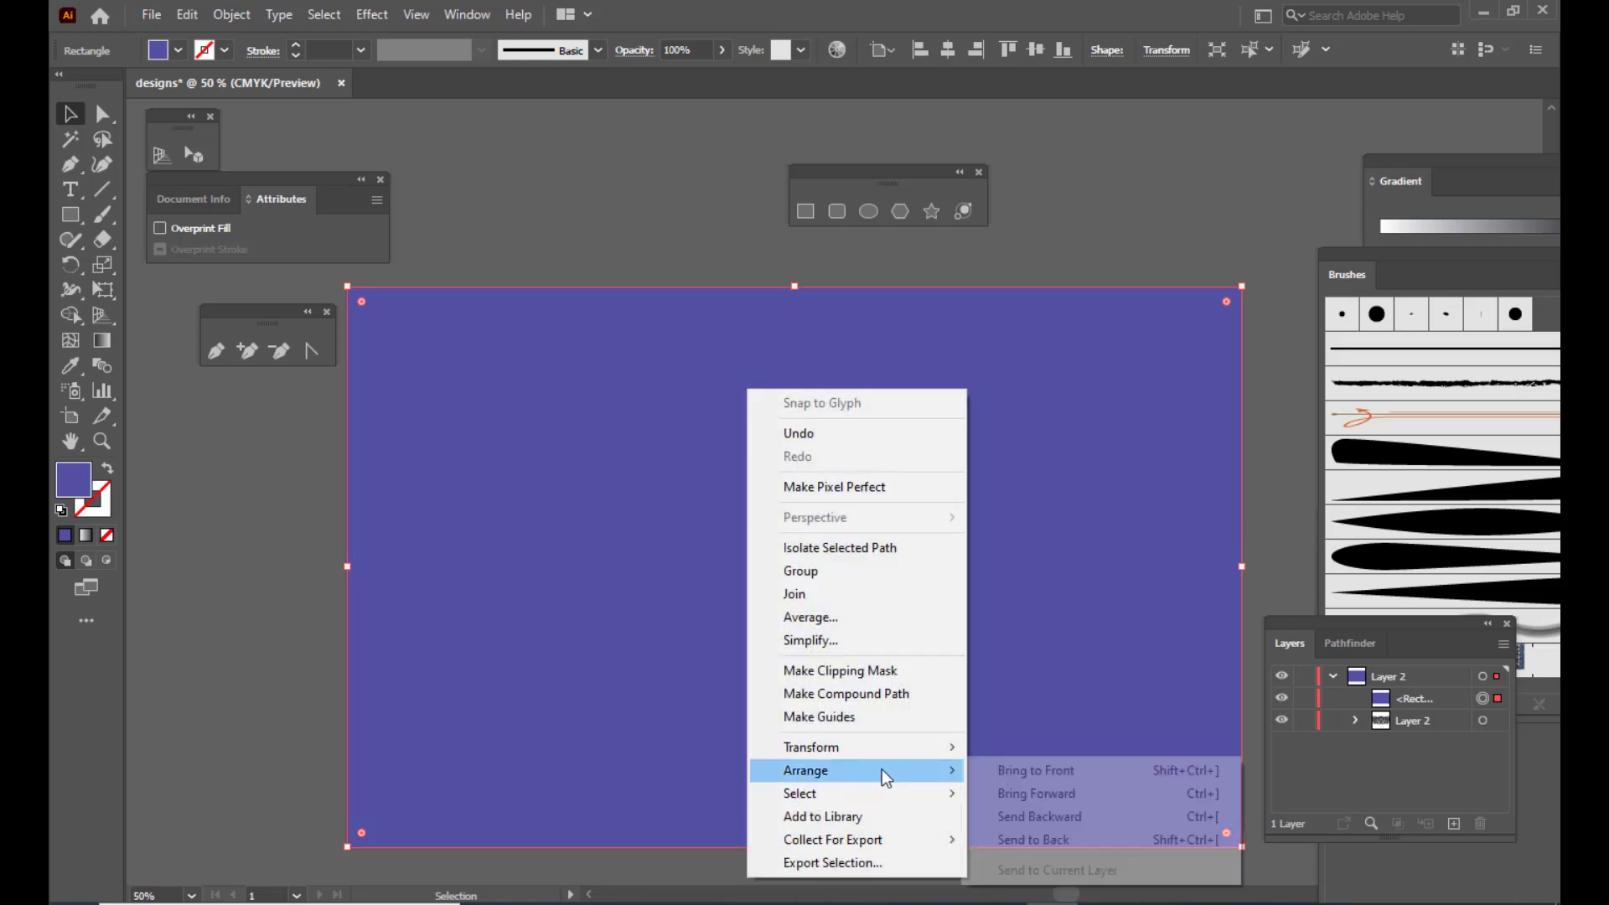
{"action": "left_click", "coordinate": [1086, 846]}
{"action": "left_click", "coordinate": [1213, 219]}
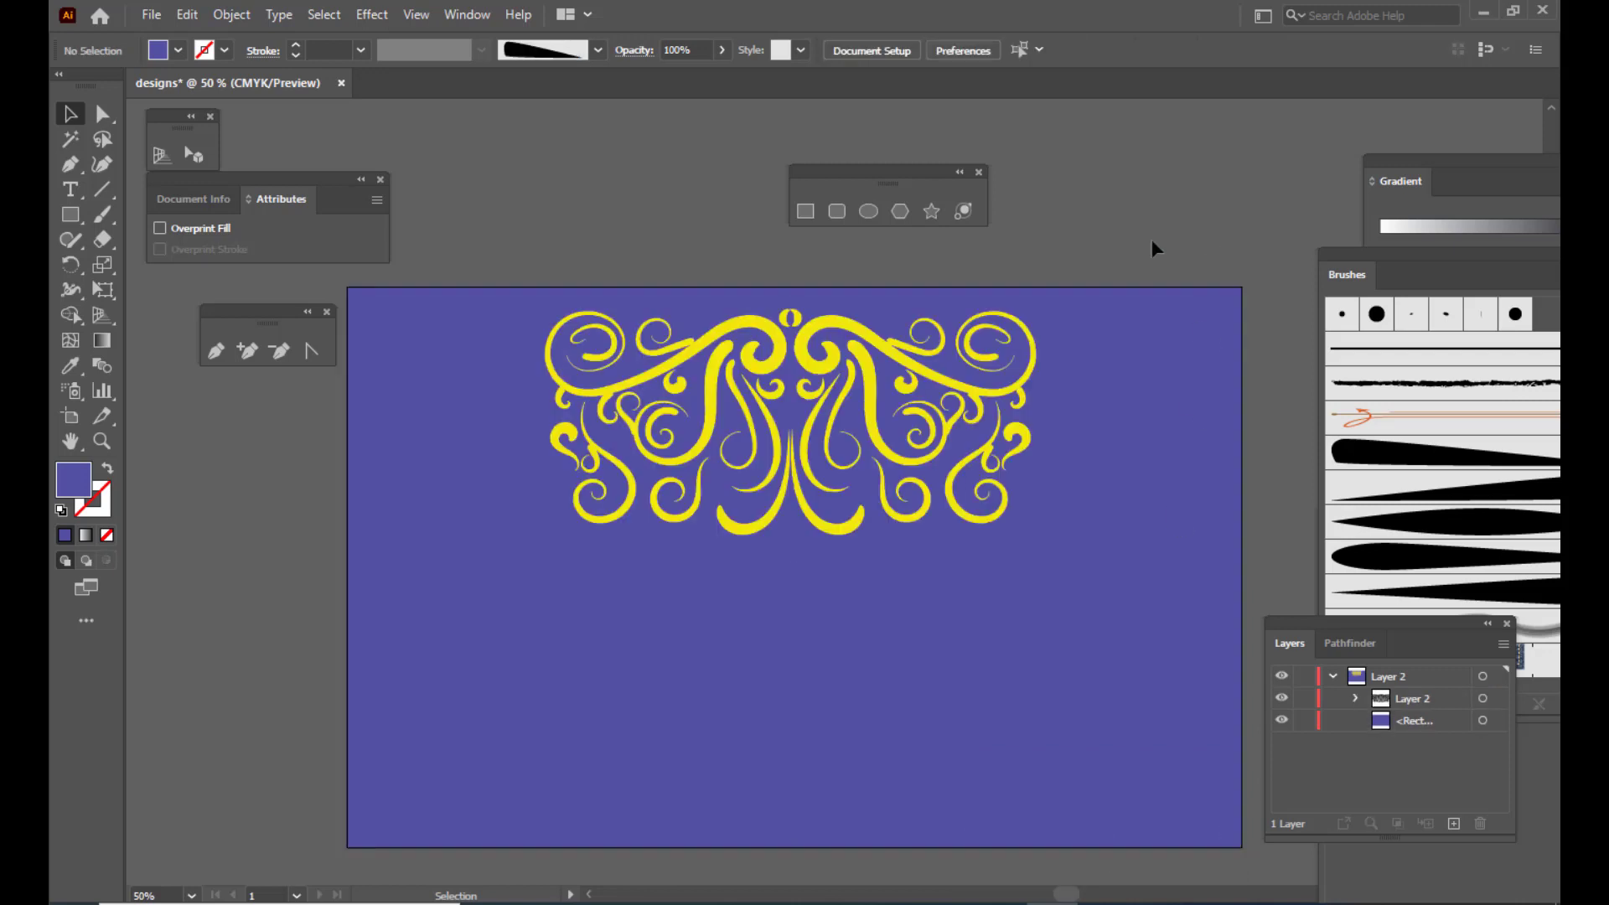
{"action": "left_click", "coordinate": [919, 371]}
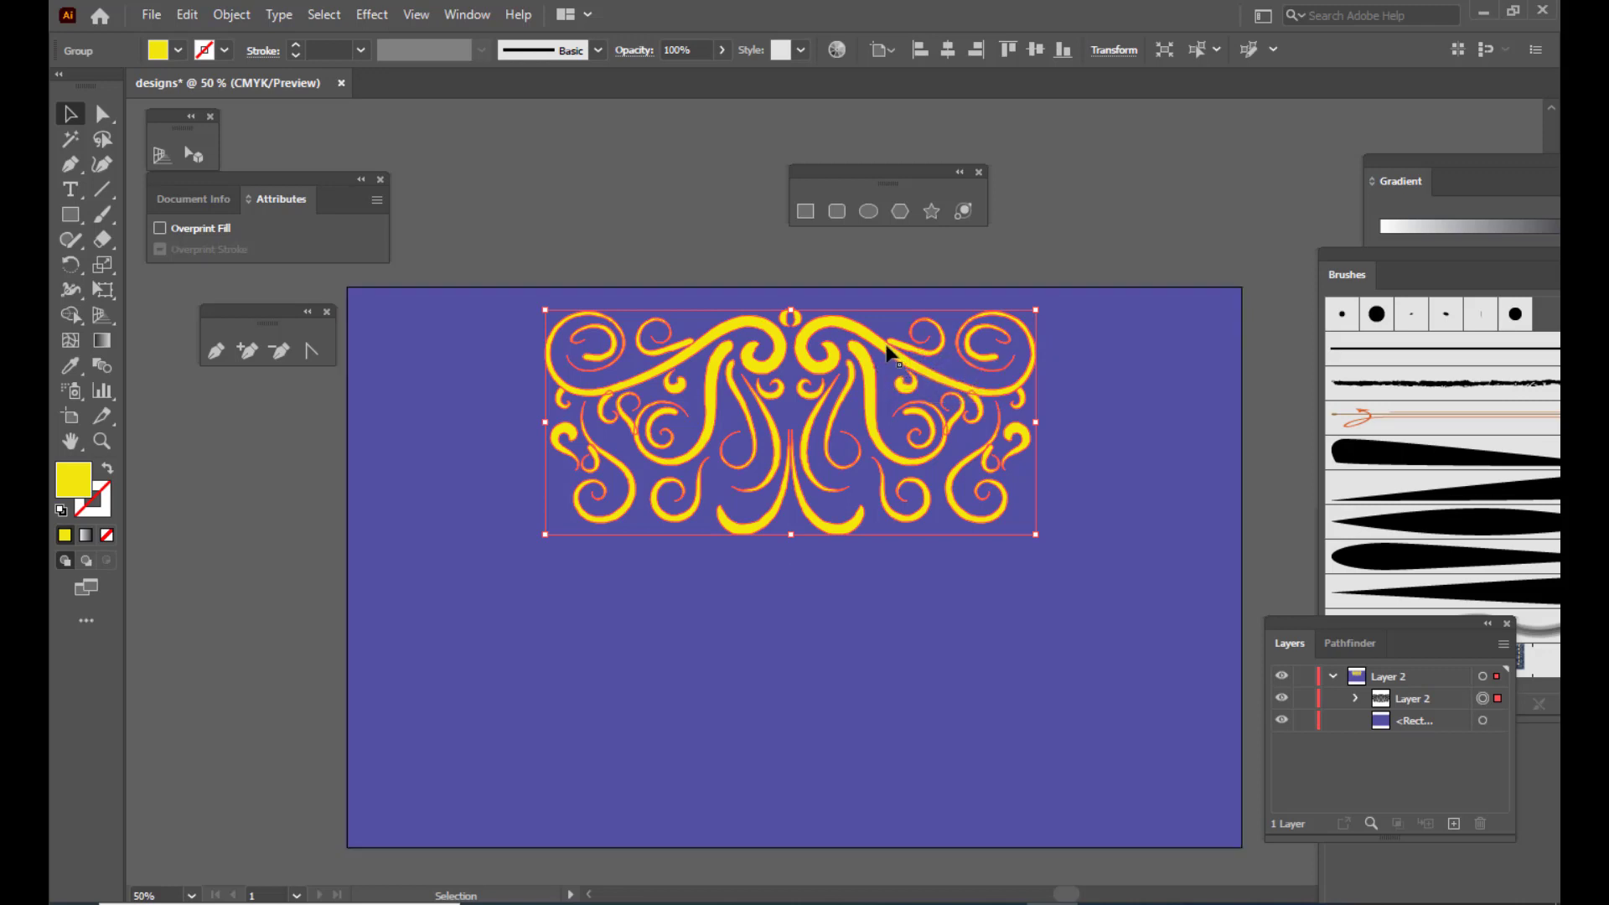
{"action": "left_click_drag", "start_coordinate": [876, 351], "coordinate": [873, 342]}
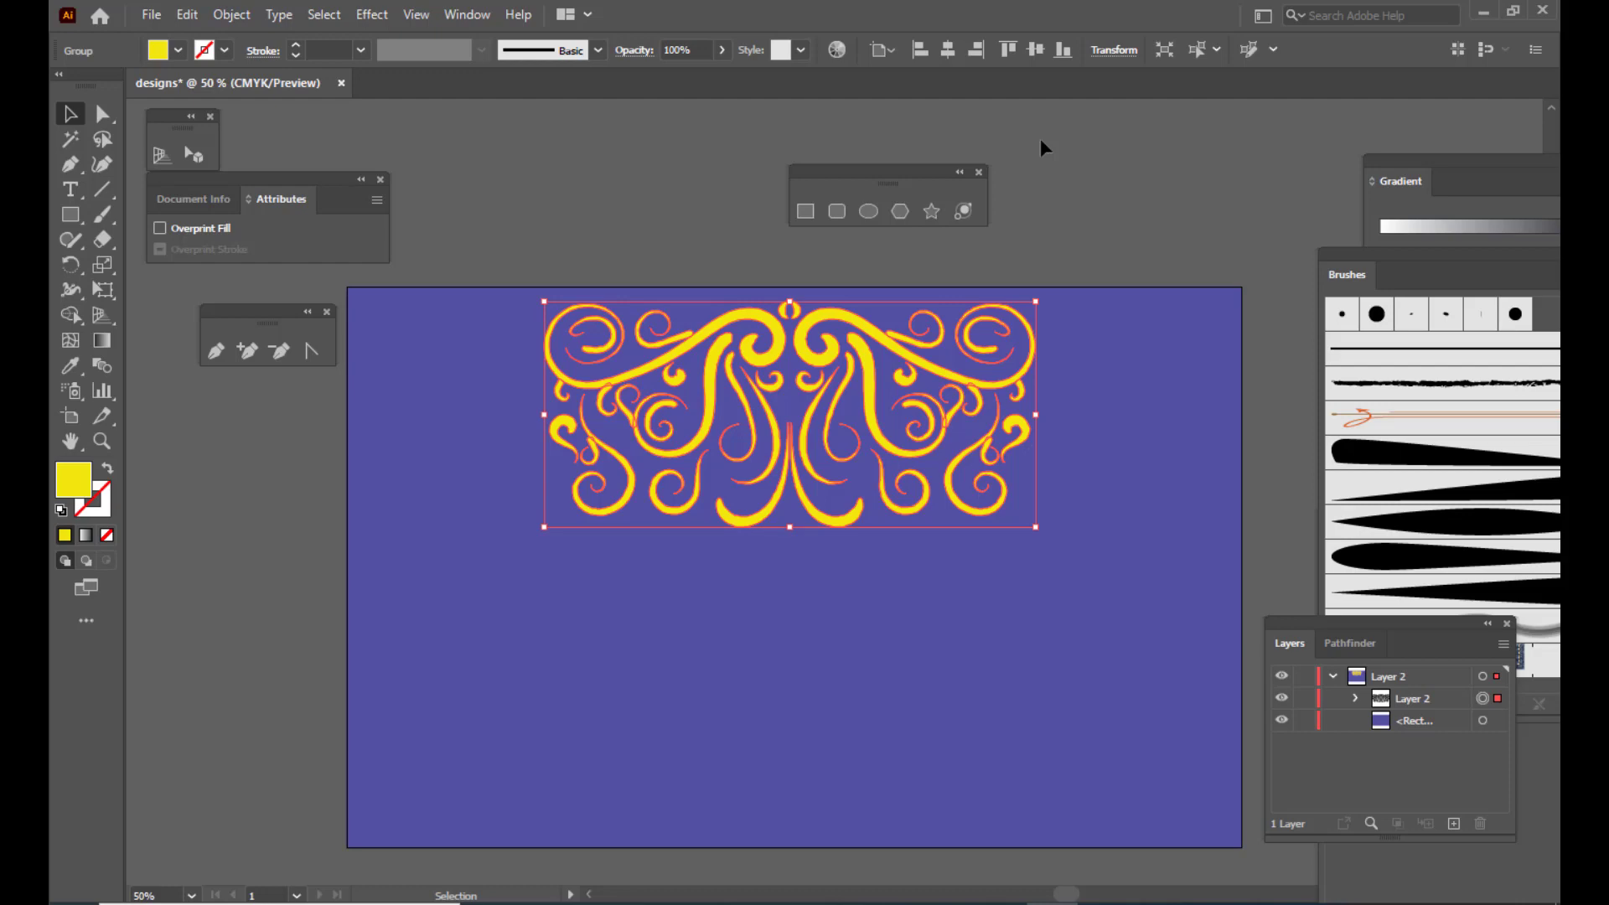
With the ornament selected, show the swatches and open the Gems and Jewels gradient library, placing it clear of the ornament
{"action": "left_click", "coordinate": [469, 18]}
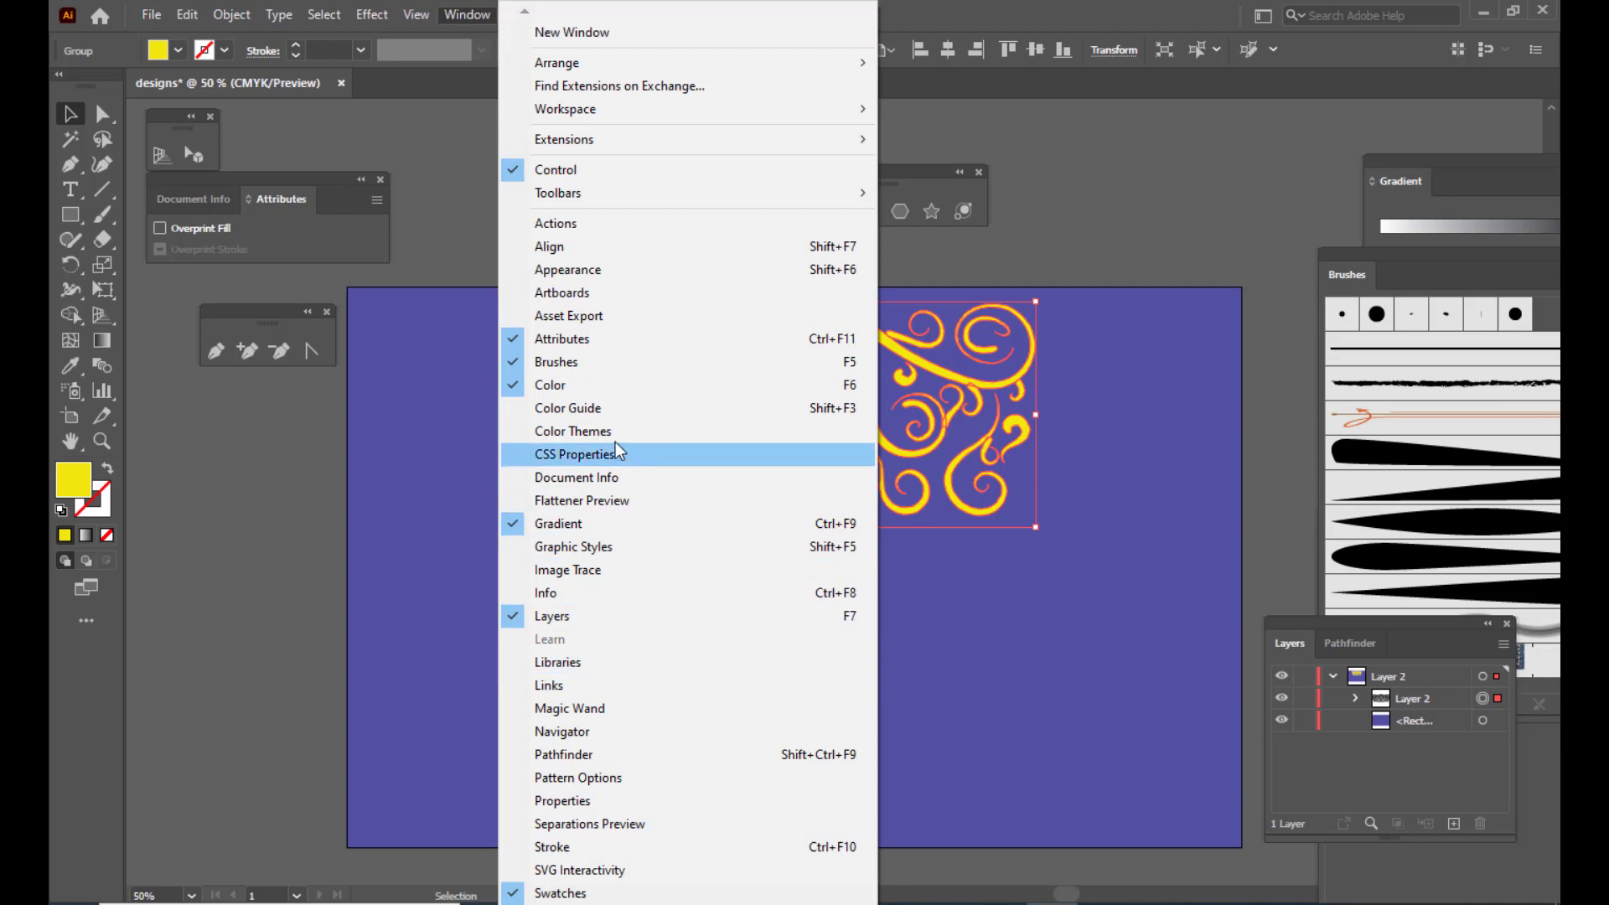
{"action": "left_click", "coordinate": [560, 893]}
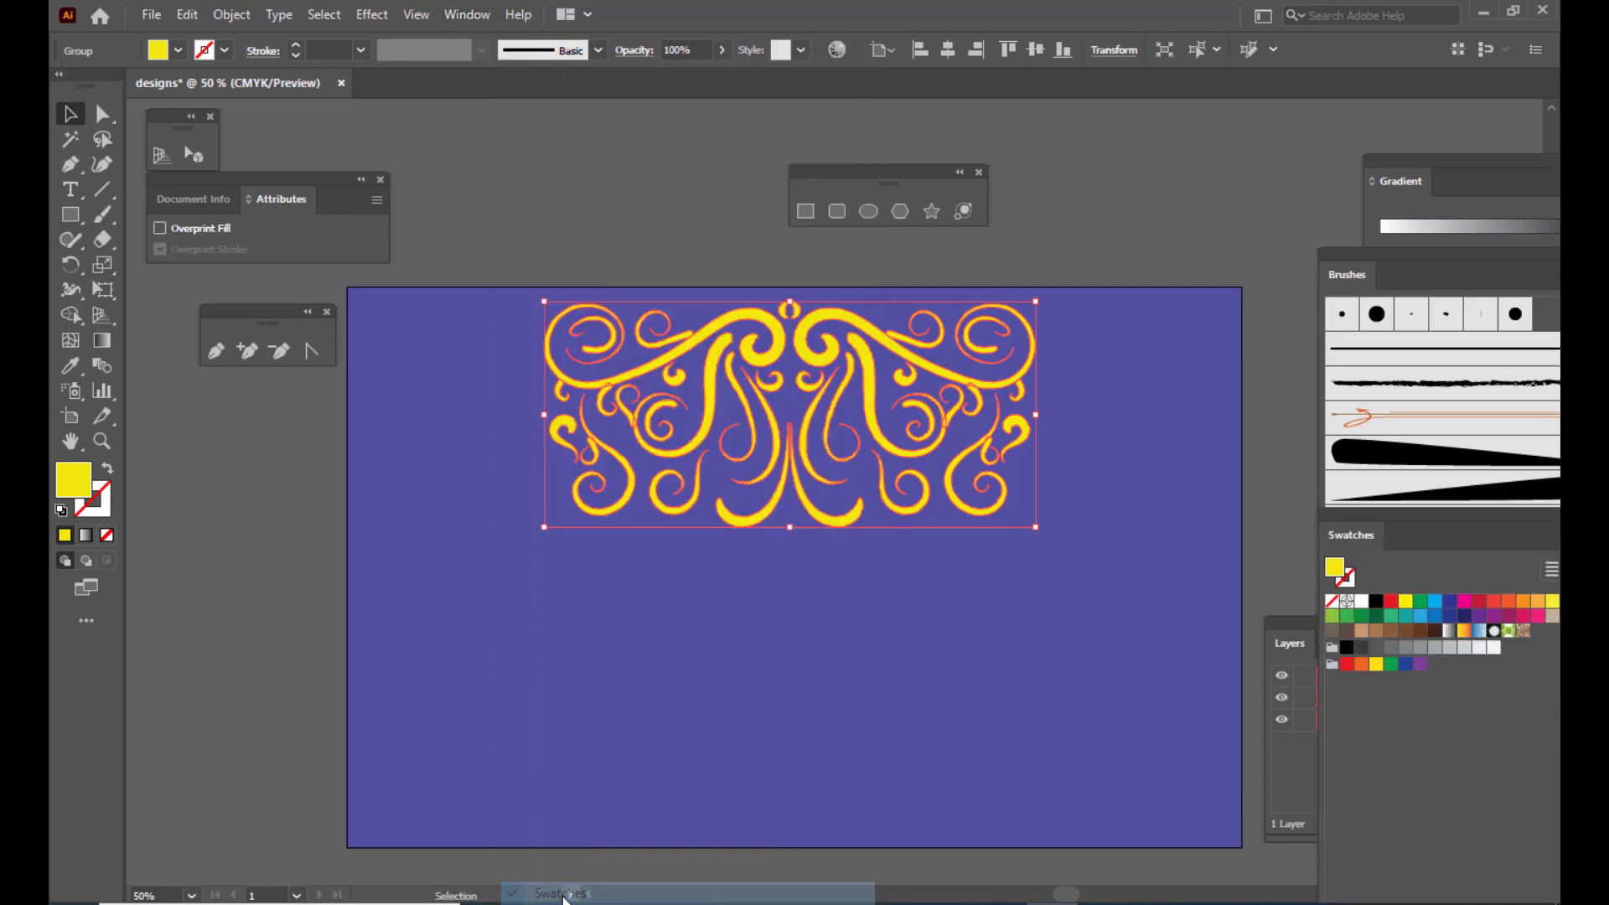
{"action": "left_click_drag", "start_coordinate": [1356, 523], "coordinate": [1175, 160]}
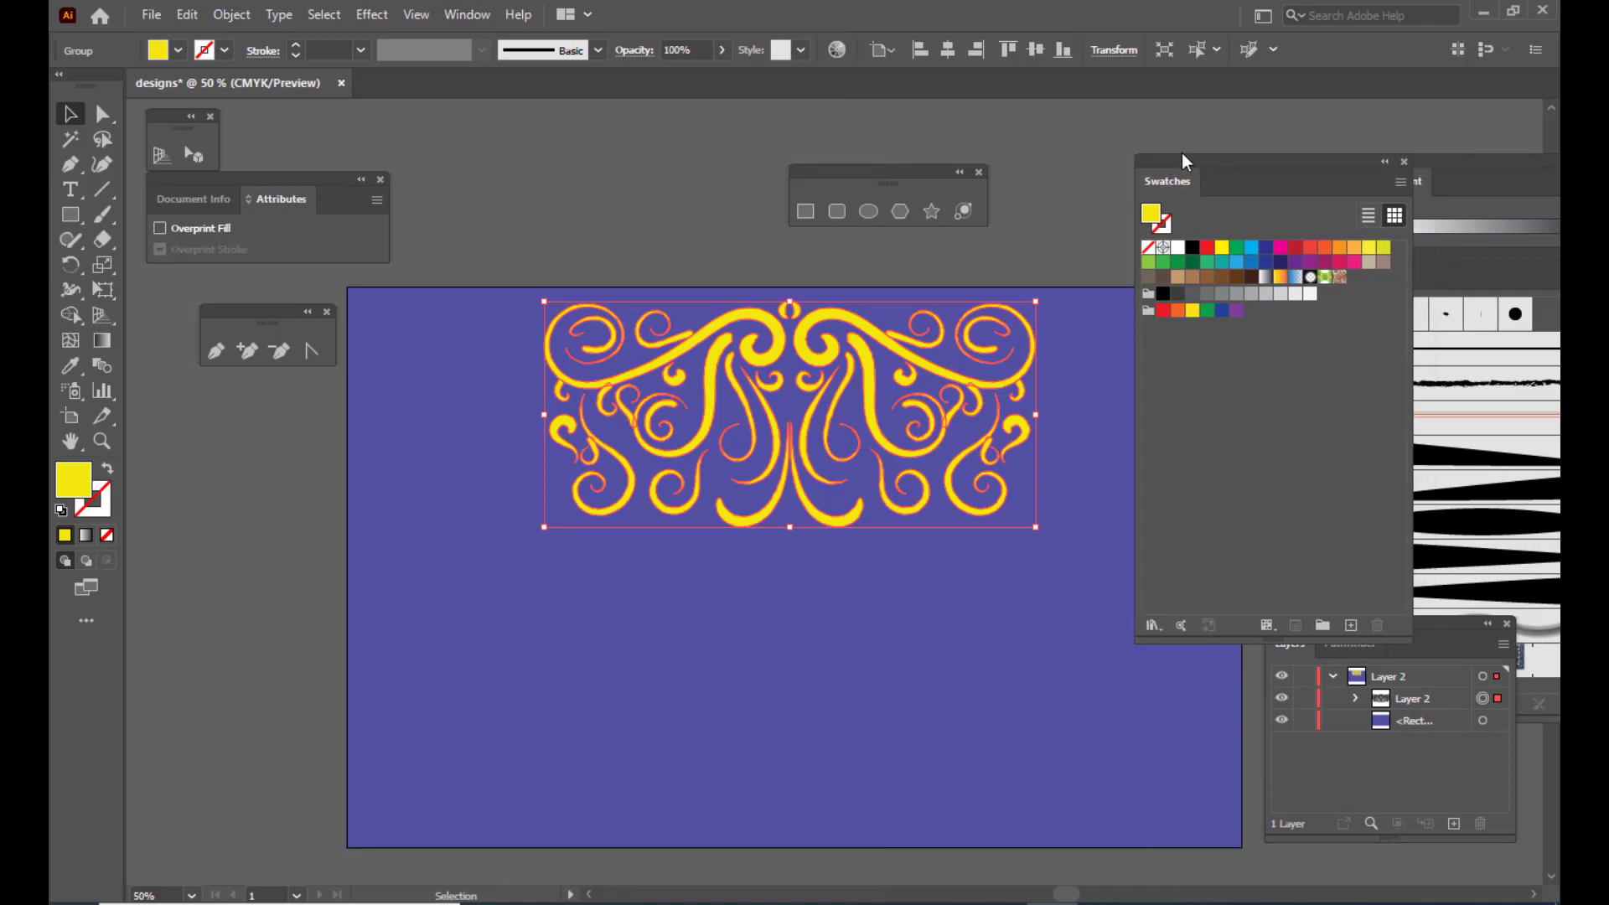
{"action": "left_click", "coordinate": [1148, 626]}
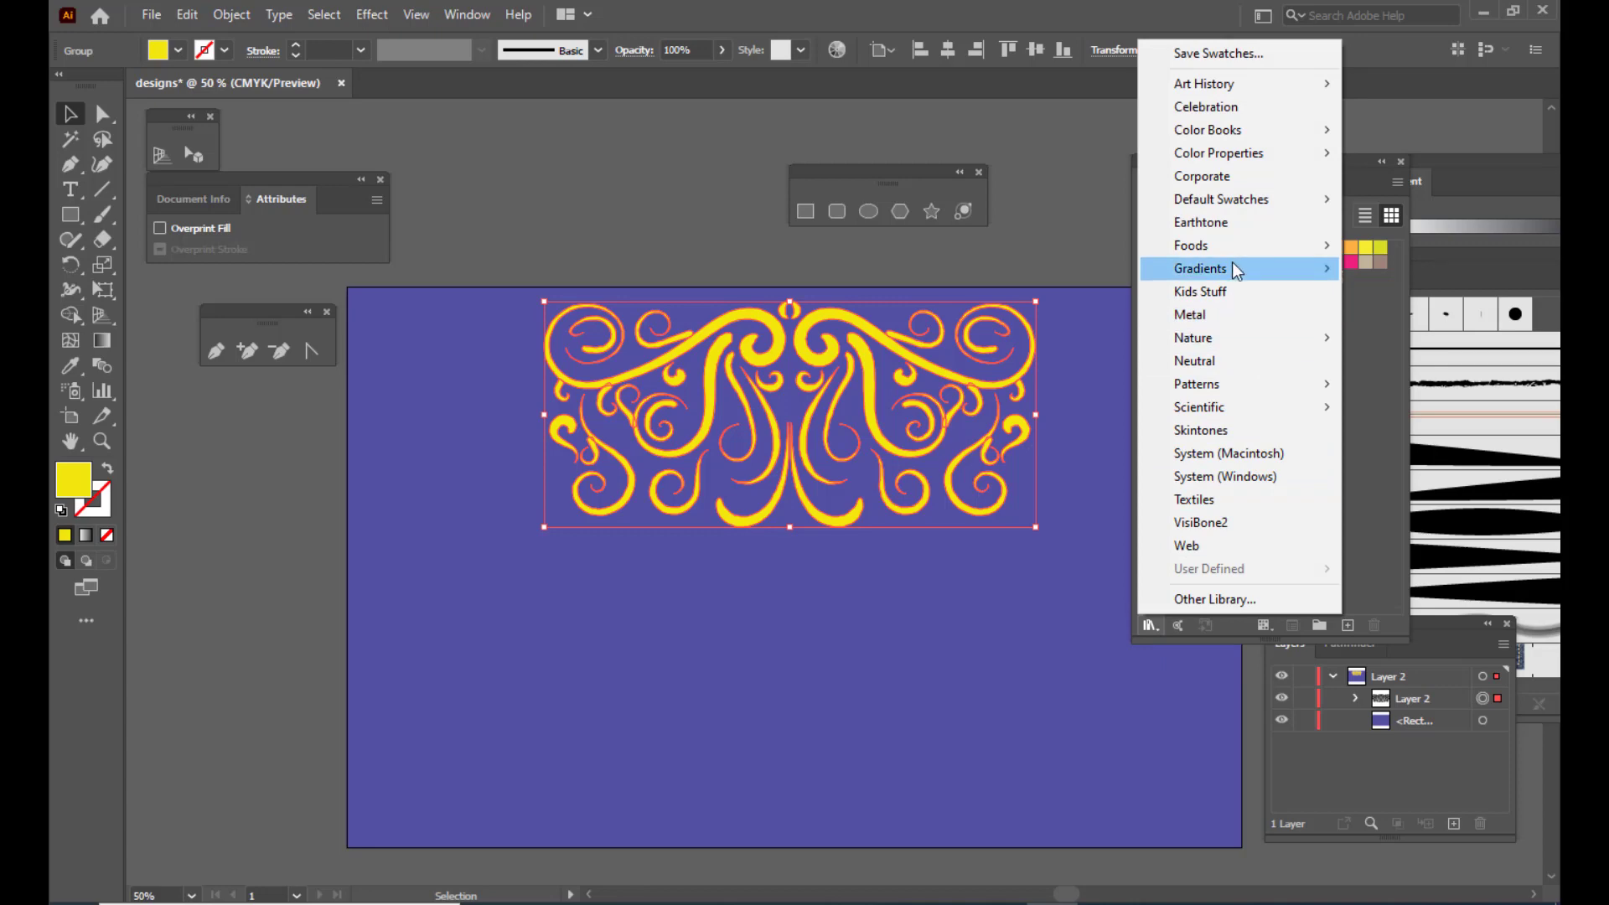
{"action": "mouse_move", "coordinate": [1233, 270]}
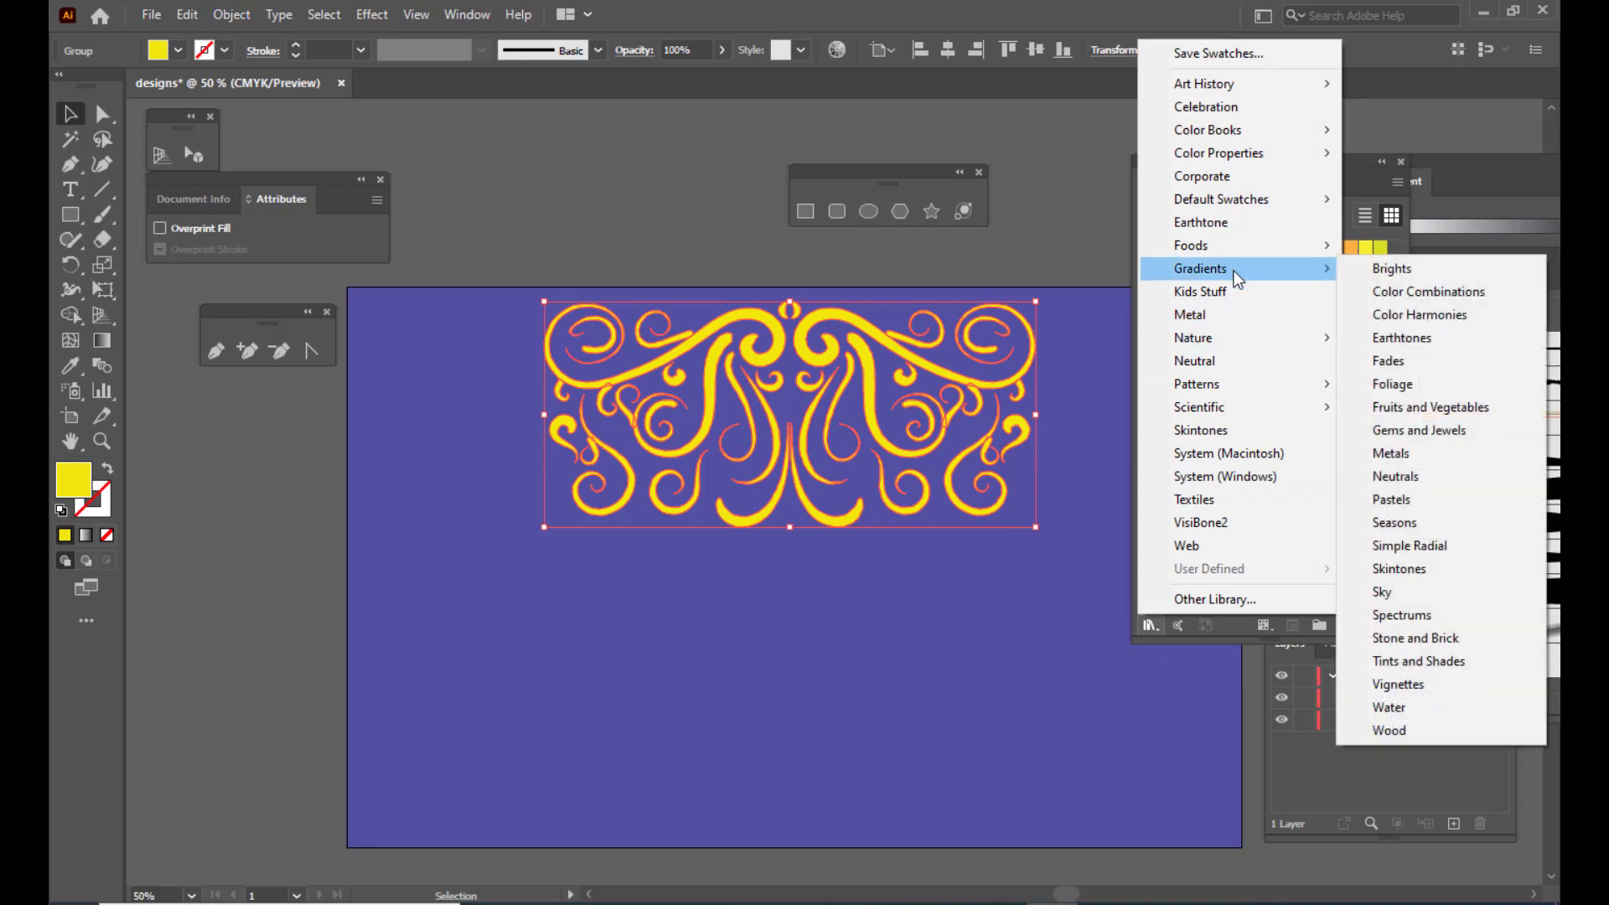
{"action": "left_click", "coordinate": [1430, 435]}
{"action": "left_click_drag", "start_coordinate": [777, 404], "coordinate": [1132, 564]}
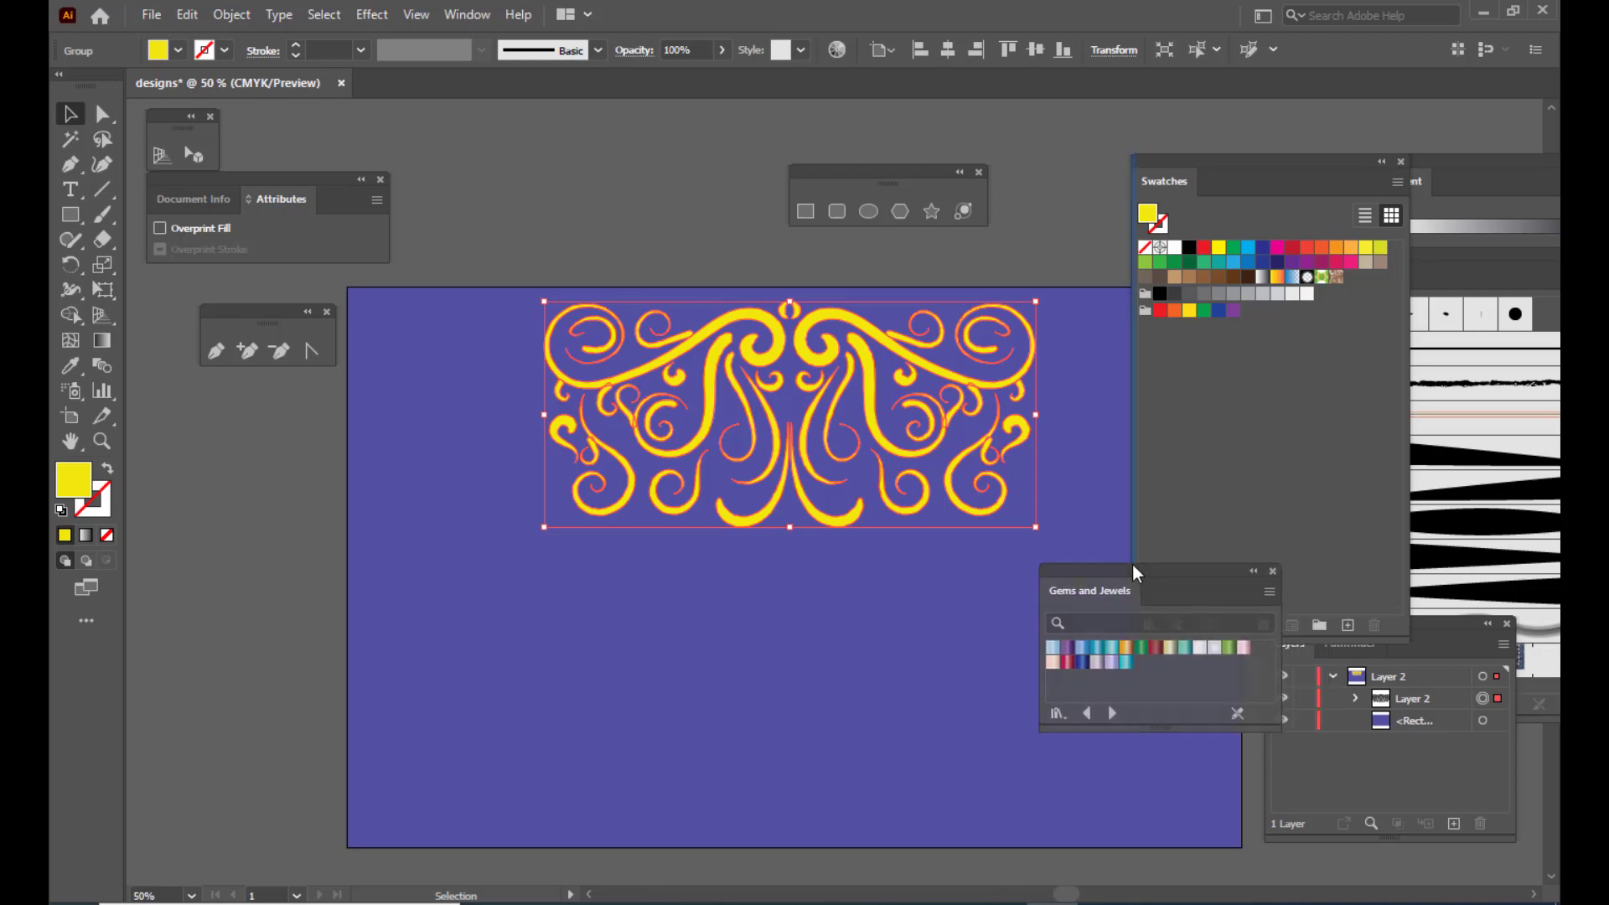
Fill the ornament with the orange-to-brown gradient from the Gems and Jewels library
{"action": "left_click", "coordinate": [1127, 655]}
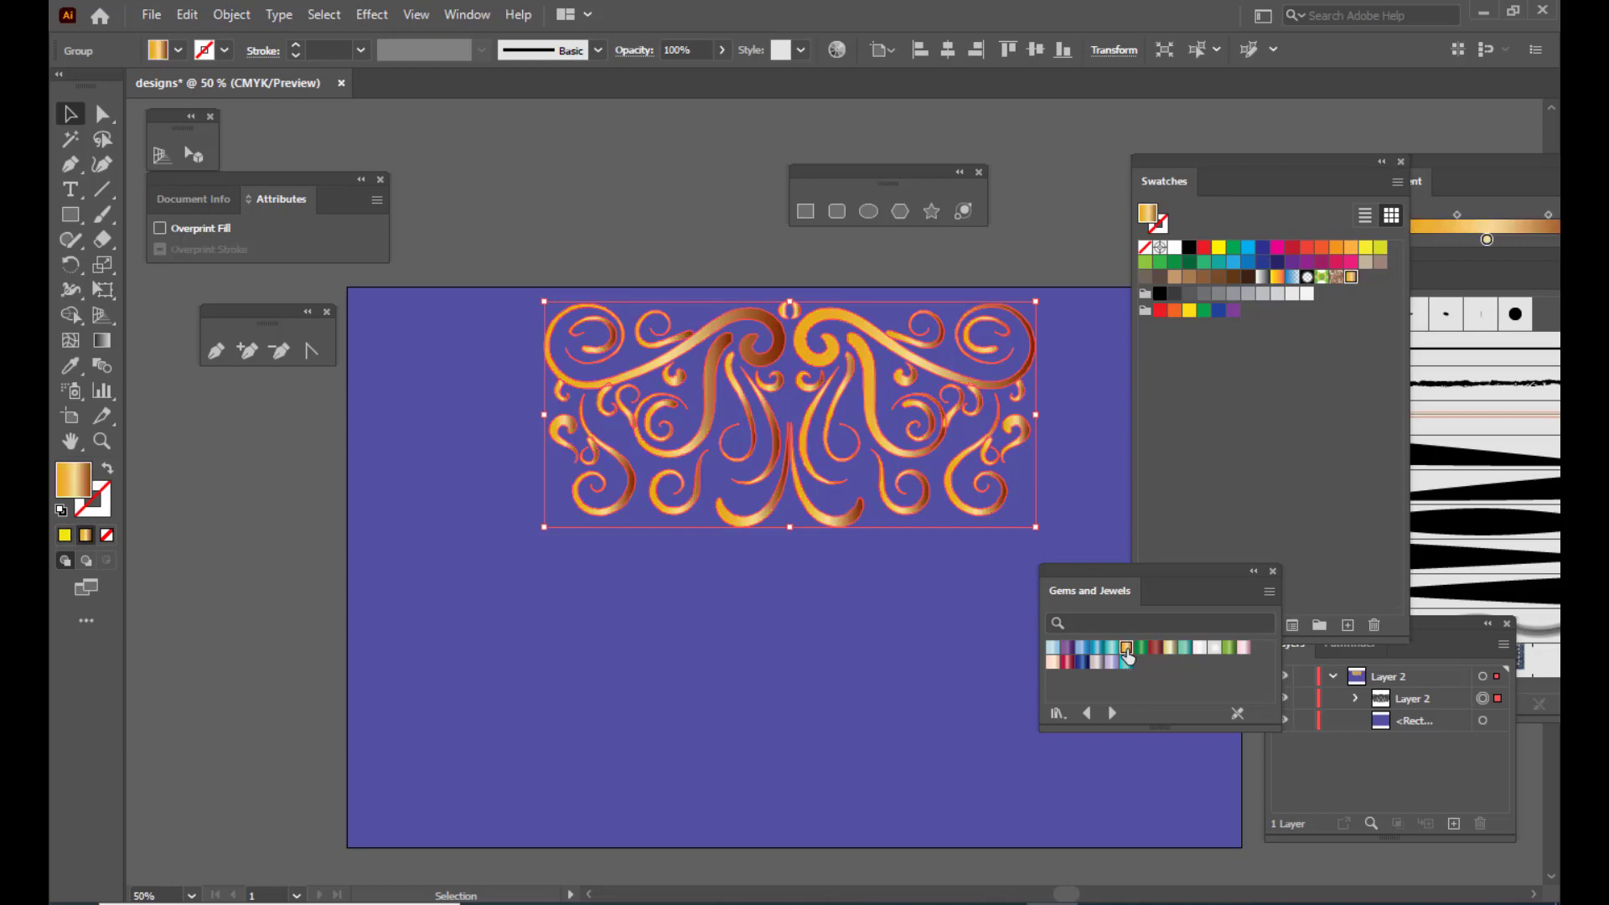
{"action": "left_click", "coordinate": [580, 198]}
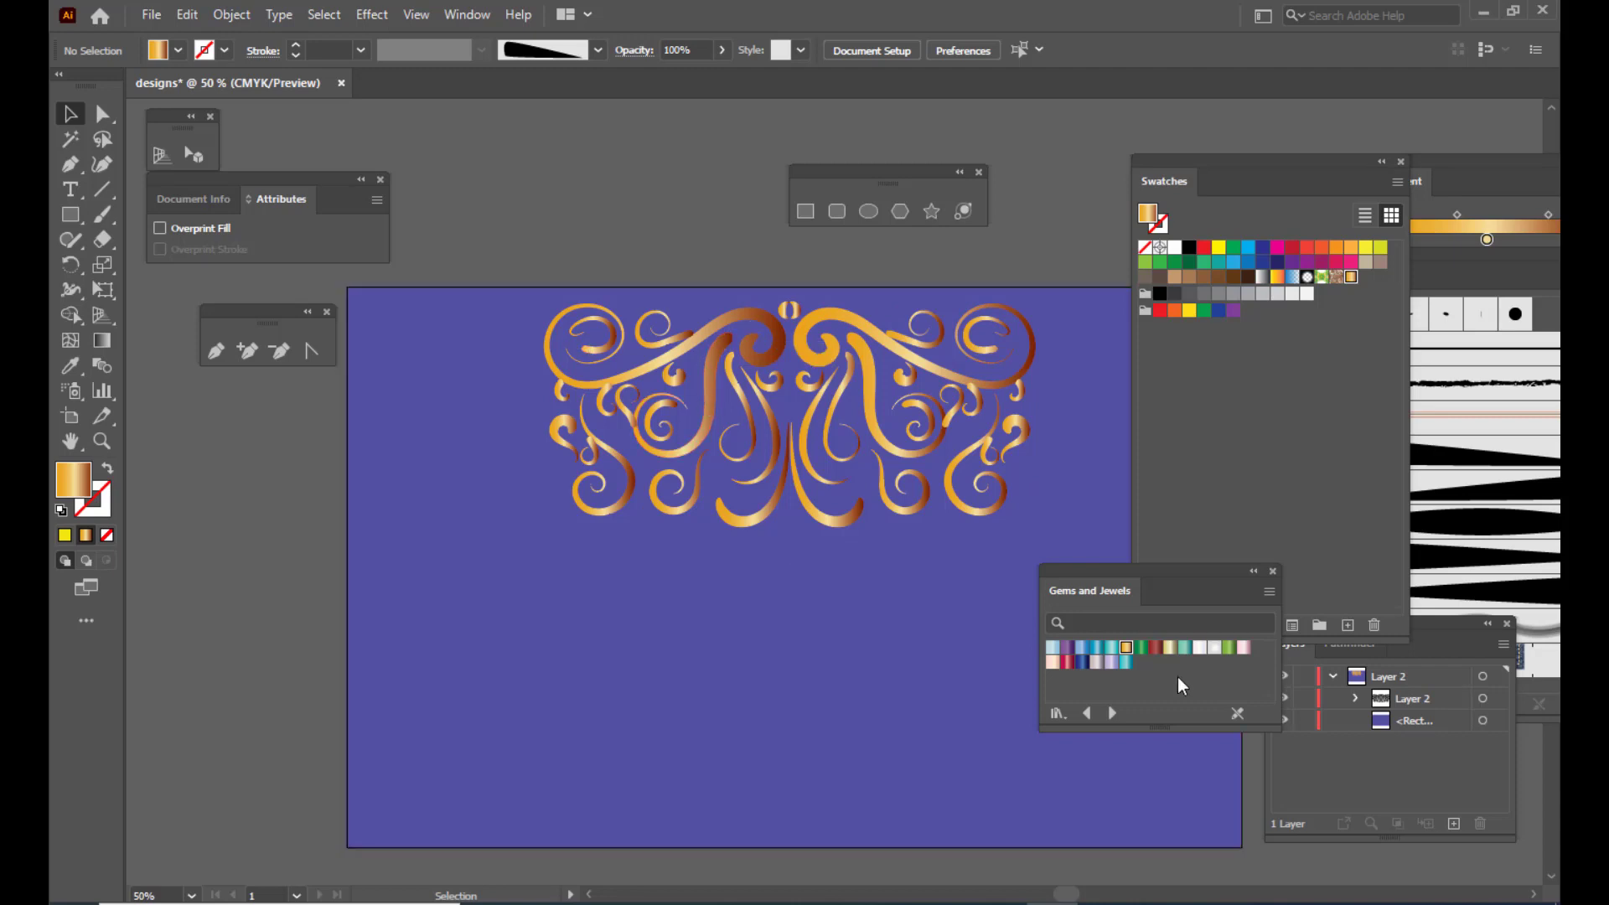
{"action": "left_click", "coordinate": [928, 465]}
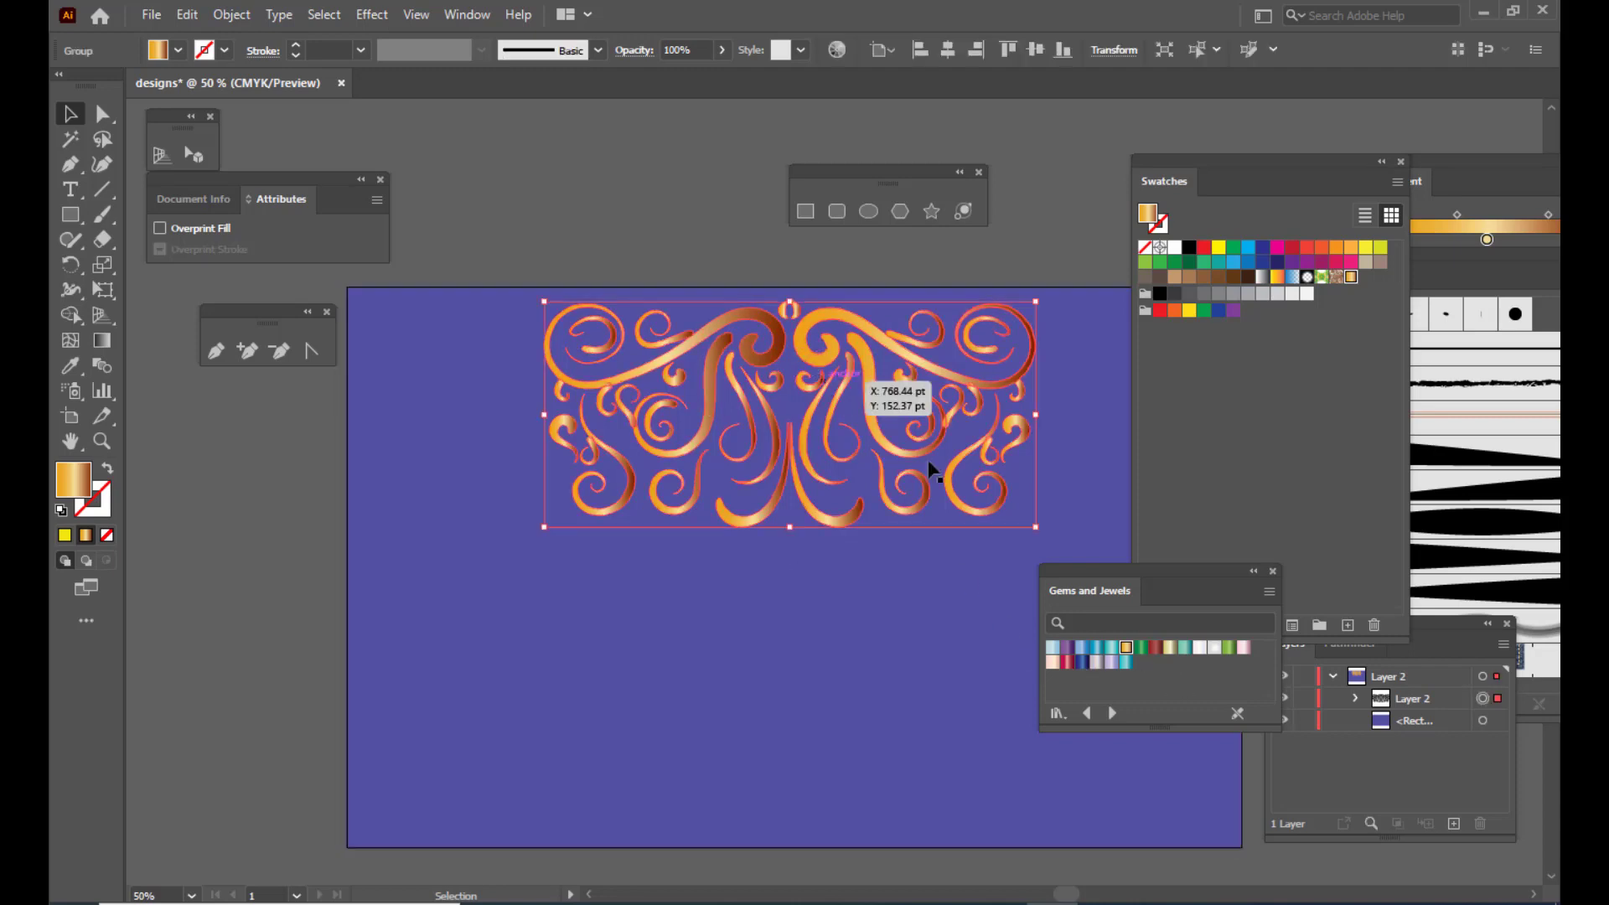
Switch the gradient library to Metals and fill the selected ornament with the Gold gradient
{"action": "left_click_drag", "start_coordinate": [1130, 565], "coordinate": [1130, 524]}
{"action": "left_click", "coordinate": [1104, 669]}
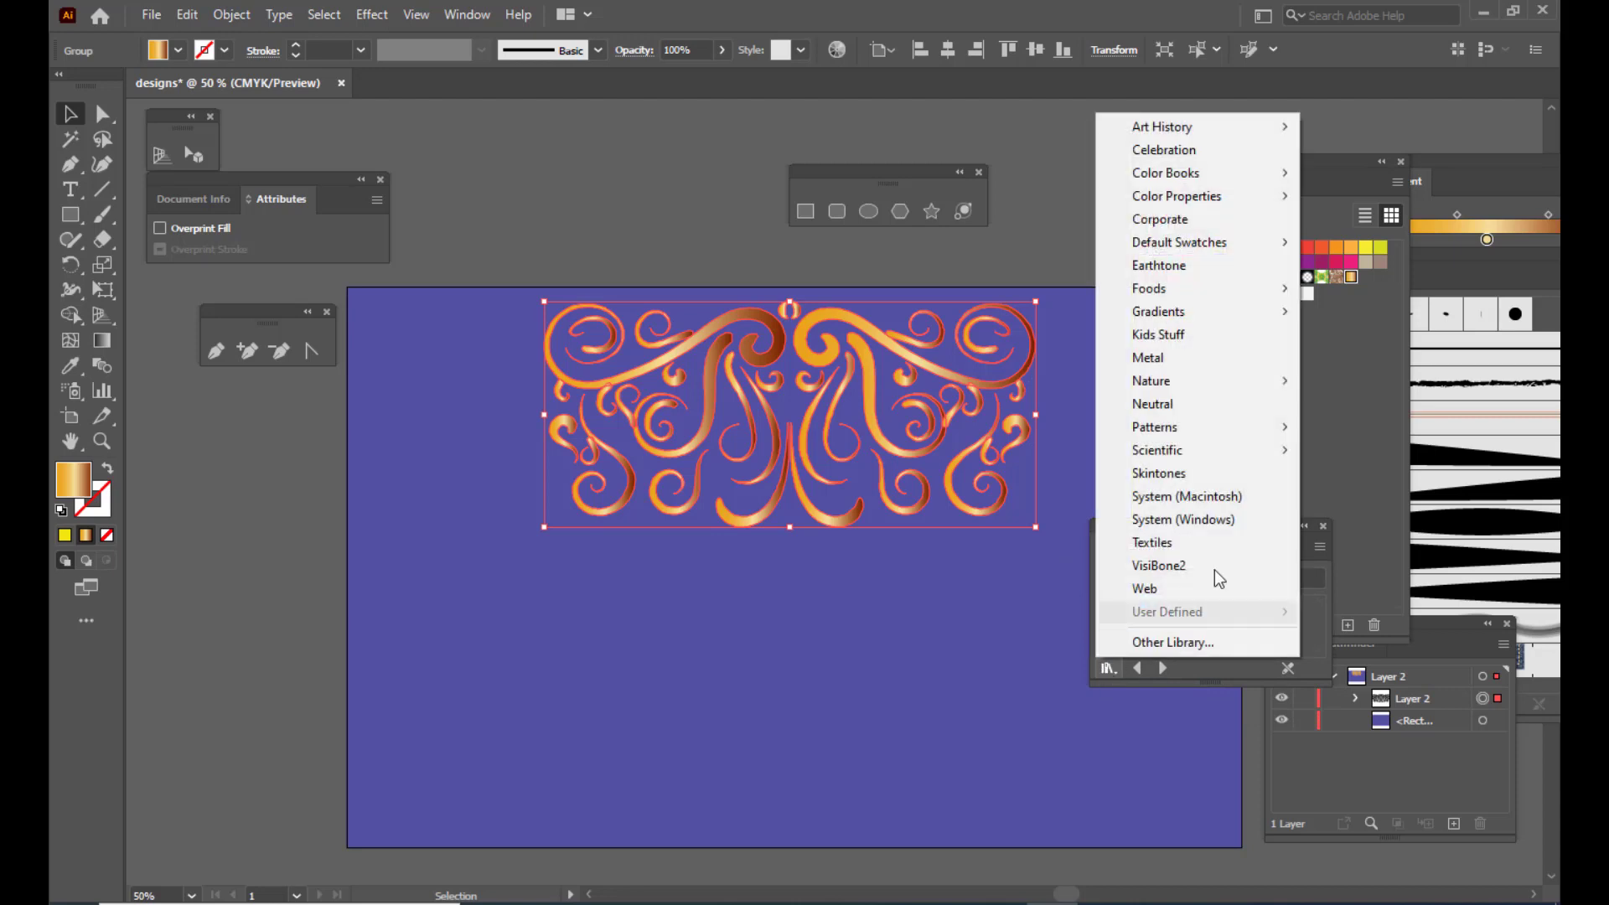
{"action": "mouse_move", "coordinate": [1223, 314]}
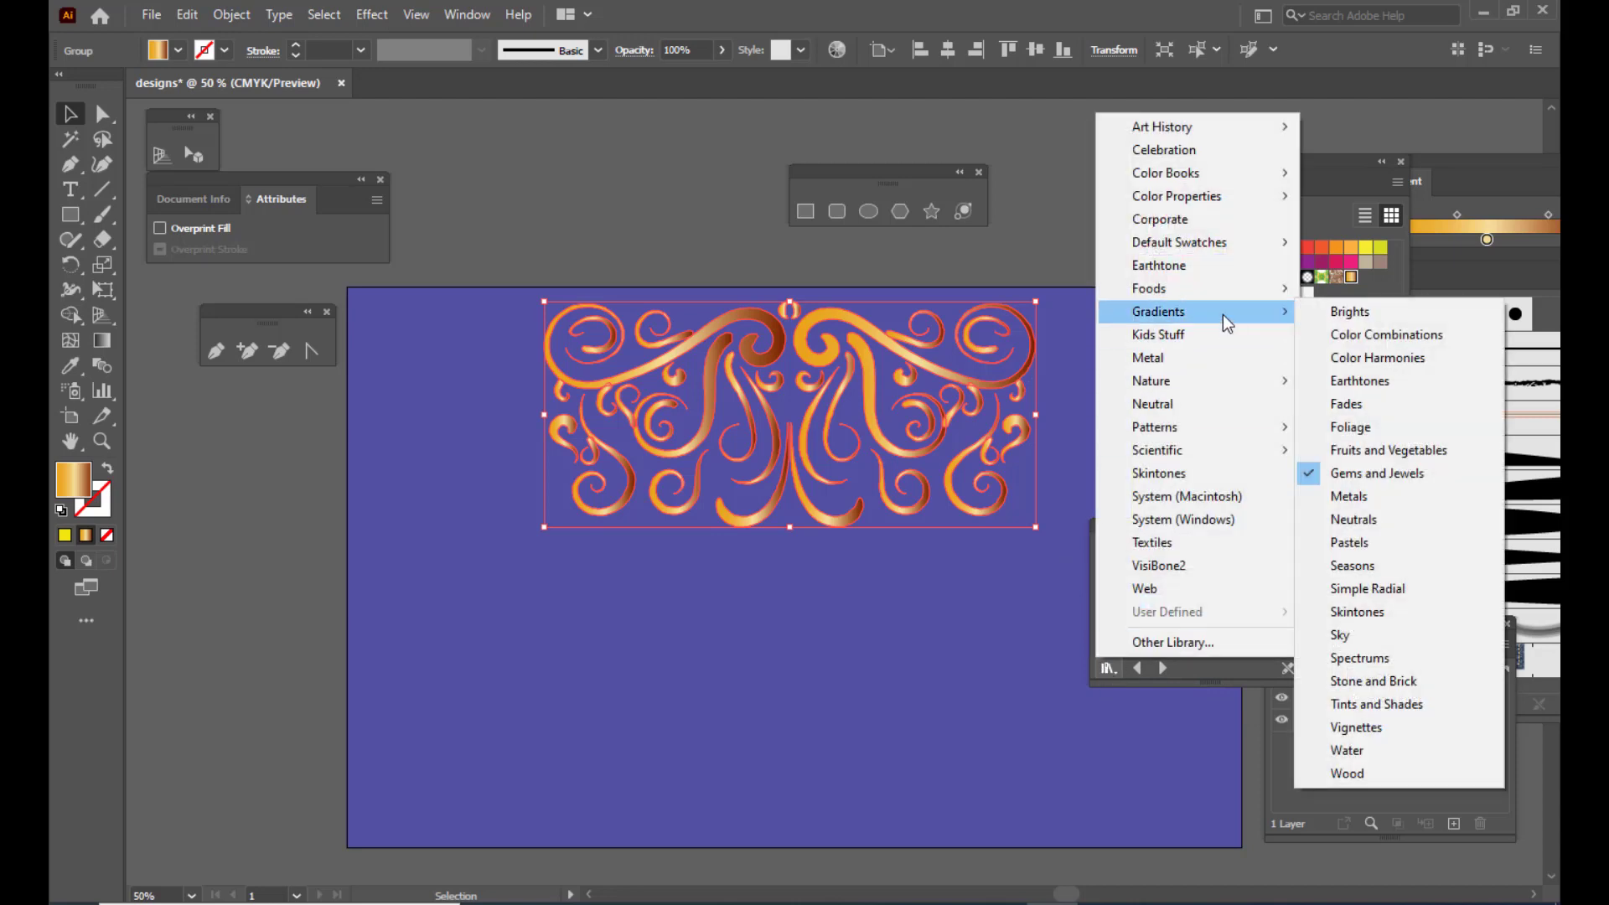
{"action": "left_click", "coordinate": [1371, 499]}
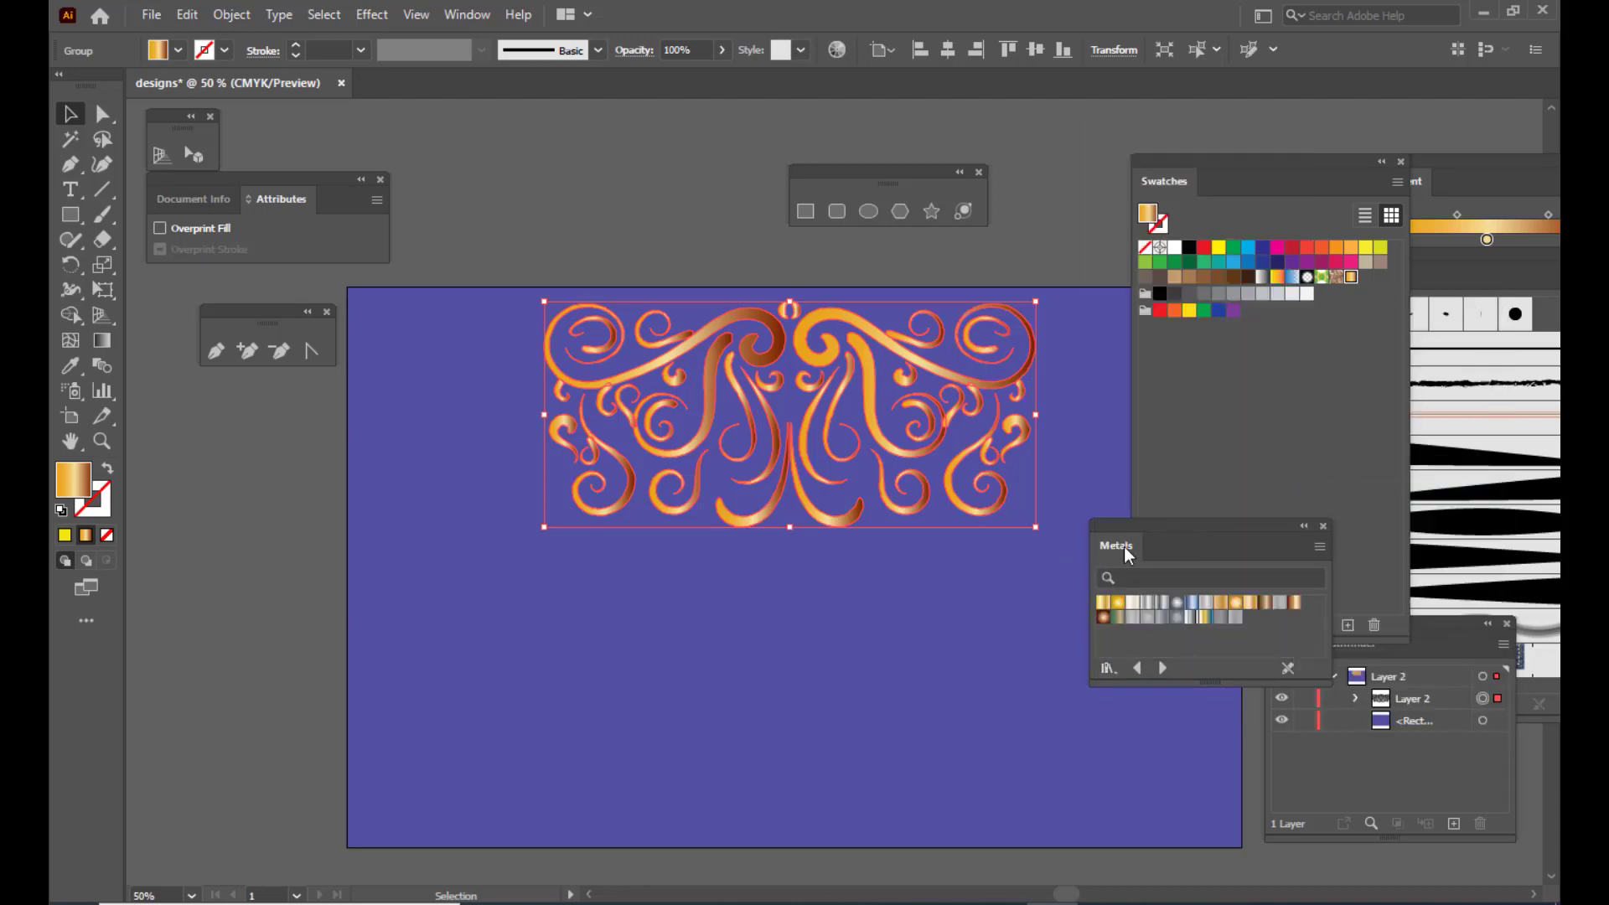
{"action": "left_click_drag", "start_coordinate": [1128, 524], "coordinate": [1105, 480]}
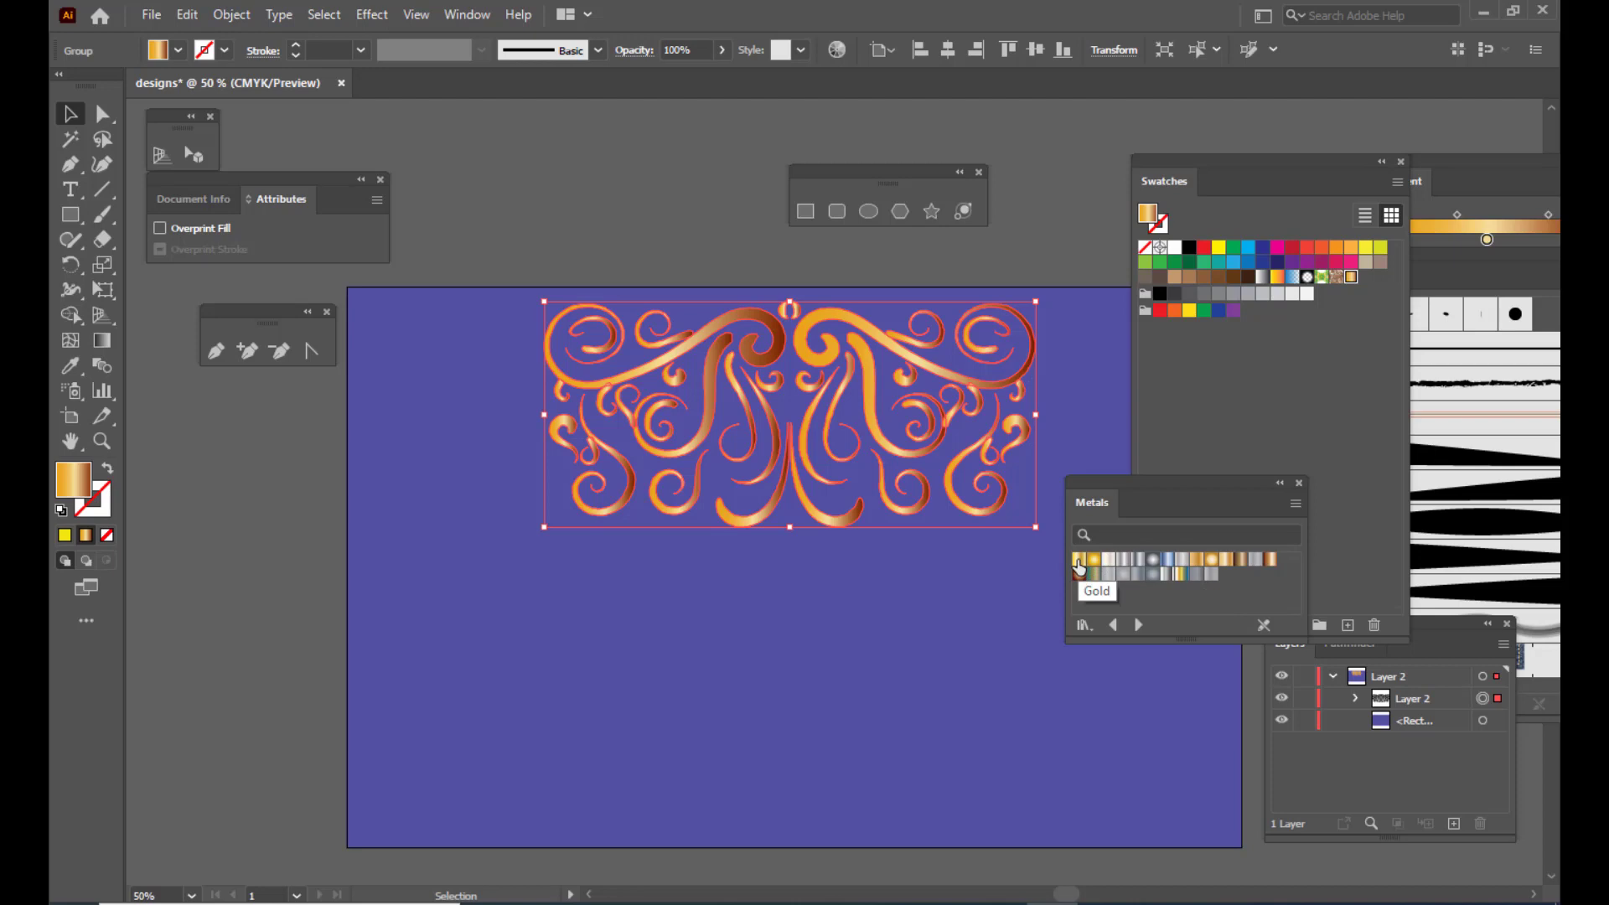
{"action": "left_click", "coordinate": [1078, 563]}
{"action": "left_click_drag", "start_coordinate": [1108, 480], "coordinate": [1267, 481]}
{"action": "left_click", "coordinate": [1060, 227]}
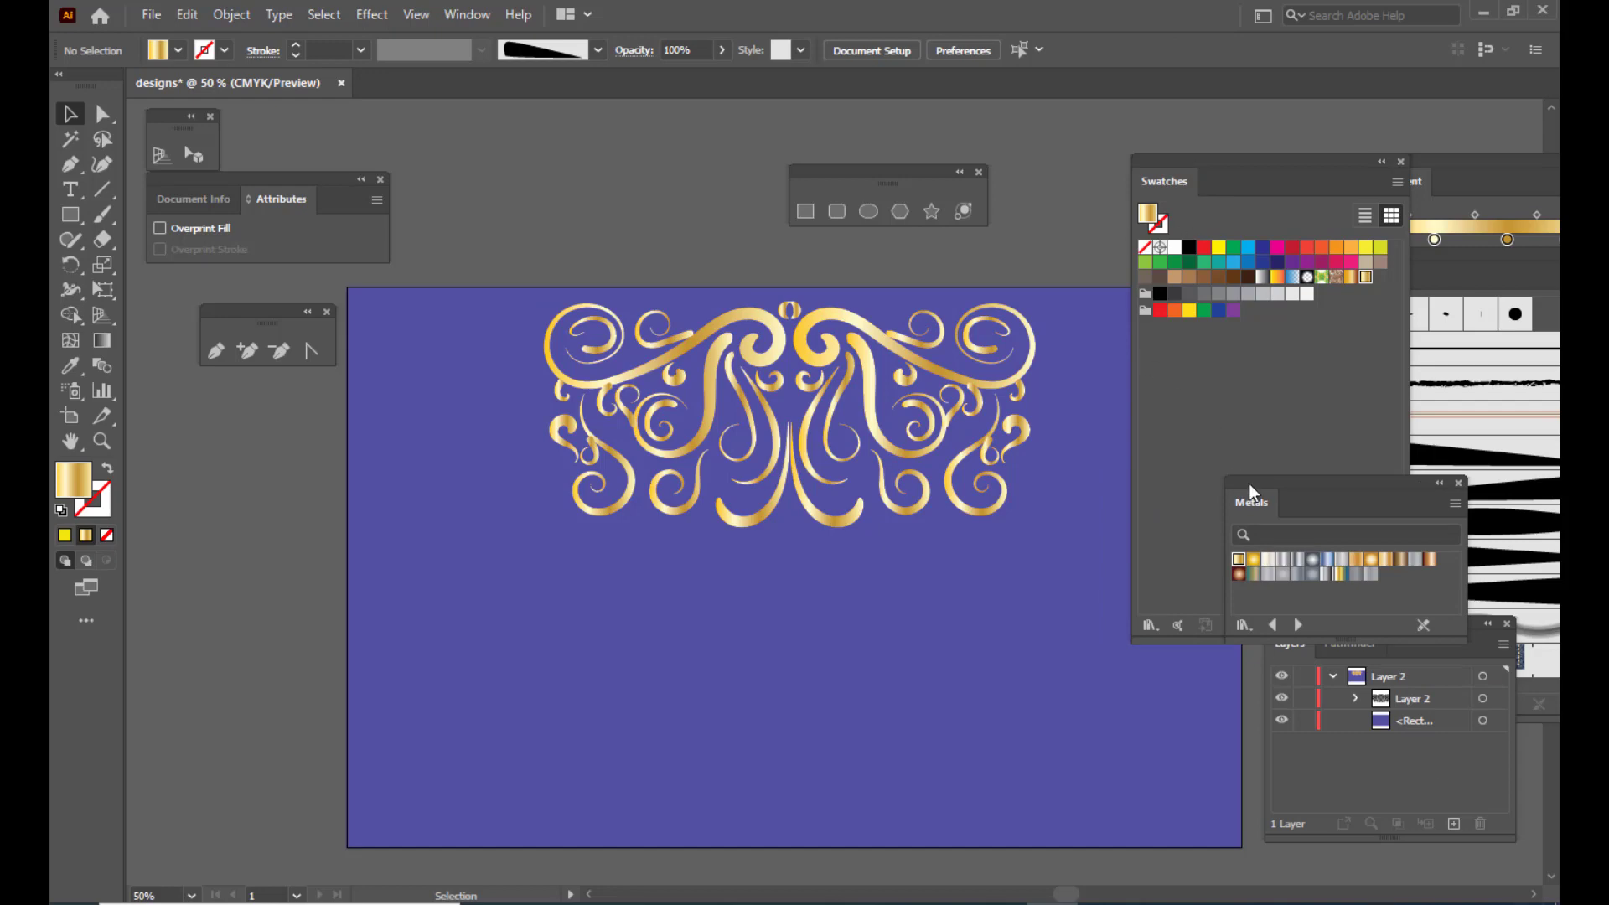
Move the Metals library and the Swatches away from the ornament to uncover more of the artboard
{"action": "left_click_drag", "start_coordinate": [1248, 485], "coordinate": [1297, 484]}
{"action": "left_click_drag", "start_coordinate": [1158, 159], "coordinate": [1226, 159]}
{"action": "left_click", "coordinate": [916, 406]}
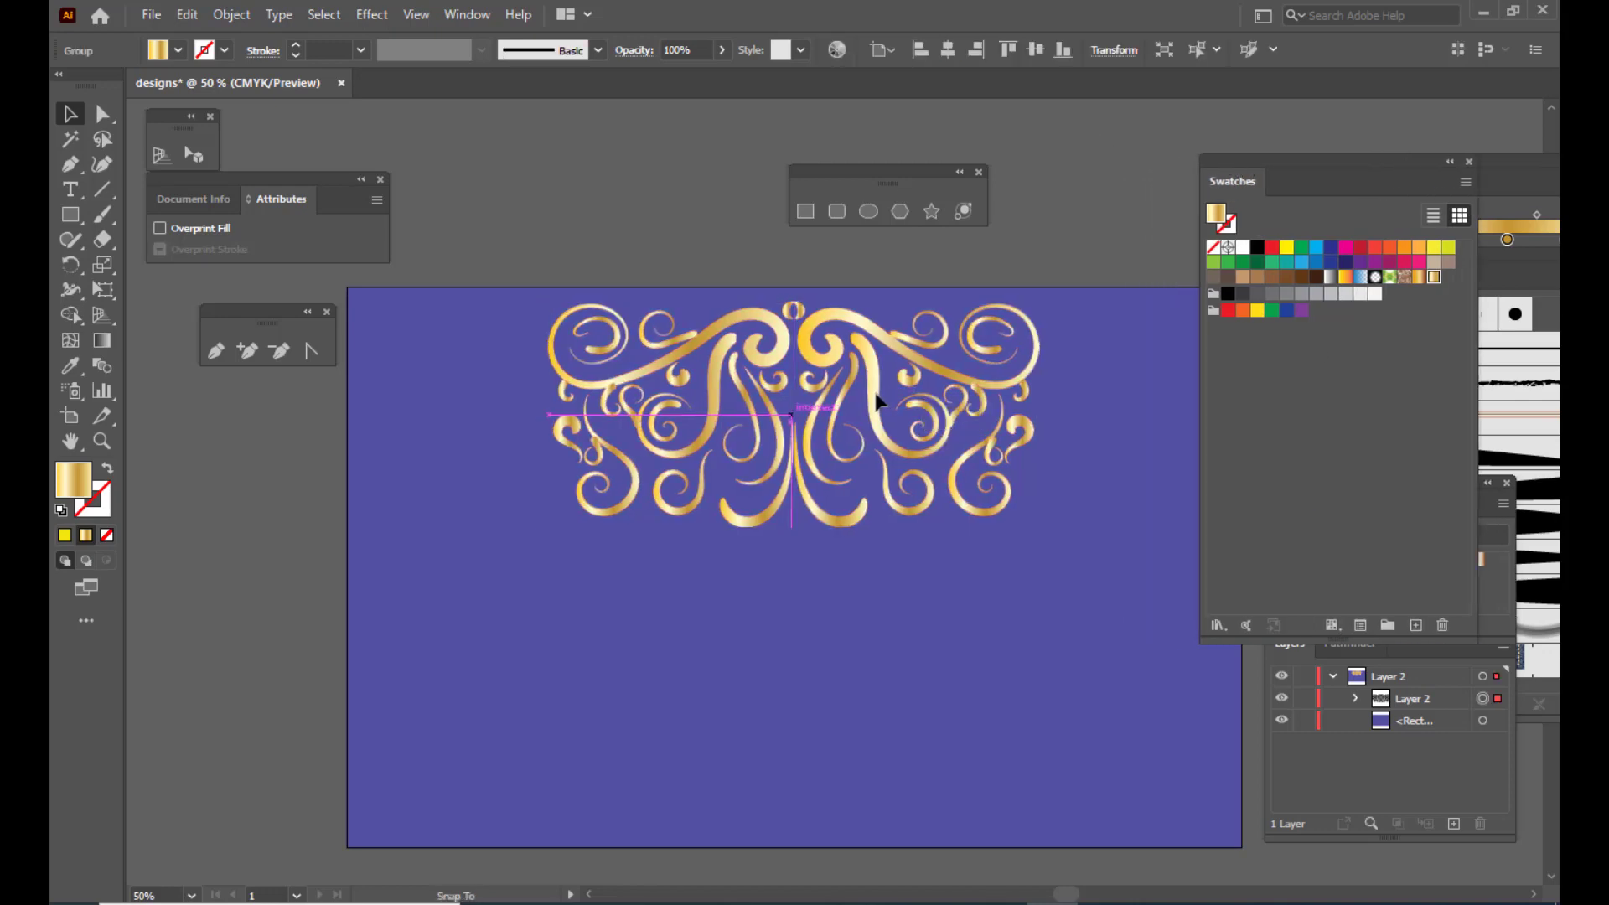
{"action": "left_click", "coordinate": [710, 220]}
Give the gold ornament a solid yellow stroke
{"action": "left_click", "coordinate": [899, 343]}
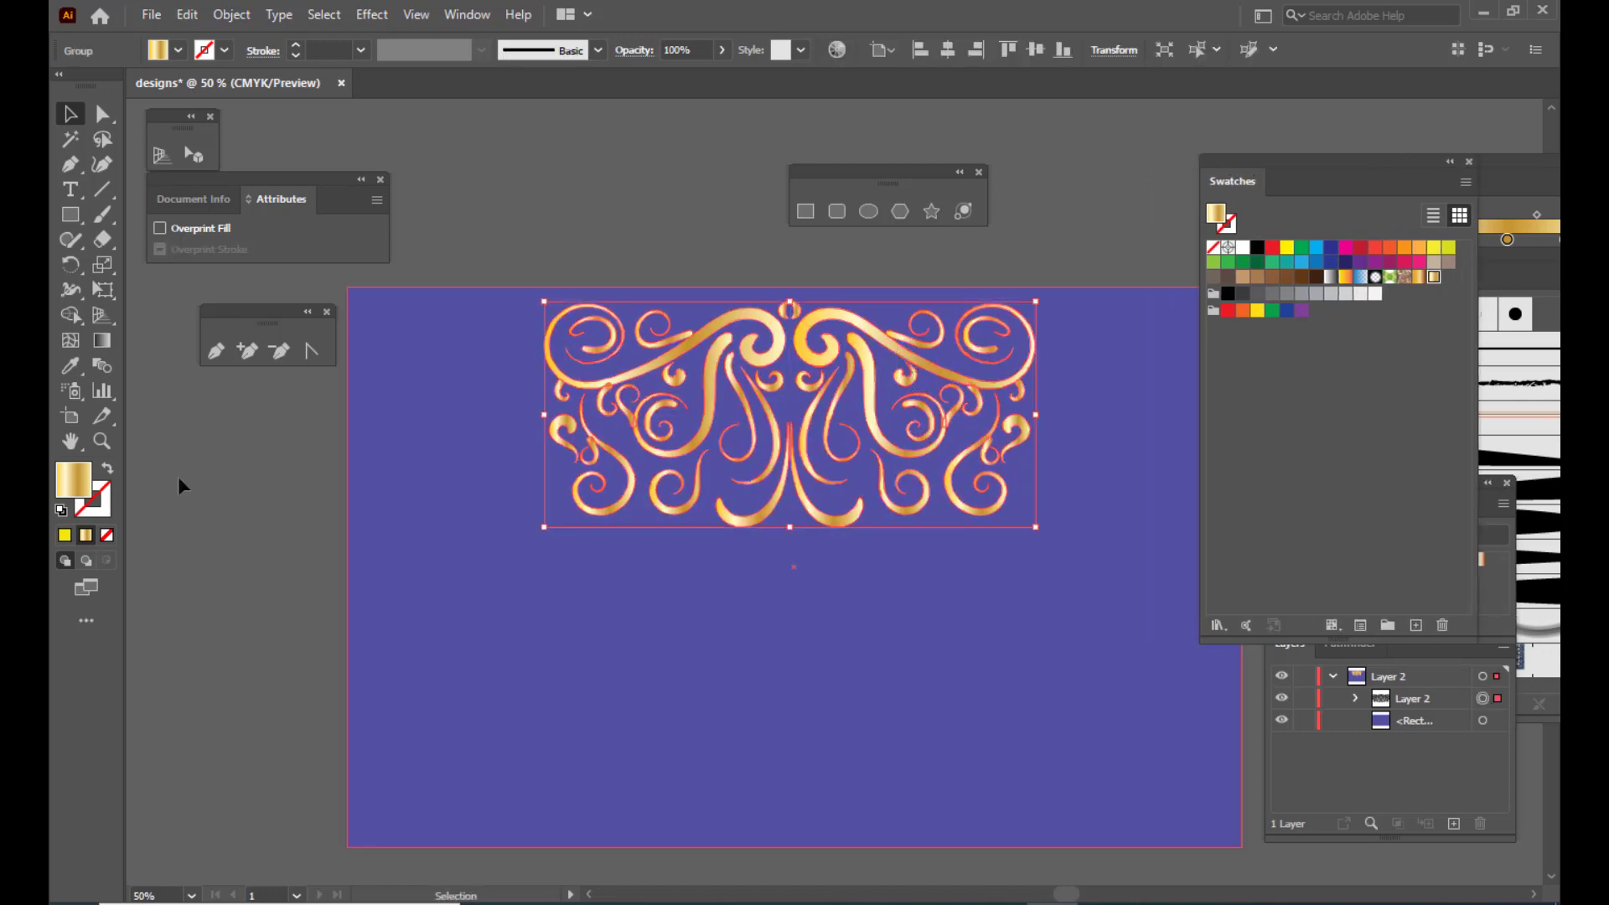
{"action": "left_click", "coordinate": [99, 513]}
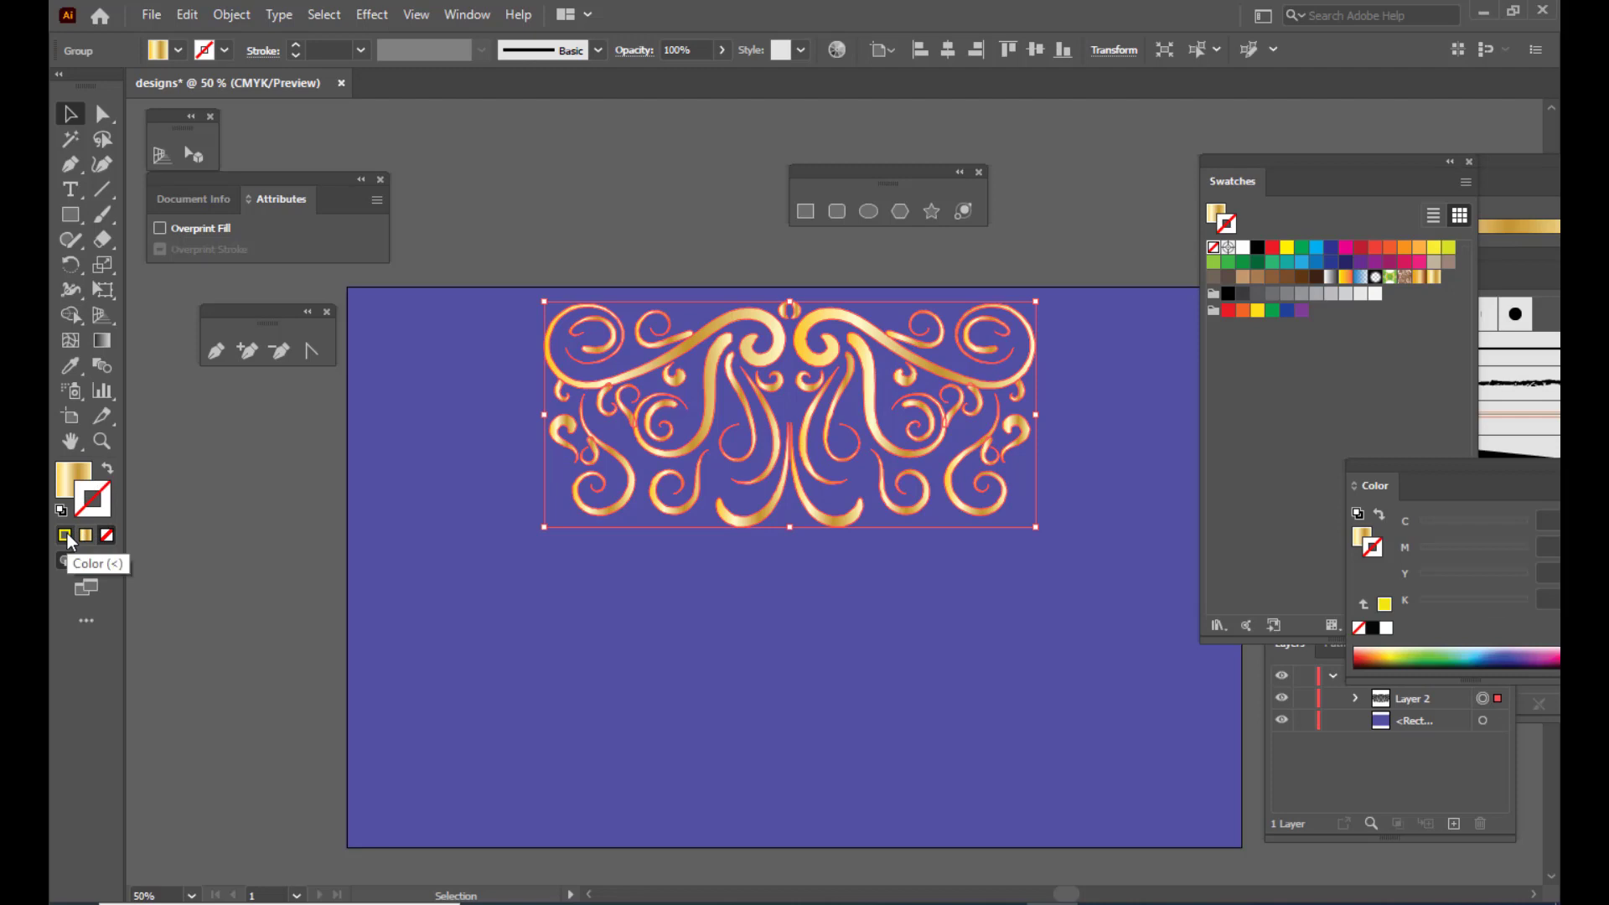
{"action": "left_click", "coordinate": [67, 536]}
{"action": "left_click", "coordinate": [545, 181]}
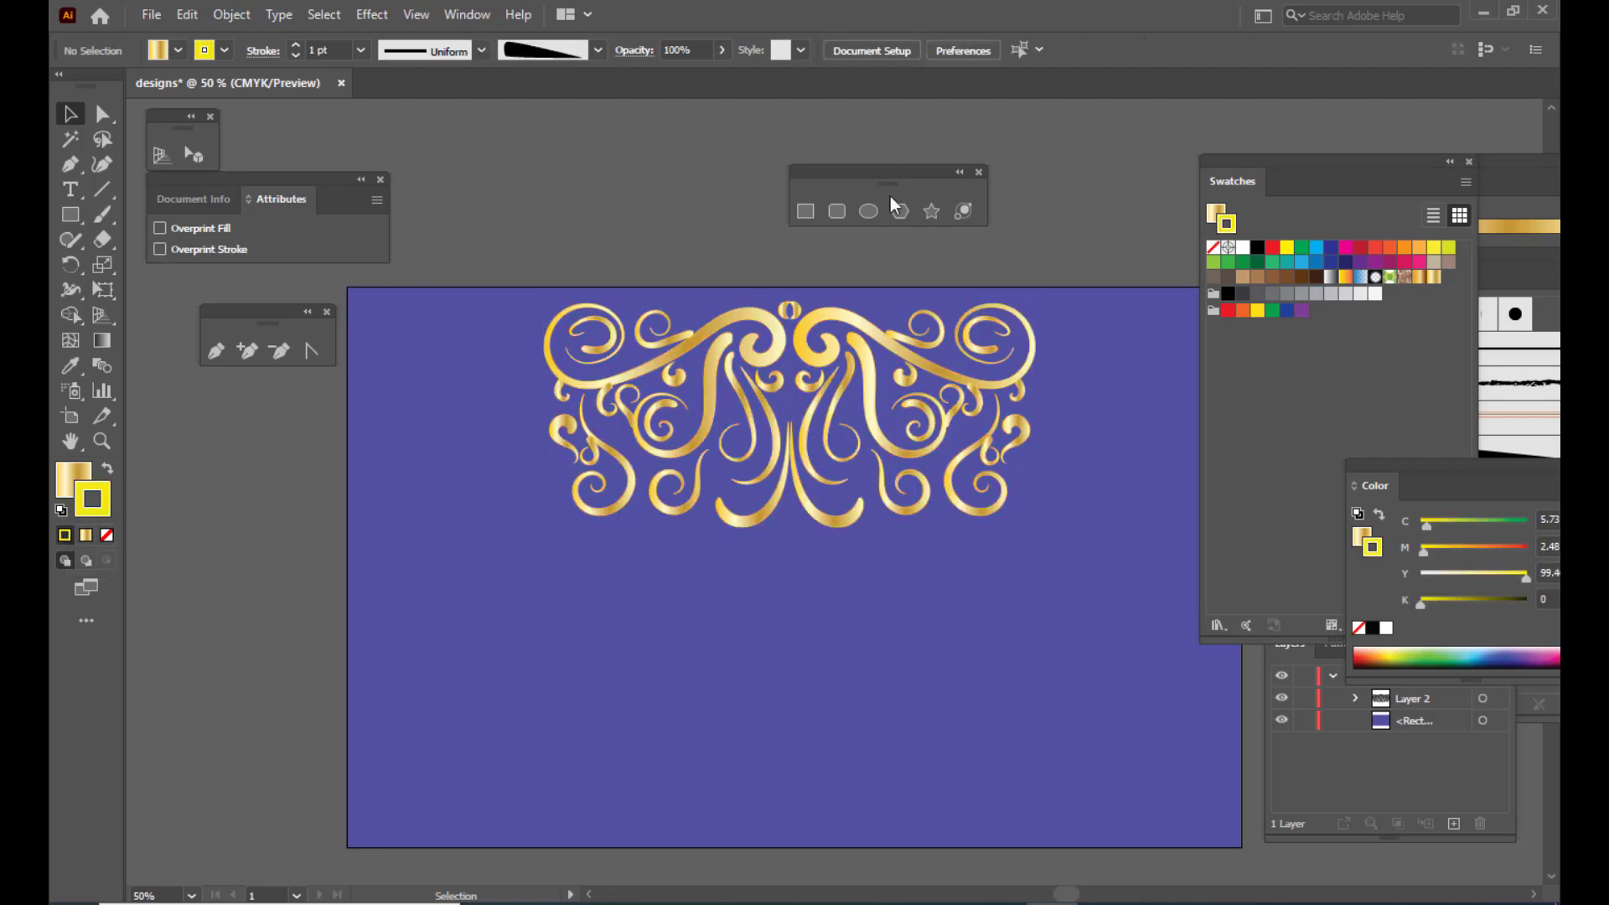
Colour the ornament's stroke with the gold gradient swatch that its fill uses
{"action": "left_click", "coordinate": [884, 348]}
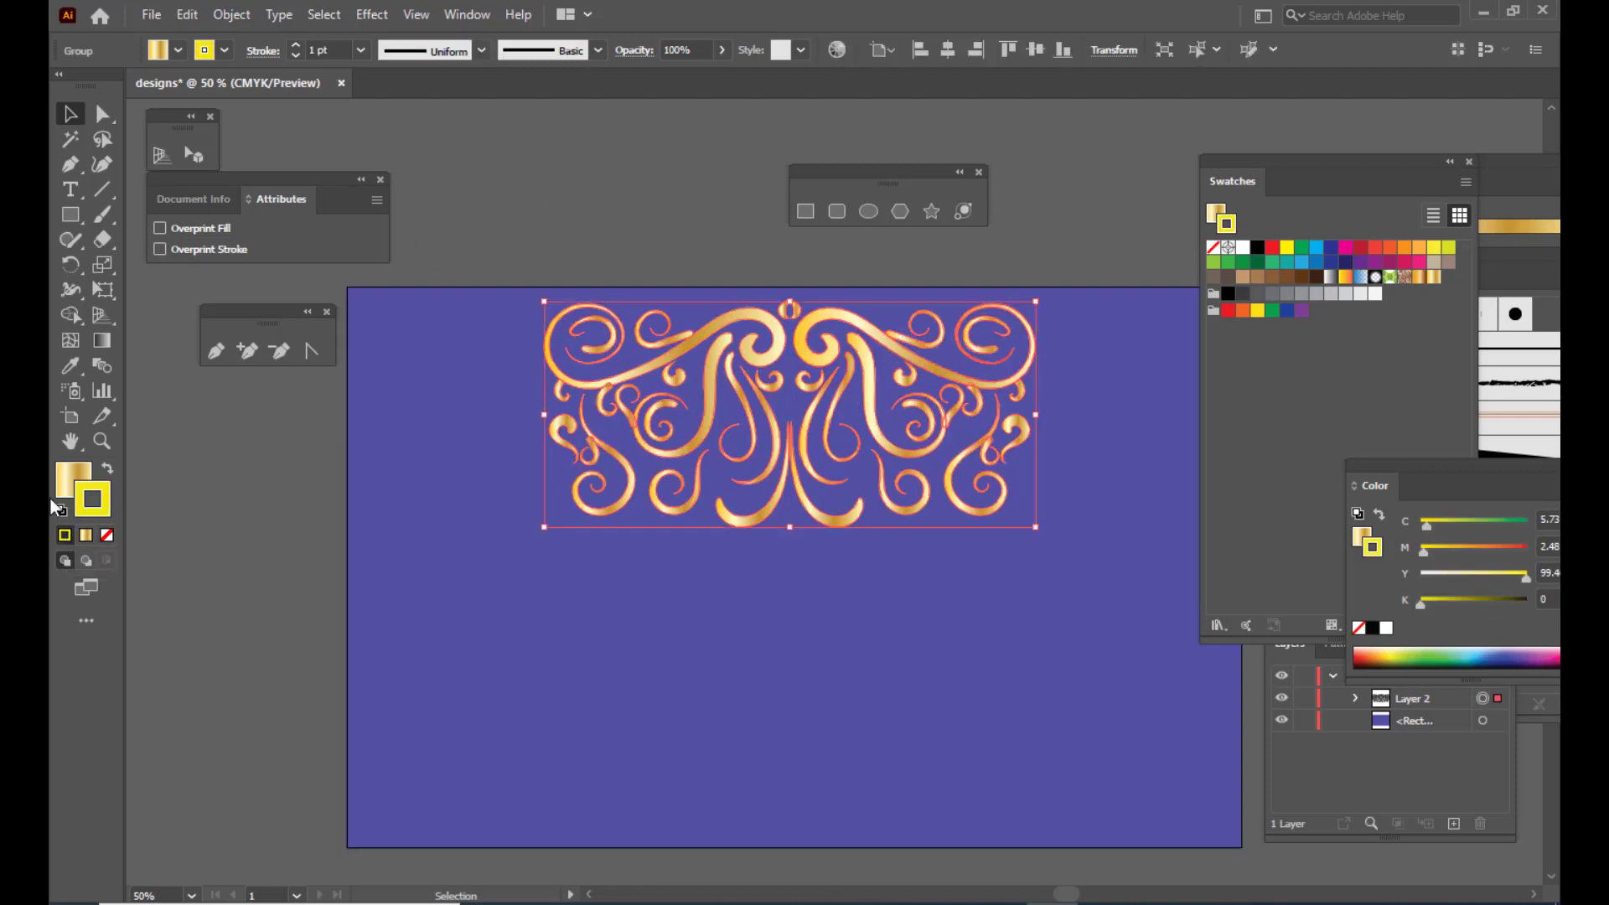
{"action": "double_click", "coordinate": [104, 516]}
{"action": "left_click", "coordinate": [1219, 265]}
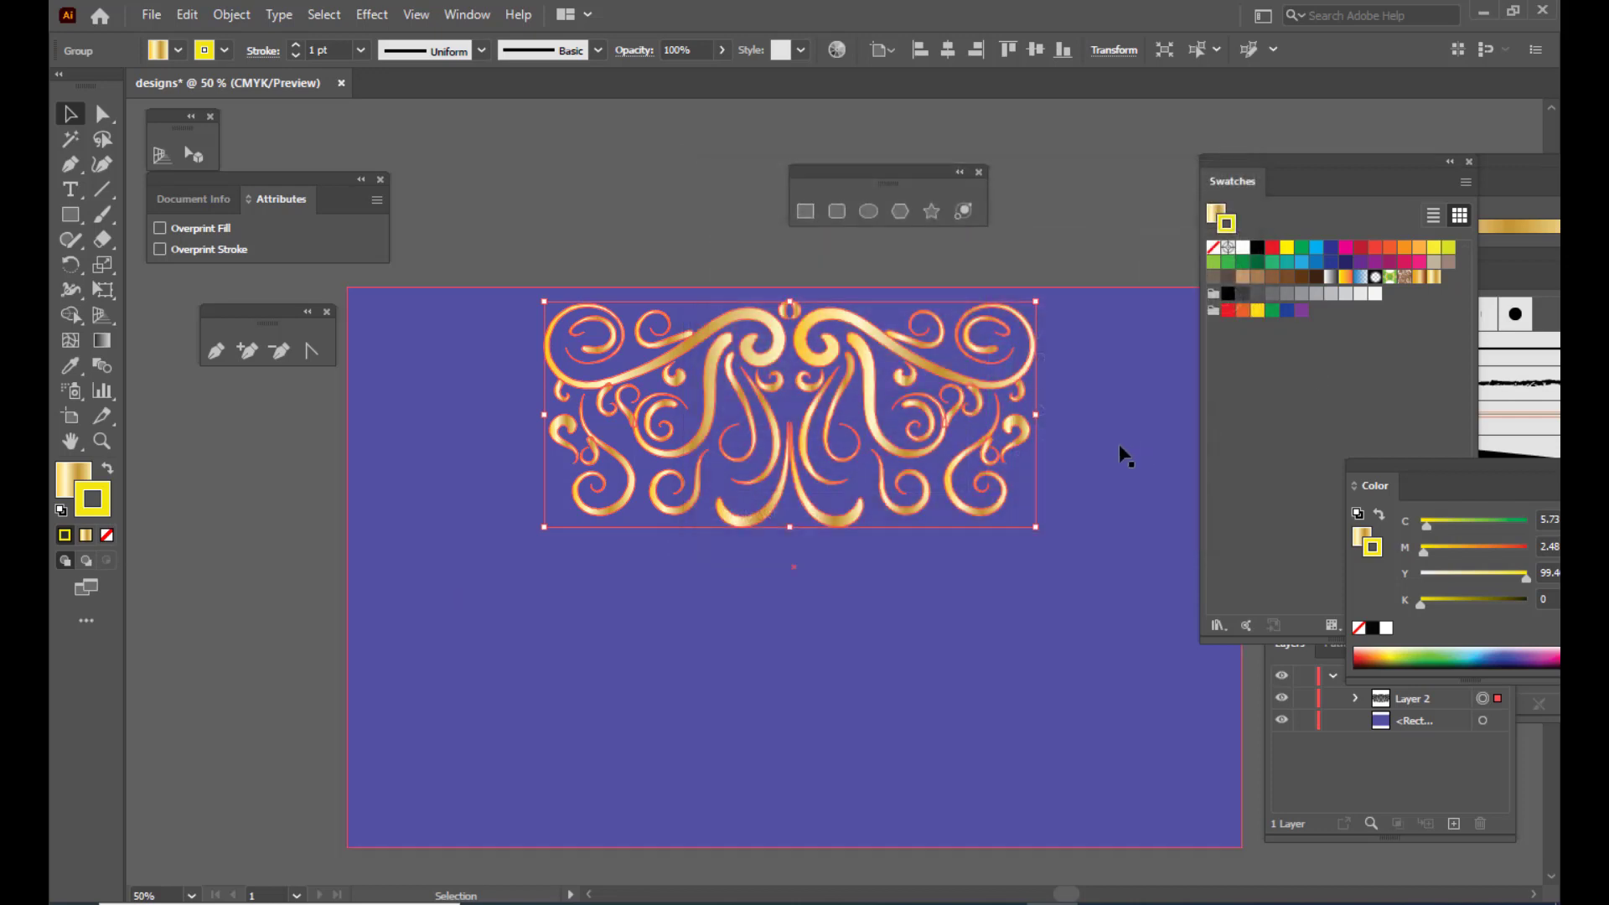
{"action": "left_click", "coordinate": [1117, 218]}
{"action": "left_click", "coordinate": [921, 335]}
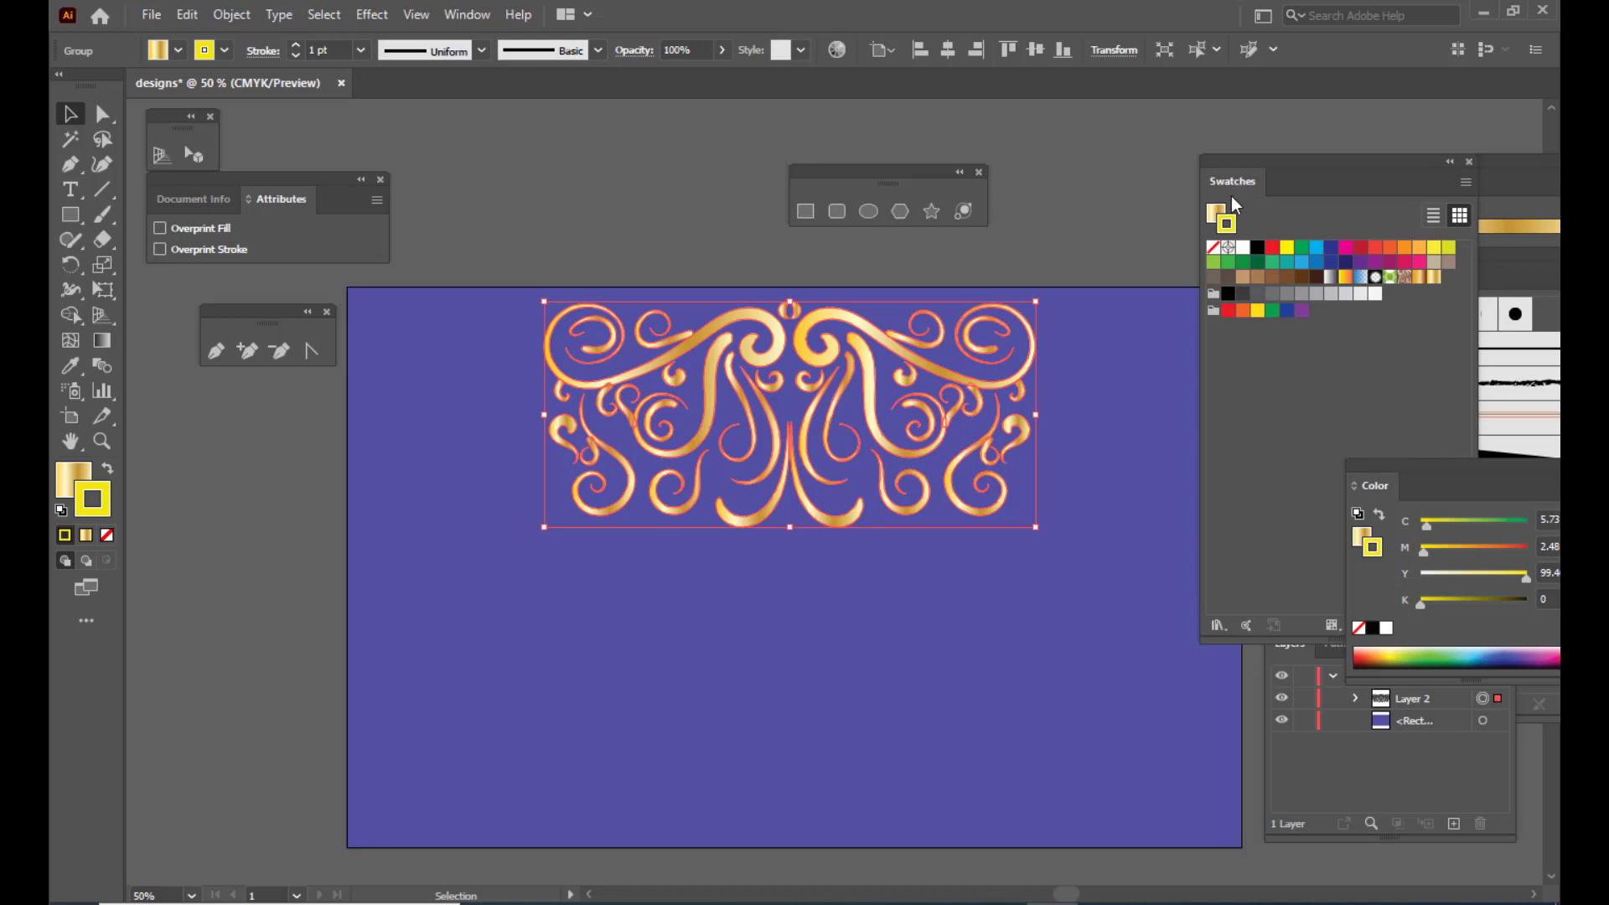
{"action": "left_click_drag", "start_coordinate": [1253, 163], "coordinate": [1220, 204]}
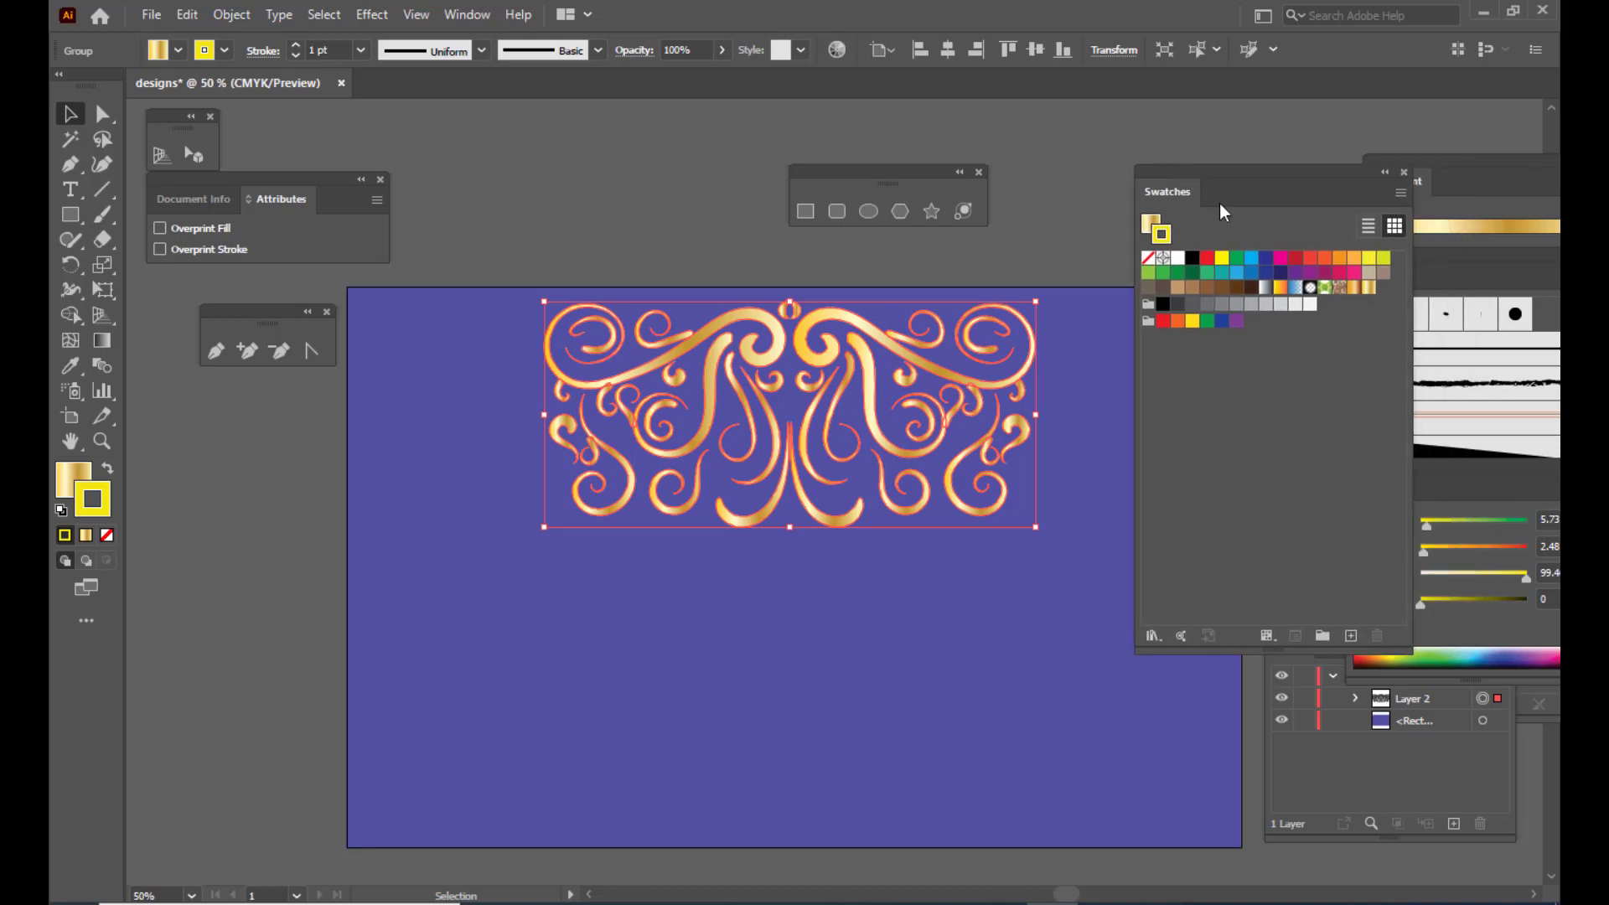
{"action": "left_click", "coordinate": [1368, 288]}
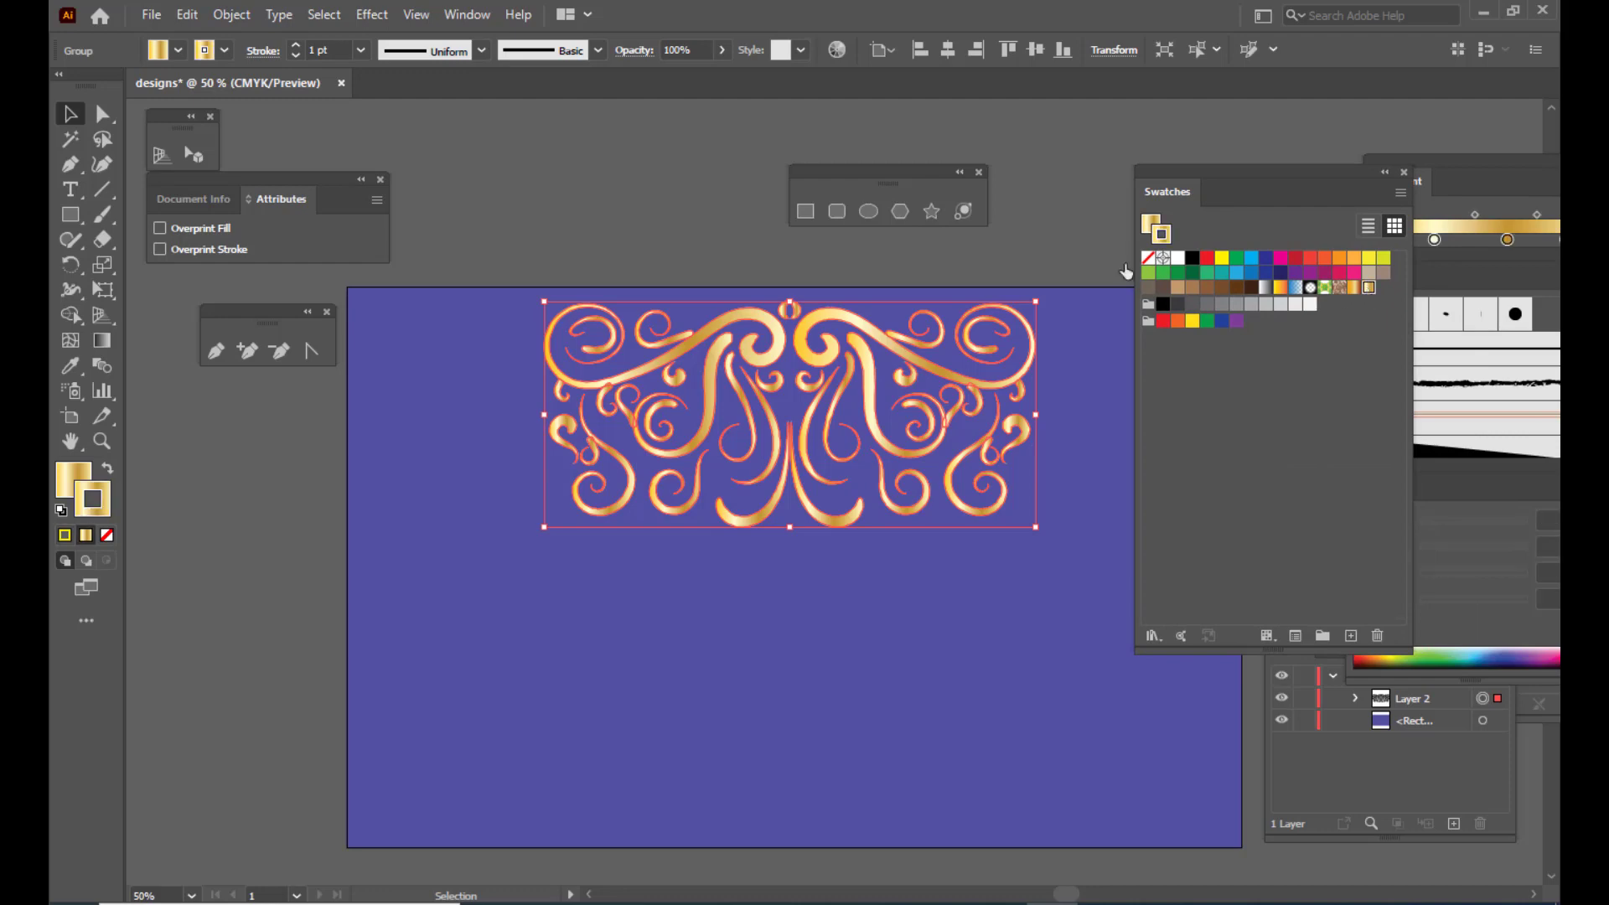
{"action": "left_click", "coordinate": [1061, 213]}
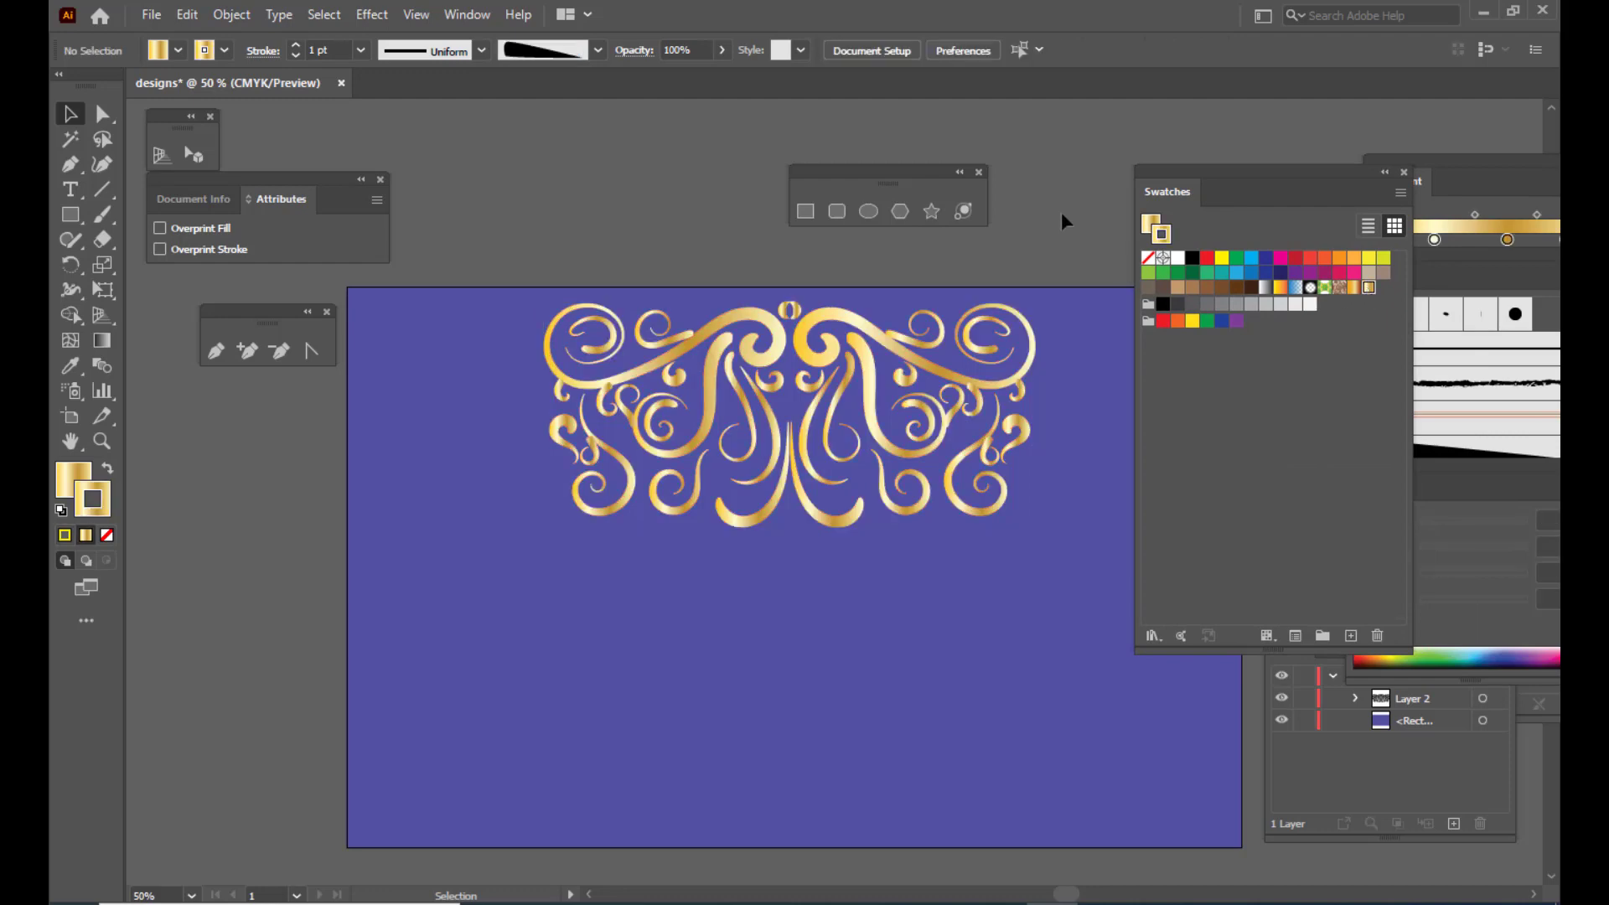
Set the ornament's stroke weight to 2 pt and colour the stroke with the orange-to-brown gradient swatch
{"action": "left_click", "coordinate": [827, 430]}
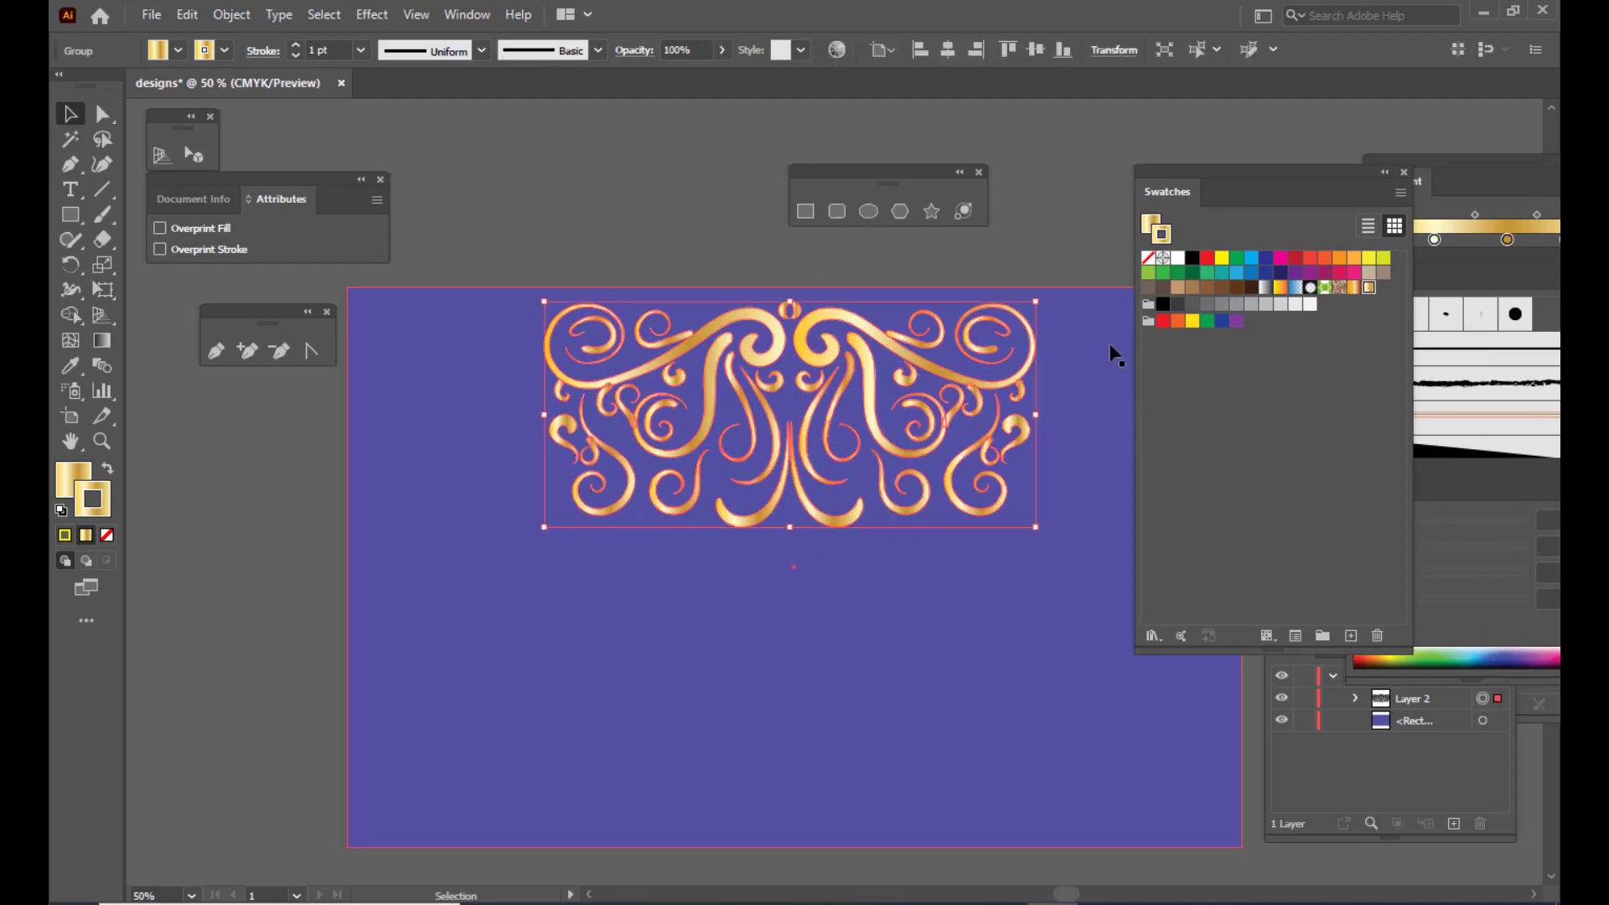
{"action": "left_click", "coordinate": [294, 45]}
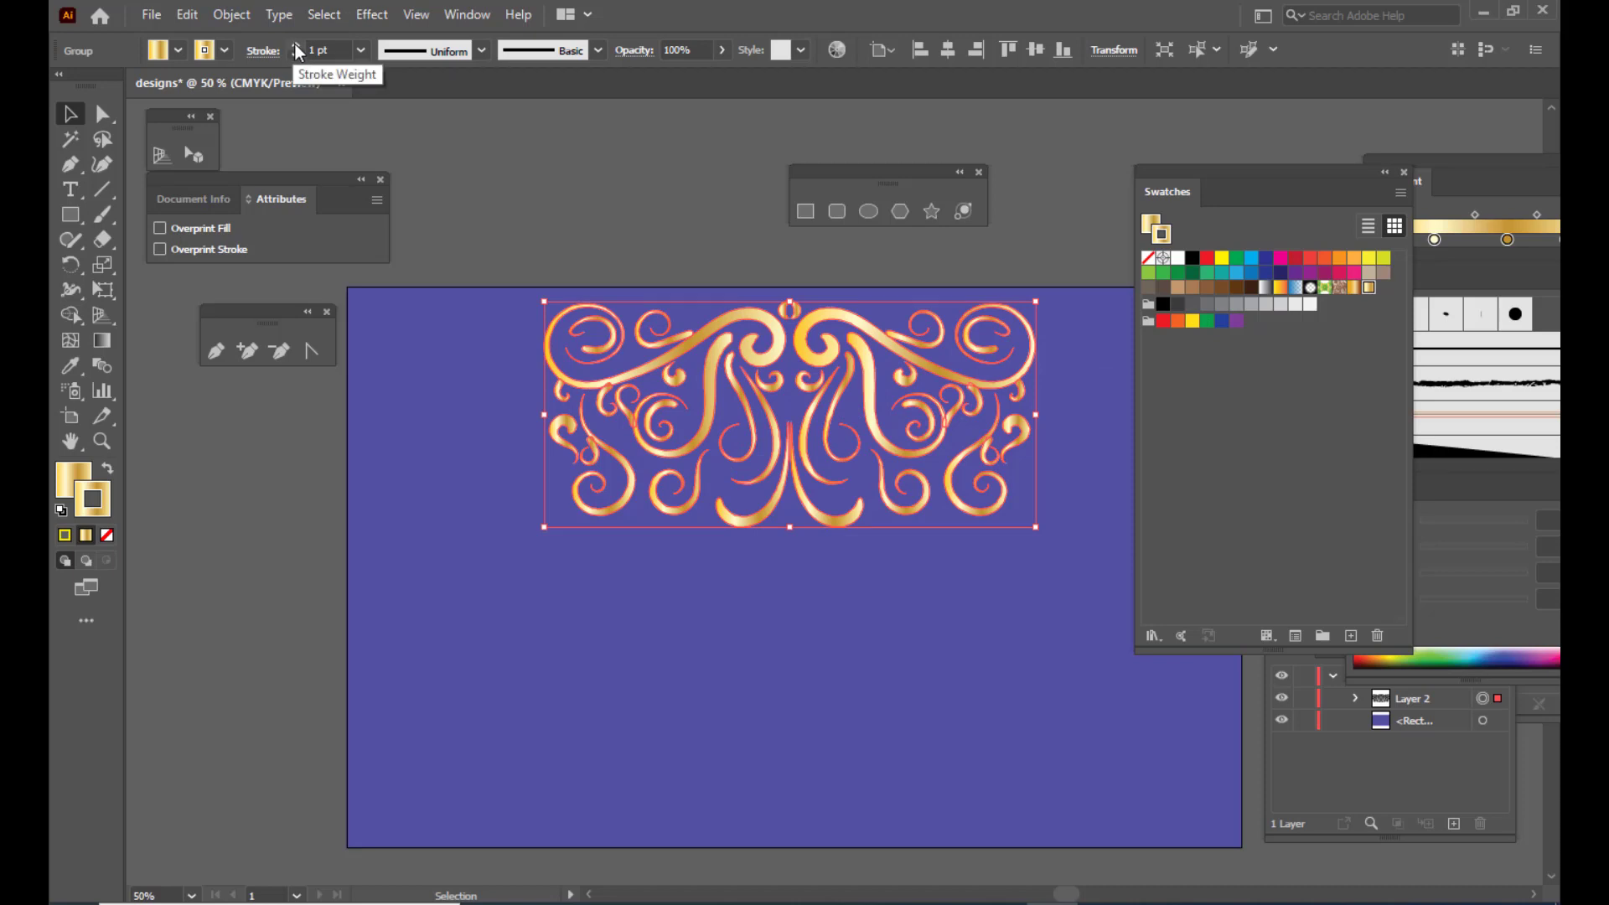
{"action": "left_click", "coordinate": [585, 180]}
{"action": "left_click", "coordinate": [930, 396]}
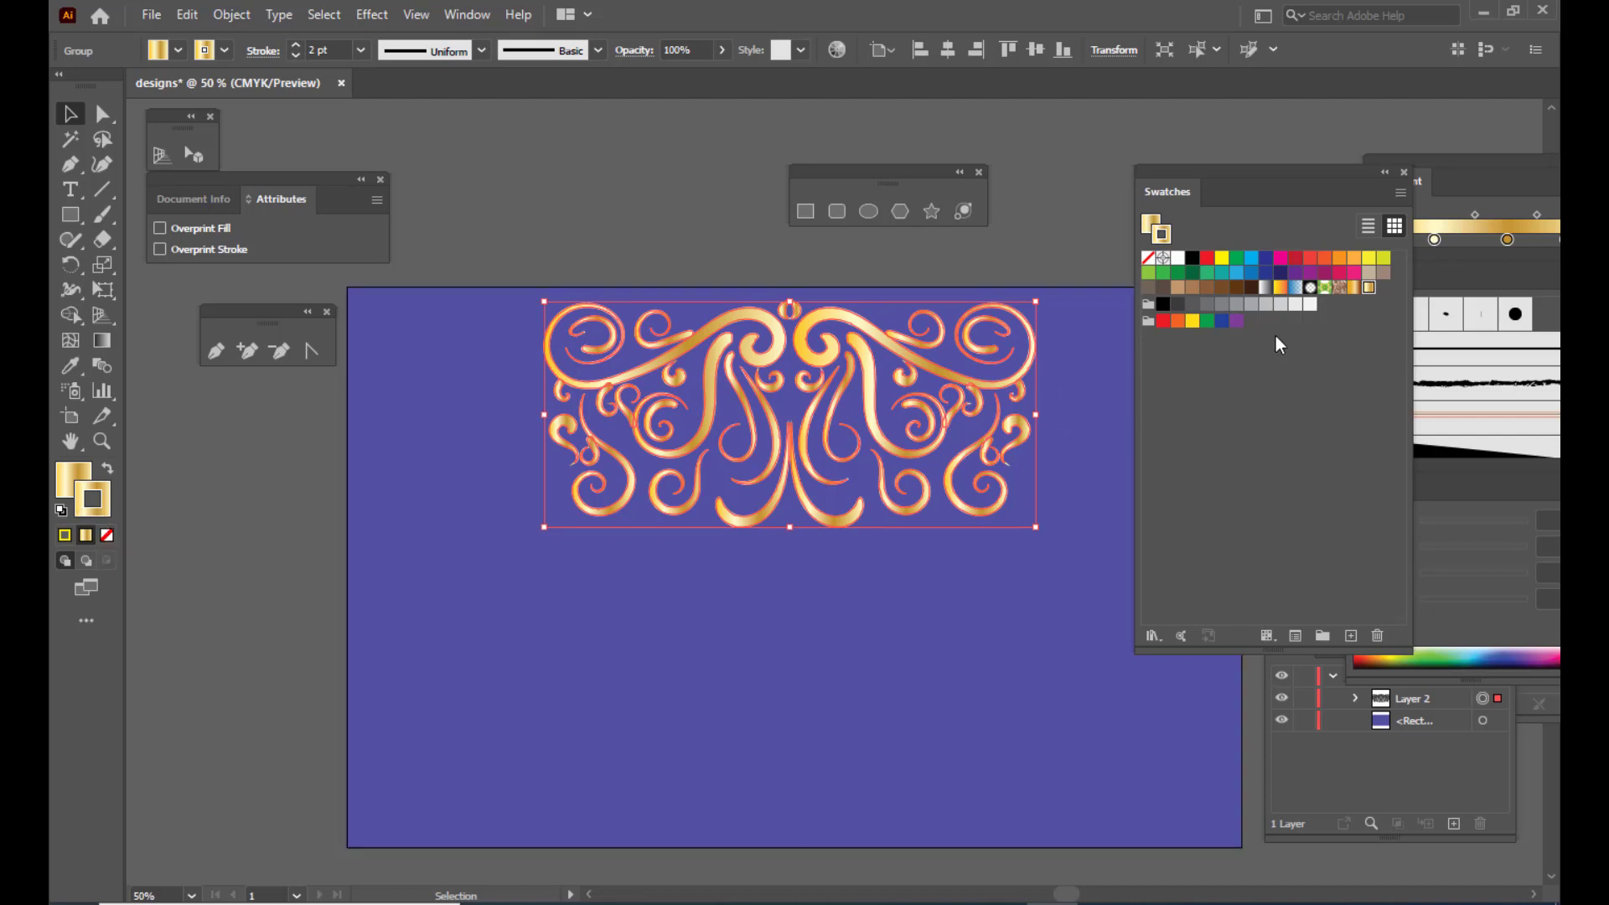
{"action": "left_click", "coordinate": [1353, 287]}
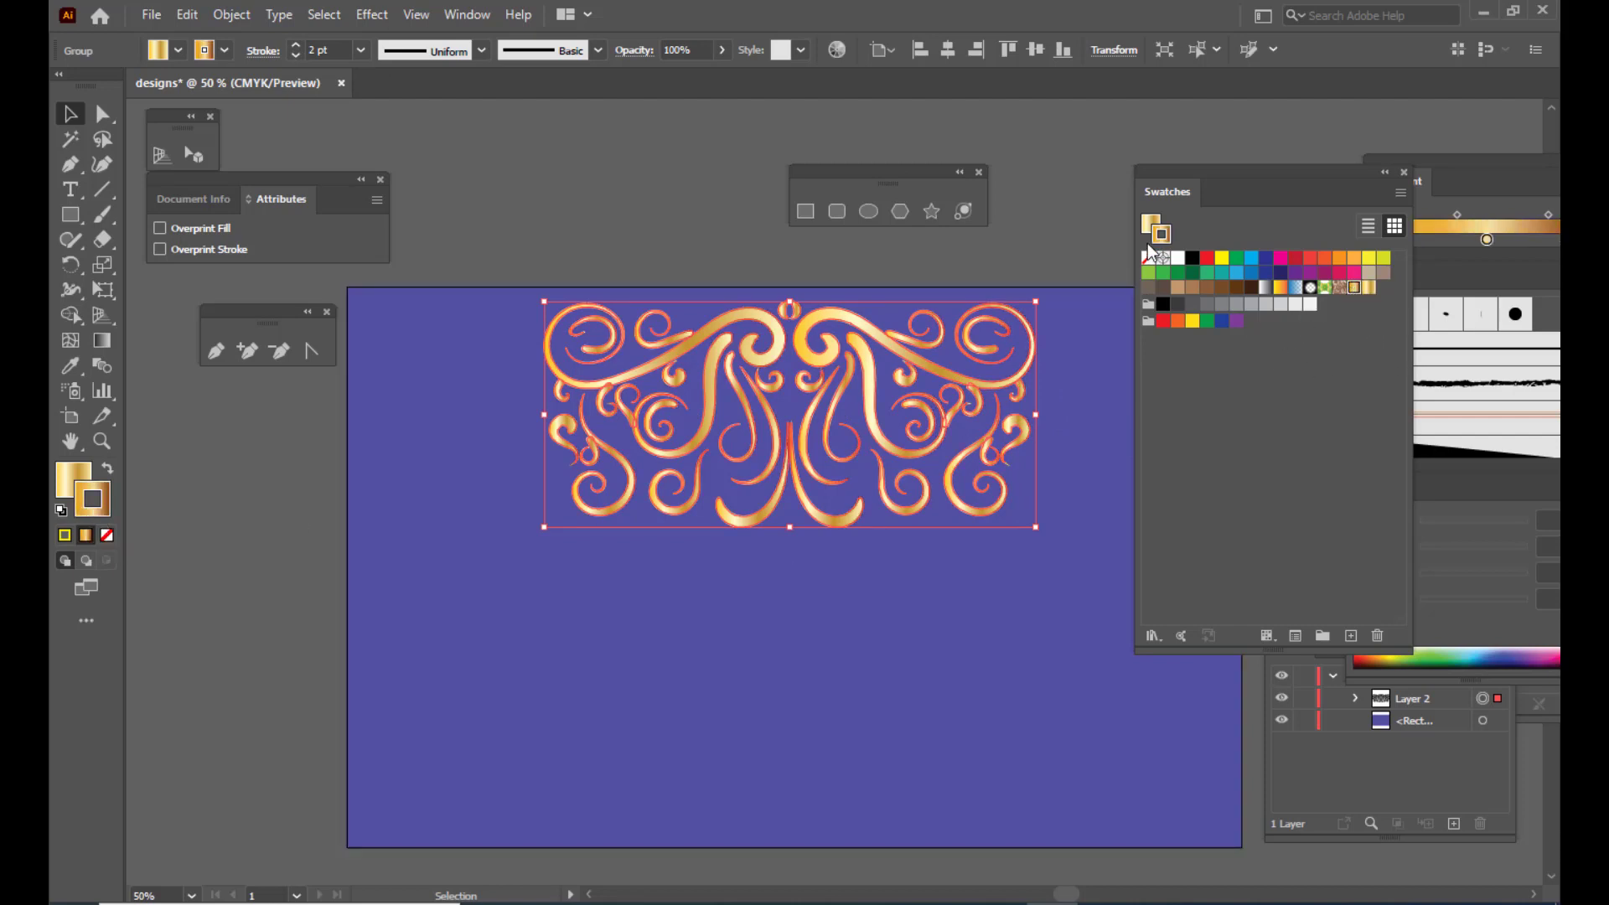
{"action": "left_click", "coordinate": [1083, 203]}
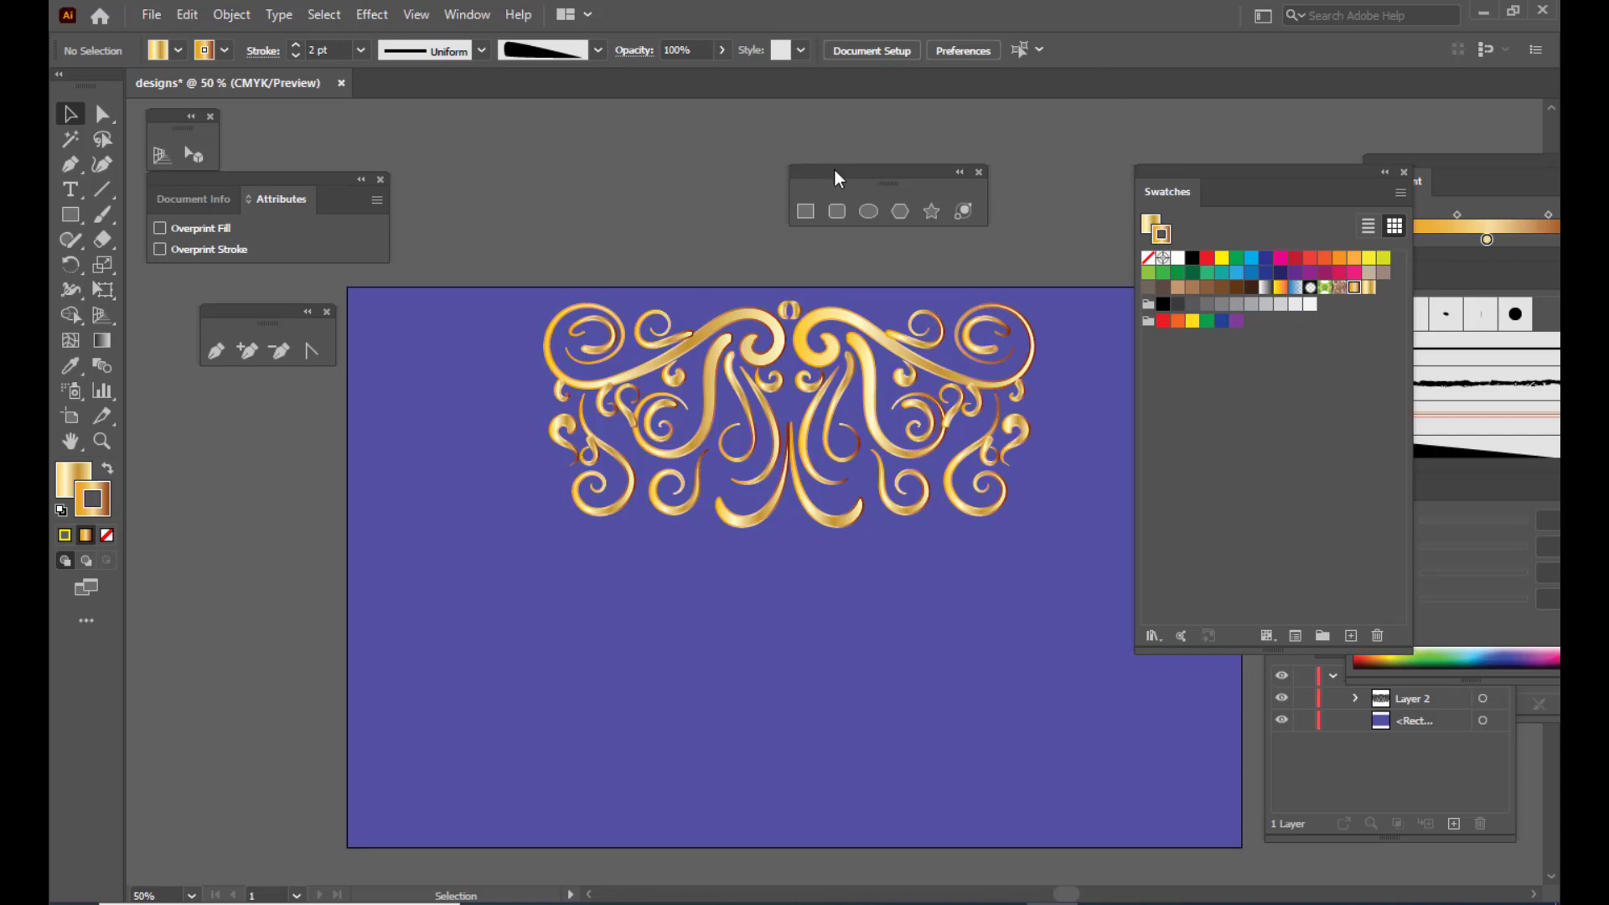
Clear the floating shape tools and Swatches out of the way and place a duplicate of the gold ornament below the original
{"action": "left_click_drag", "start_coordinate": [836, 178], "coordinate": [556, 116]}
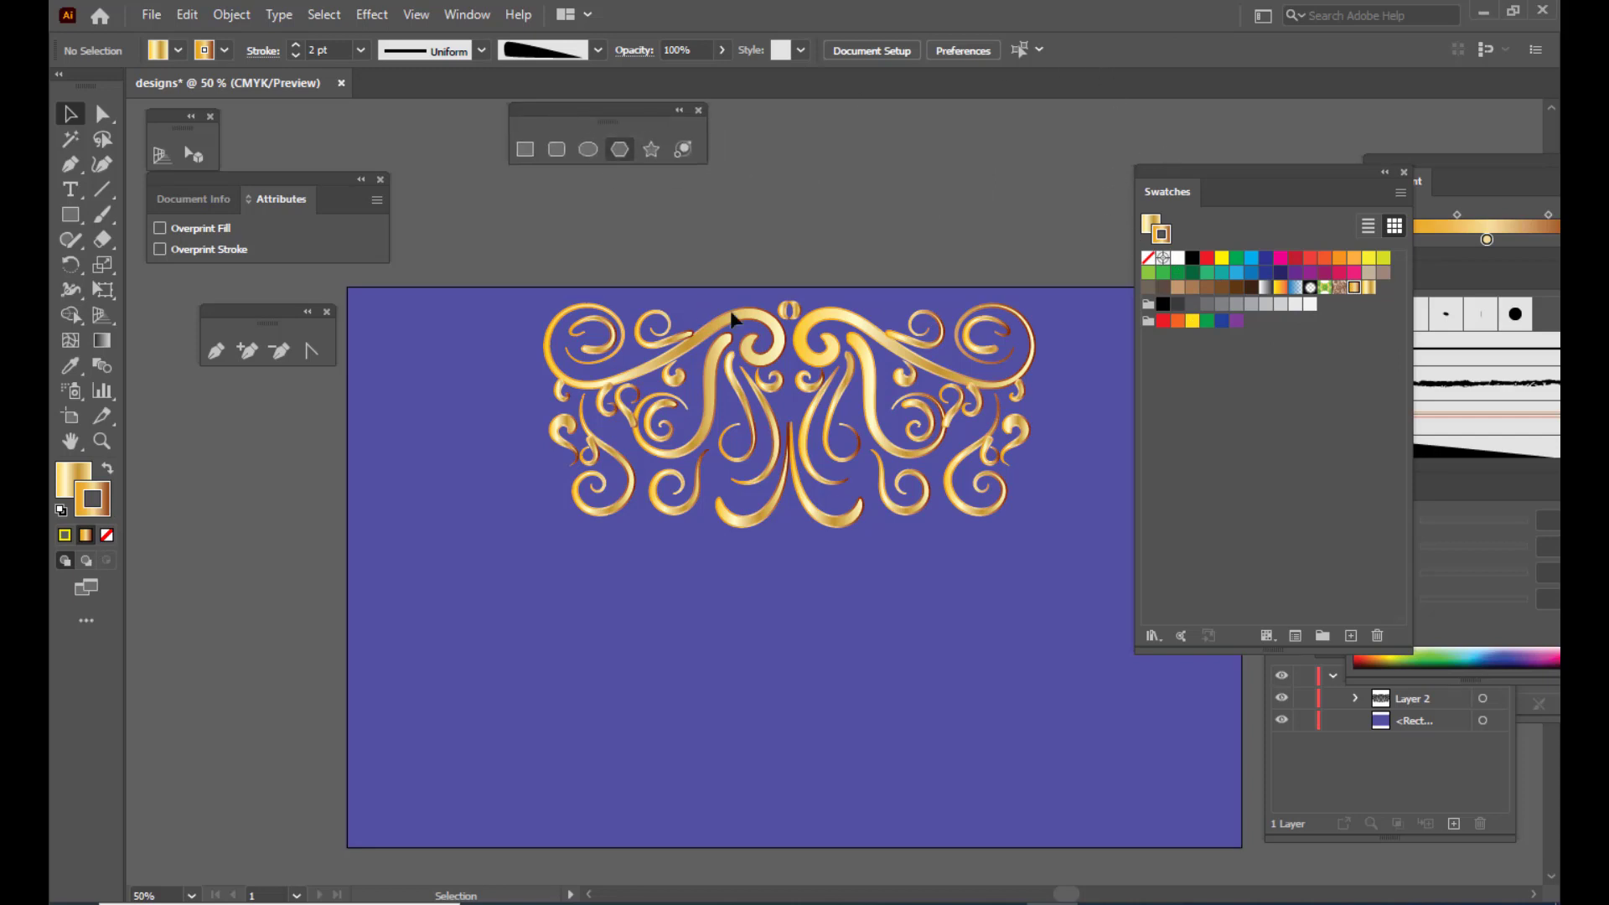
{"action": "left_click", "coordinate": [871, 428]}
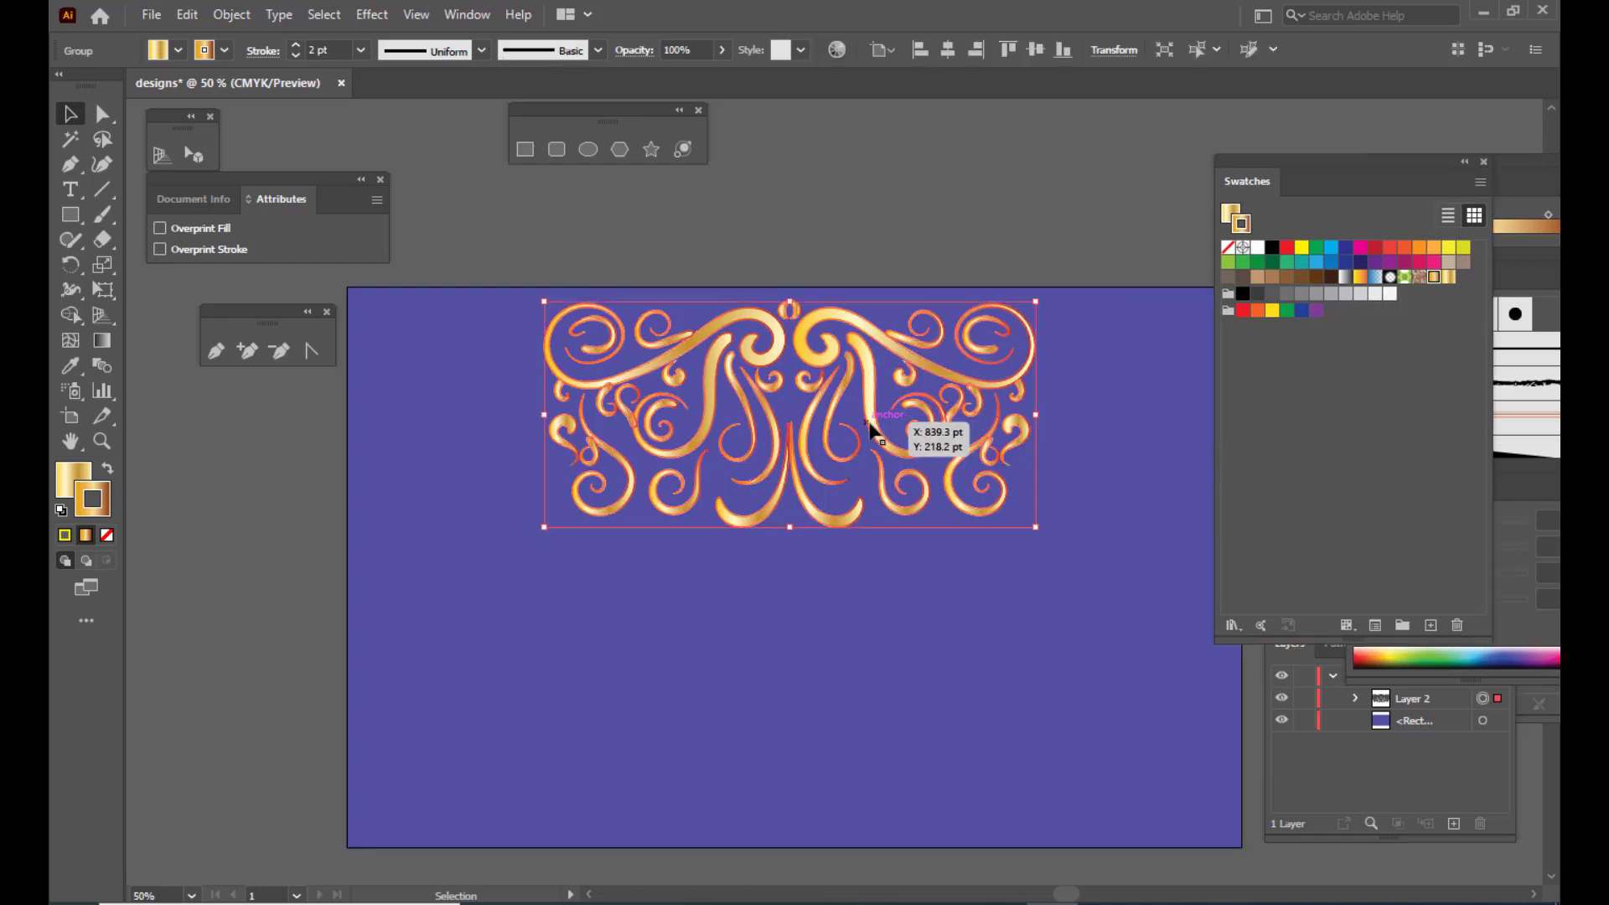
{"action": "left_click_drag", "start_coordinate": [869, 426], "coordinate": [891, 694]}
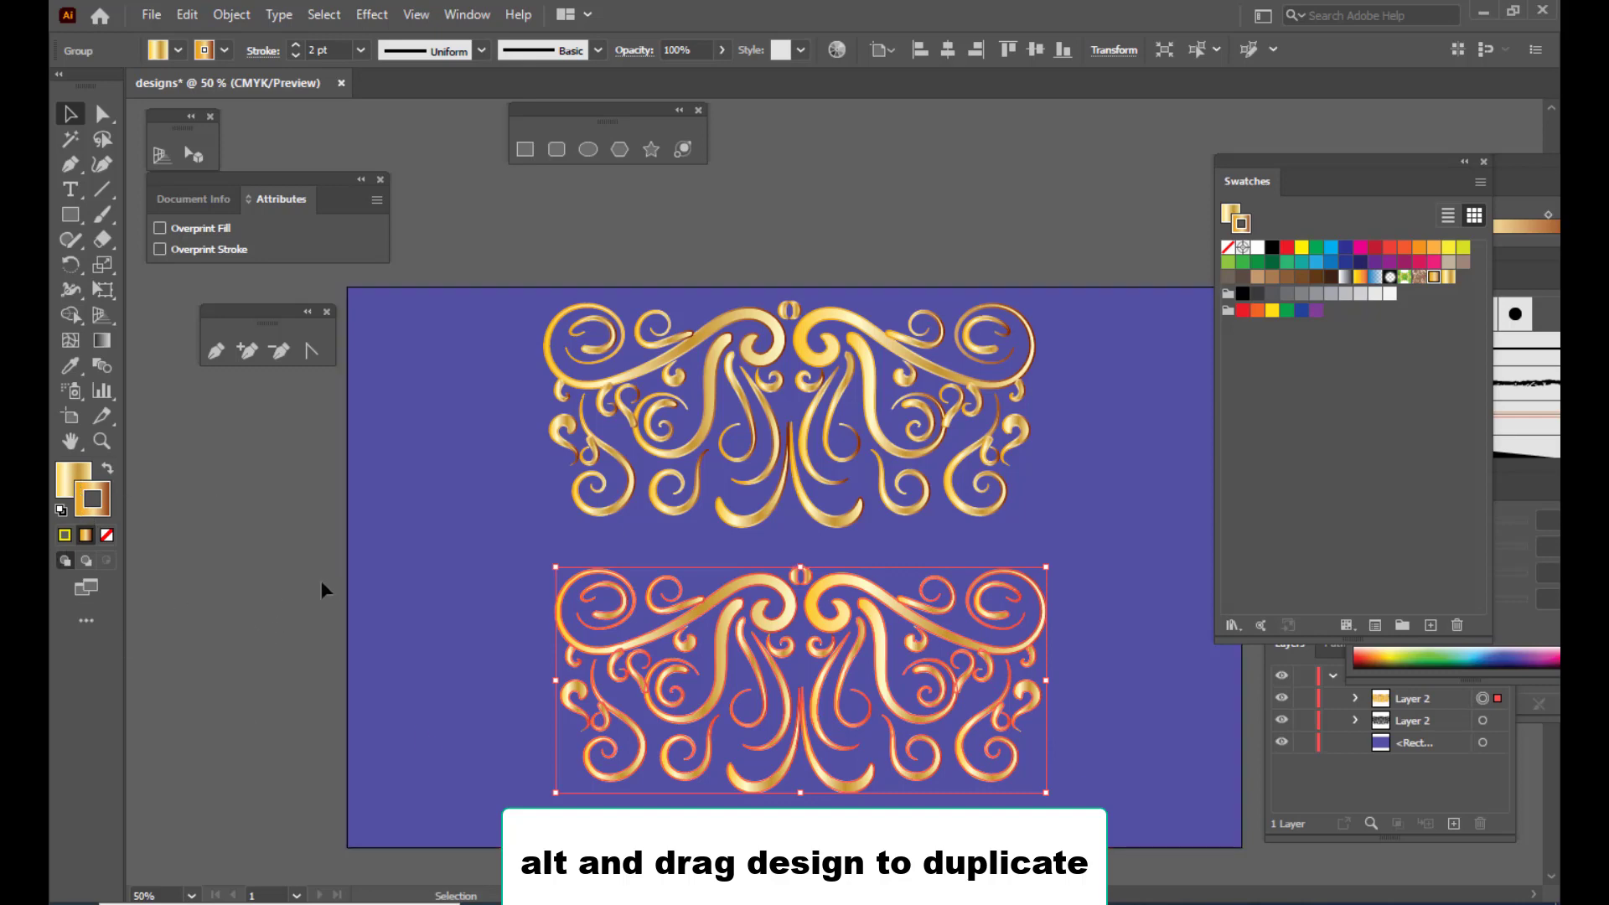
Set both the stroke and the fill of the lower ornament copy to black
{"action": "left_click", "coordinate": [1263, 251]}
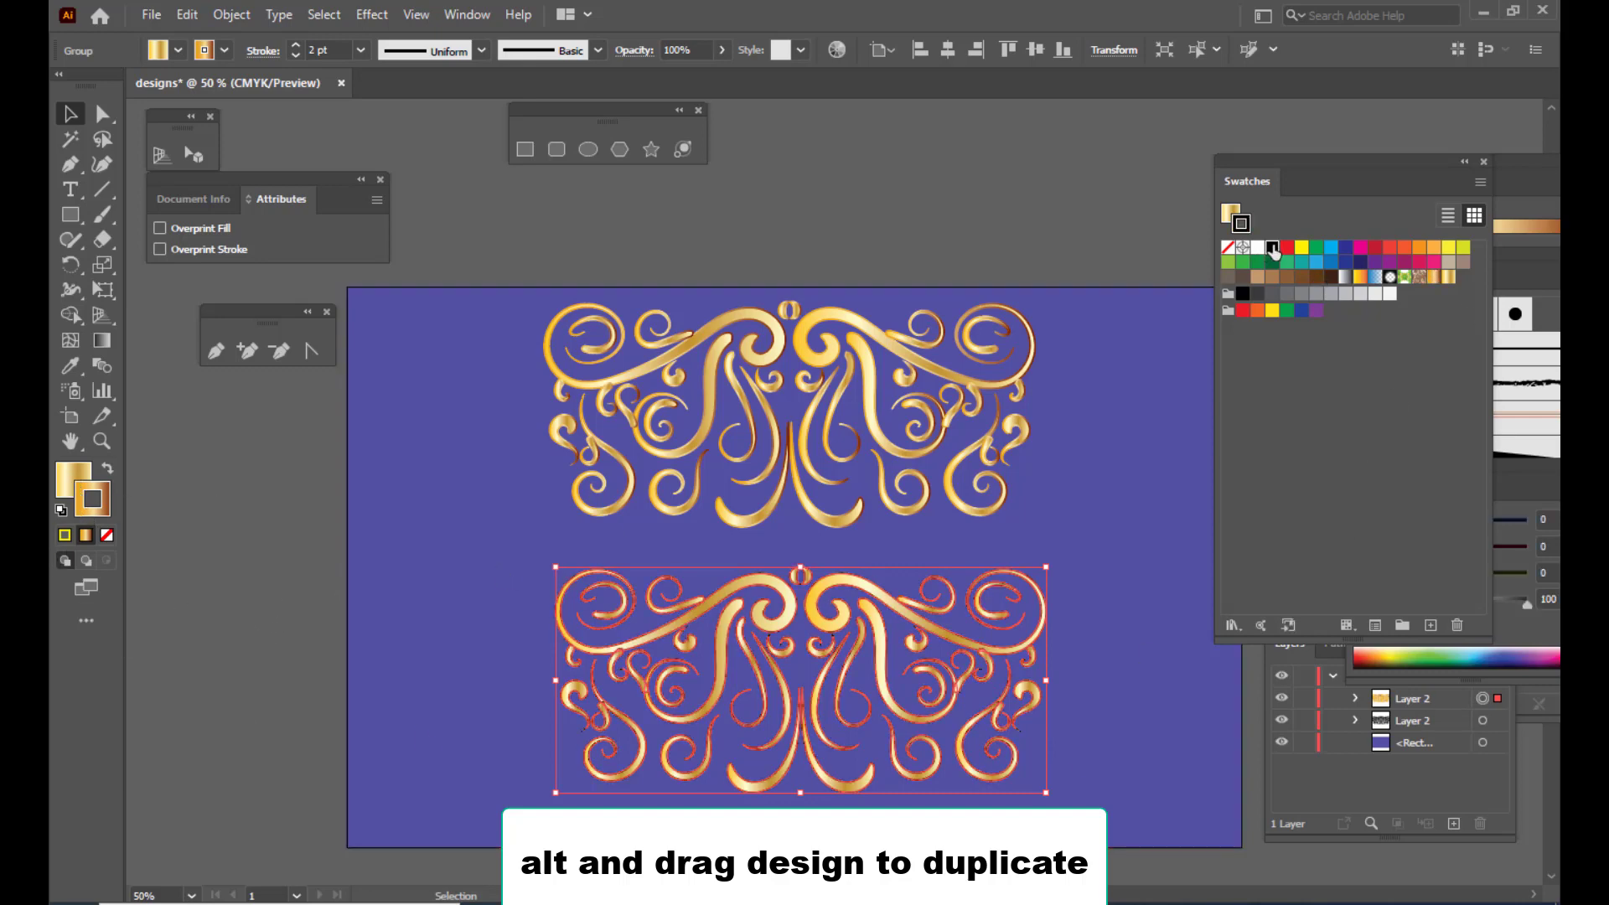
{"action": "left_click", "coordinate": [65, 486]}
{"action": "left_click", "coordinate": [1271, 251]}
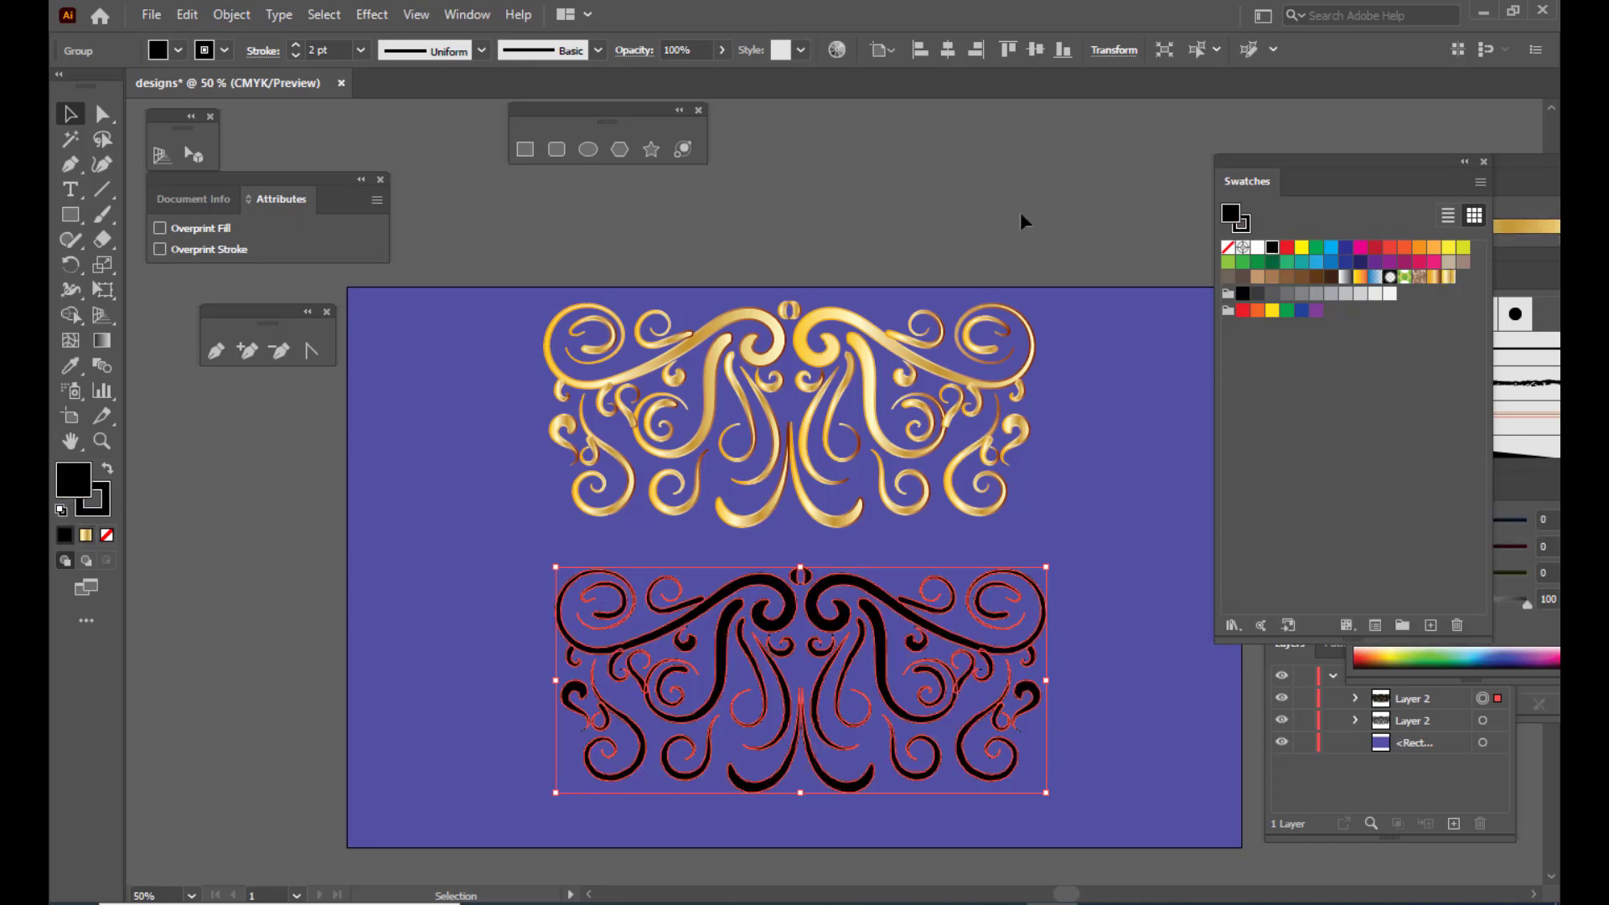
{"action": "left_click", "coordinate": [1023, 223]}
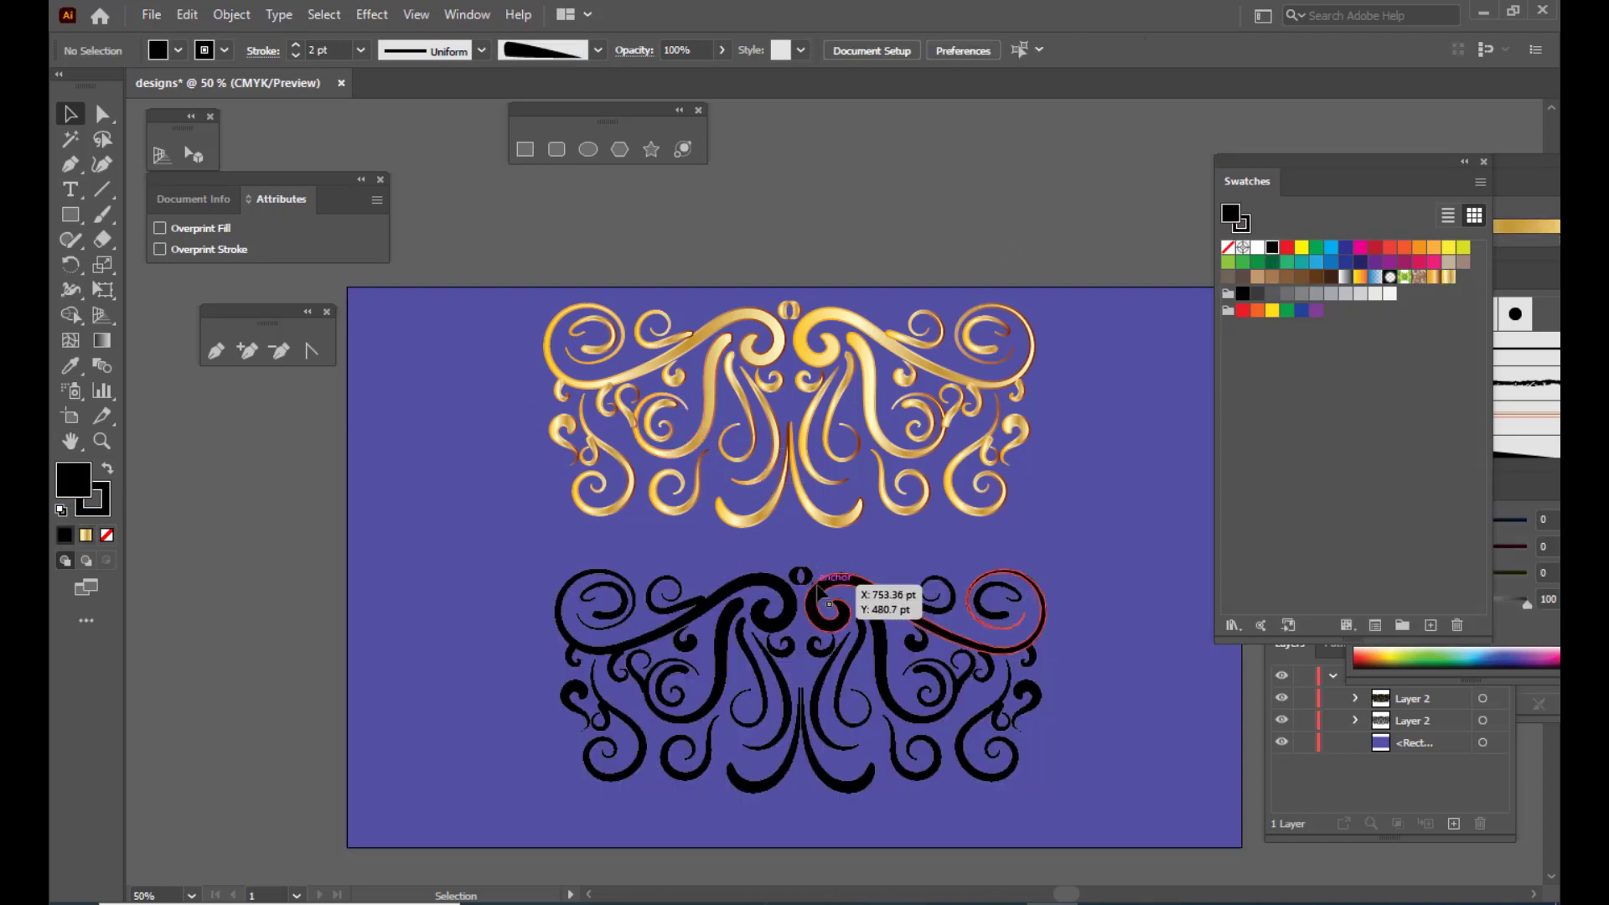
Move the black copy exactly over the gold ornament and send it backward behind it
{"action": "left_click_drag", "start_coordinate": [804, 573], "coordinate": [814, 336]}
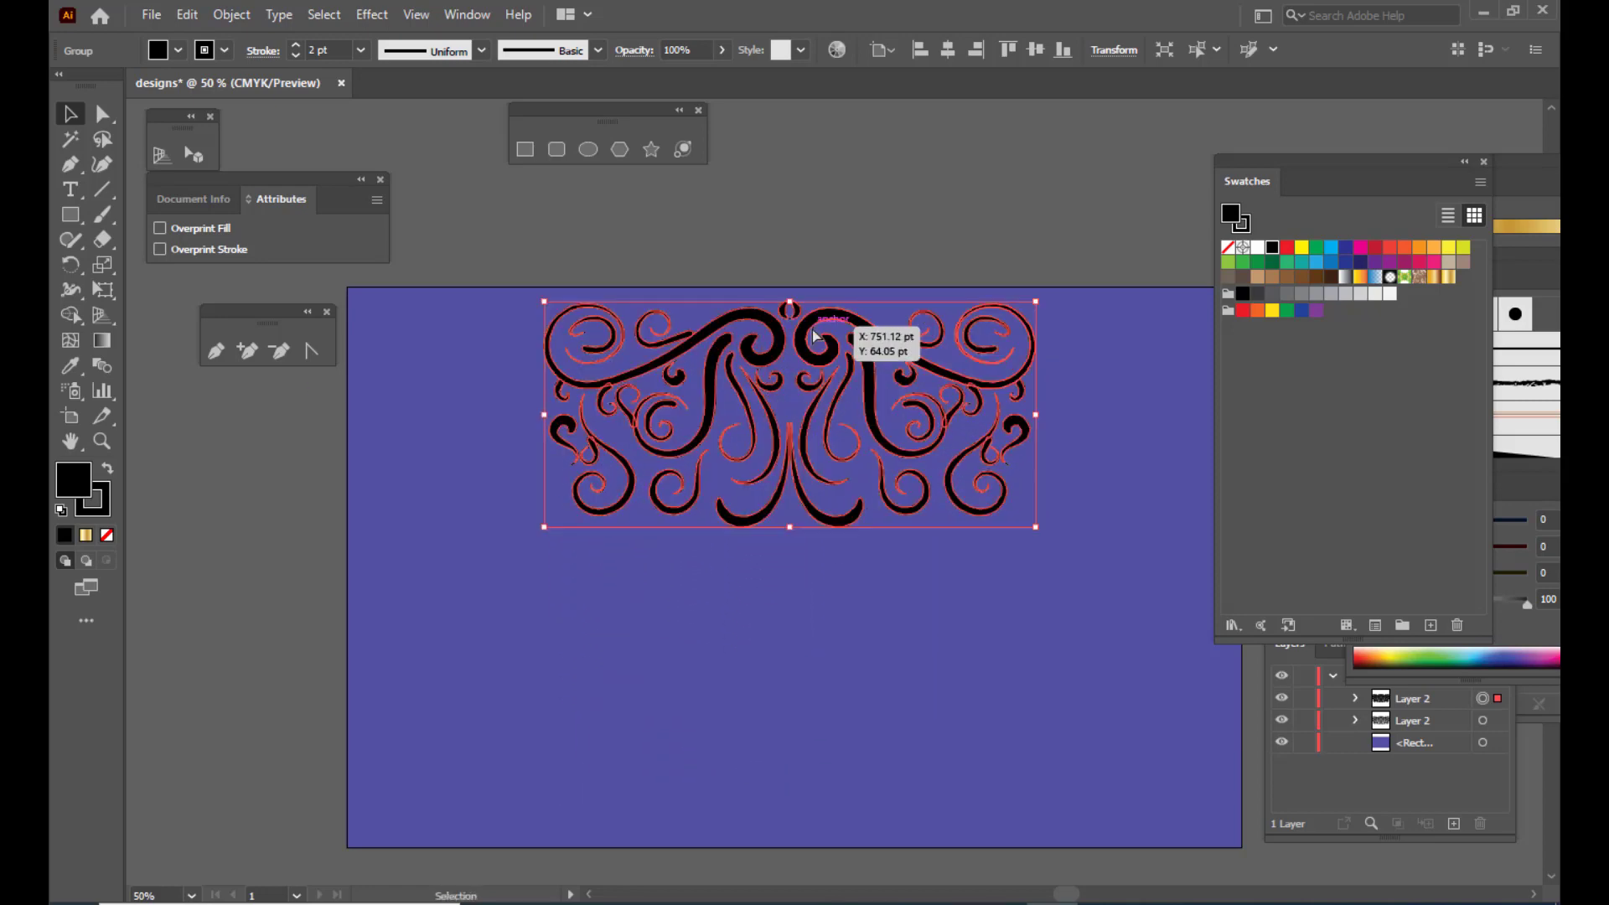
{"action": "right_click", "coordinate": [810, 325]}
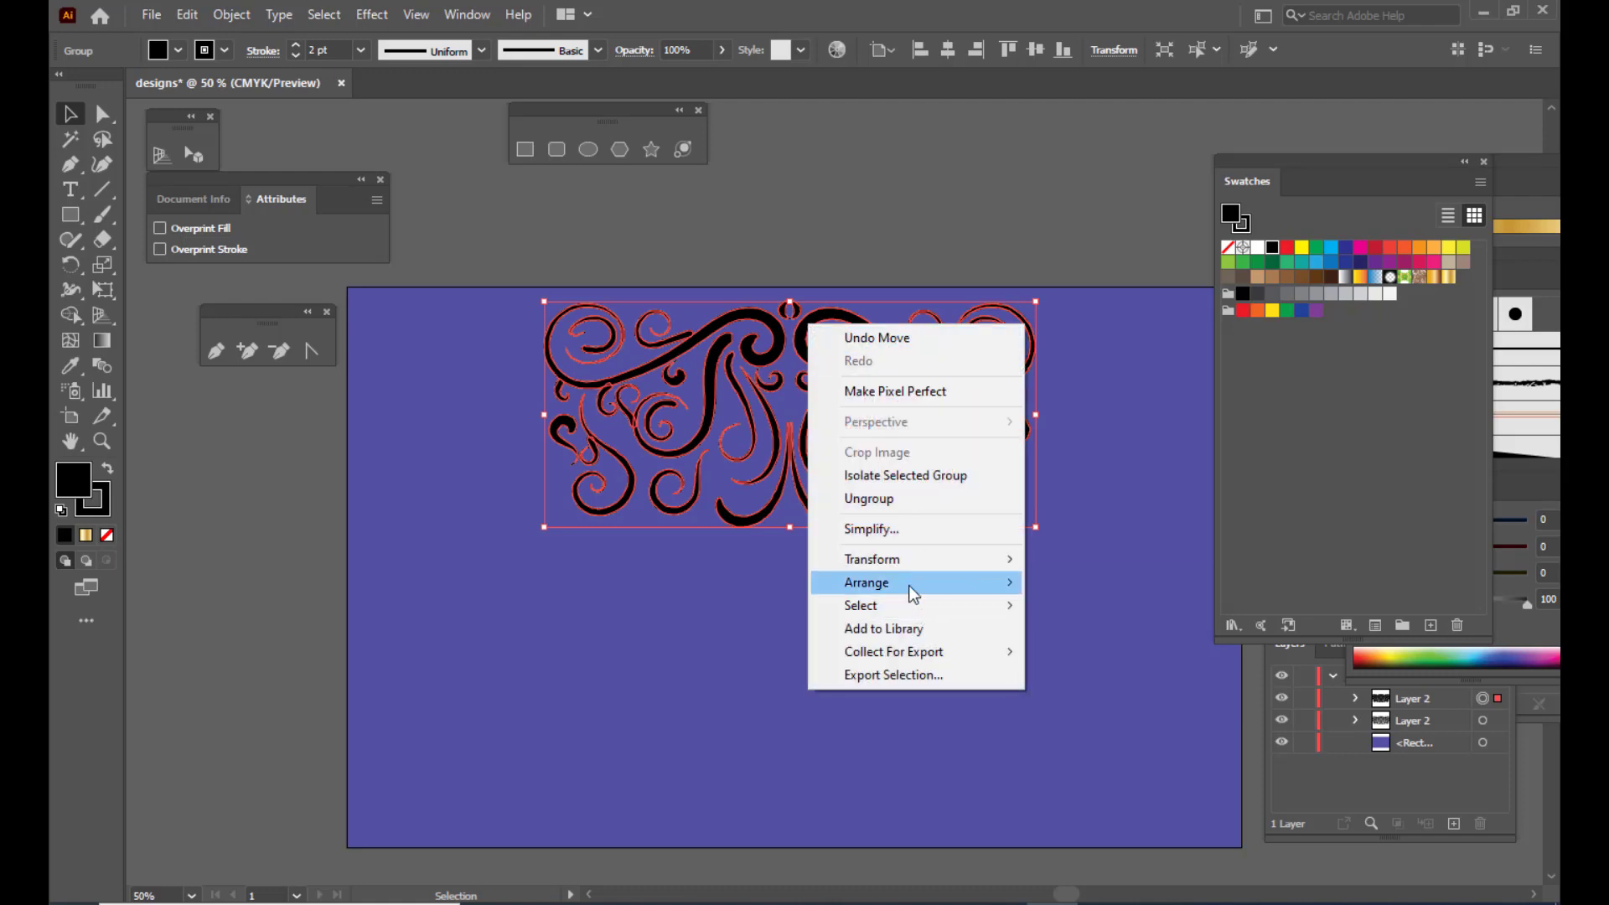
{"action": "mouse_move", "coordinate": [908, 585]}
{"action": "left_click", "coordinate": [1110, 630]}
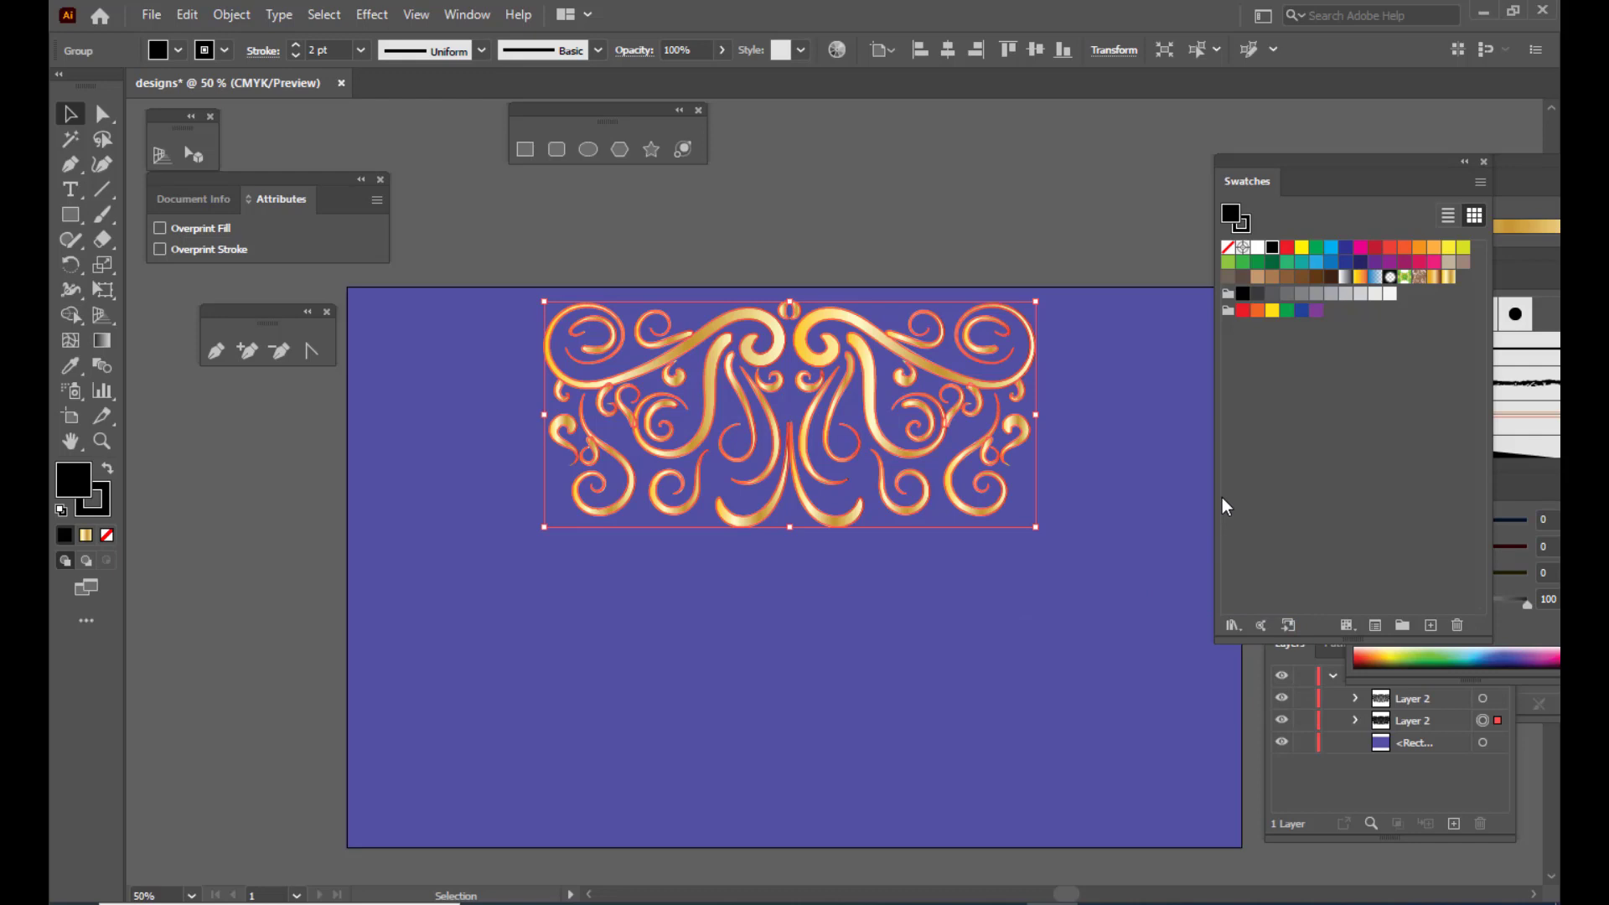
Nudge the black copy slightly right and down behind the gold ornament to form a drop shadow
{"action": "key", "text": "Right"}
{"action": "key", "text": "Right"}
{"action": "key", "text": "Right"}
{"action": "key", "text": "Right"}
{"action": "key", "text": "Right"}
{"action": "key", "text": "Right"}
{"action": "key", "text": "Down"}
{"action": "key", "text": "Down"}
{"action": "key", "text": "Down"}
{"action": "key", "text": "Down"}
{"action": "key", "text": "Down"}
{"action": "key", "text": "Down"}
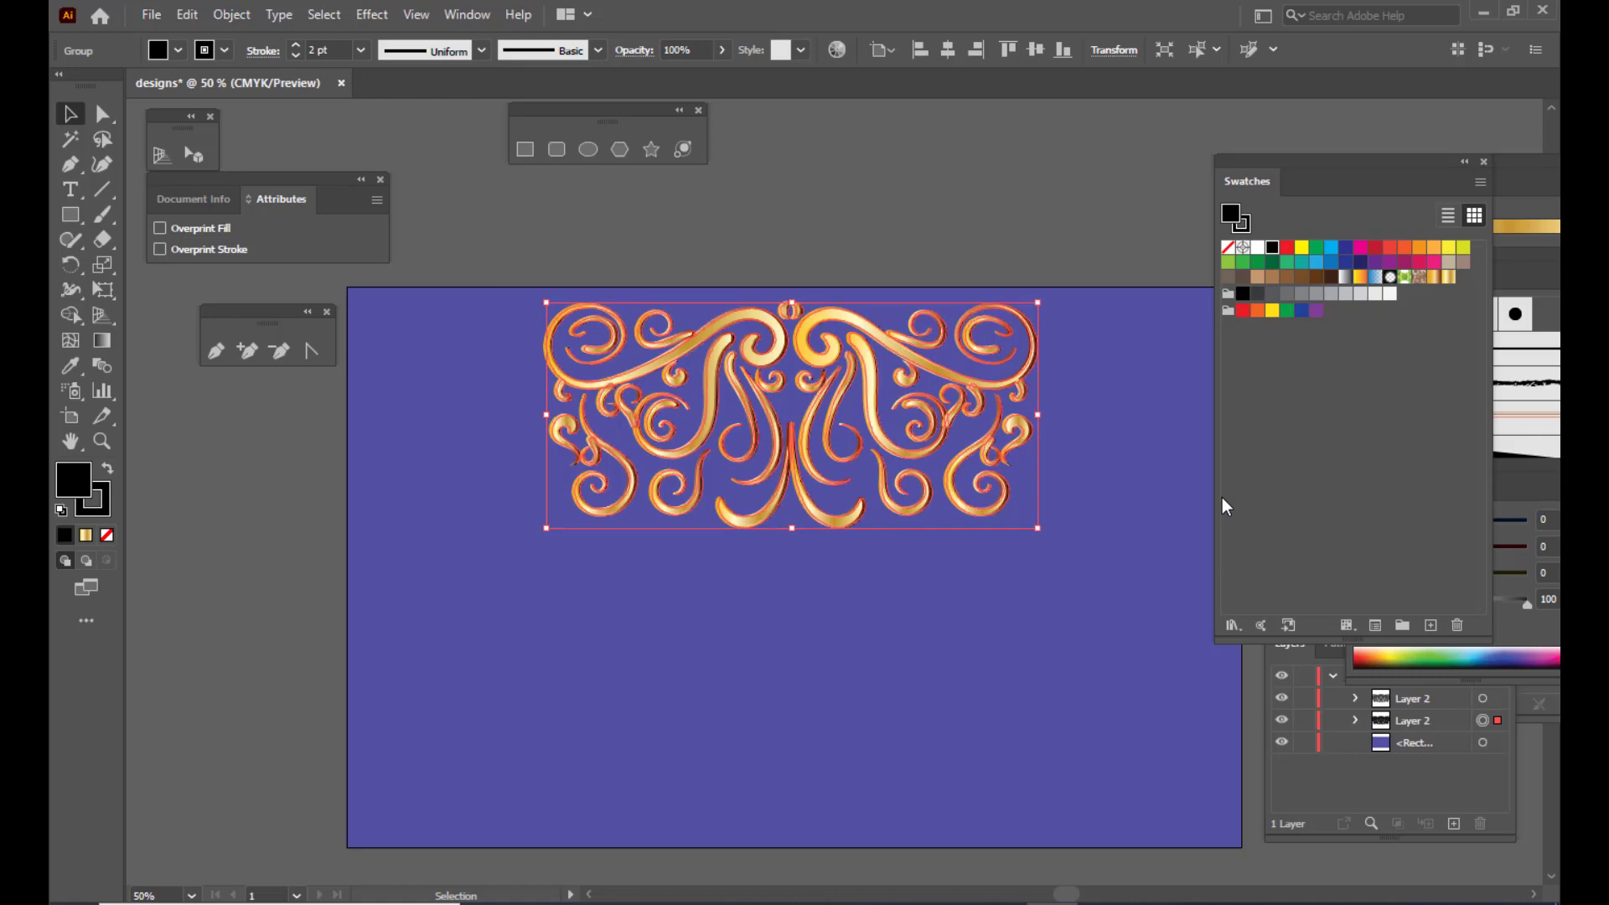
{"action": "key", "text": "Down"}
{"action": "key", "text": "Down"}
{"action": "key", "text": "Down"}
{"action": "key", "text": "Down"}
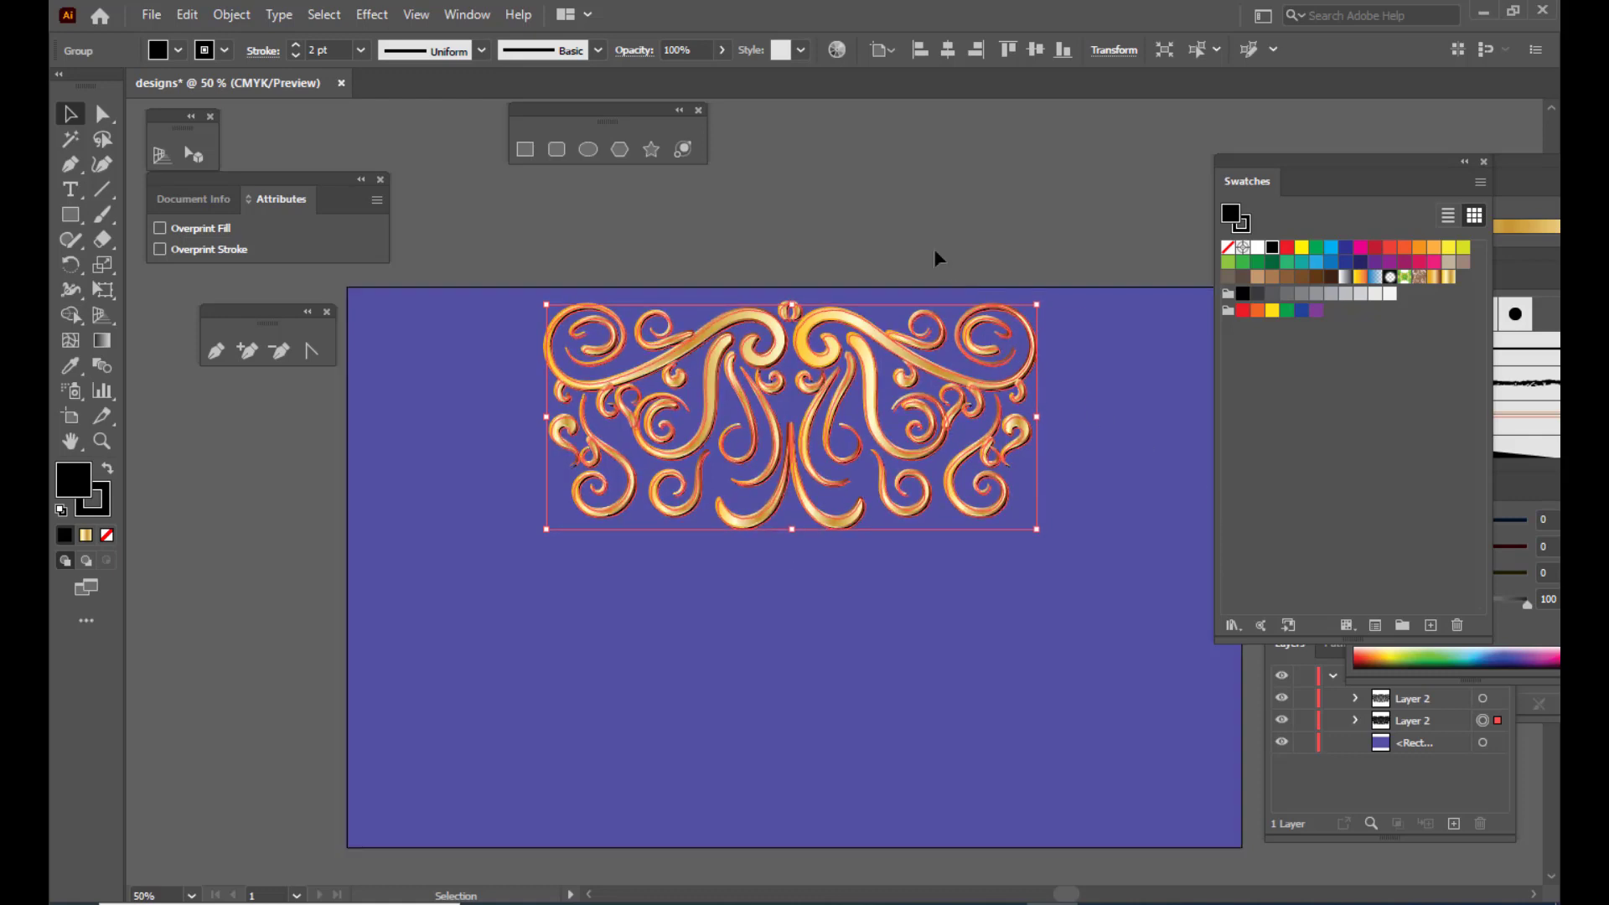
{"action": "left_click", "coordinate": [912, 159]}
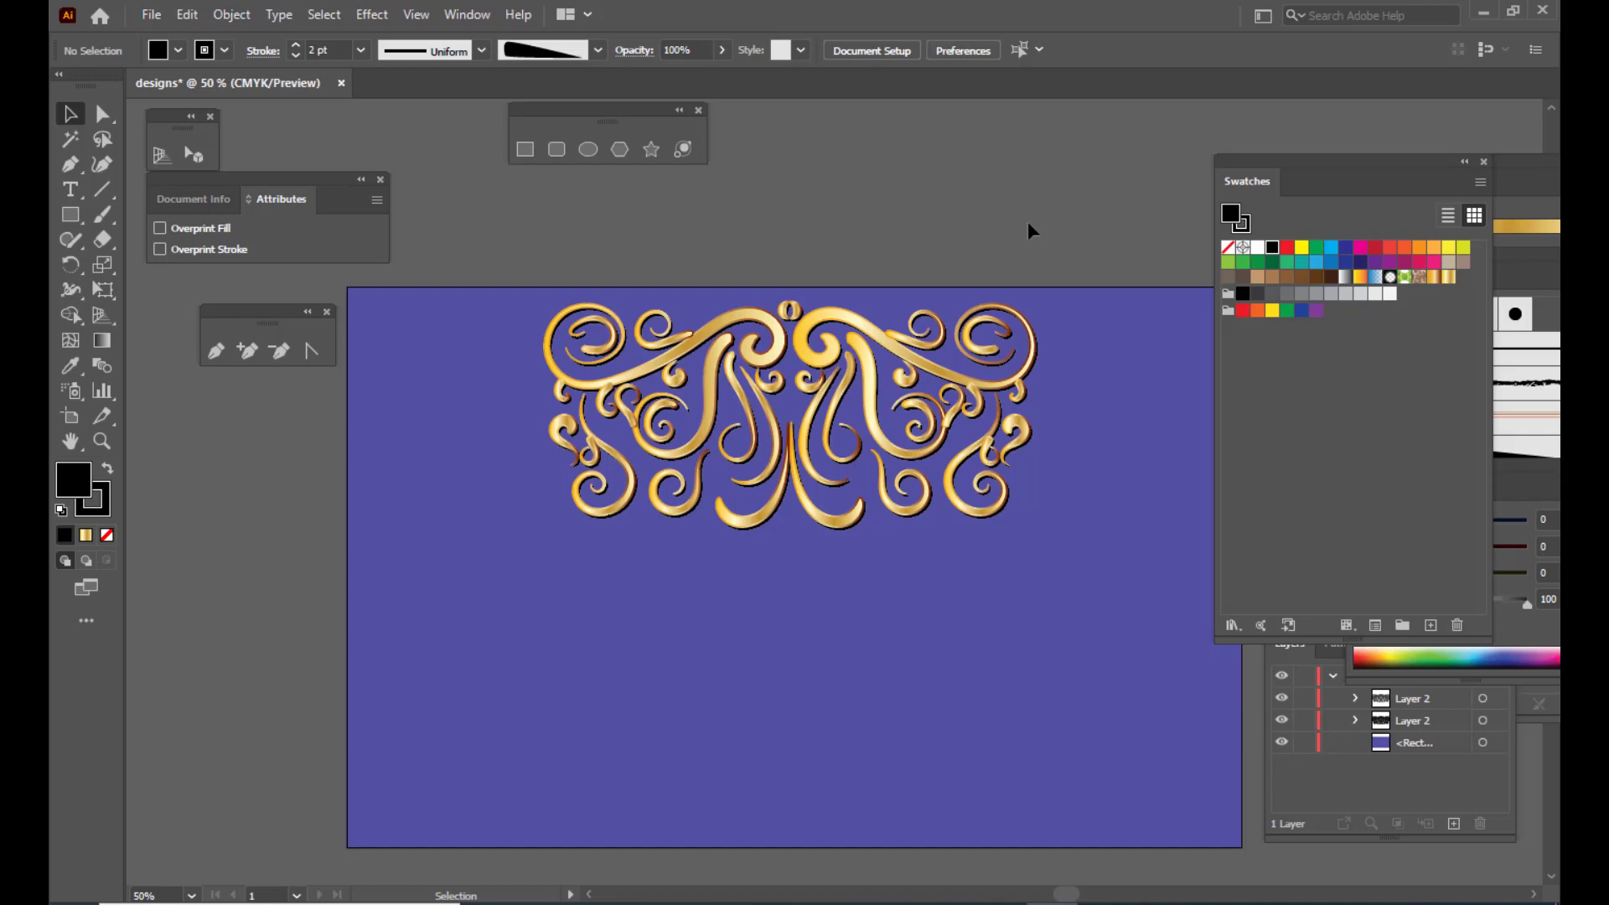
Group the gold ornament with its black shadow, moving the purple background aside for the selection and back over the artboard
{"action": "left_click", "coordinate": [1136, 382]}
{"action": "left_click_drag", "start_coordinate": [1123, 325], "coordinate": [957, 656]}
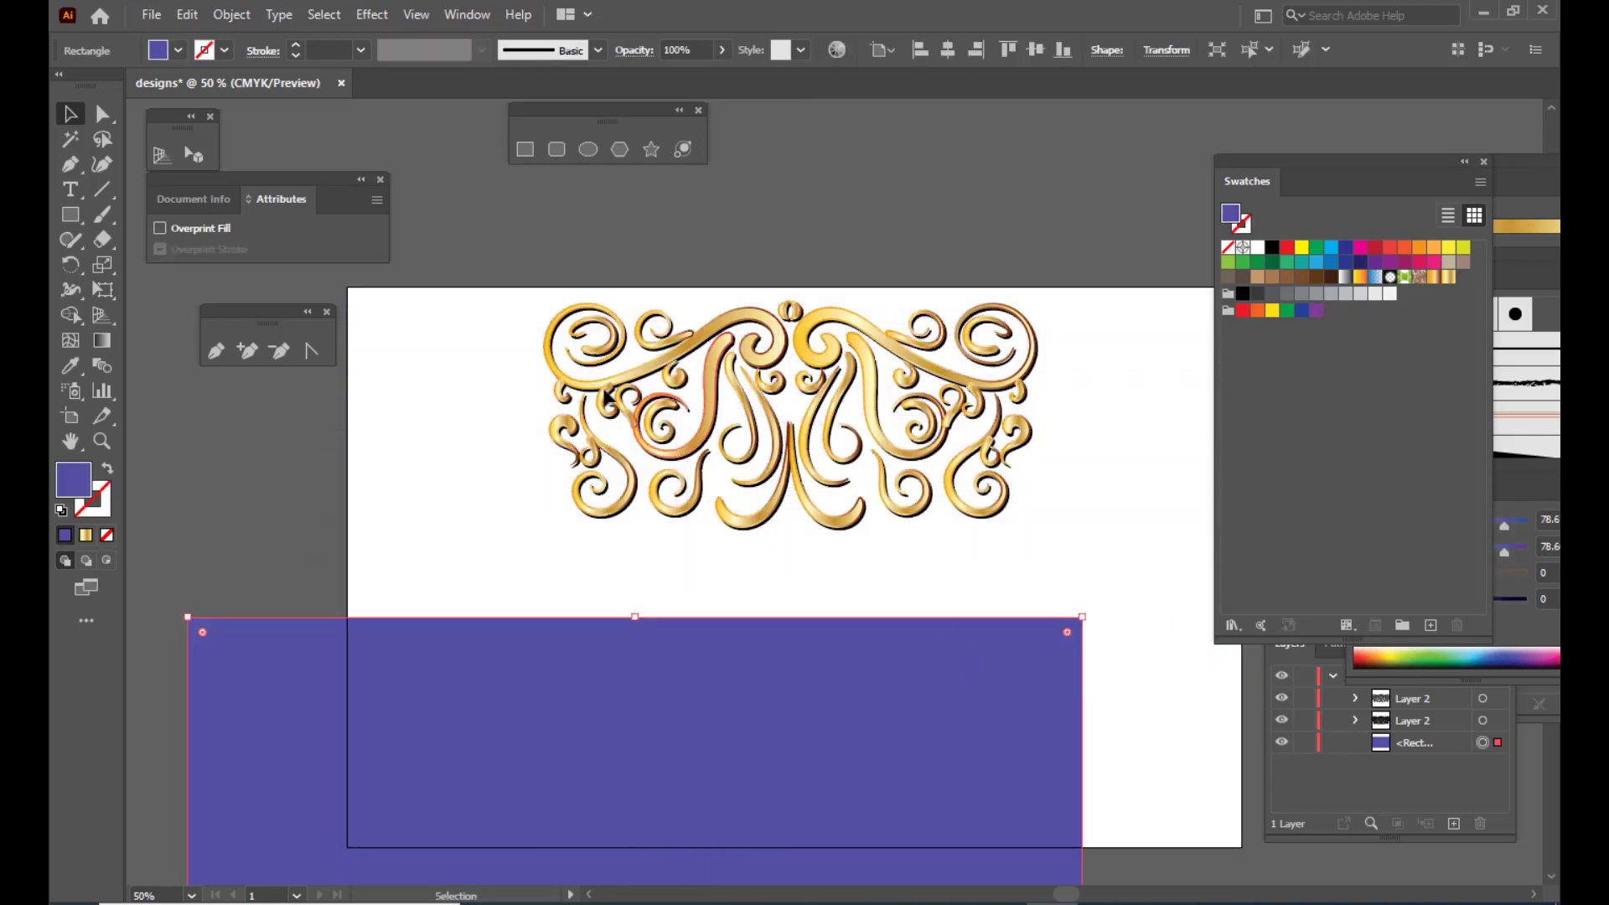
{"action": "left_click_drag", "start_coordinate": [513, 293], "coordinate": [1132, 578]}
{"action": "key", "text": "a"}
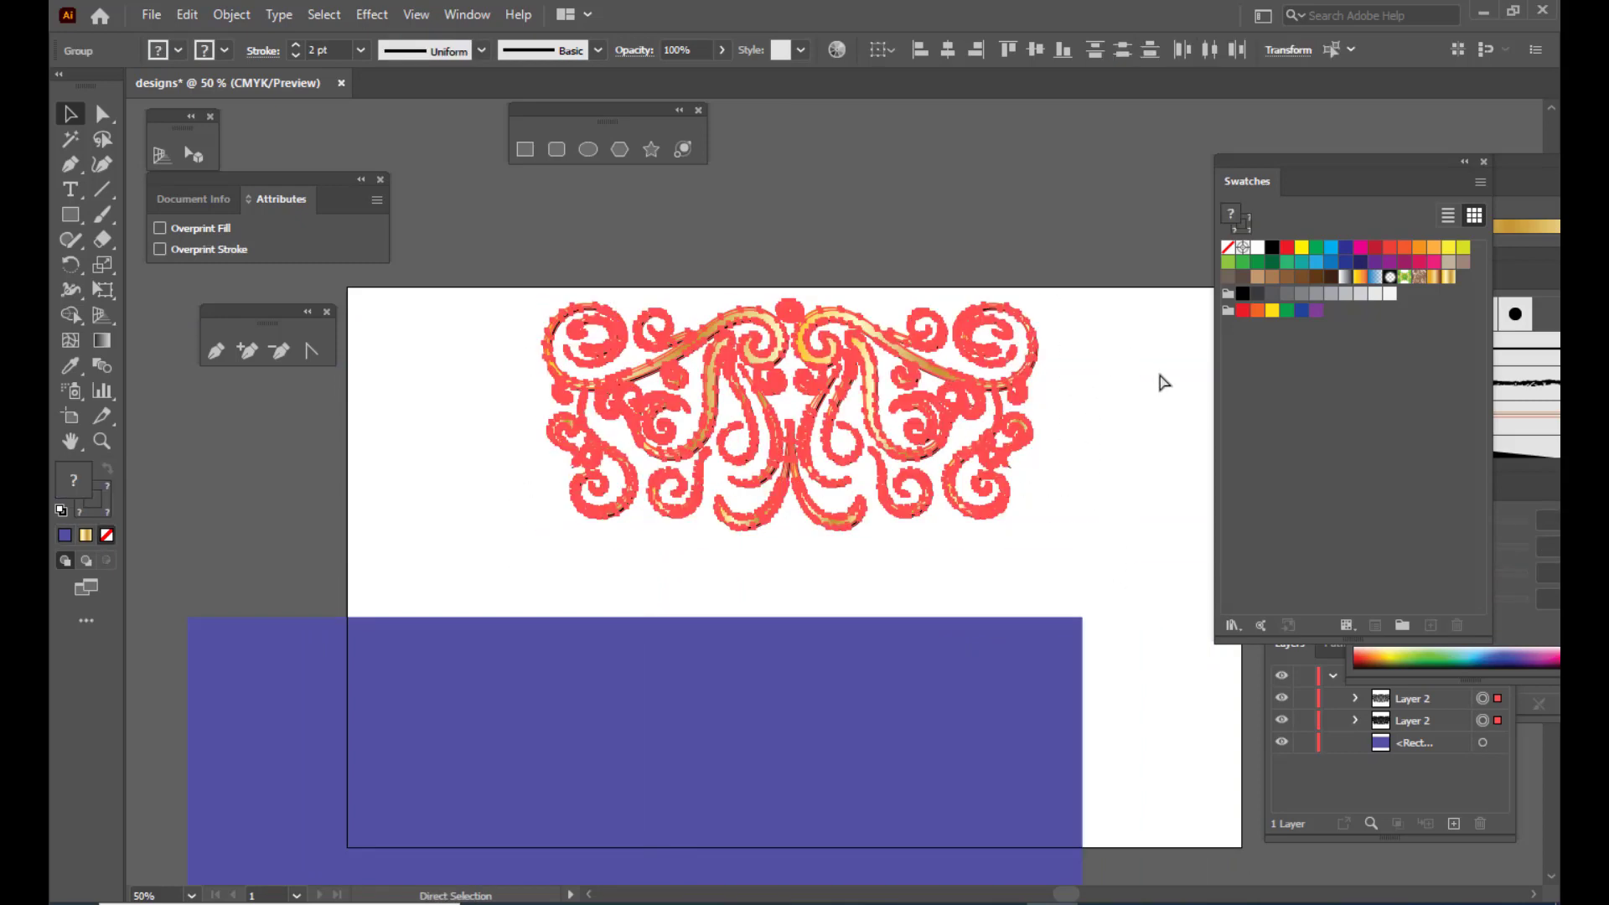
{"action": "key", "text": "ctrl+g"}
{"action": "key", "text": "v"}
{"action": "left_click", "coordinate": [1028, 204]}
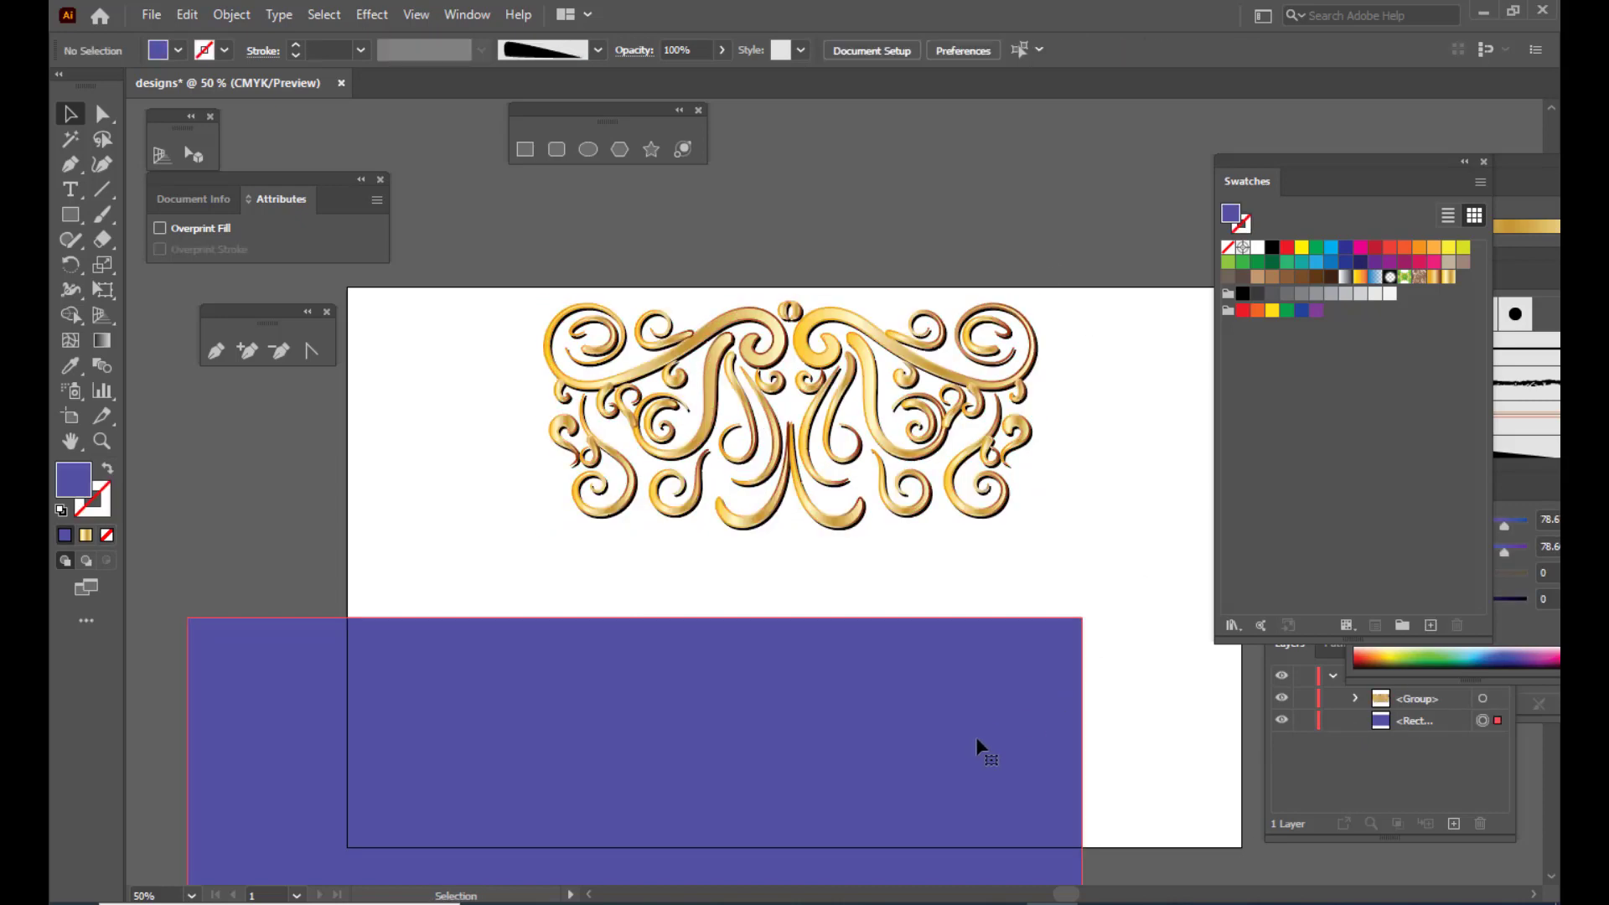
{"action": "left_click_drag", "start_coordinate": [935, 649], "coordinate": [1044, 347]}
{"action": "left_click", "coordinate": [985, 194]}
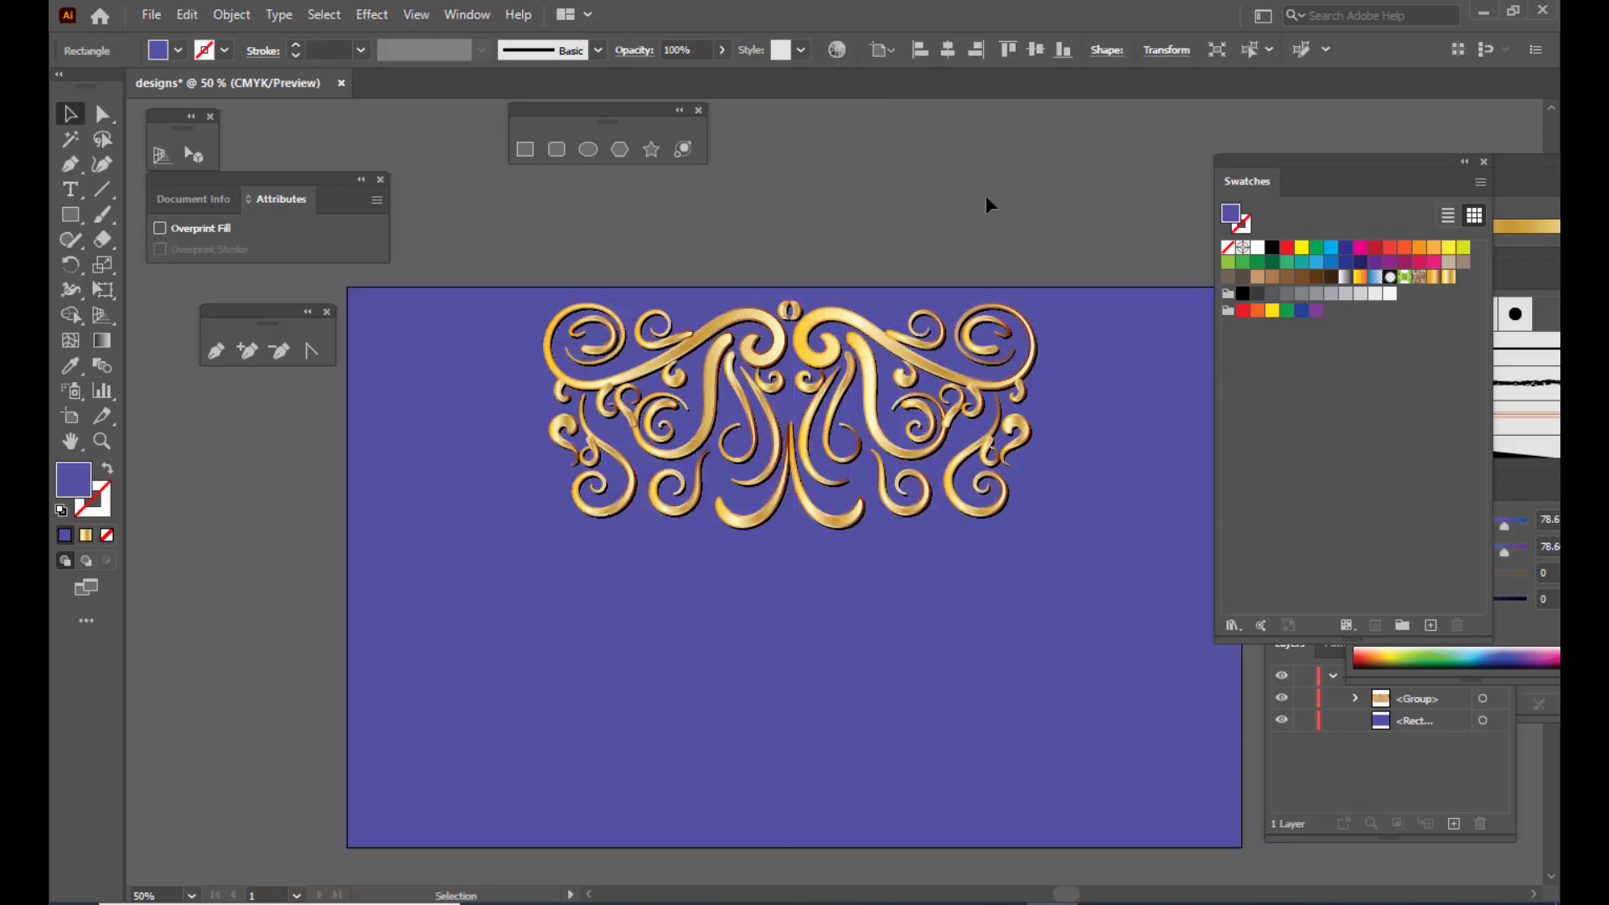
Duplicate the grouped ornament directly below the original, scale both down together and shift them slightly up
{"action": "left_click", "coordinate": [872, 434]}
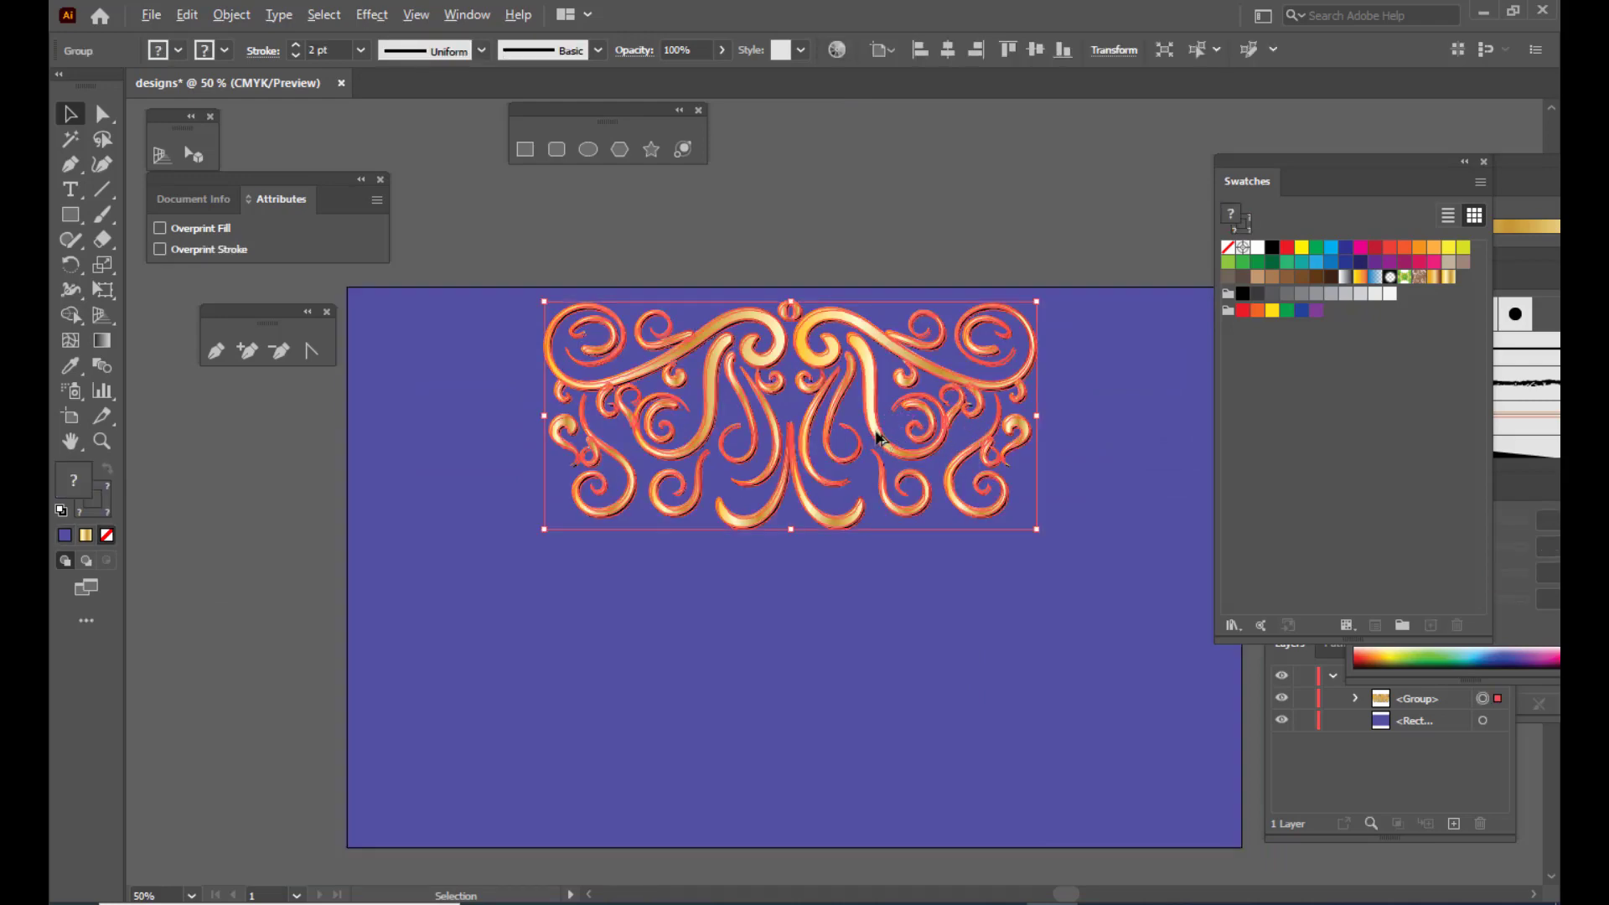
{"action": "left_click_drag", "start_coordinate": [875, 435], "coordinate": [891, 743]}
{"action": "left_click", "coordinate": [882, 436], "text": "shift"}
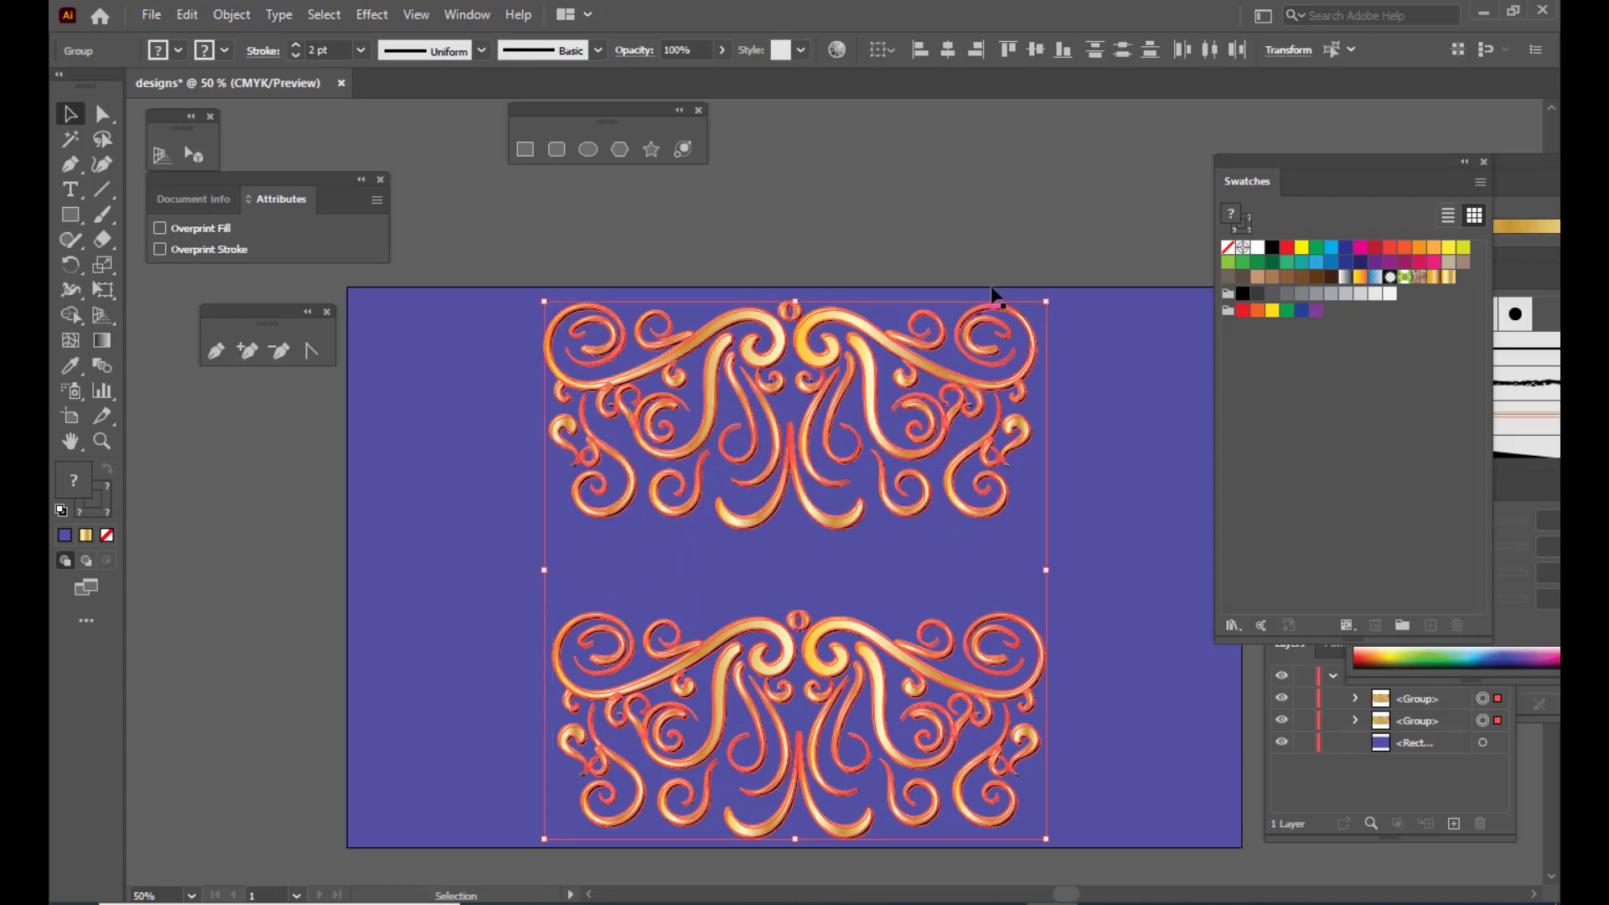
{"action": "left_click_drag", "start_coordinate": [1049, 303], "coordinate": [1000, 354]}
{"action": "left_click_drag", "start_coordinate": [863, 417], "coordinate": [864, 383]}
{"action": "left_click", "coordinate": [884, 243]}
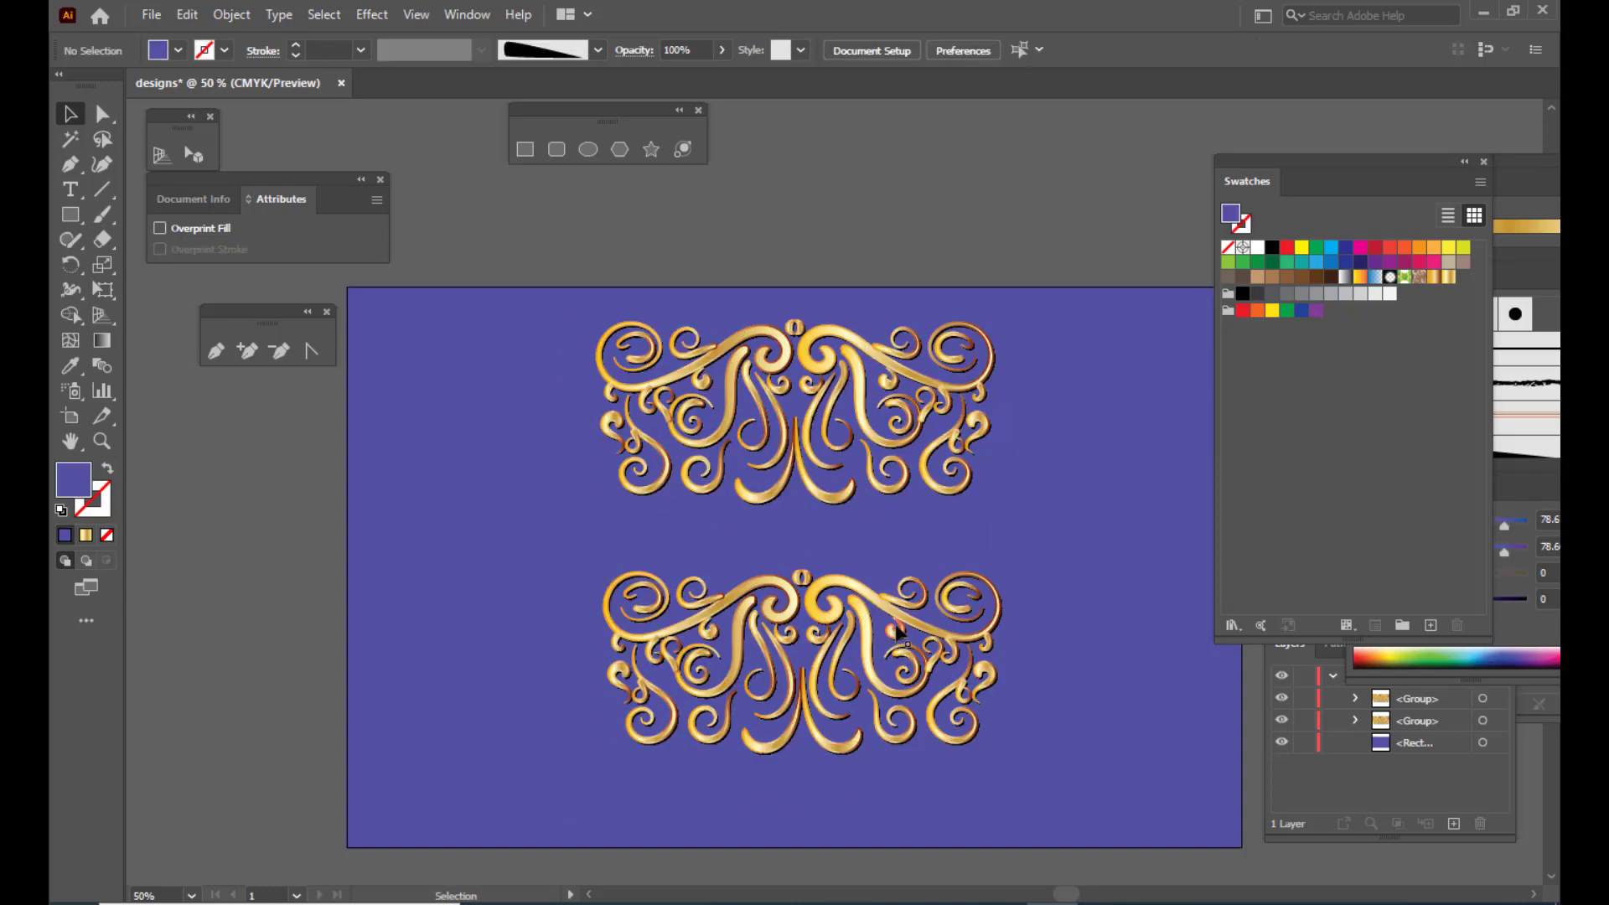
Reflect the lower ornament across the horizontal axis
{"action": "left_click", "coordinate": [901, 645]}
{"action": "right_click", "coordinate": [909, 622]}
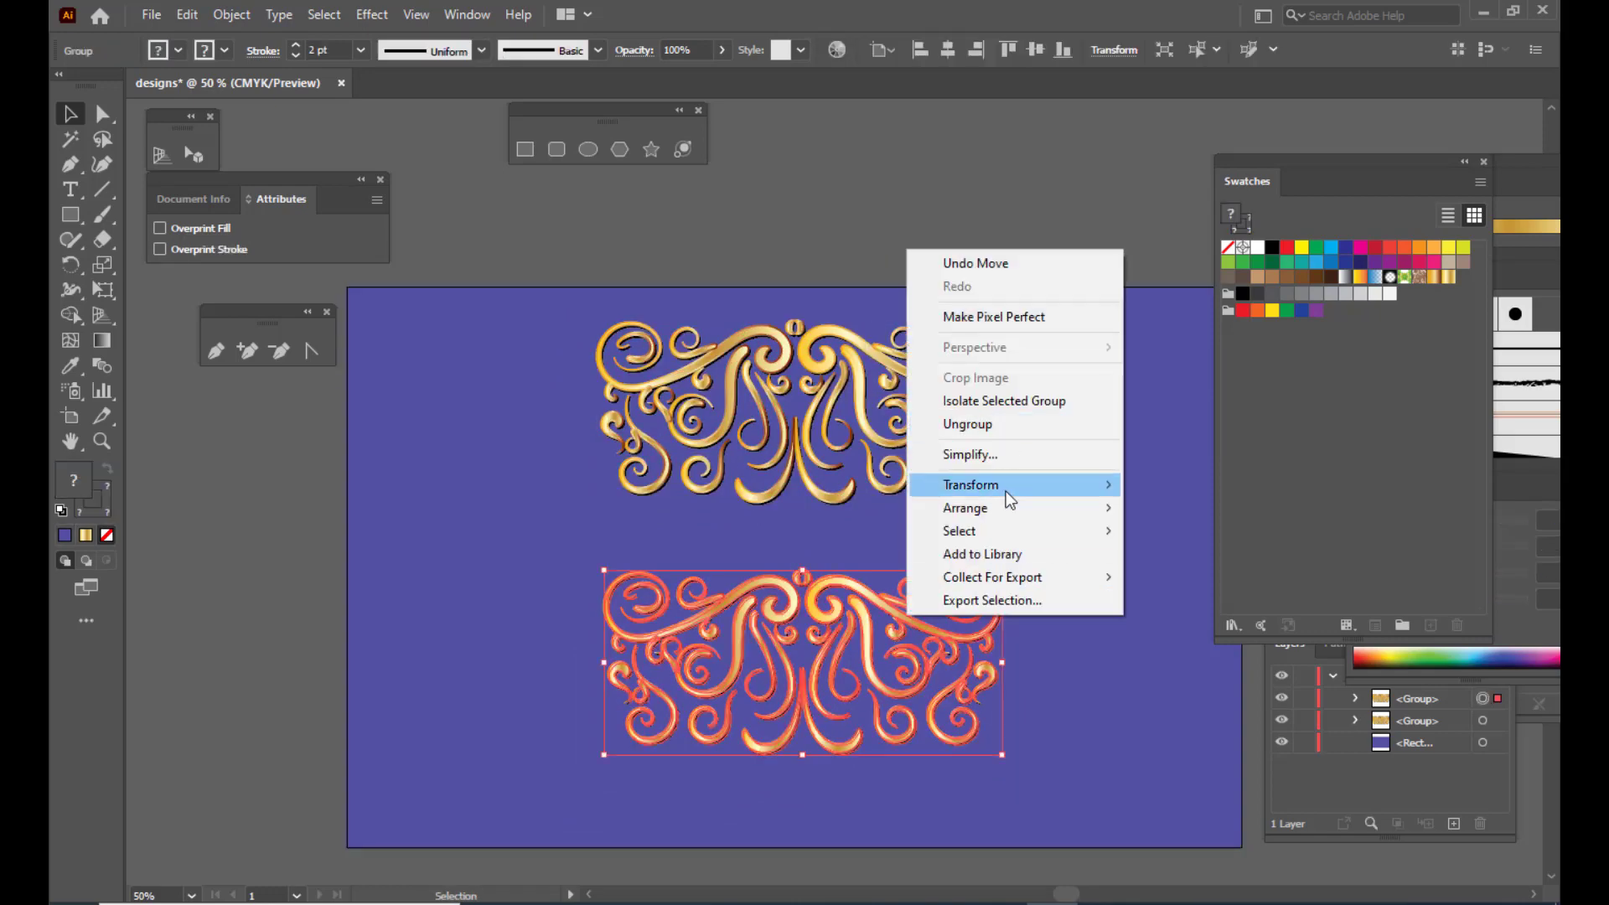
{"action": "mouse_move", "coordinate": [1005, 491]}
{"action": "left_click", "coordinate": [1209, 566]}
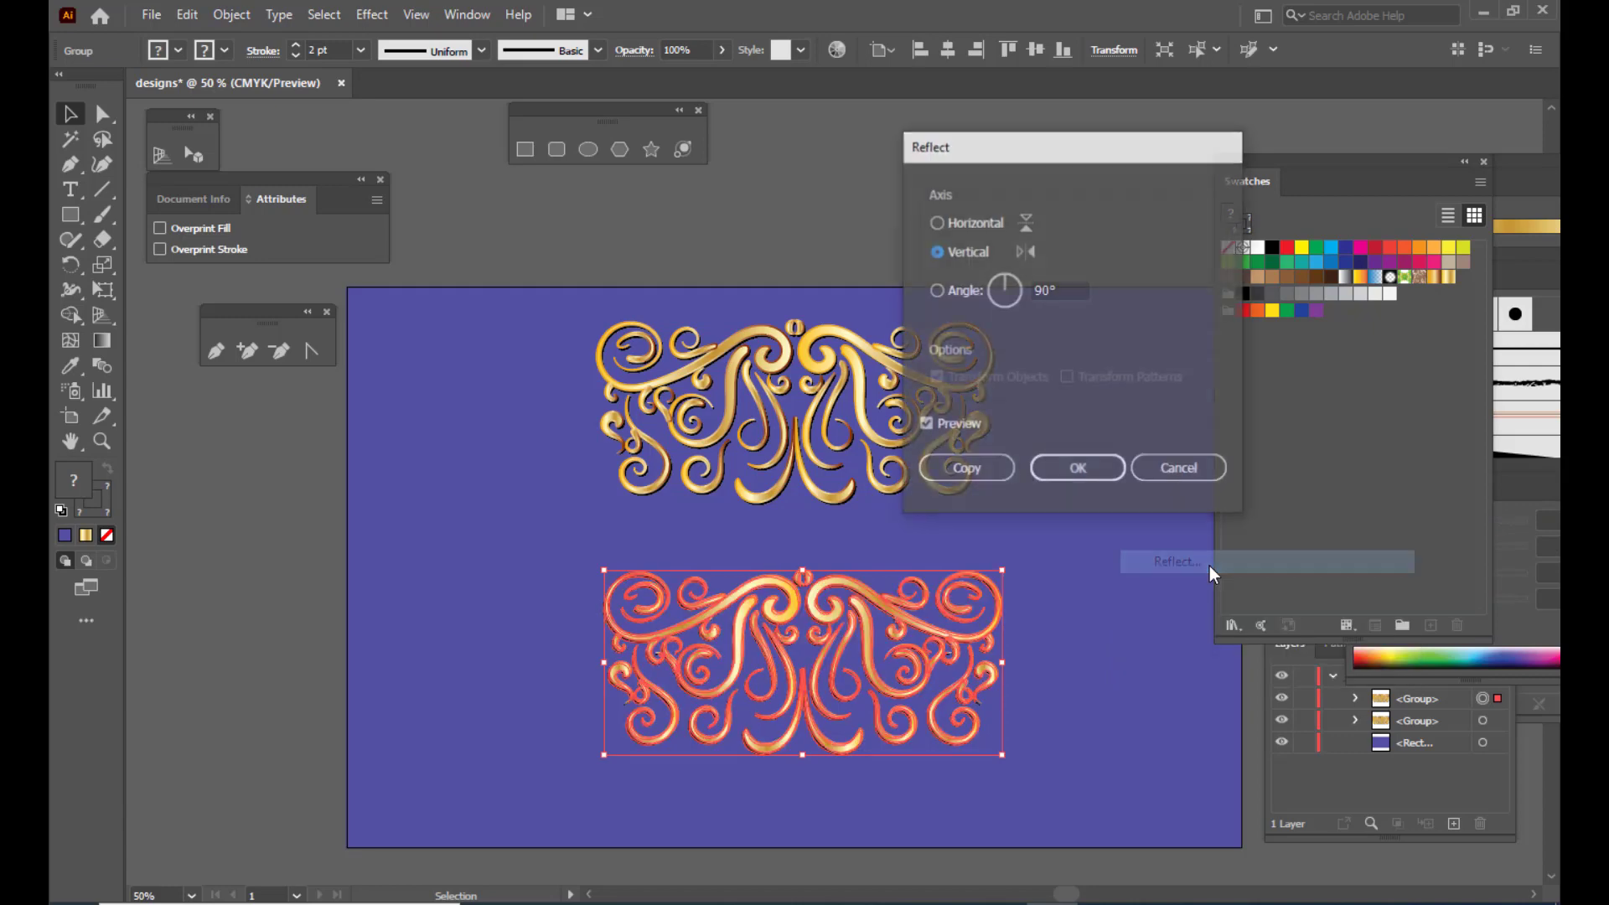
{"action": "left_click_drag", "start_coordinate": [1014, 149], "coordinate": [1087, 141]}
{"action": "left_click", "coordinate": [1009, 214]}
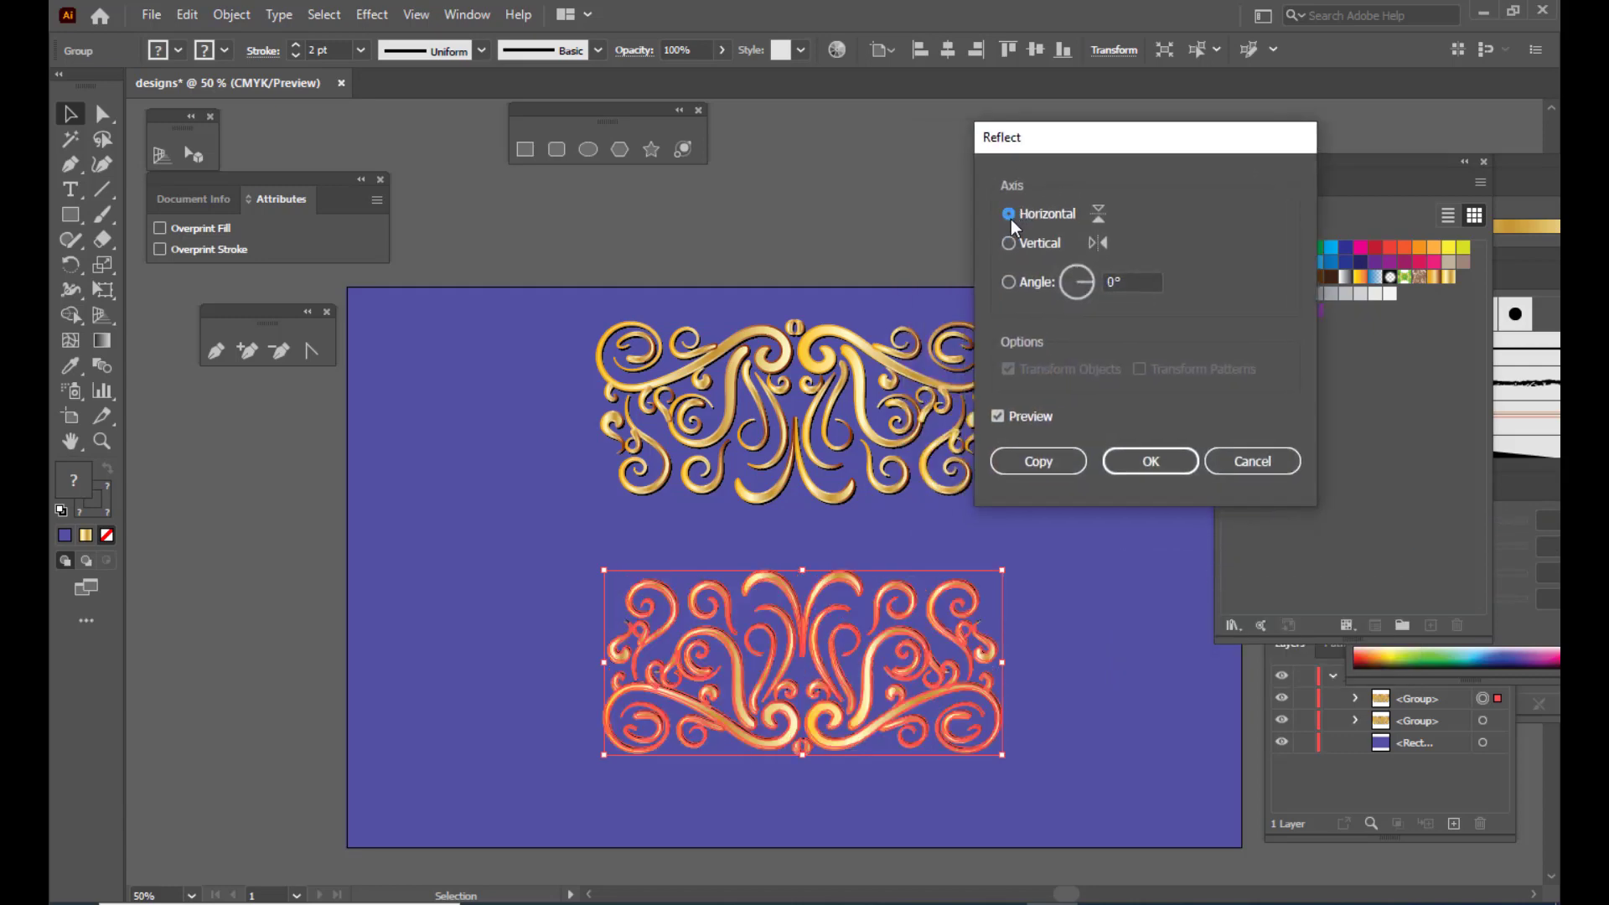
{"action": "left_click", "coordinate": [1139, 460]}
{"action": "left_click", "coordinate": [909, 189]}
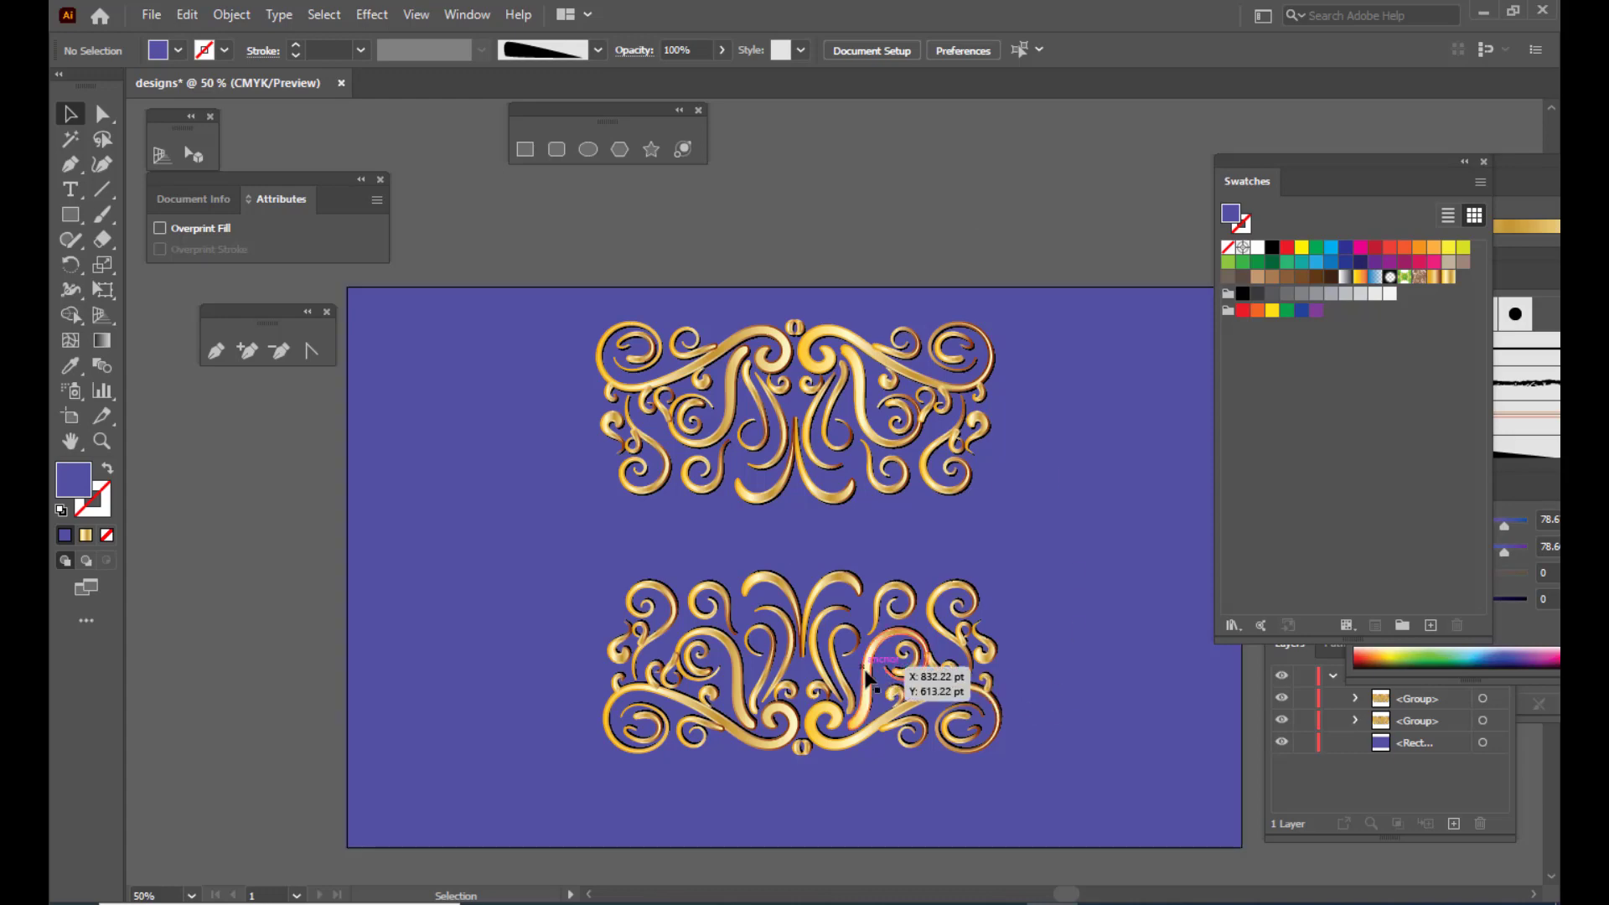
Move the ornaments to the upper and lower edges of the purple background, vertically in line with each other
{"action": "left_click_drag", "start_coordinate": [890, 685], "coordinate": [867, 740]}
{"action": "left_click_drag", "start_coordinate": [856, 373], "coordinate": [848, 317]}
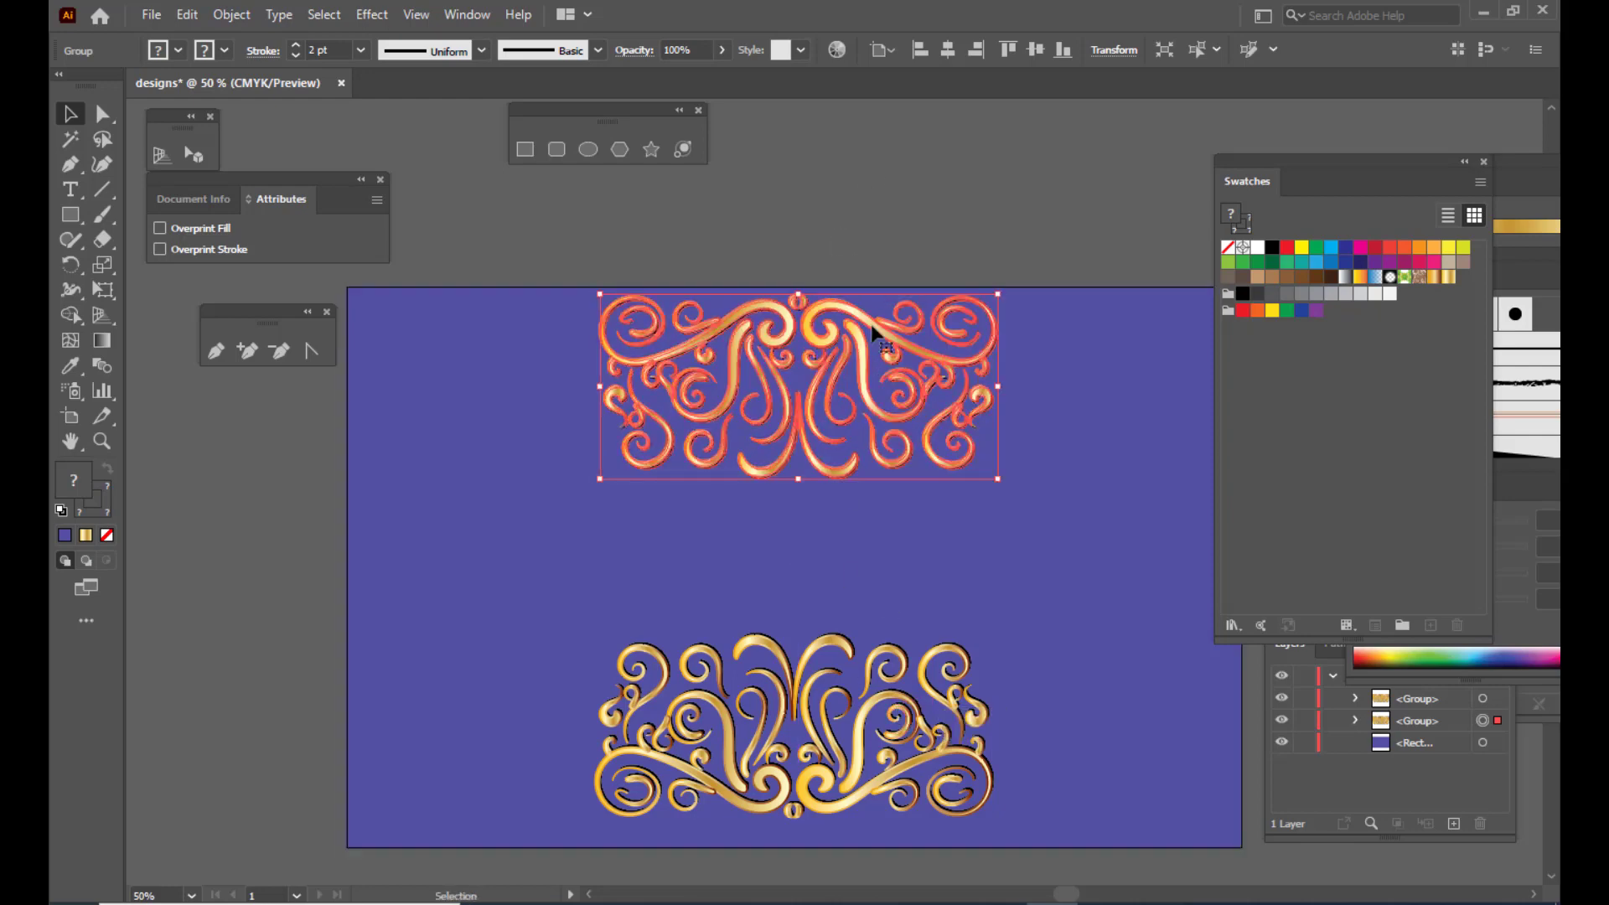
{"action": "mouse_move", "coordinate": [863, 741]}
{"action": "left_mouse_down"}
{"action": "mouse_move", "coordinate": [863, 765]}
{"action": "mouse_move", "coordinate": [879, 739]}
{"action": "left_mouse_up"}
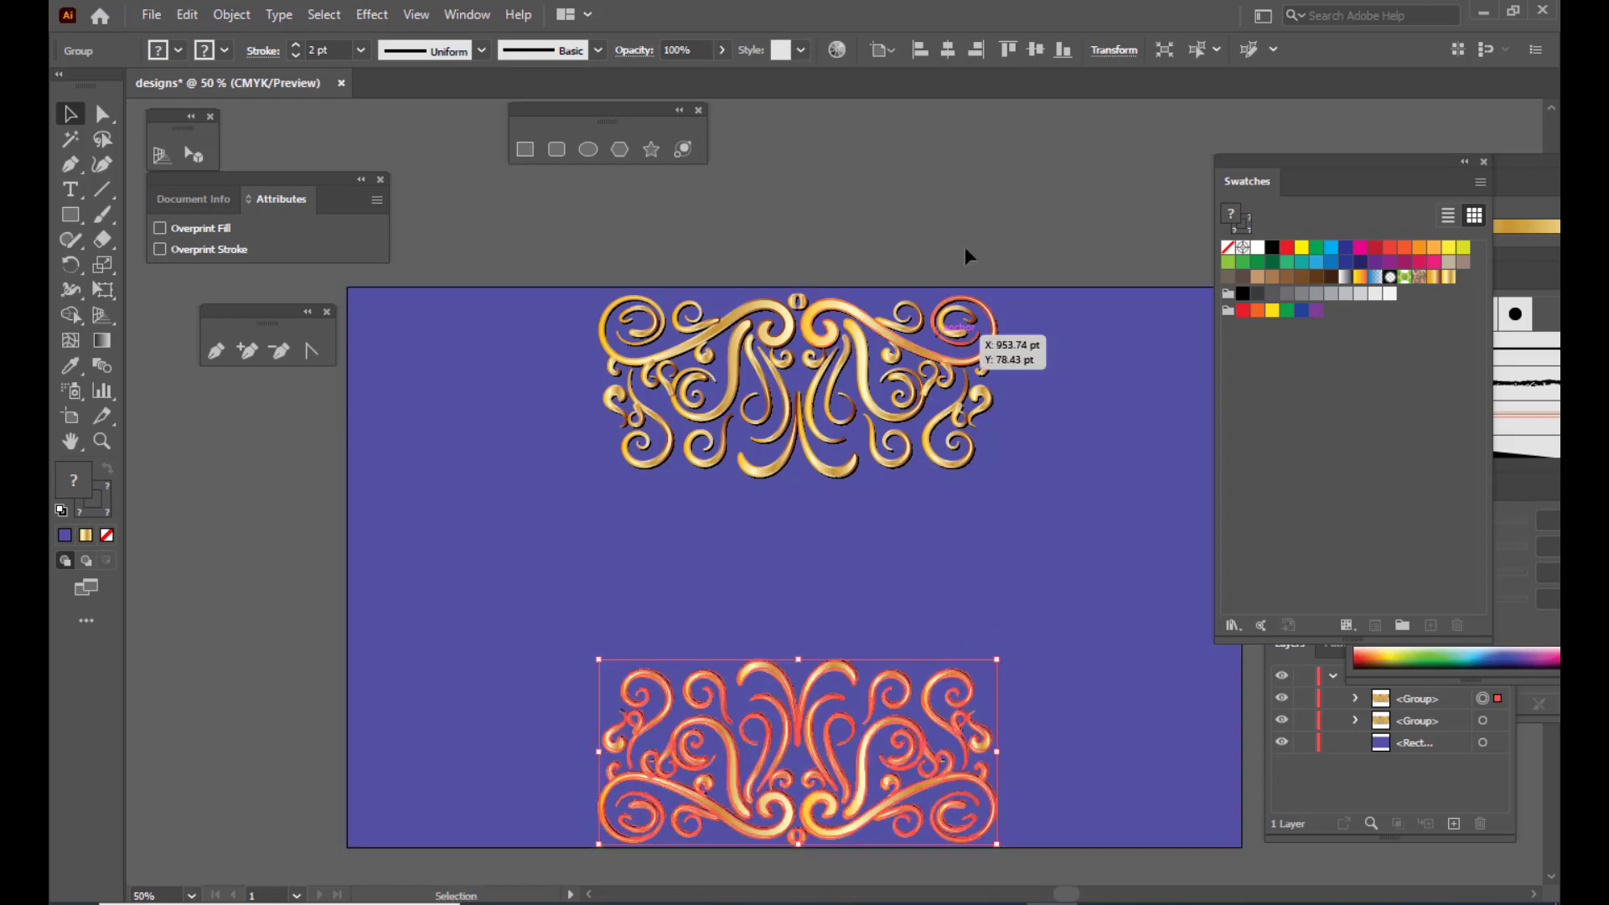
{"action": "left_click", "coordinate": [992, 149]}
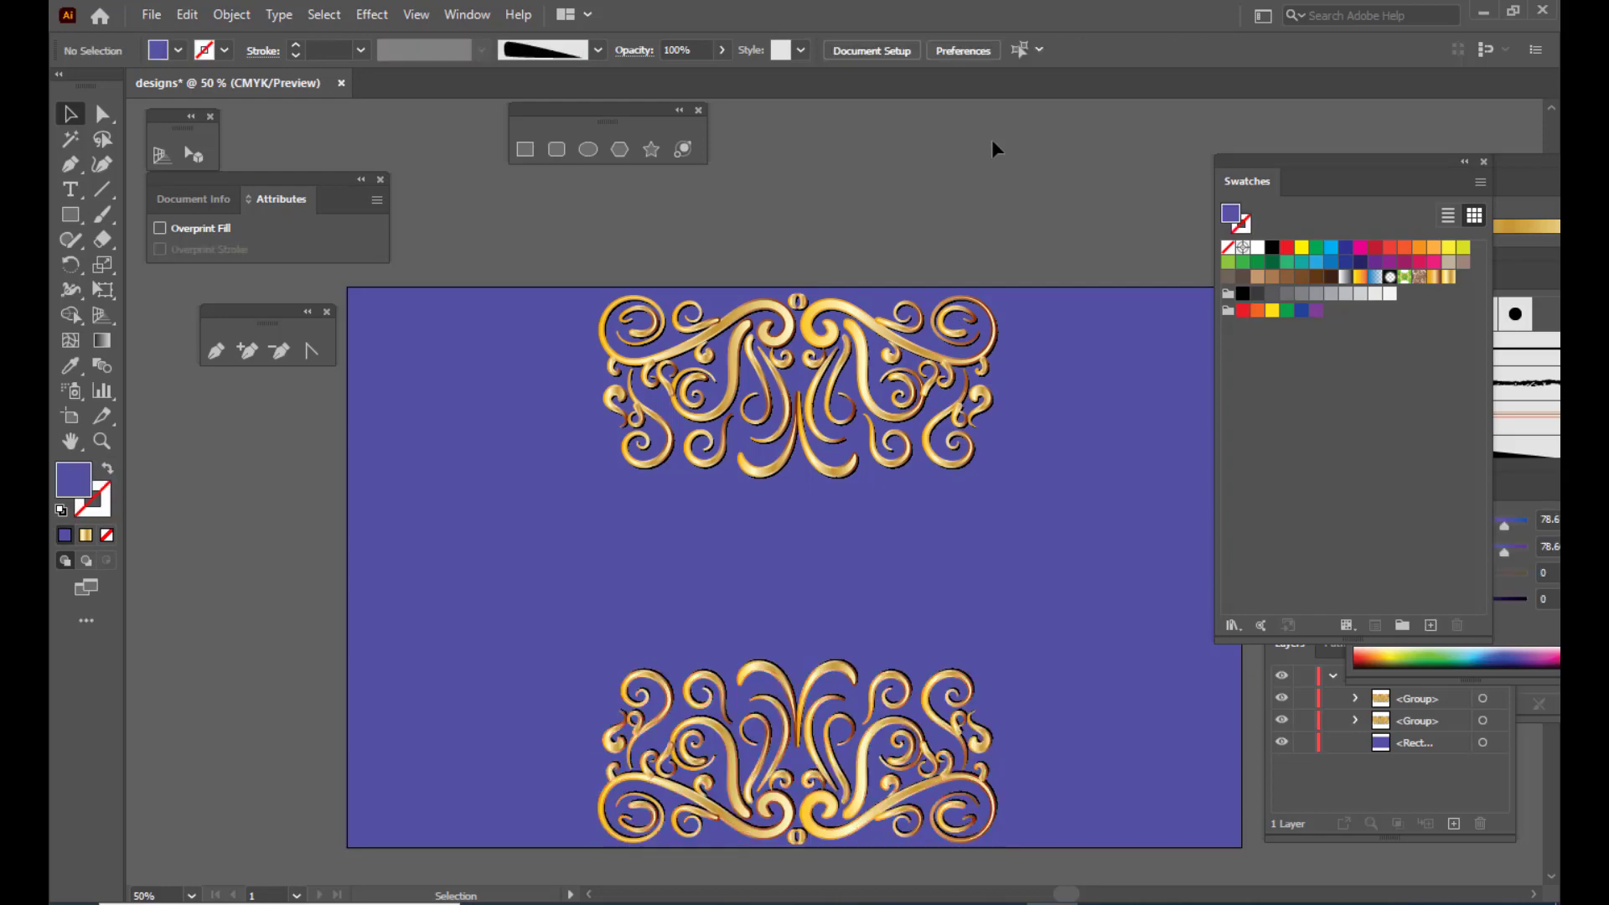
Clear Swatches off the artboard and draw a straight horizontal line just below the upper ornament, slightly wider than the ornament
{"action": "left_click_drag", "start_coordinate": [1269, 158], "coordinate": [1292, 158]}
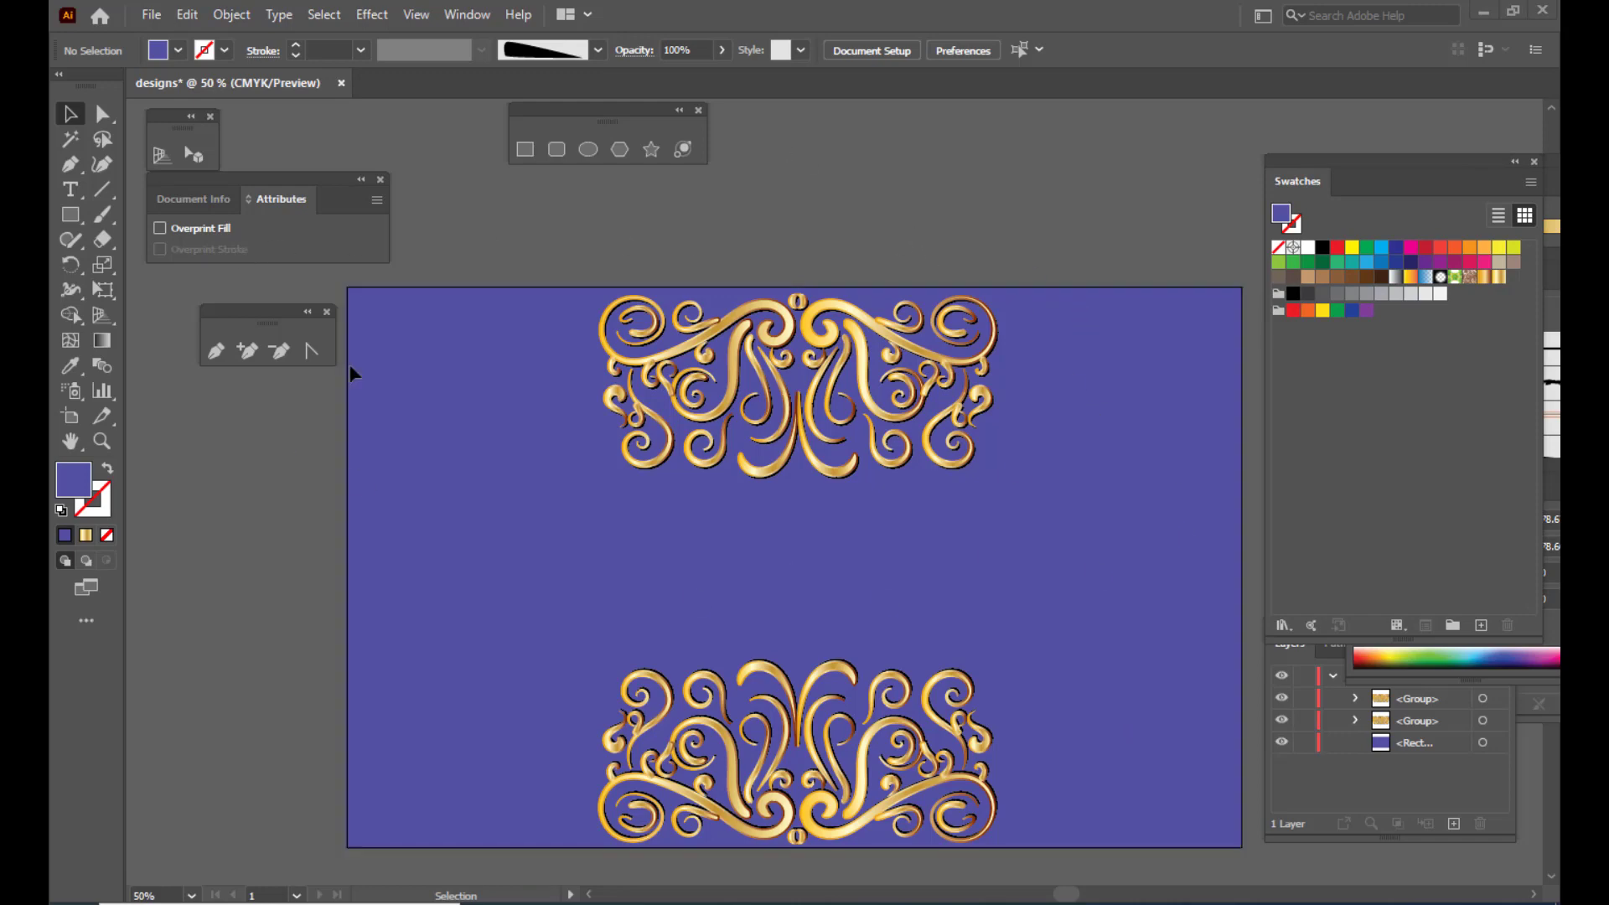
{"action": "left_click", "coordinate": [100, 188]}
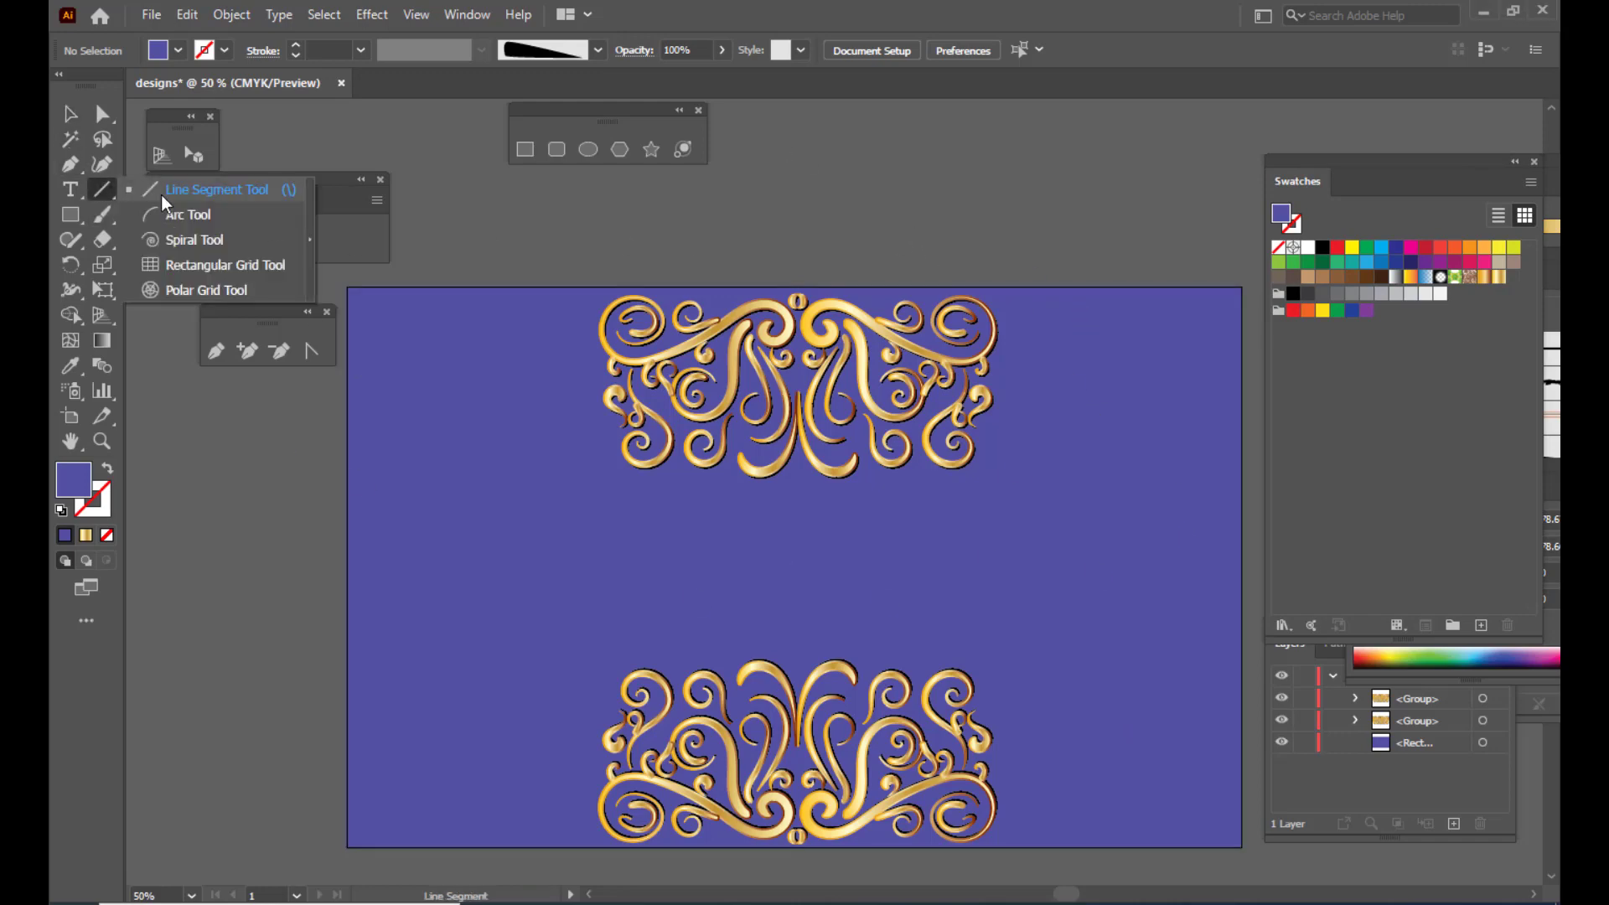
{"action": "left_click", "coordinate": [205, 187]}
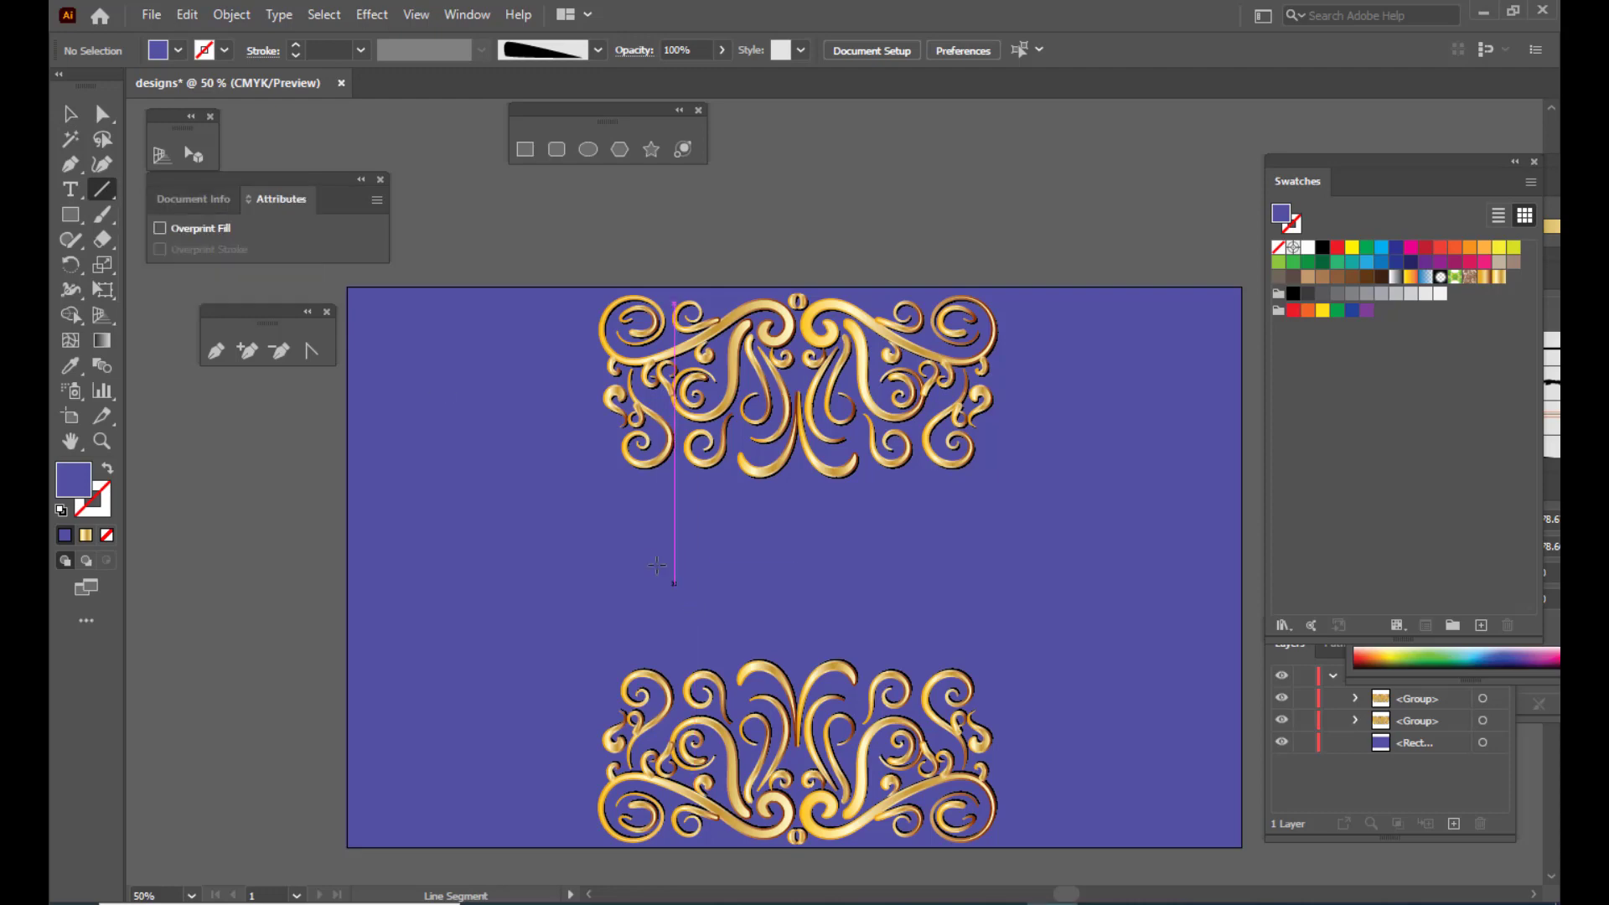
{"action": "left_click_drag", "start_coordinate": [568, 492], "coordinate": [1028, 501]}
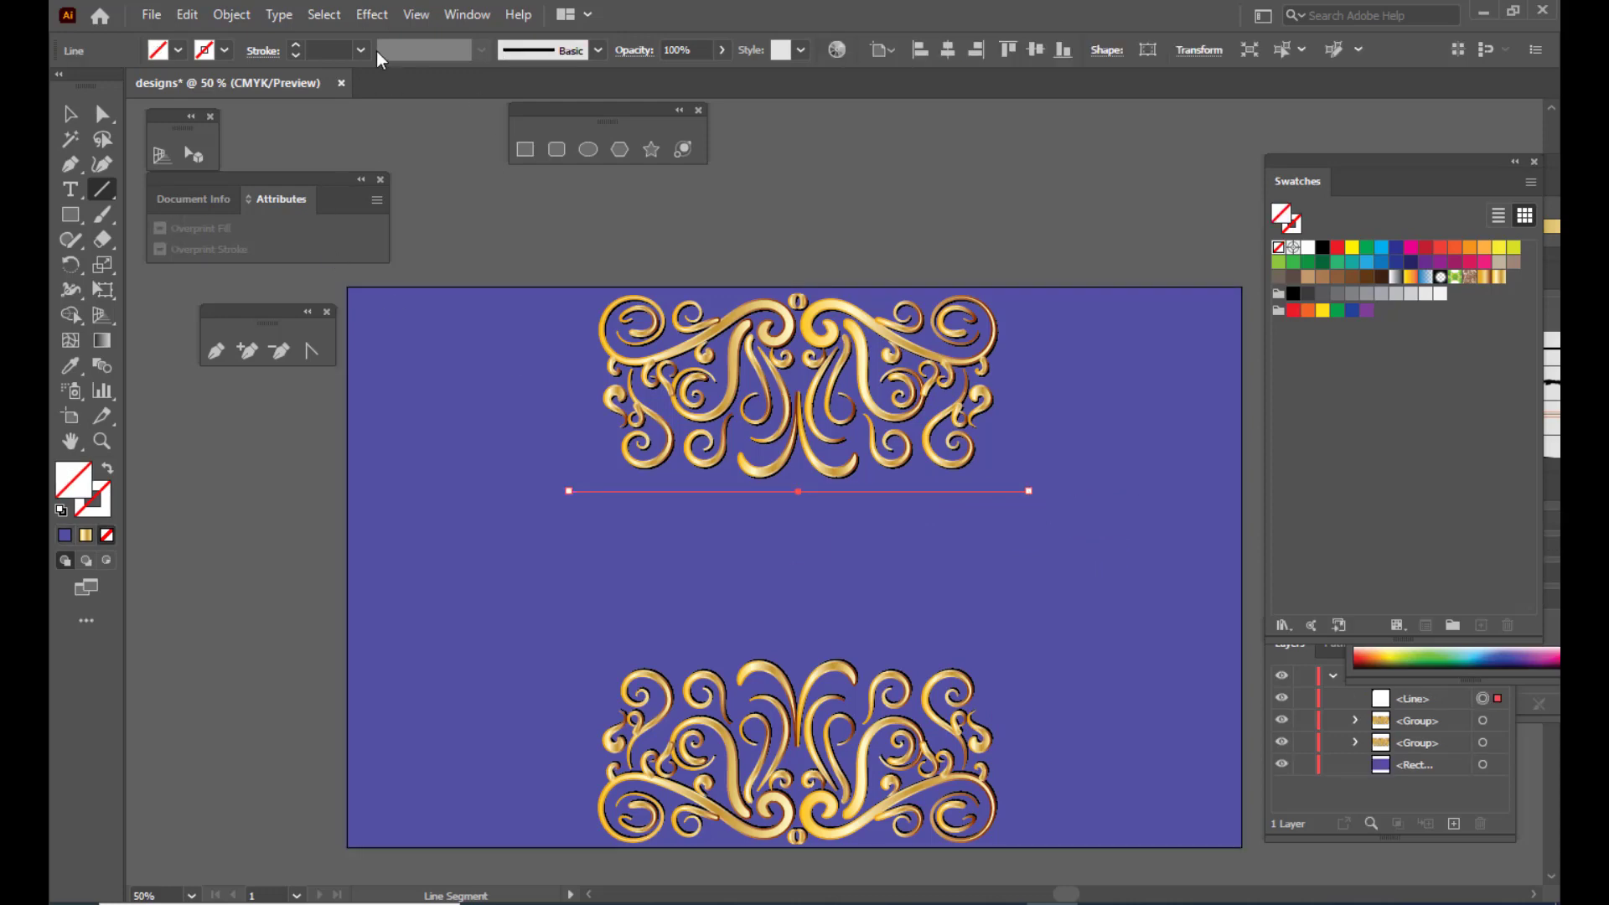
Set the horizontal line's stroke weight to 7 pt and deselect it
{"action": "left_click", "coordinate": [361, 51]}
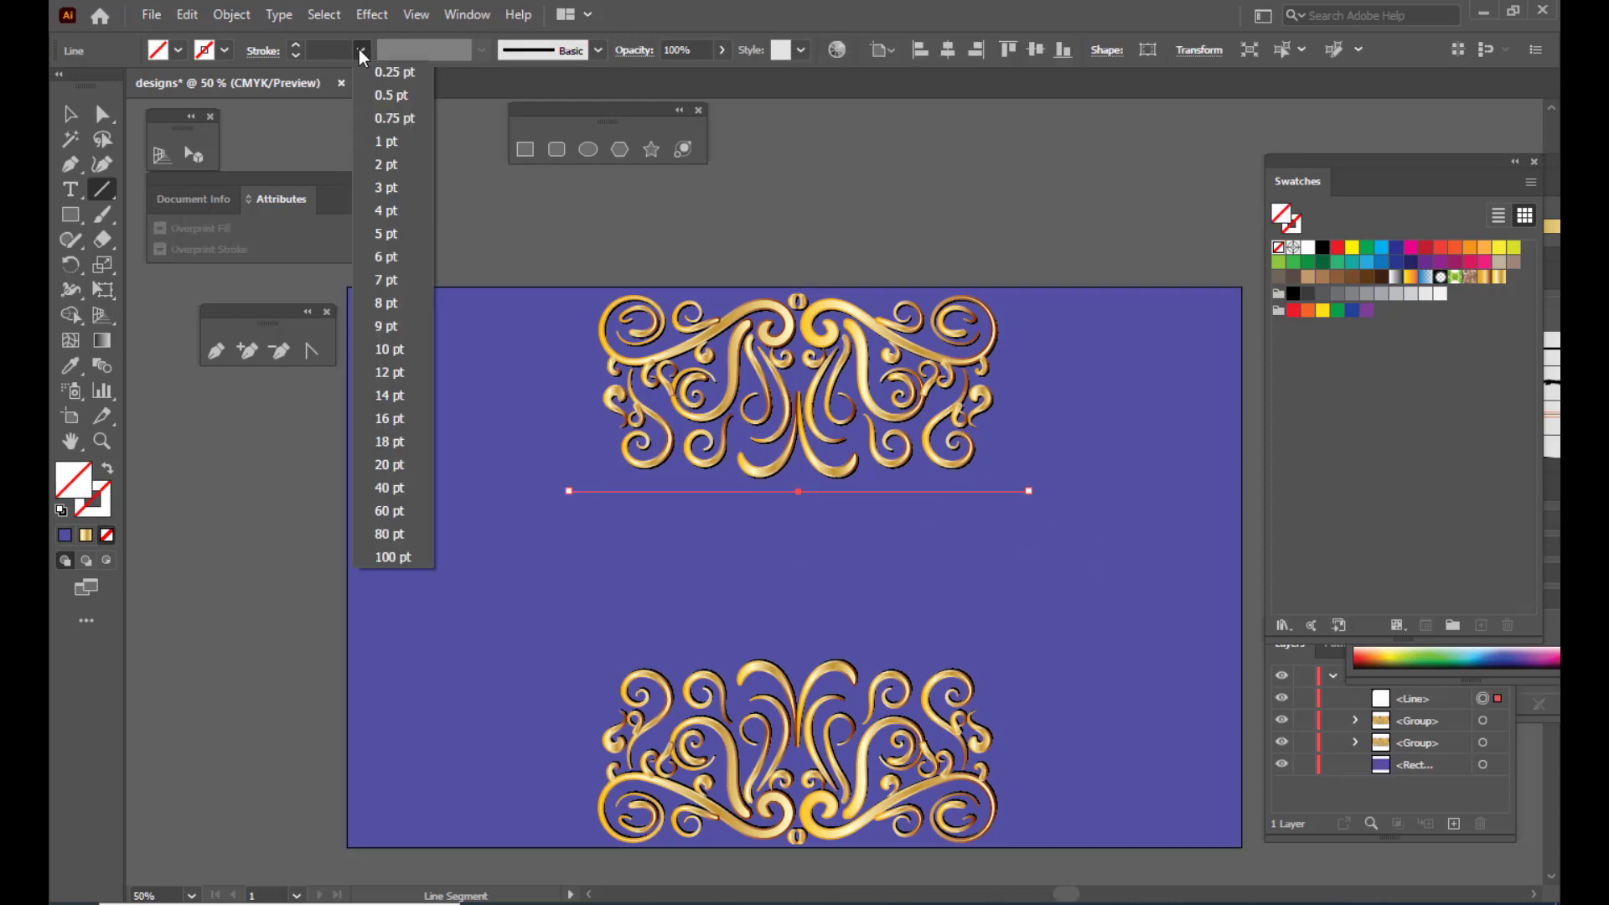
{"action": "left_click", "coordinate": [394, 188]}
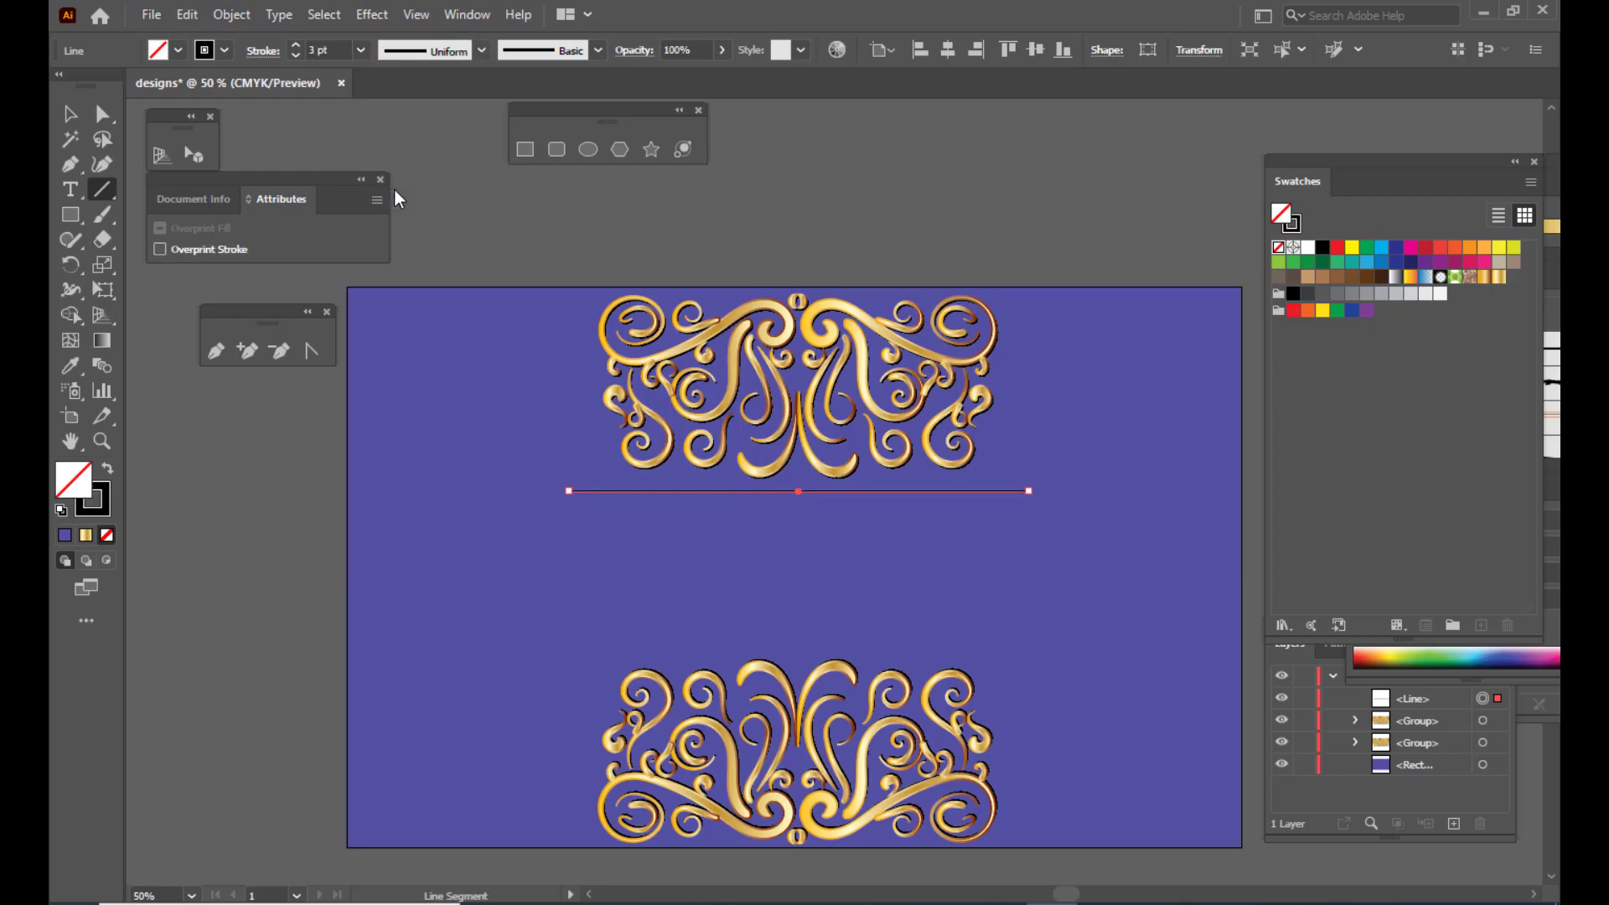
{"action": "left_click", "coordinate": [361, 51]}
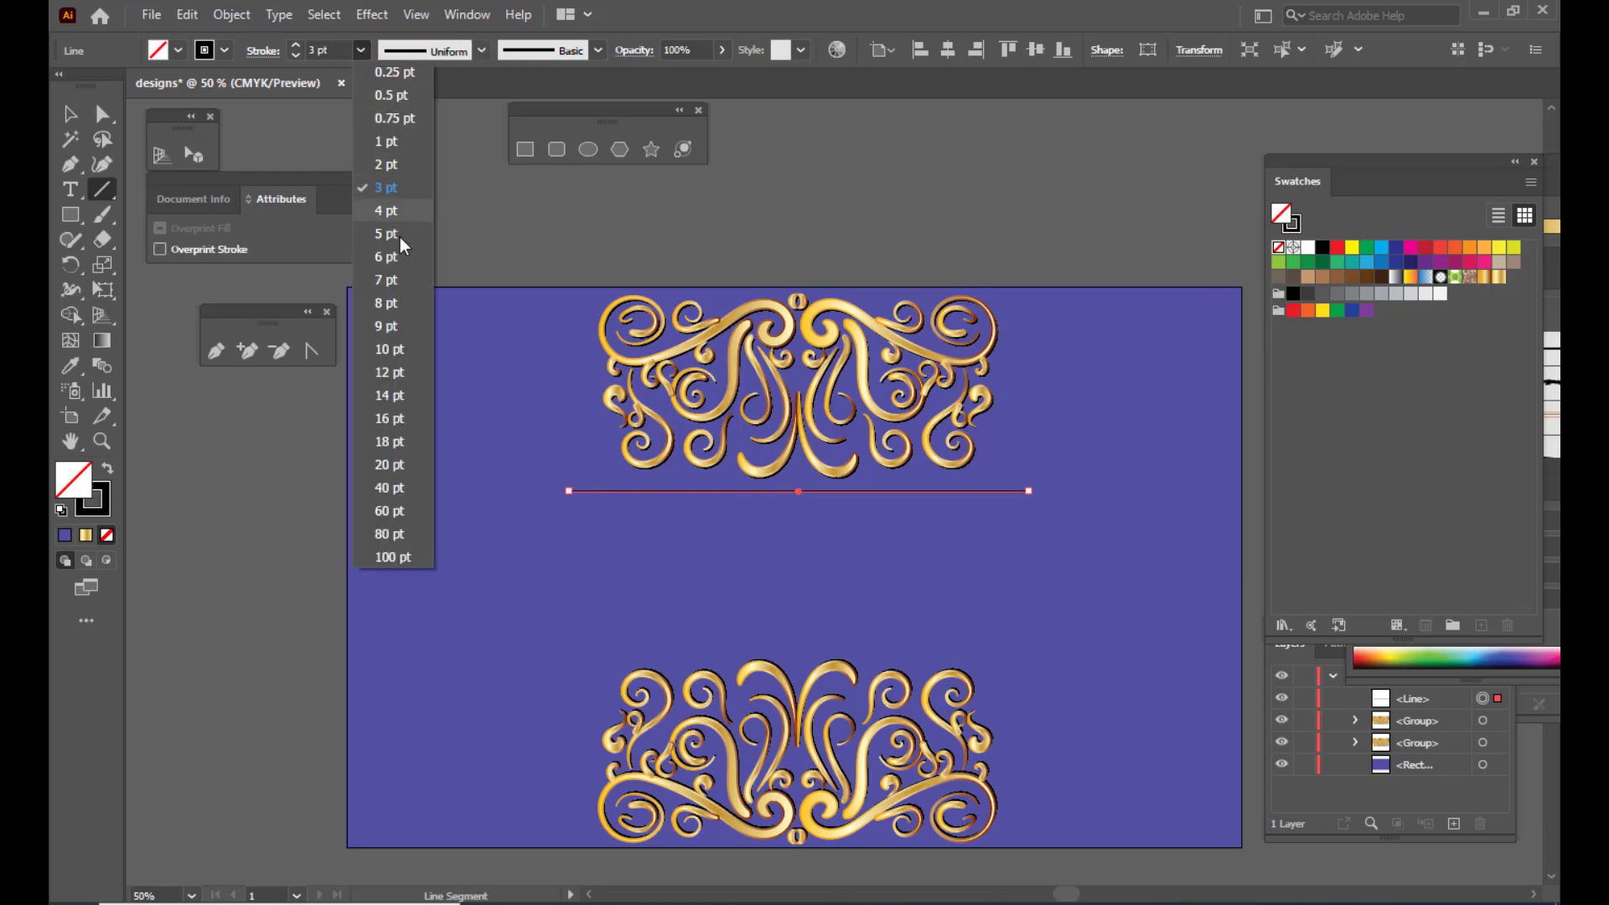
{"action": "left_click", "coordinate": [400, 285]}
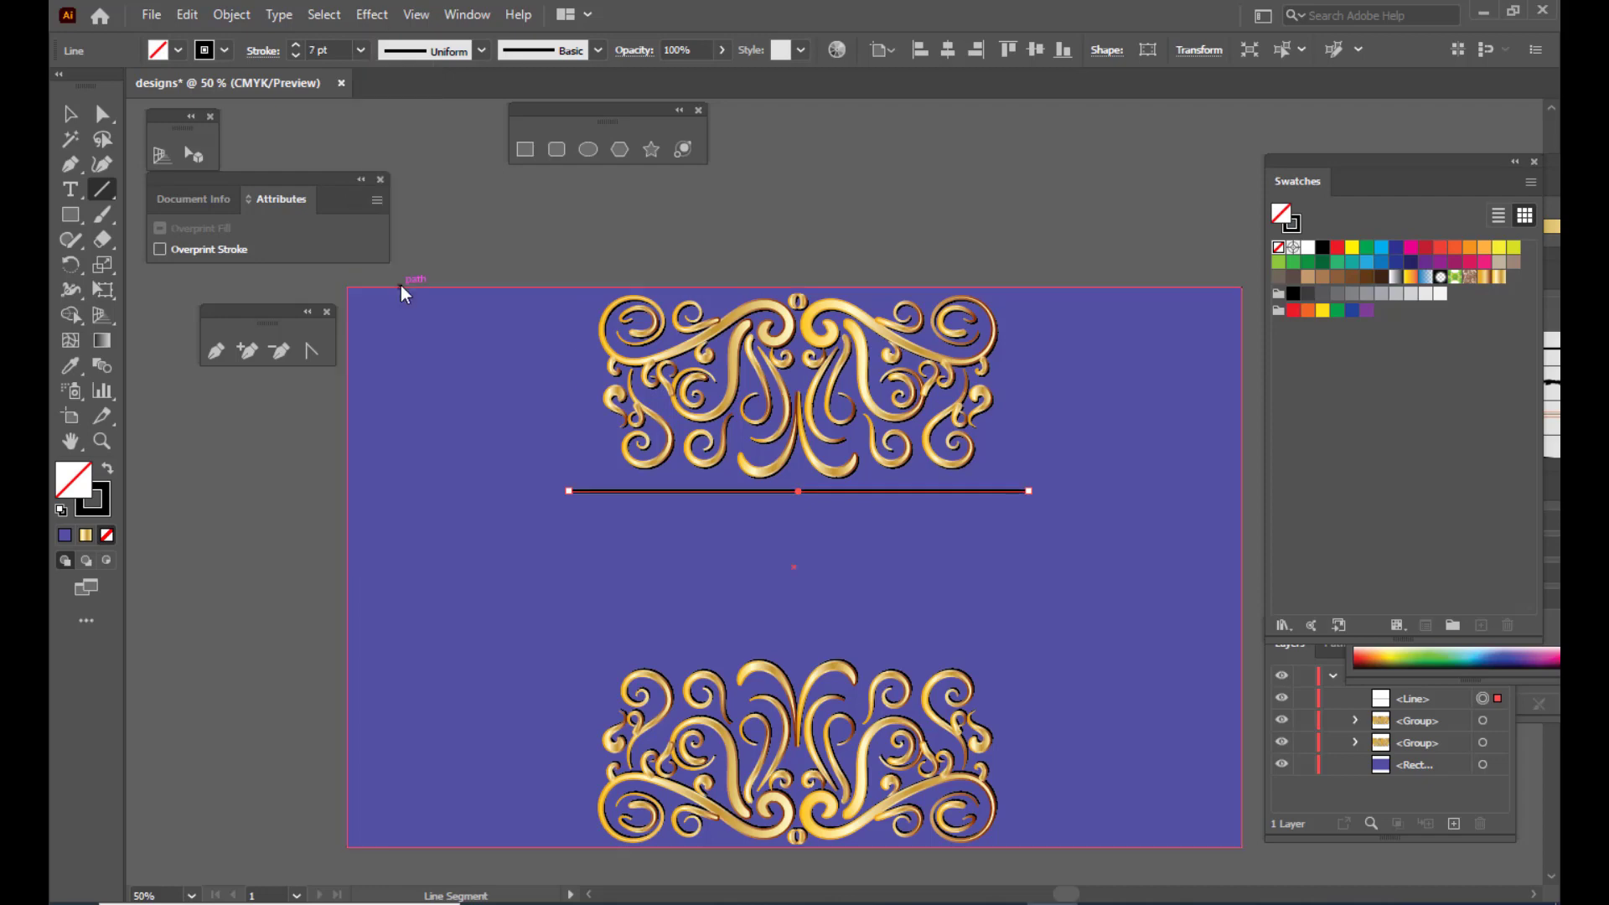
{"action": "left_click", "coordinate": [70, 114]}
{"action": "left_click", "coordinate": [709, 198]}
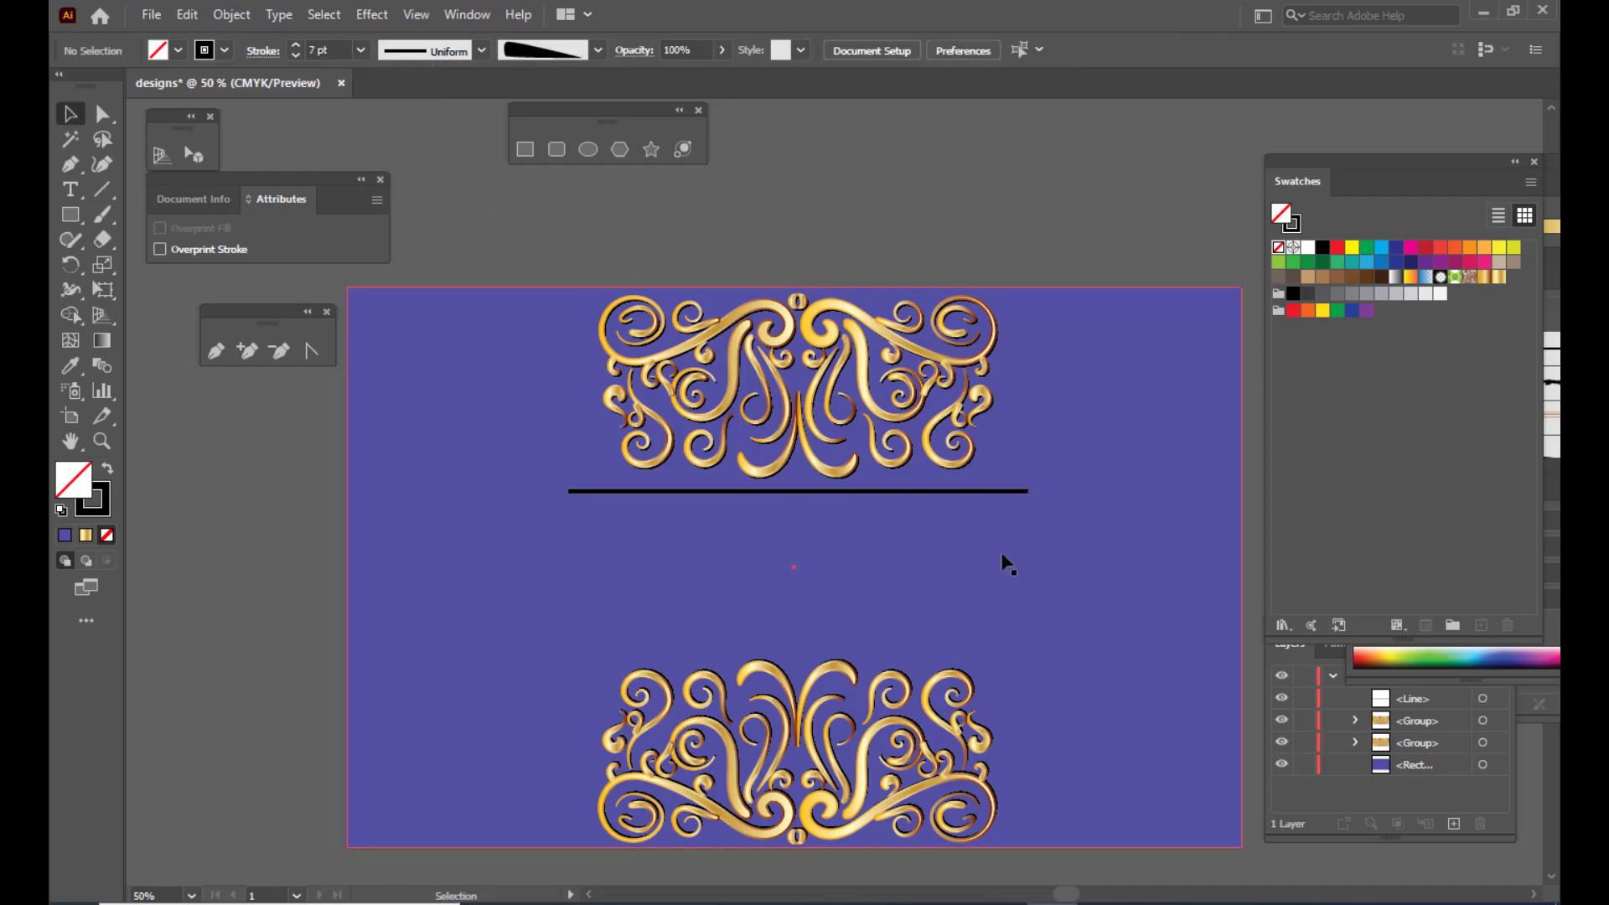
Nudge the black line slightly up toward the upper ornament
{"action": "left_click", "coordinate": [897, 491]}
{"action": "left_click_drag", "start_coordinate": [894, 491], "coordinate": [895, 493]}
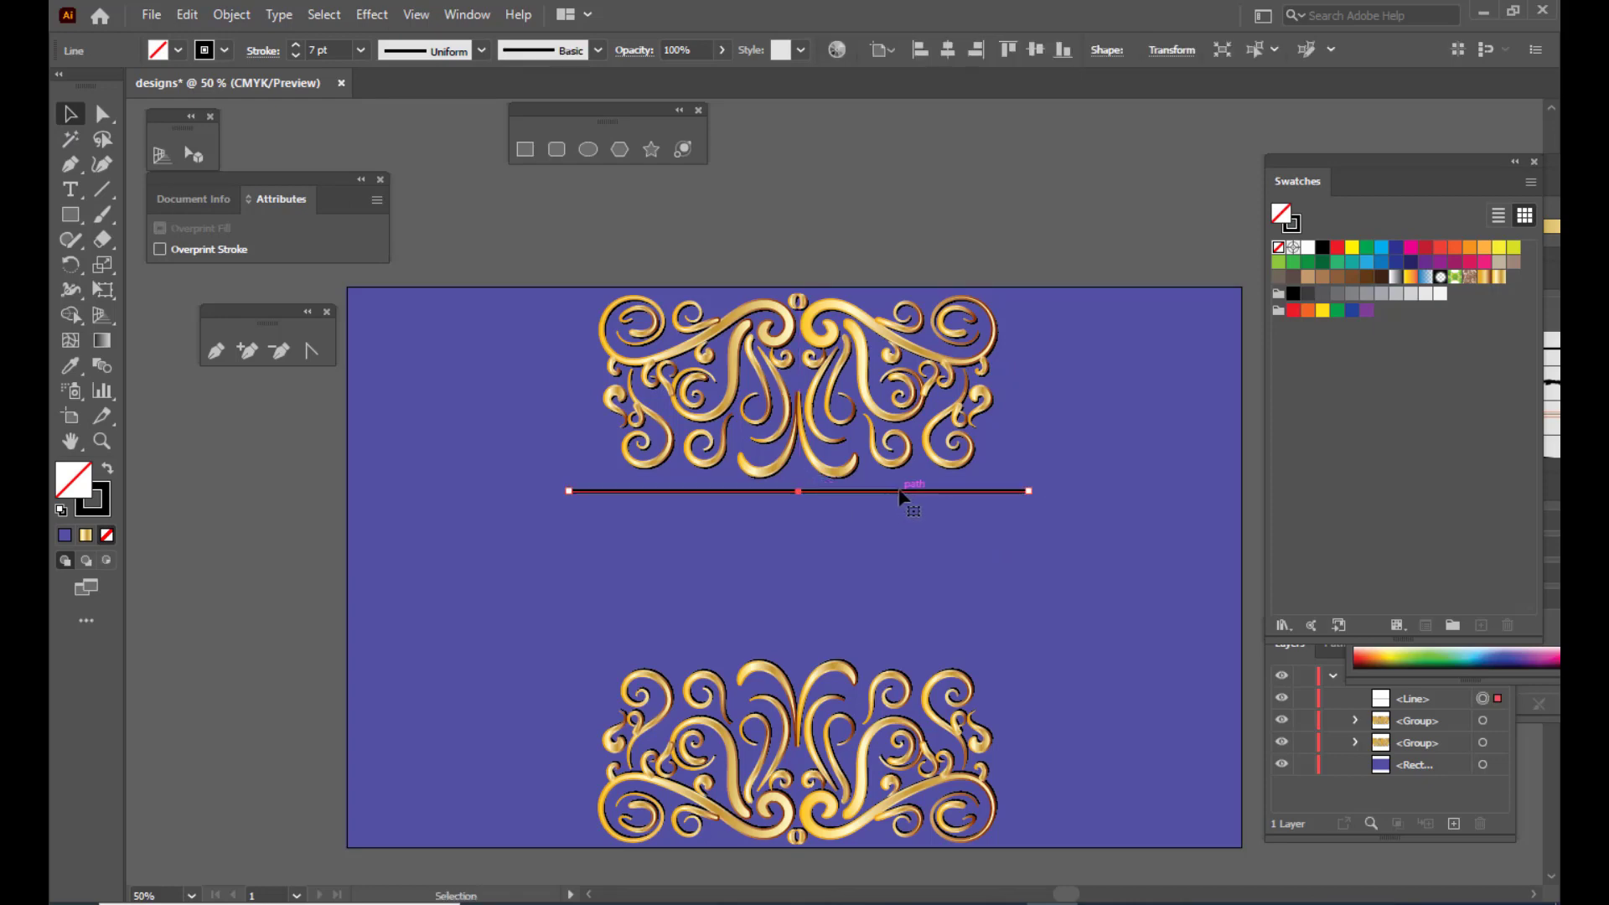
{"action": "key", "text": "Up"}
{"action": "key", "text": "Up"}
{"action": "key", "text": "Up"}
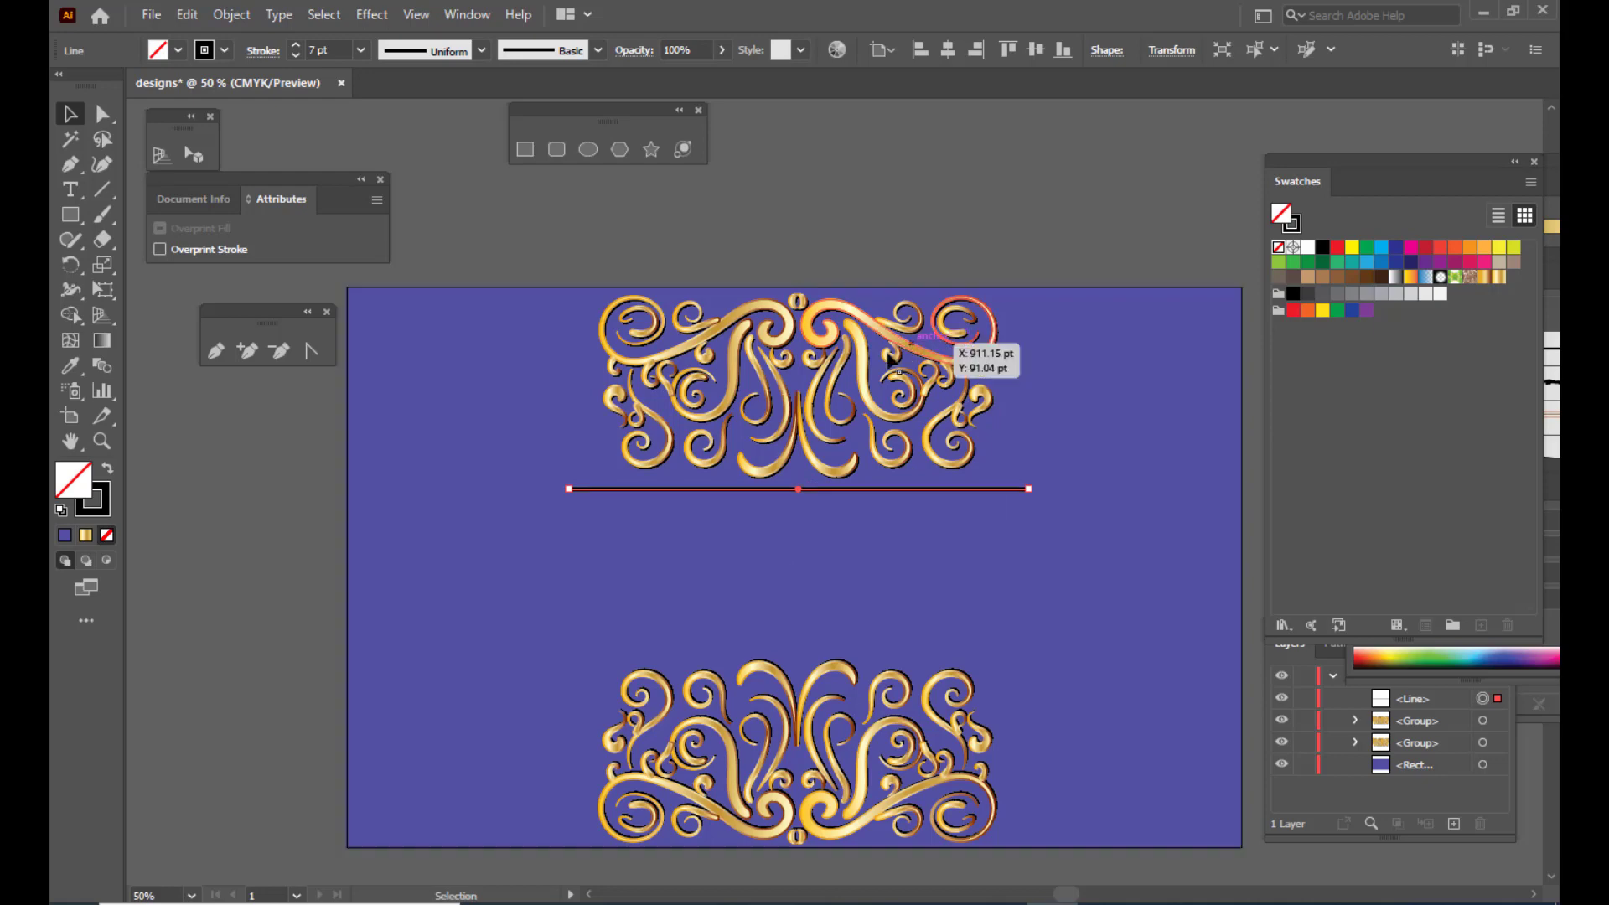
Place a duplicate of the black line just below it to form a parallel pair
{"action": "left_click_drag", "start_coordinate": [872, 498], "coordinate": [875, 506]}
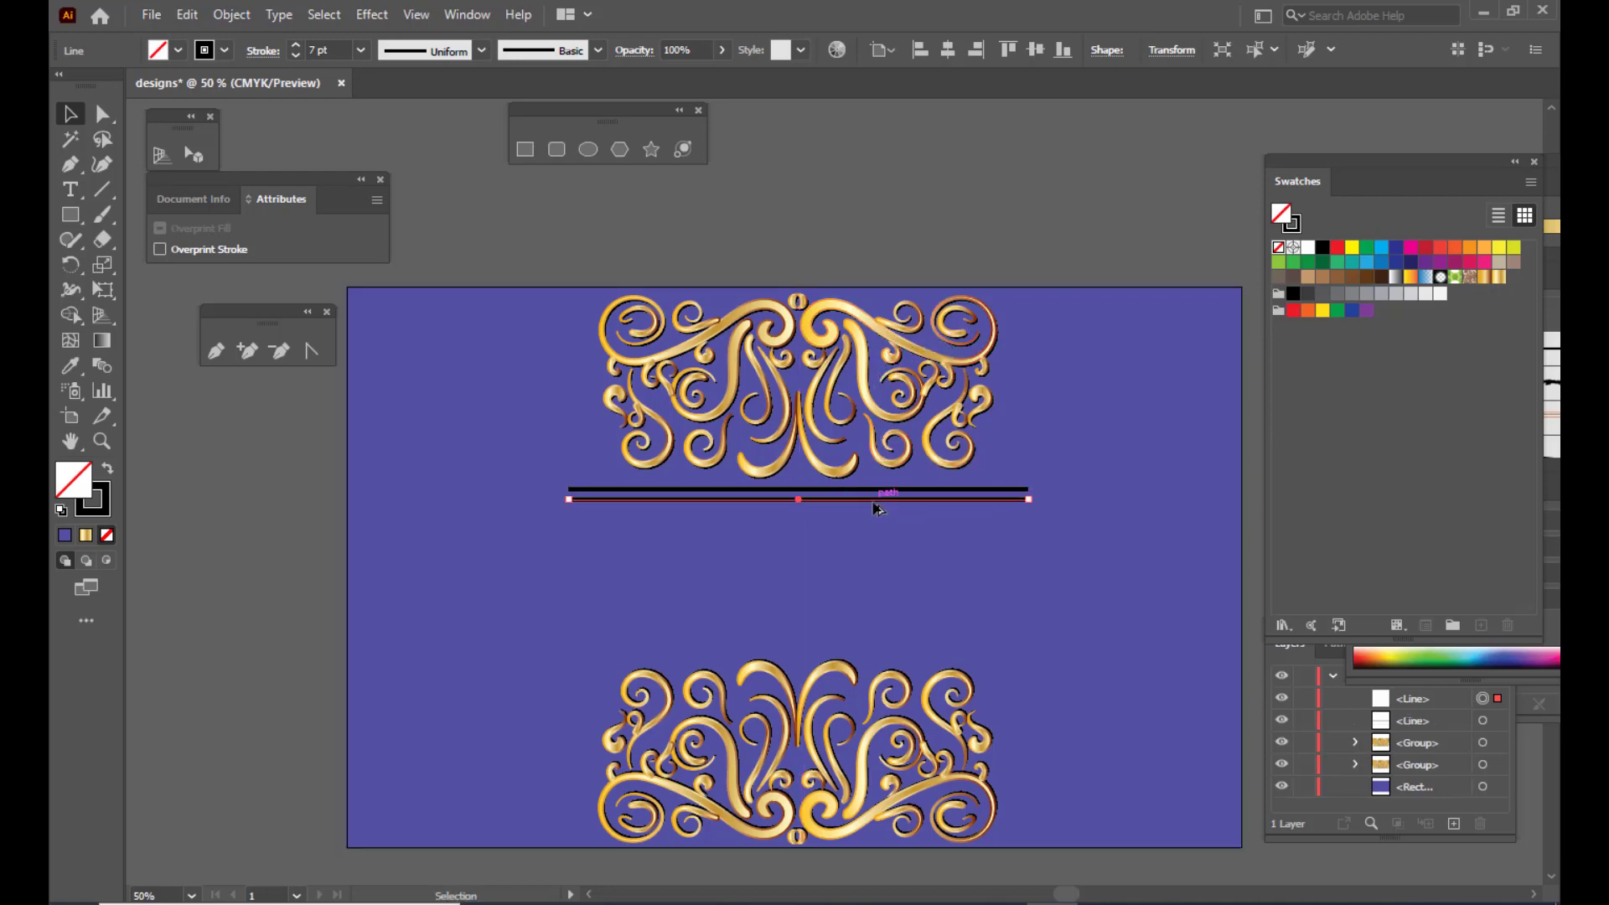
{"action": "left_click", "coordinate": [1021, 148]}
{"action": "left_click", "coordinate": [982, 503]}
{"action": "left_click", "coordinate": [1013, 209]}
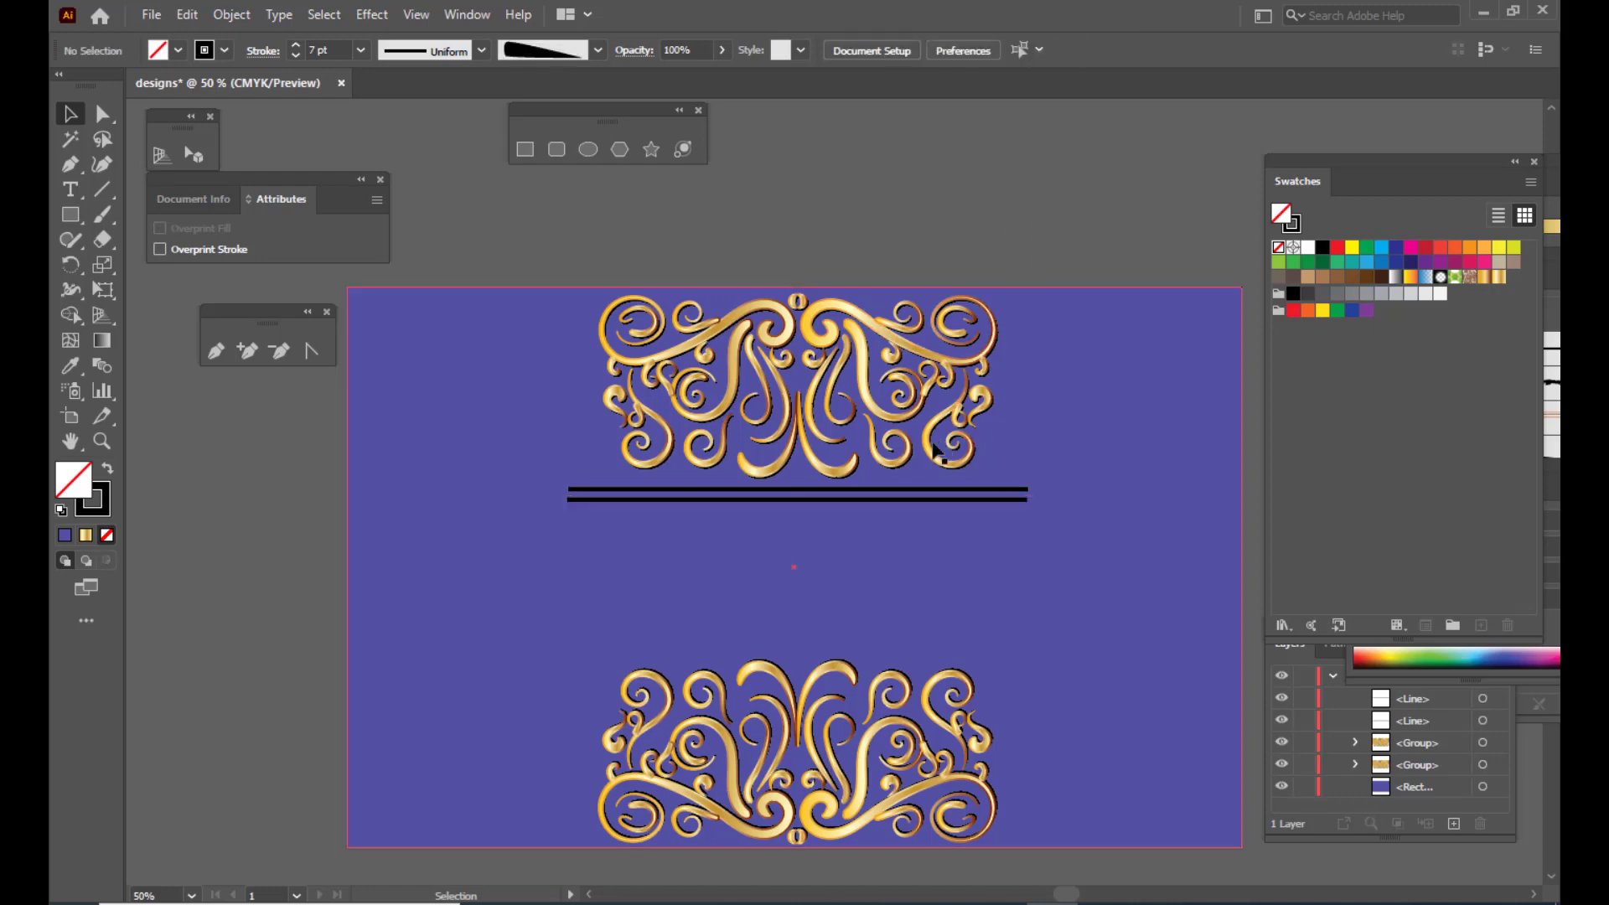
Expand the fill and stroke of both black lines and fill the resulting shapes with the gold gradient swatch
{"action": "left_click", "coordinate": [896, 500]}
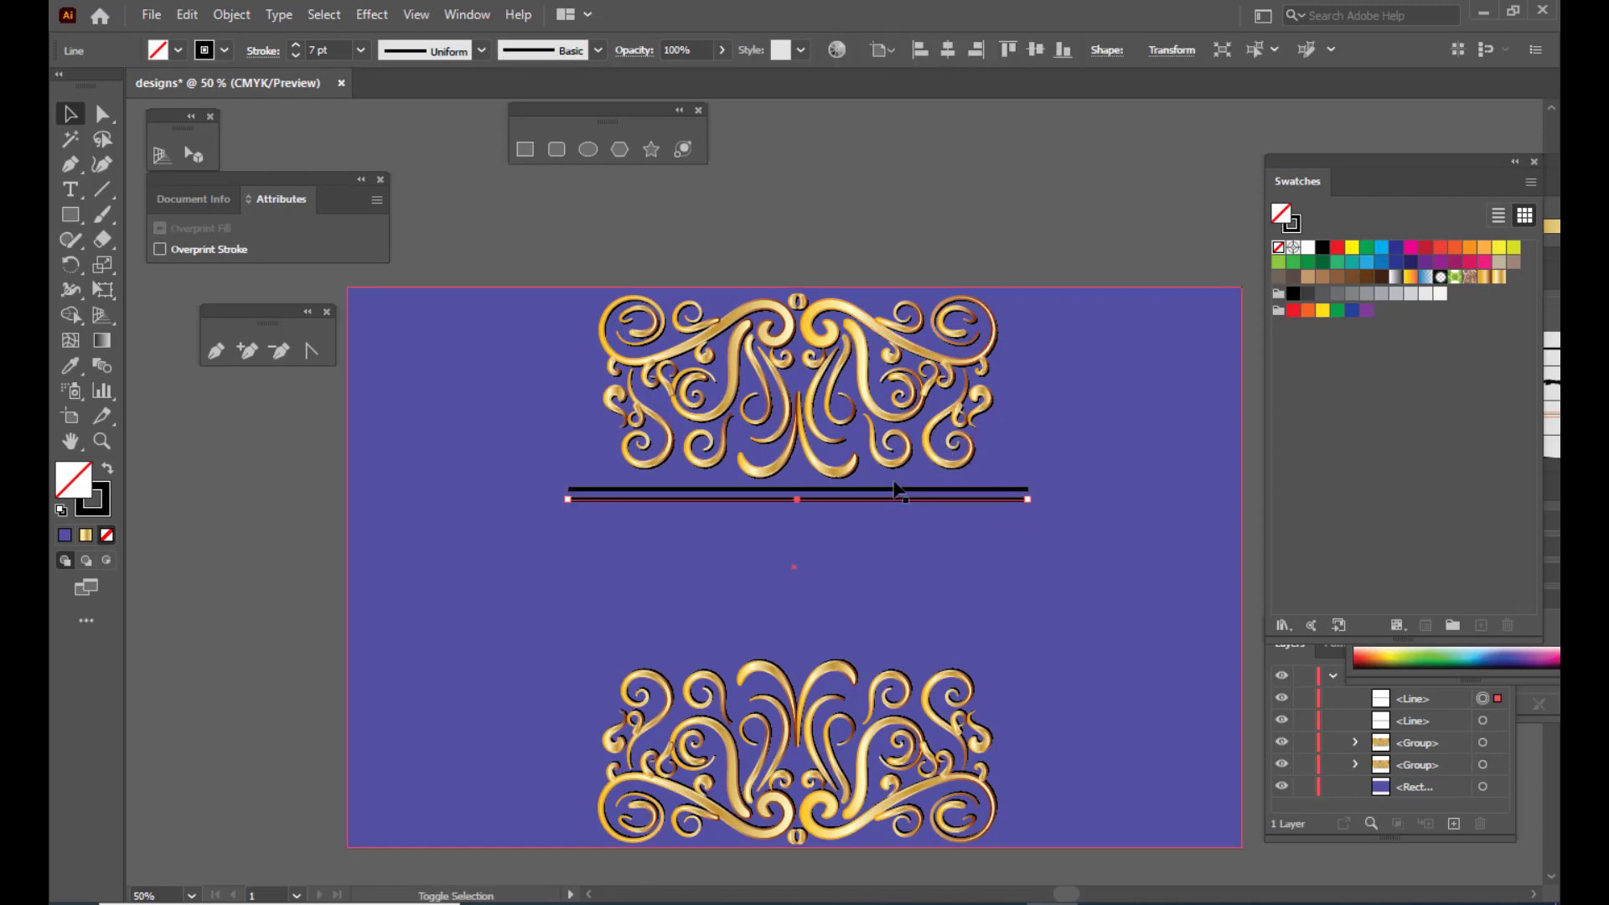
{"action": "left_click", "coordinate": [894, 490], "text": "shift"}
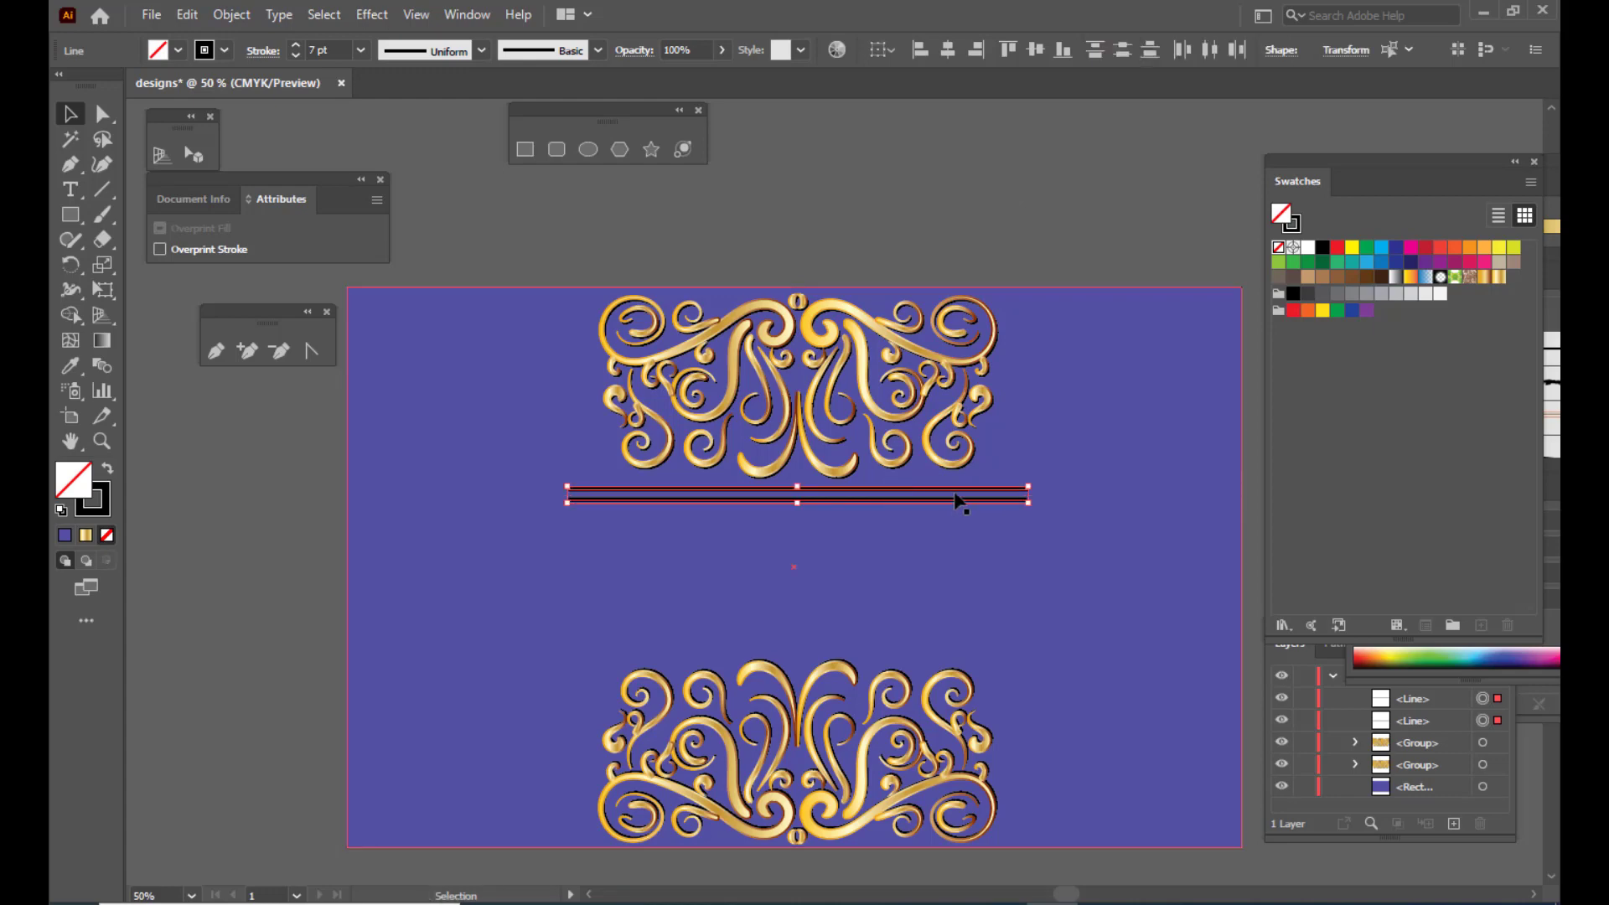
{"action": "left_click", "coordinate": [228, 15]}
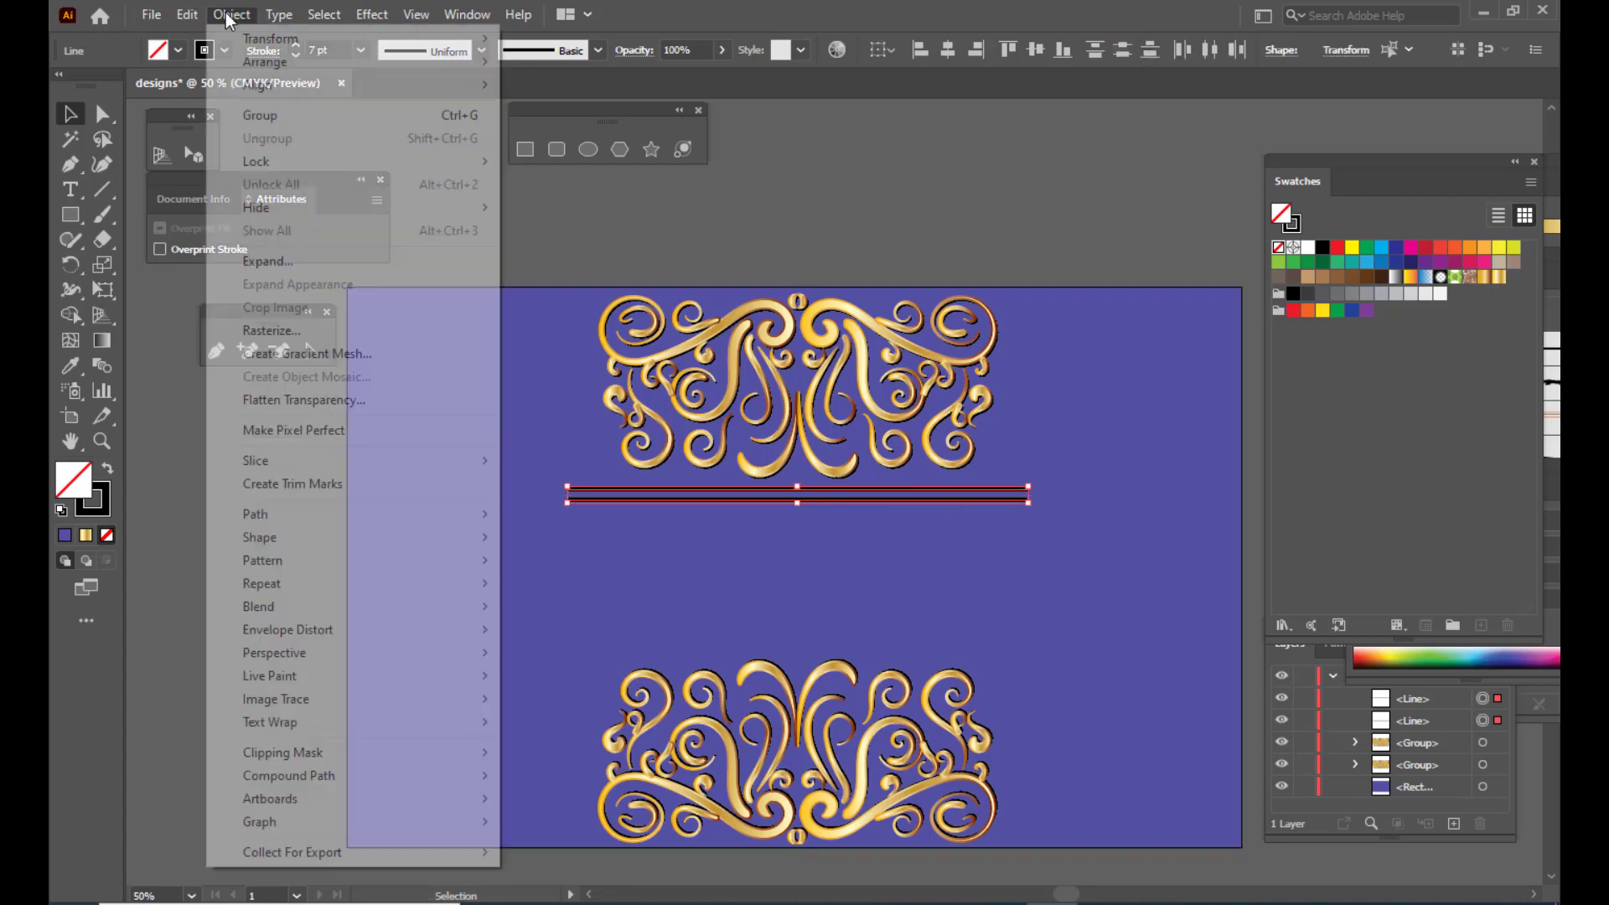
{"action": "left_click", "coordinate": [267, 262]}
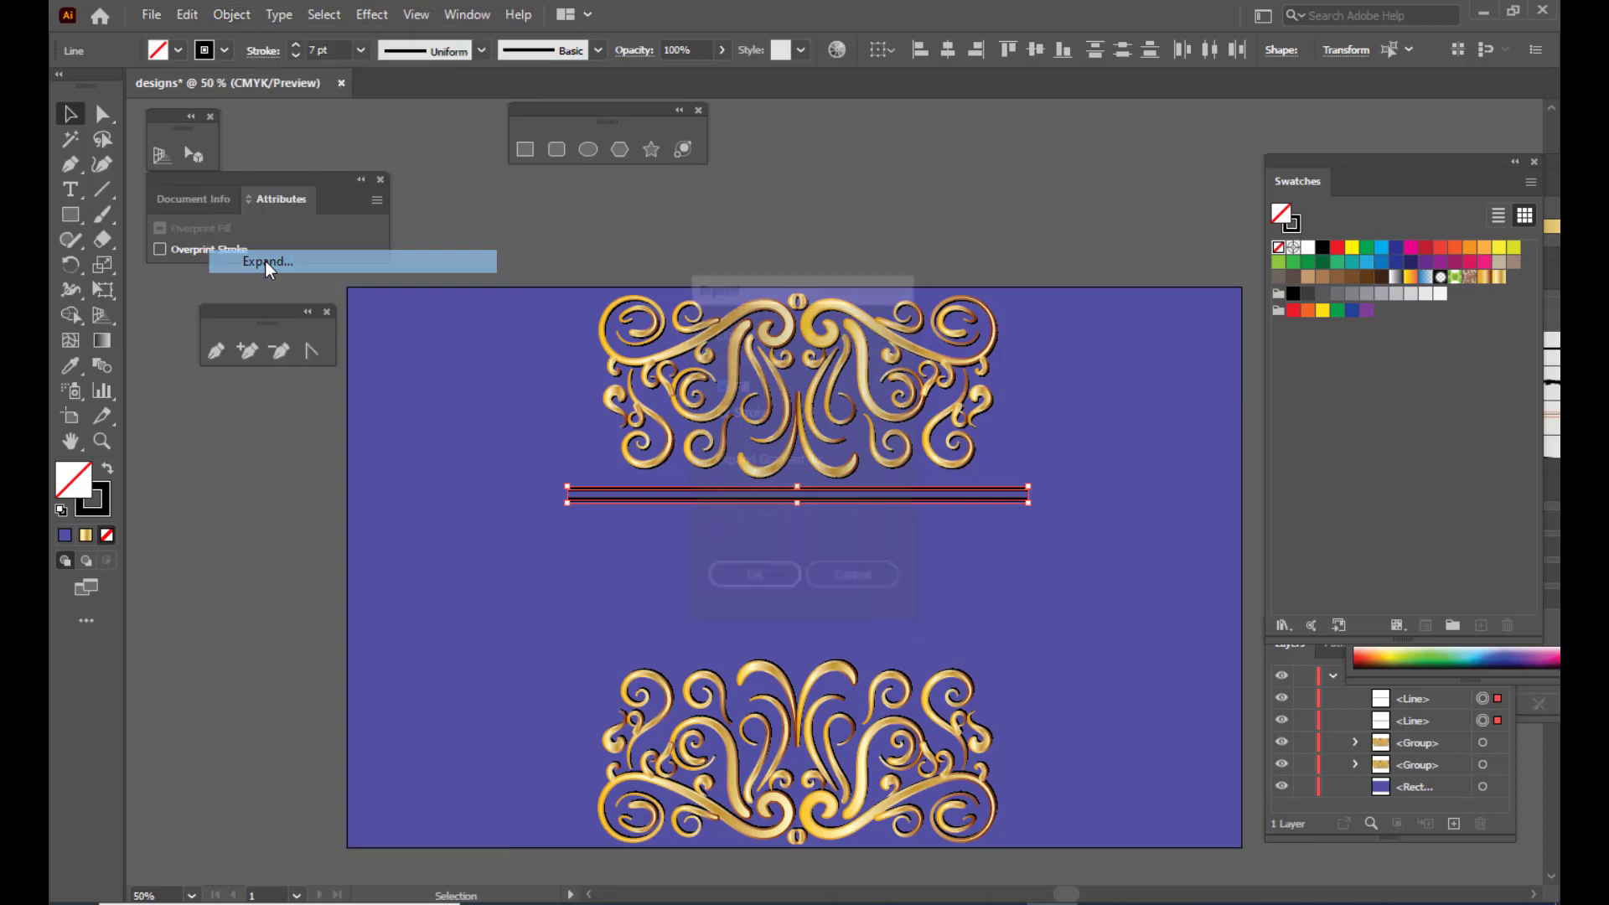
{"action": "left_click_drag", "start_coordinate": [766, 279], "coordinate": [1106, 185]}
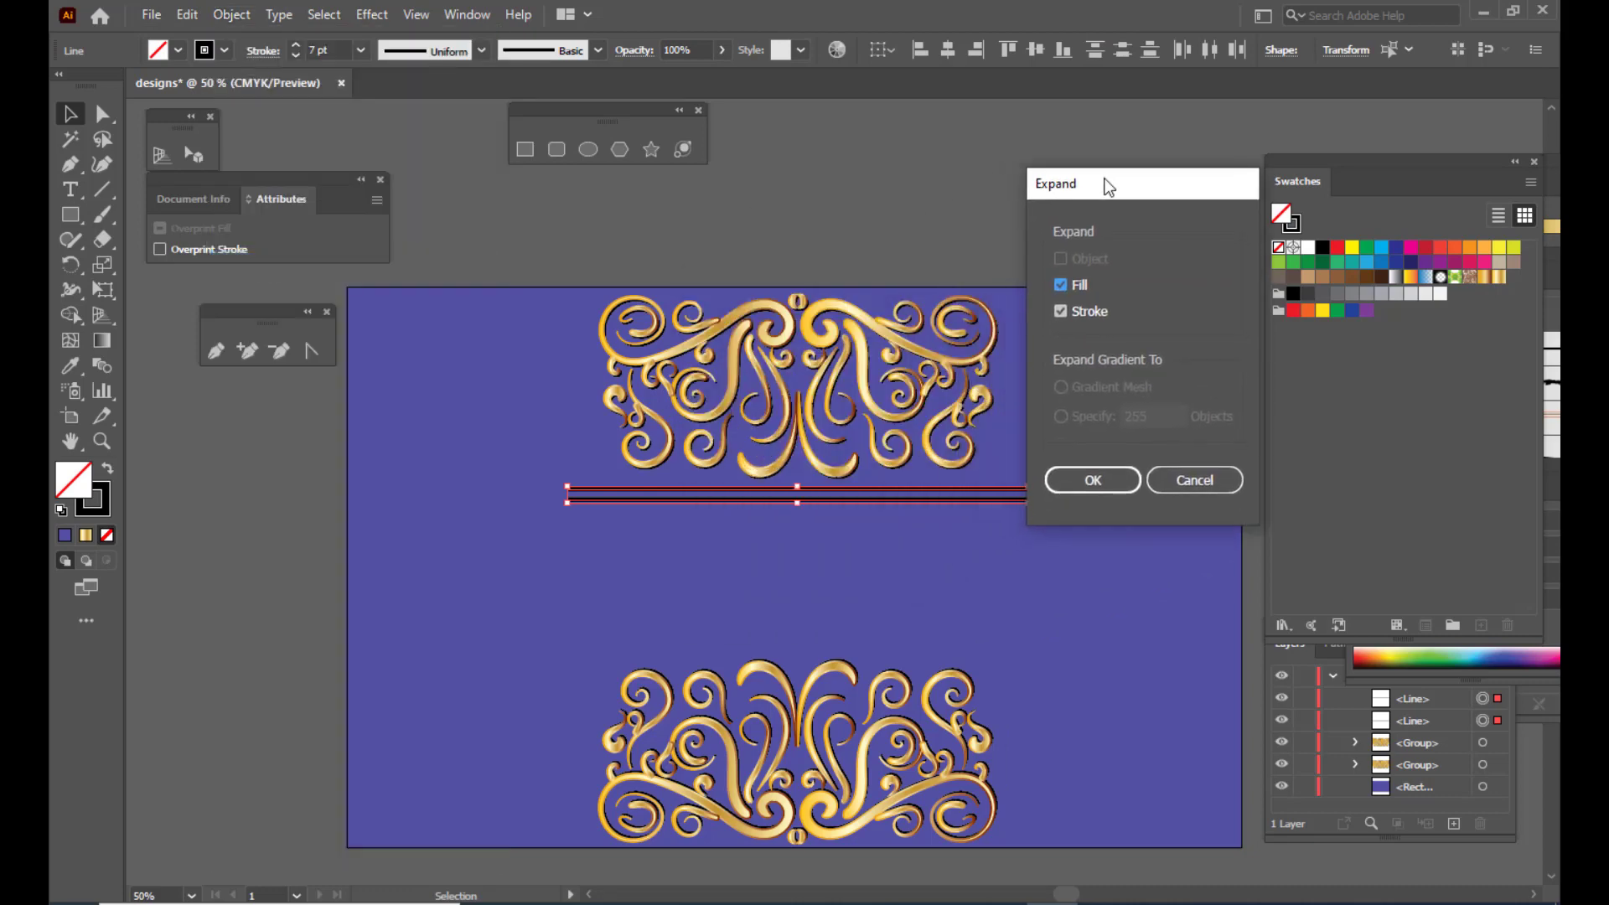
{"action": "left_click", "coordinate": [1083, 486]}
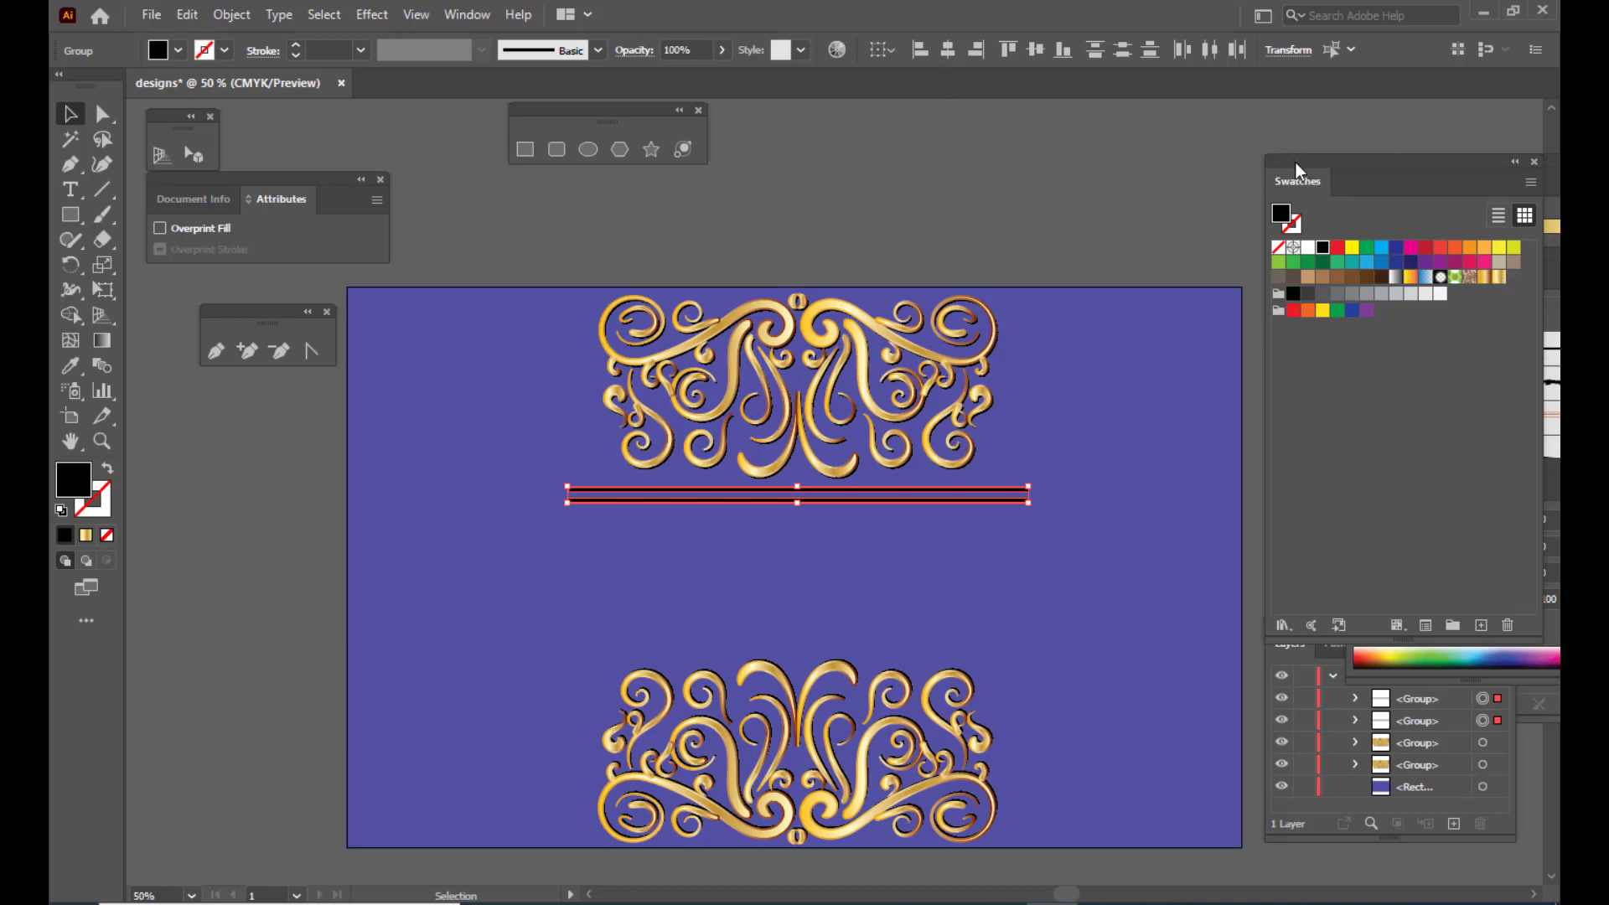
{"action": "left_click_drag", "start_coordinate": [1295, 163], "coordinate": [1249, 167]}
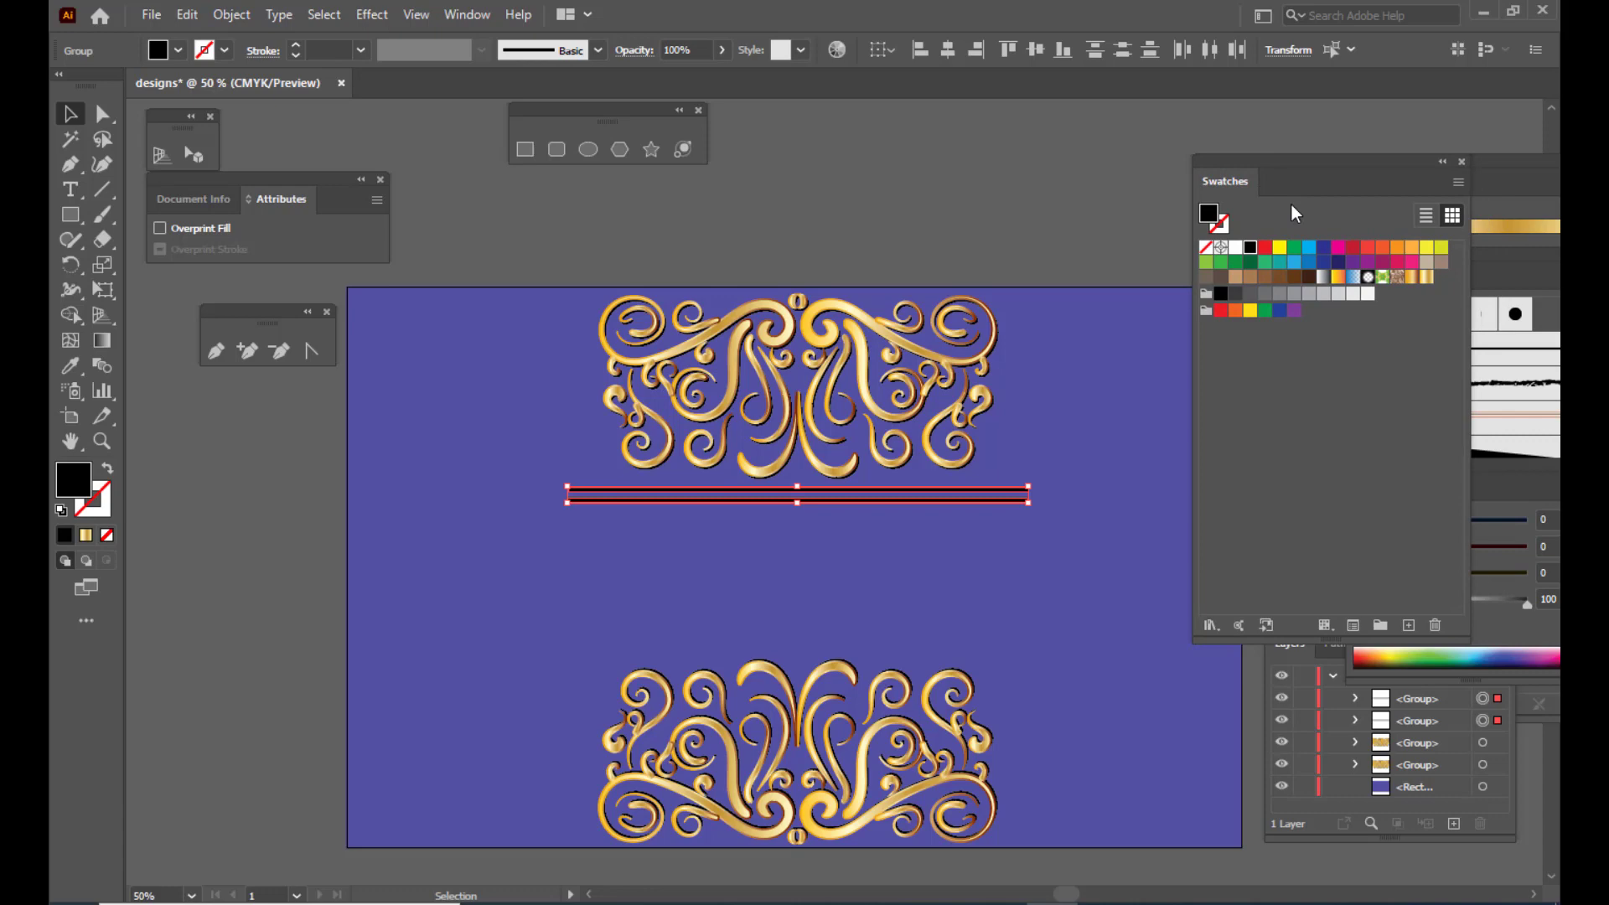
{"action": "left_click", "coordinate": [1424, 278]}
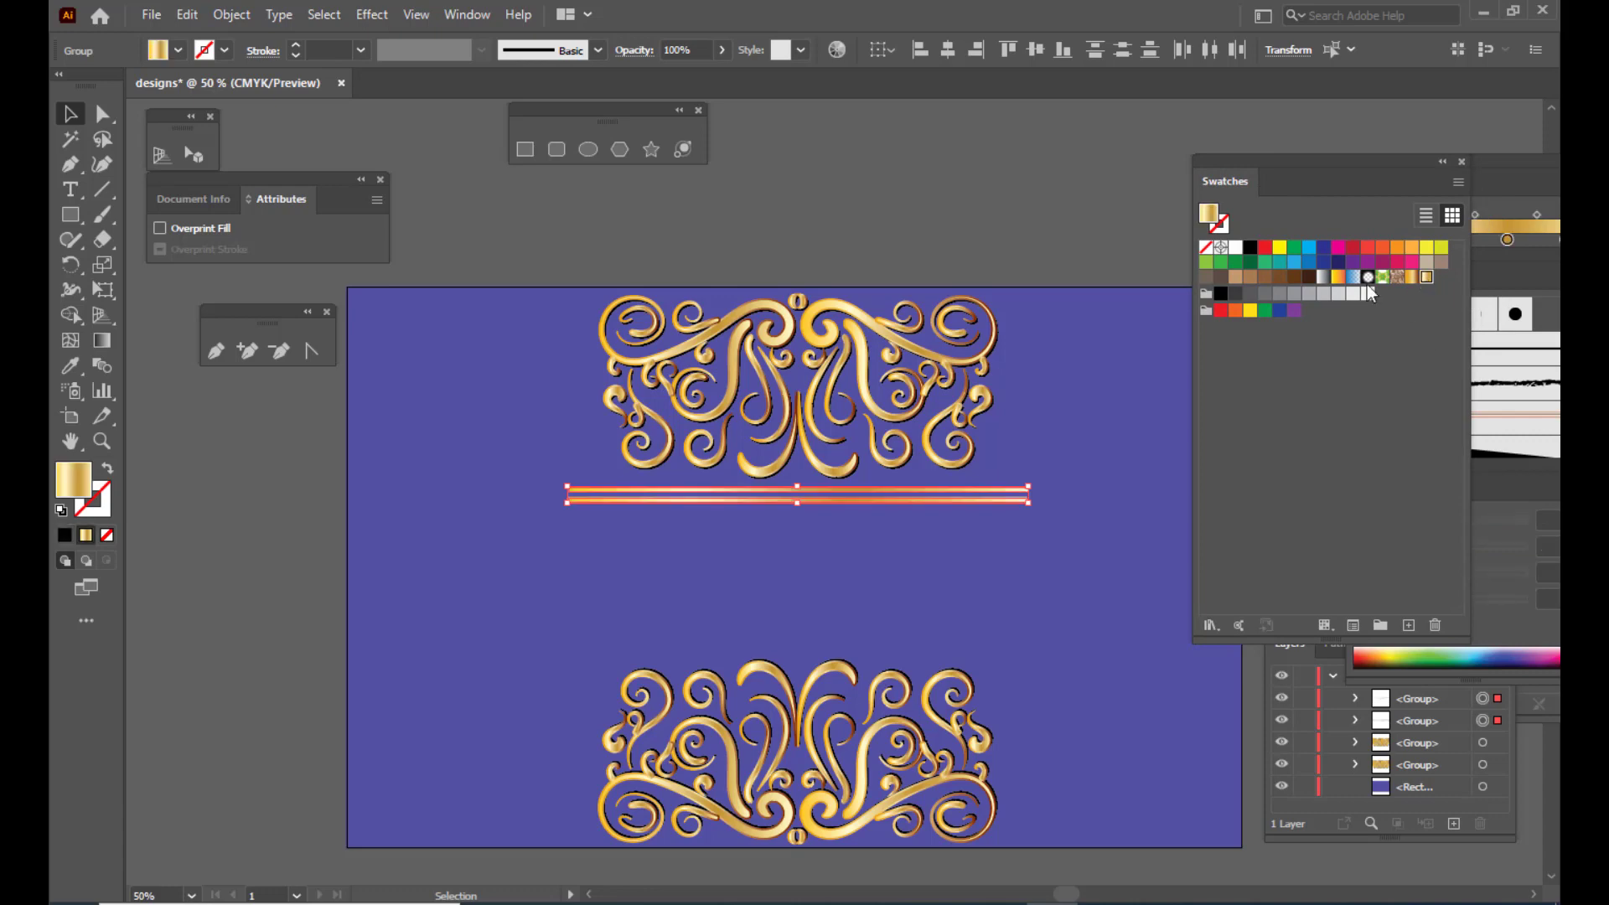
Group the two parallel gold lines below the upper ornament
{"action": "left_click", "coordinate": [1027, 206]}
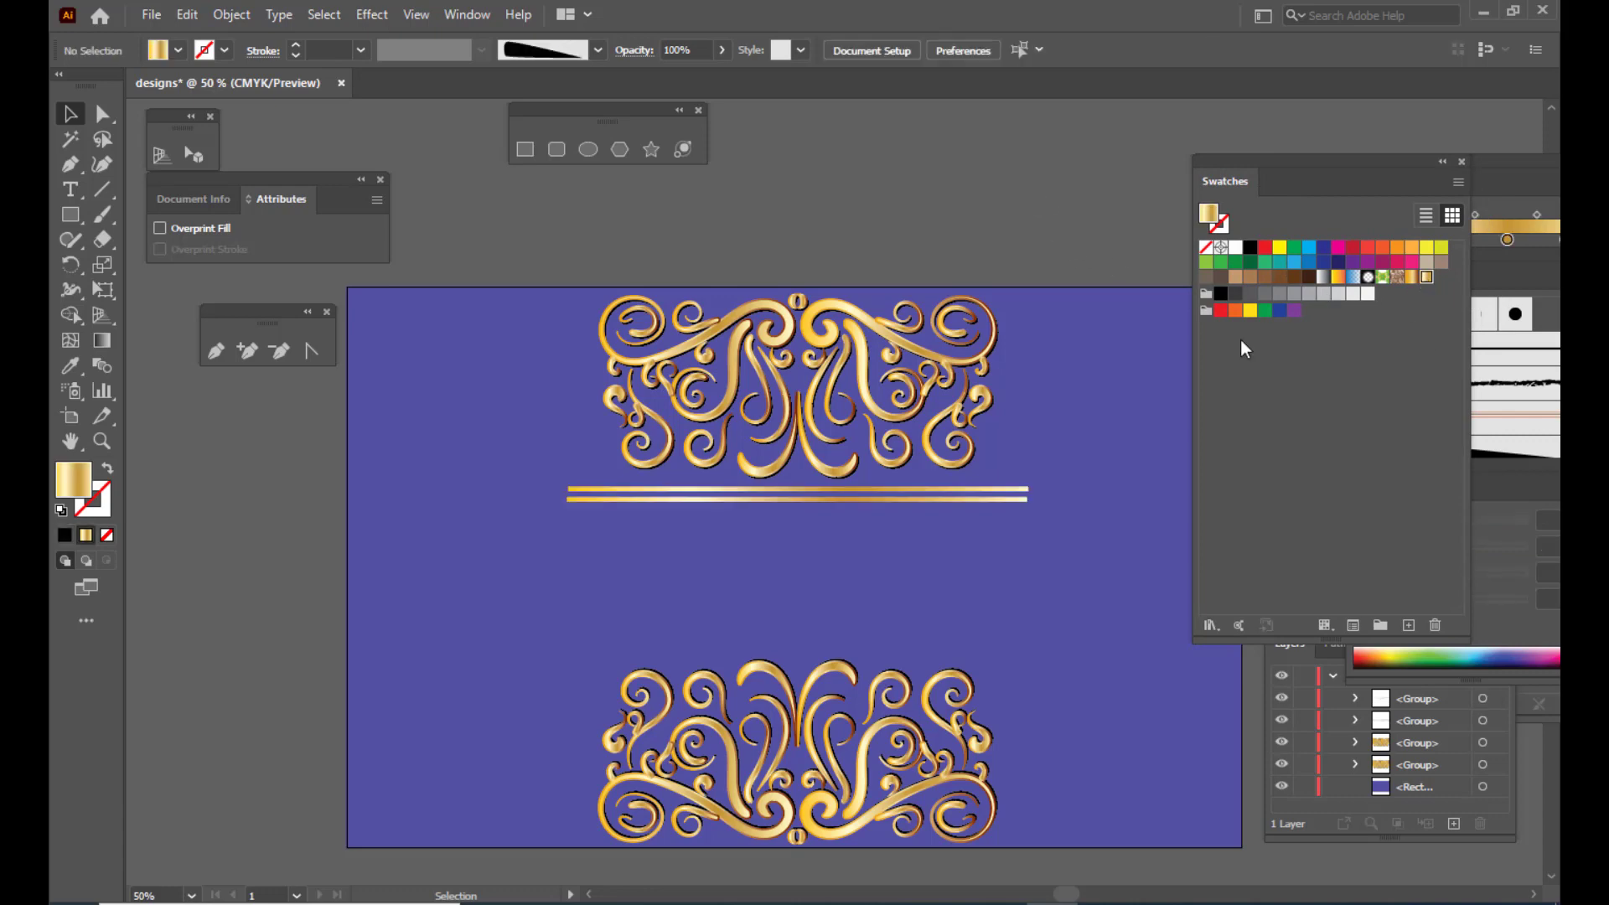
{"action": "left_click", "coordinate": [874, 494]}
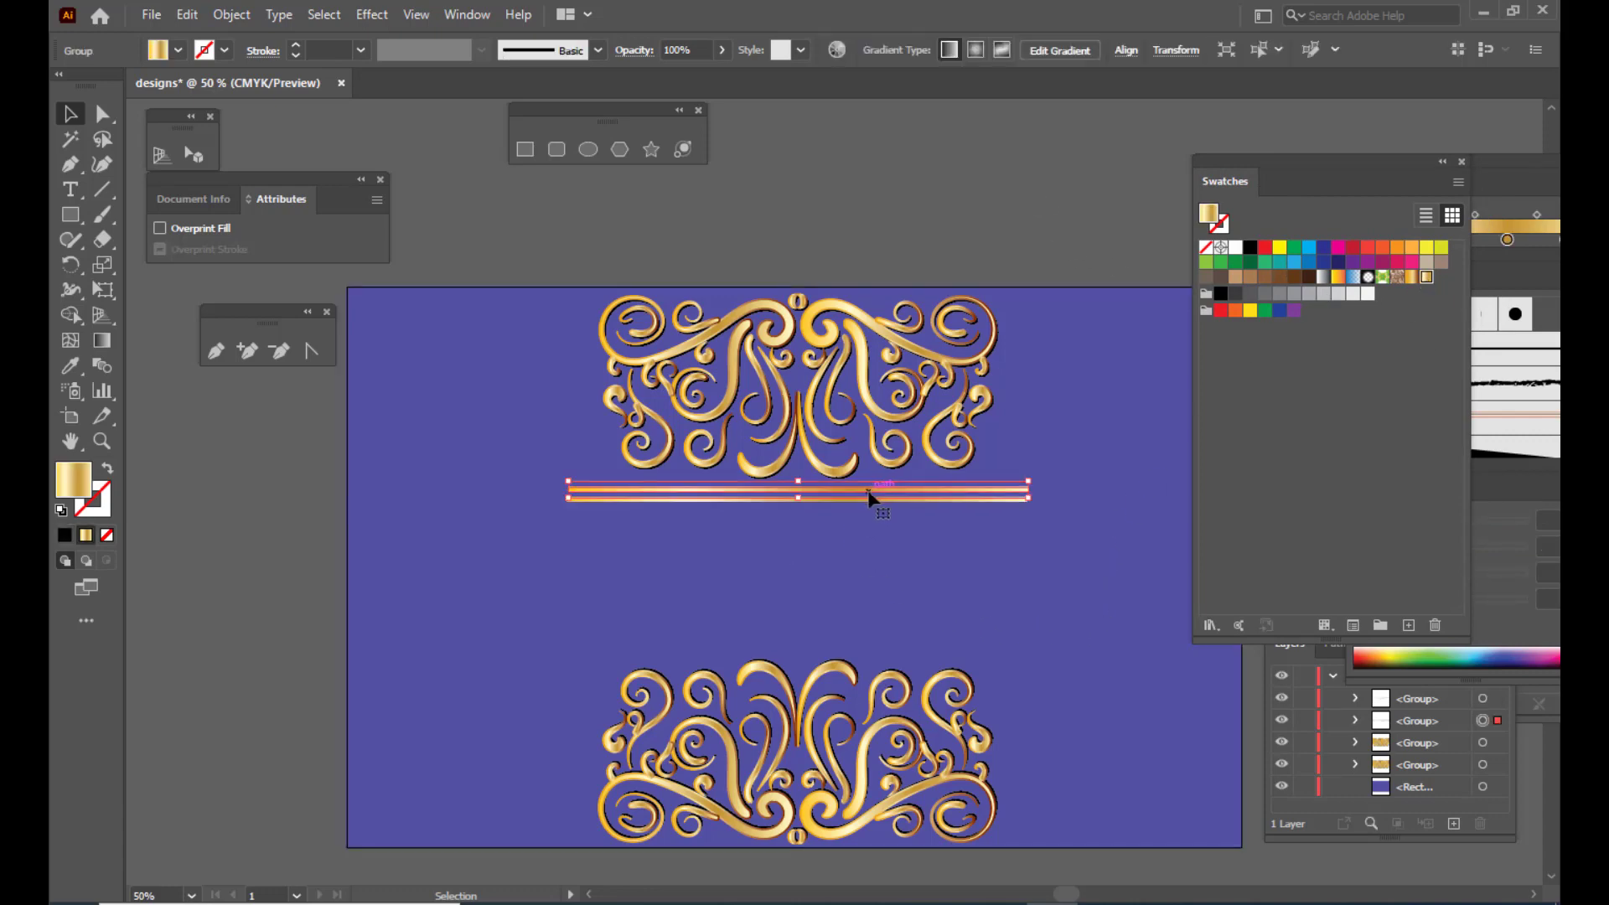
{"action": "left_click", "coordinate": [778, 503], "text": "shift"}
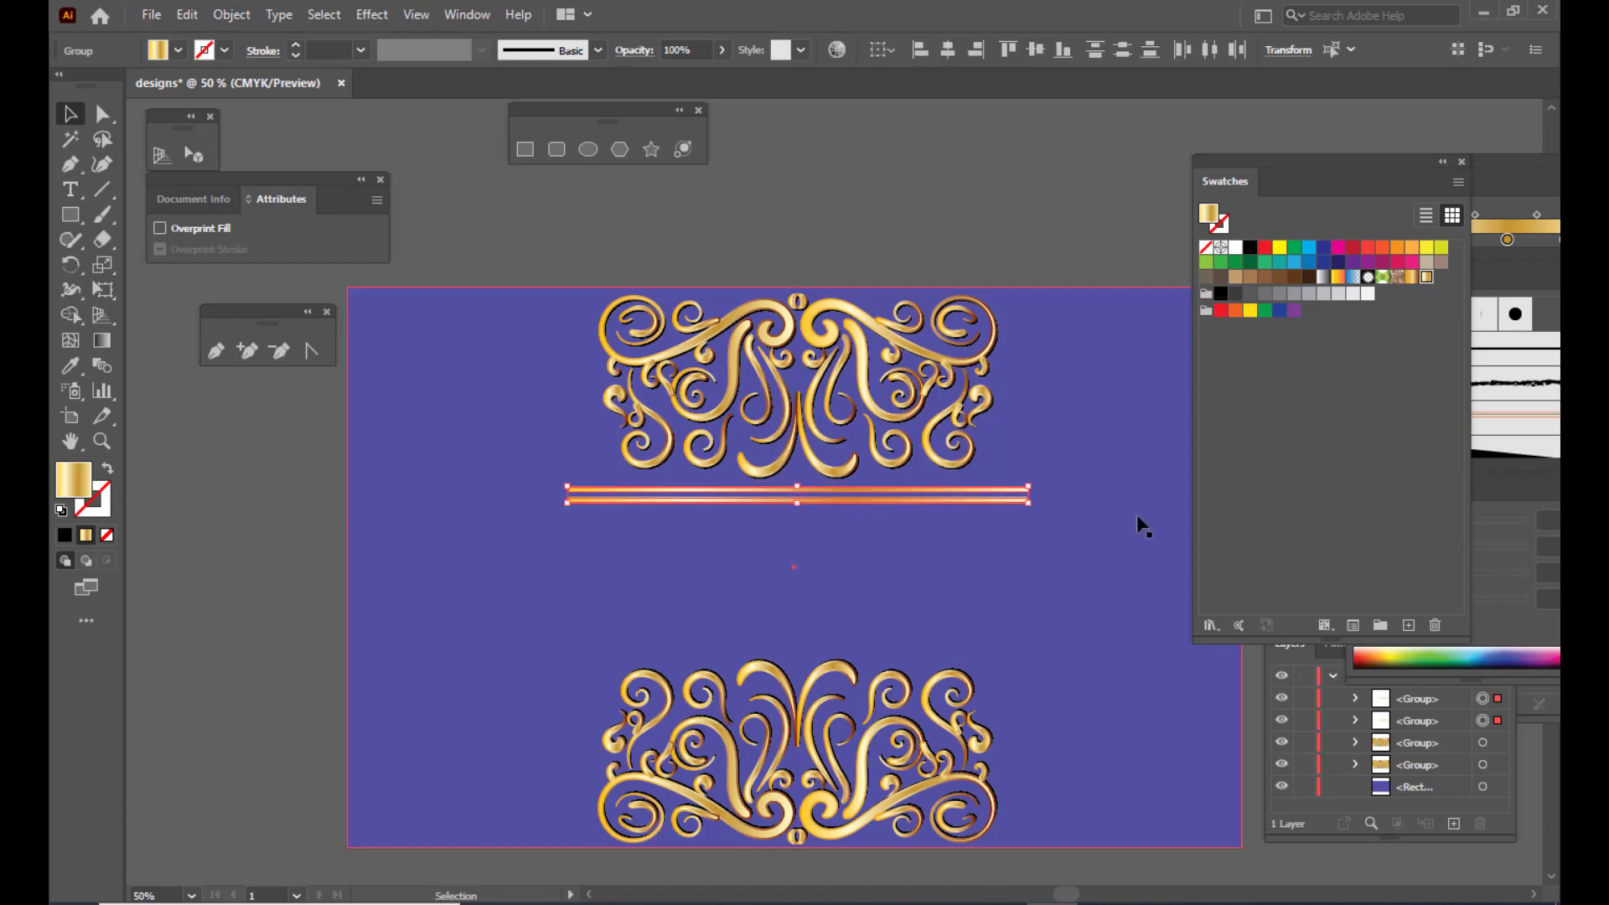
{"action": "key", "text": "ctrl+g"}
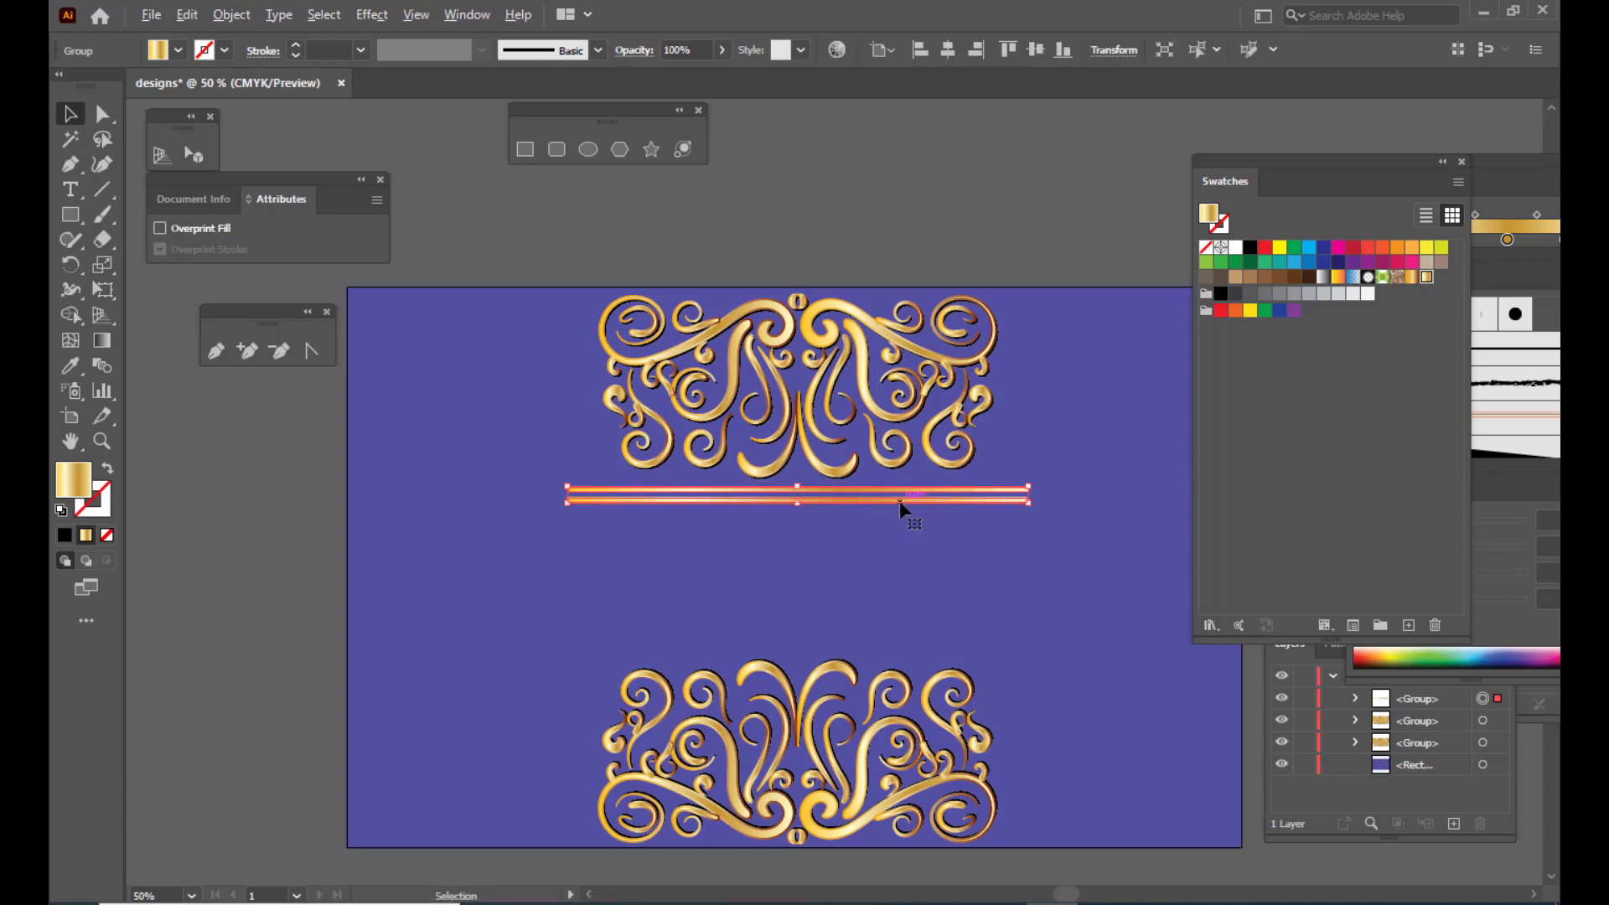
Place a duplicate of the gold double line just above the lower ornament and deselect it
{"action": "left_click_drag", "start_coordinate": [898, 500], "coordinate": [896, 659]}
{"action": "left_click", "coordinate": [1032, 176]}
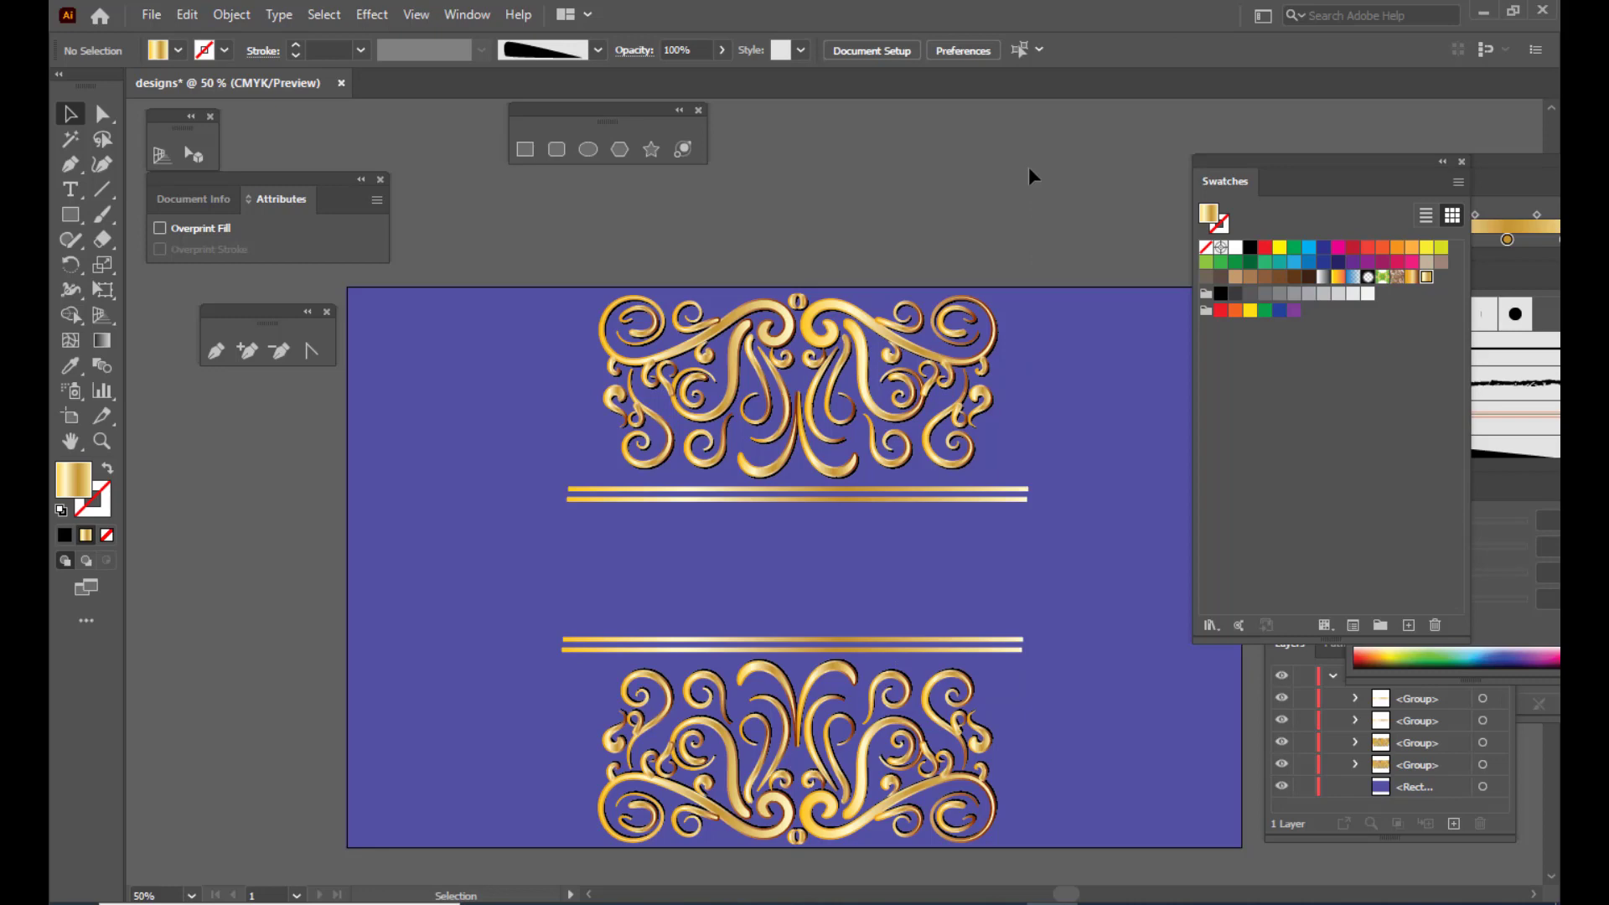
{"action": "left_click_drag", "start_coordinate": [1237, 162], "coordinate": [1282, 163]}
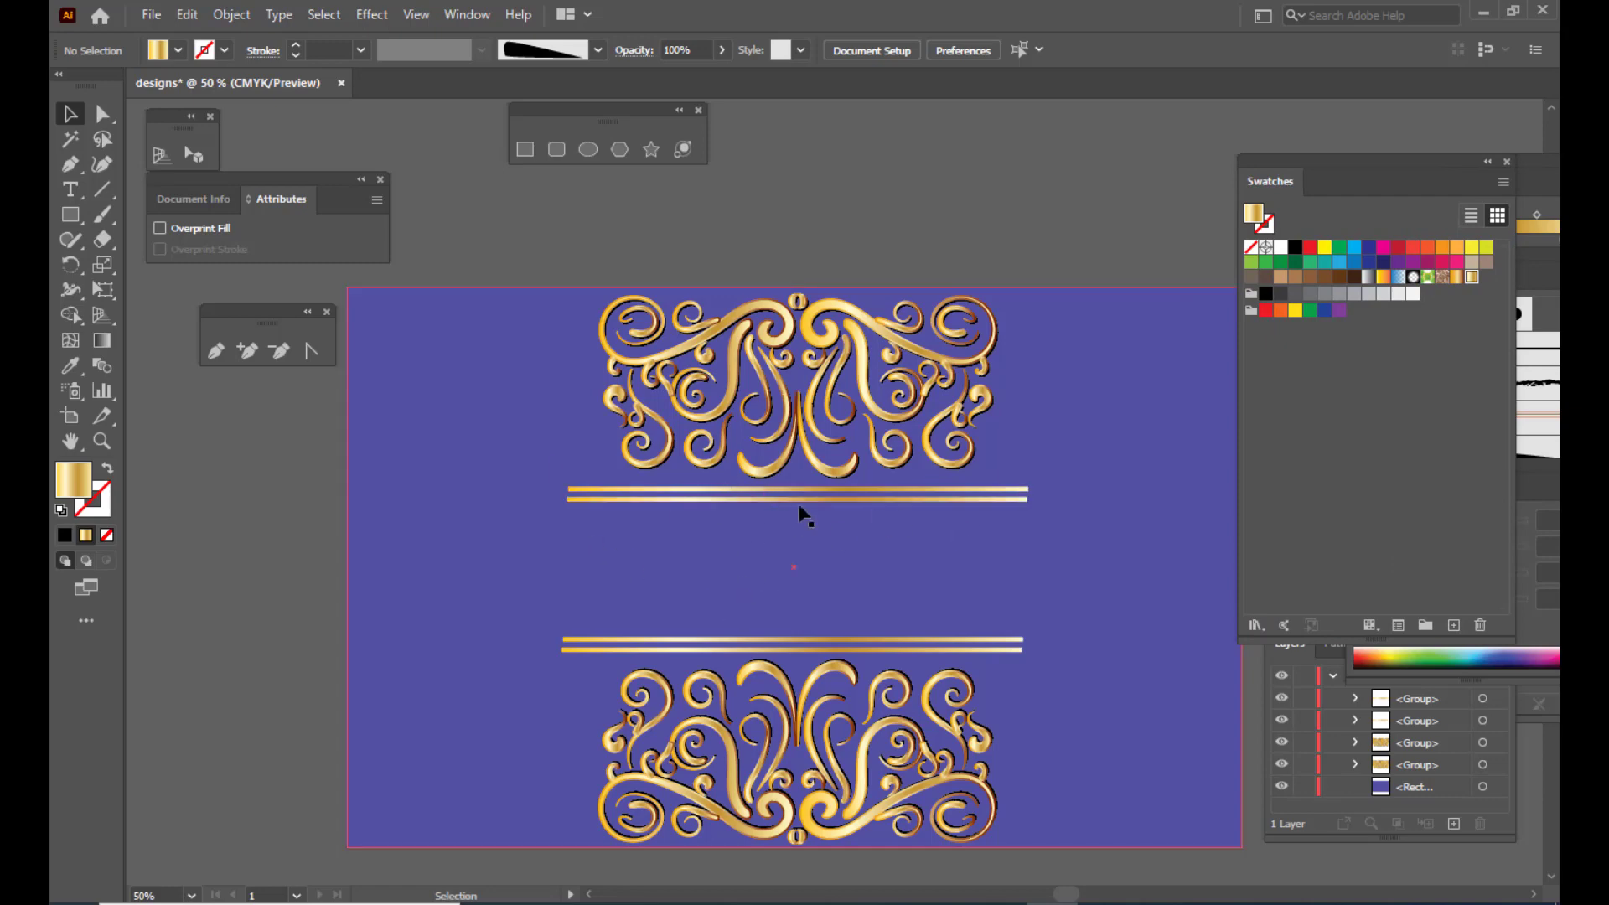
Add the text "welcome ro Graphic Designers Workshop" between the two gold double lines
{"action": "left_click", "coordinate": [69, 189]}
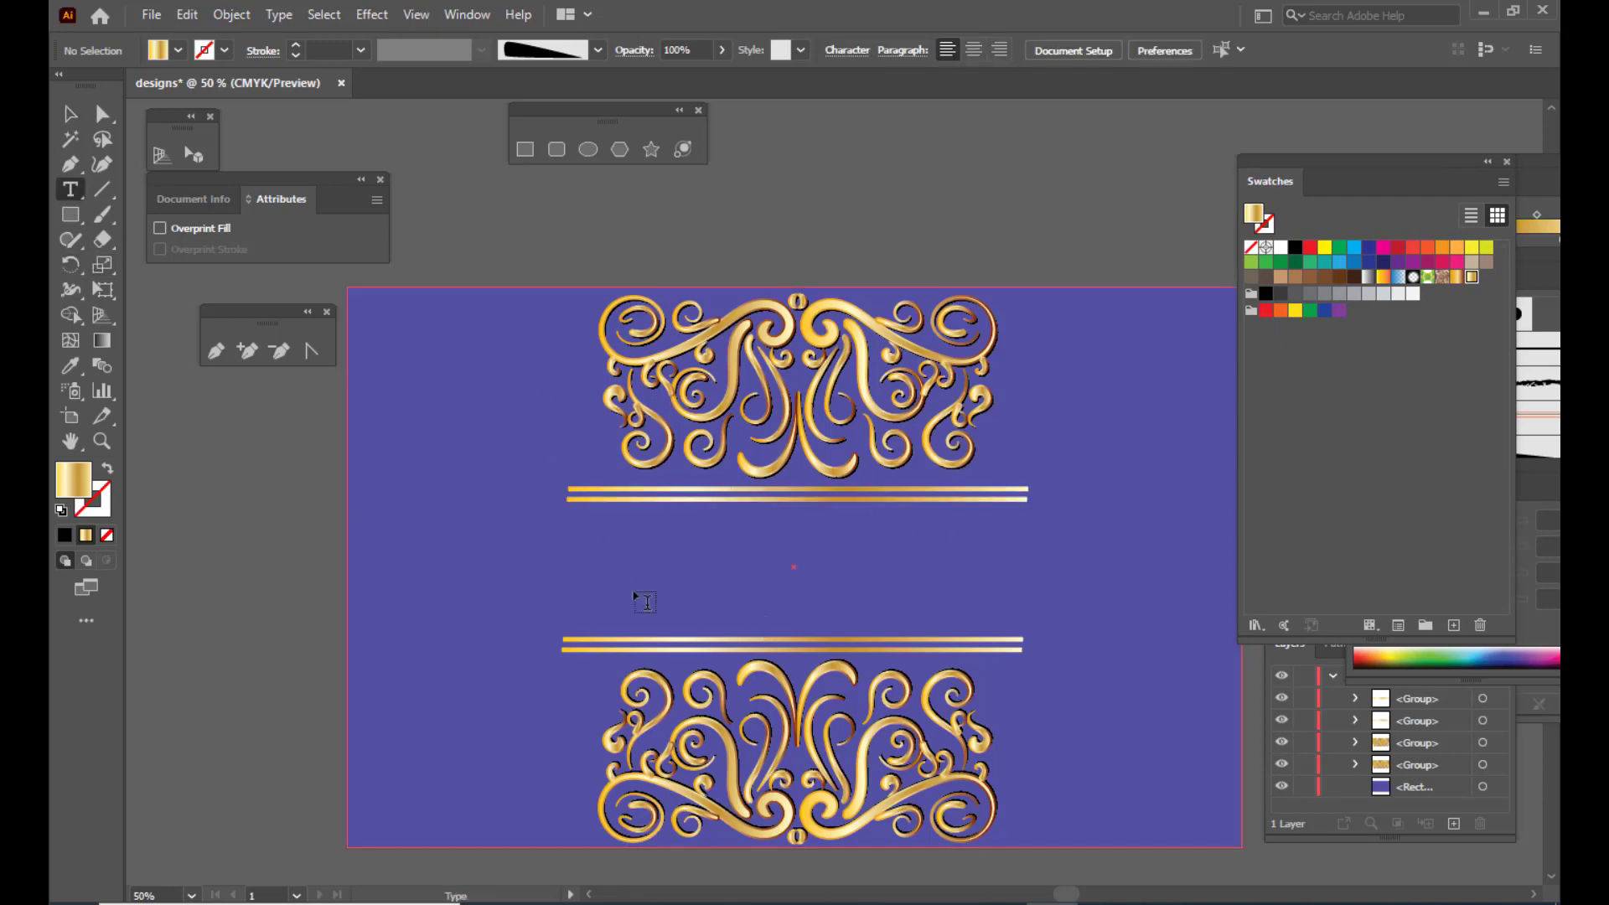
{"action": "left_click", "coordinate": [630, 577]}
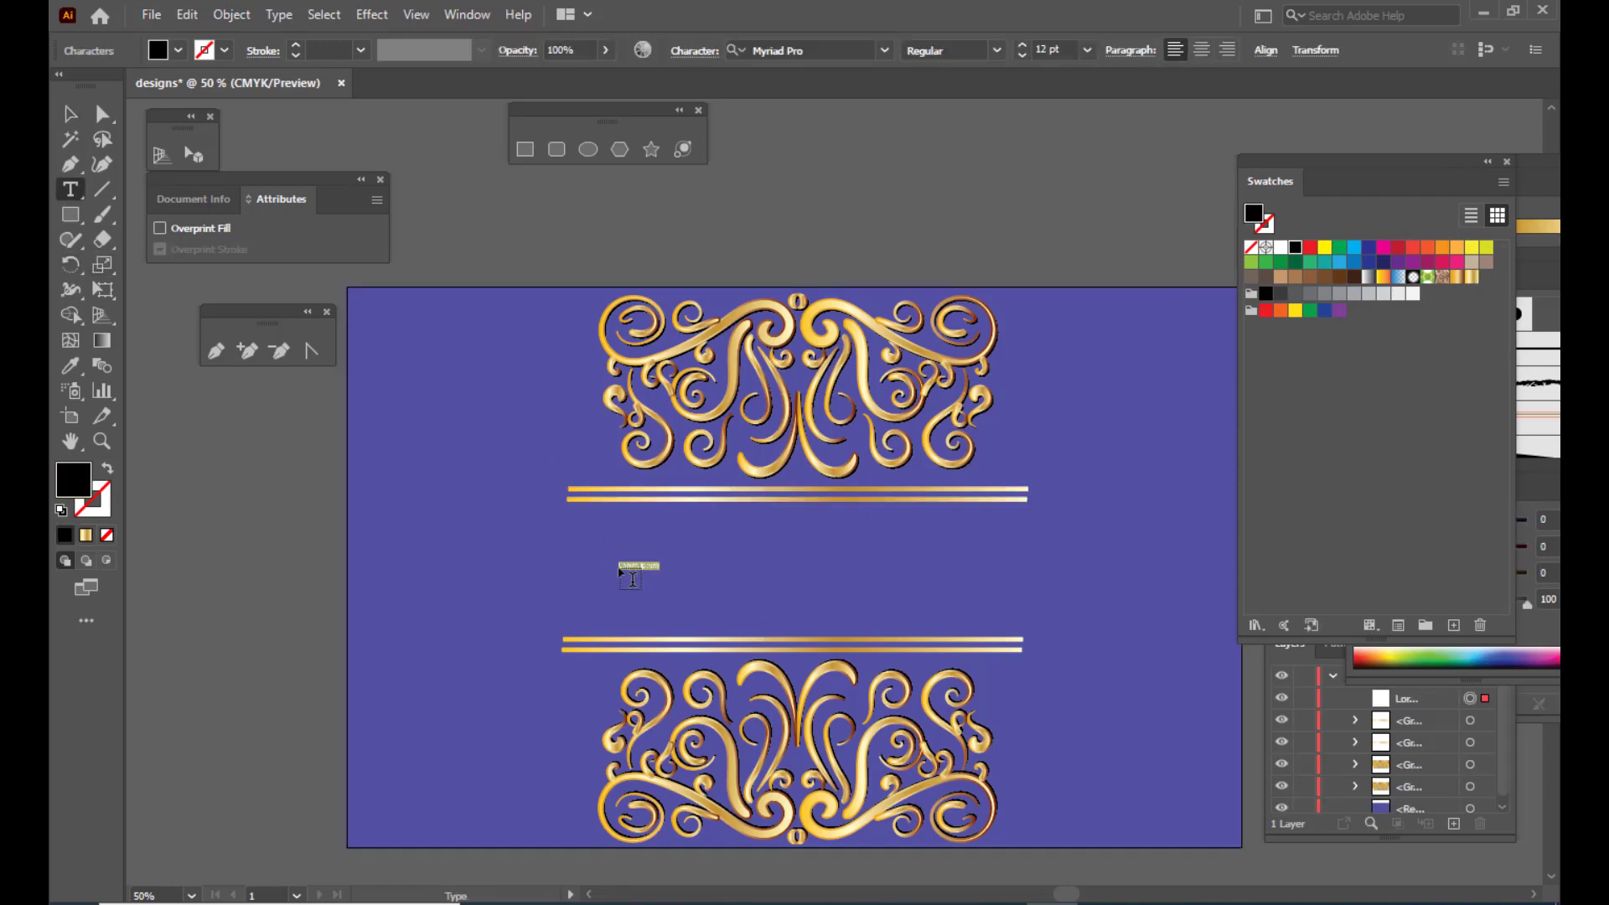
{"action": "type", "text": "w"}
Select the whole welcome text and increase its font size to 38 pt
{"action": "left_click_drag", "start_coordinate": [746, 565], "coordinate": [655, 566]}
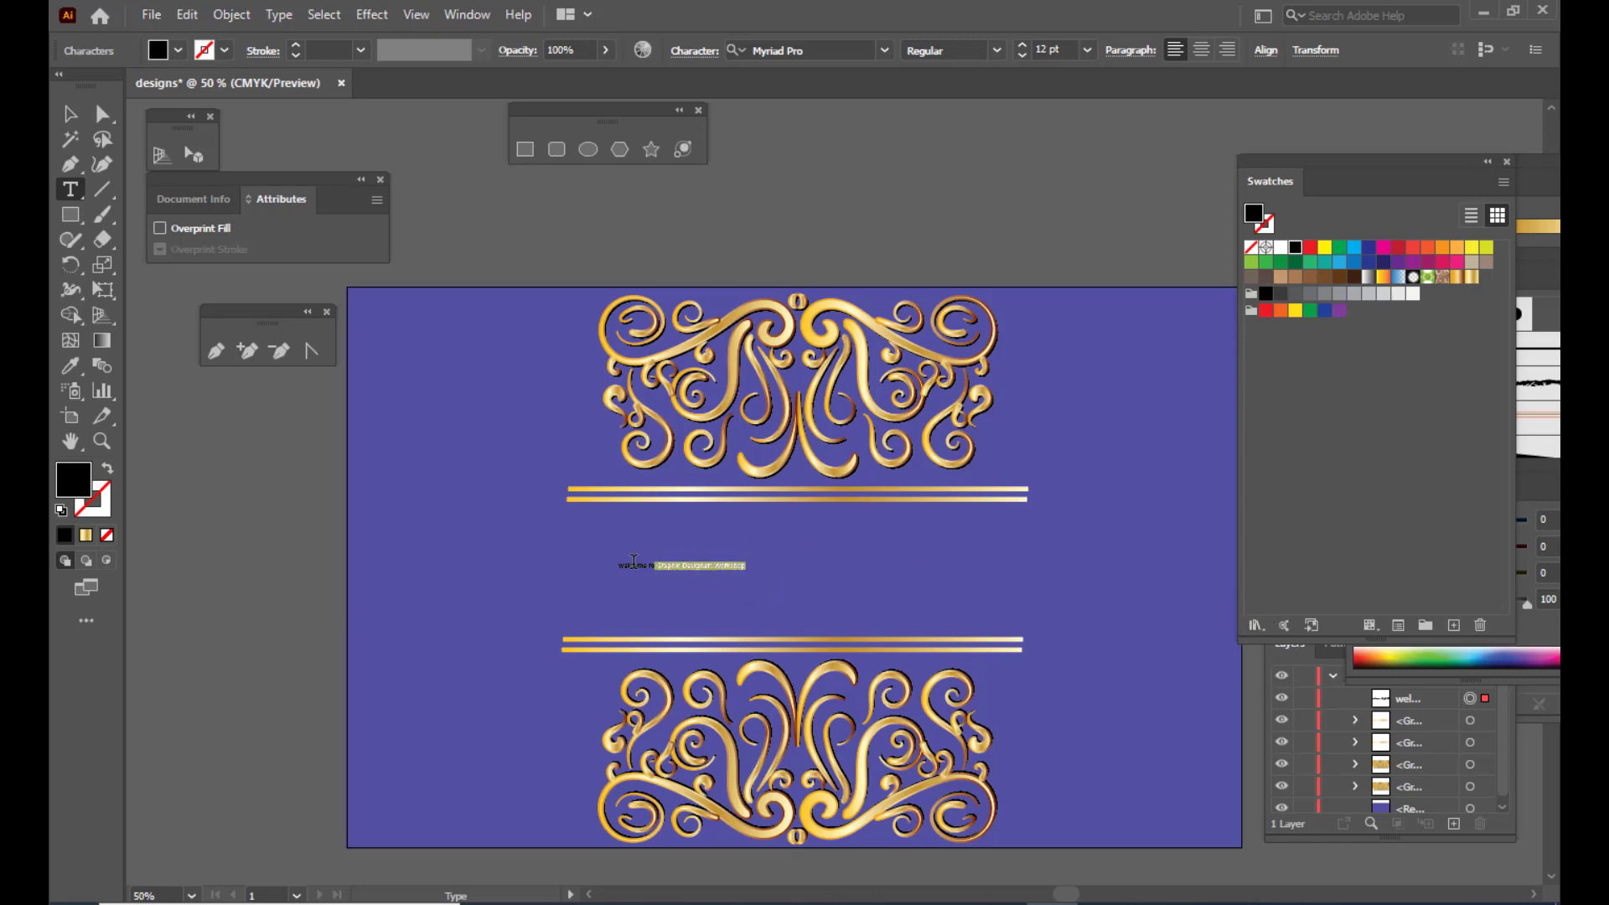
{"action": "key", "text": "ctrl+a"}
{"action": "key", "text": "ctrl+shift+period"}
{"action": "key", "text": "ctrl+shift+period"}
{"action": "key", "text": "ctrl+shift+period"}
{"action": "key", "text": "ctrl+shift+period"}
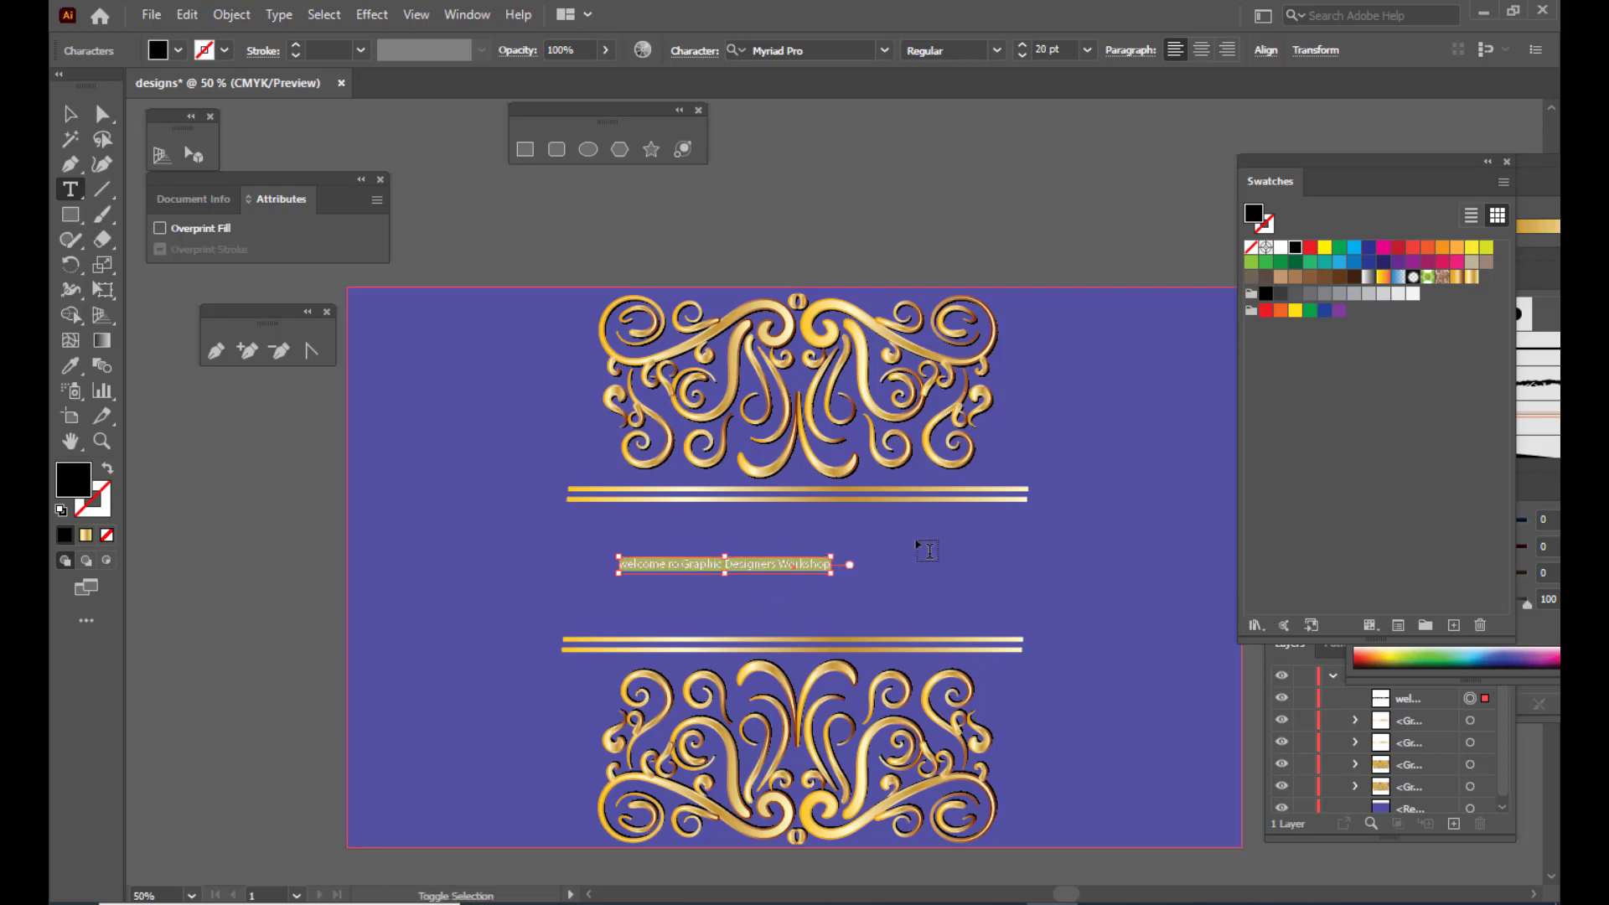
{"action": "key", "text": "ctrl+shift+period"}
{"action": "key", "text": "ctrl+shift+period"}
{"action": "key", "text": "ctrl+shift+period"}
{"action": "key", "text": "ctrl+shift+period"}
{"action": "key", "text": "ctrl+shift+period"}
{"action": "key", "text": "ctrl+shift+period"}
{"action": "key", "text": "ctrl+shift+period"}
{"action": "key", "text": "ctrl+shift+period"}
{"action": "key", "text": "ctrl+shift+period"}
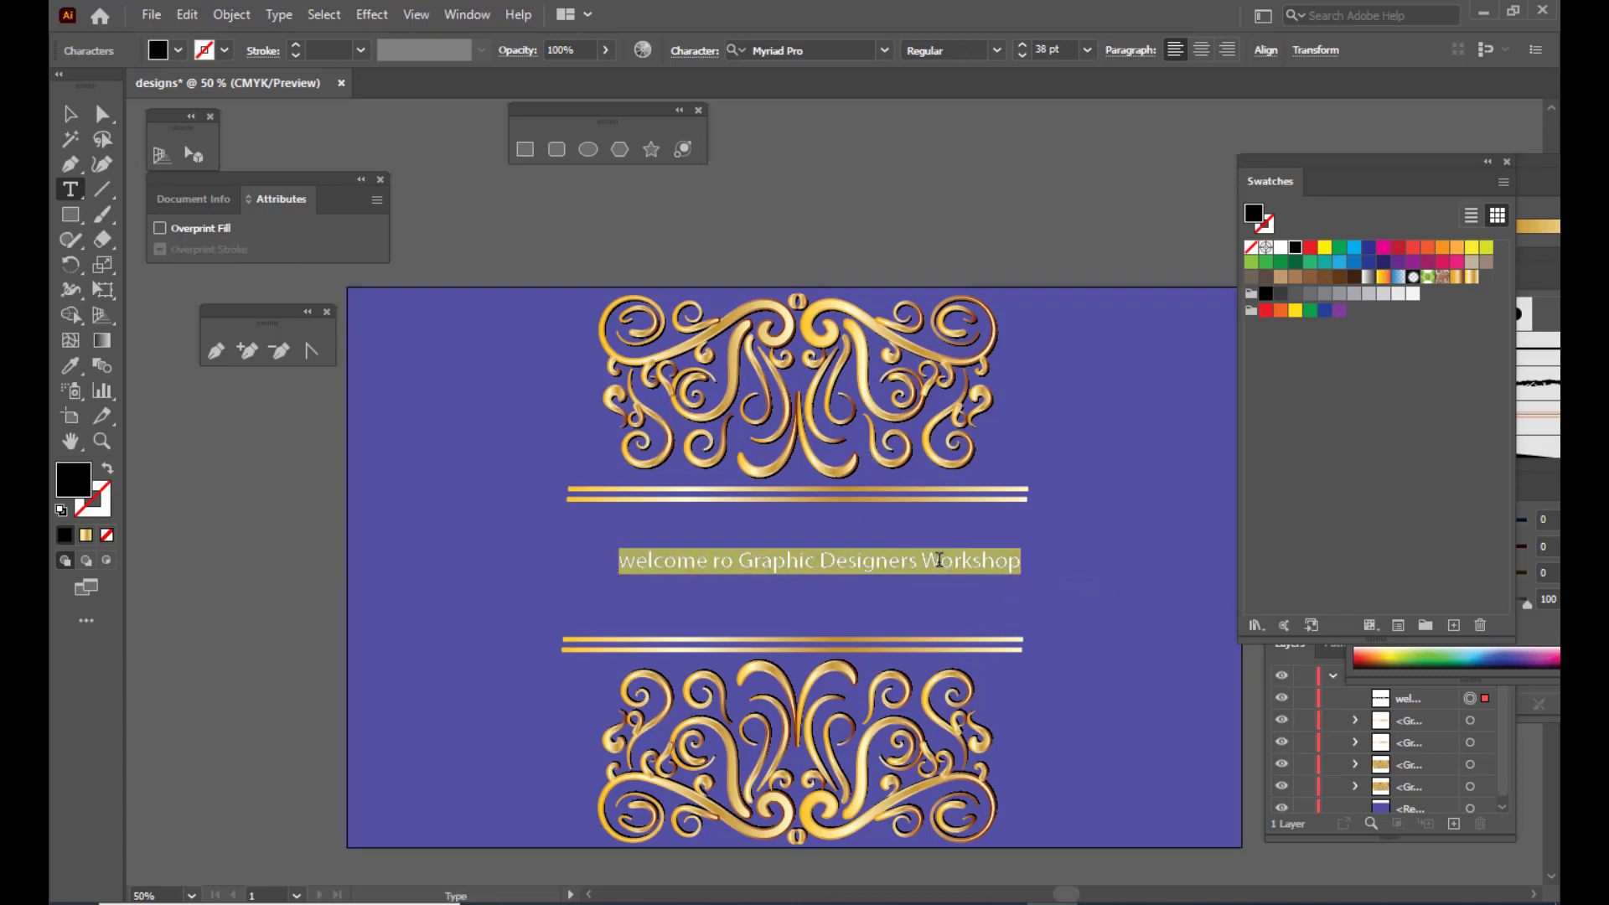
Correct "ro" to "to" and break the text into three lines: "welcome to", "Graphic Designers" and "Workshop"
{"action": "left_click", "coordinate": [740, 560]}
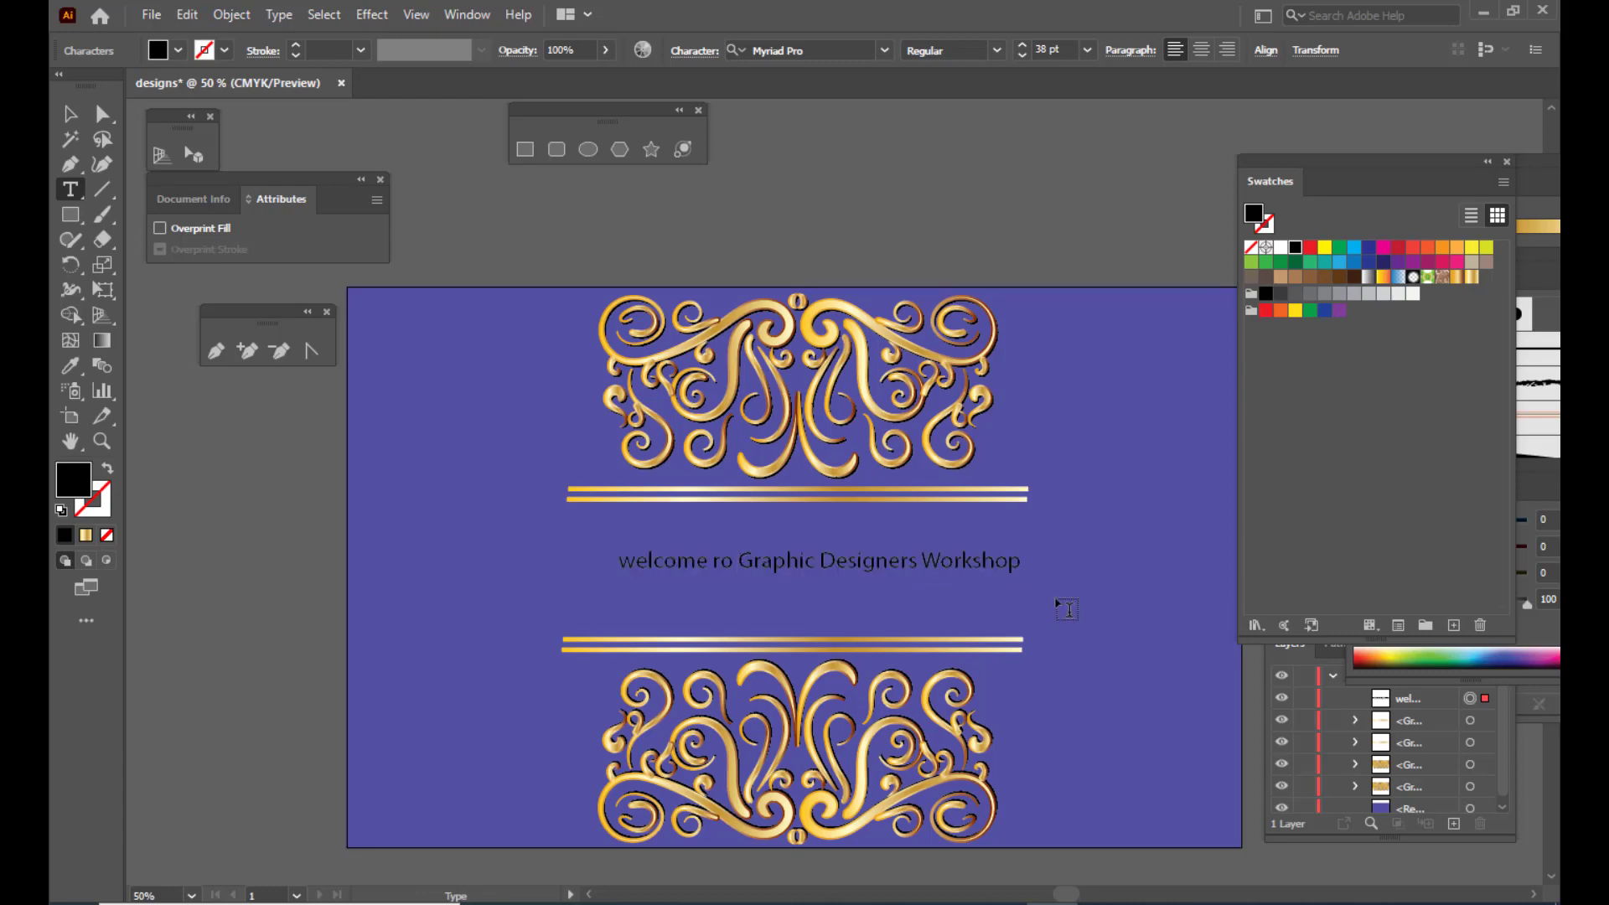
{"action": "key", "text": "BackSpace"}
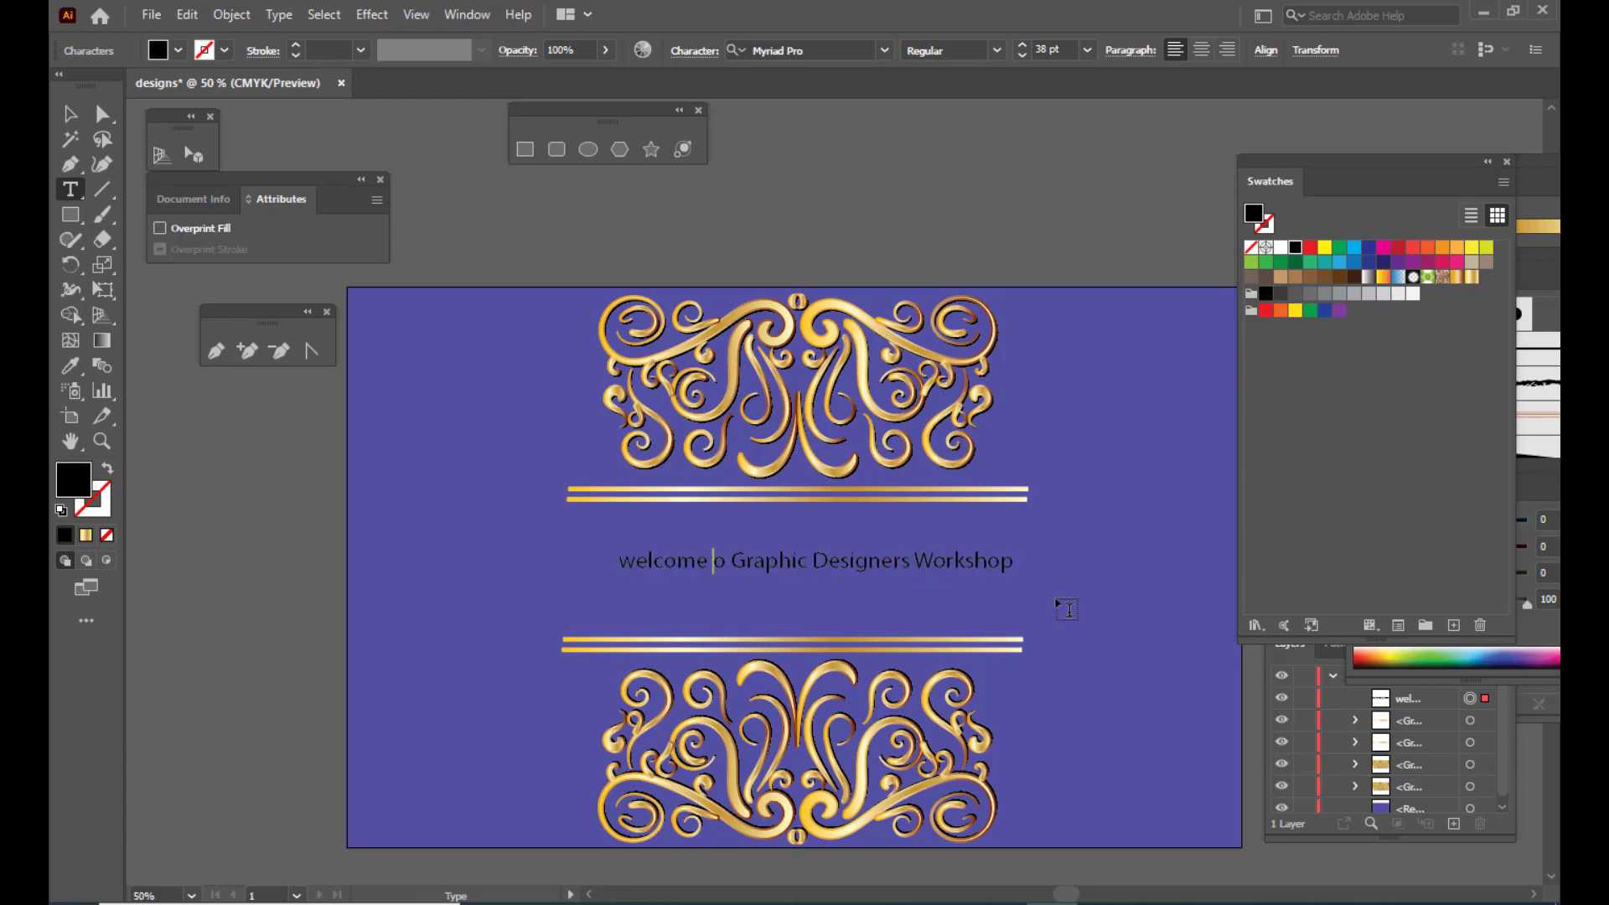
{"action": "type", "text": "t"}
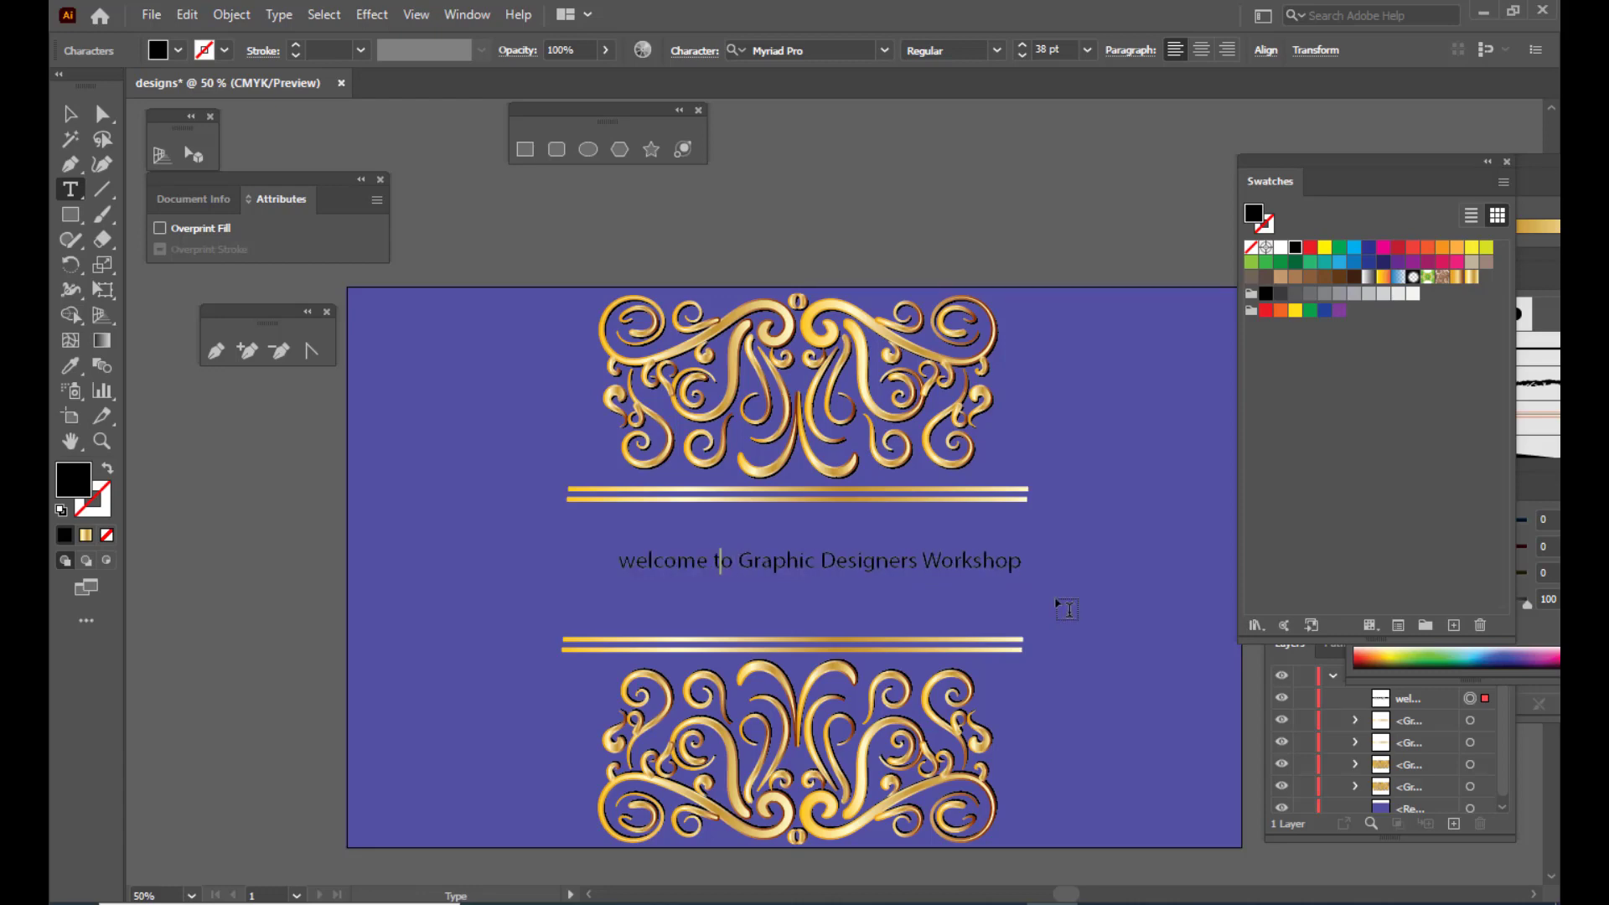
{"action": "left_click", "coordinate": [741, 560]}
{"action": "key", "text": "Return"}
{"action": "left_click", "coordinate": [800, 588]}
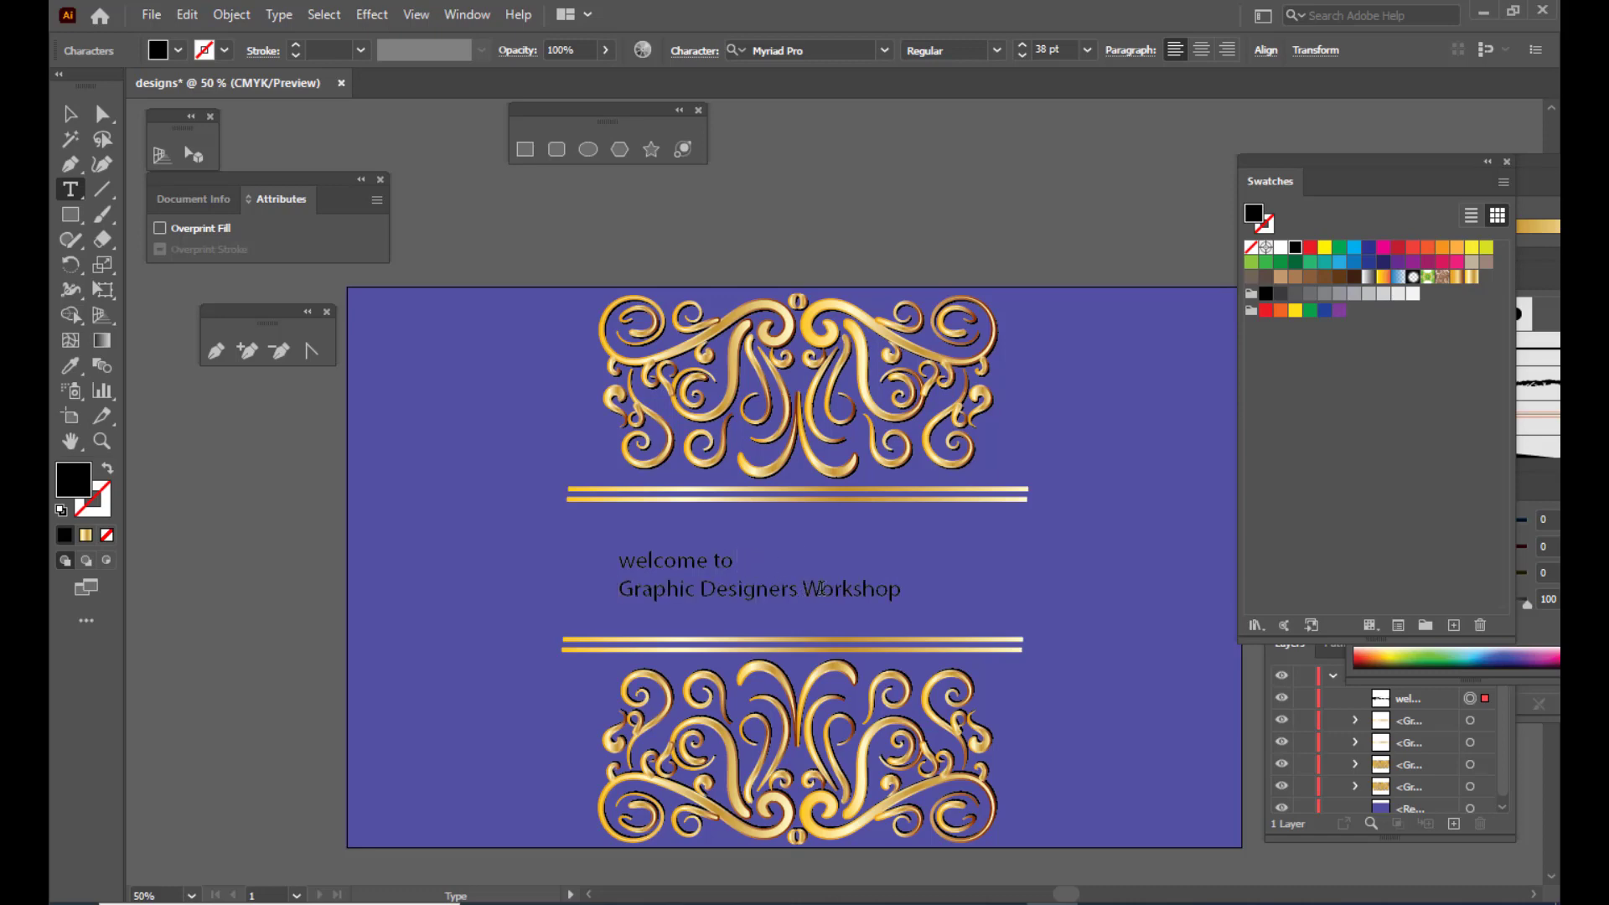
{"action": "key", "text": "Return"}
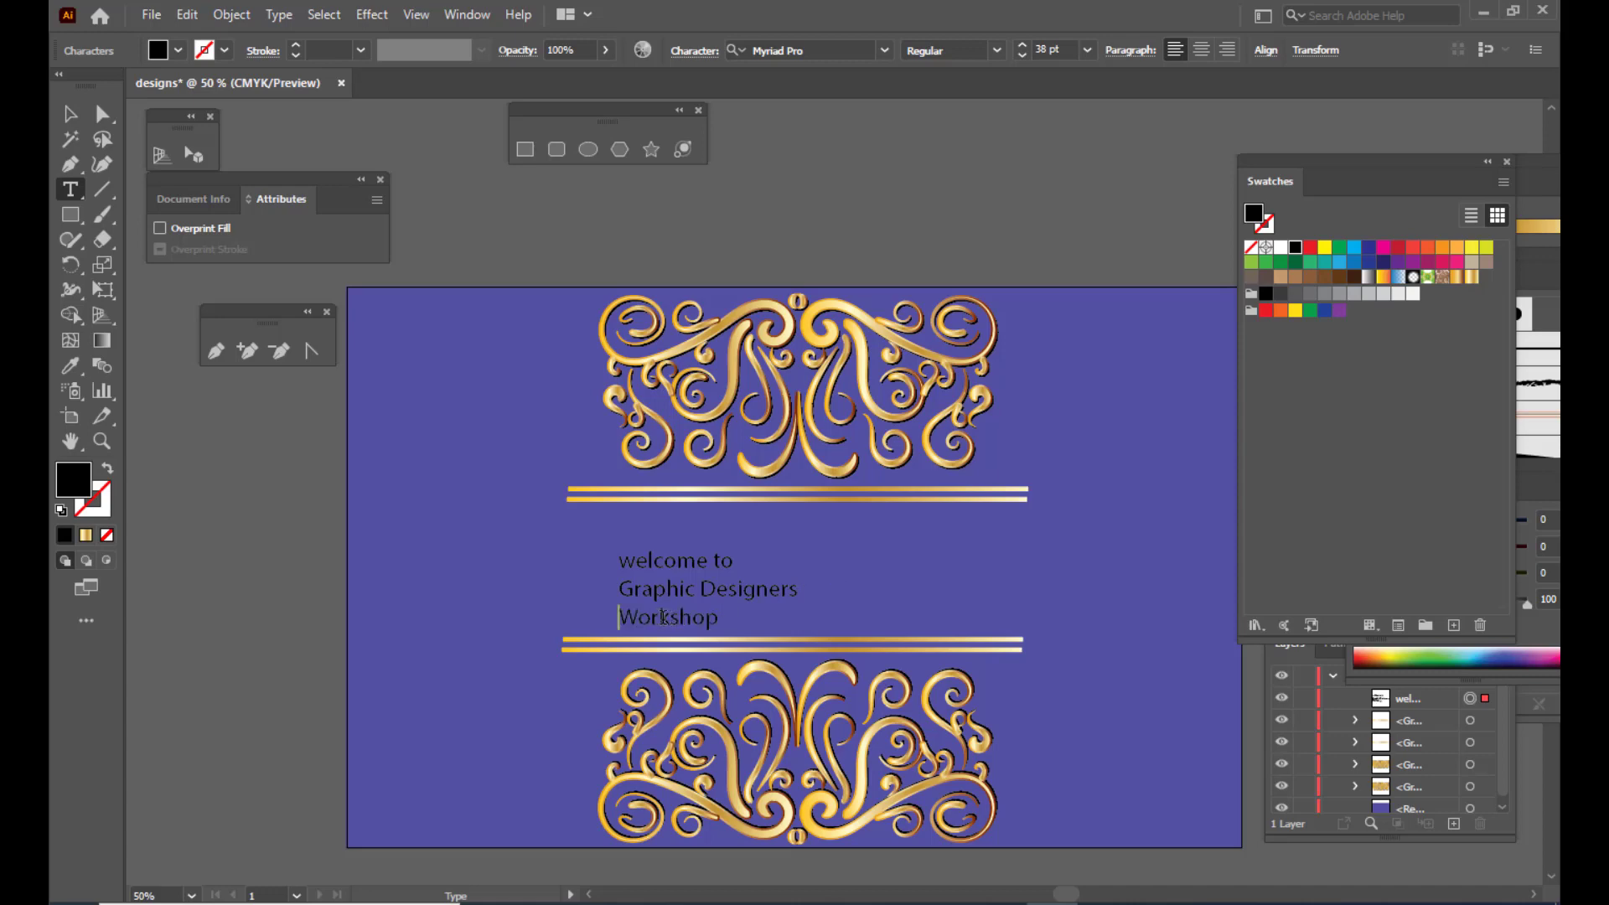
Center-align the three text lines and move the text block to the middle between the gold double lines
{"action": "left_click_drag", "start_coordinate": [573, 541], "coordinate": [718, 620]}
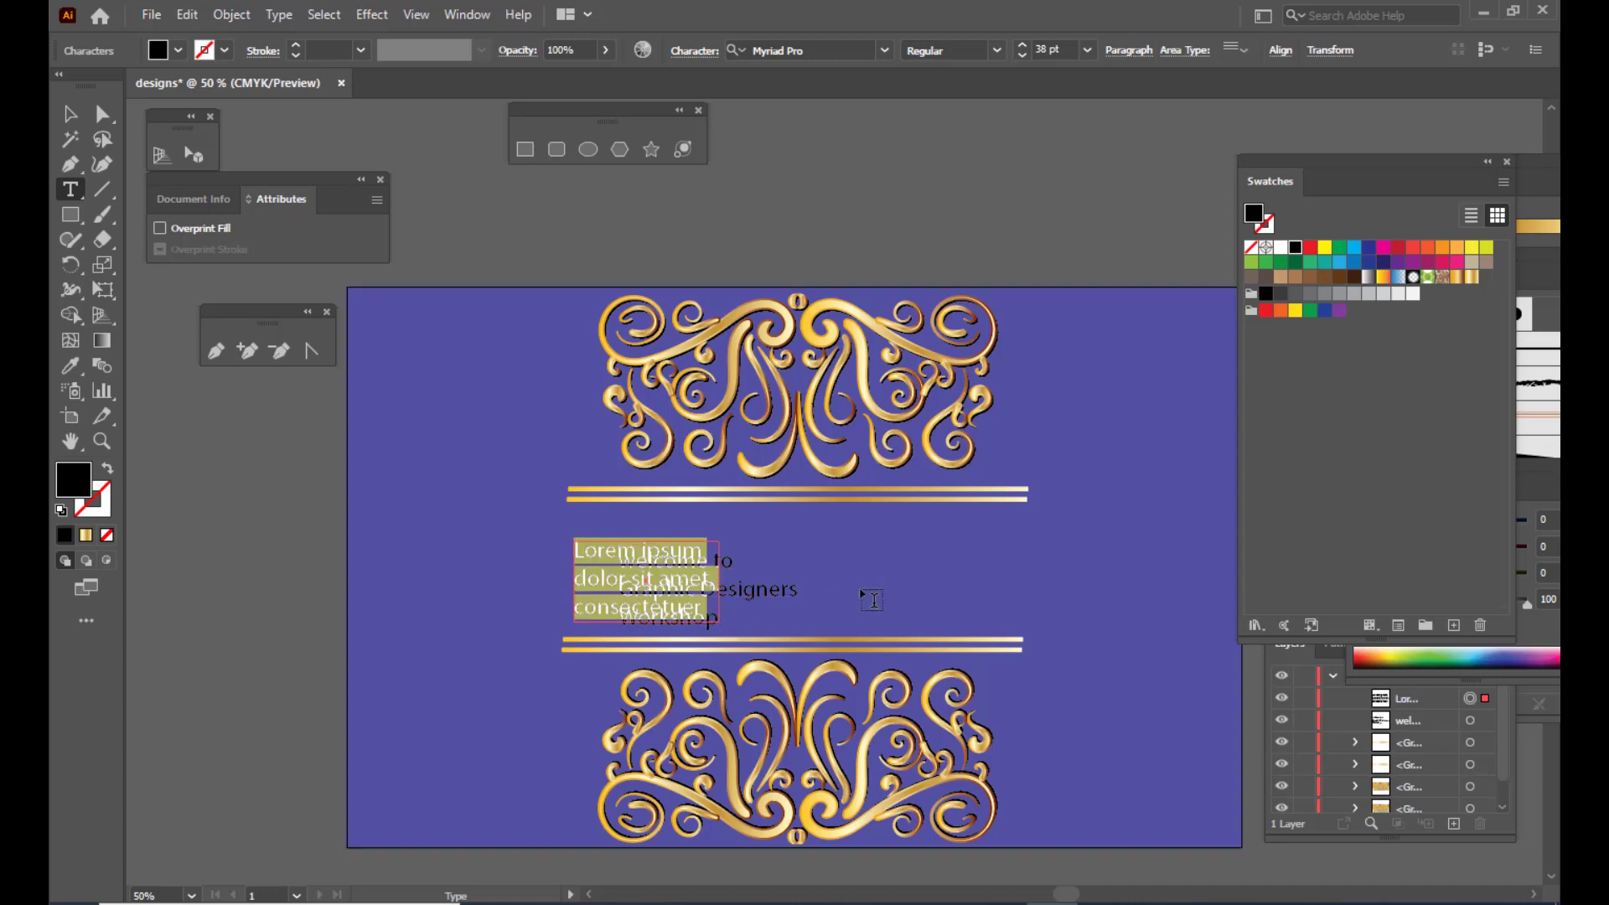
{"action": "key", "text": "ctrl+z"}
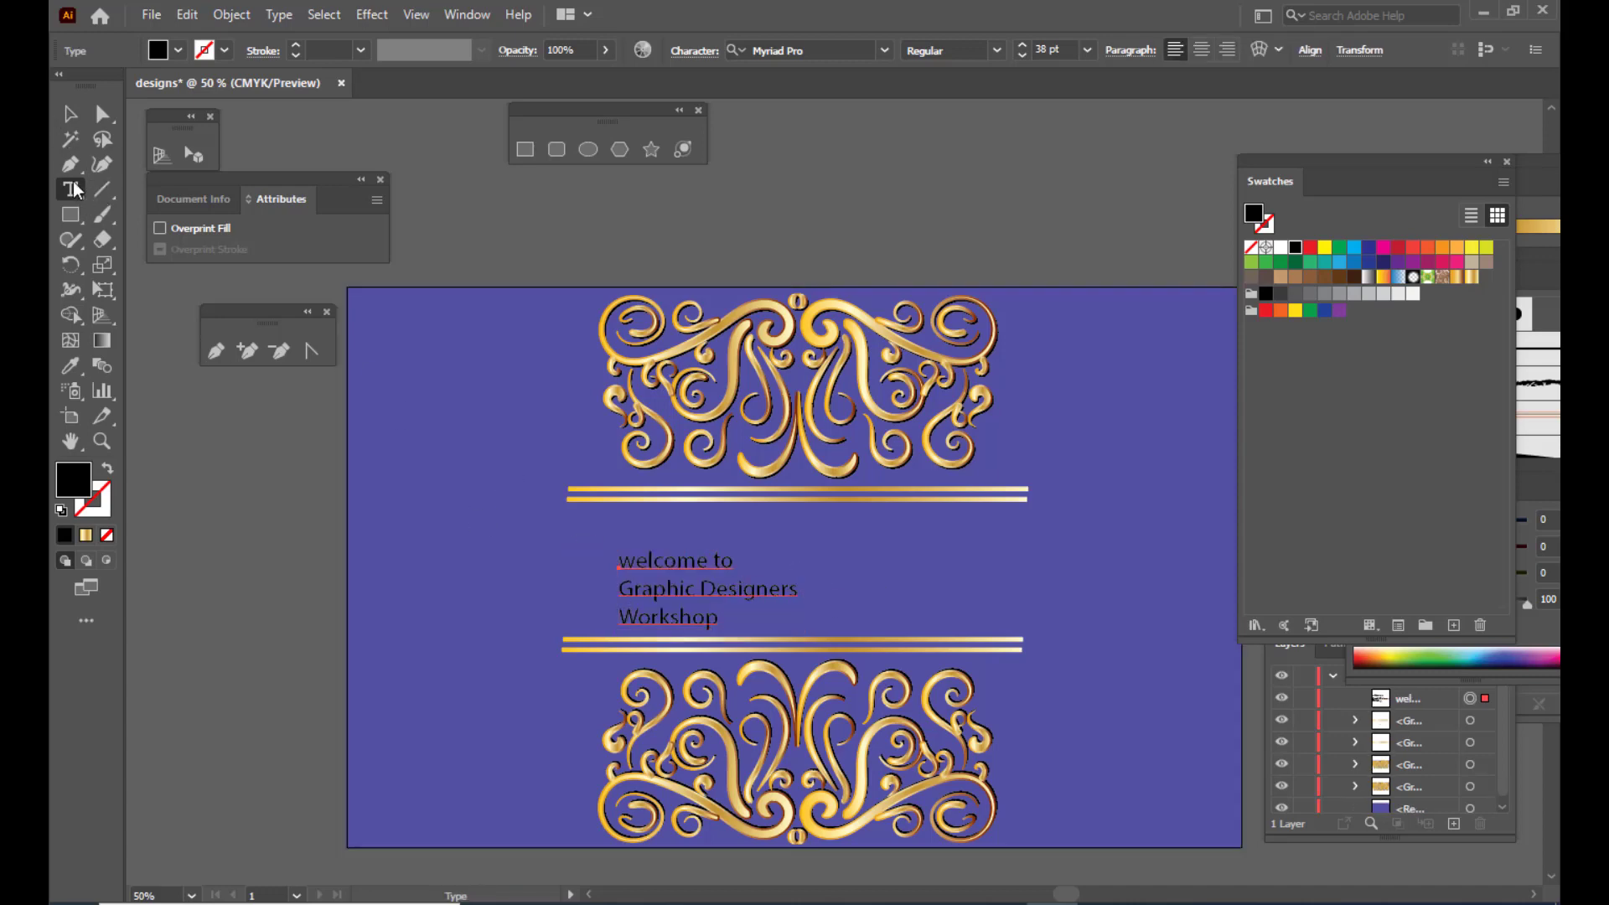
{"action": "left_click_drag", "start_coordinate": [718, 620], "coordinate": [631, 573]}
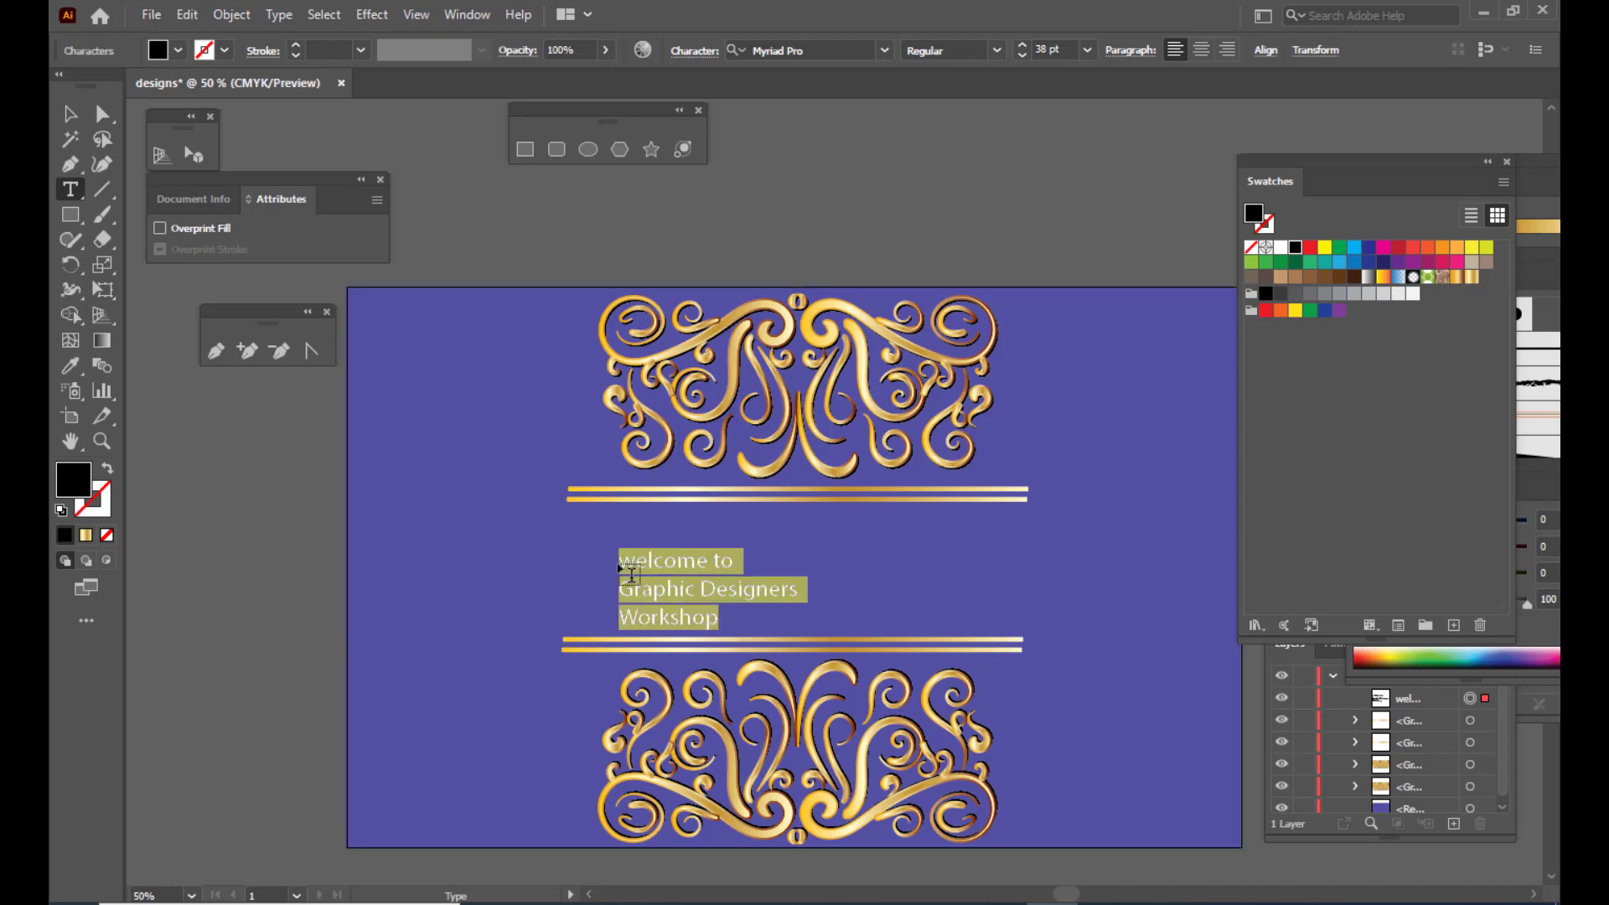
{"action": "left_click", "coordinate": [1200, 49]}
{"action": "left_click", "coordinate": [70, 113]}
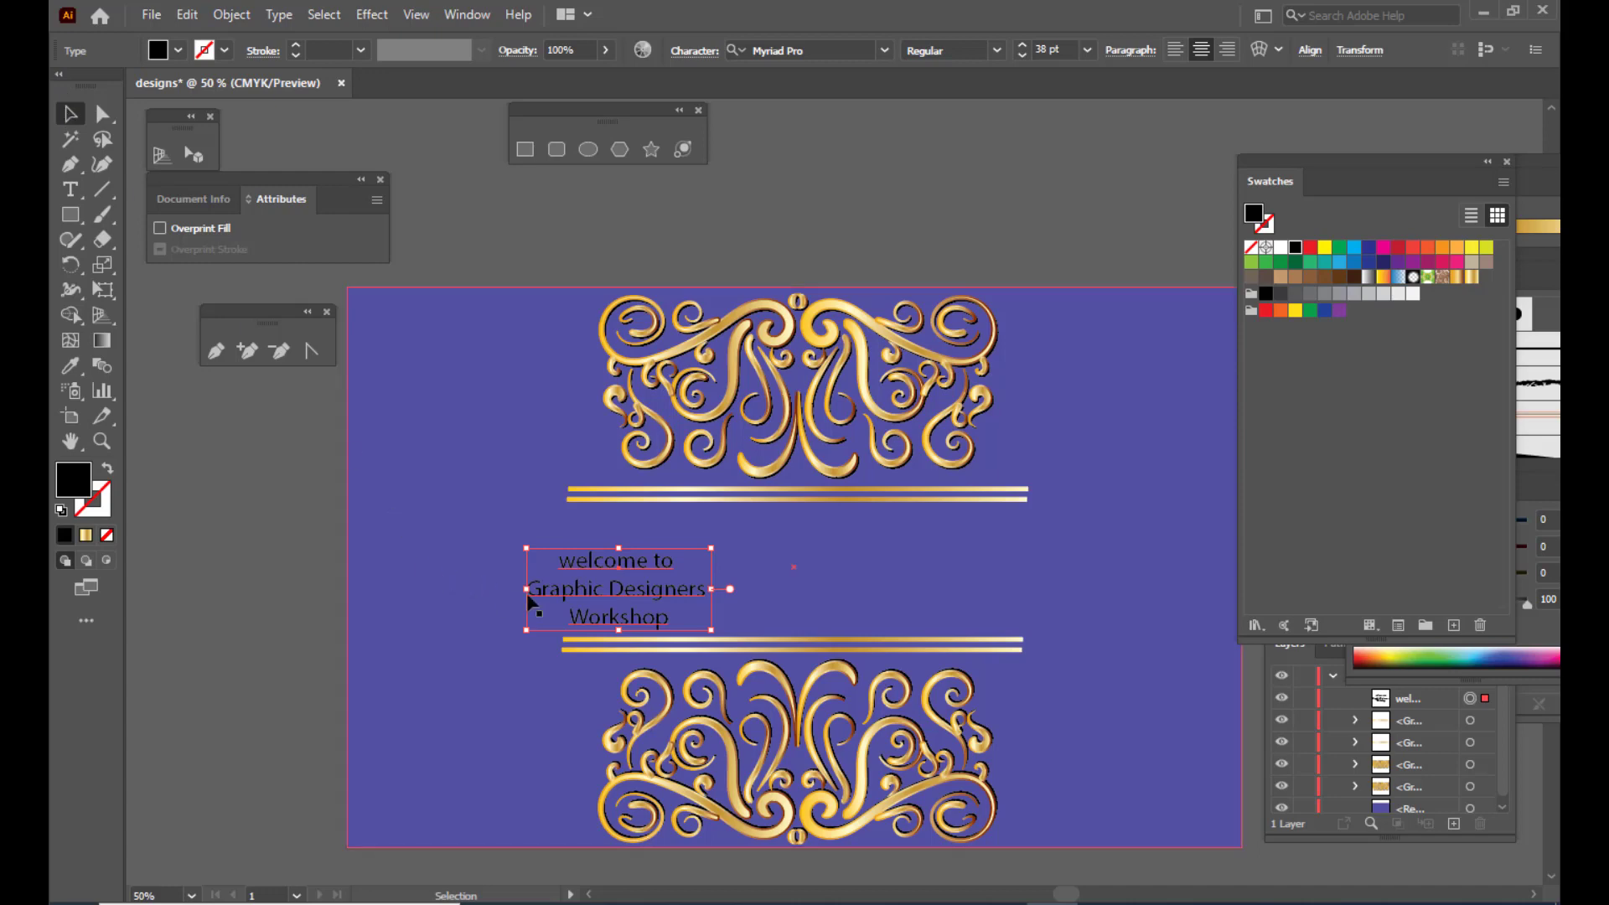
{"action": "left_click_drag", "start_coordinate": [615, 602], "coordinate": [794, 585]}
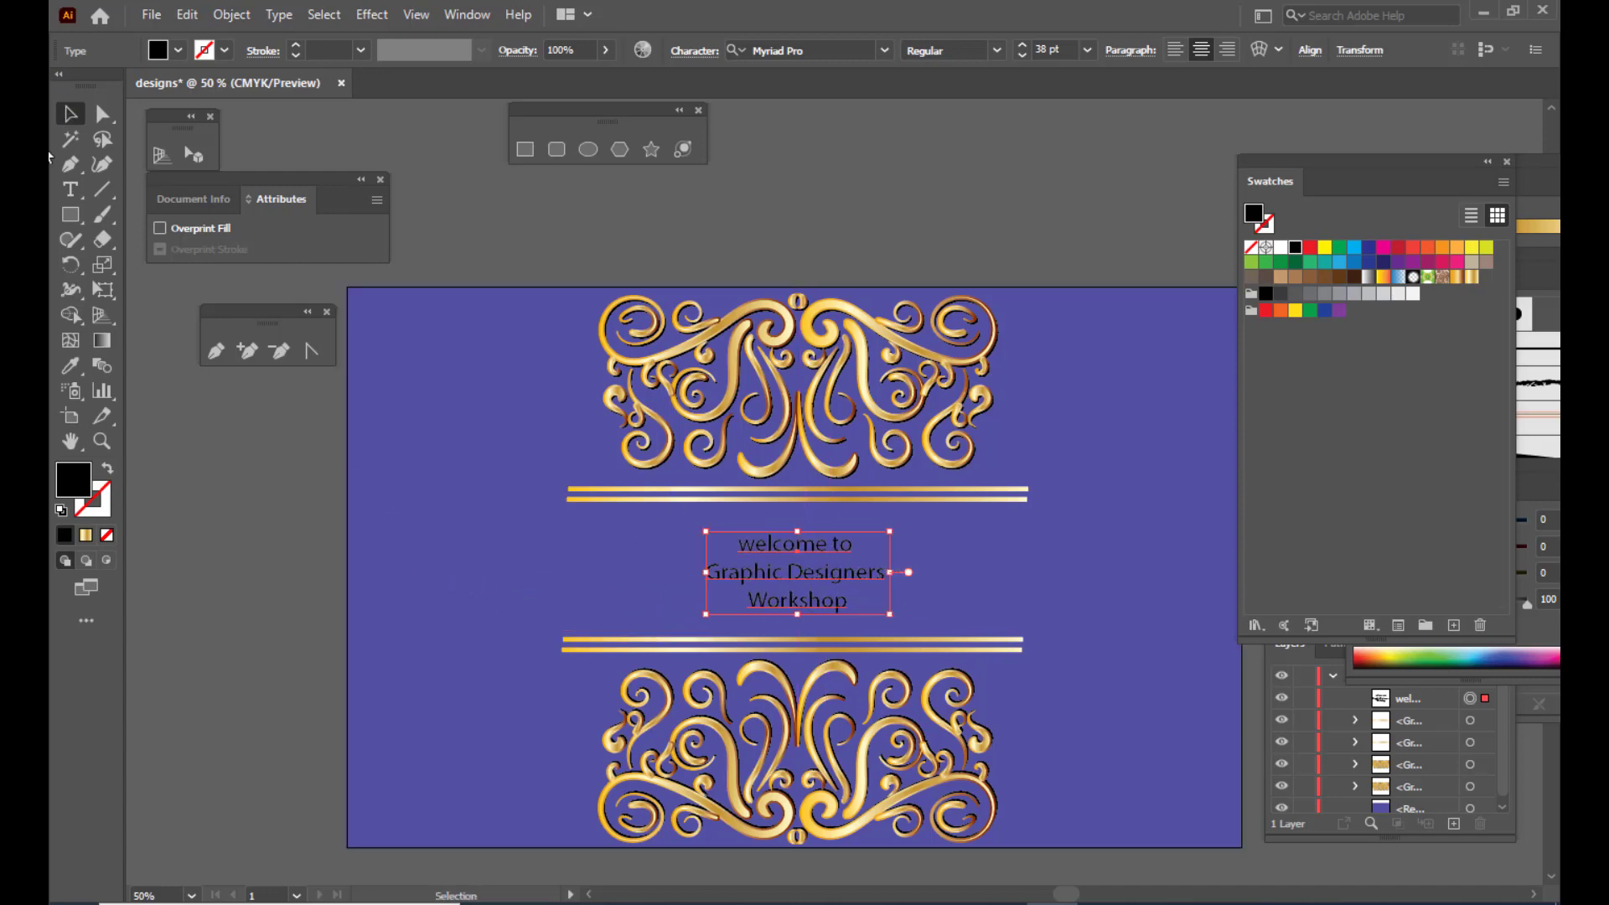
Capitalize the first letter of "welcome" and scale the text block up to about 54 pt
{"action": "left_click", "coordinate": [71, 191]}
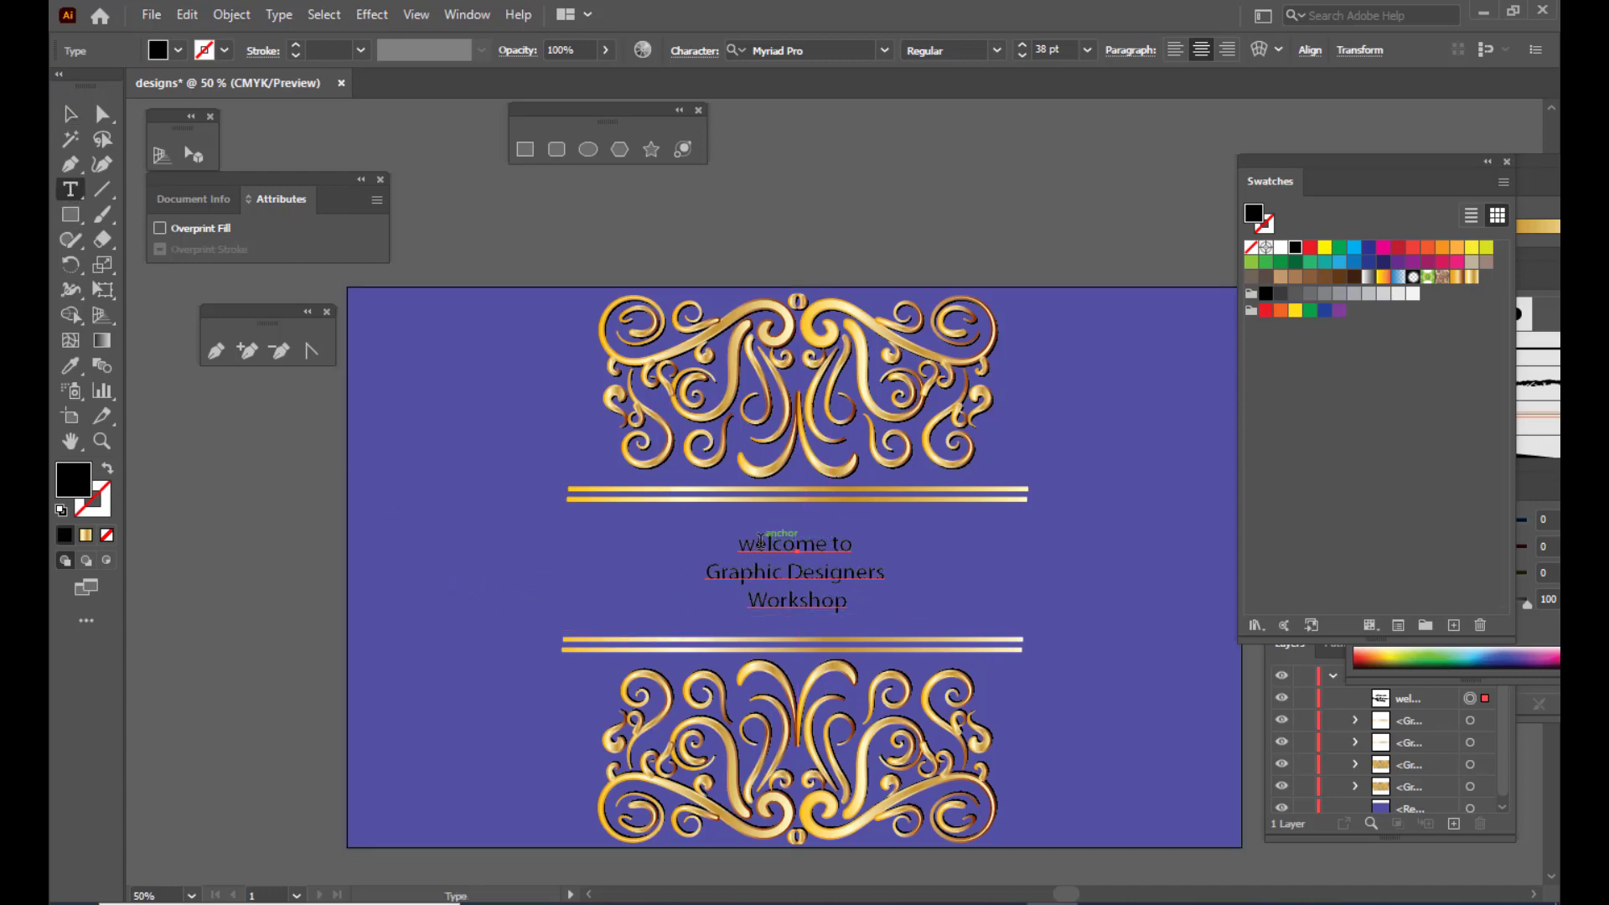
{"action": "left_click_drag", "start_coordinate": [757, 541], "coordinate": [738, 543]}
{"action": "type", "text": "W"}
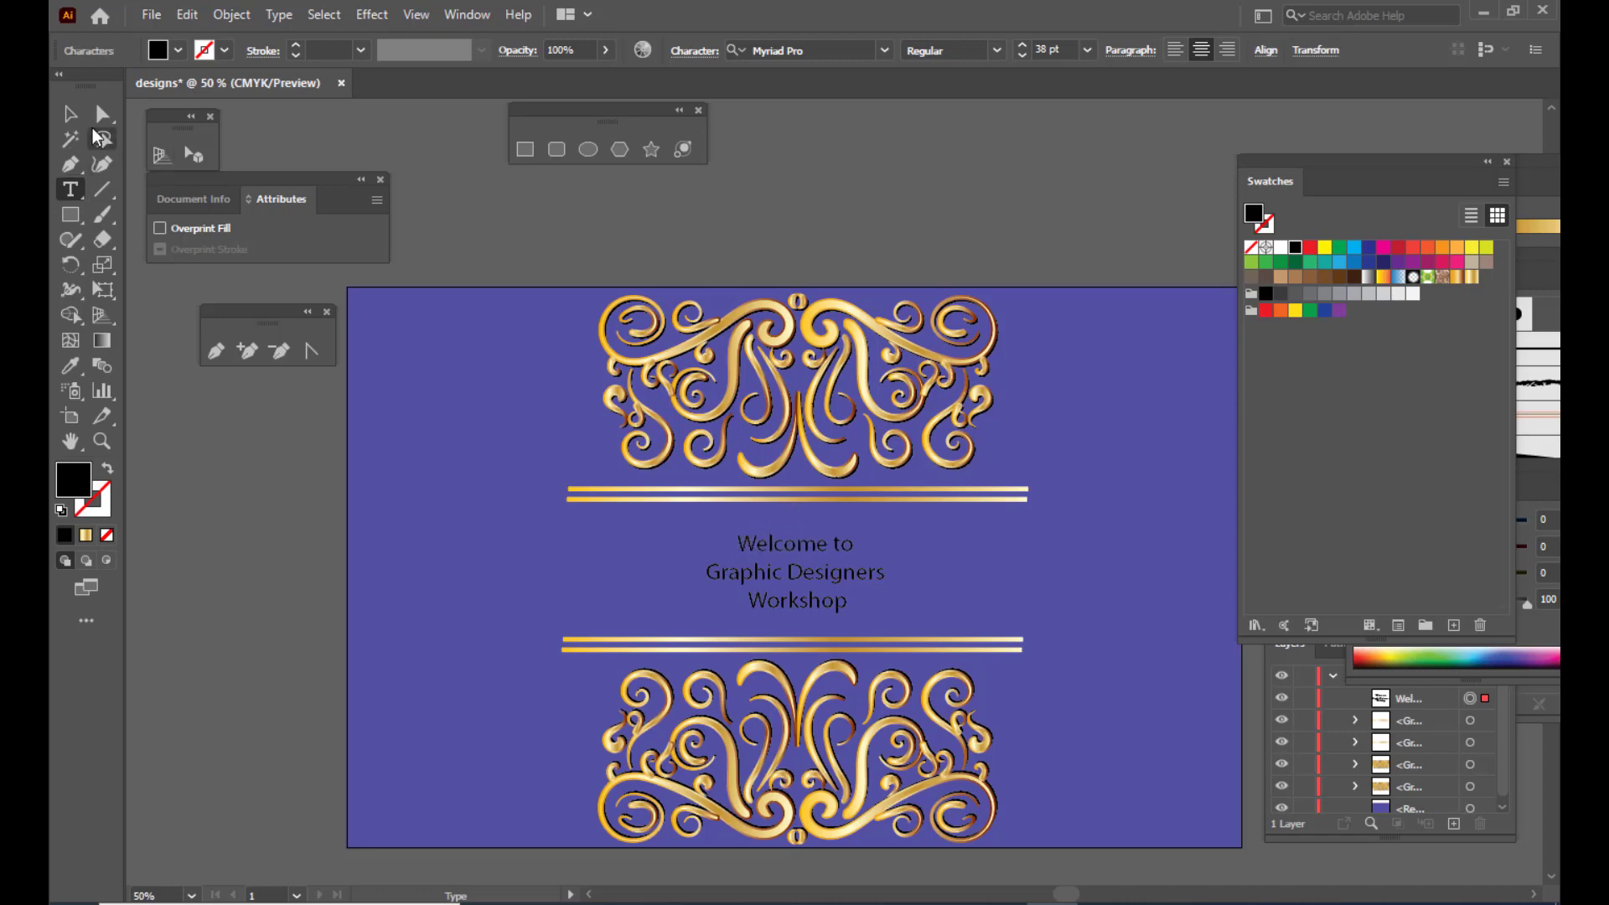
{"action": "left_click", "coordinate": [71, 113]}
{"action": "left_click_drag", "start_coordinate": [889, 531], "coordinate": [930, 513]}
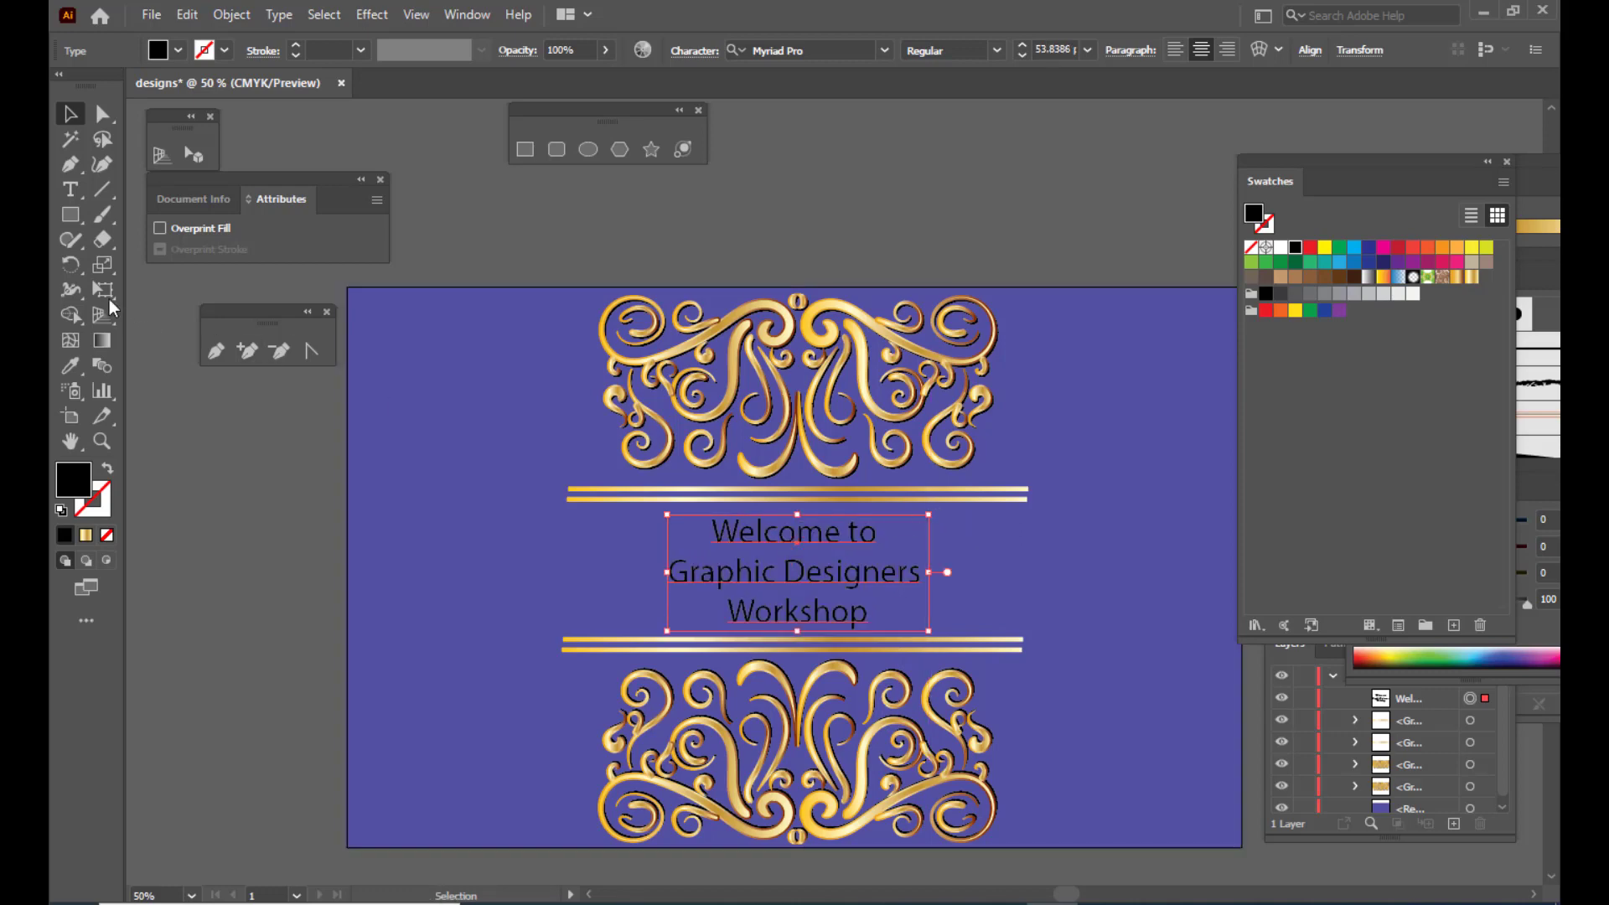
Insert an apostrophe in the second text line so it reads "Graphic Designer's"
{"action": "key", "text": "t"}
{"action": "left_click", "coordinate": [926, 567]}
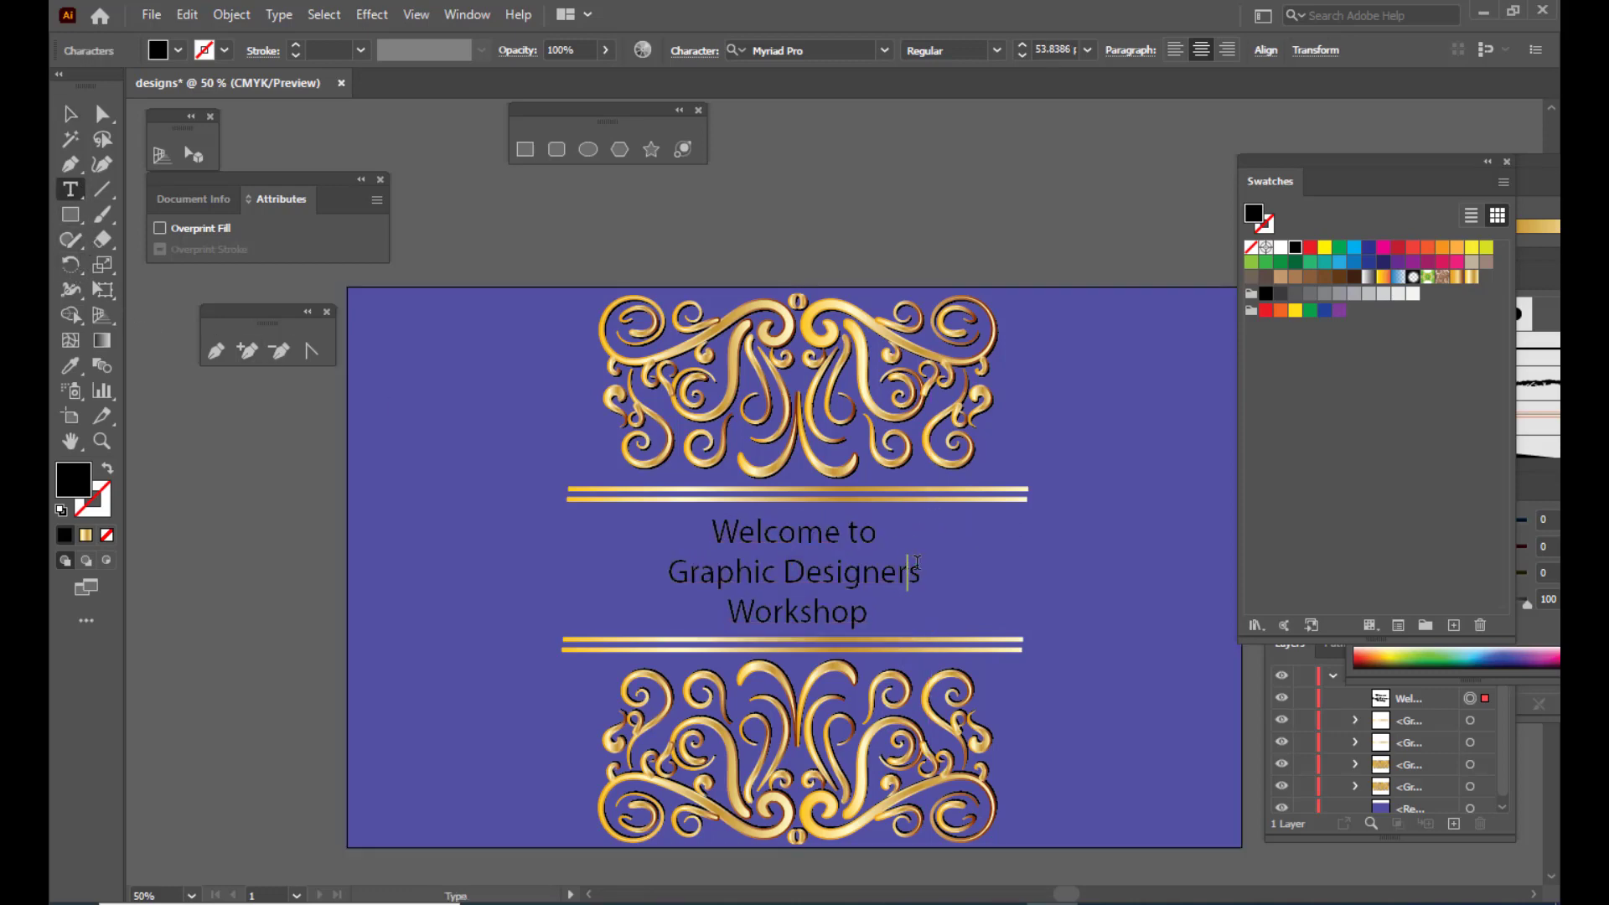
{"action": "key", "text": "Left"}
{"action": "type", "text": "'"}
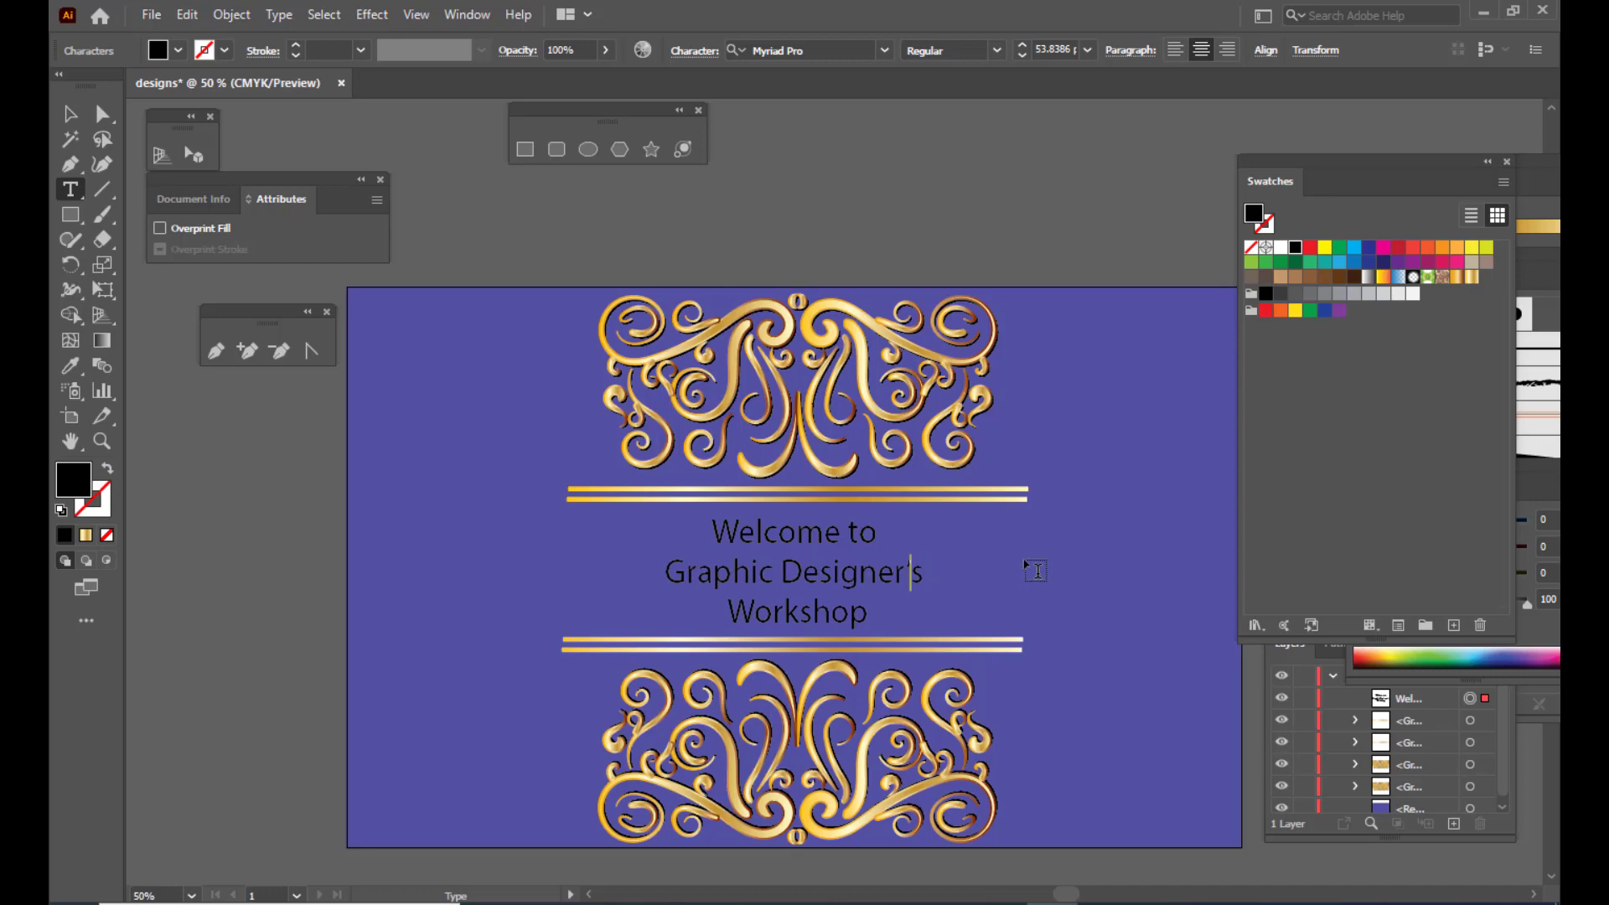
{"action": "left_click", "coordinate": [70, 114]}
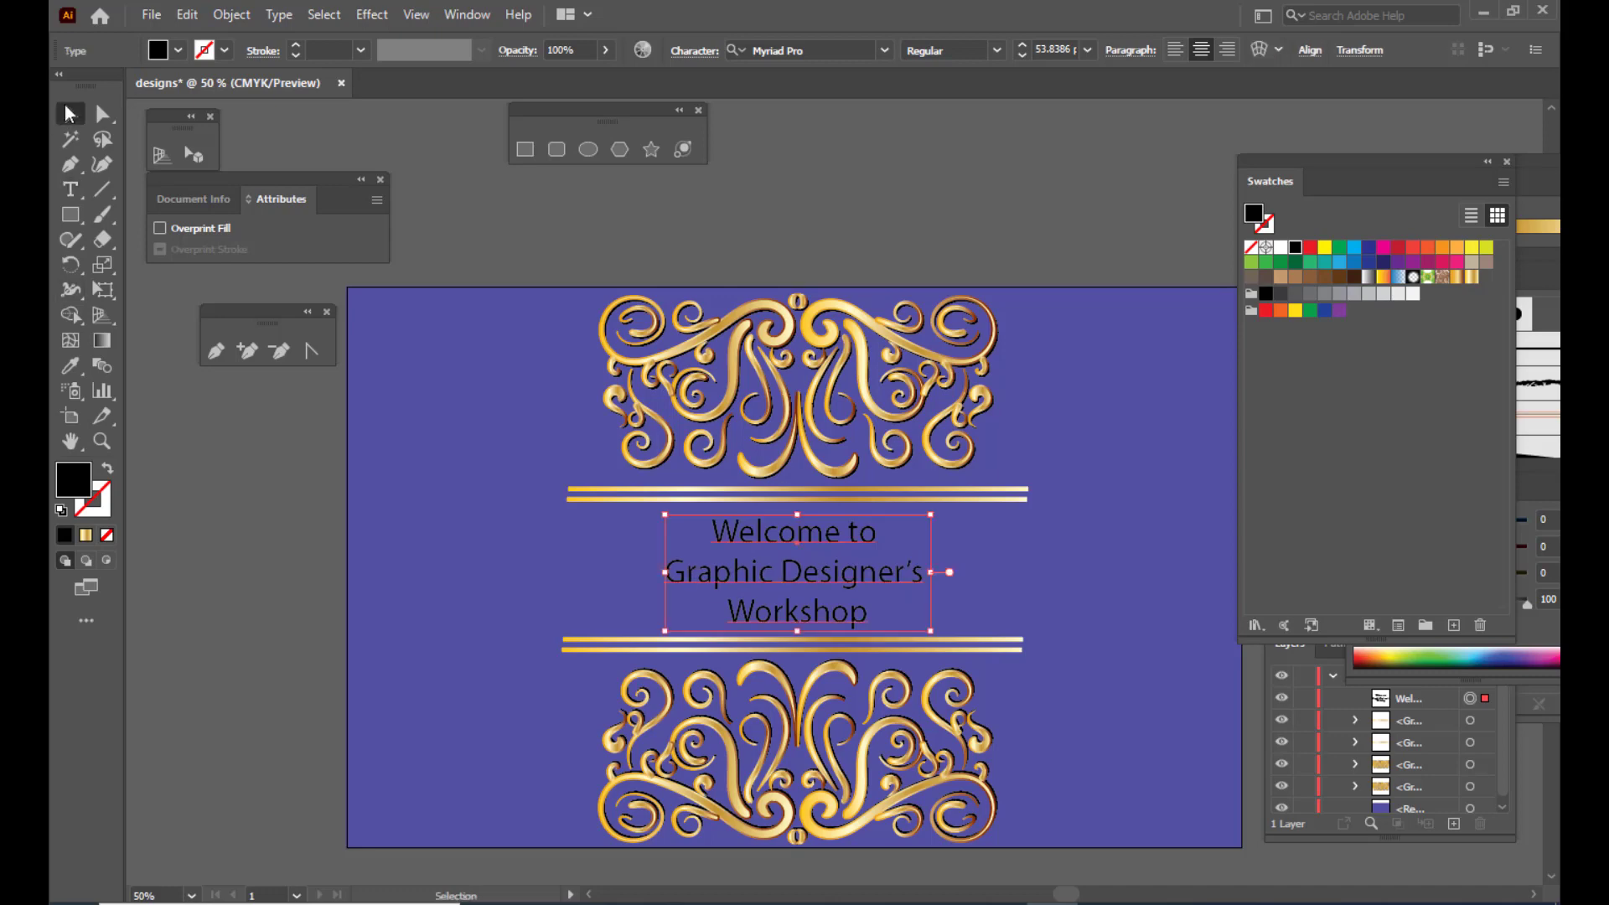
Change the font of all three text lines to Great Vibes and scale the text up to about 56.5 pt
{"action": "left_click", "coordinate": [70, 188]}
{"action": "left_click_drag", "start_coordinate": [868, 610], "coordinate": [709, 527]}
{"action": "left_click", "coordinate": [822, 49]}
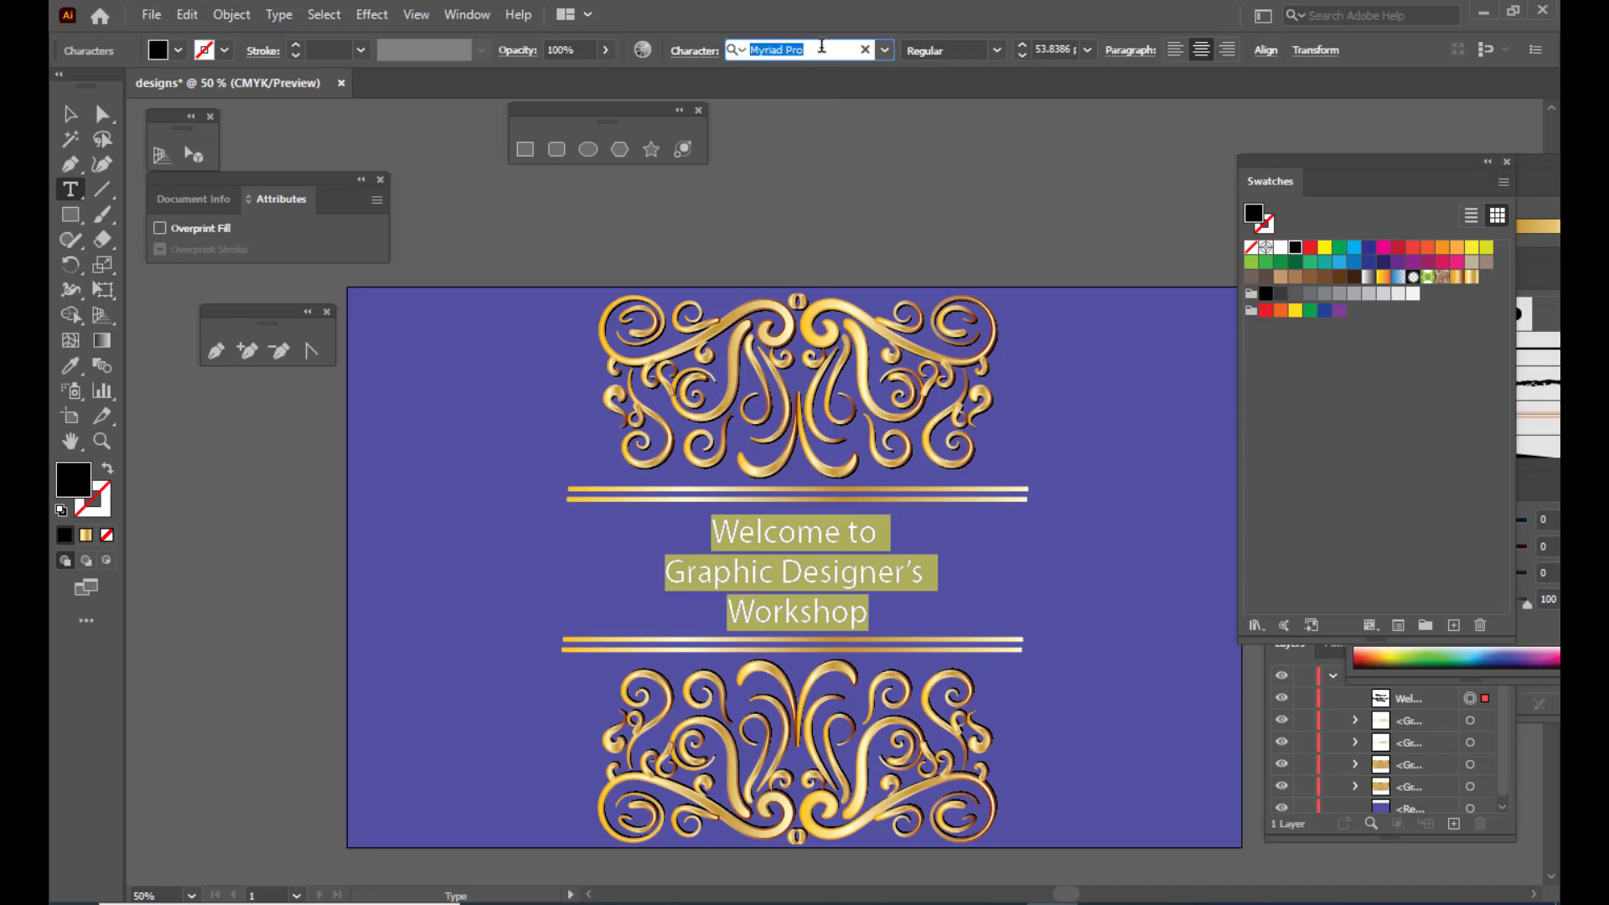
{"action": "type", "text": "Great"}
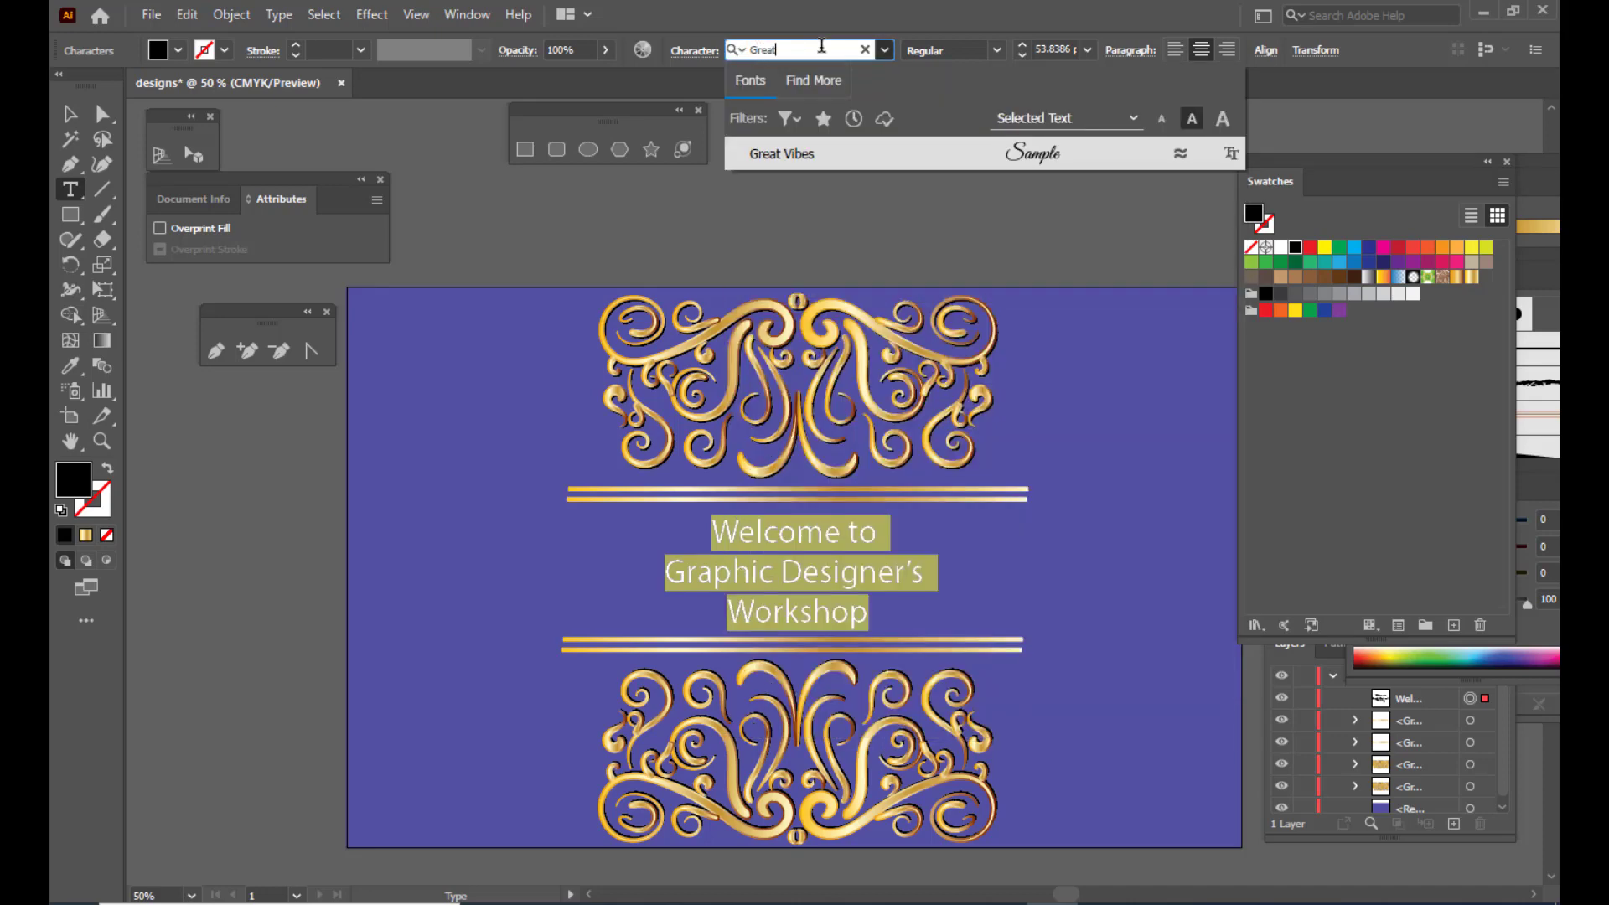
{"action": "left_click", "coordinate": [806, 147]}
{"action": "left_click", "coordinate": [71, 110]}
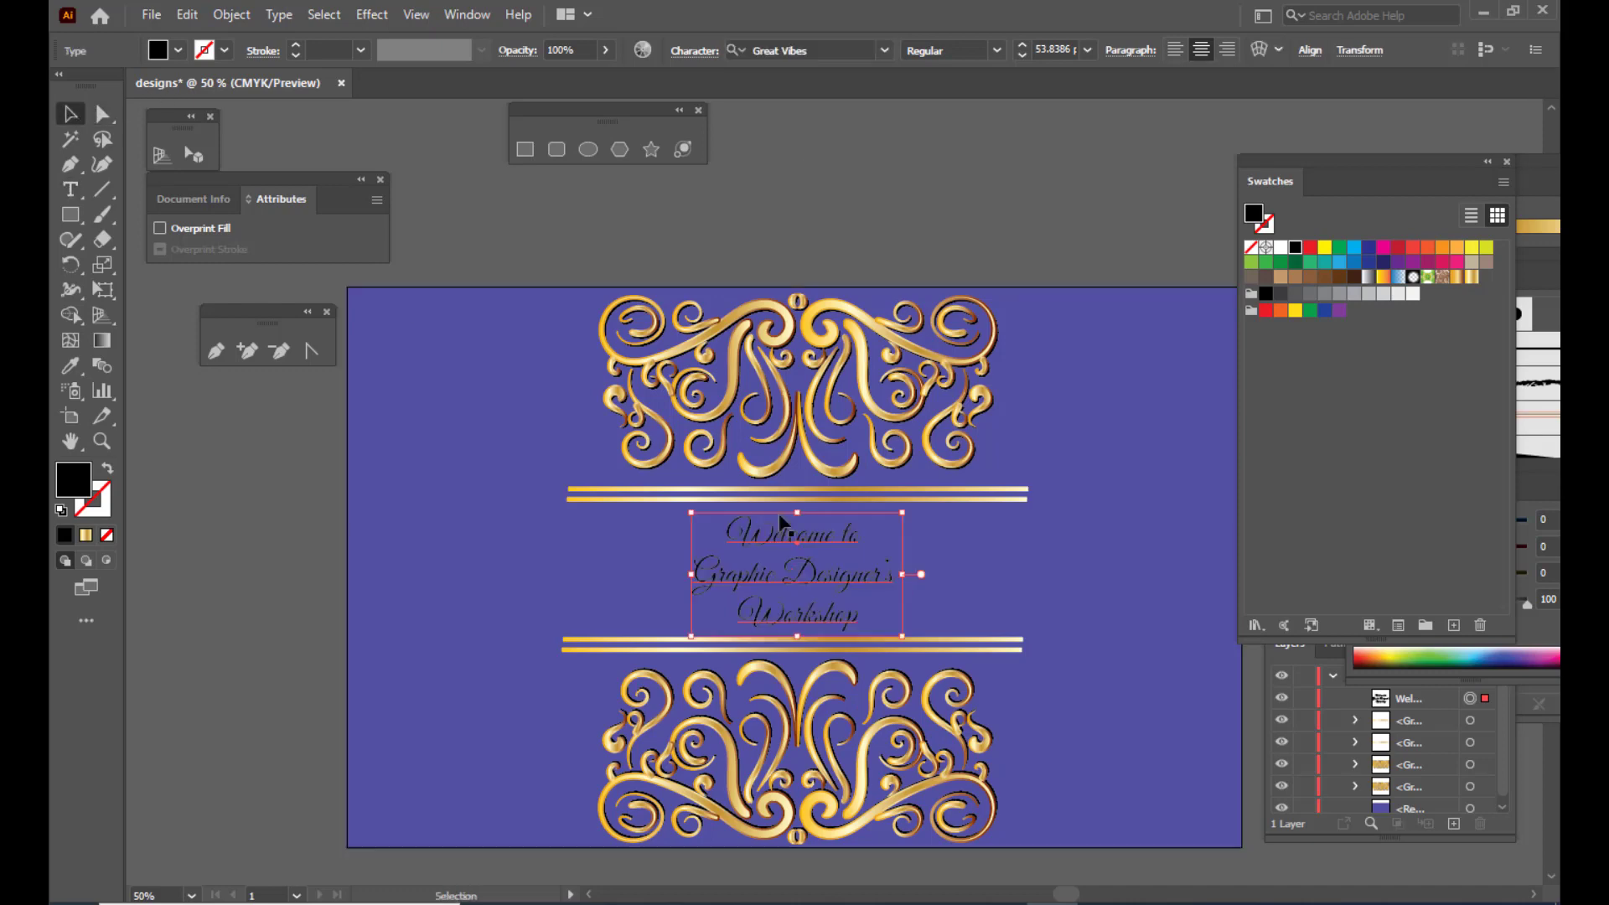
{"action": "left_click_drag", "start_coordinate": [912, 509], "coordinate": [908, 508]}
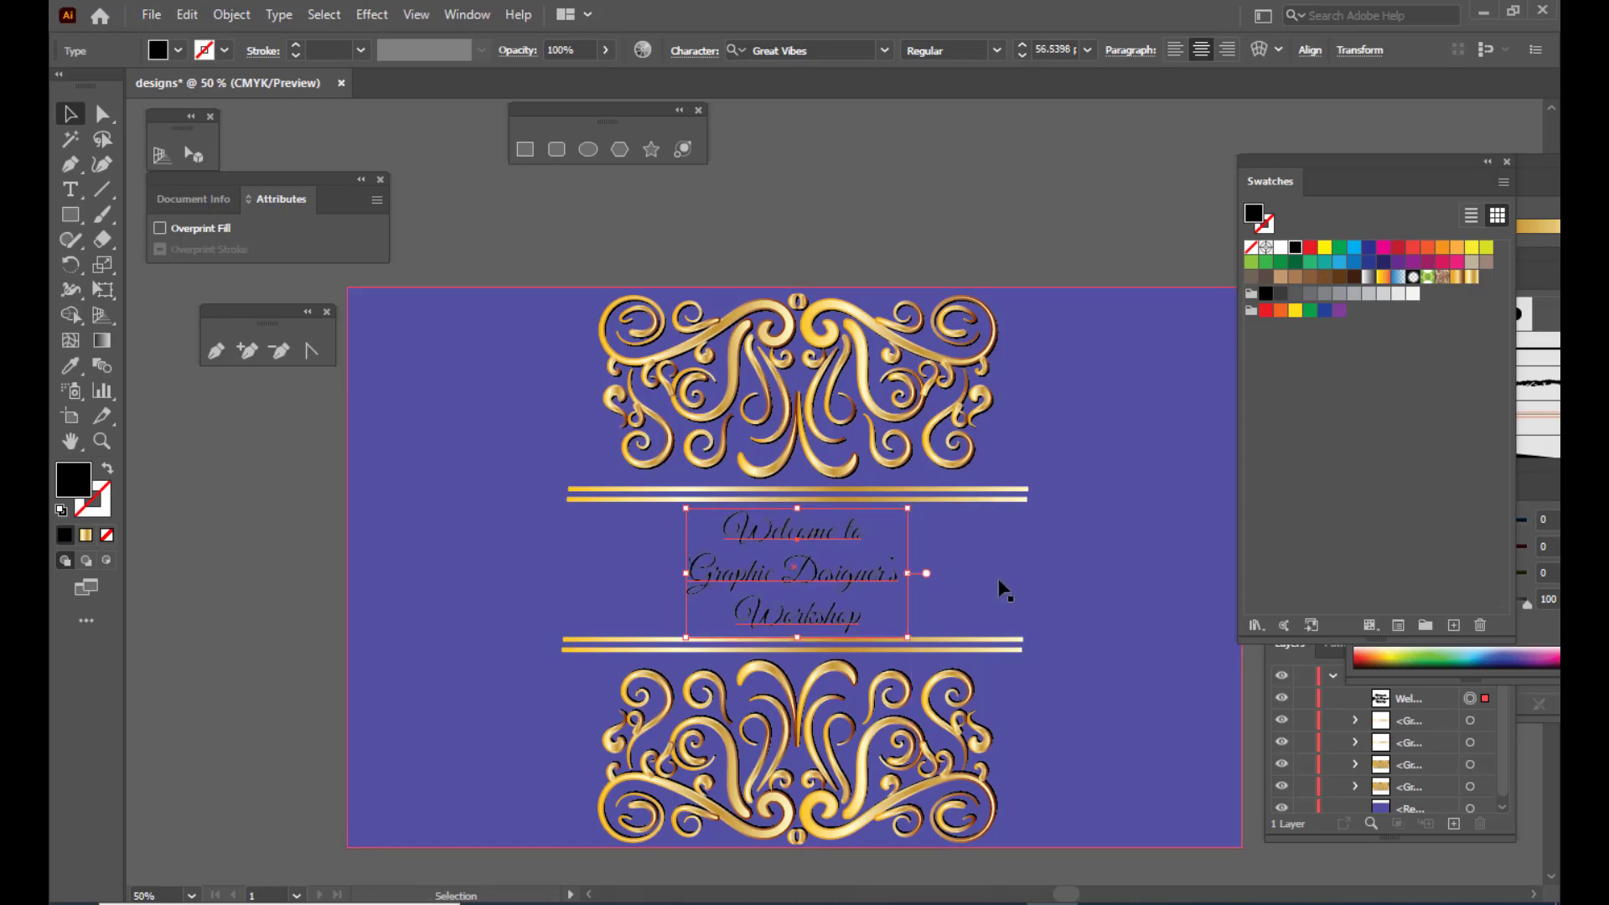
Try to fill the text with the gold gradient swatch and enlarge it slightly to about 58 pt
{"action": "left_click", "coordinate": [1471, 278]}
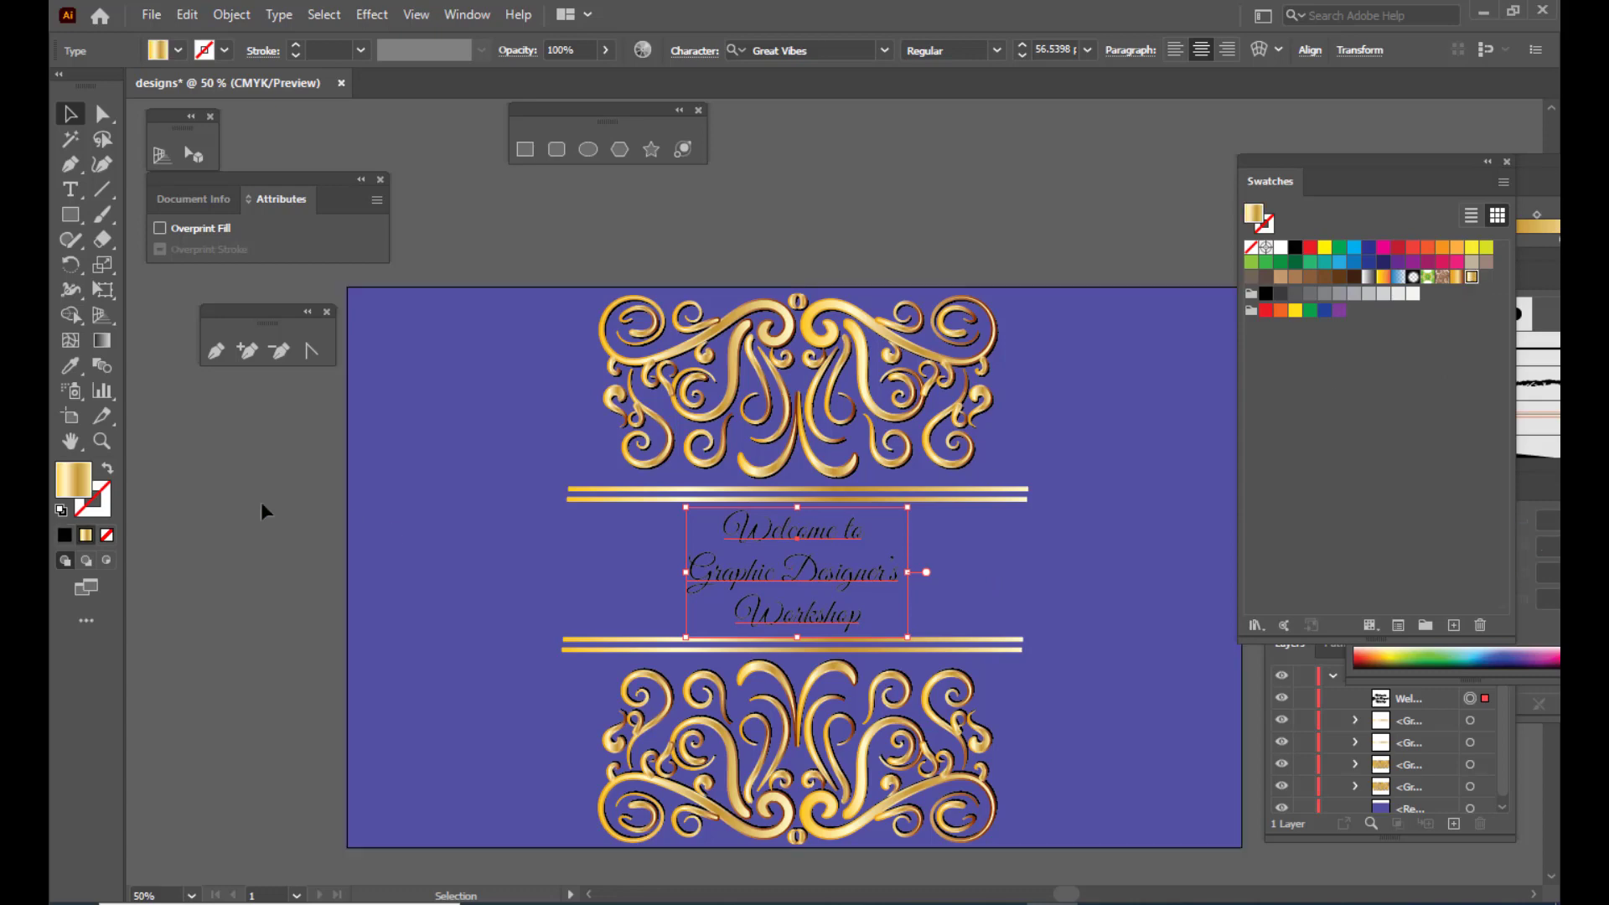
{"action": "left_click", "coordinate": [937, 226]}
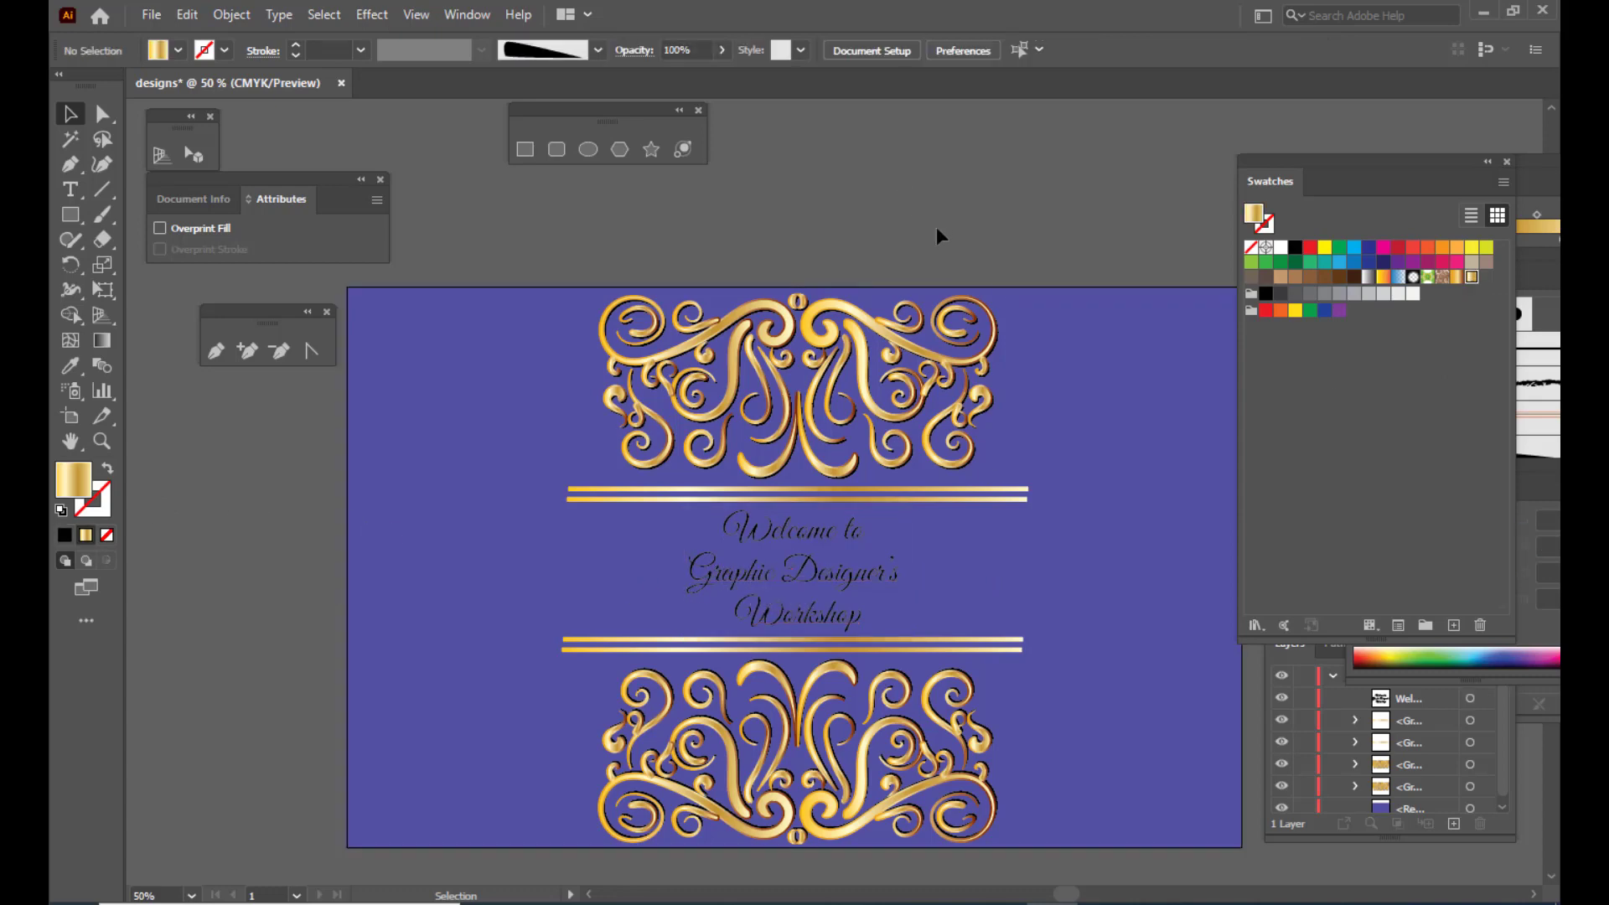
{"action": "left_click", "coordinate": [853, 578]}
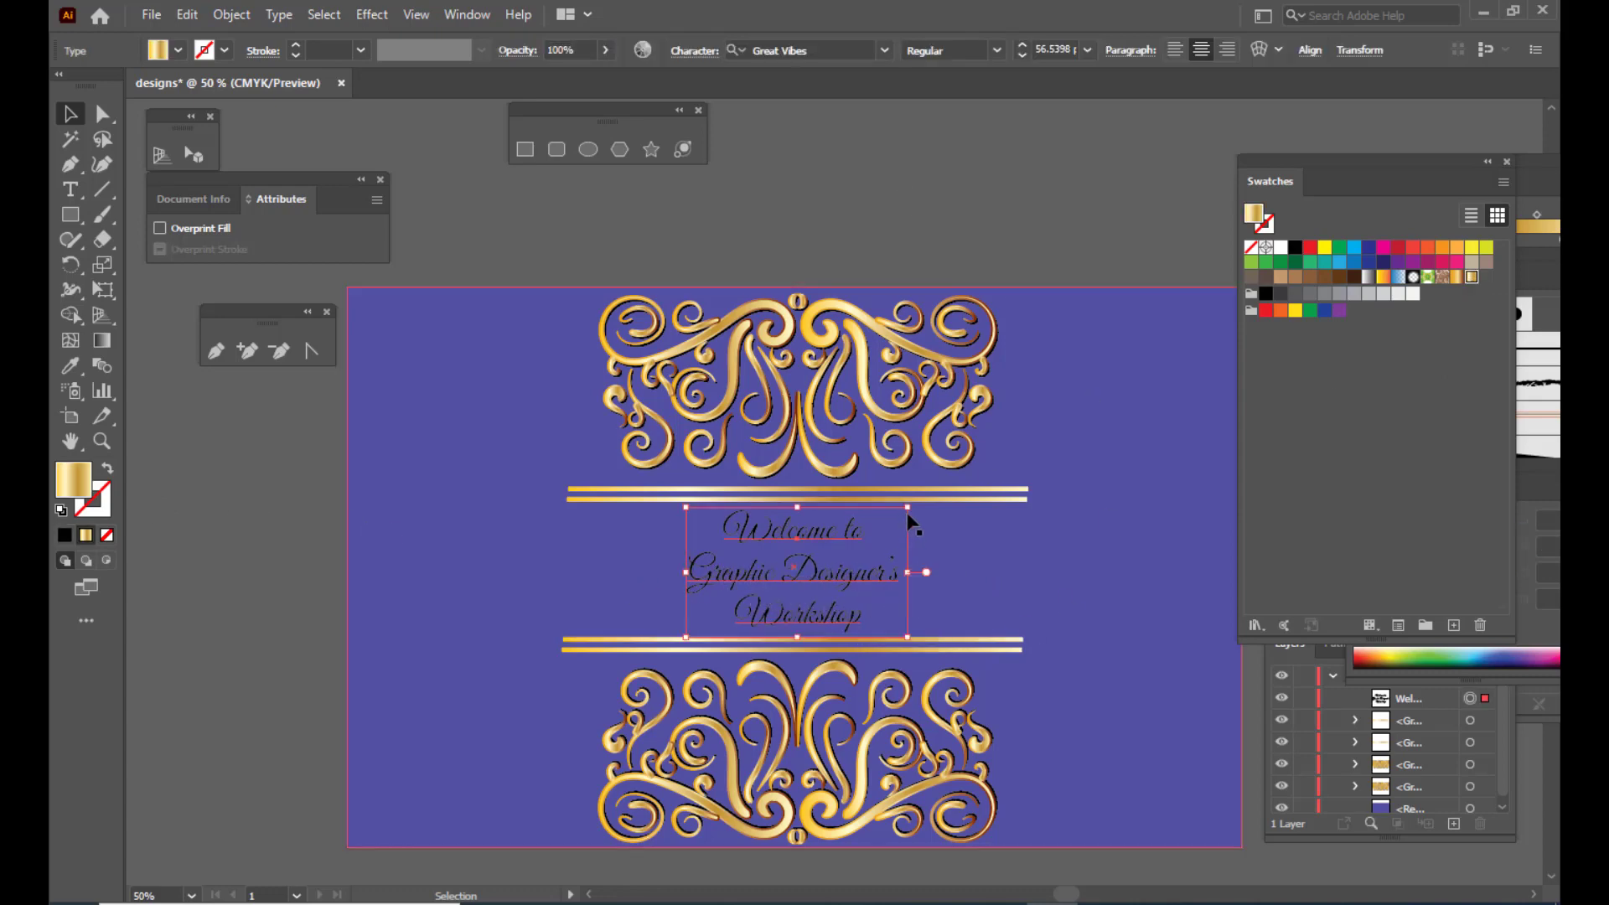
{"action": "left_click_drag", "start_coordinate": [908, 507], "coordinate": [911, 504]}
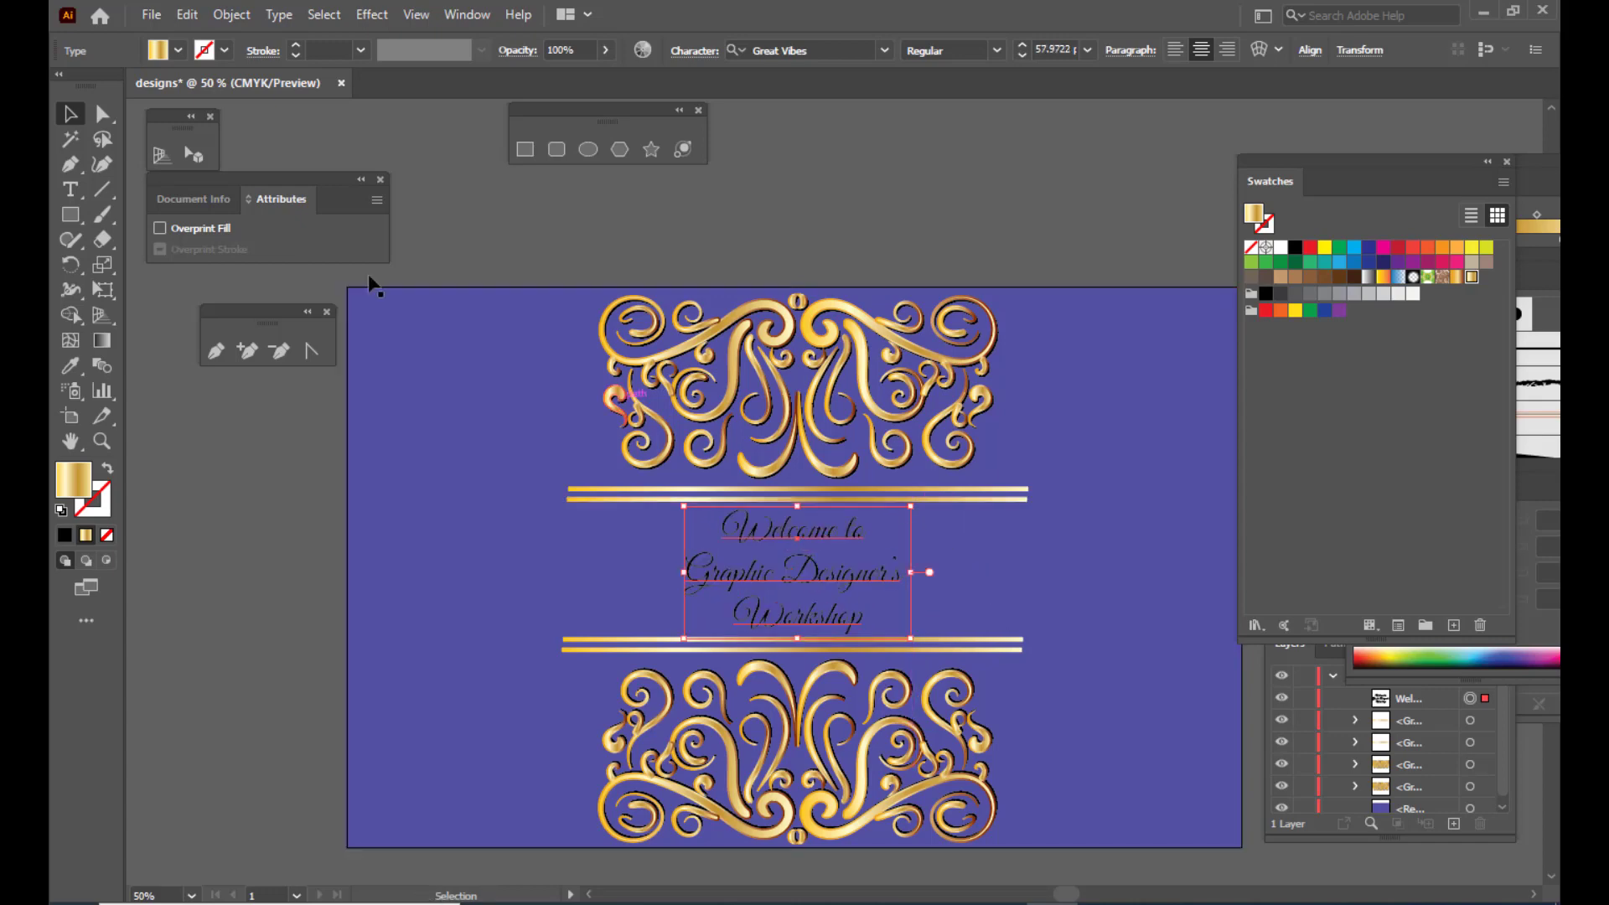
Expand the title text into object and fill outlines and fill them with the gold gradient swatch
{"action": "left_click", "coordinate": [233, 16]}
{"action": "left_click", "coordinate": [259, 262]}
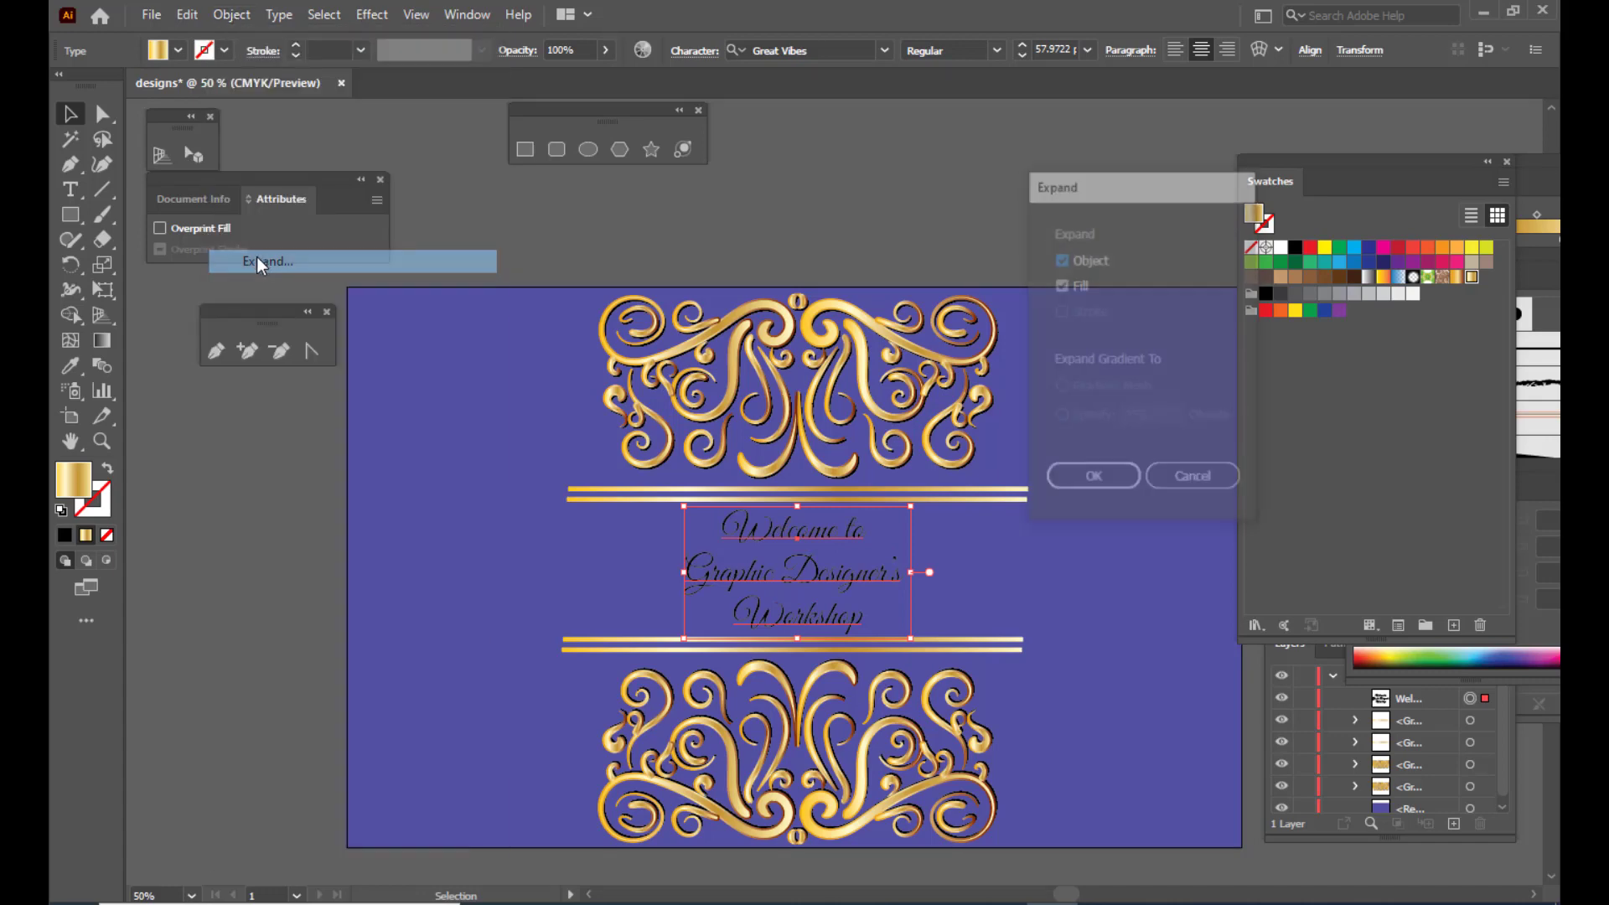
{"action": "left_click", "coordinate": [1094, 477]}
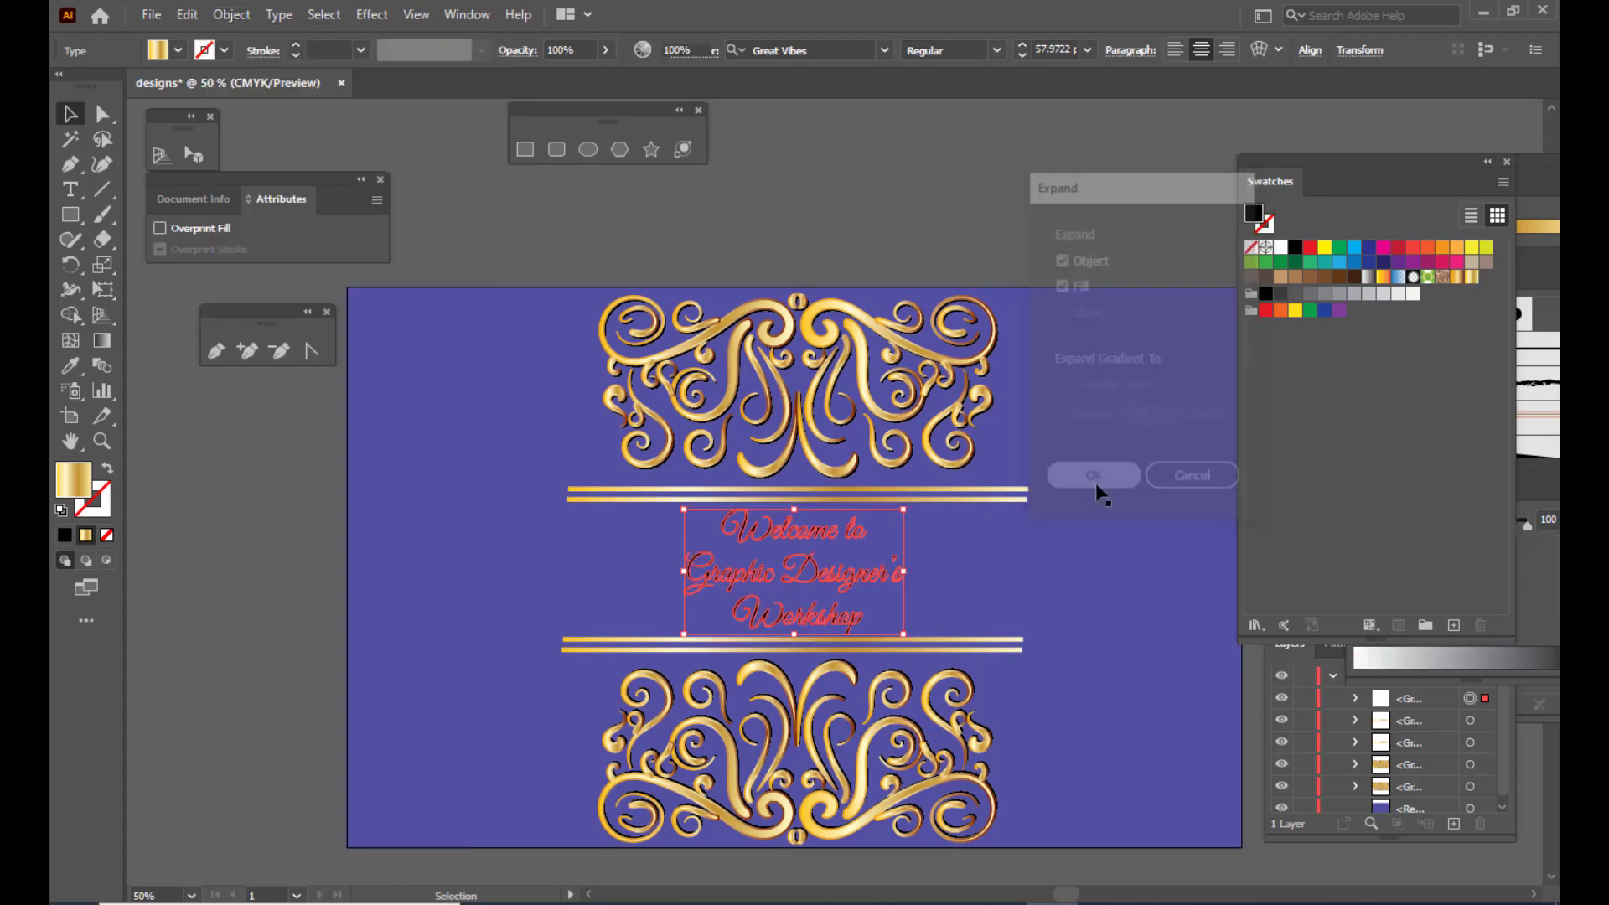
{"action": "left_click", "coordinate": [1471, 278]}
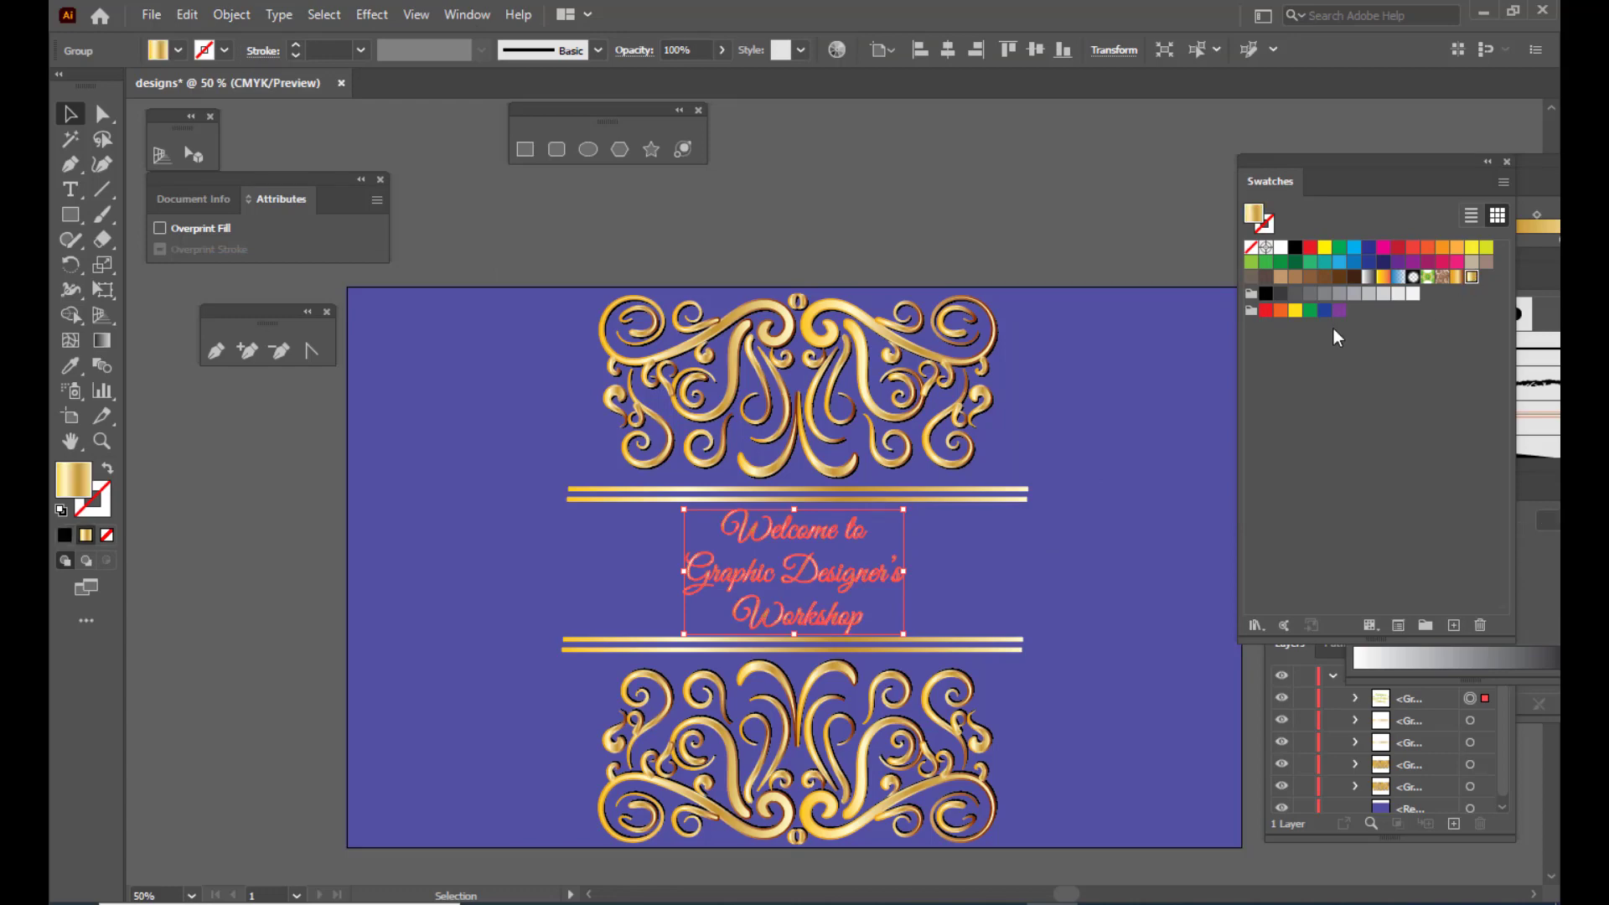
{"action": "left_click", "coordinate": [962, 235]}
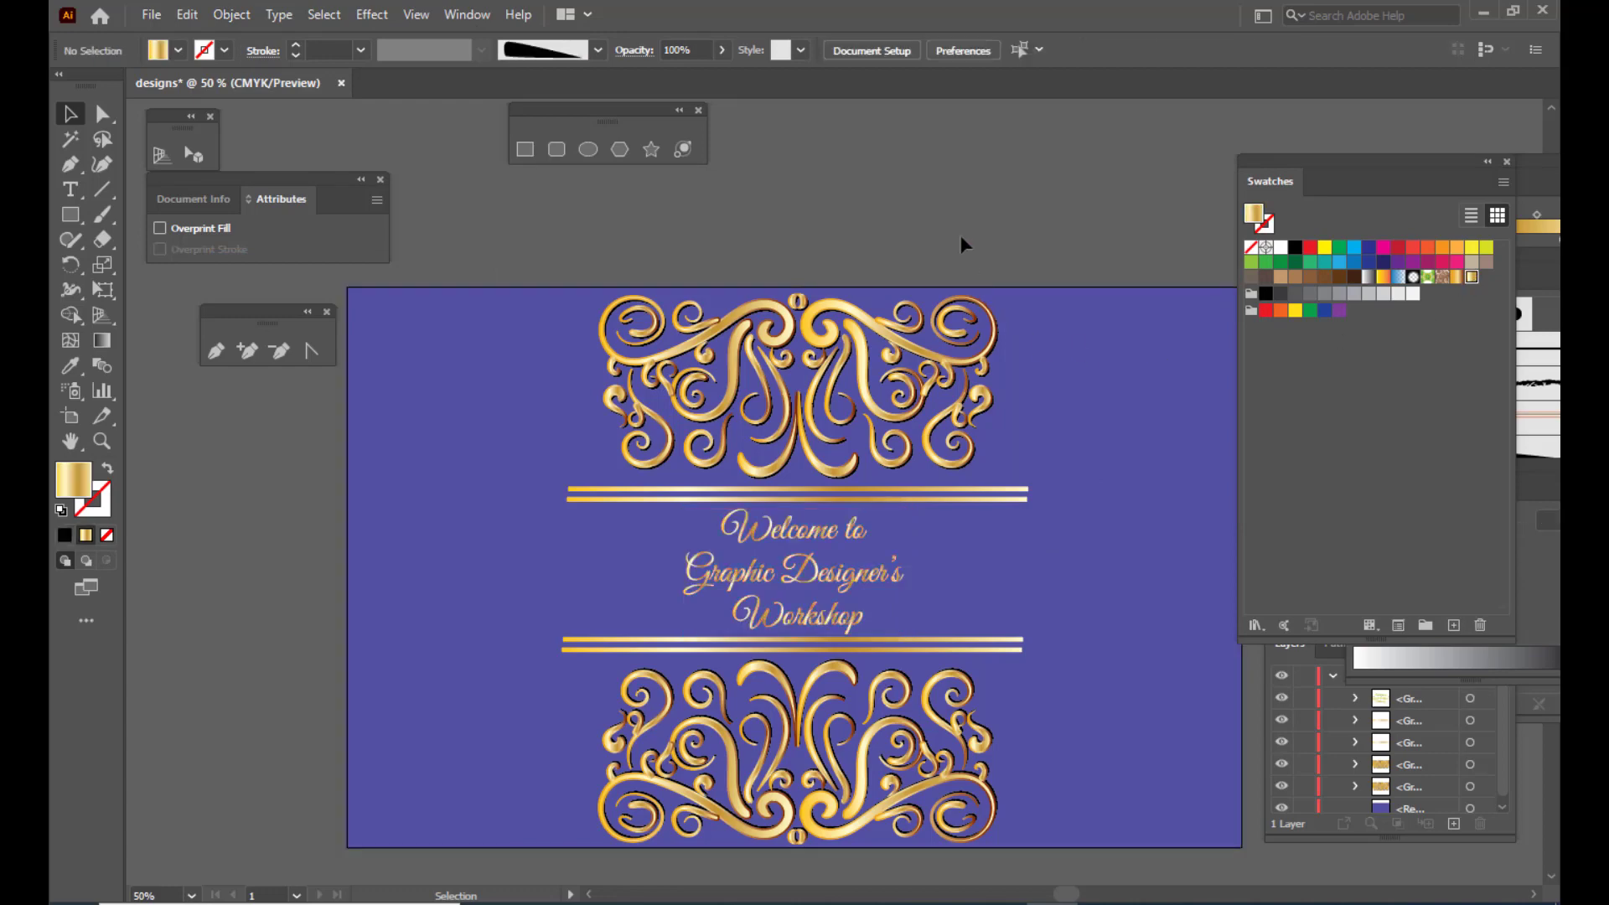
{"action": "left_click_drag", "start_coordinate": [1280, 161], "coordinate": [1323, 161]}
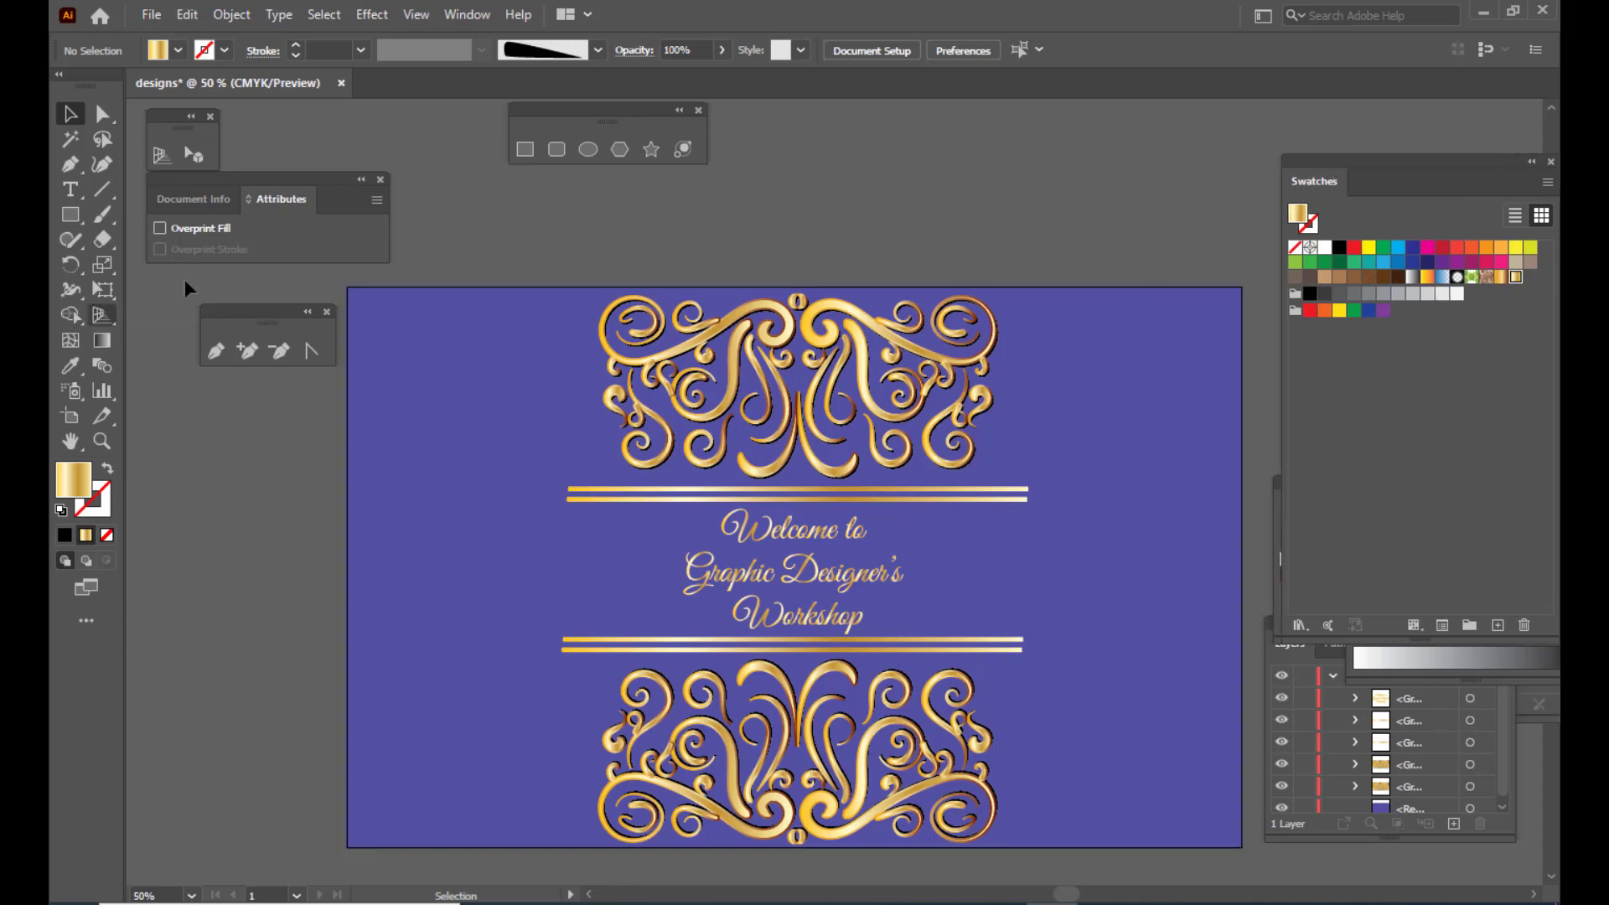
Place the JPG image 7213 from the desktop's design folder into the artwork as a linked file
{"action": "left_click", "coordinate": [151, 15]}
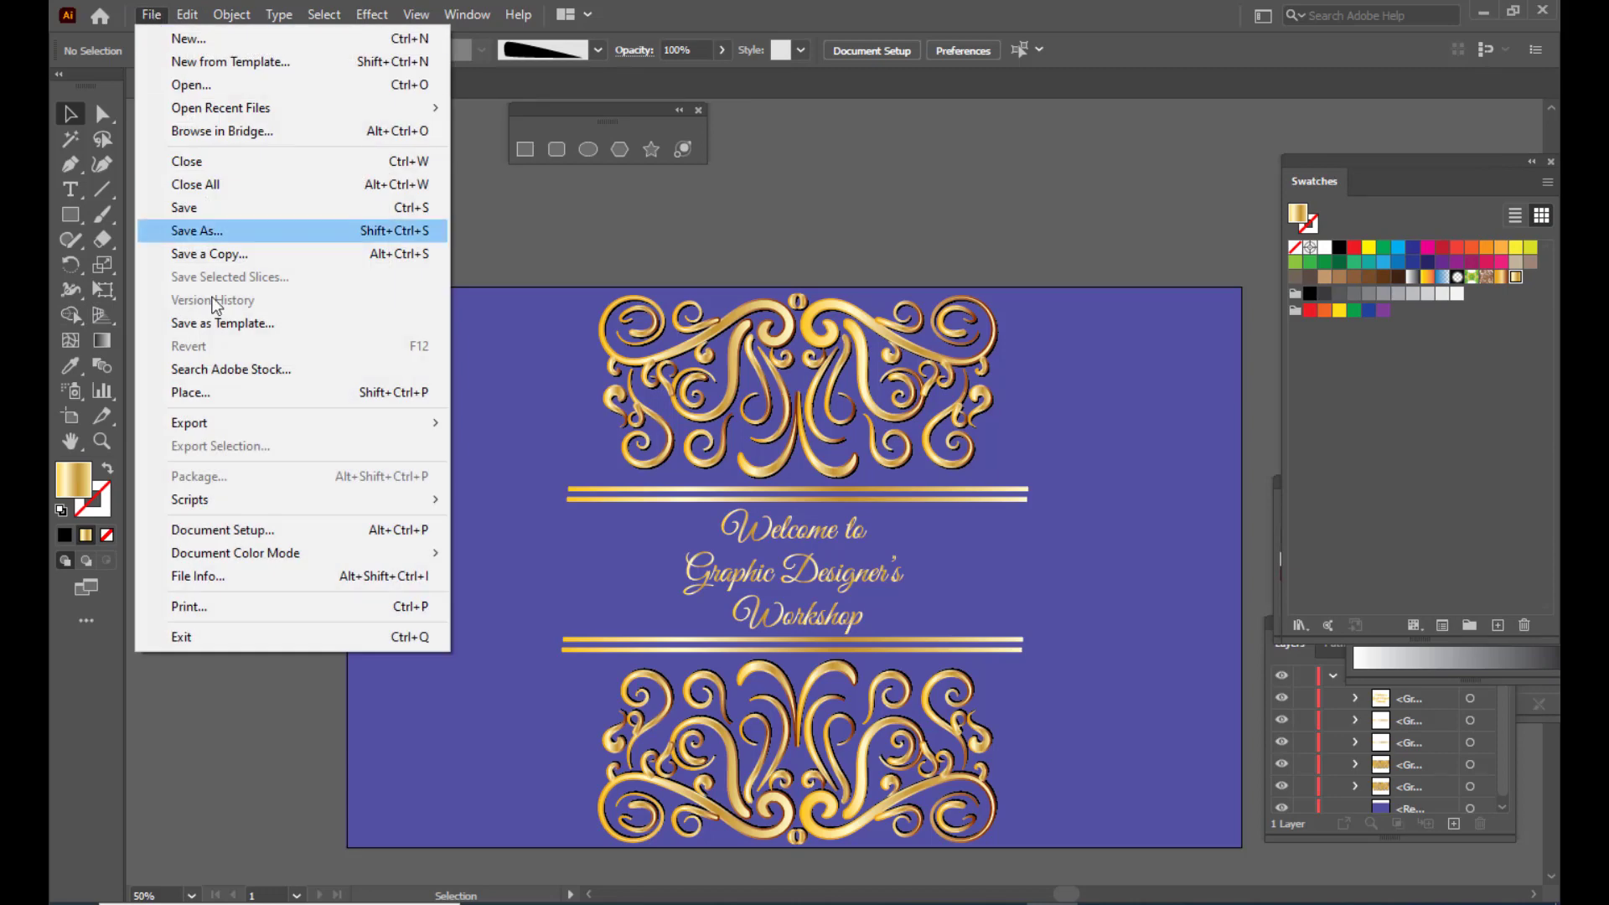
{"action": "left_click", "coordinate": [238, 398]}
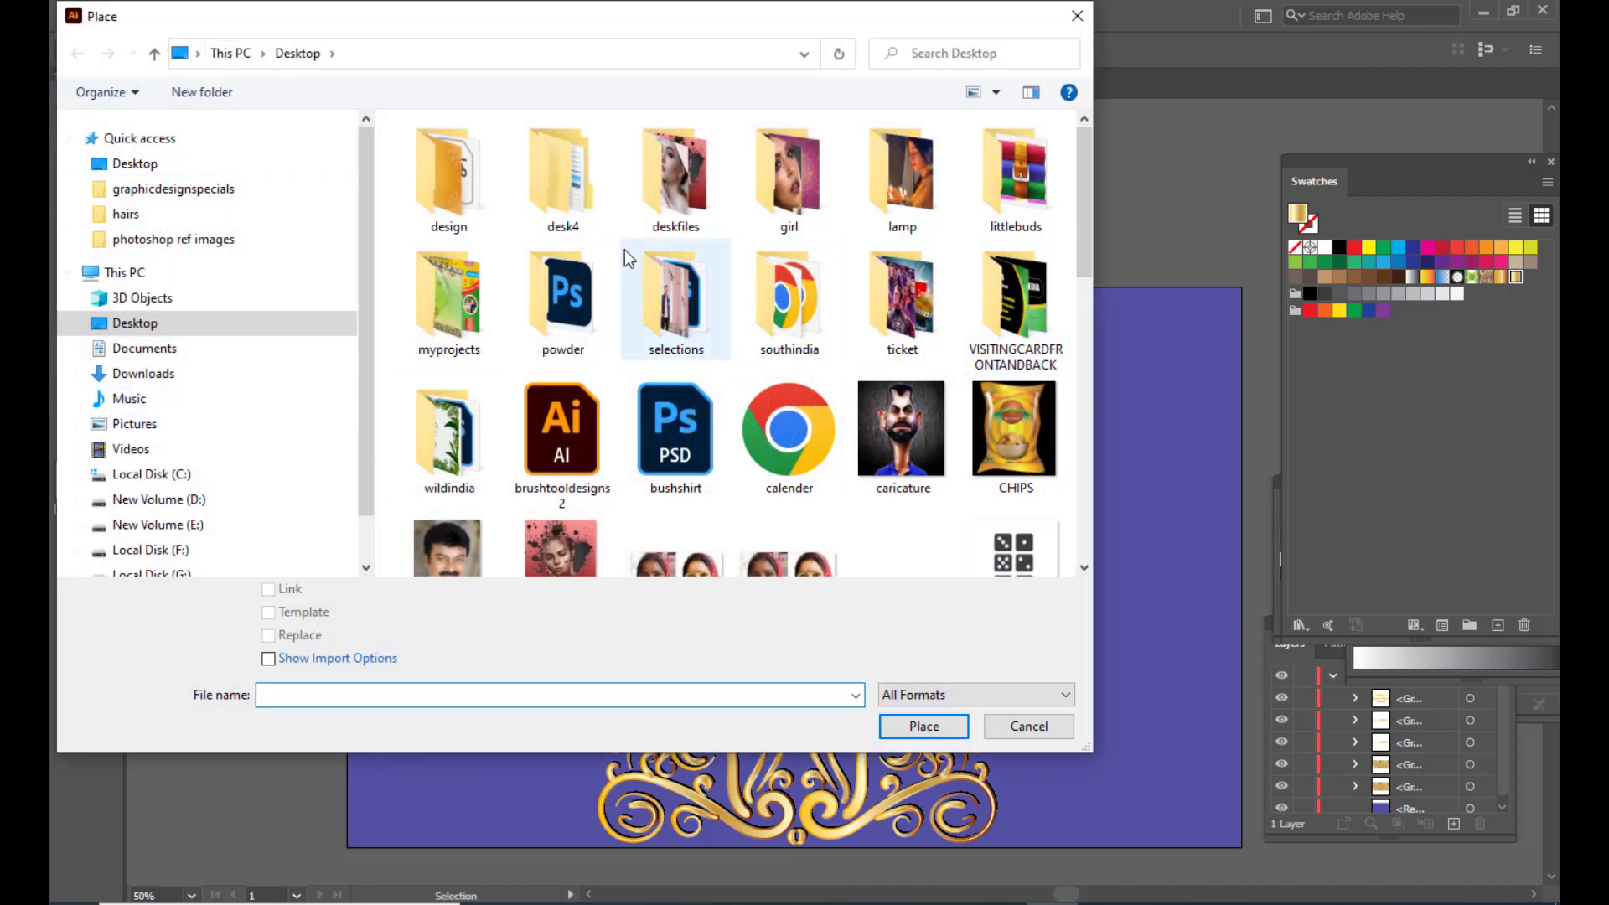
{"action": "double_click", "coordinate": [448, 176]}
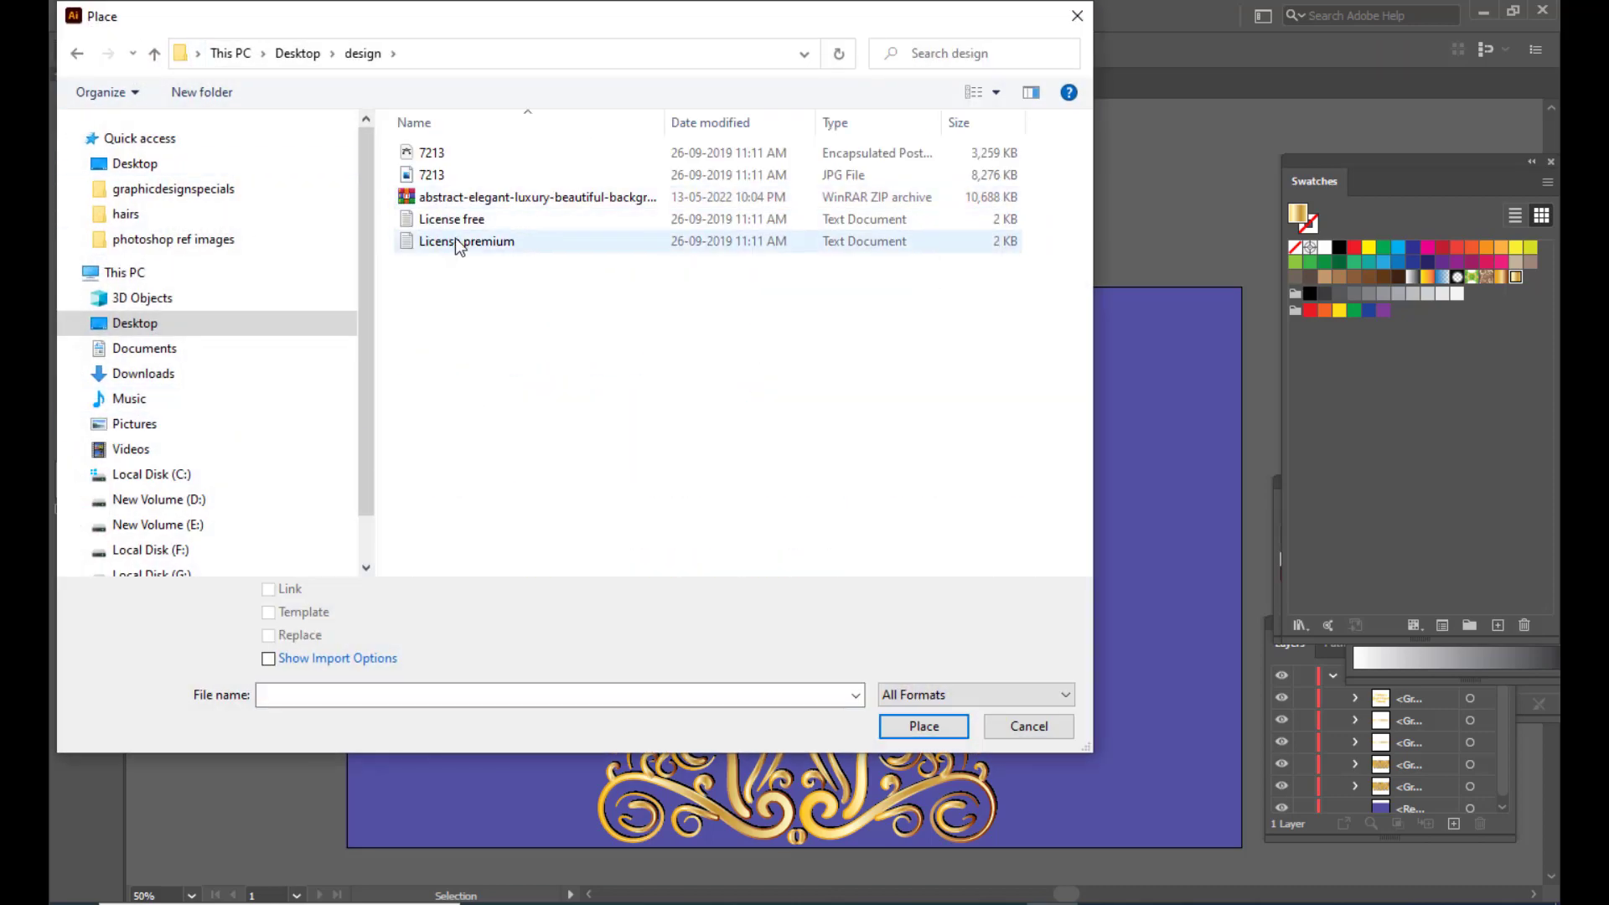
{"action": "left_click", "coordinate": [431, 175]}
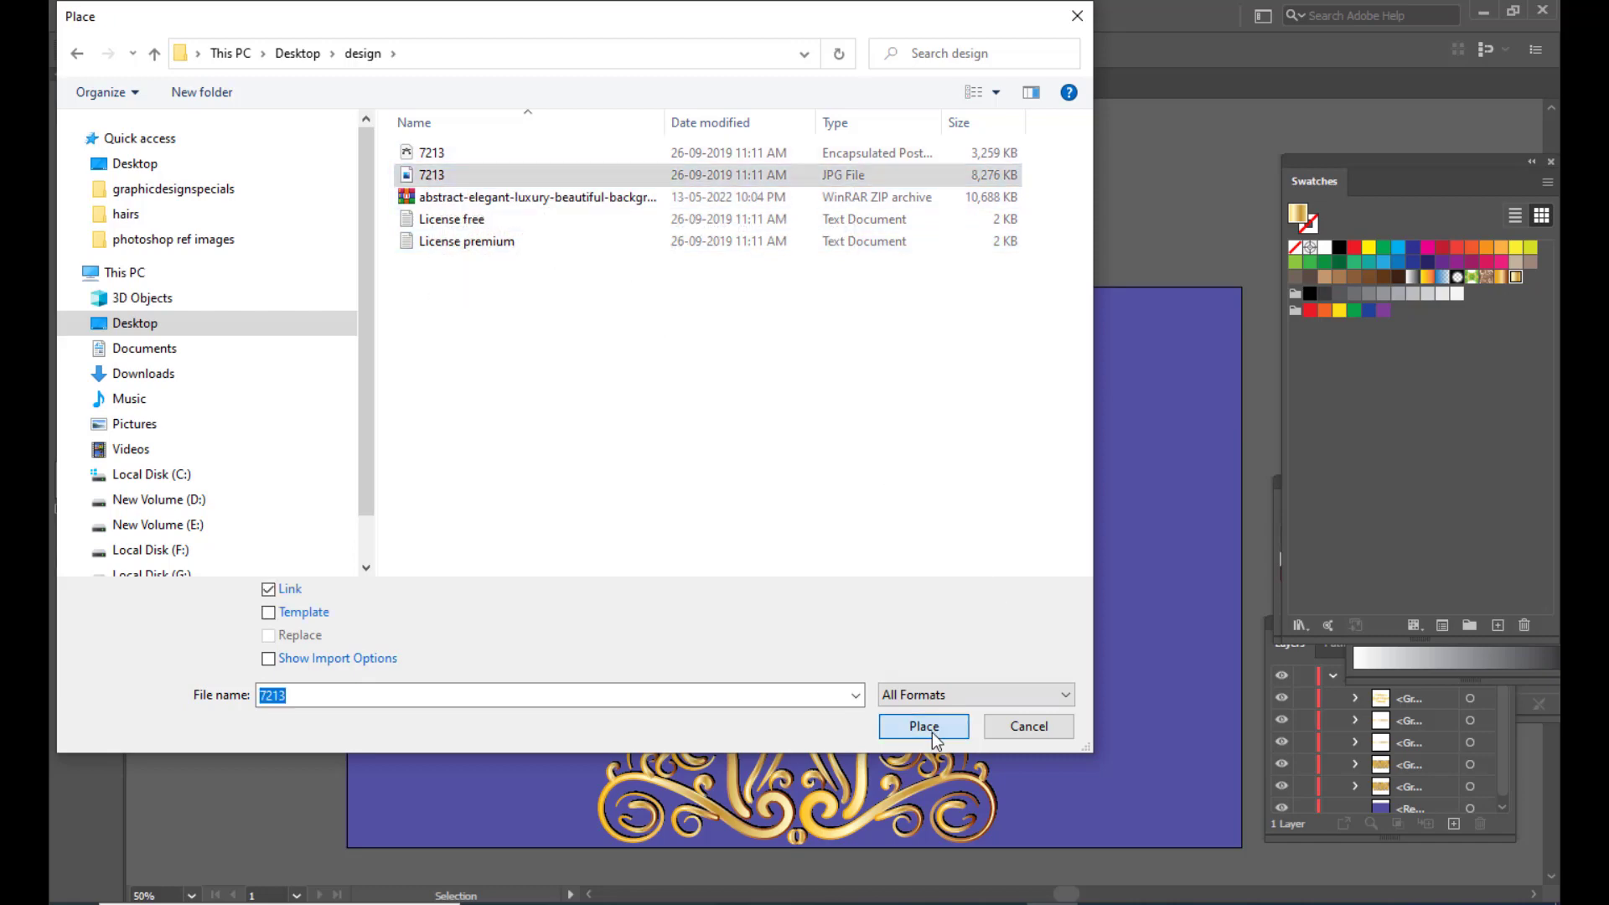
{"action": "left_click", "coordinate": [925, 725]}
{"action": "left_click", "coordinate": [821, 502]}
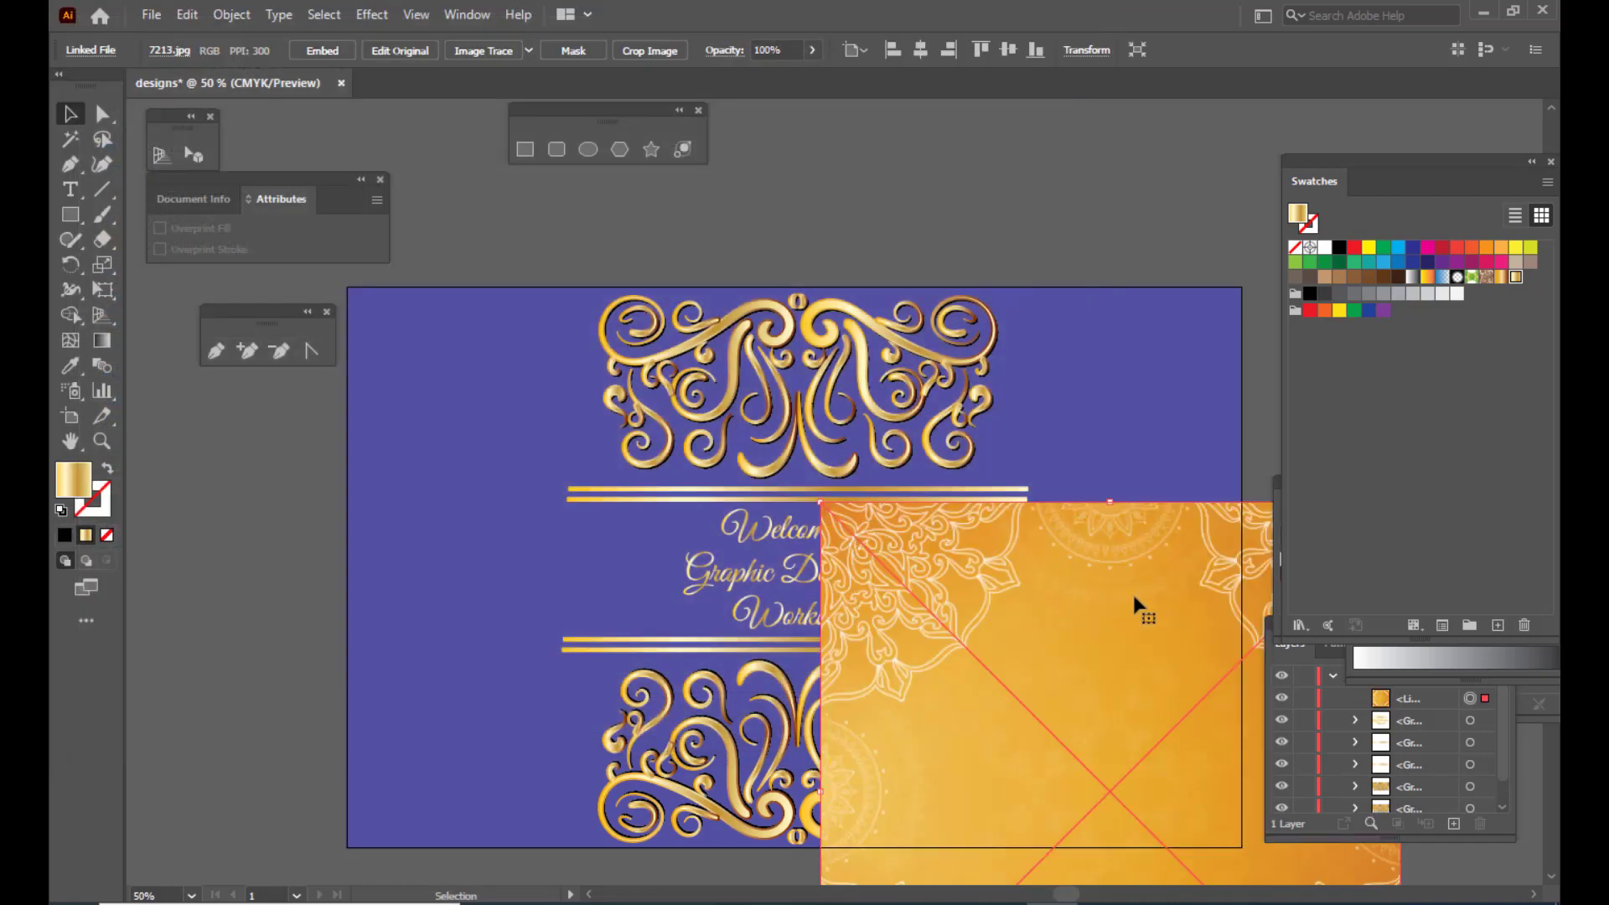
Move the placed ornamental image to the artboard's upper-left corner and stretch it to cover the whole artboard
{"action": "left_click_drag", "start_coordinate": [1133, 591], "coordinate": [895, 466]}
{"action": "left_click_drag", "start_coordinate": [771, 230], "coordinate": [765, 286]}
{"action": "left_click_drag", "start_coordinate": [476, 549], "coordinate": [346, 553]}
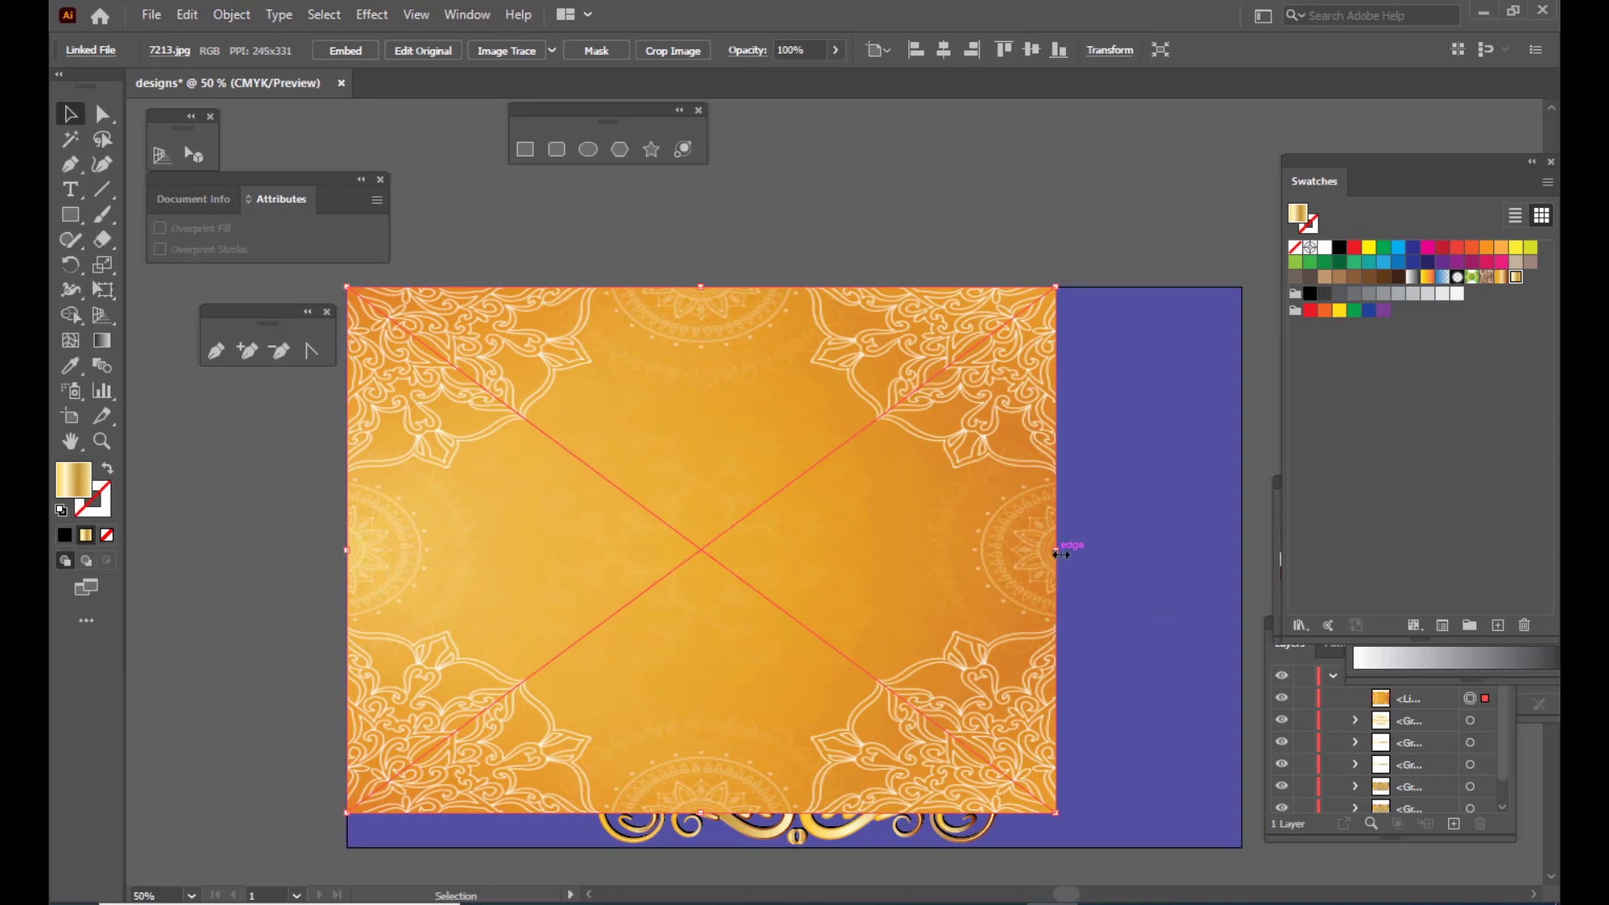
{"action": "left_click_drag", "start_coordinate": [1055, 551], "coordinate": [1242, 551]}
{"action": "left_click_drag", "start_coordinate": [795, 832], "coordinate": [797, 852]}
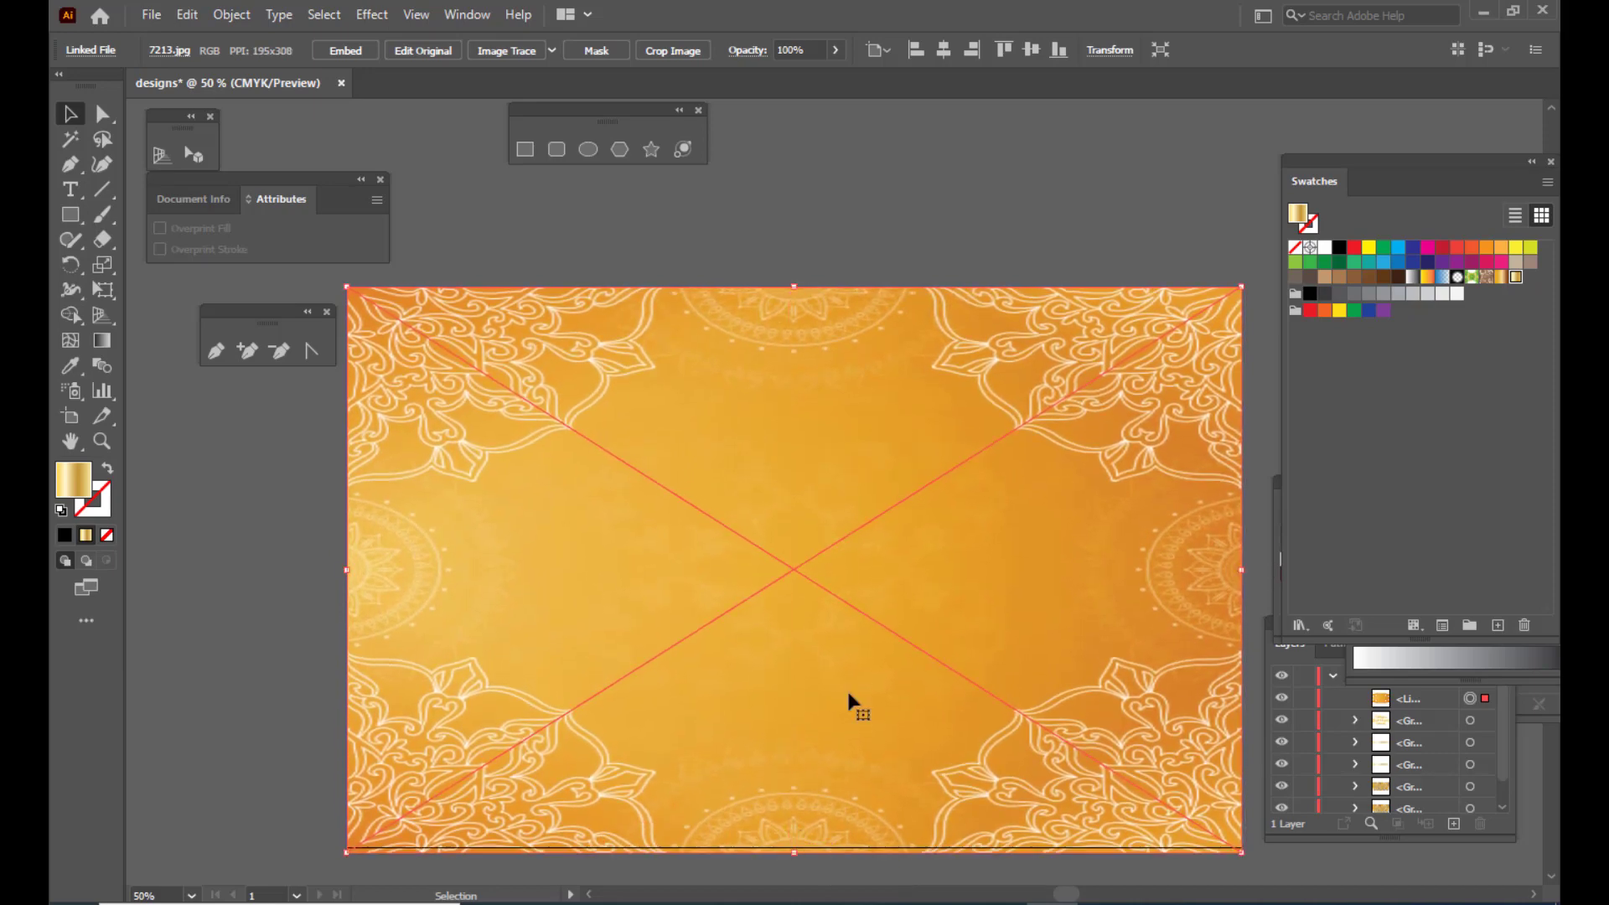
Send the placed image backward step by step until it lies behind the title, double lines and both swirl ornaments
{"action": "right_click", "coordinate": [913, 511]}
{"action": "mouse_move", "coordinate": [1006, 684]}
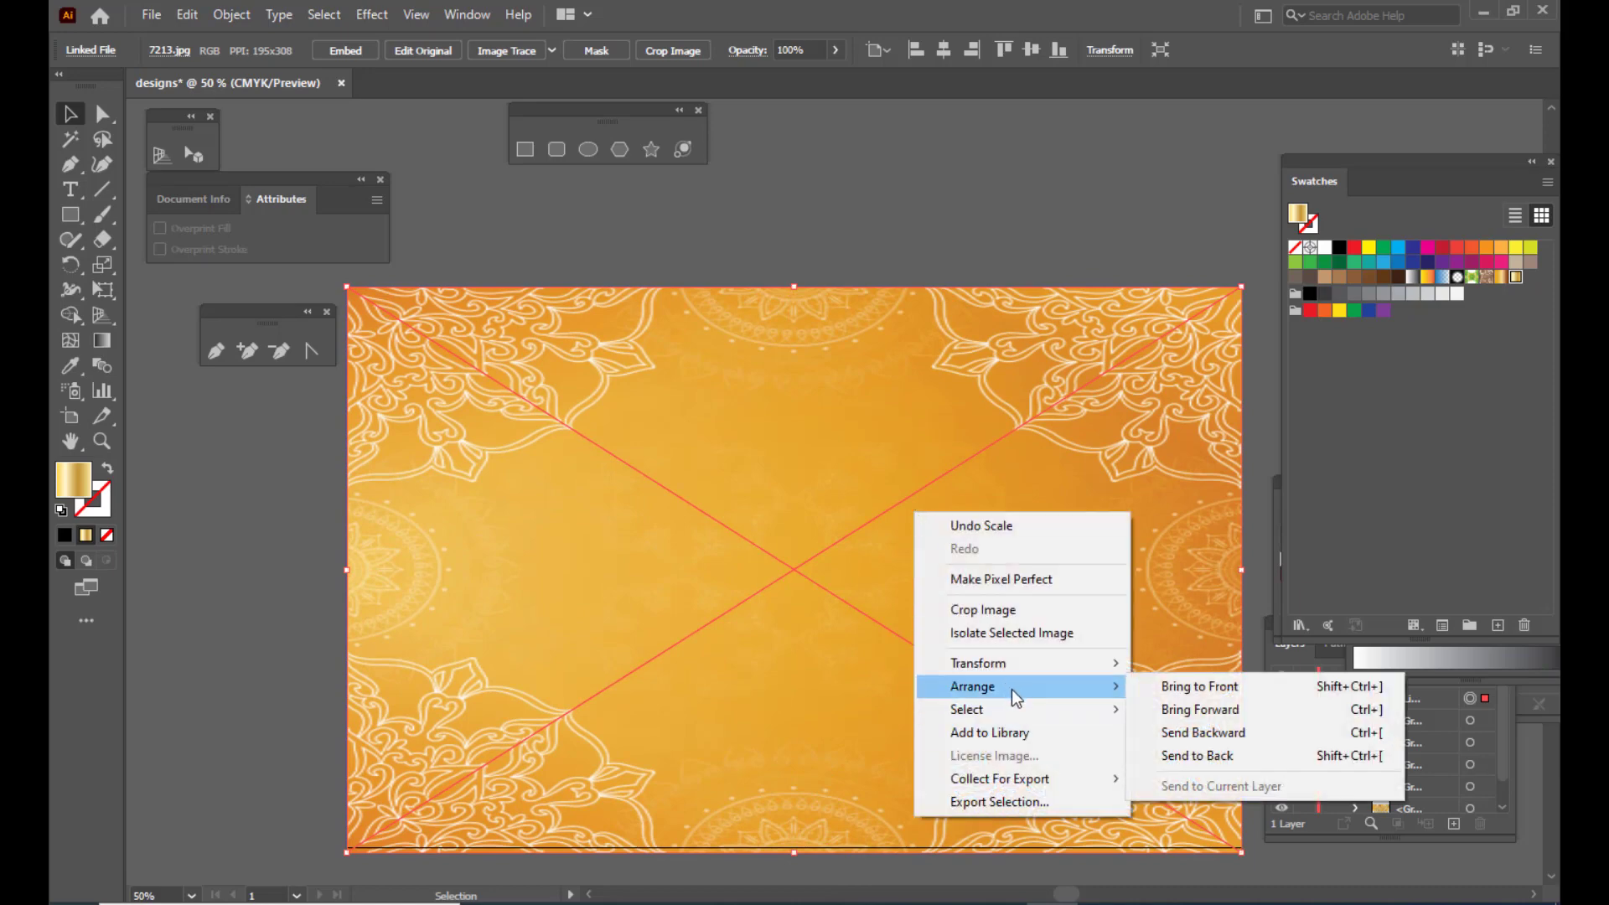
{"action": "left_click", "coordinate": [1215, 736]}
{"action": "right_click", "coordinate": [1053, 509]}
{"action": "mouse_move", "coordinate": [1161, 692]}
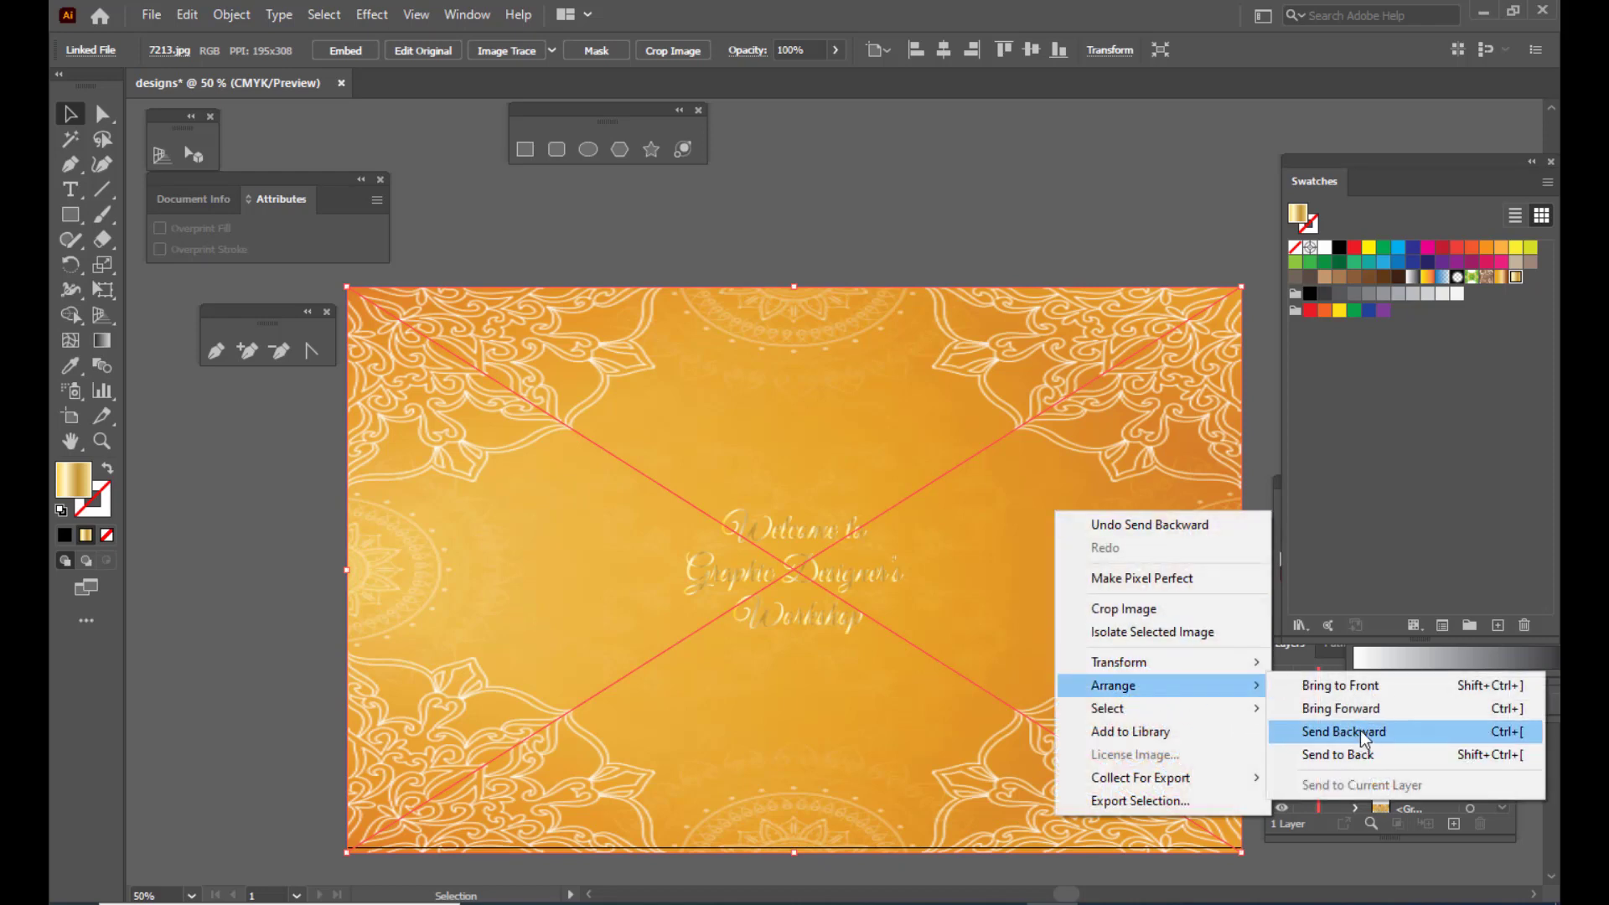
{"action": "left_click", "coordinate": [1359, 730]}
{"action": "right_click", "coordinate": [1106, 575]}
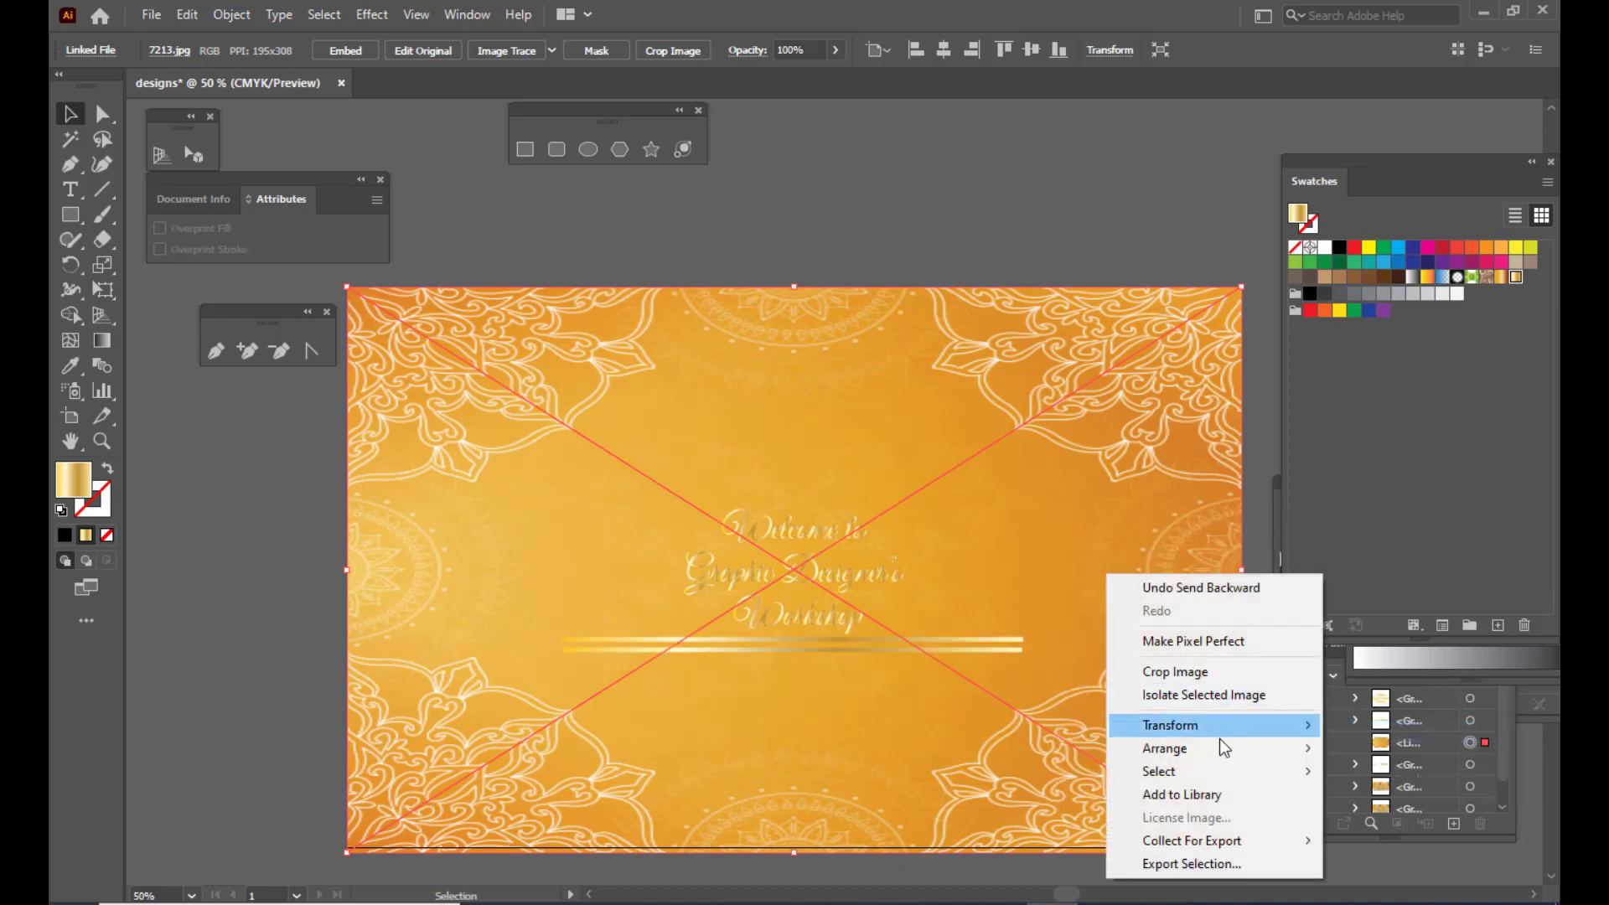
{"action": "mouse_move", "coordinate": [1223, 750]}
{"action": "left_click", "coordinate": [987, 795]}
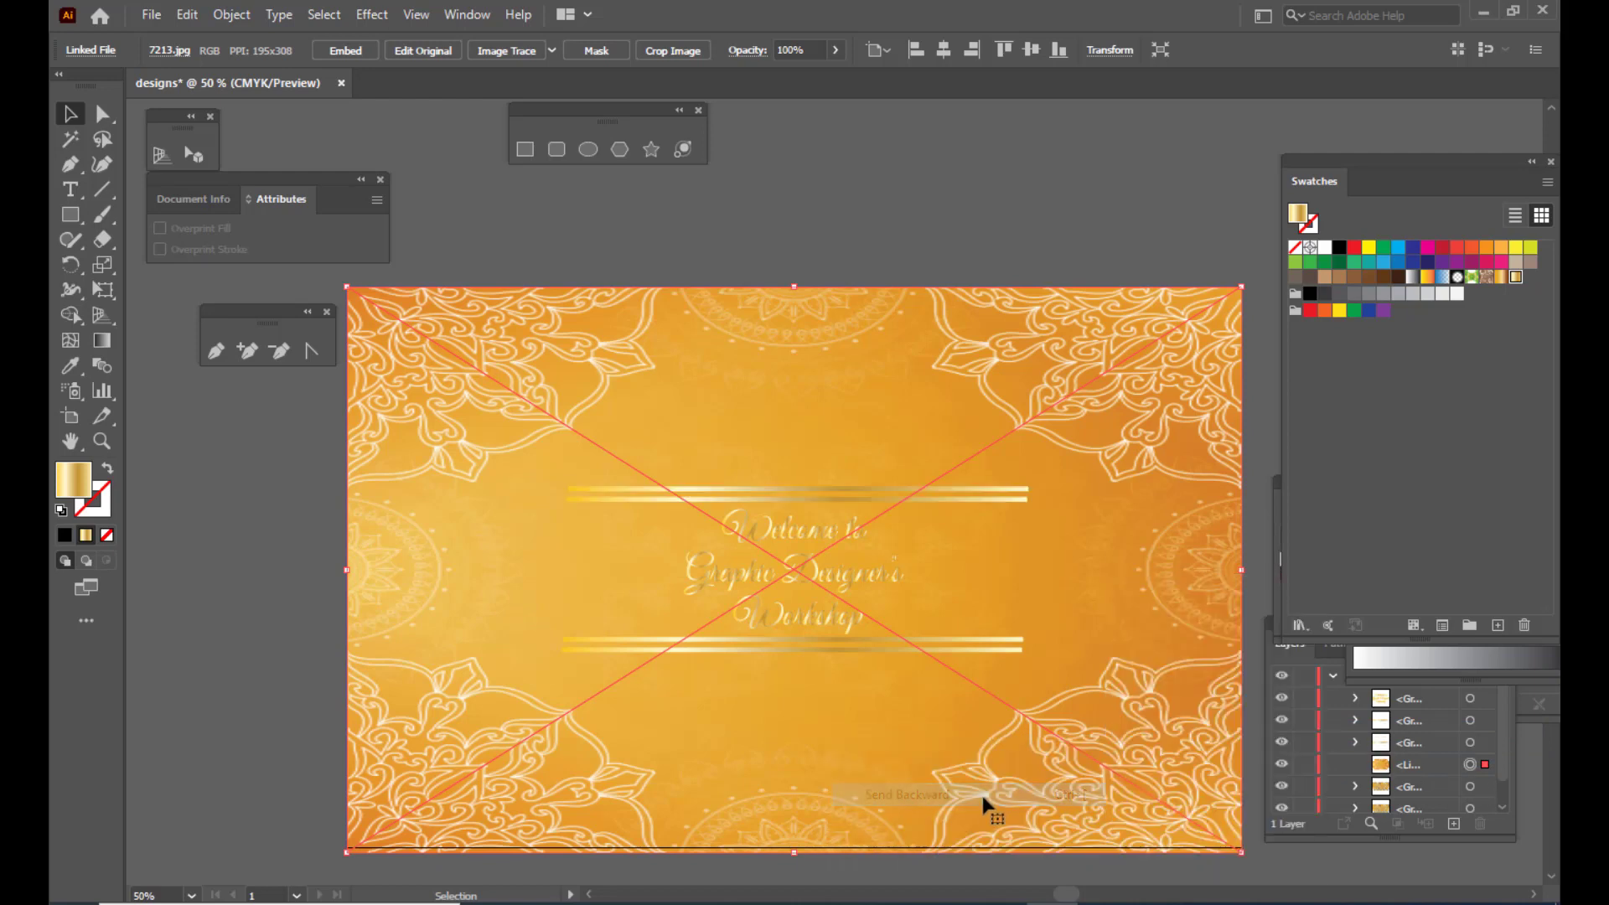
{"action": "right_click", "coordinate": [1120, 660]}
{"action": "mouse_move", "coordinate": [1205, 526]}
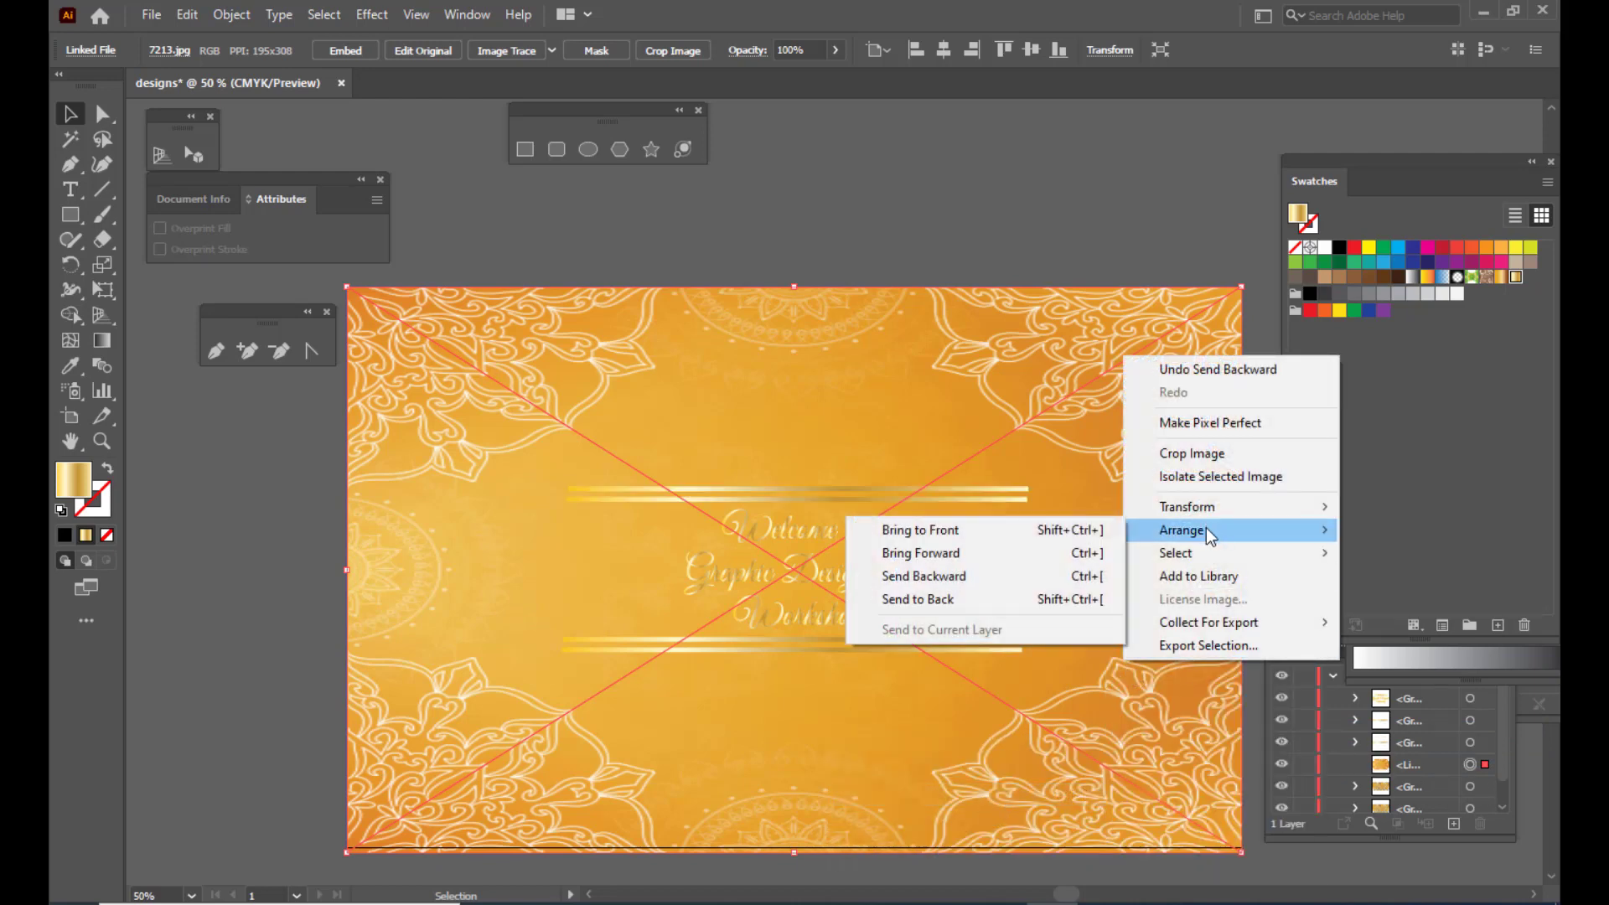
{"action": "left_click", "coordinate": [951, 575]}
{"action": "right_click", "coordinate": [998, 563]}
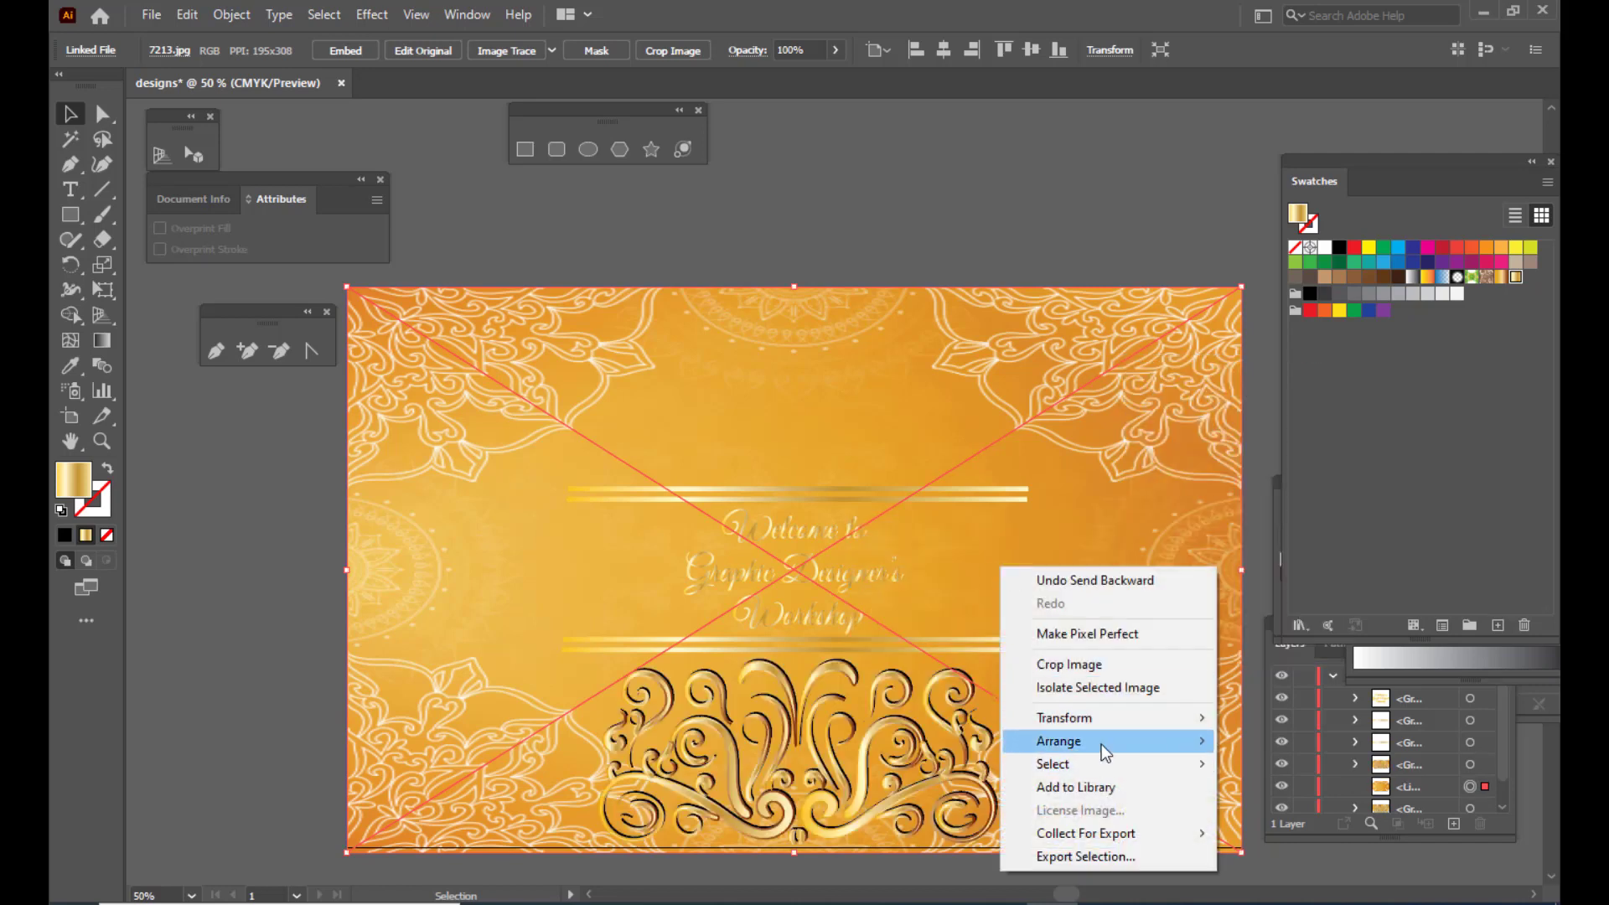
{"action": "mouse_move", "coordinate": [1101, 742]}
{"action": "left_click", "coordinate": [1311, 809]}
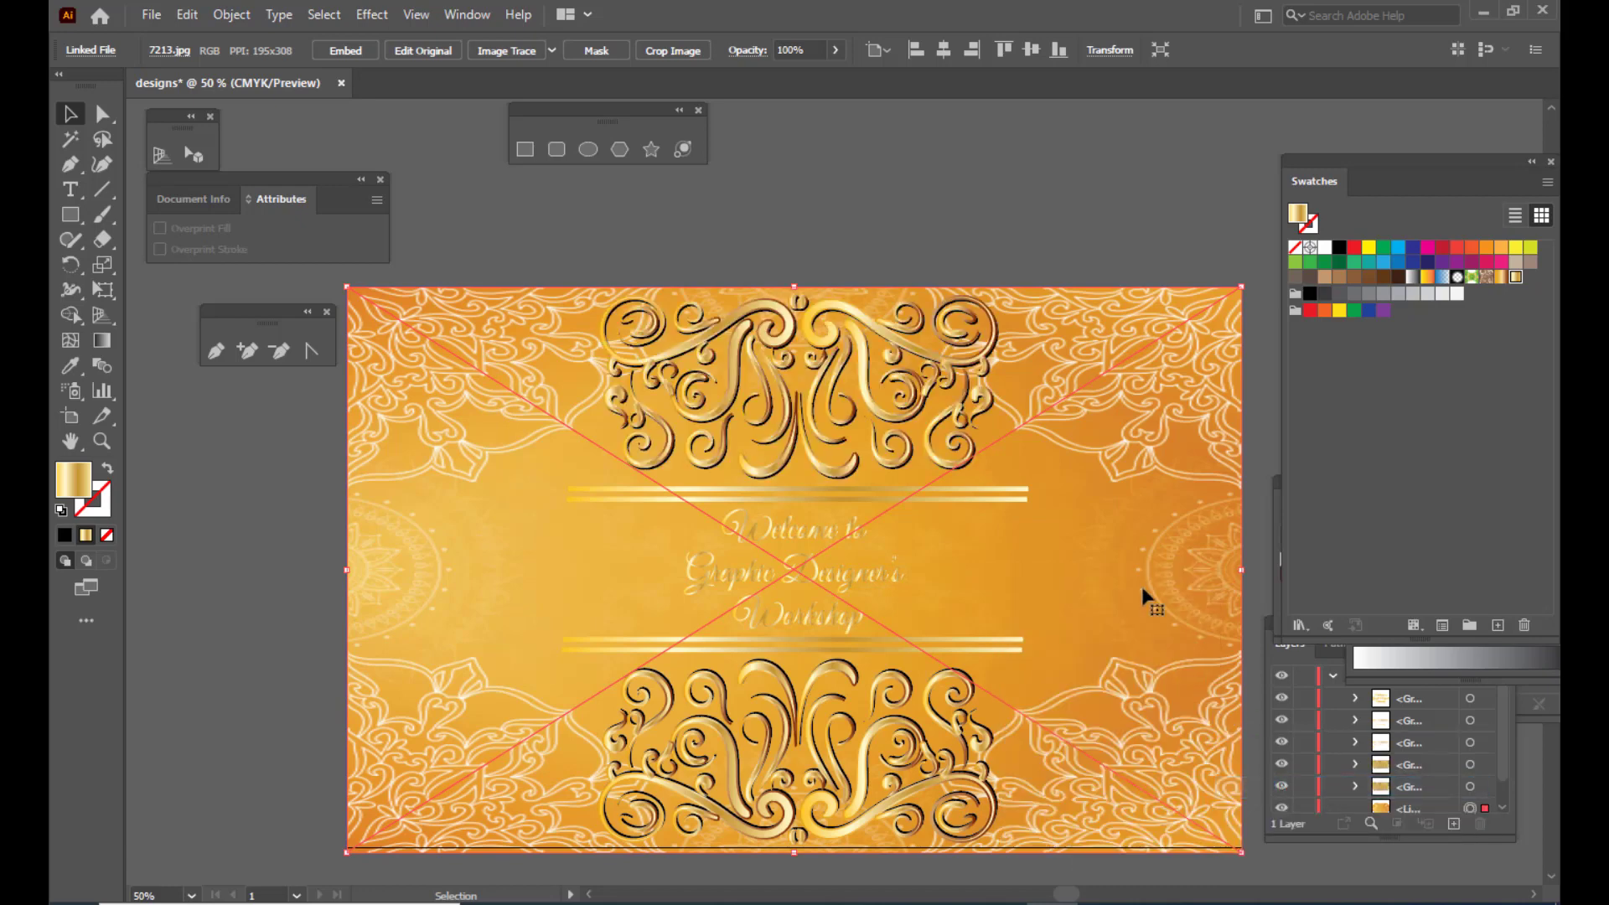
{"action": "left_click", "coordinate": [1028, 193]}
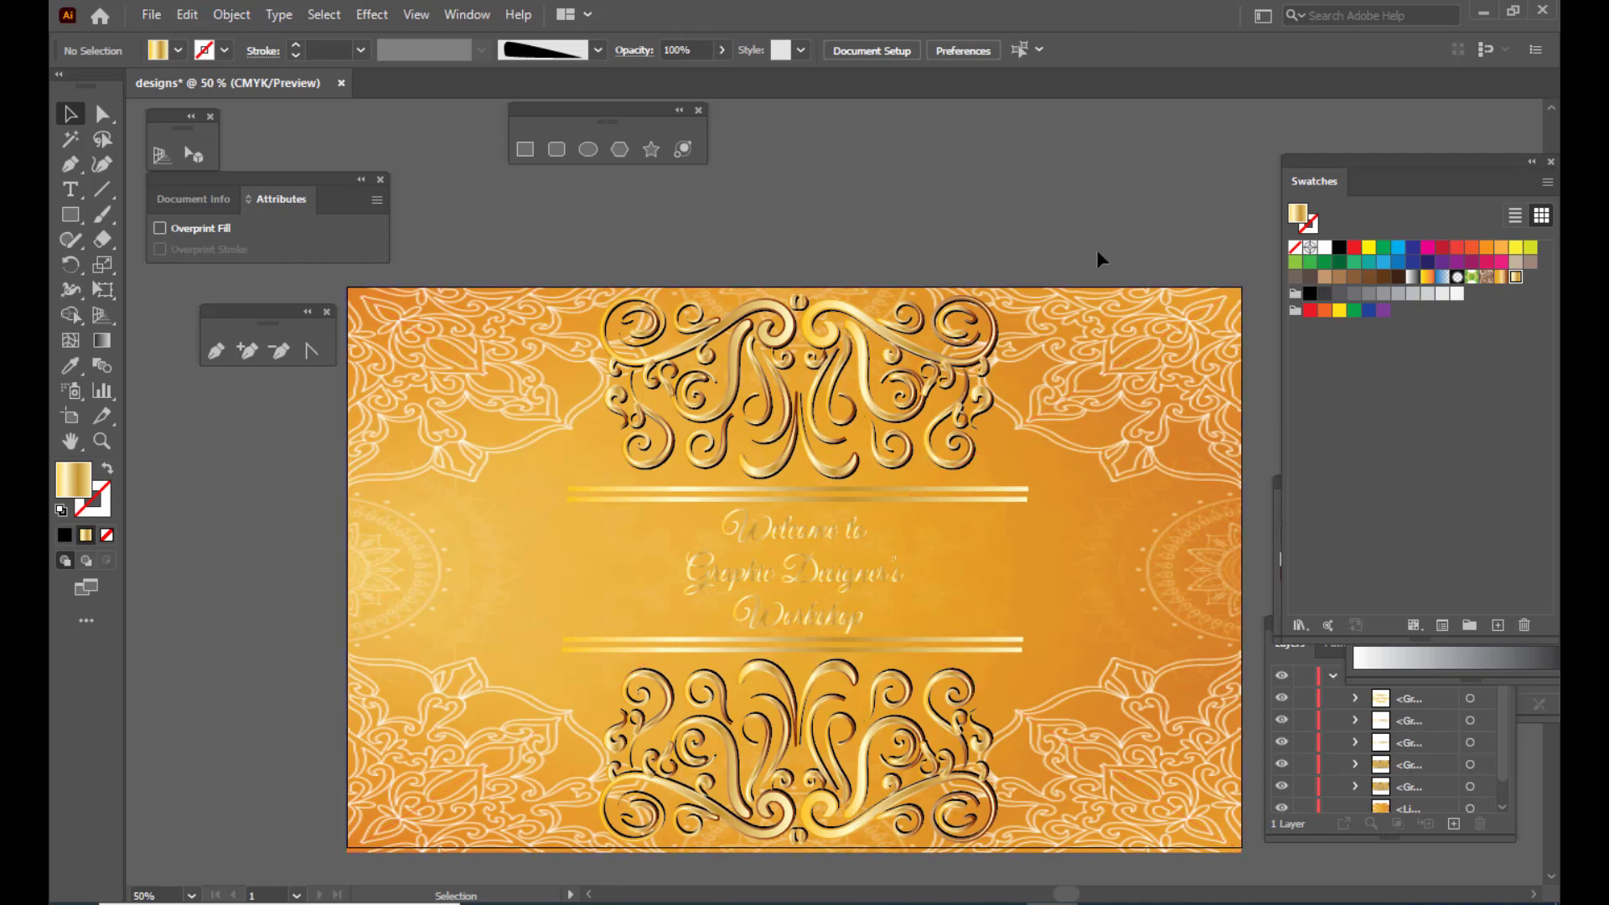
Set the blend mode of the placed background image to Overlay
{"action": "left_click", "coordinate": [1090, 343]}
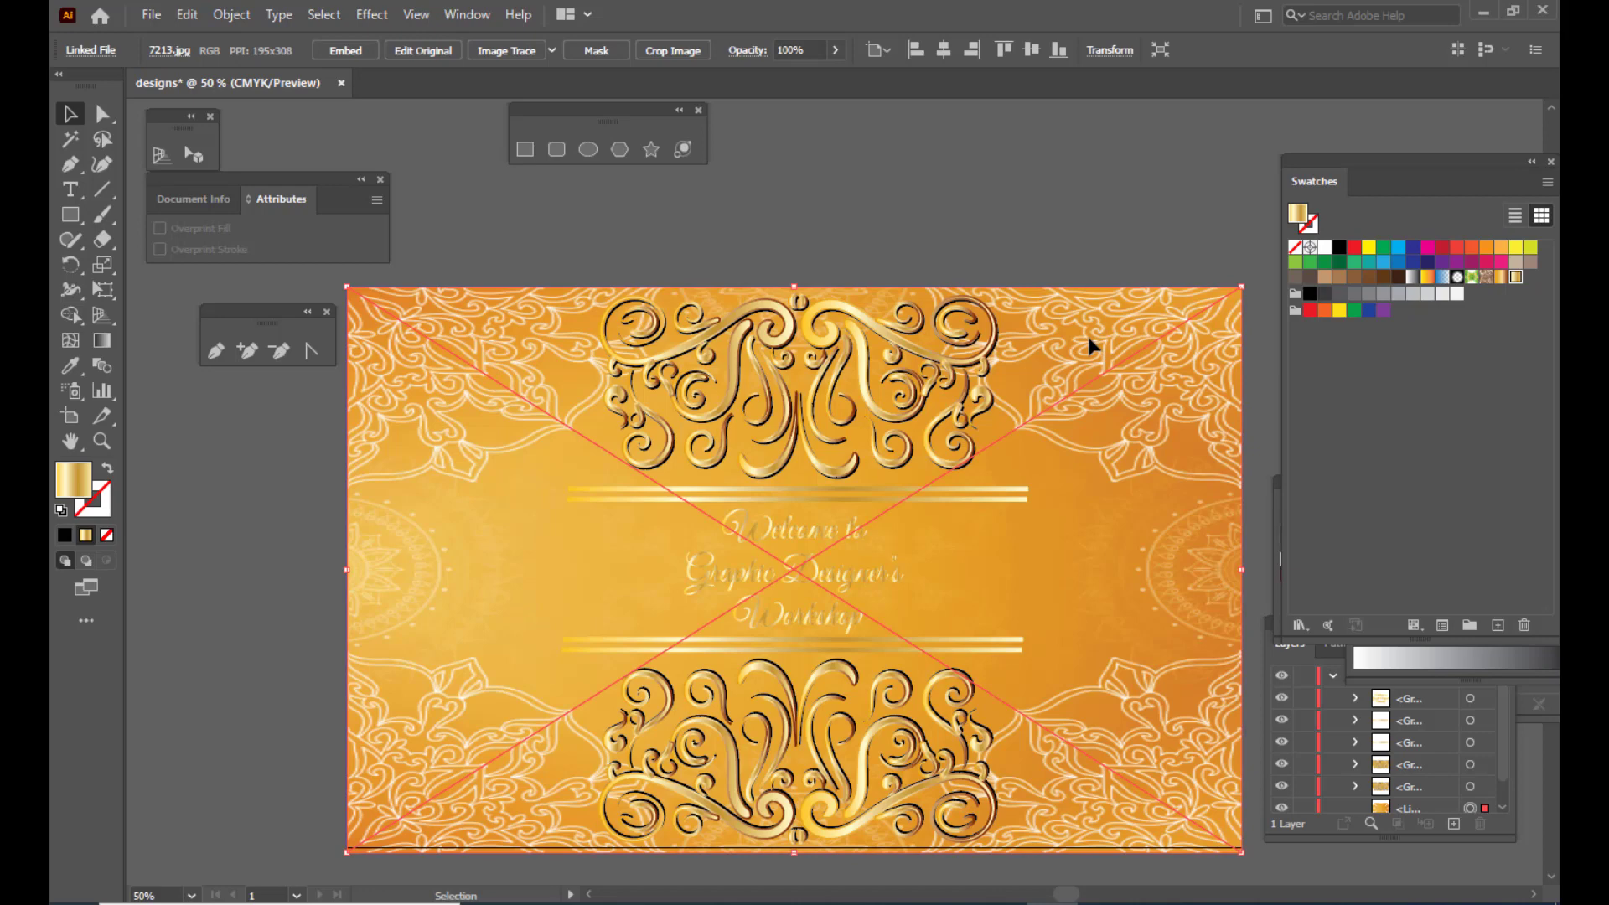
{"action": "left_click", "coordinate": [748, 51]}
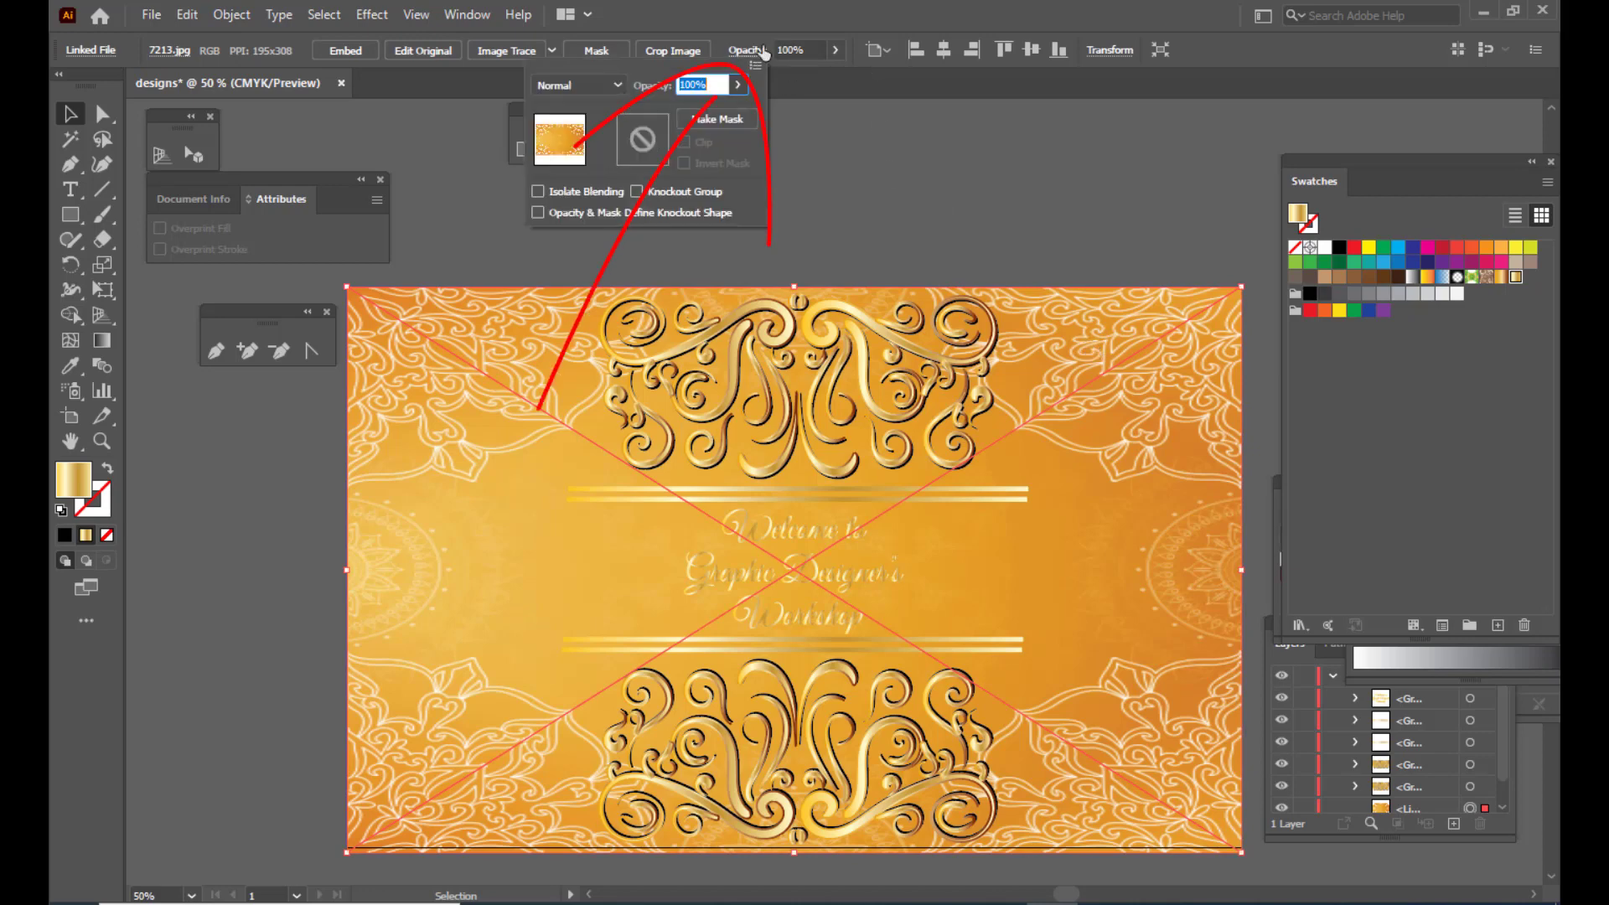
{"action": "left_click", "coordinate": [618, 86]}
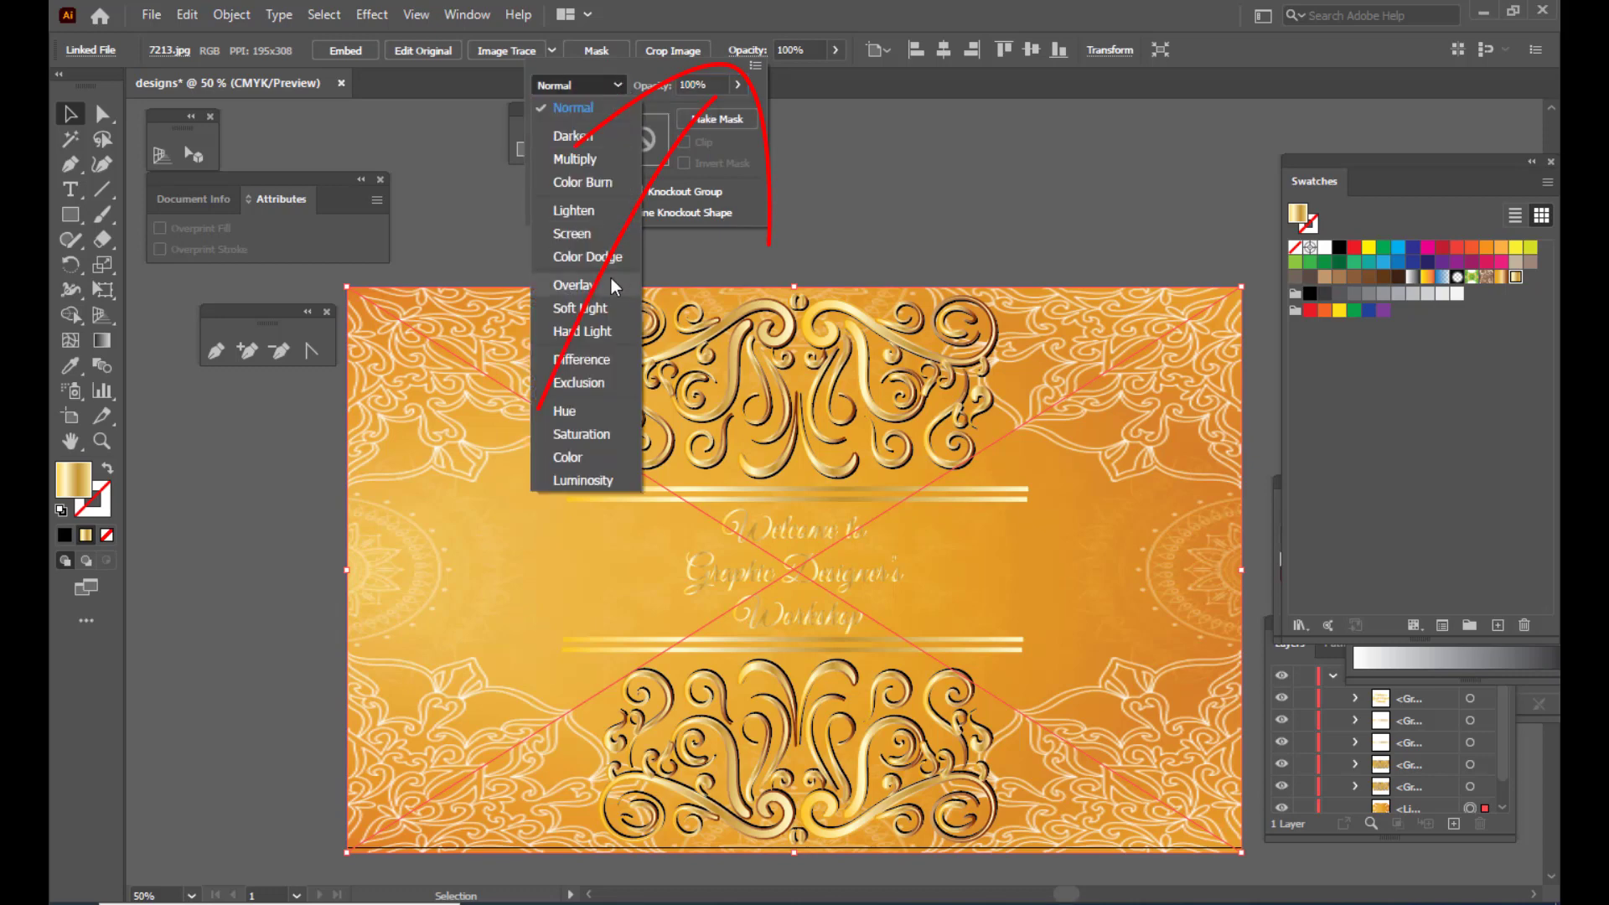
{"action": "left_click", "coordinate": [586, 284]}
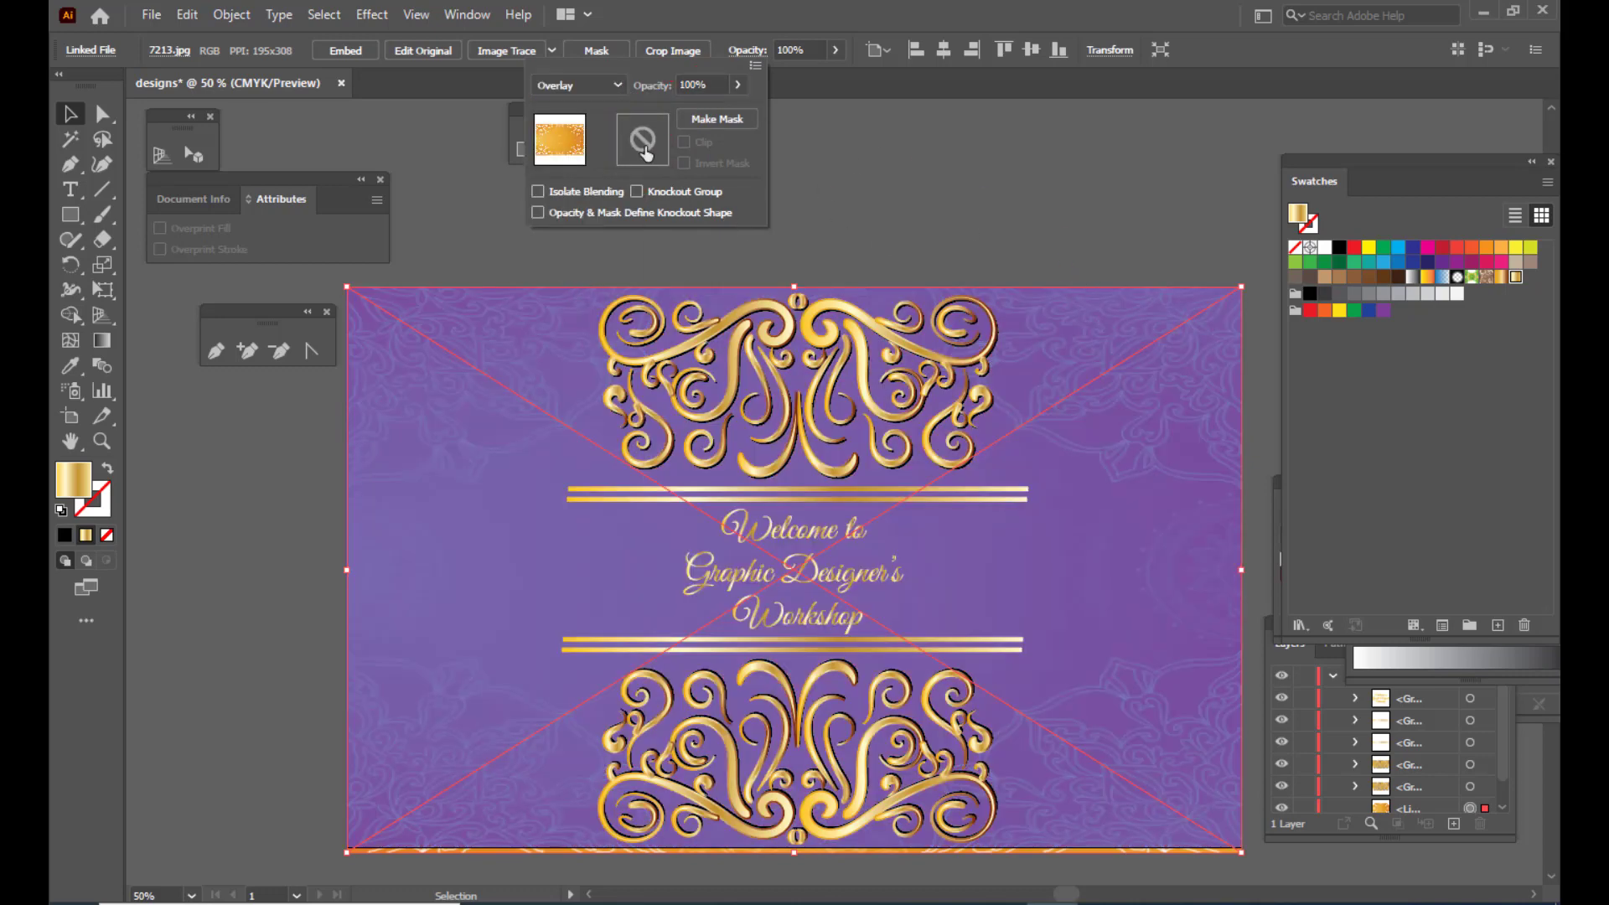
Try the Multiply, Color Dodge and Hard Light blend modes on the background image and restore Overlay
{"action": "left_click", "coordinate": [601, 81]}
{"action": "left_click", "coordinate": [587, 151]}
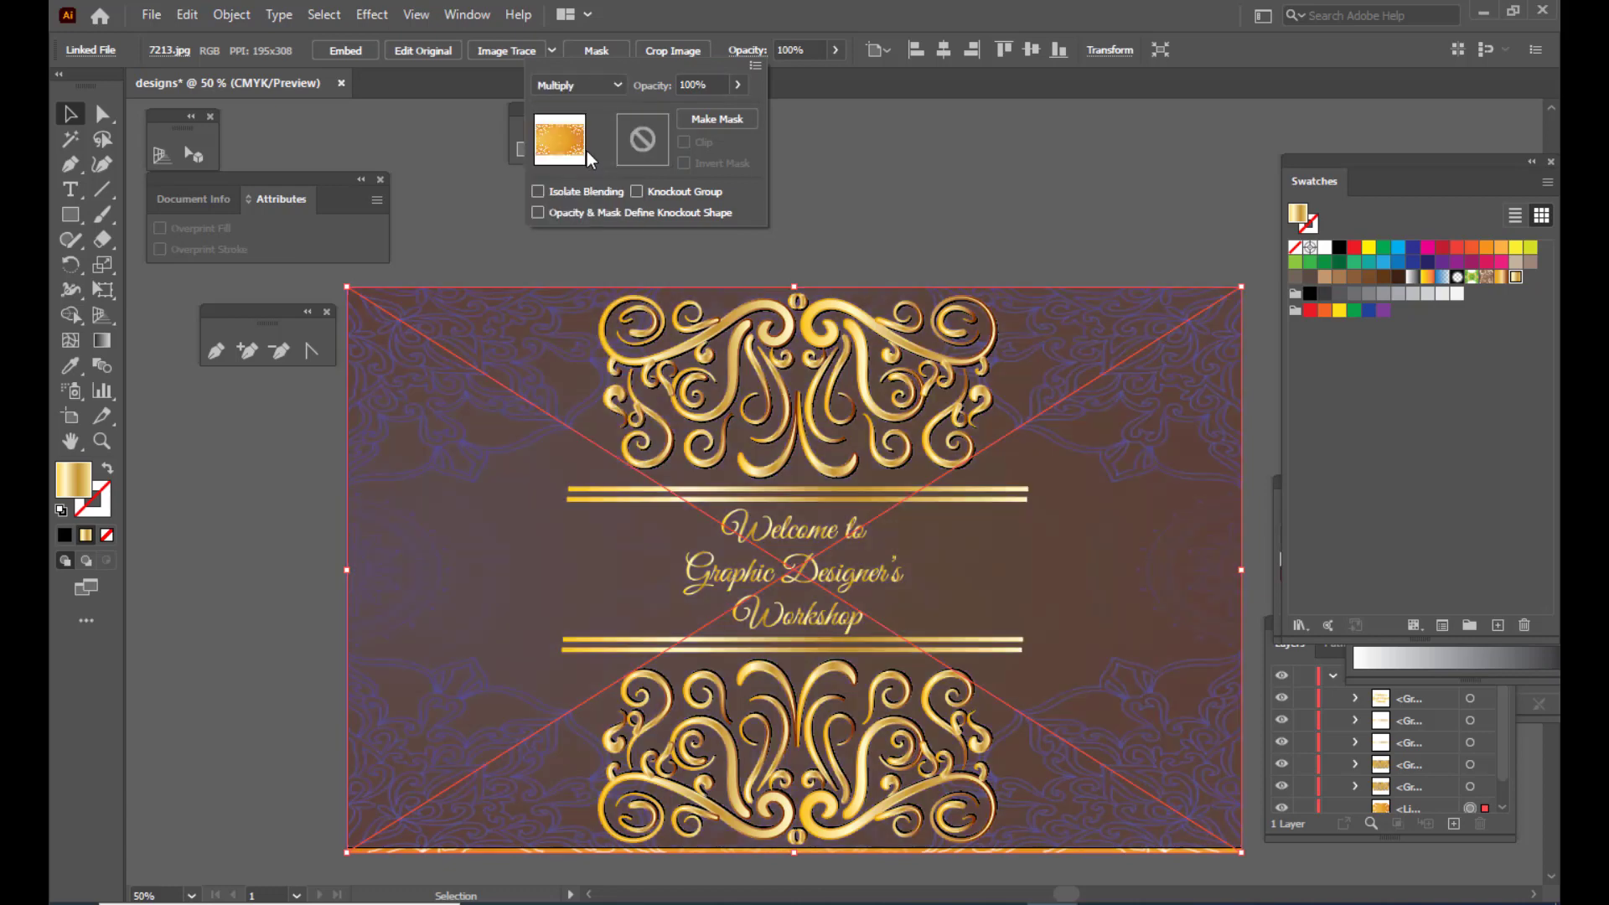
{"action": "left_click", "coordinate": [589, 84]}
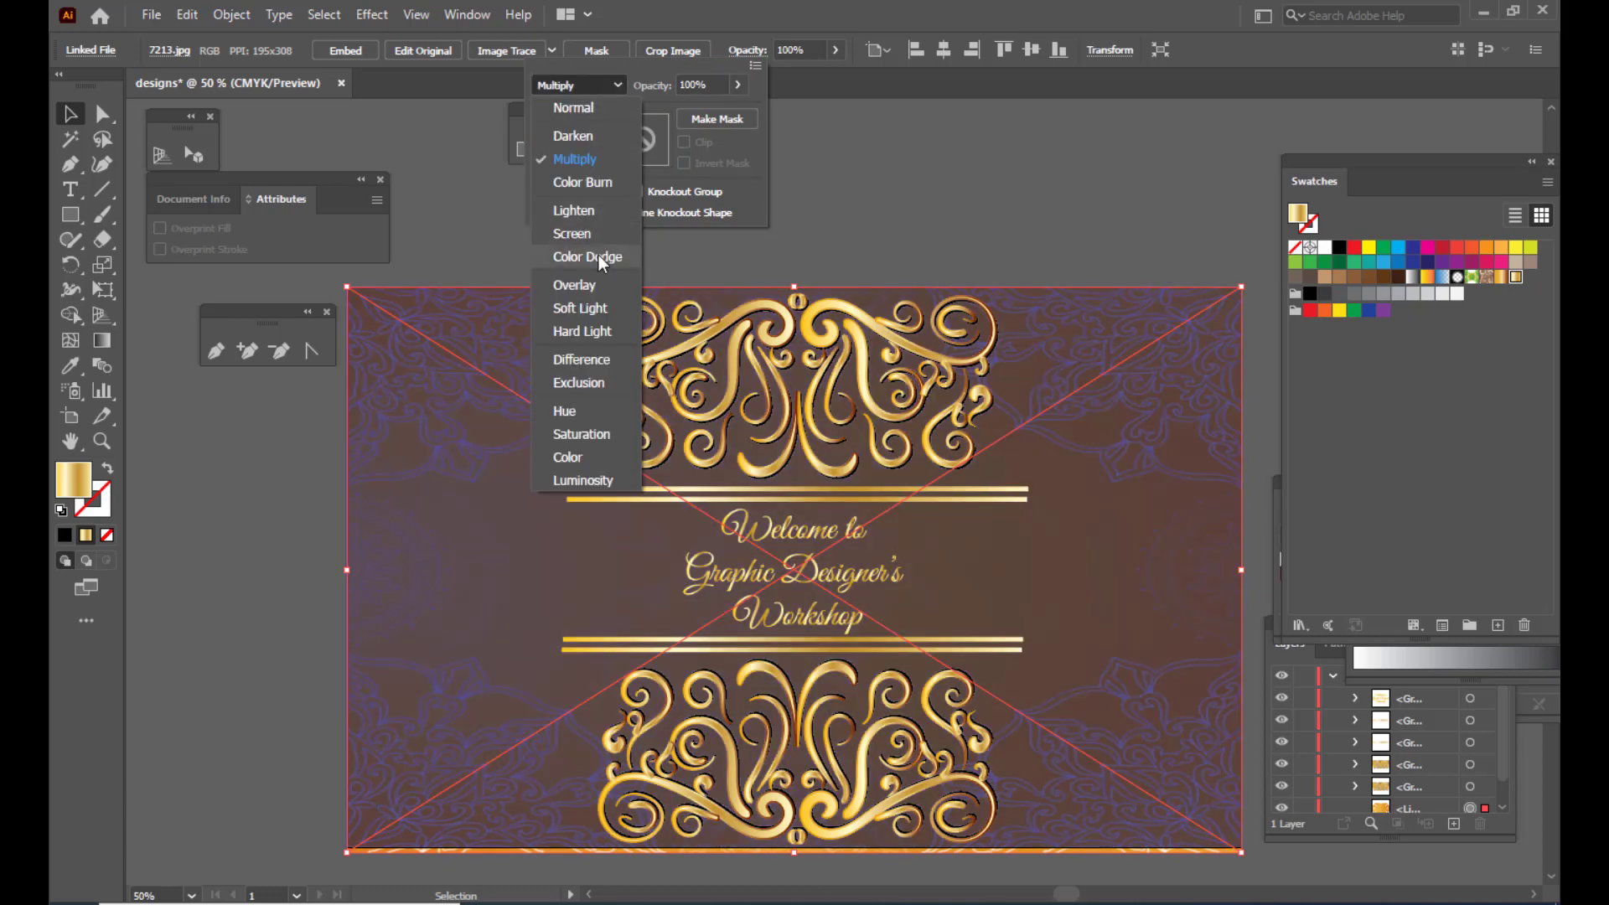
{"action": "left_click", "coordinate": [598, 255]}
{"action": "left_click", "coordinate": [588, 87]}
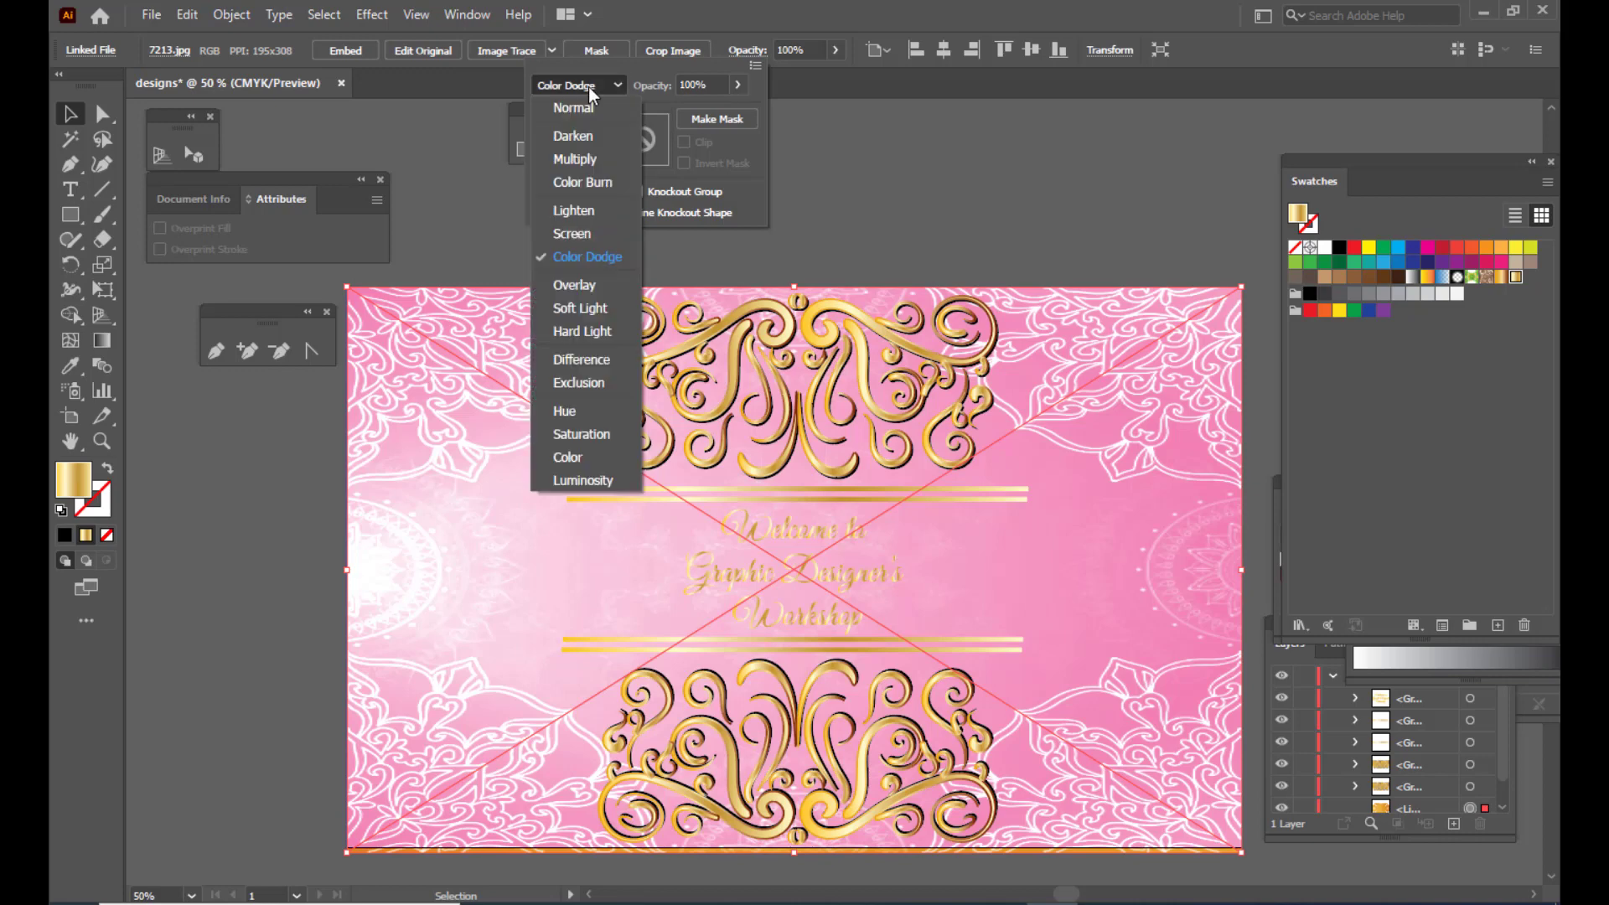
{"action": "left_click", "coordinate": [583, 333]}
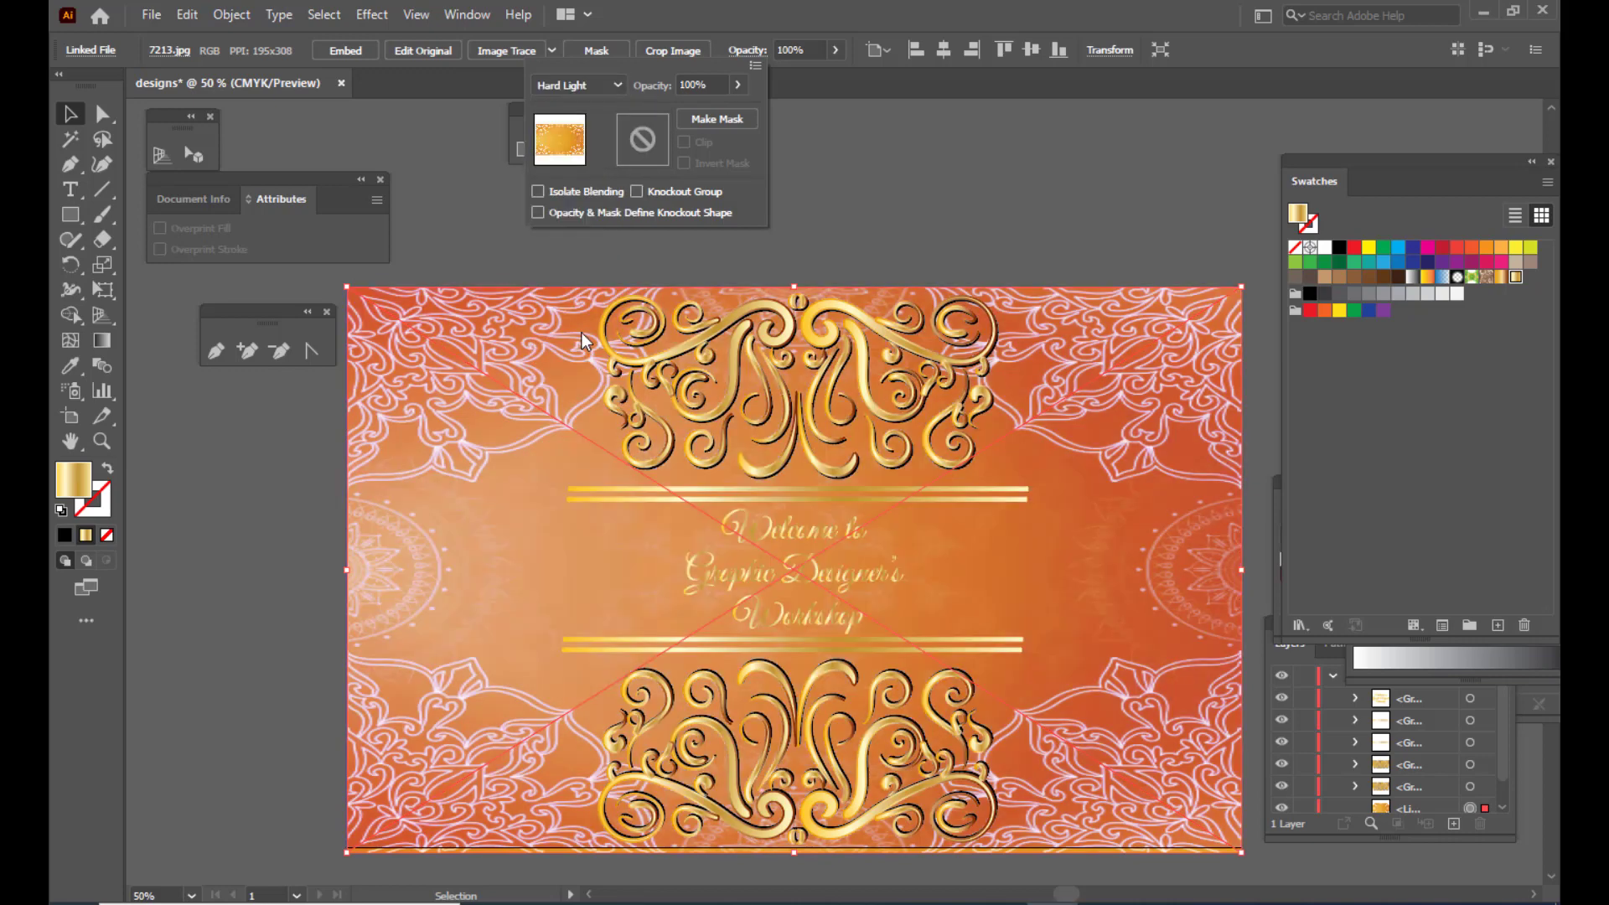
{"action": "left_click", "coordinate": [583, 86]}
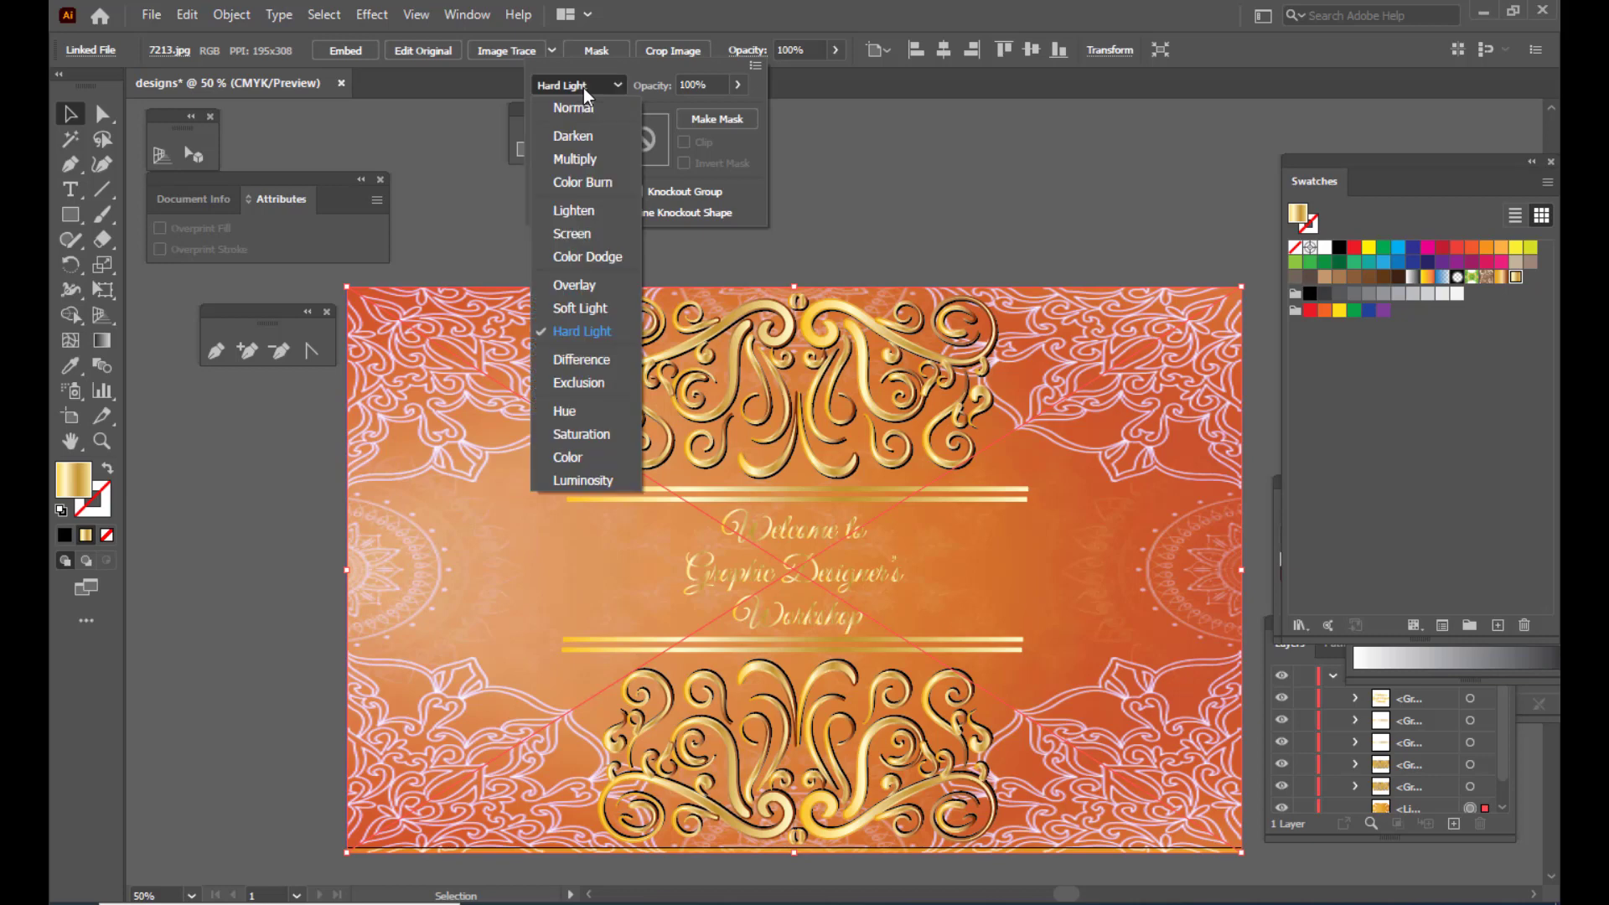
{"action": "left_click", "coordinate": [573, 286]}
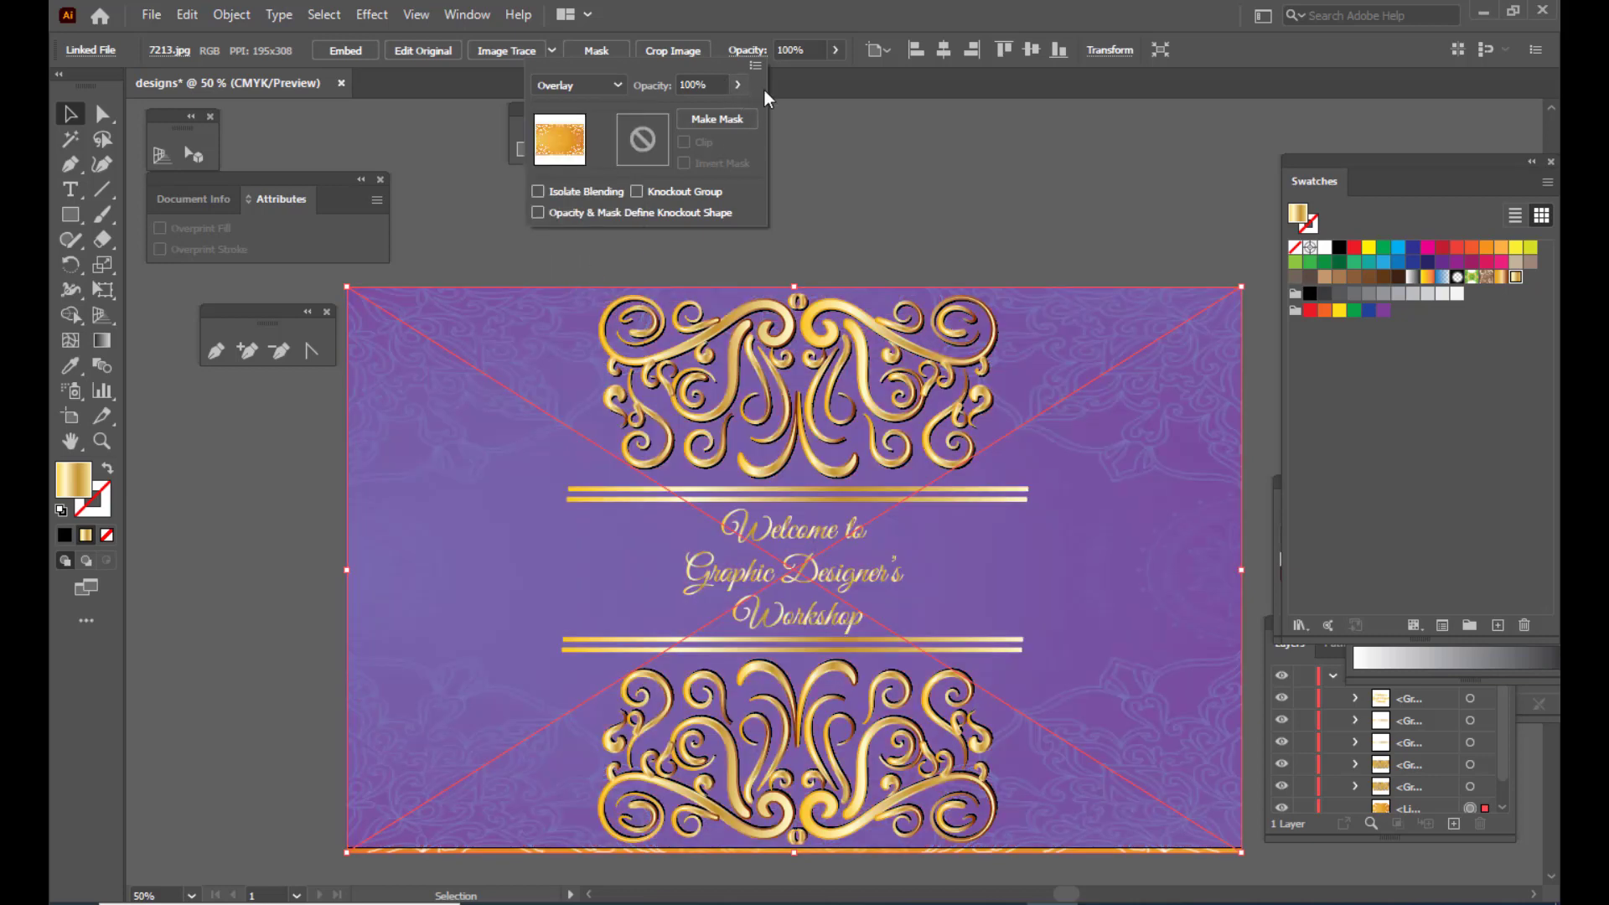
{"action": "left_click", "coordinate": [948, 252]}
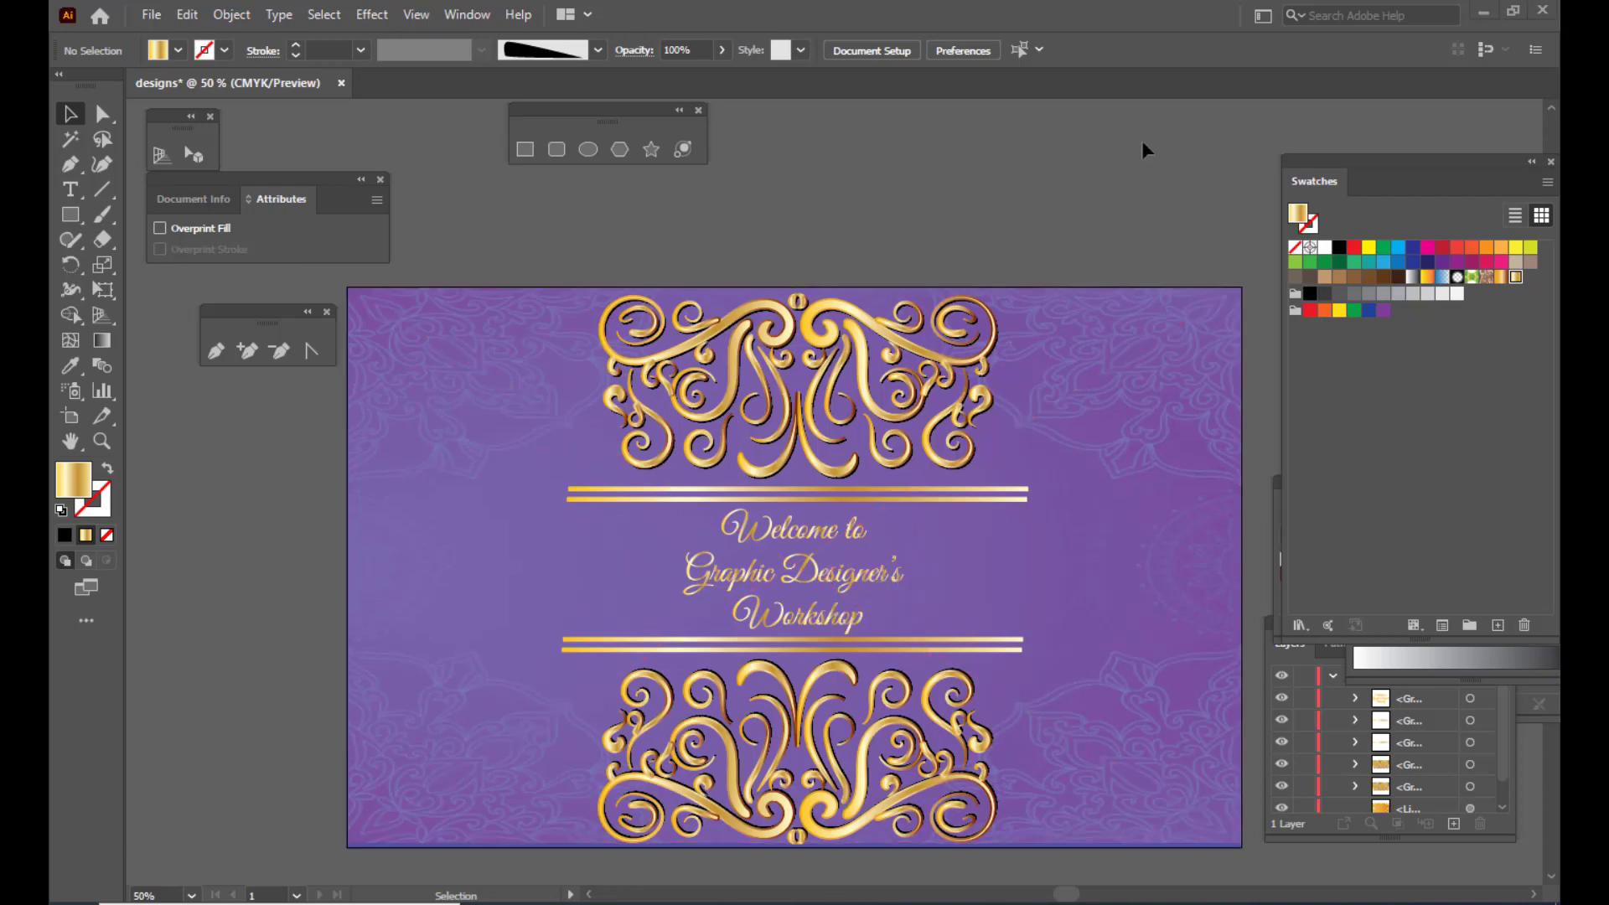
Duplicate the gold title group beside the original and fill the copy with solid black
{"action": "left_click", "coordinate": [746, 543]}
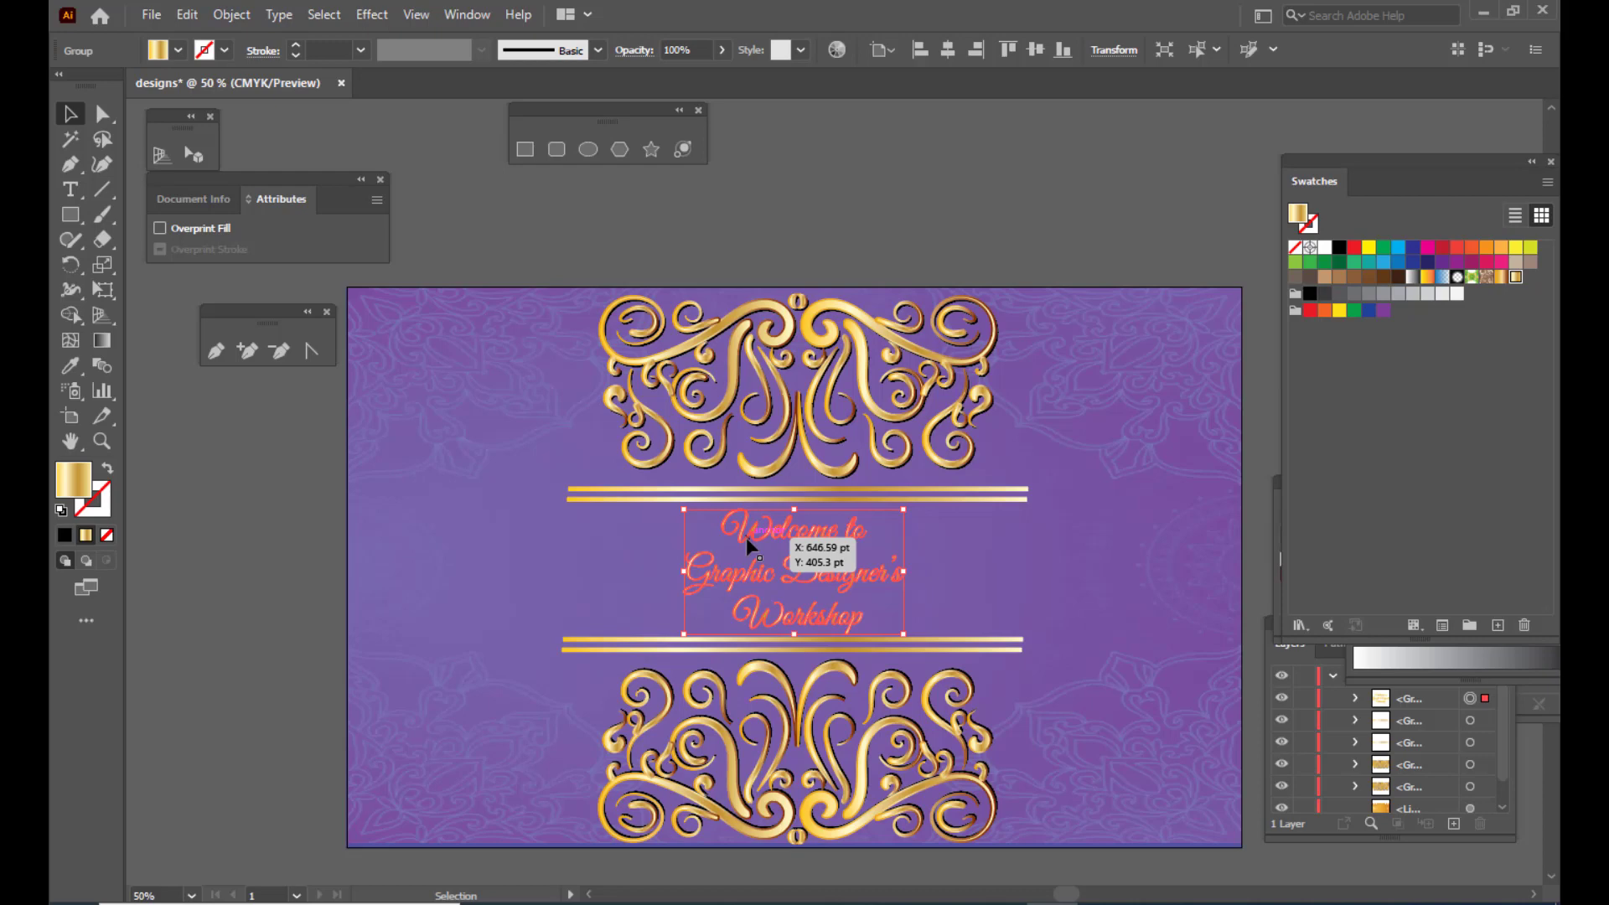
{"action": "left_click_drag", "start_coordinate": [746, 543], "coordinate": [876, 545]}
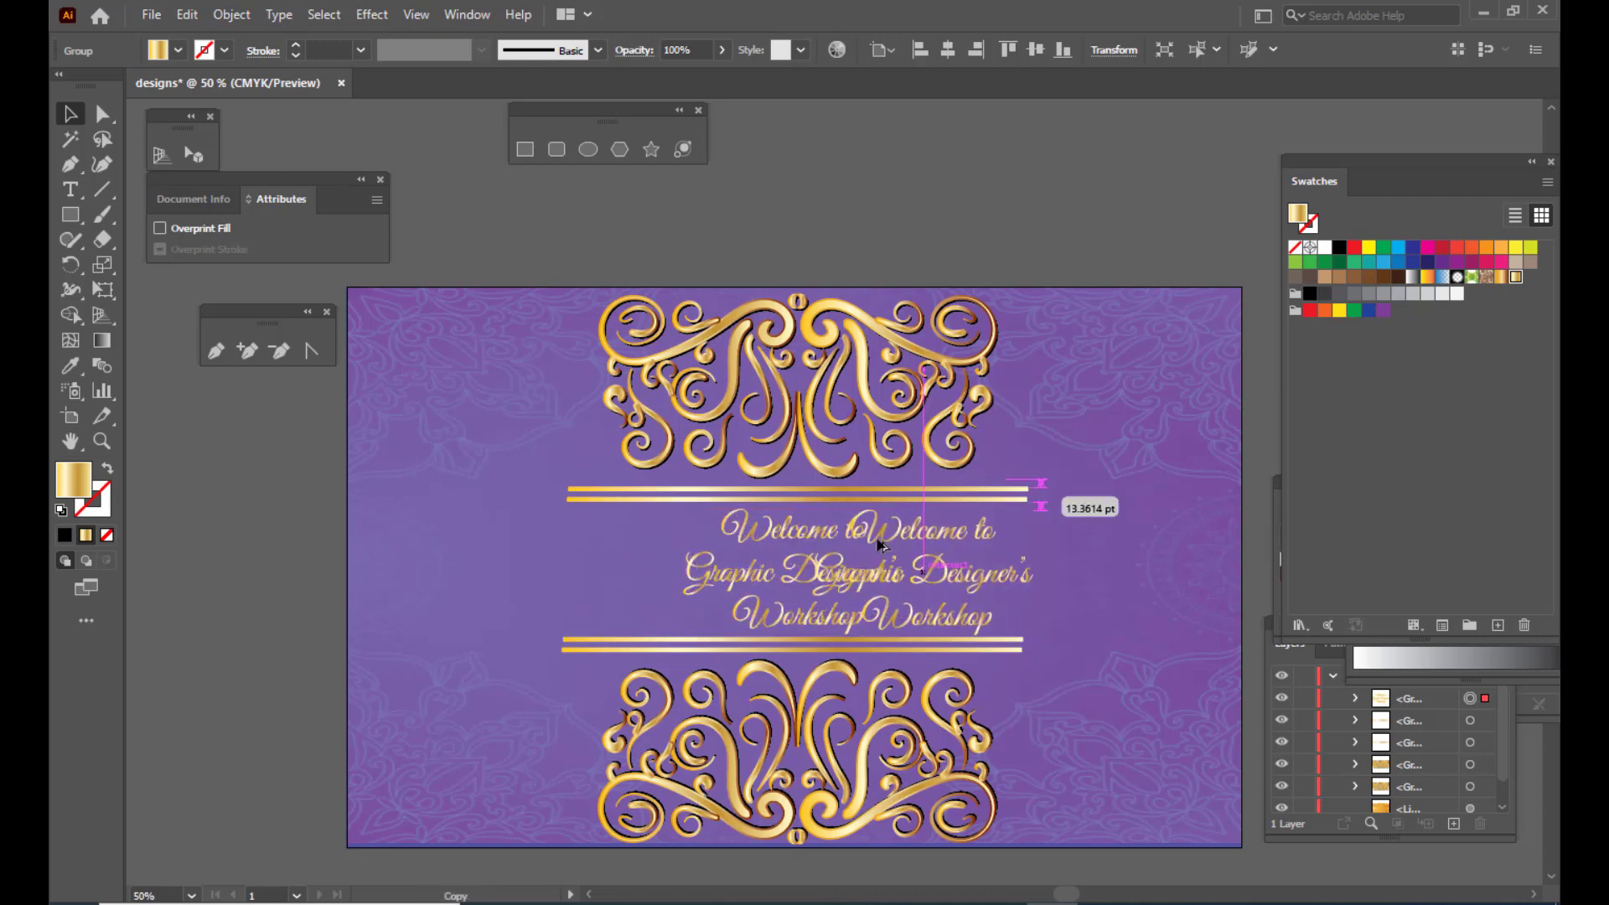
{"action": "left_click", "coordinate": [64, 535]}
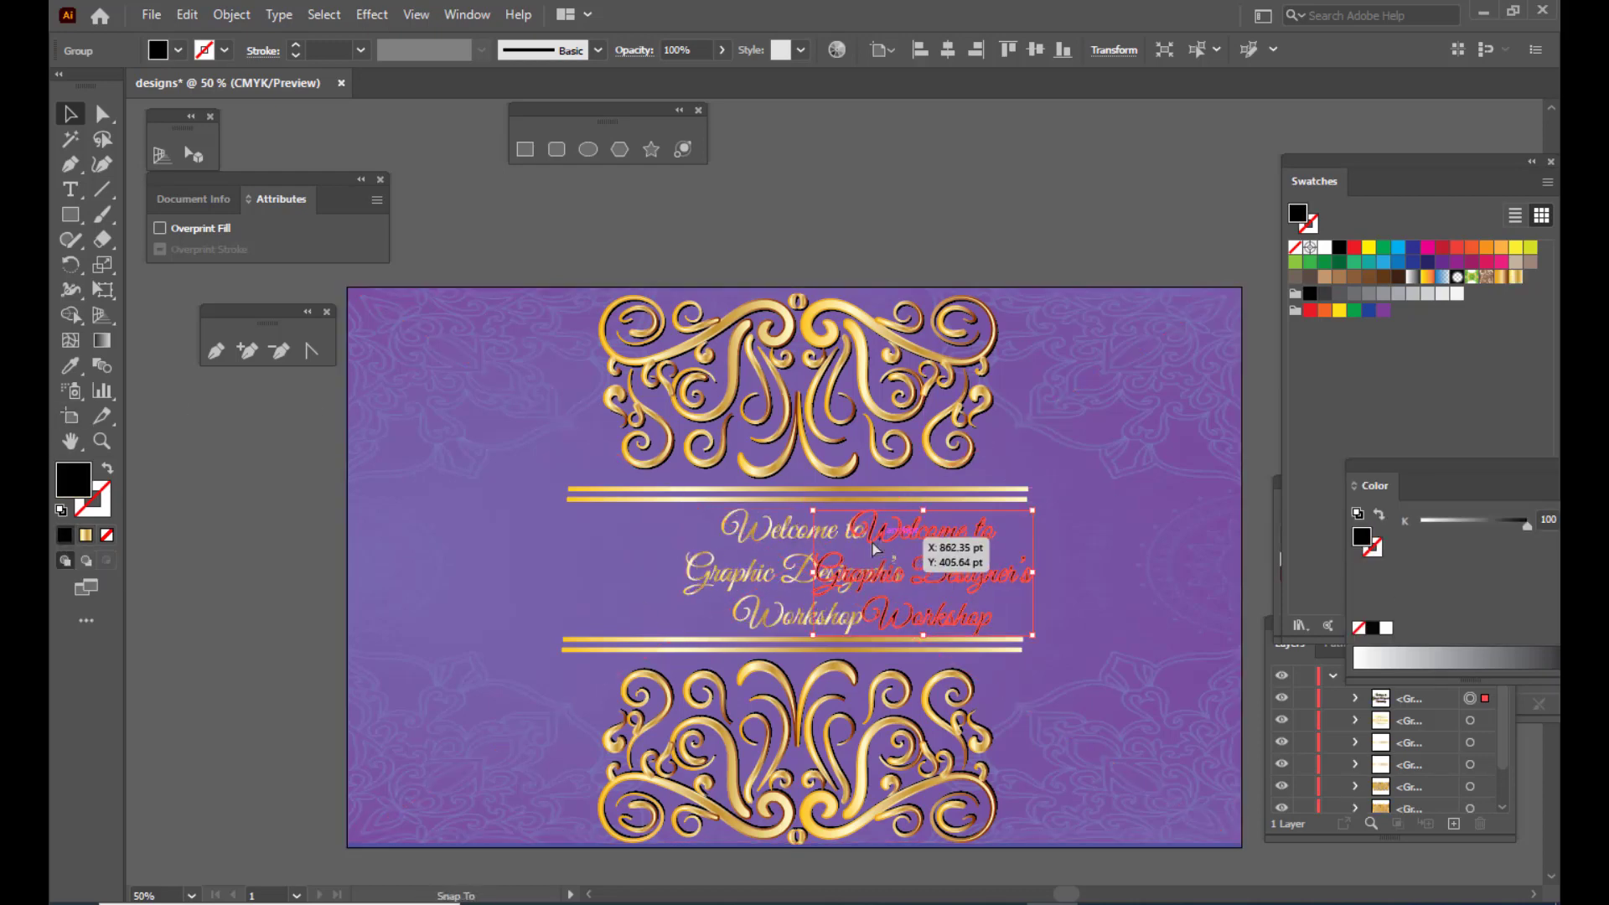
Move the black title copy over the gold title and send it backward behind it, slightly offset as a shadow
{"action": "left_click_drag", "start_coordinate": [873, 549], "coordinate": [771, 542]}
{"action": "right_click", "coordinate": [770, 543]}
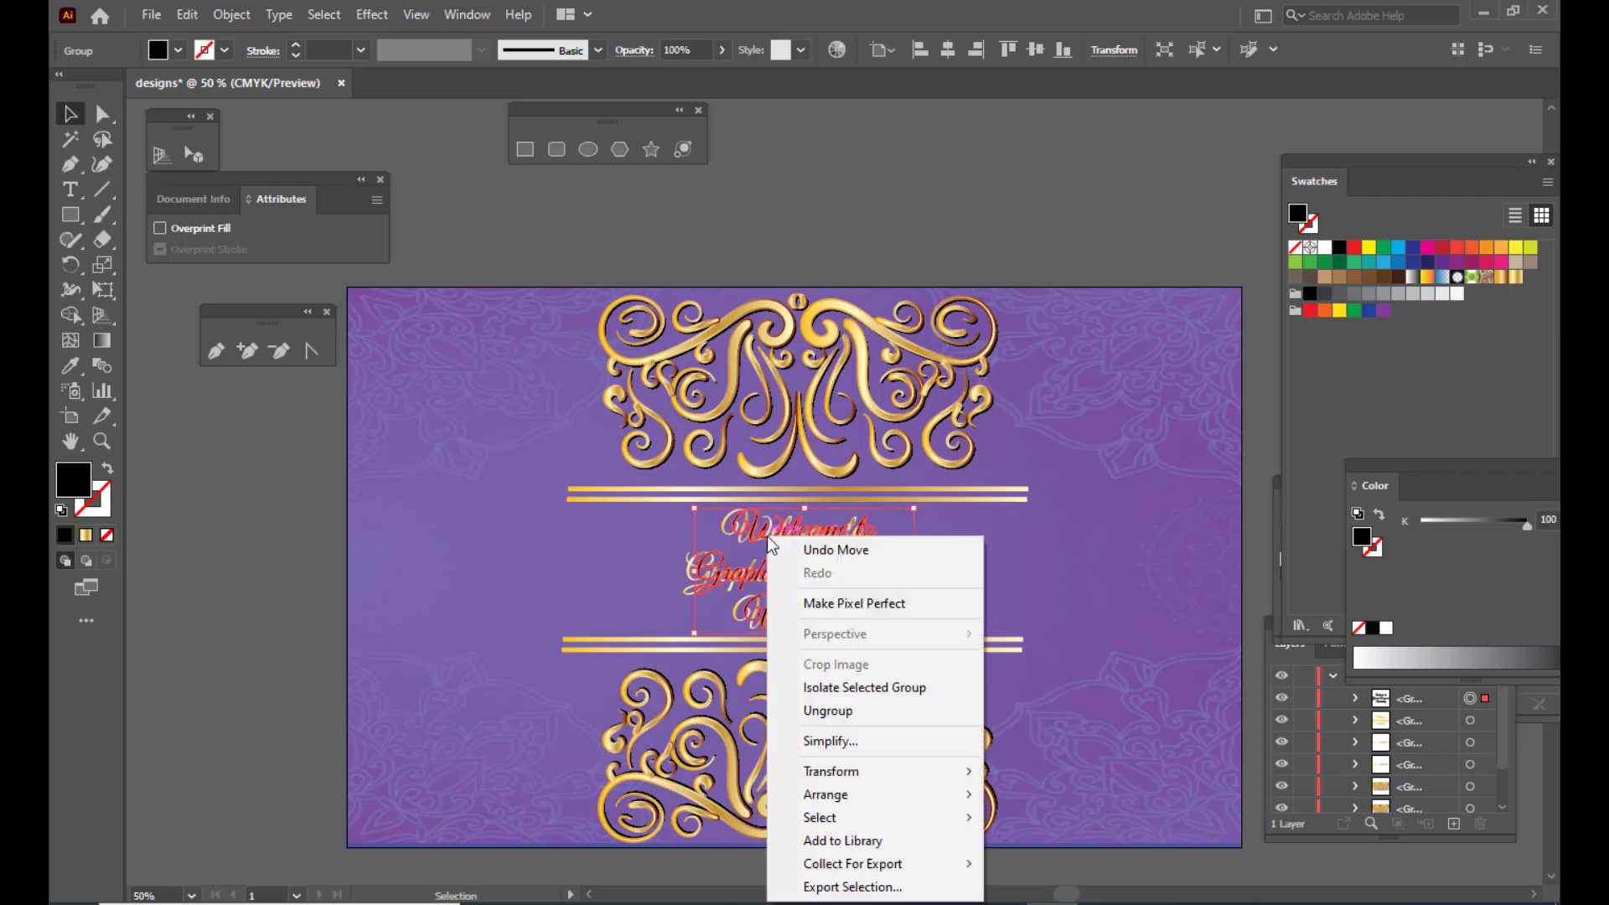
{"action": "mouse_move", "coordinate": [849, 803]}
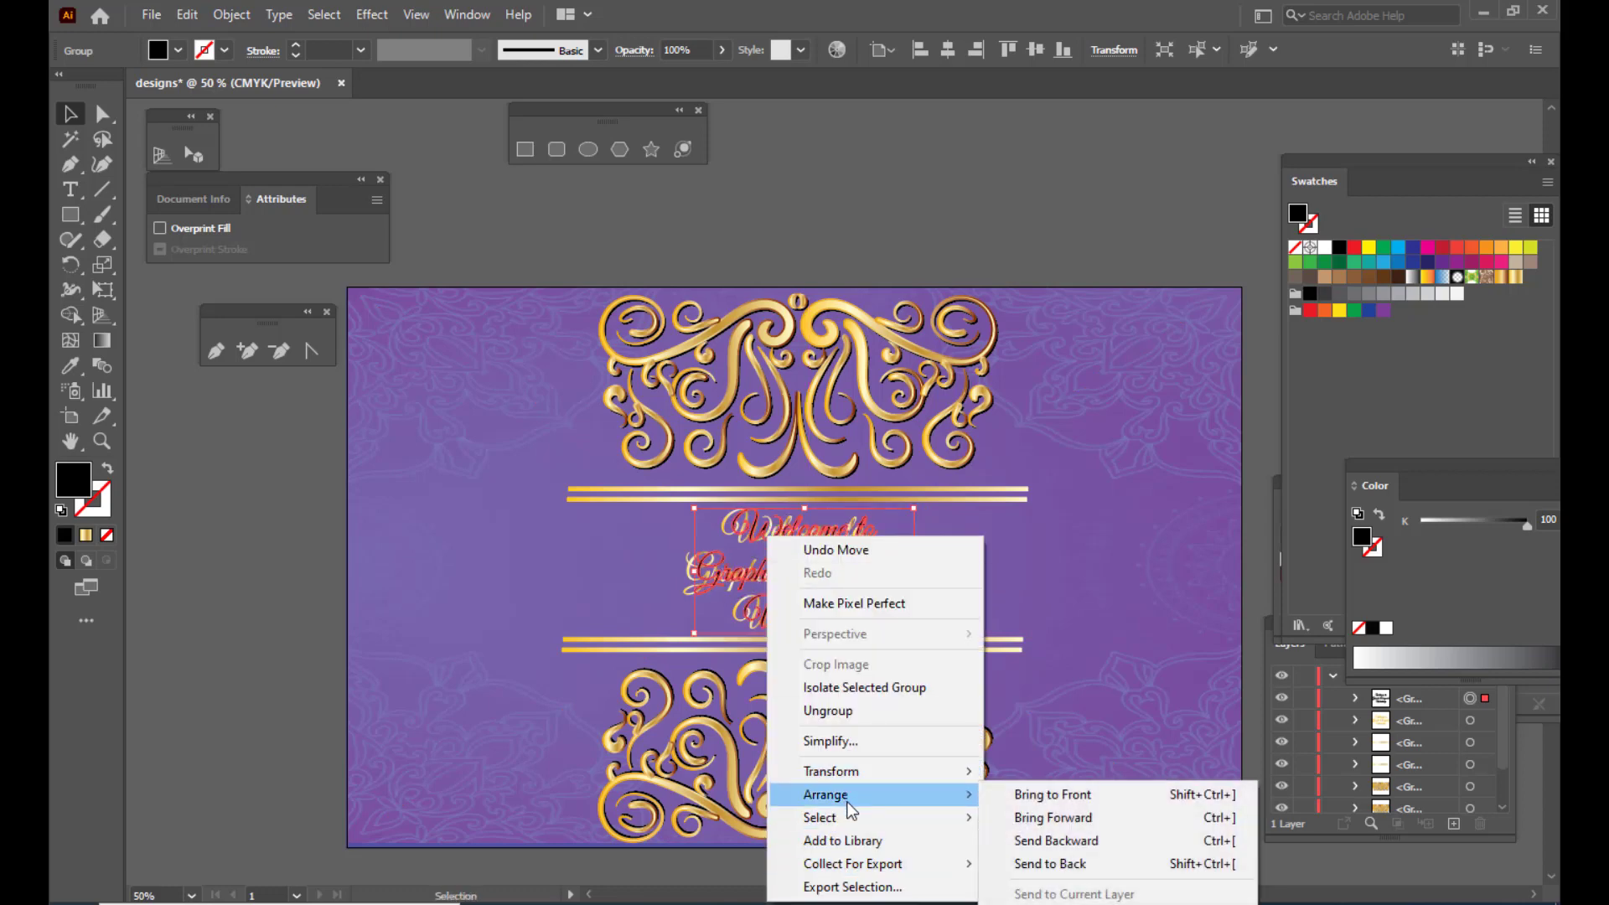
{"action": "left_click", "coordinate": [1081, 842]}
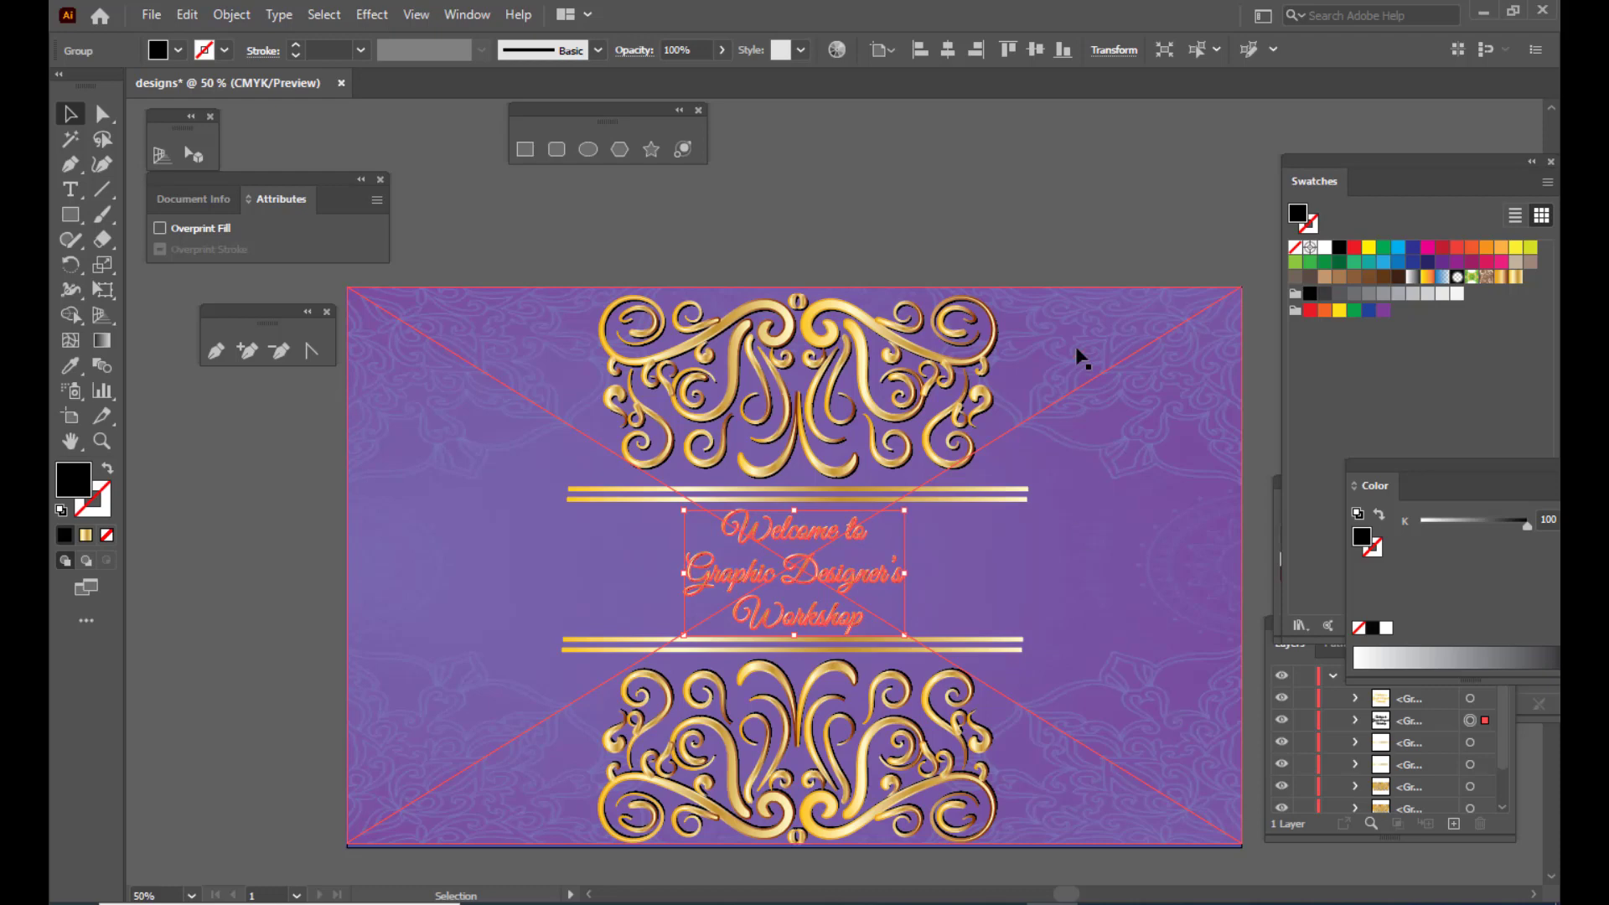
{"action": "left_click", "coordinate": [1032, 237]}
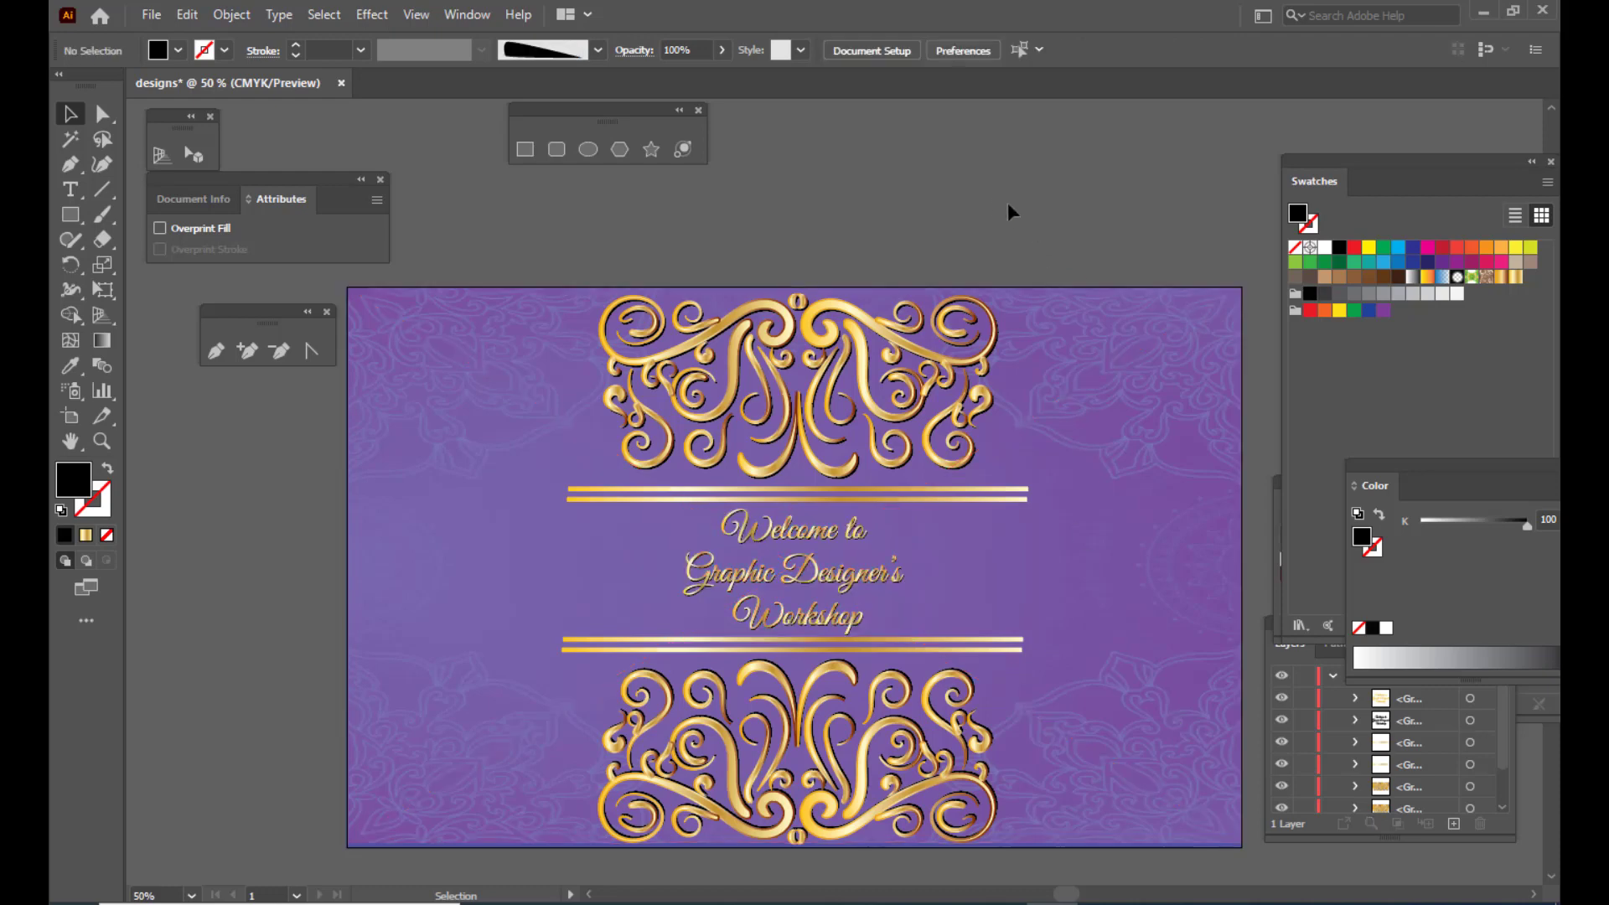
Start exporting the design with Export As, choosing the Desktop as destination and JPEG (*.JPG) as file type
{"action": "left_click", "coordinate": [152, 16]}
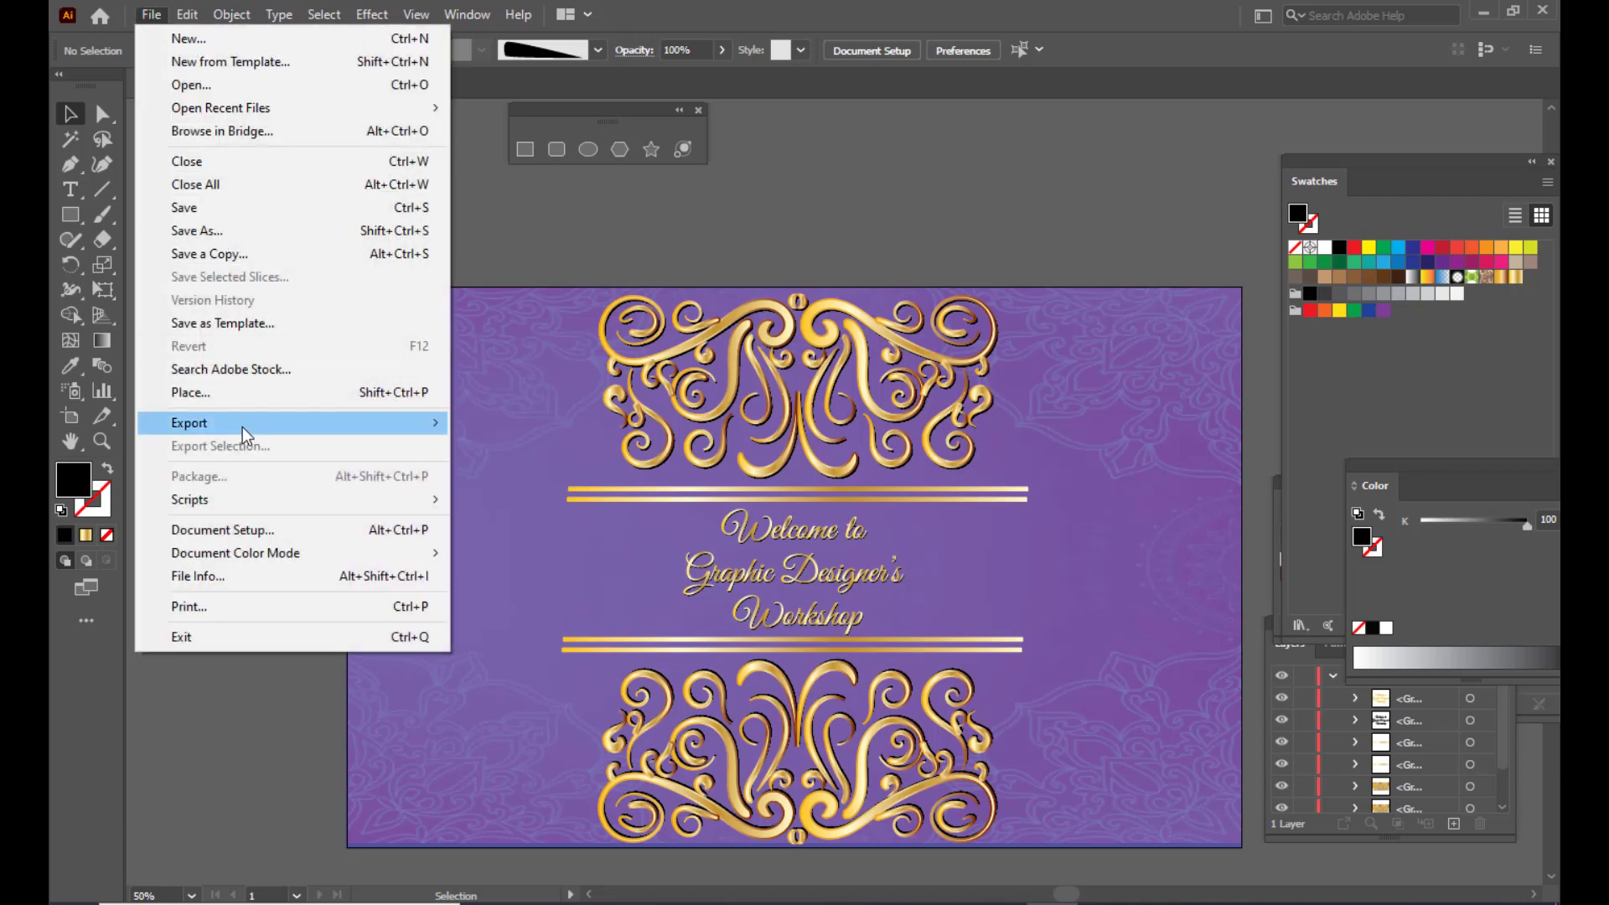
{"action": "mouse_move", "coordinate": [245, 433]}
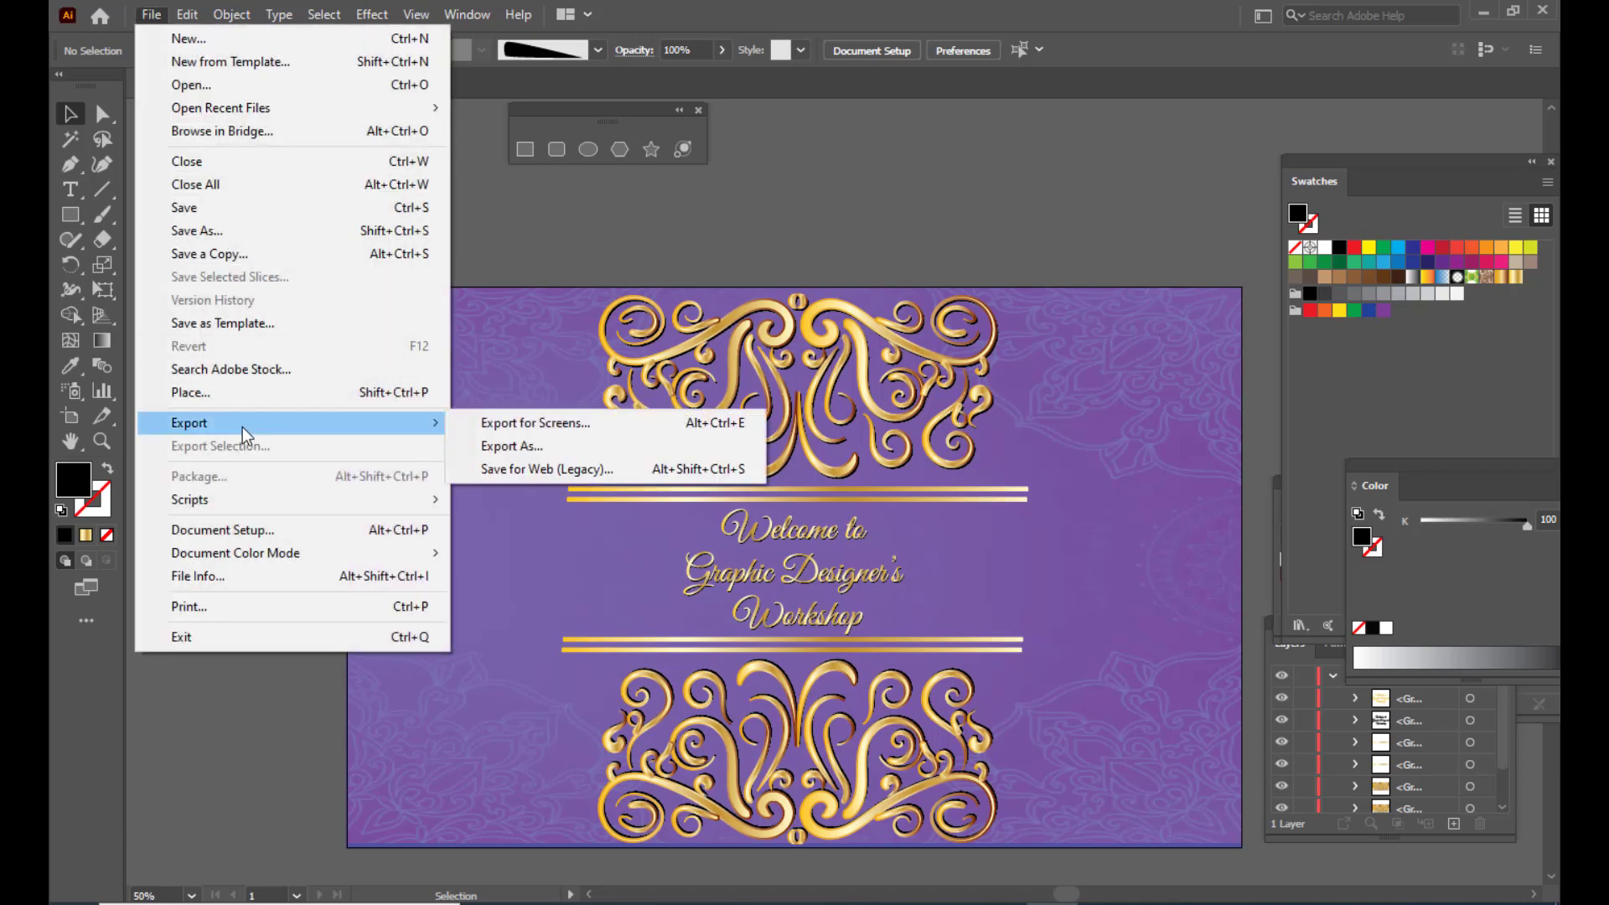
{"action": "left_click", "coordinate": [538, 448]}
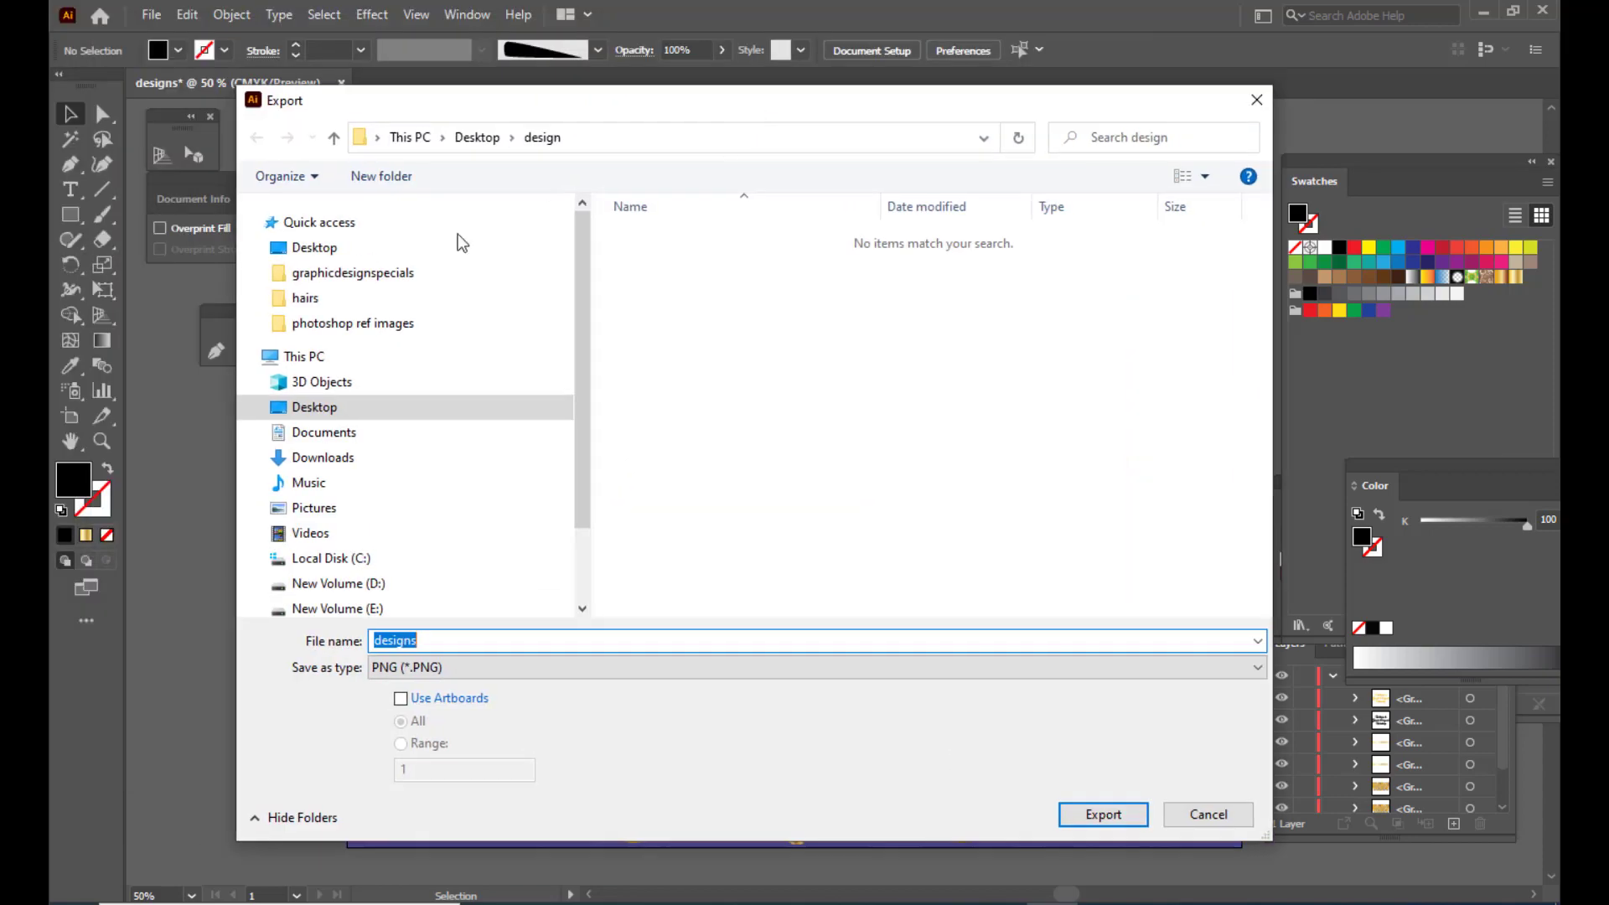
{"action": "left_click", "coordinate": [317, 248]}
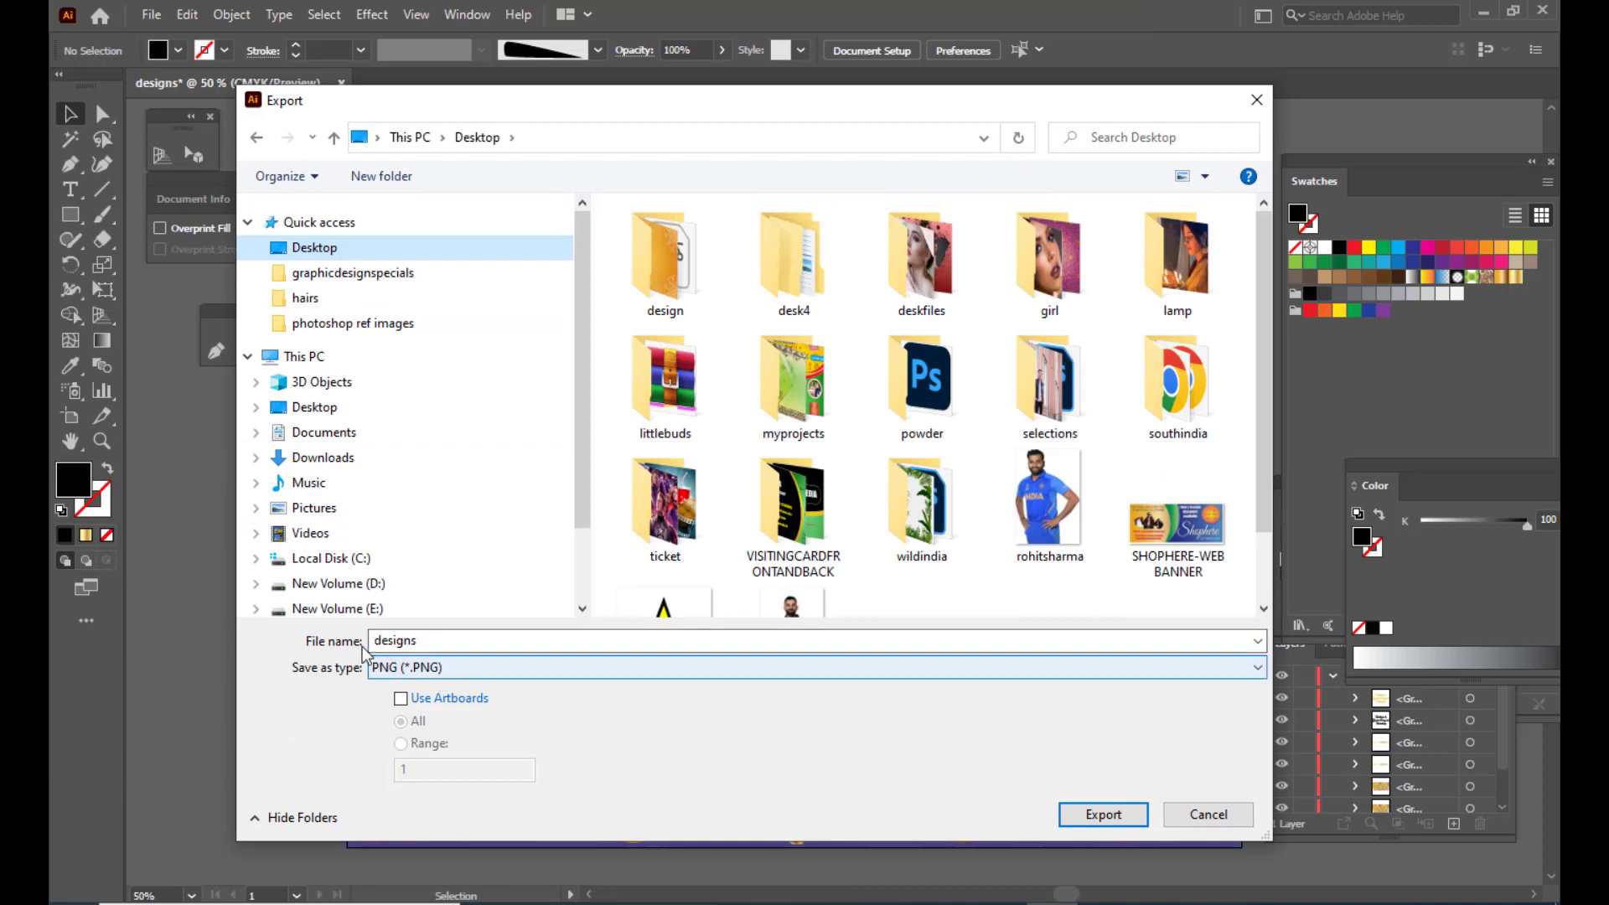
{"action": "left_click", "coordinate": [432, 674]}
{"action": "key", "text": "Up"}
{"action": "key", "text": "Up"}
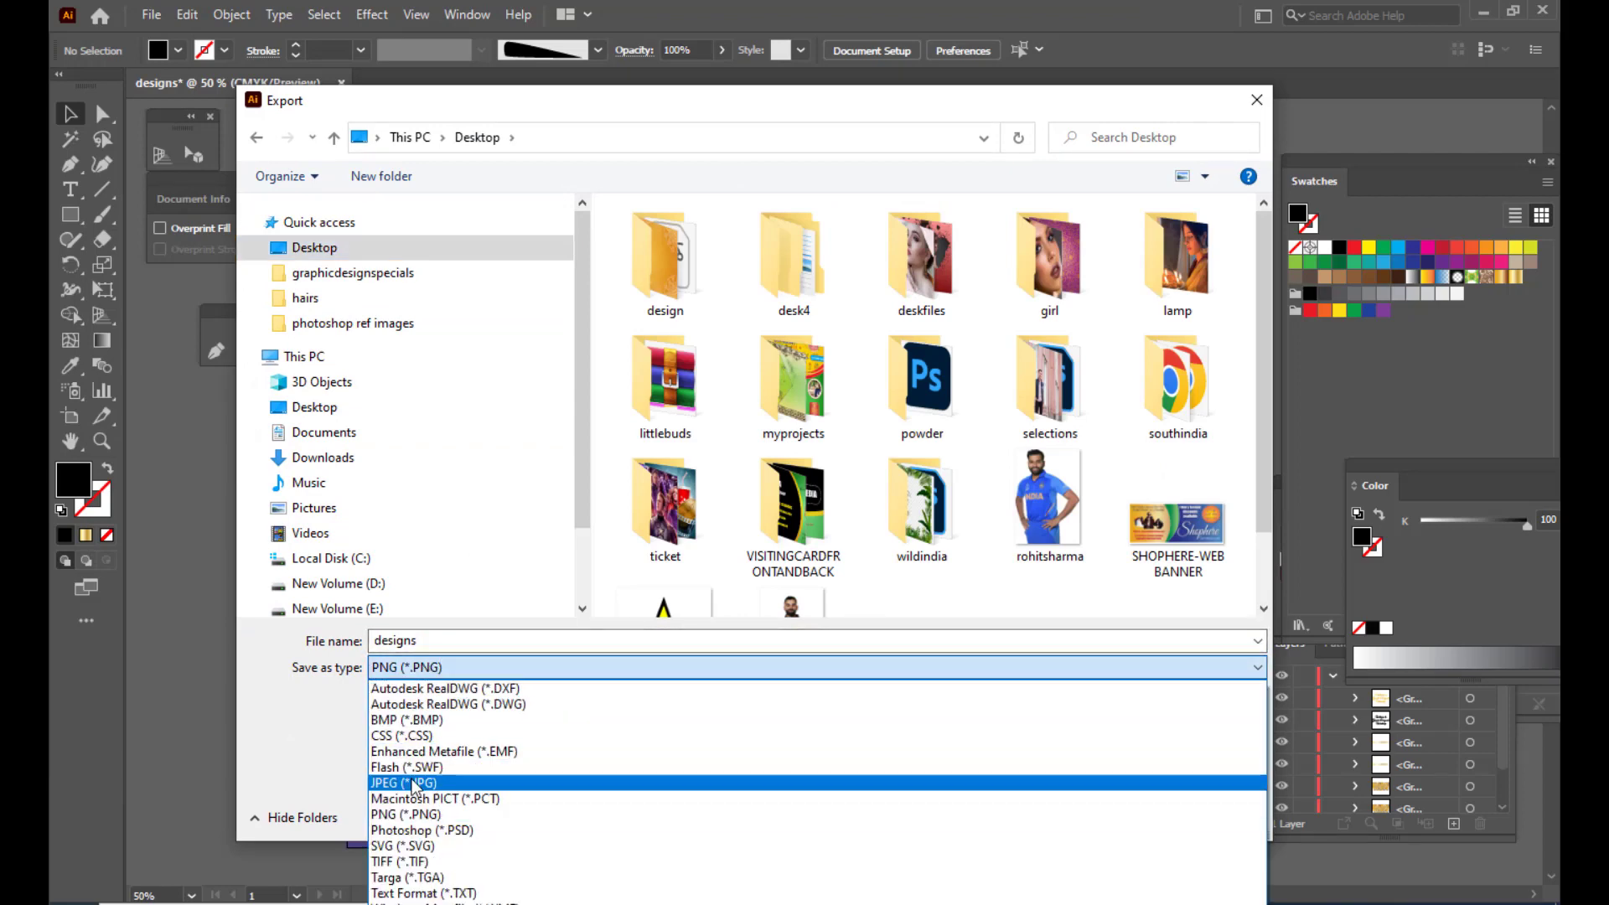
{"action": "key", "text": "Return"}
Name the export file brushdesign and export it, accepting the JPEG options of CMYK, quality 5 (Medium) and Screen (72 ppi)
{"action": "left_click", "coordinate": [439, 640]}
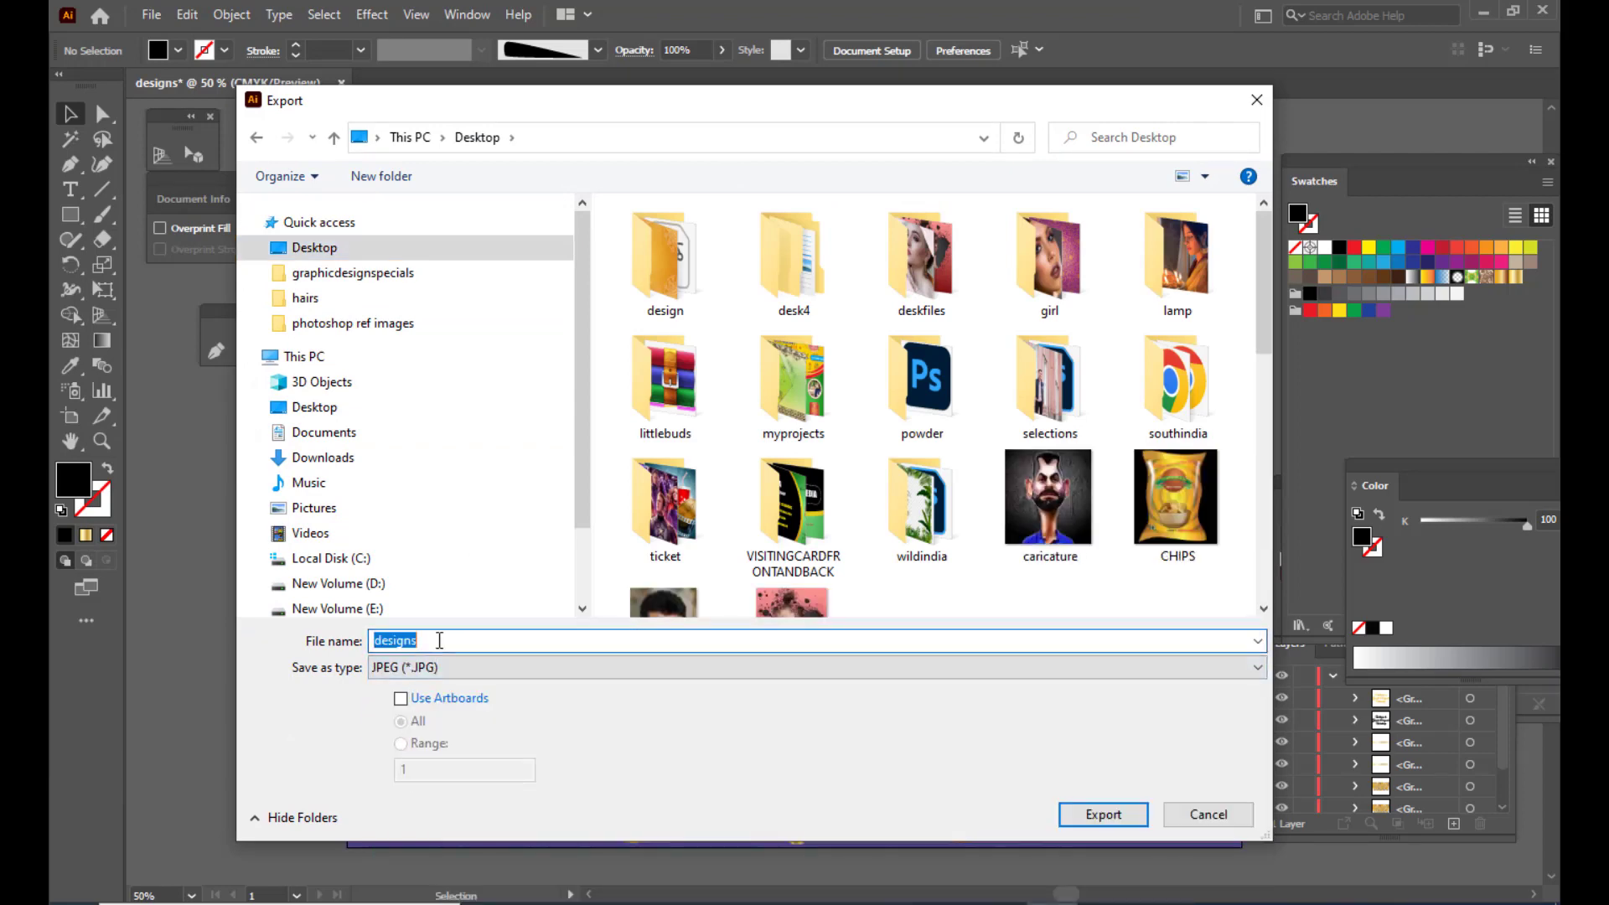
{"action": "key", "text": "BackSpace"}
{"action": "type", "text": "brush"}
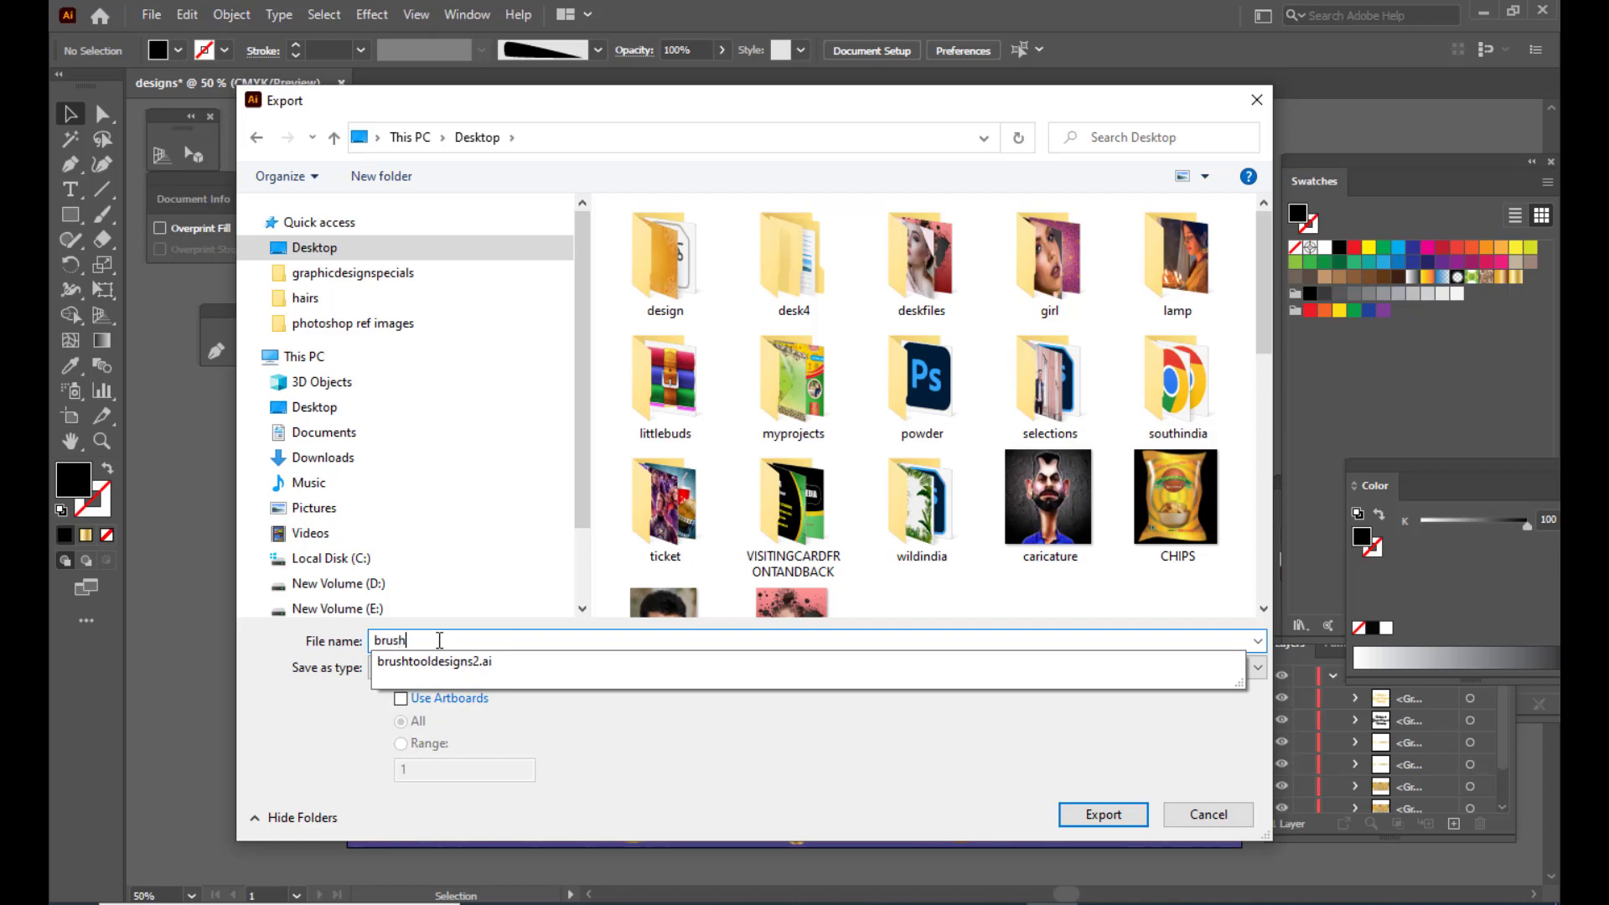
{"action": "type", "text": "design"}
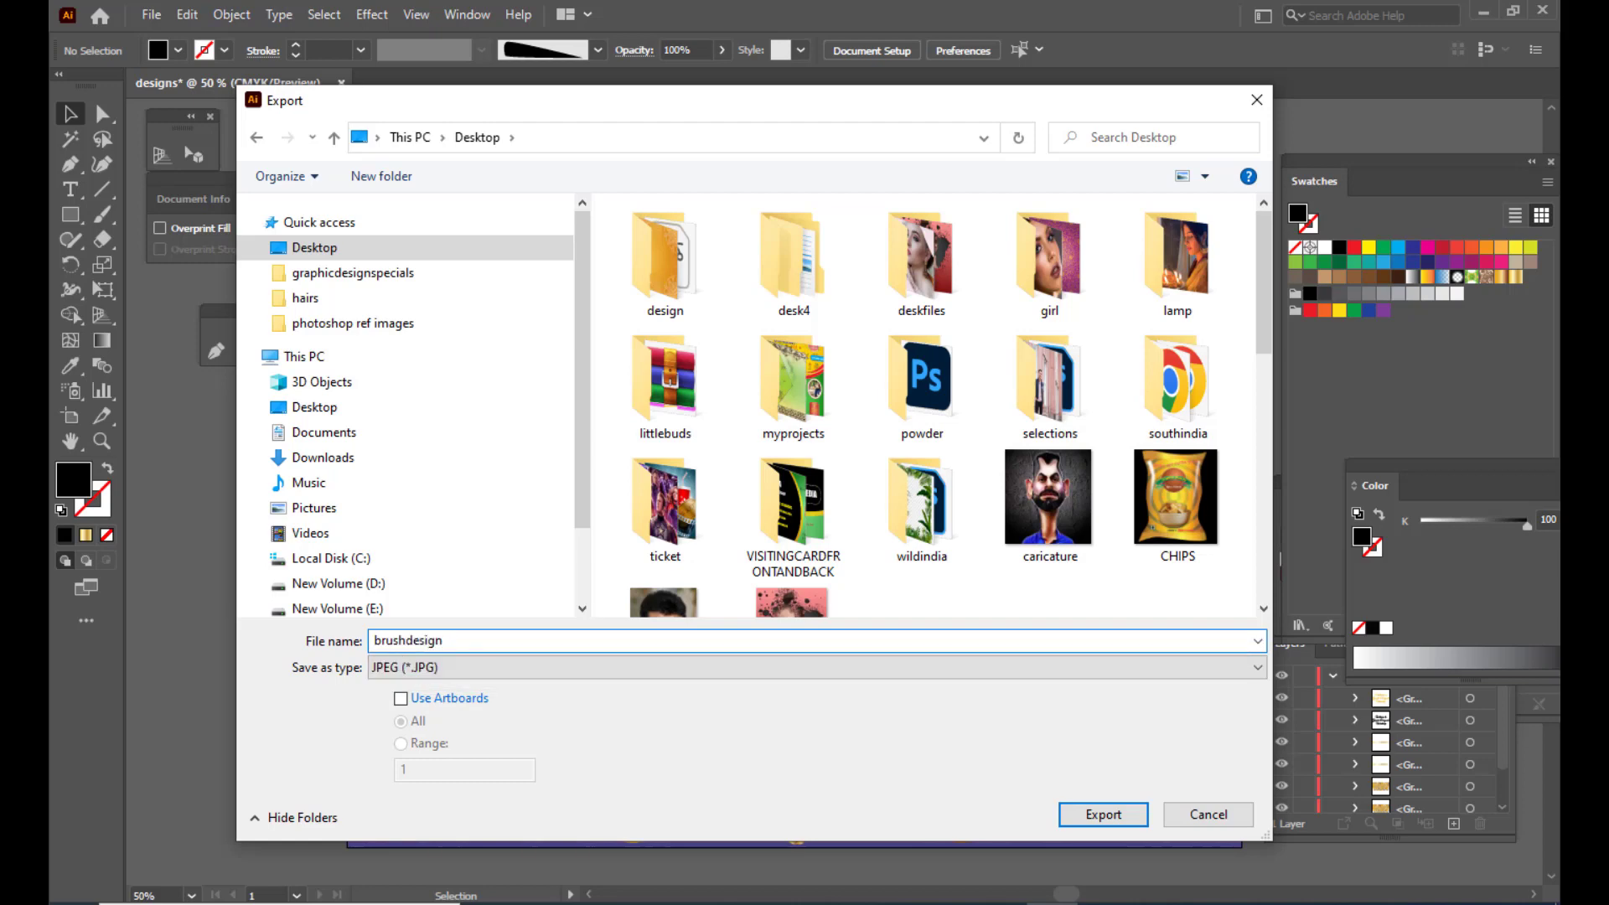
{"action": "left_click", "coordinate": [1102, 814]}
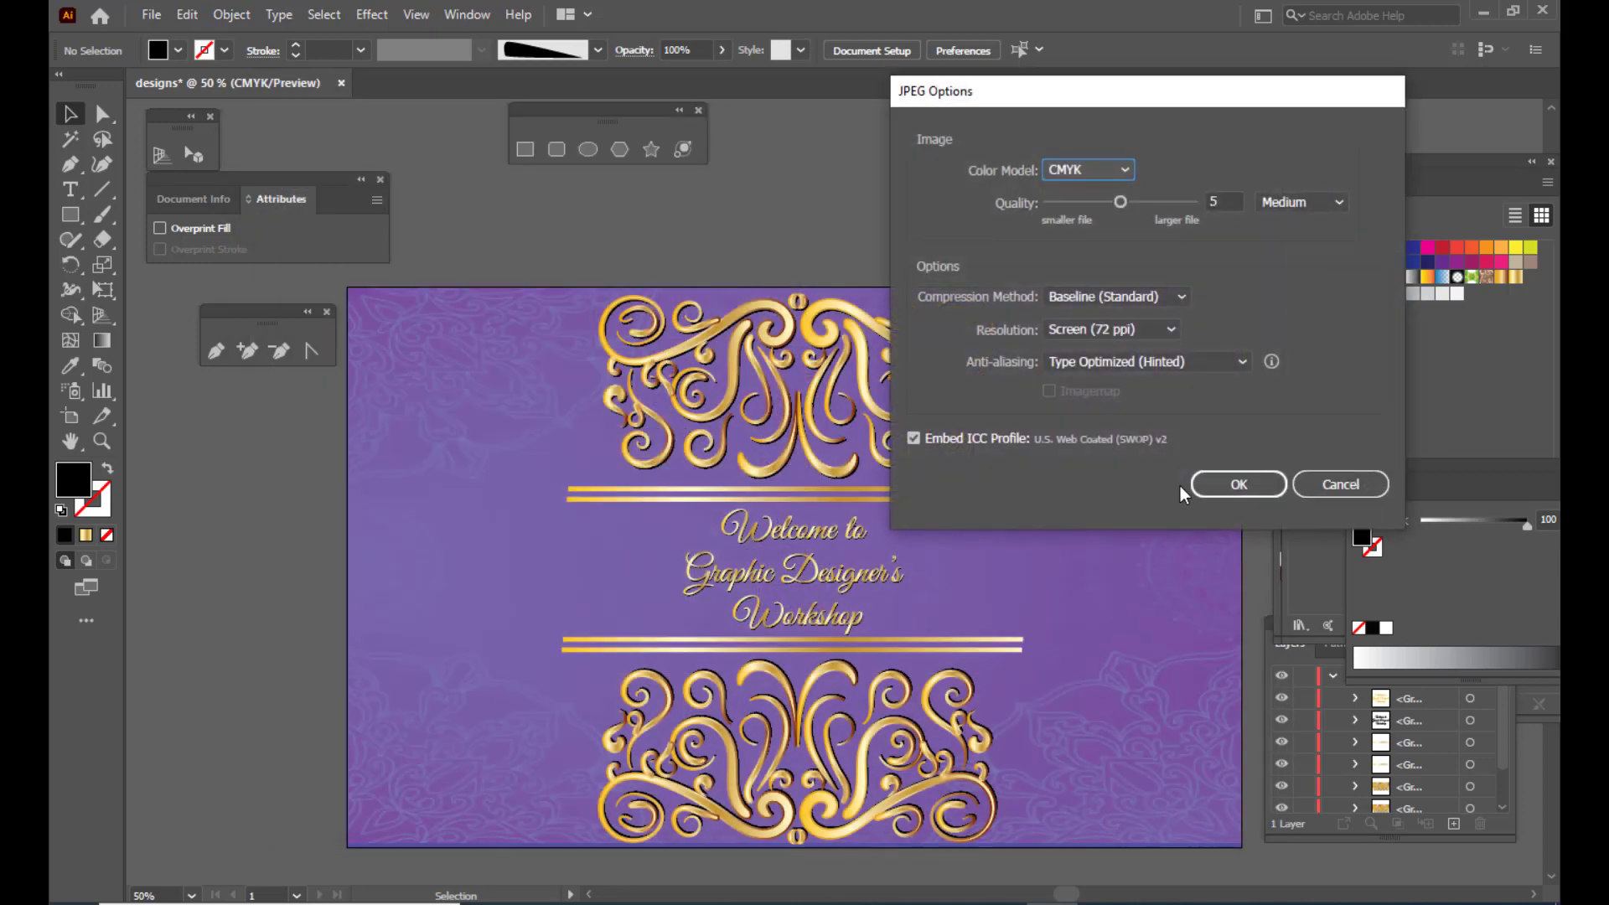
{"action": "left_click", "coordinate": [1237, 485]}
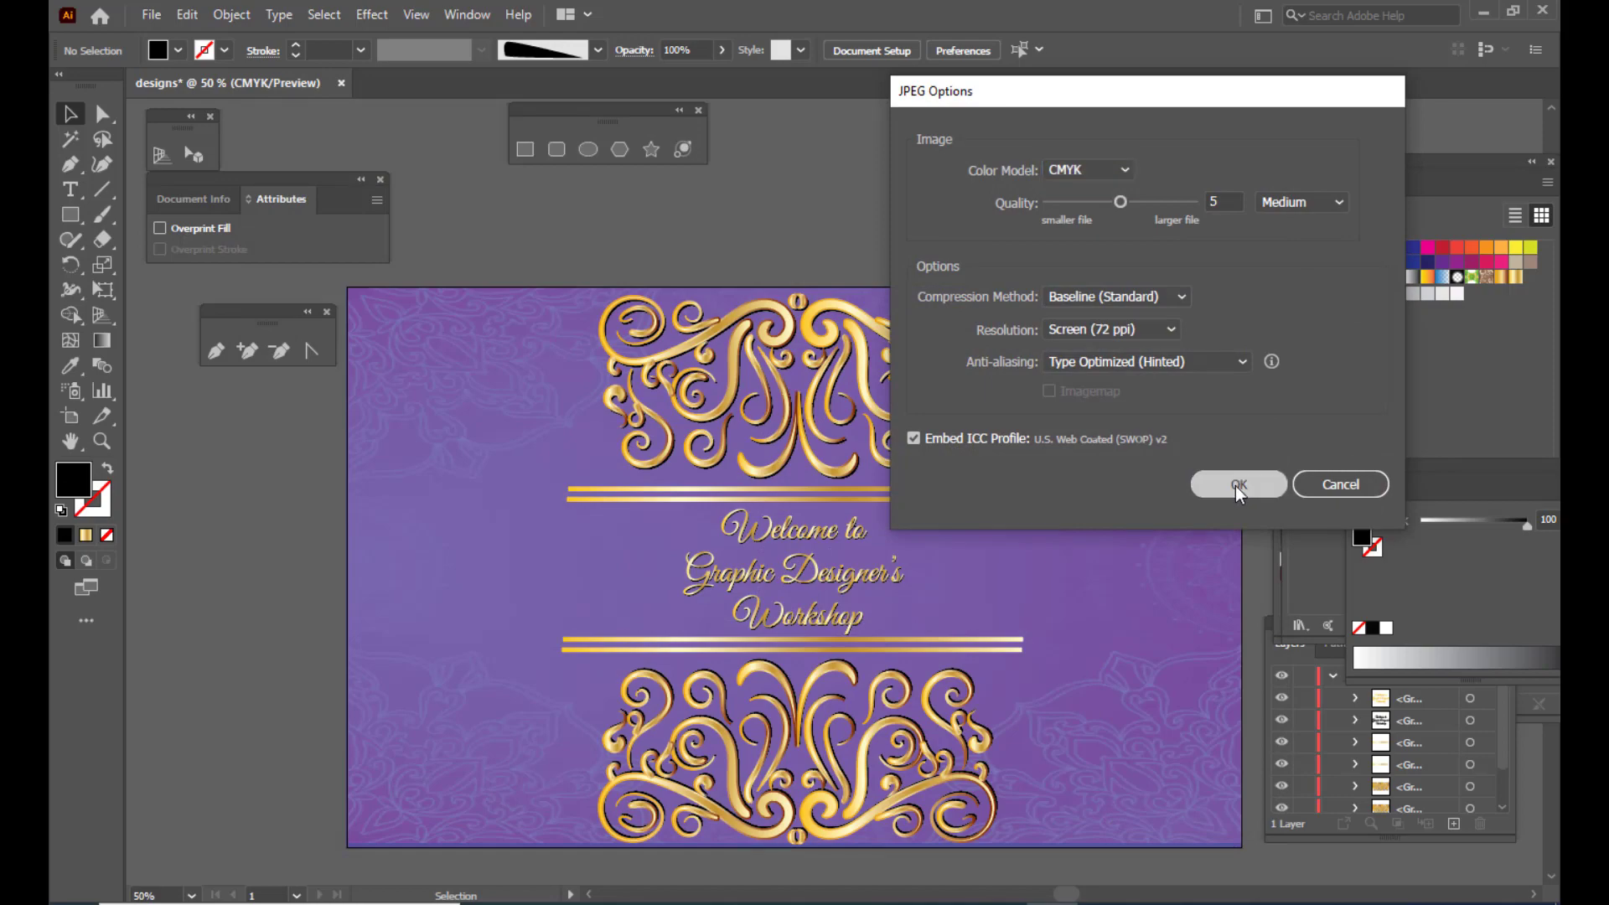
Switch to the Windows desktop and open the exported brushdesign image in Photos to view it
{"action": "left_click", "coordinate": [1482, 12]}
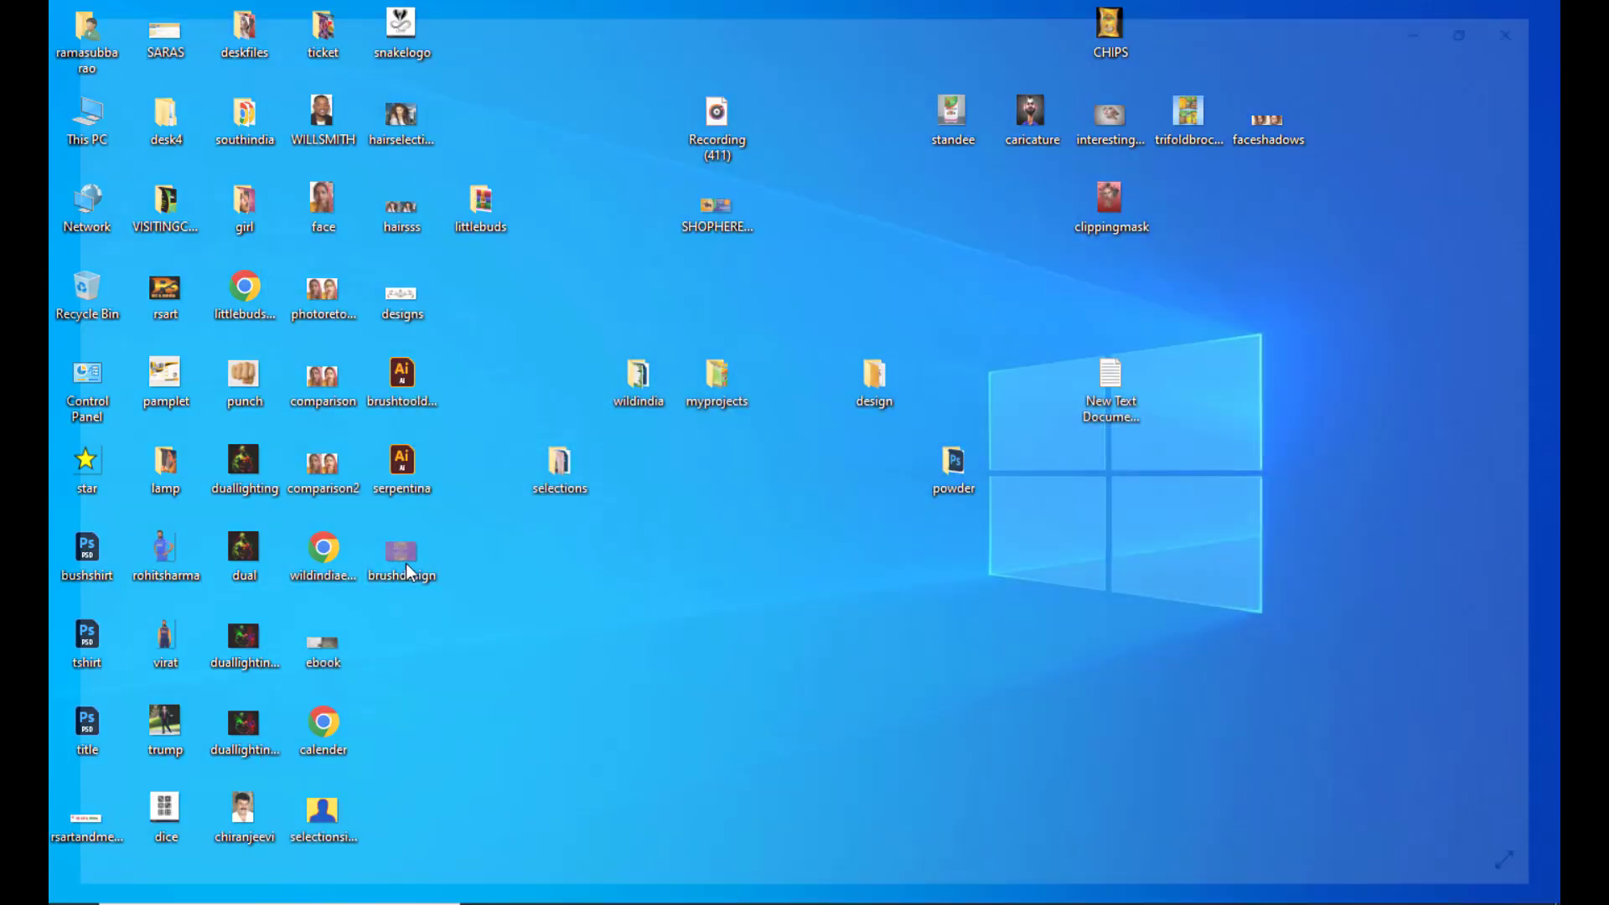
{"action": "double_click", "coordinate": [406, 563]}
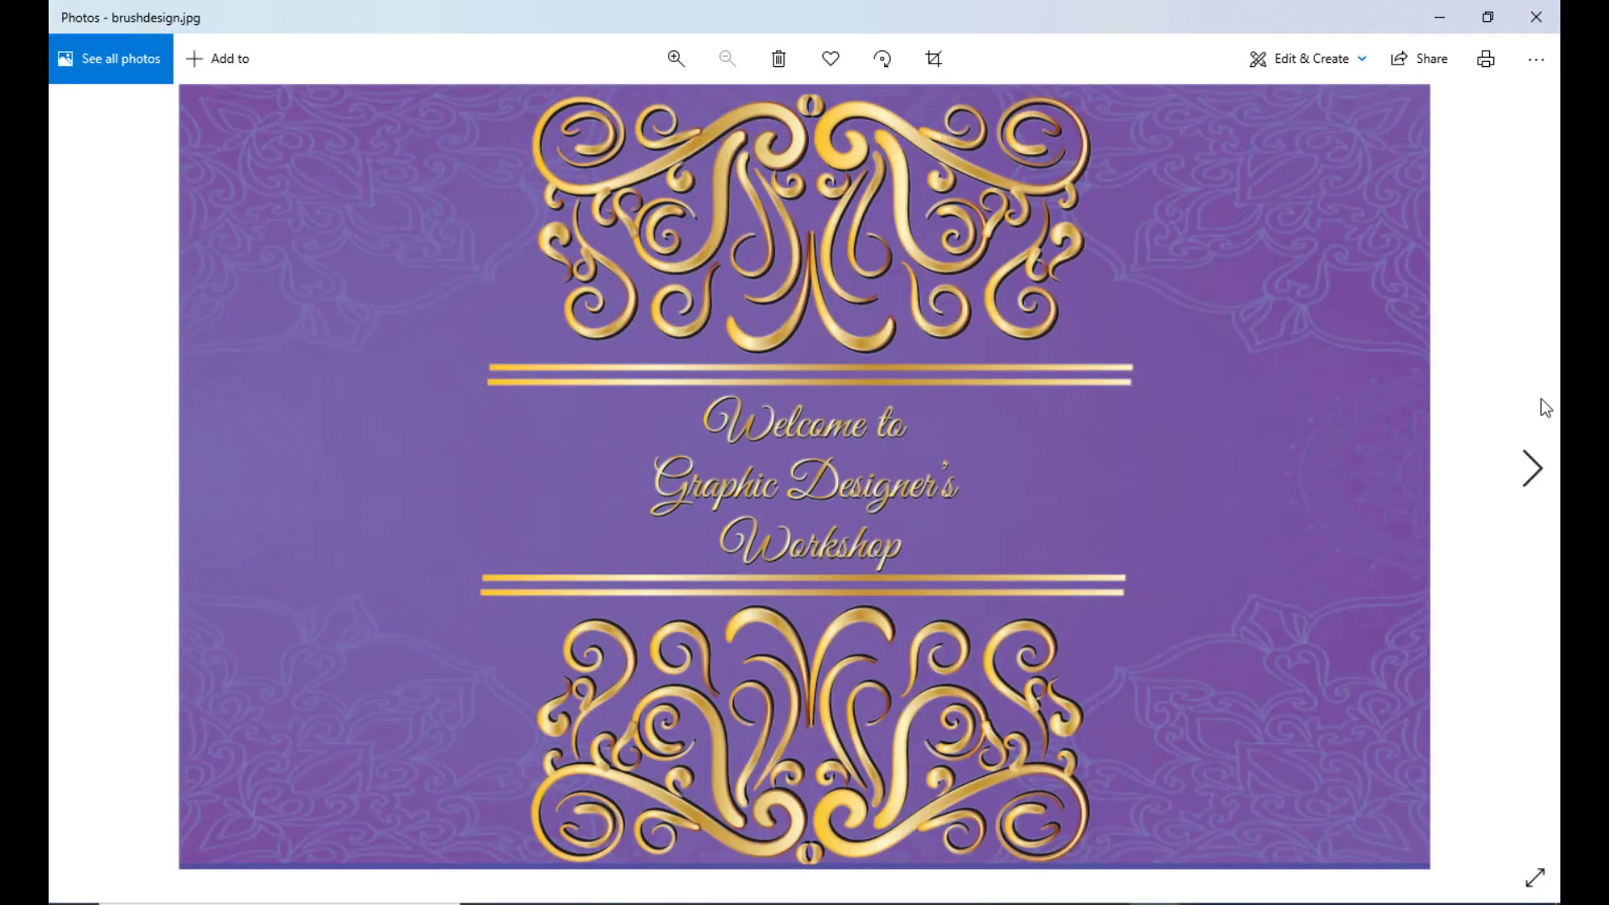